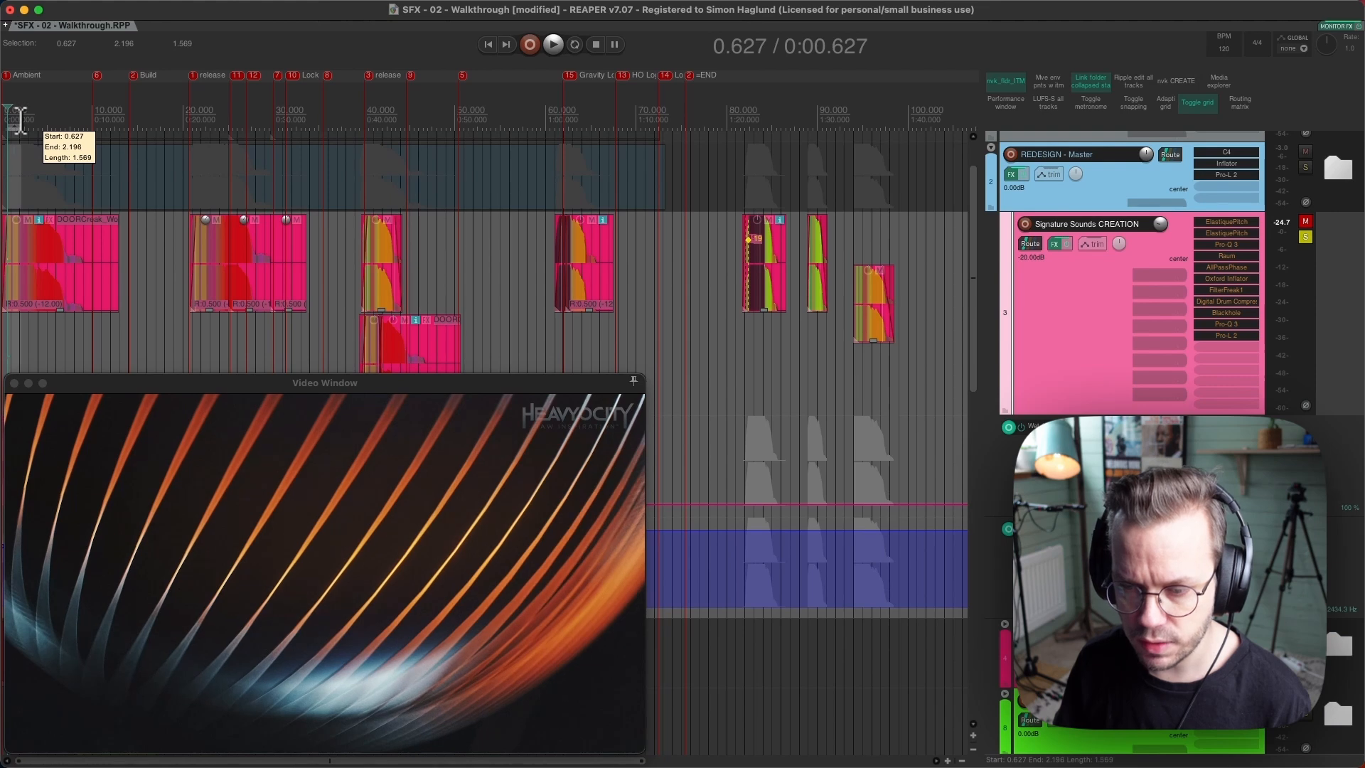
Check the video near the start and at the Gravity logo, and select the time range from about 6.5 to 13.9 seconds.
click(24, 126)
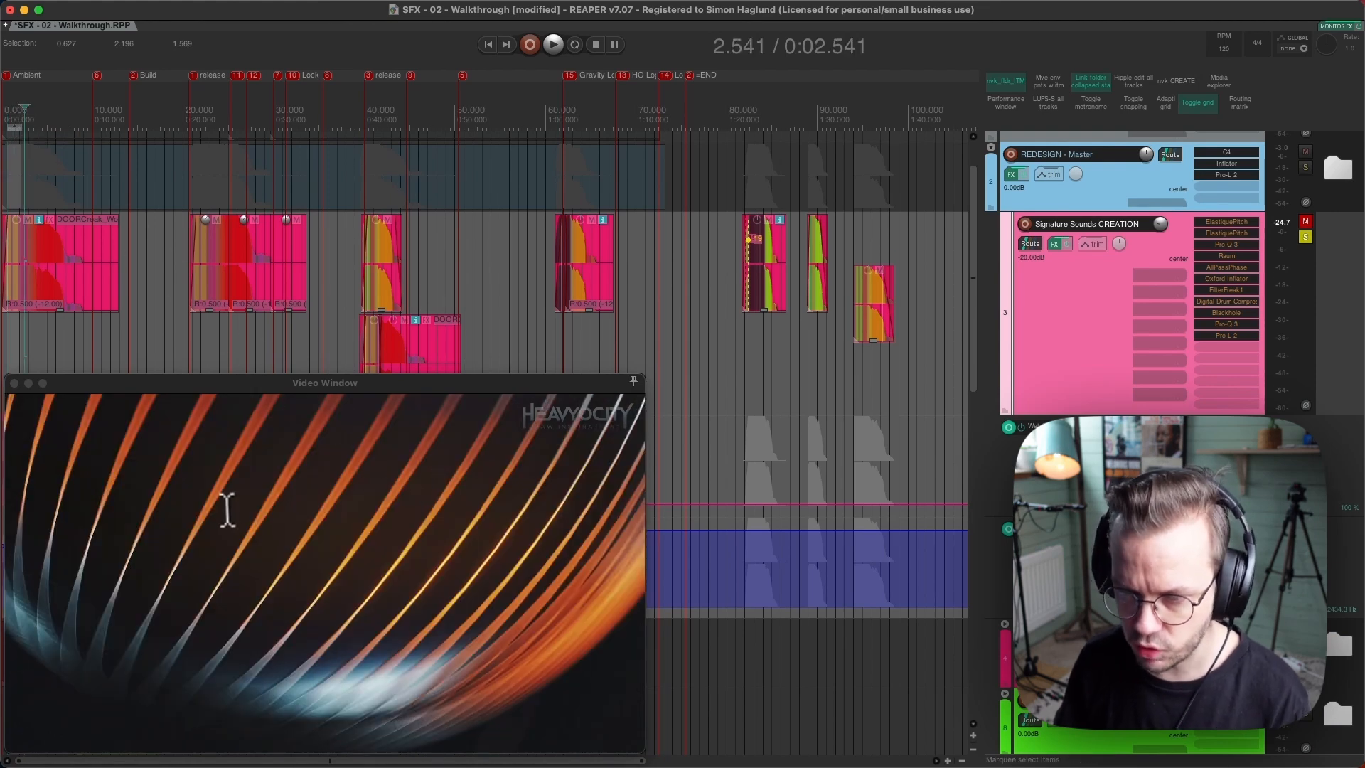
click(562, 108)
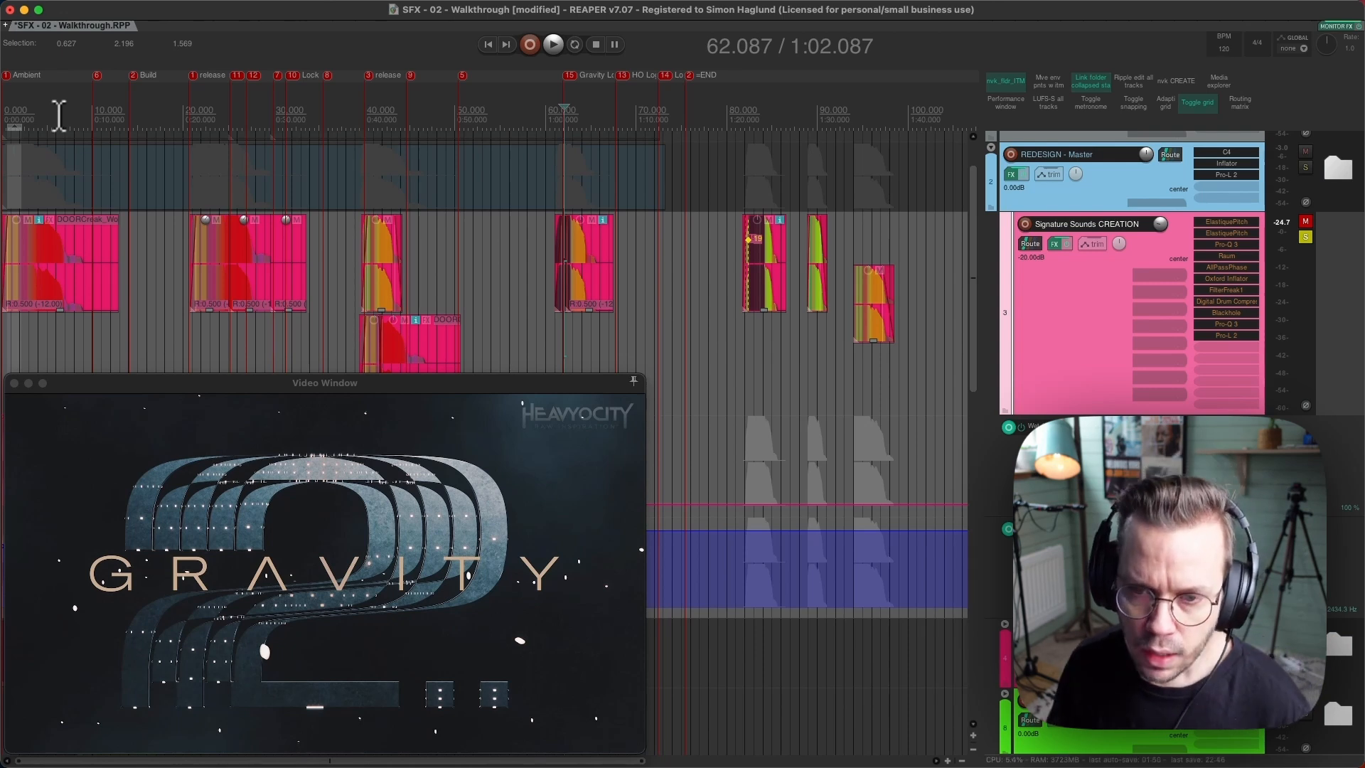
drag(62, 117, 126, 118)
click(127, 123)
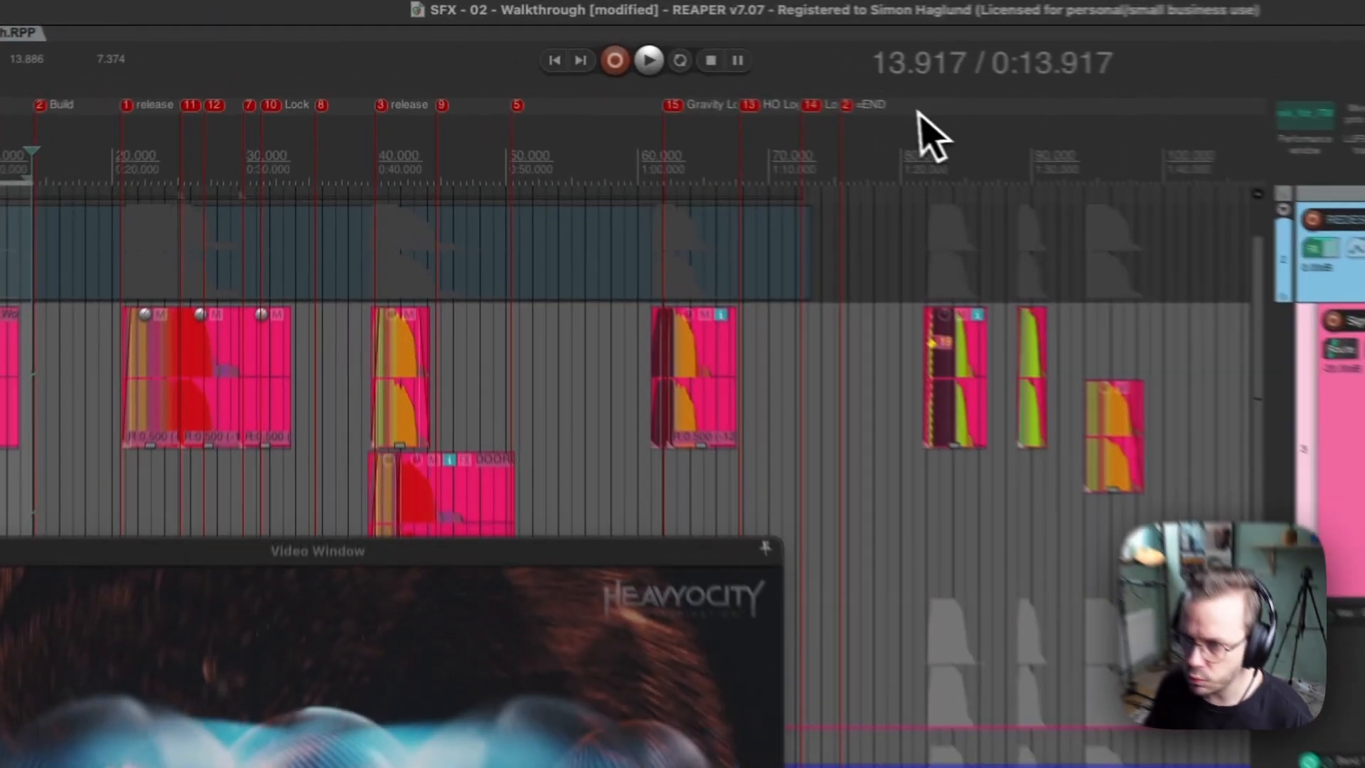
Play the first source clip after the END marker from about 81.3 seconds, and hide the Video Window.
drag(741, 83, 725, 102)
drag(918, 146, 265, 283)
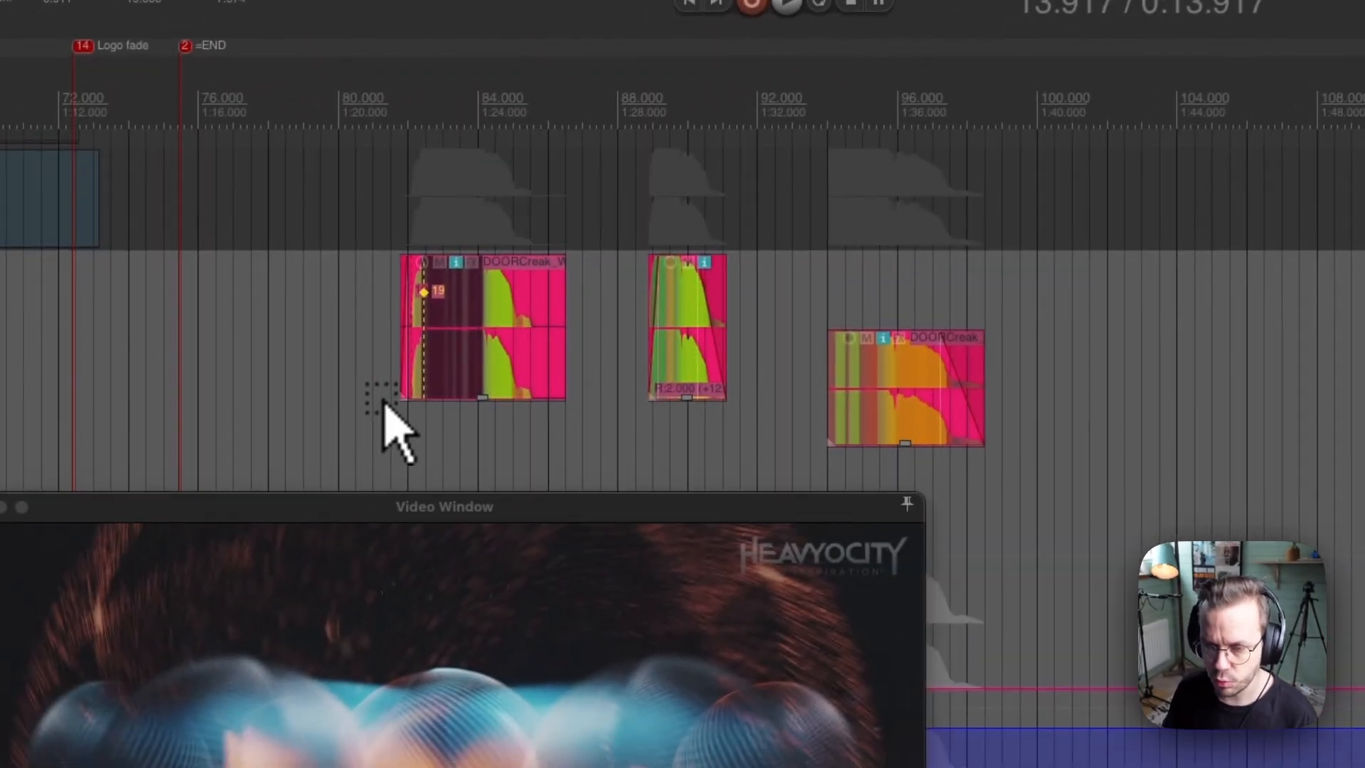
click(384, 398)
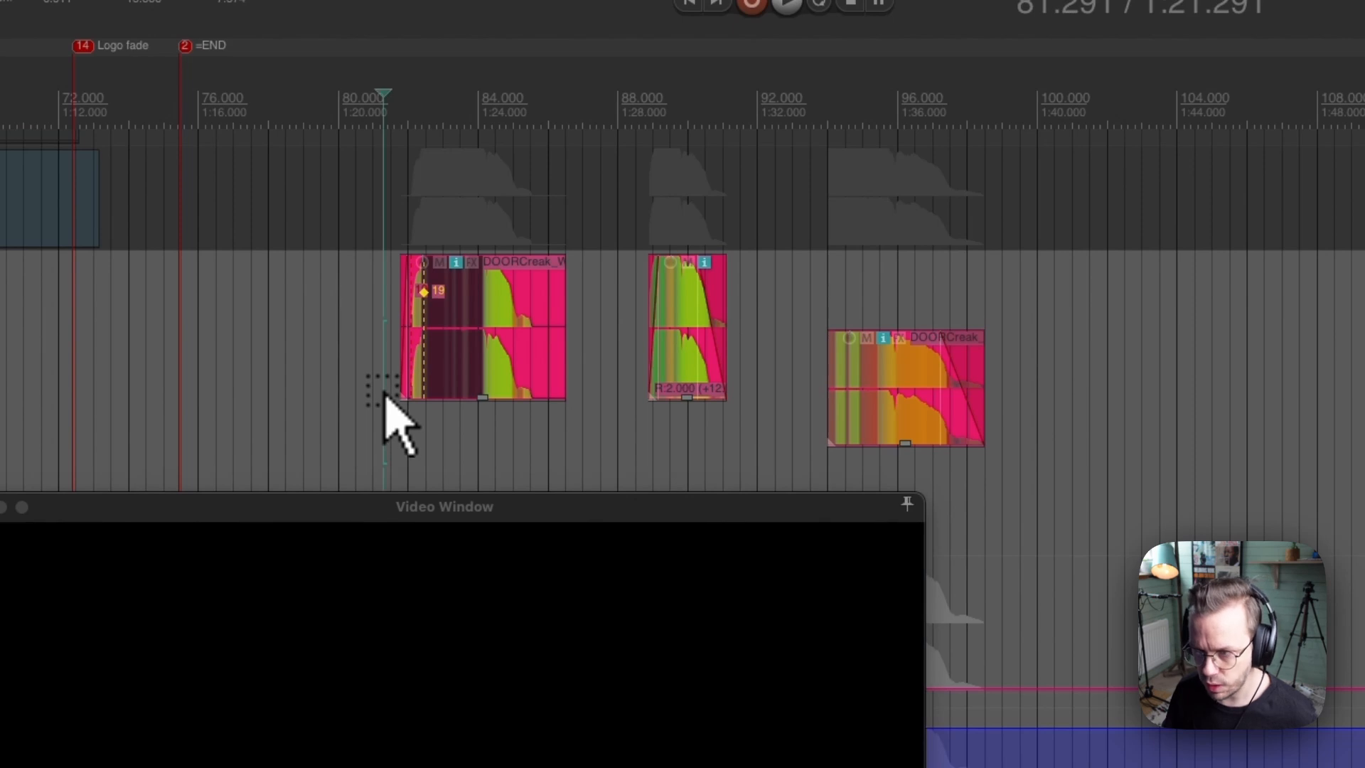
key(space)
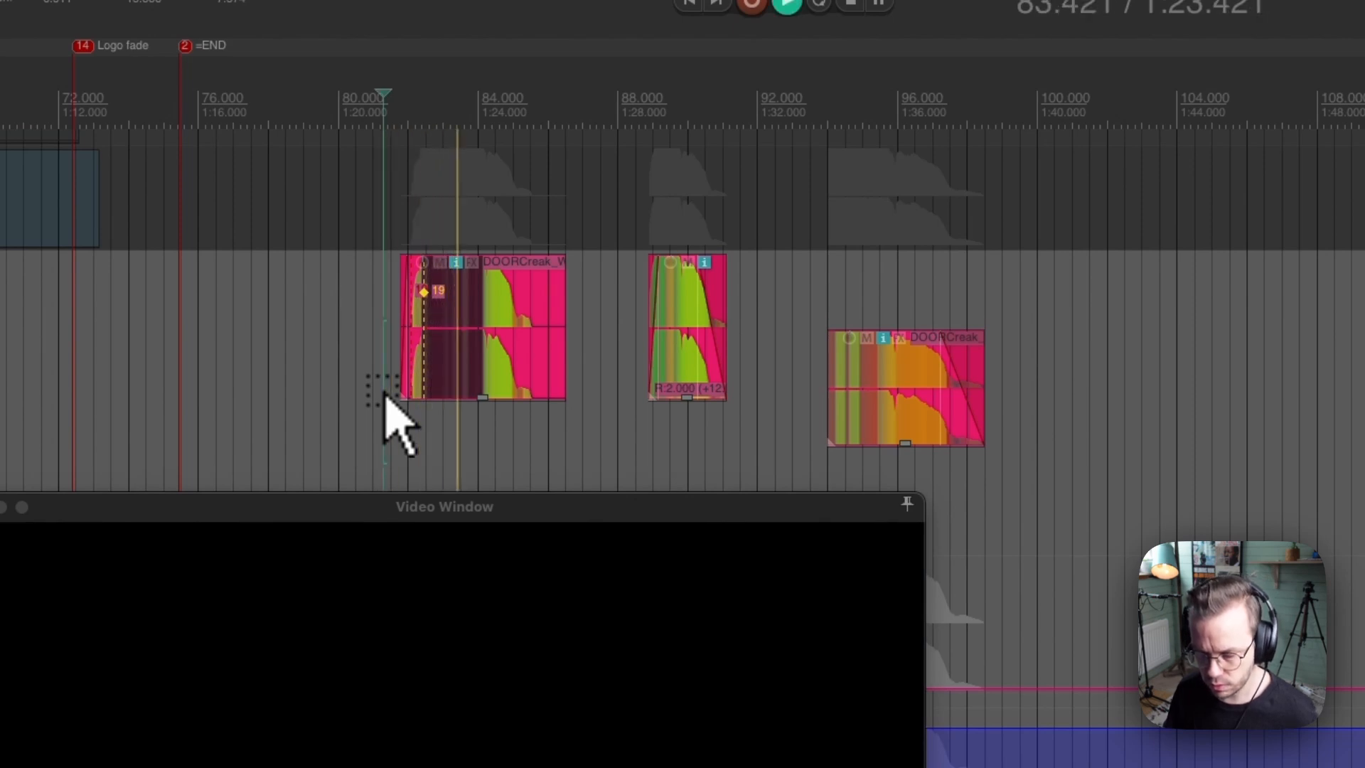
key(space)
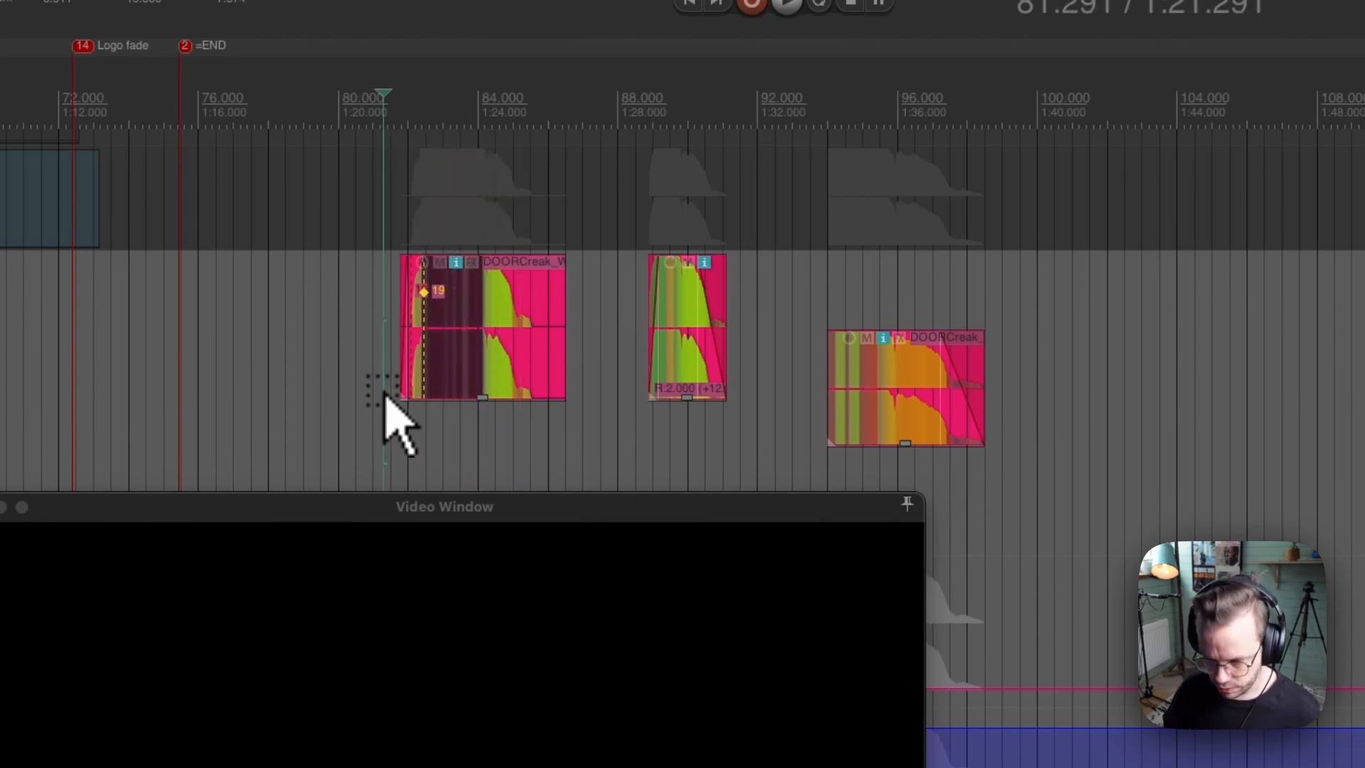
key(super+shift+v)
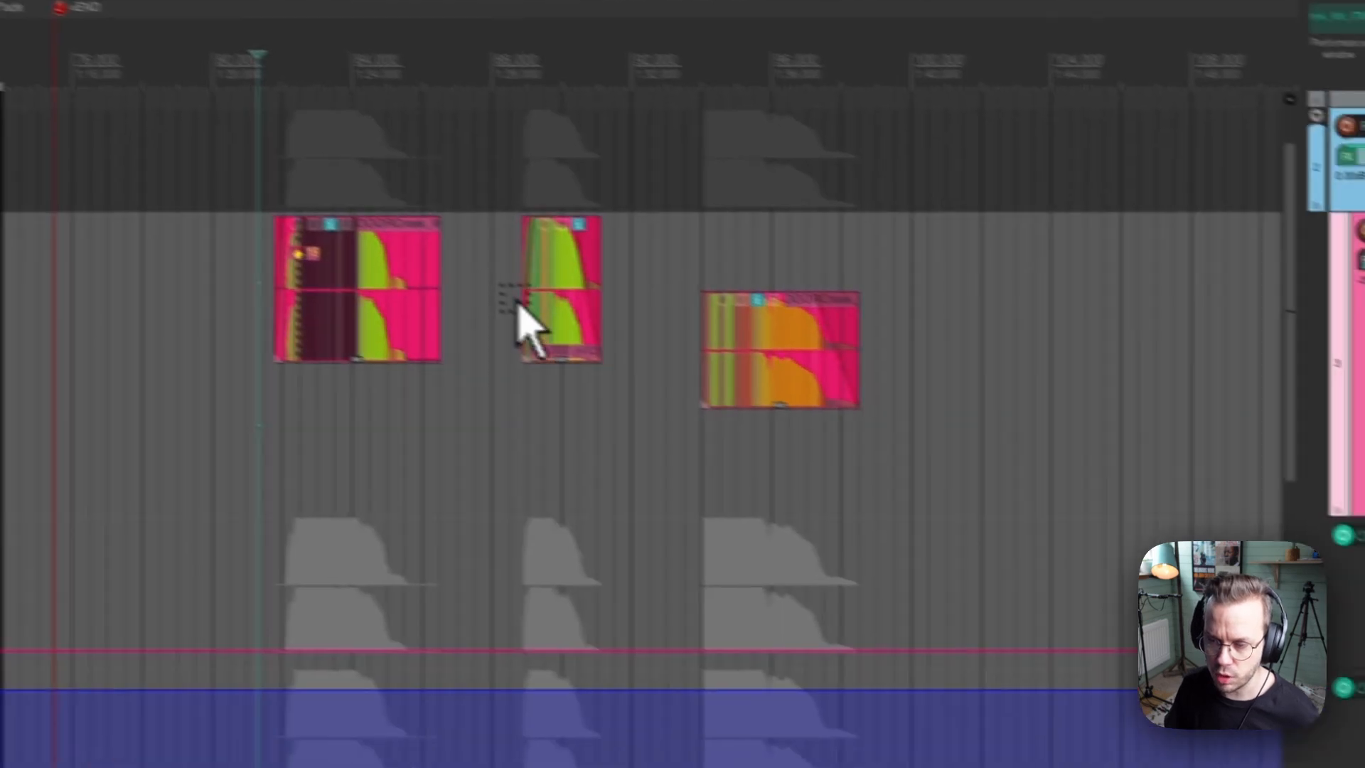
Play the short second source clip after 88 seconds and the third one from about 93.6 seconds.
key(space)
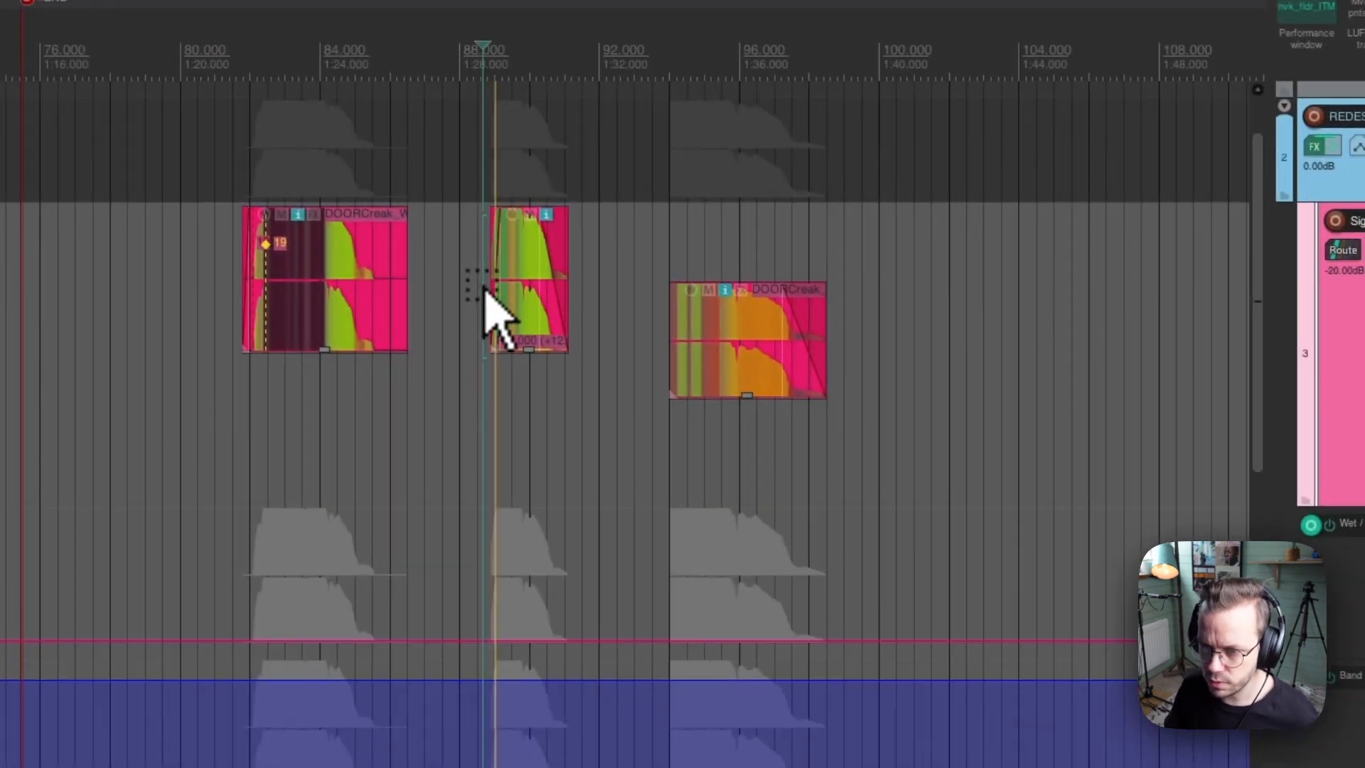
key(space)
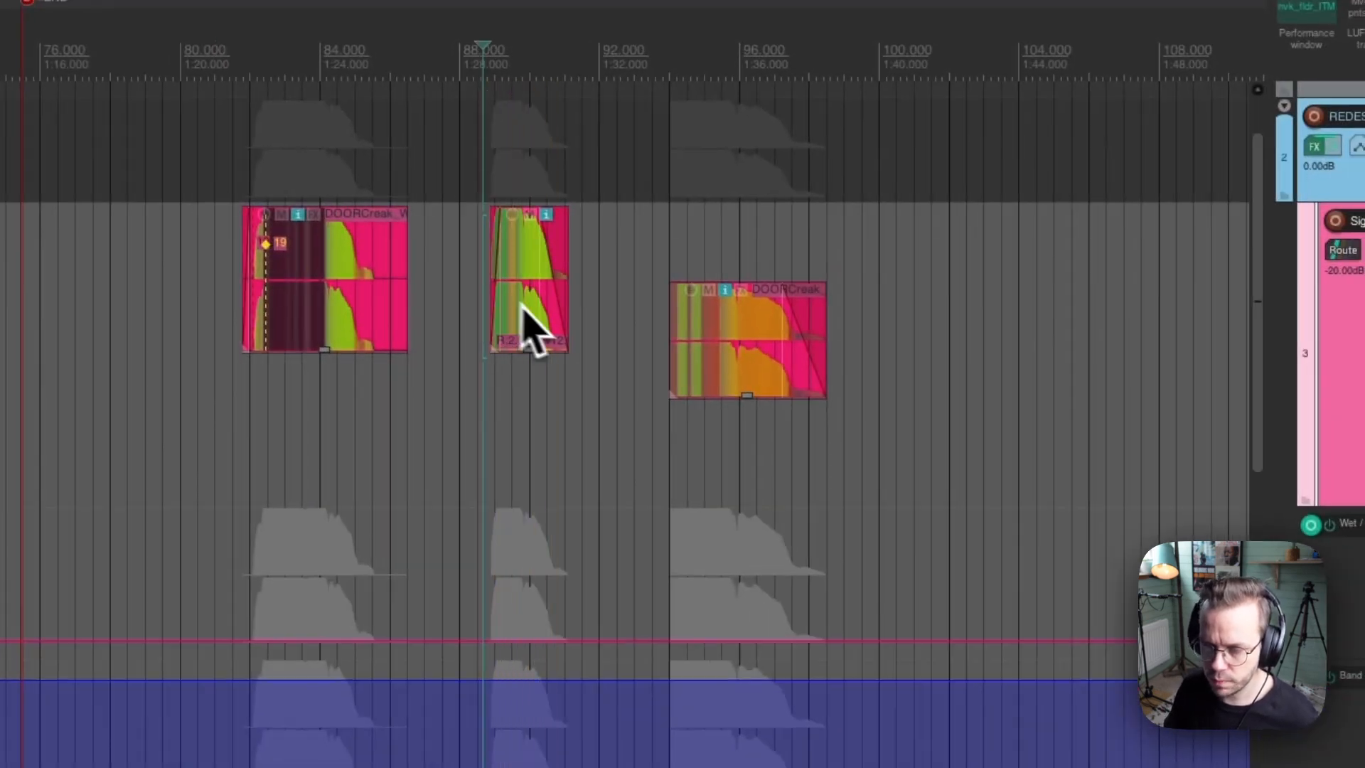
click(660, 339)
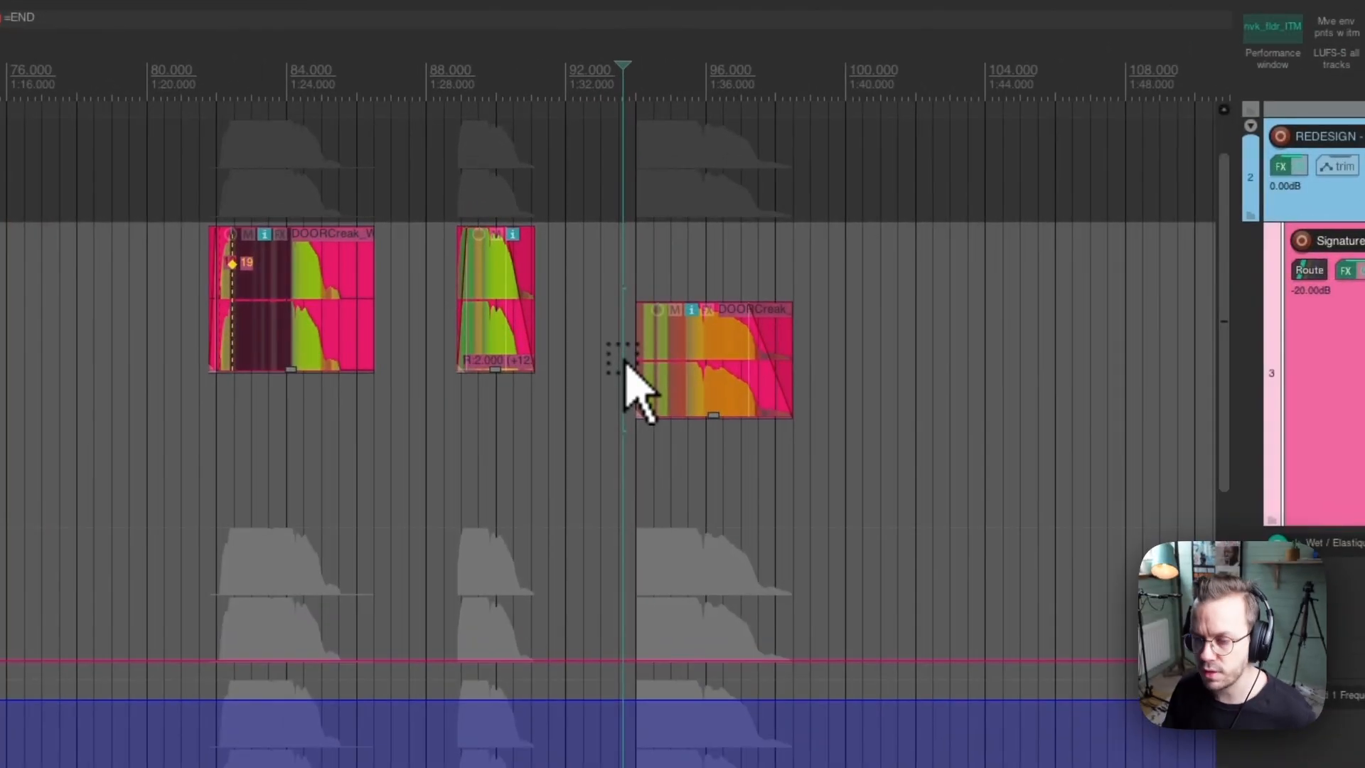
key(space)
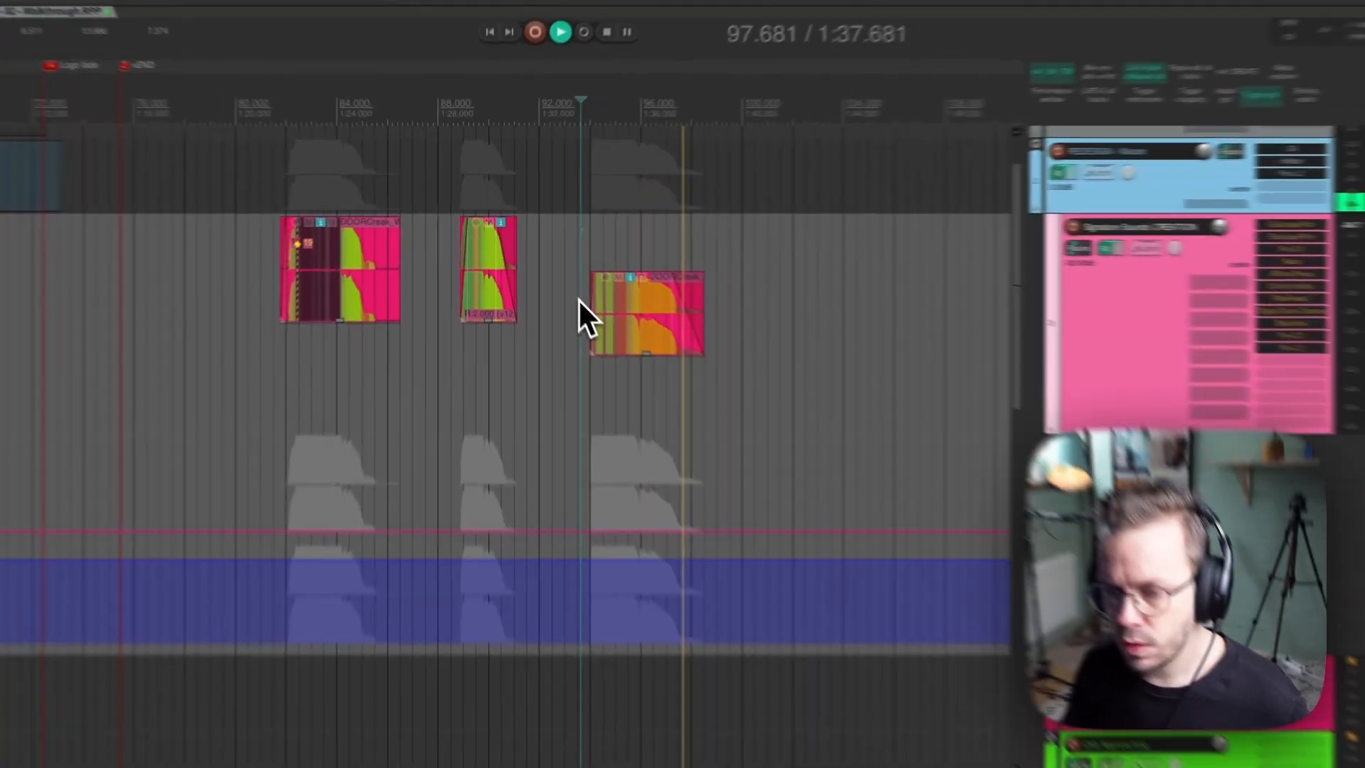
key(space)
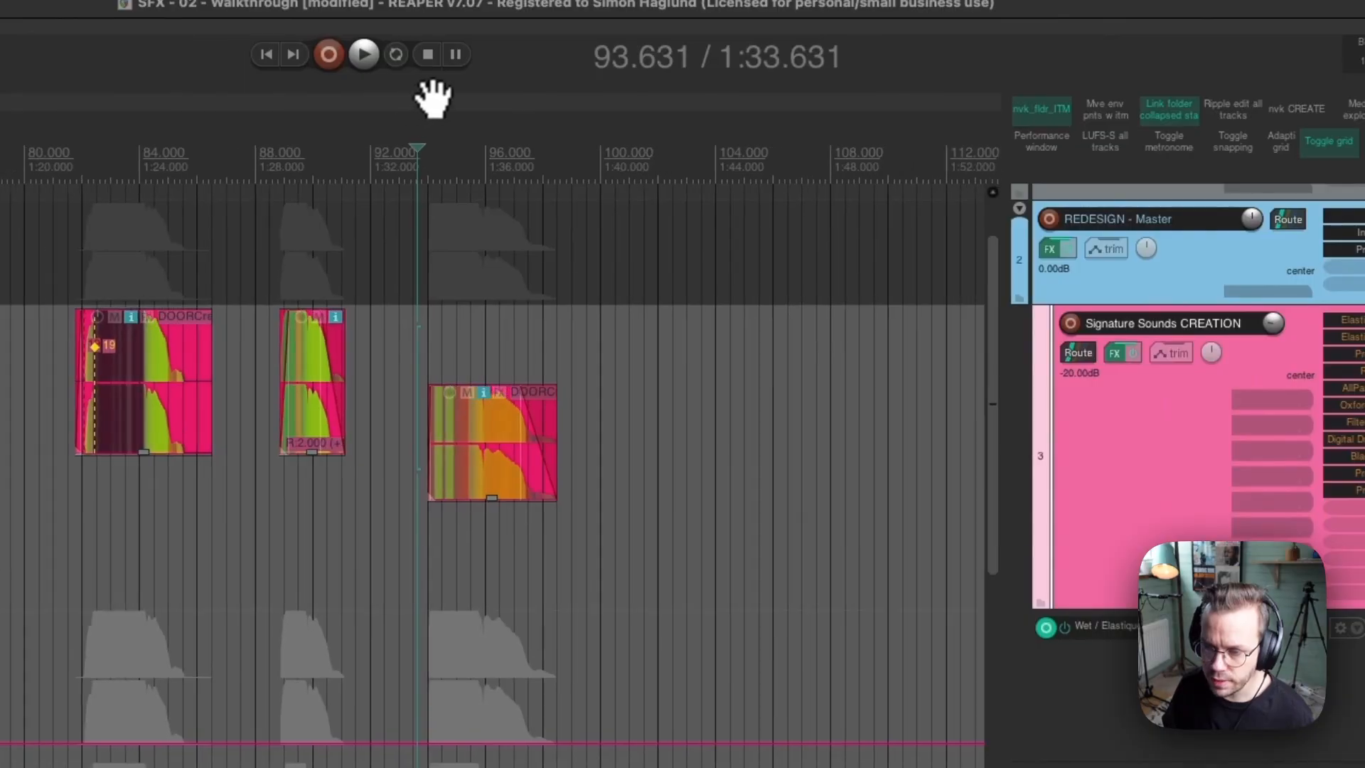
Shift the third source clip slightly up in its track and audition it with the first ElastiquePitch window open, closing the plug-in when done.
drag(599, 75, 613, 63)
drag(494, 440, 499, 396)
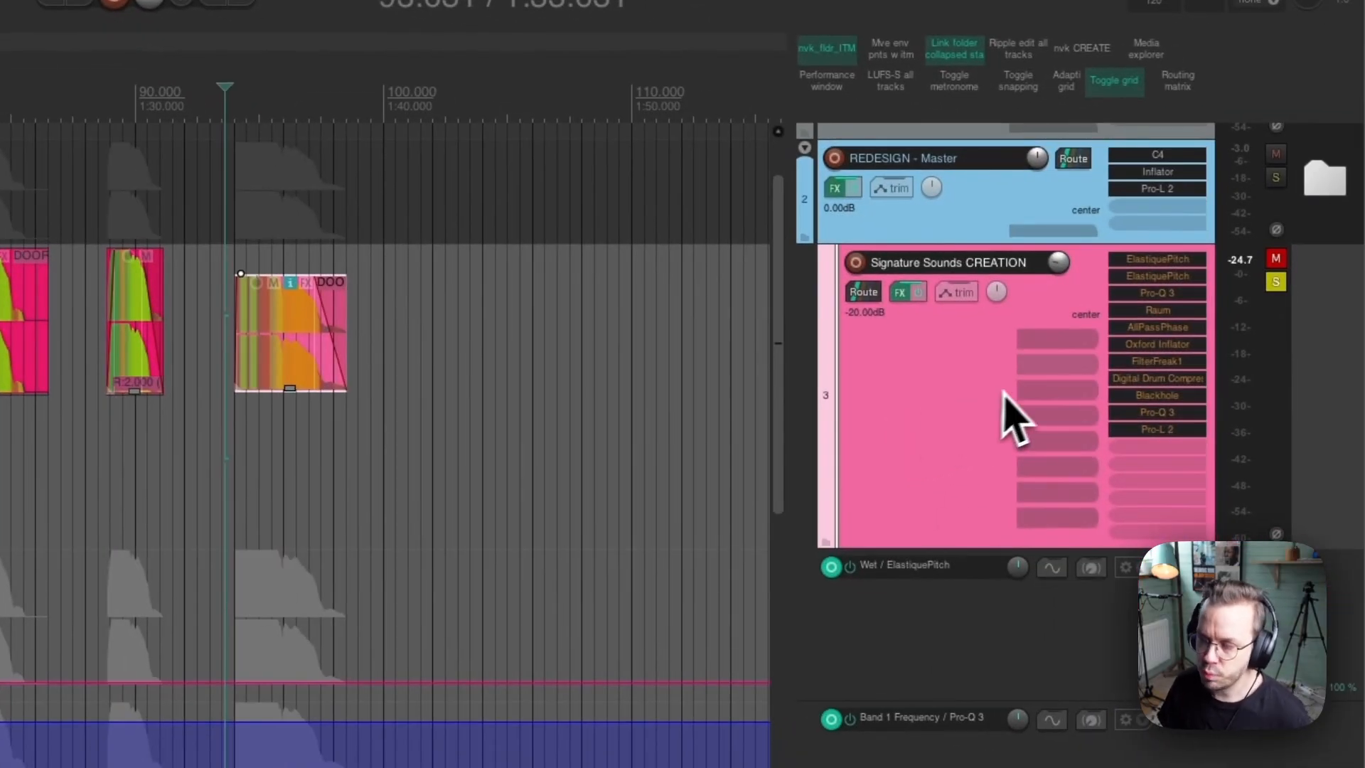
click(1160, 270)
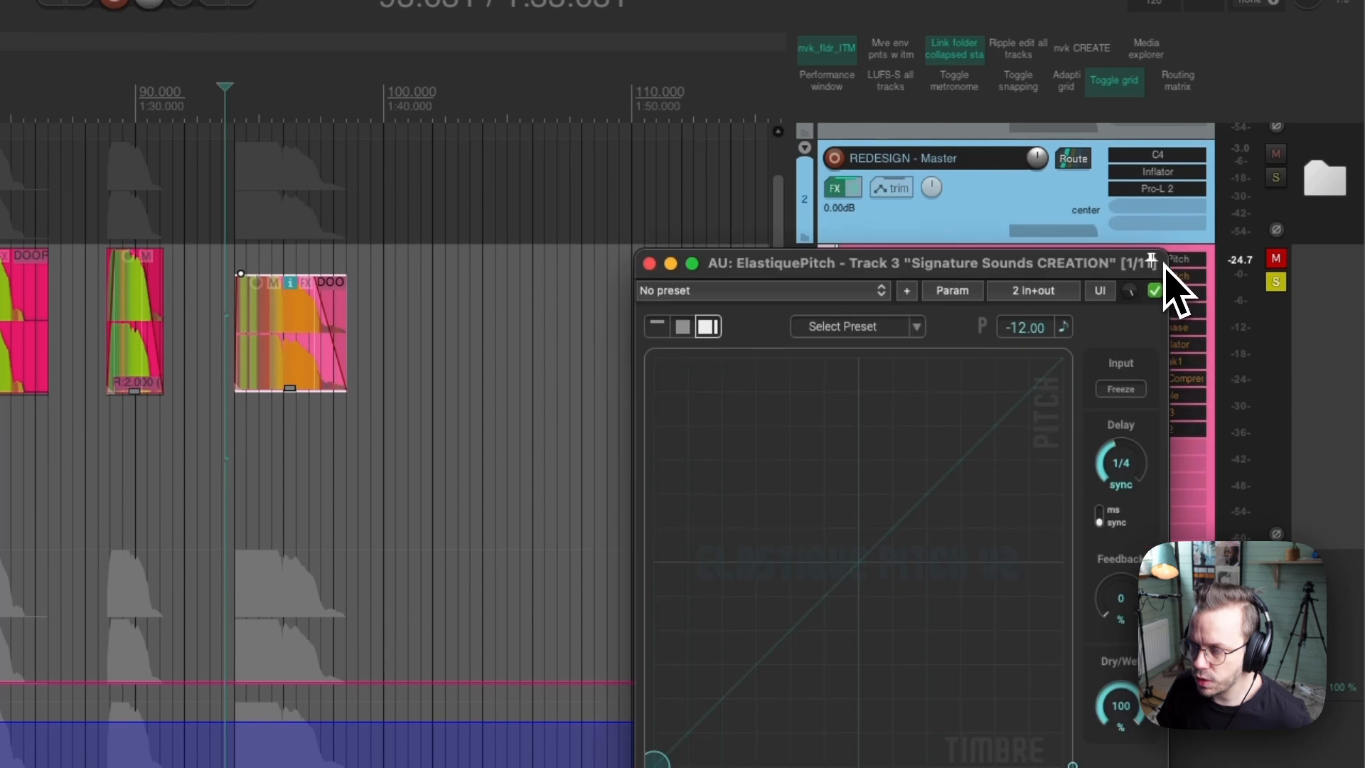
drag(1060, 279, 931, 232)
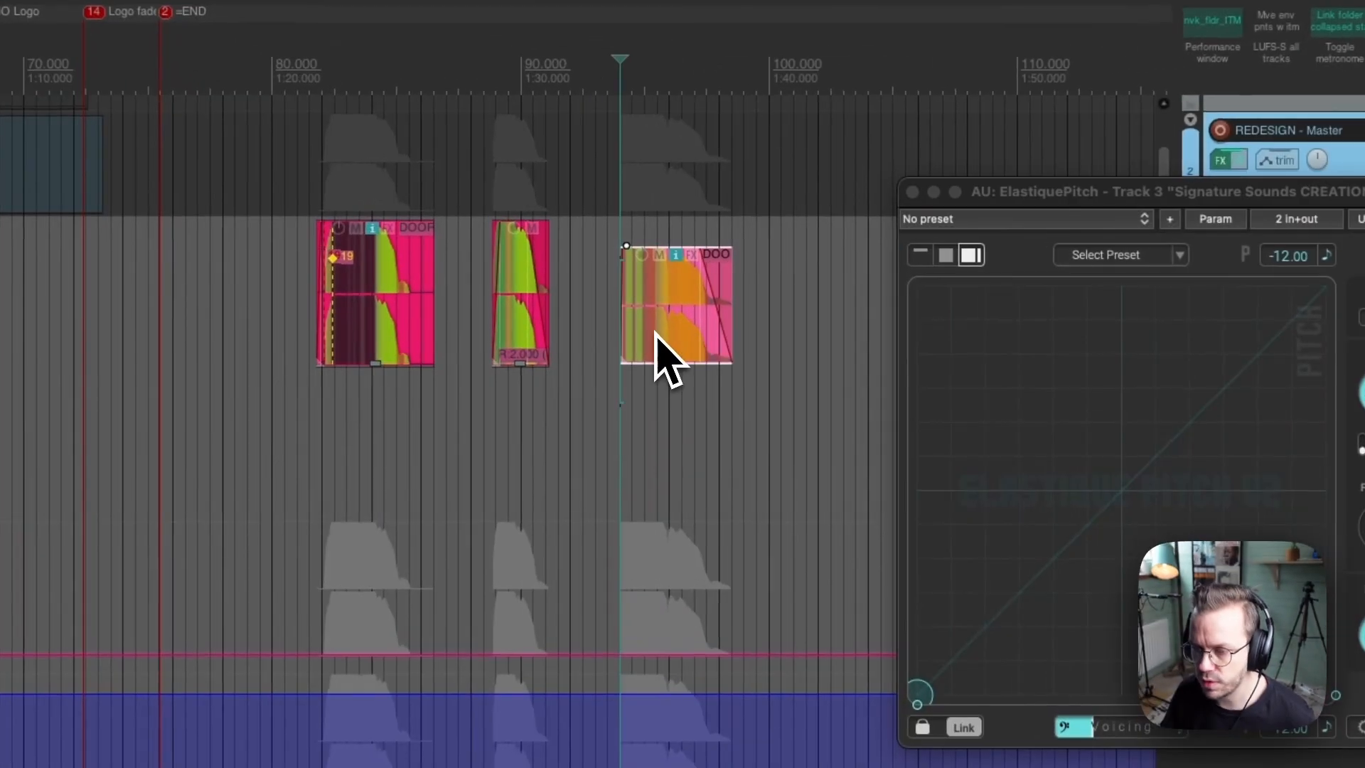
key(space)
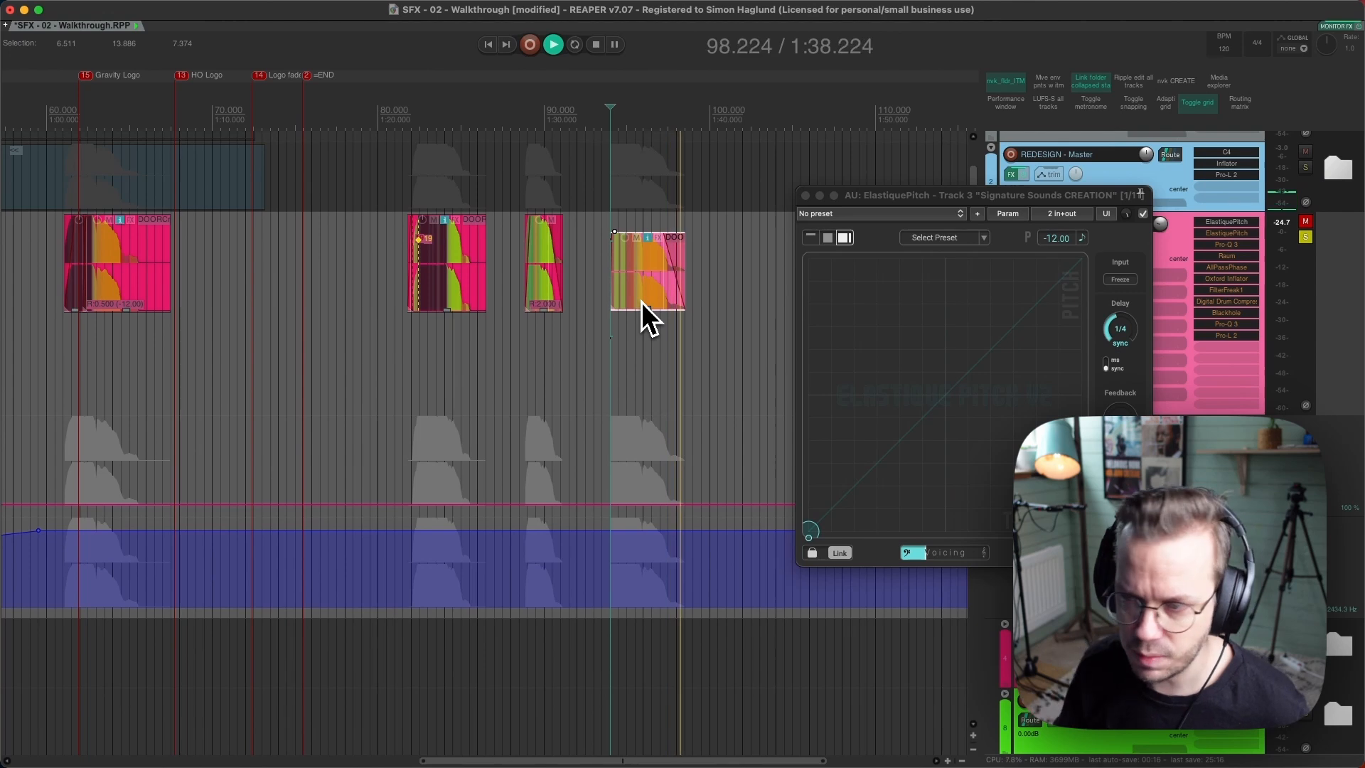
key(space)
click(805, 196)
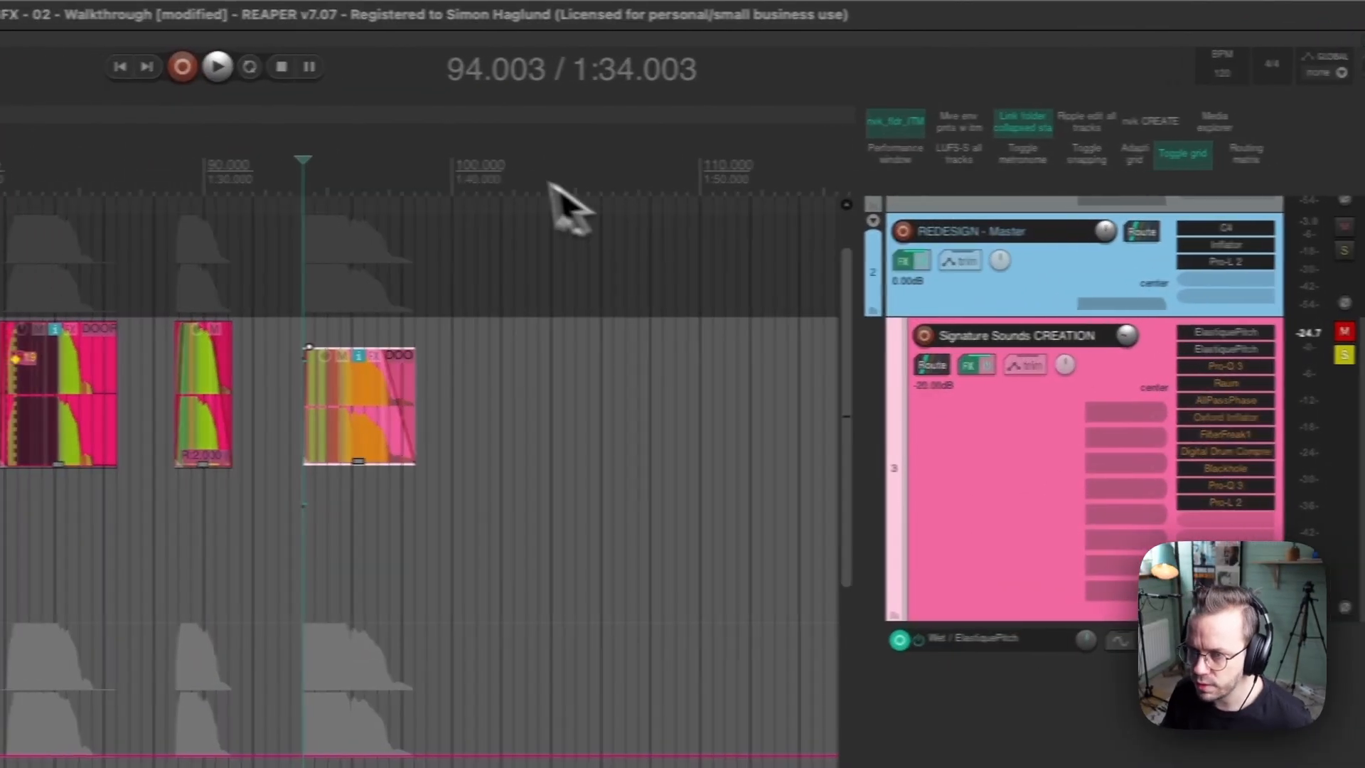
Move the third source clip beneath the opening clip, at about 3.8 seconds, and mute the opening clip.
drag(540, 183, 956, 72)
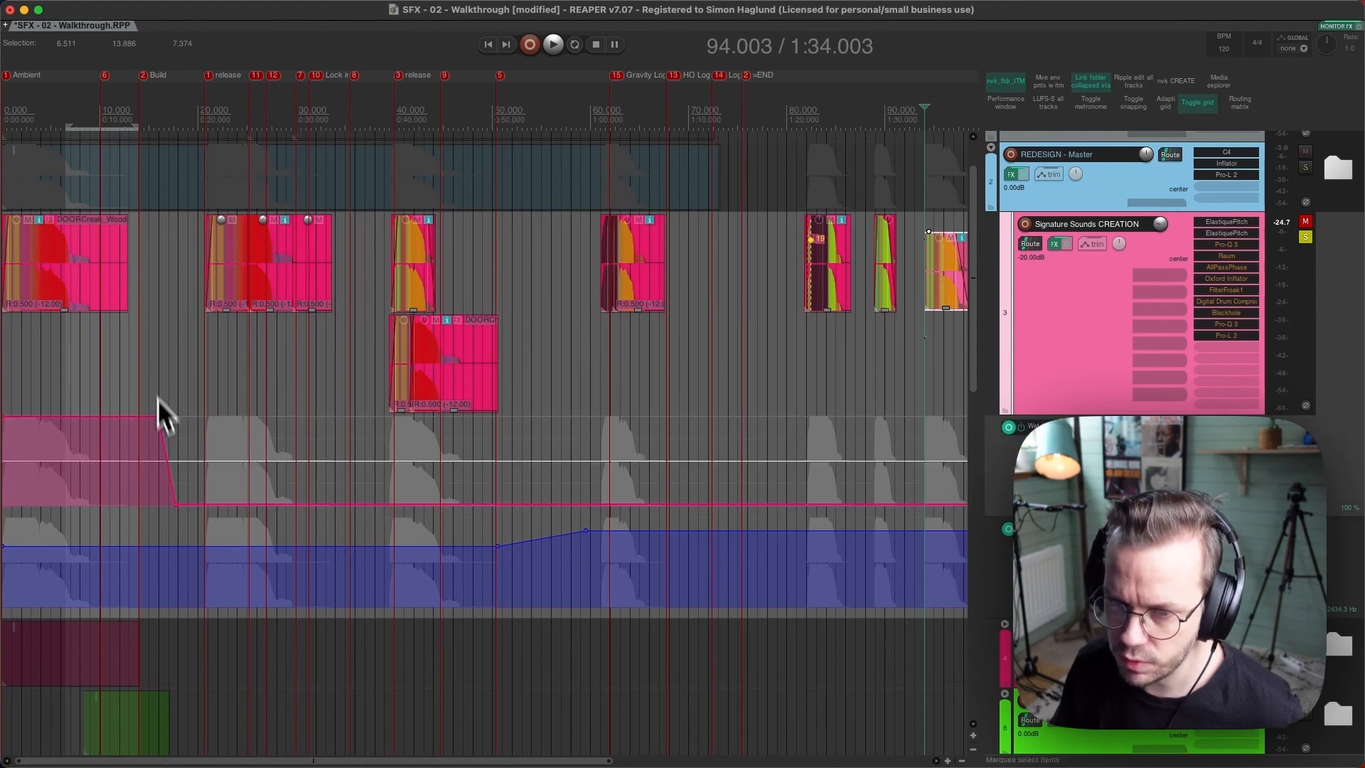
drag(945, 297, 39, 382)
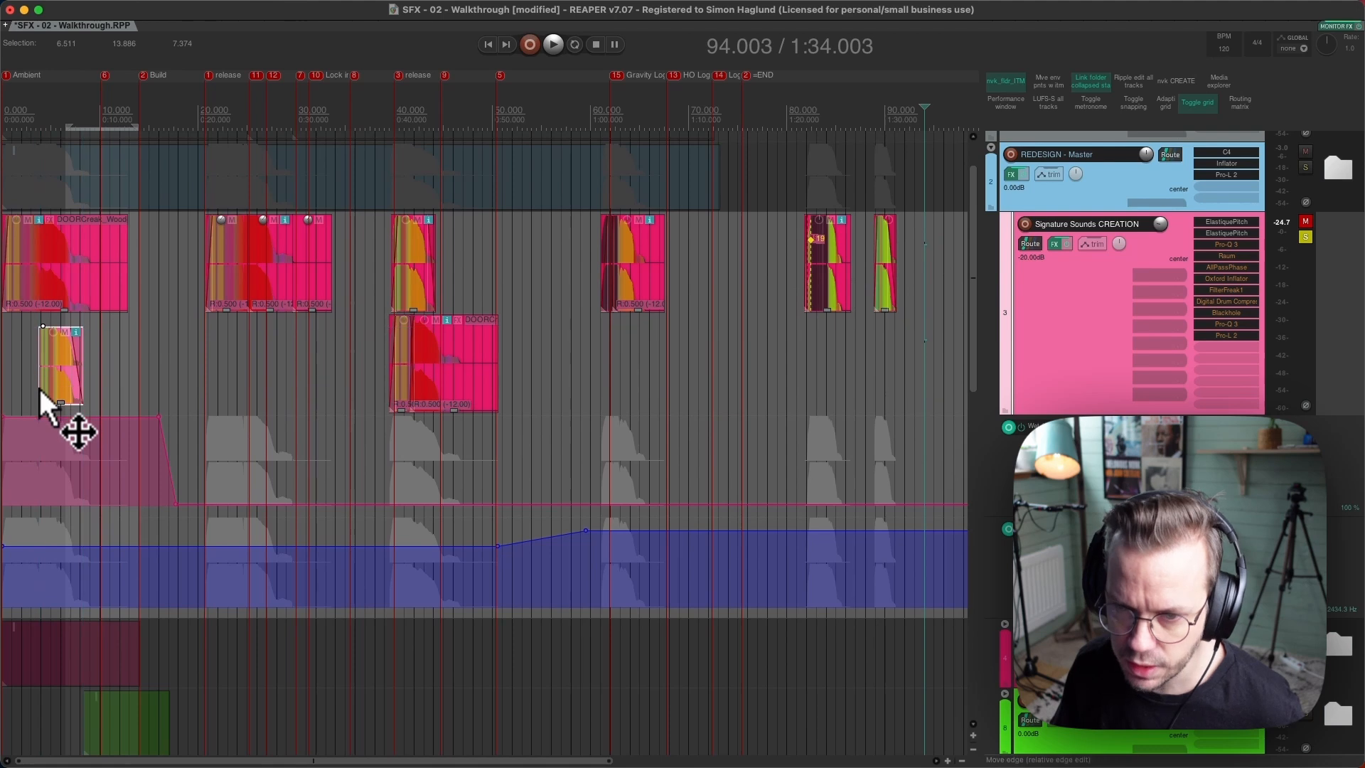
click(55, 300)
key(m)
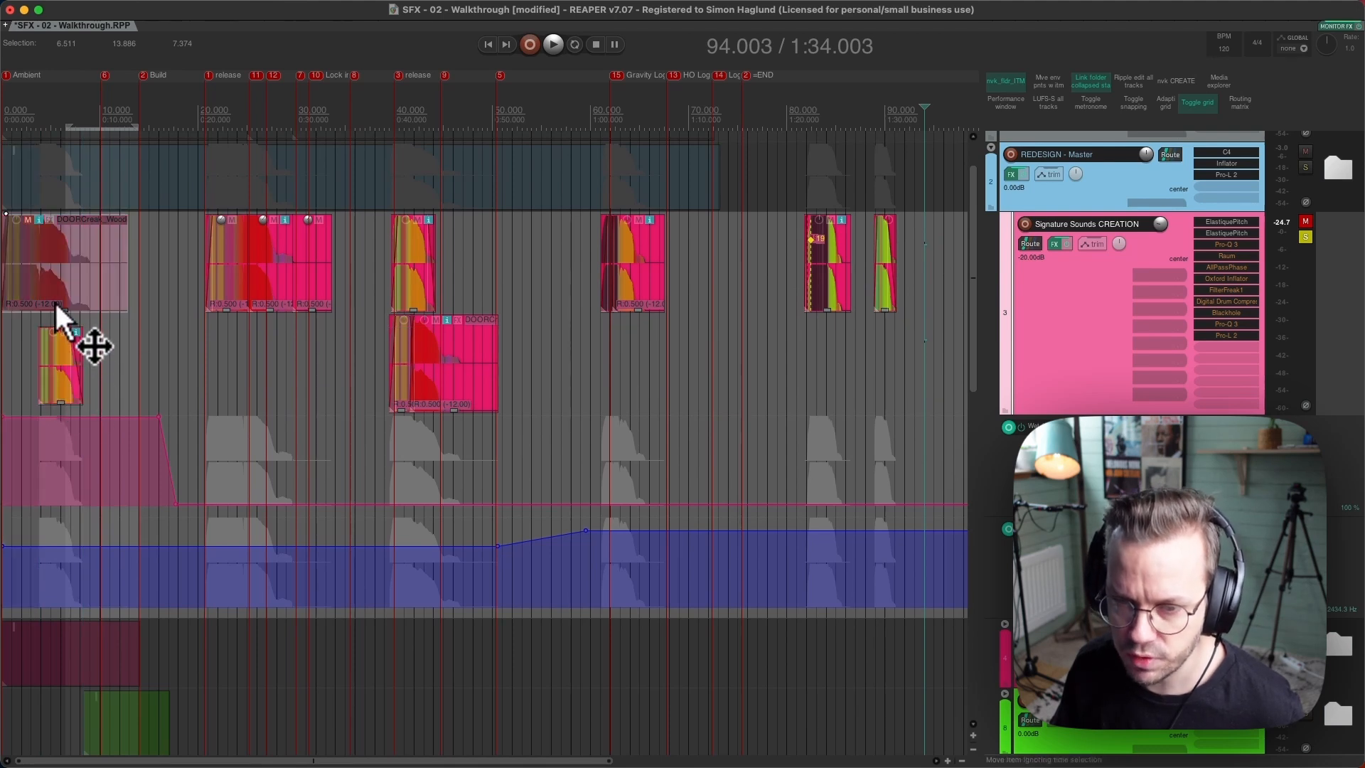
Play the moved clip in sync with the opening section and return it to its place at about 94 seconds.
click(52, 382)
key(space)
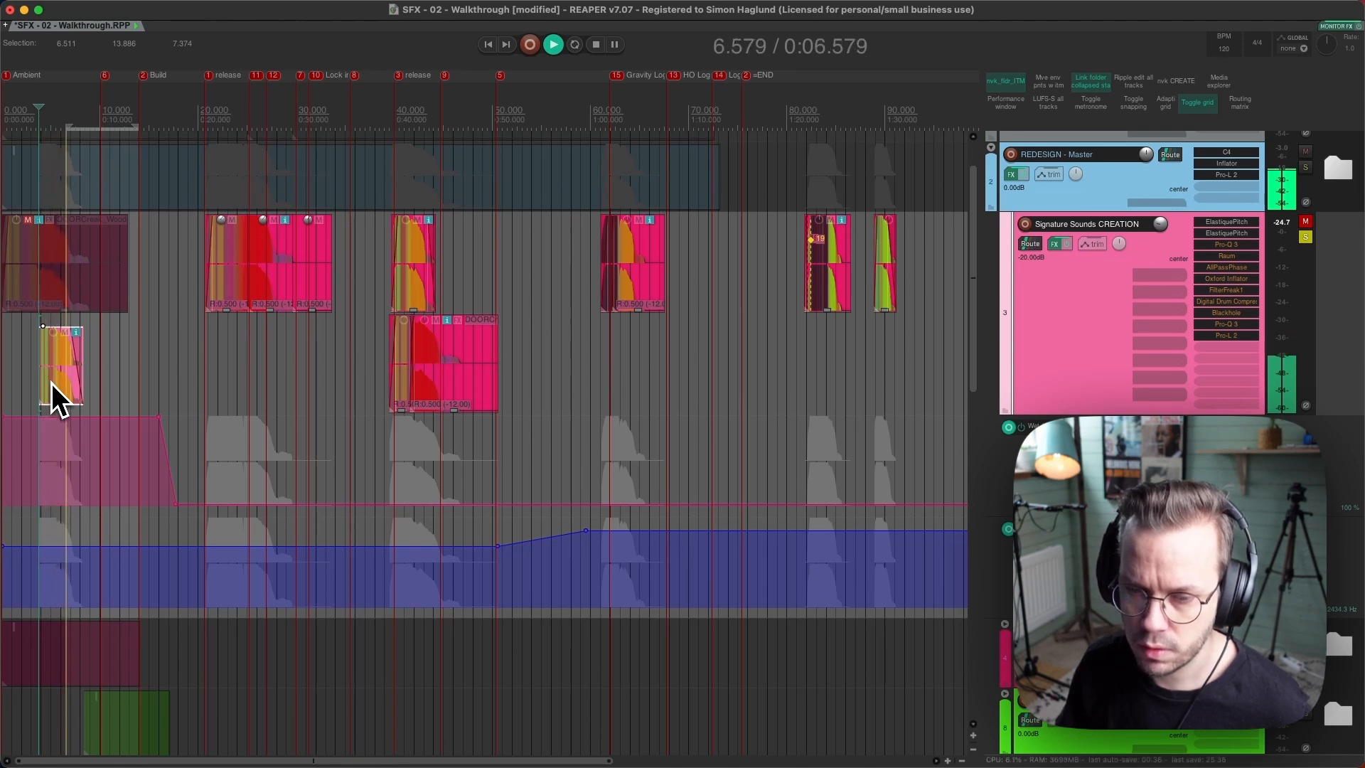
key(space)
drag(51, 382, 938, 350)
click(67, 278)
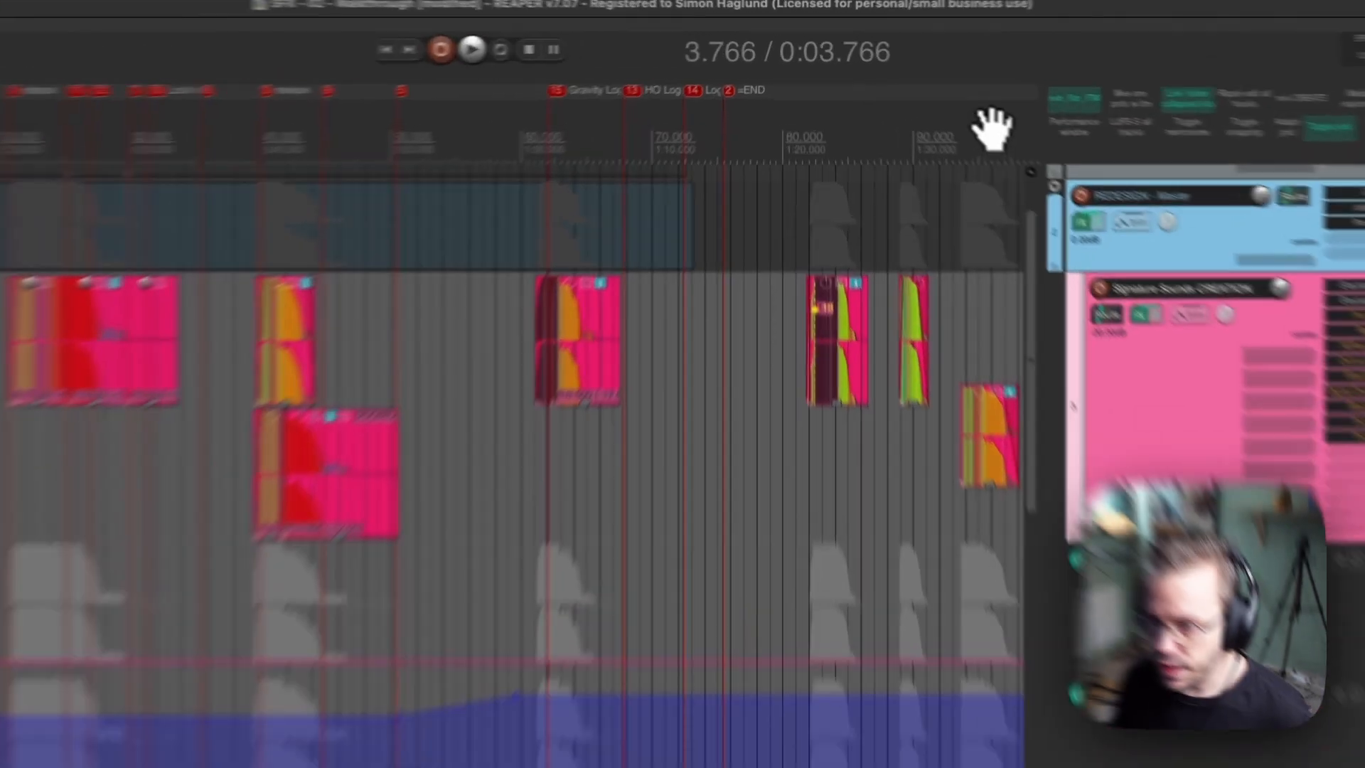
Open the first Pro-Q 3 on the Signature Sounds CREATION track, enable it, and close its window.
drag(943, 104, 760, 92)
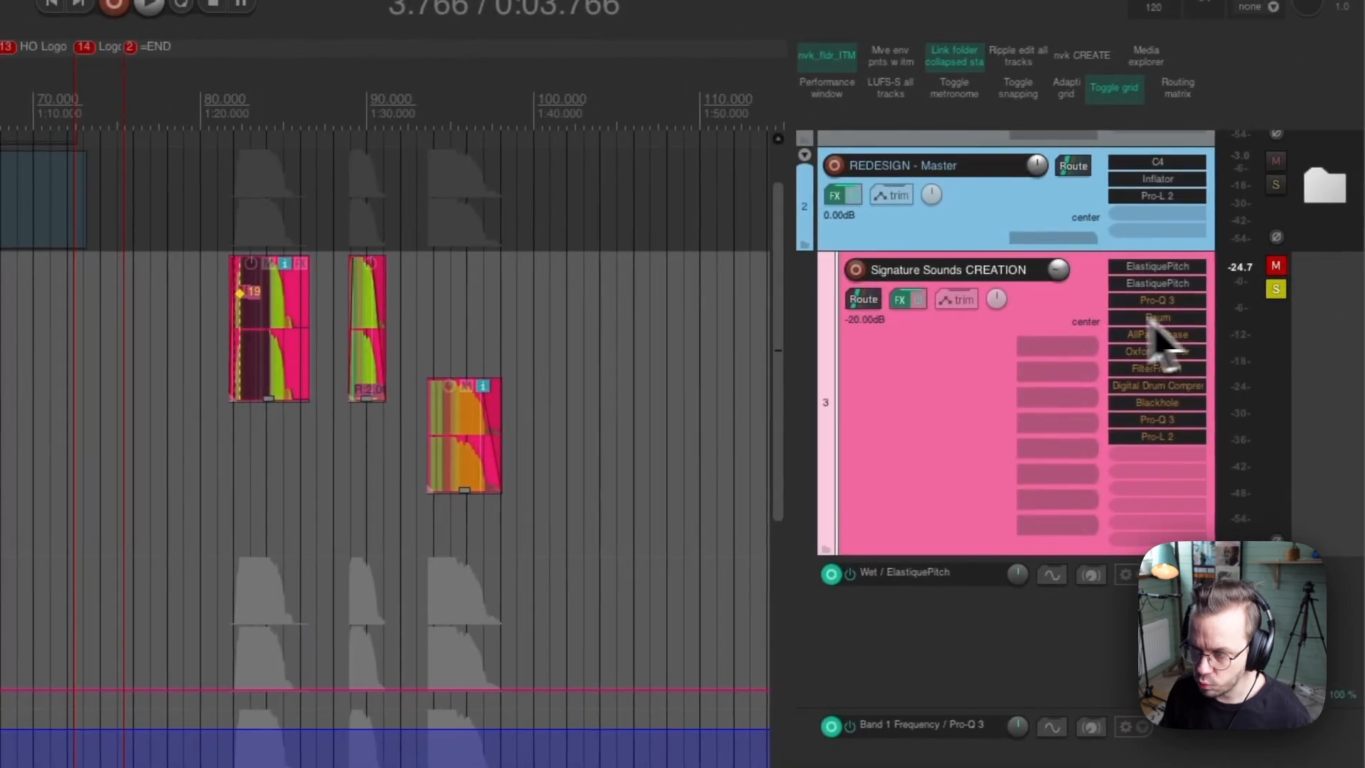
click(1154, 299)
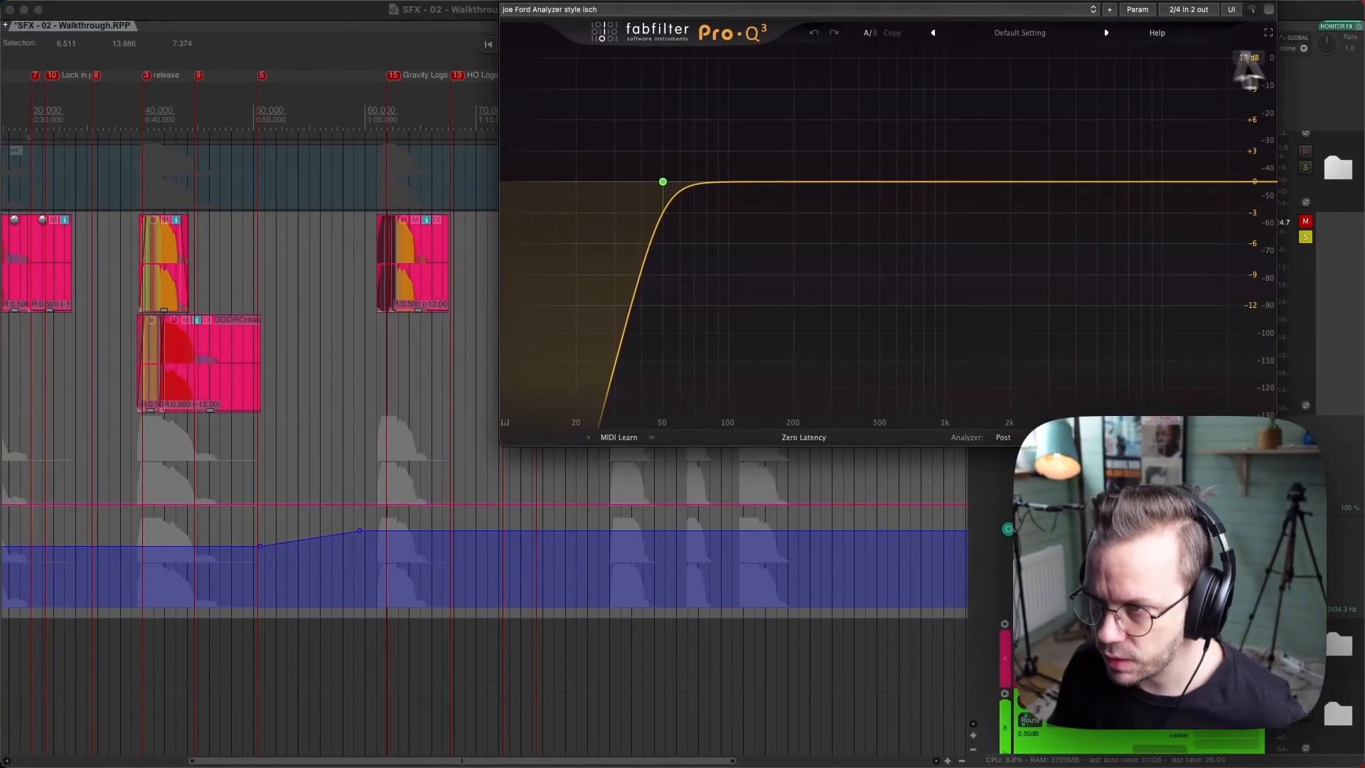
click(1270, 10)
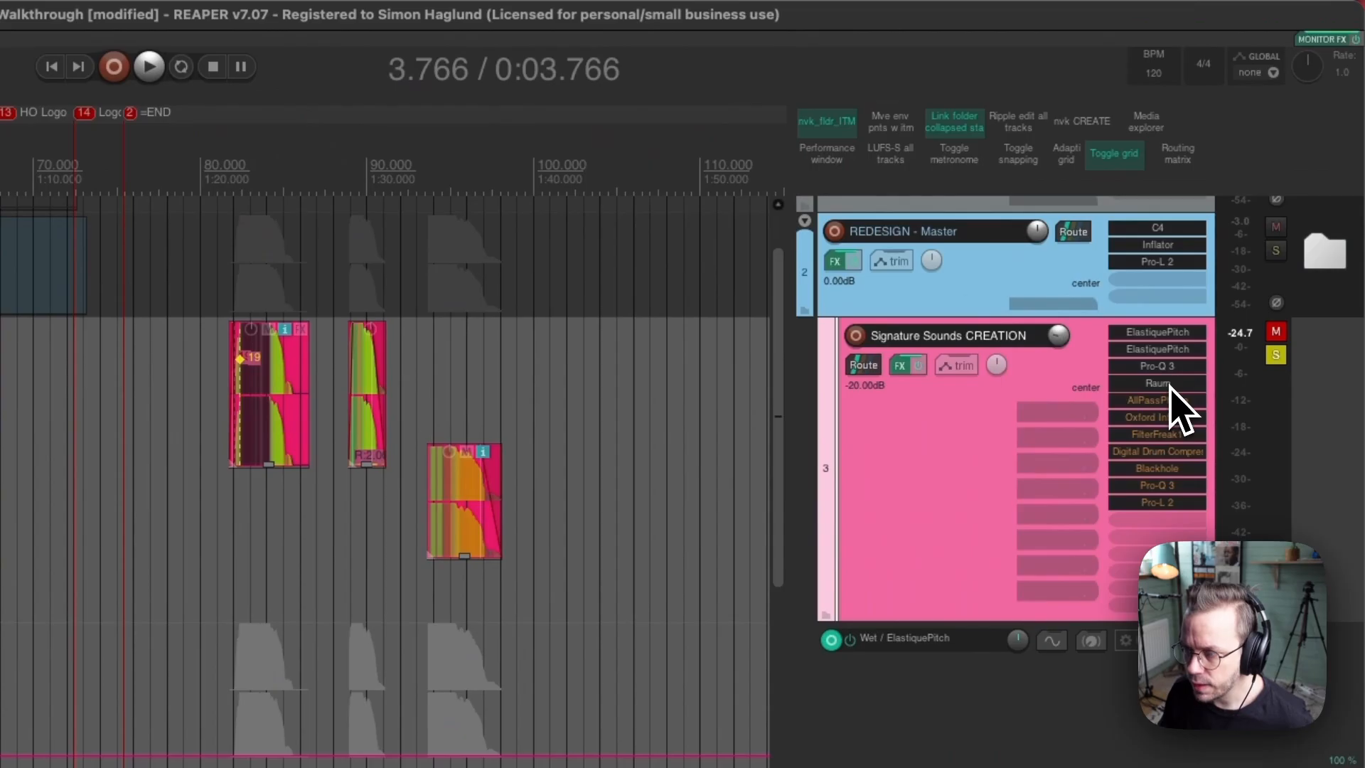
Open the Raum reverb on the Signature Sounds CREATION track and examine its feedback and predelay settings.
click(1227, 255)
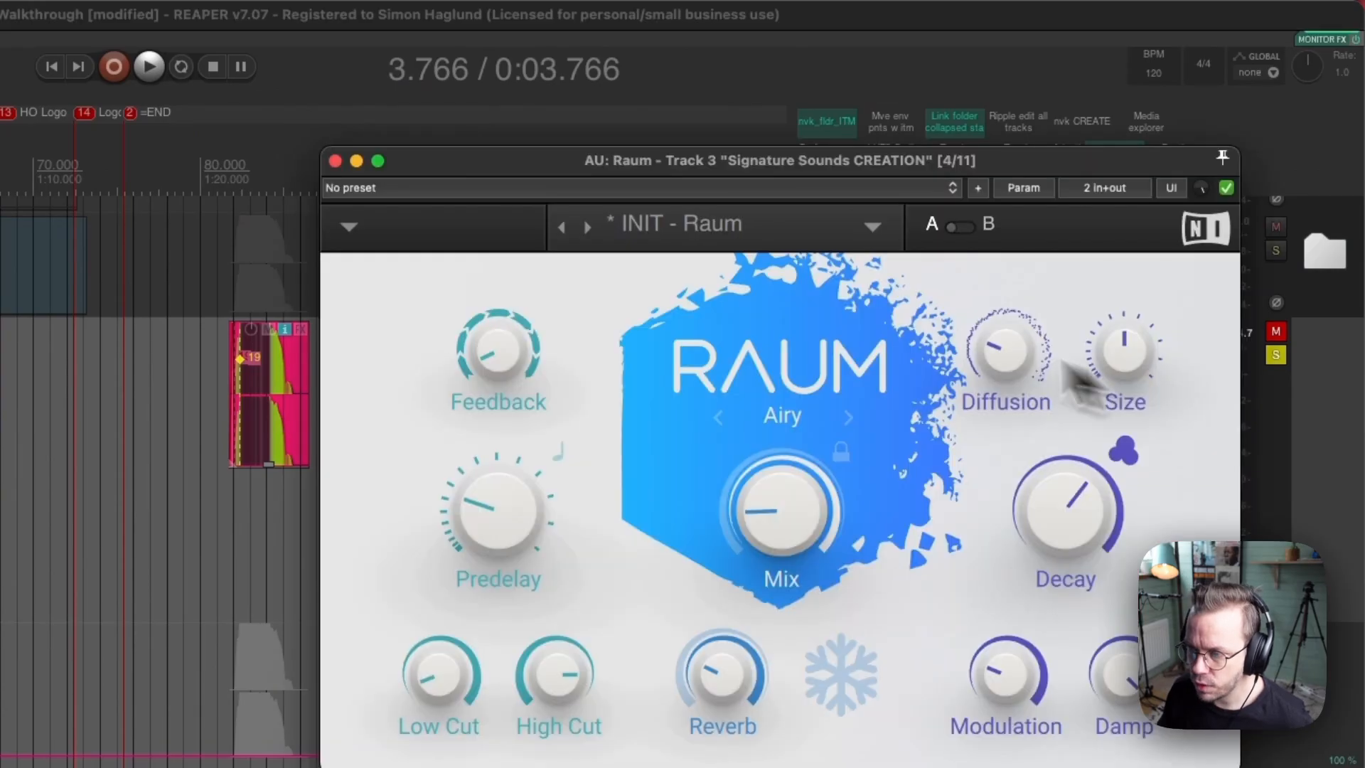
drag(839, 162, 484, 197)
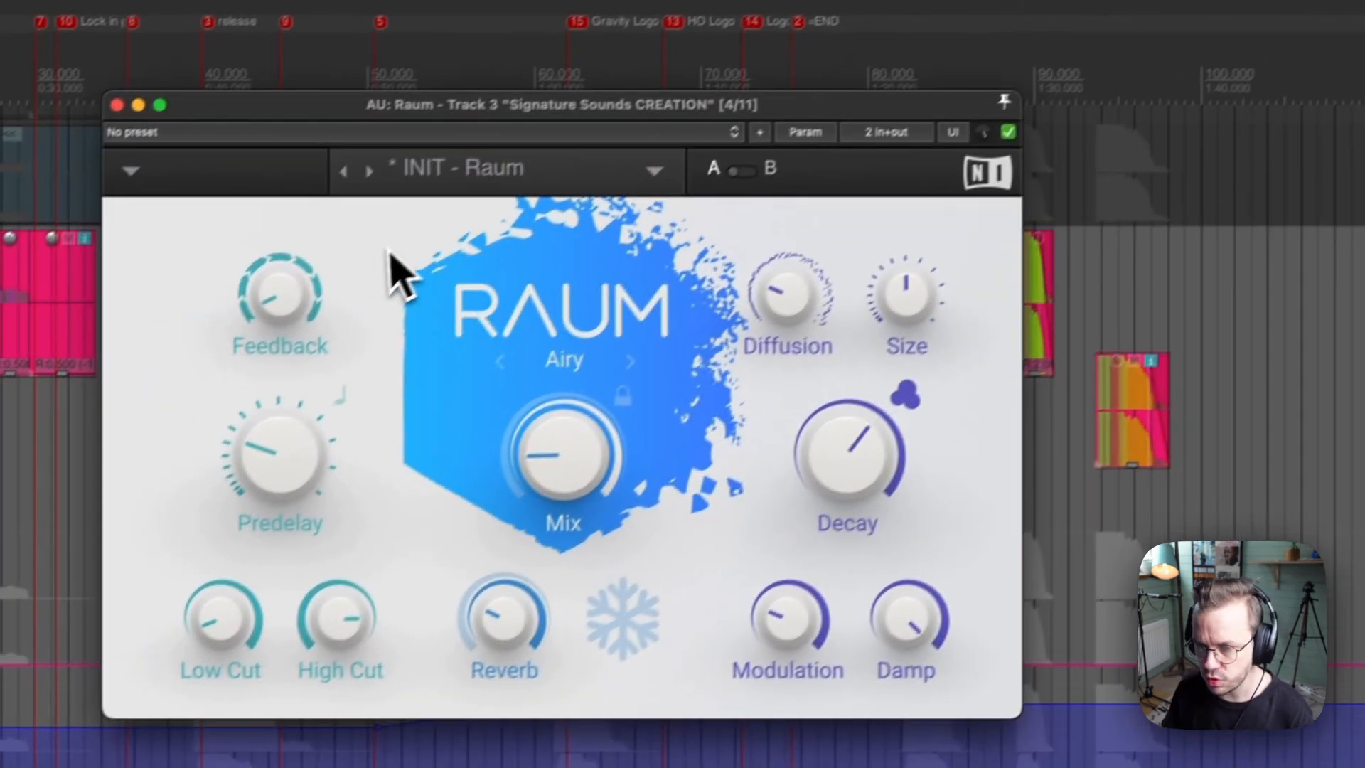
mouse_move(159, 390)
mouse_move(291, 455)
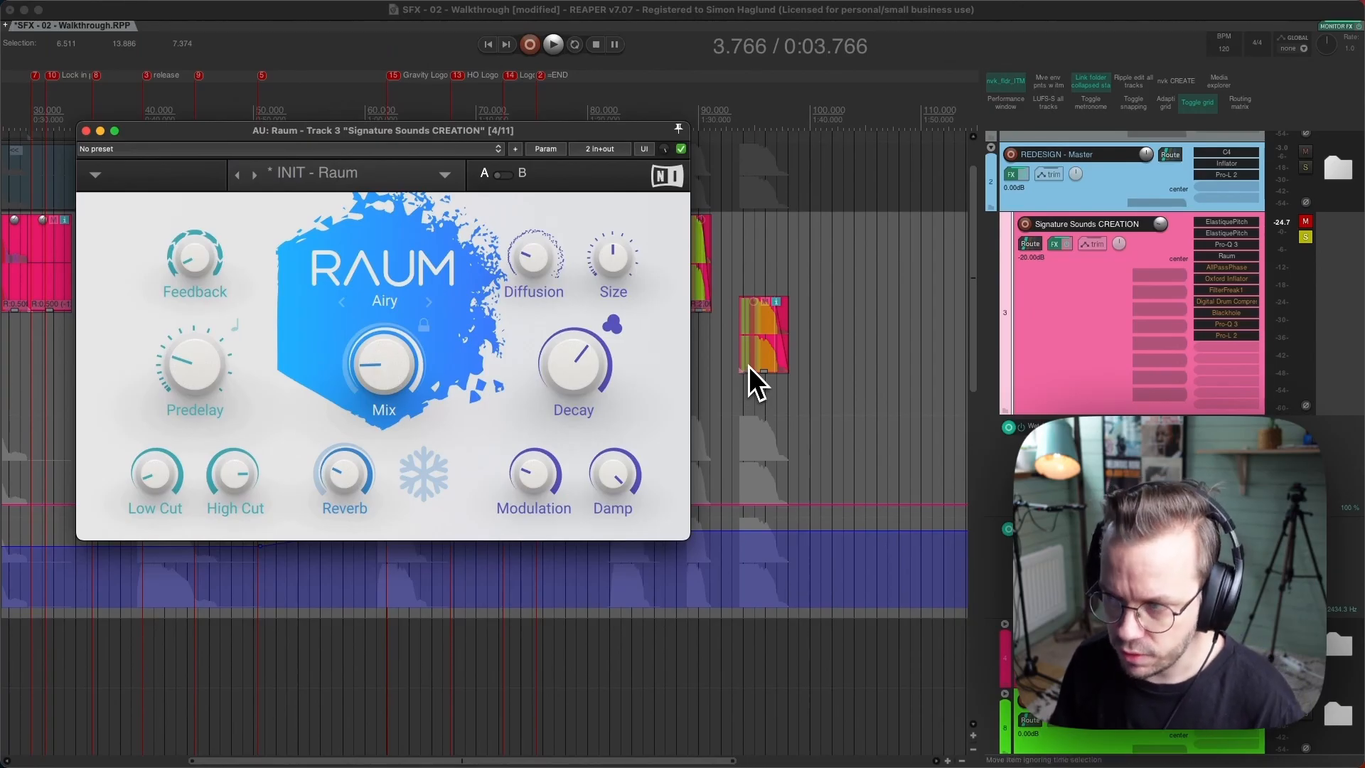
Play the third source clip through Raum from about 93.2 seconds and close the plug-in window.
click(752, 364)
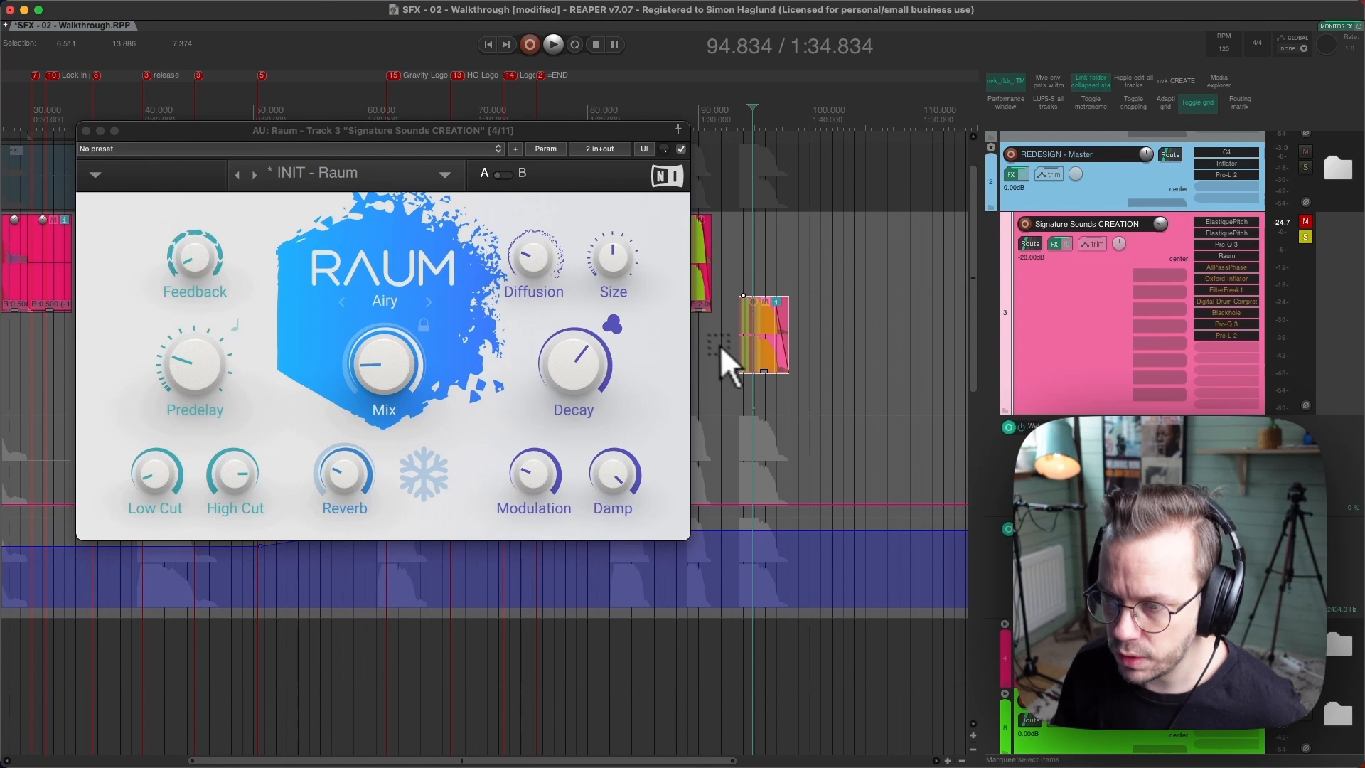
click(733, 332)
key(space)
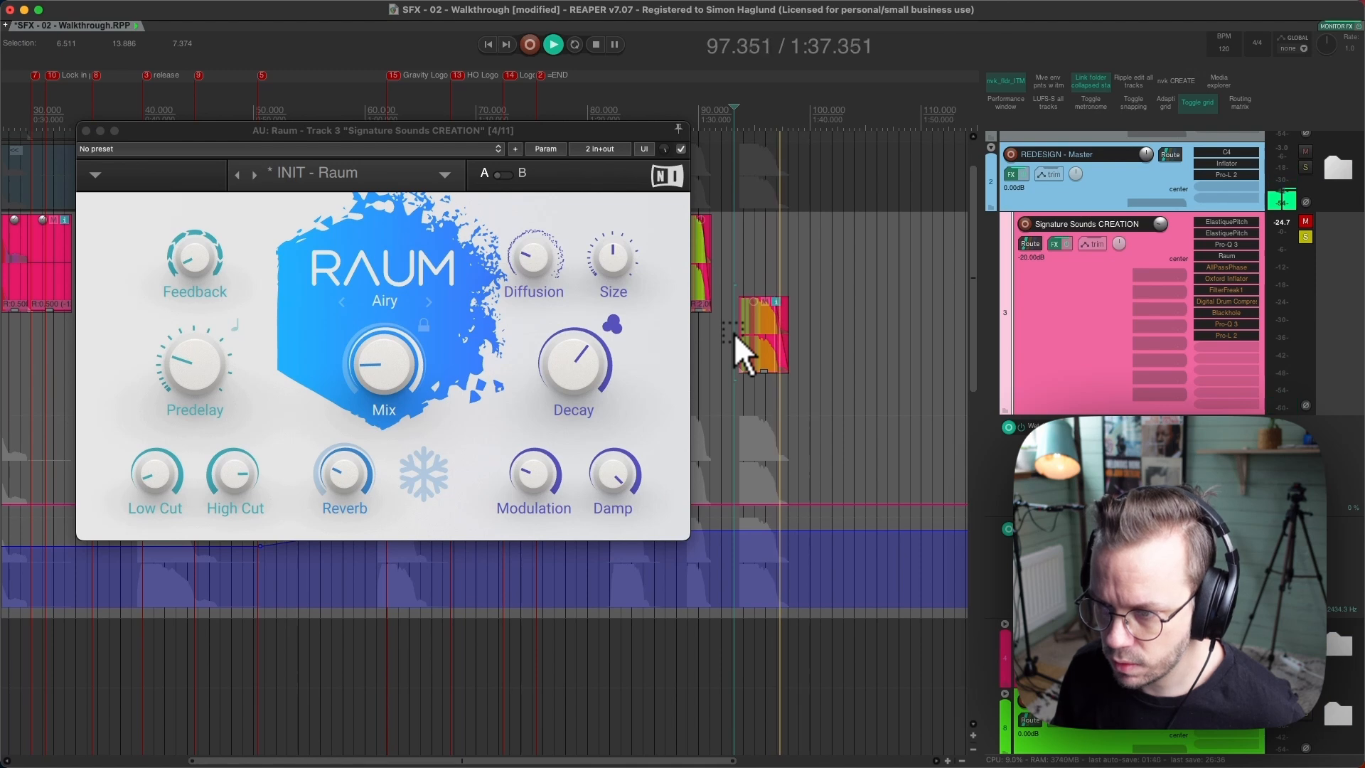
key(space)
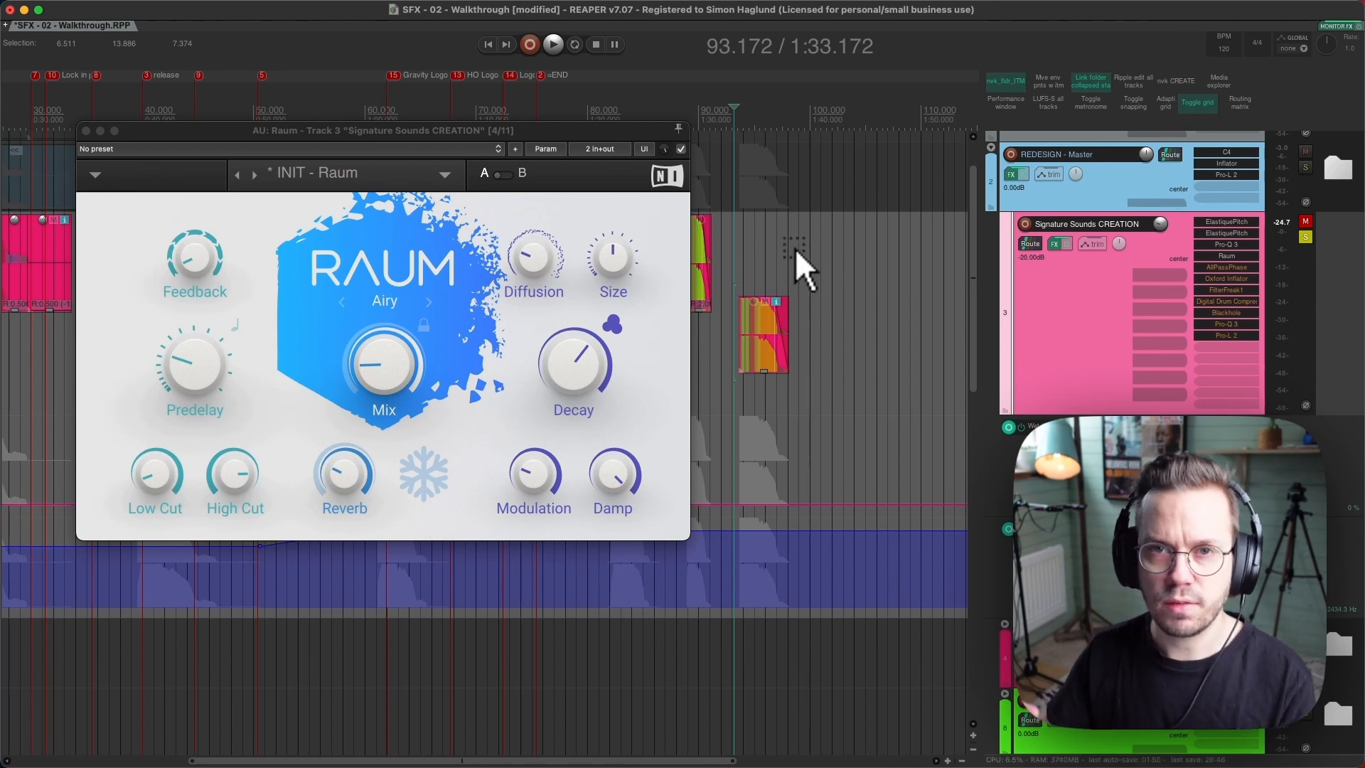
click(86, 131)
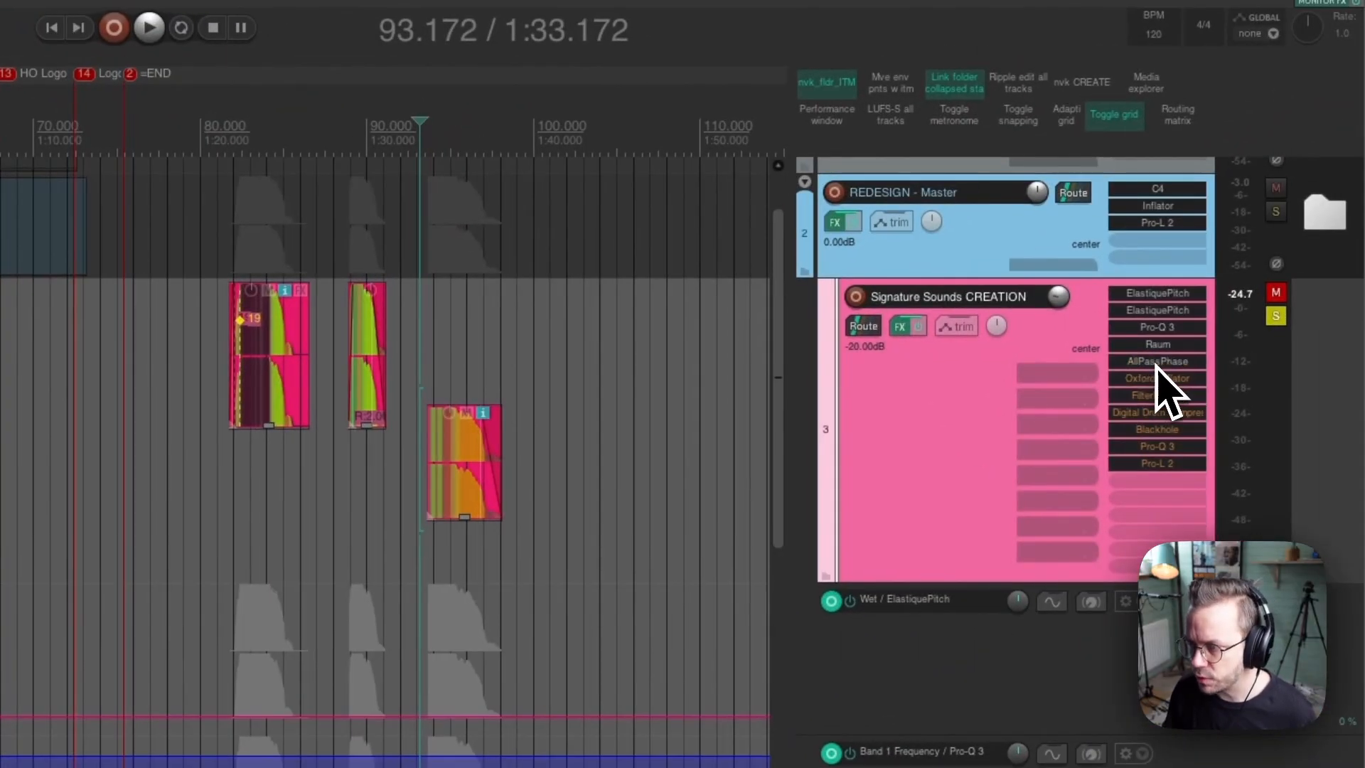
Open AllPassPhase on the Signature Sounds CREATION track, place its window over the timeline, and examine its settings.
click(1157, 362)
drag(833, 236, 251, 252)
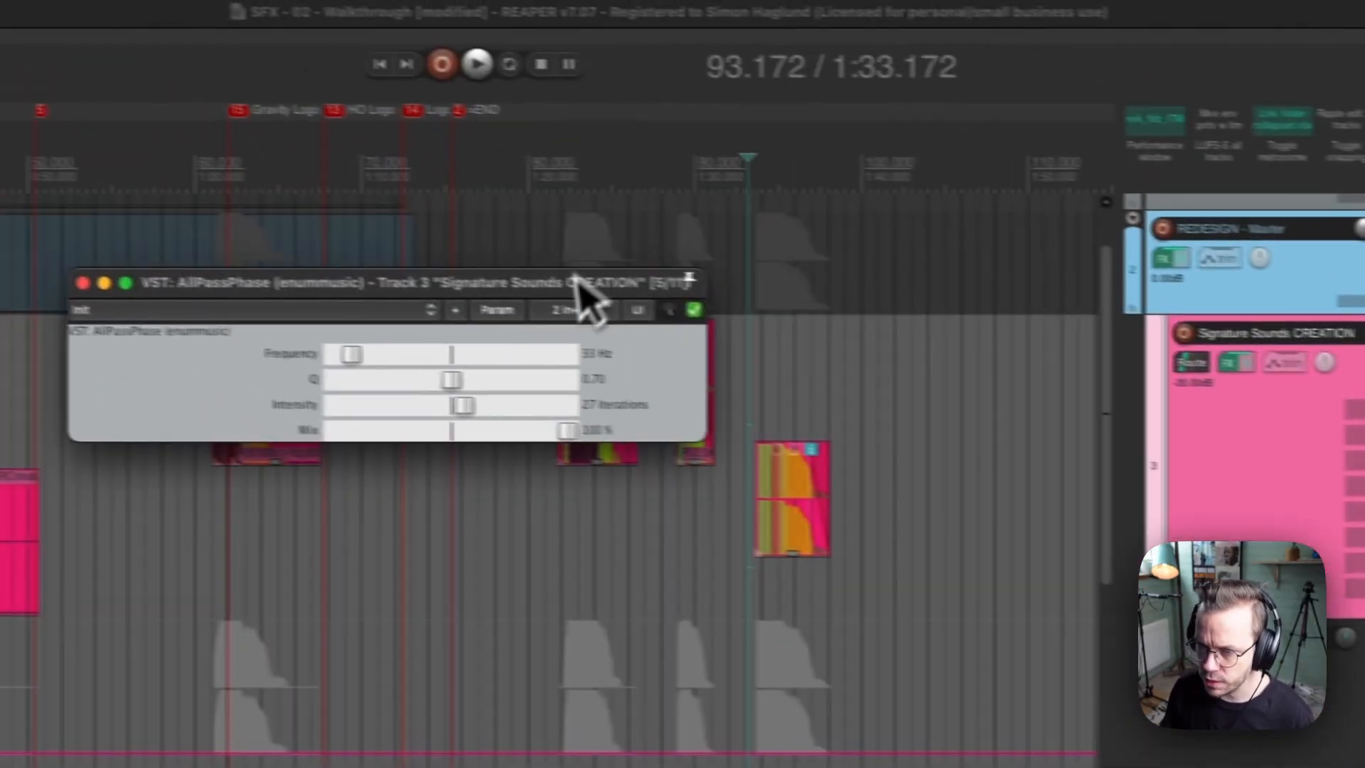
drag(575, 277, 544, 315)
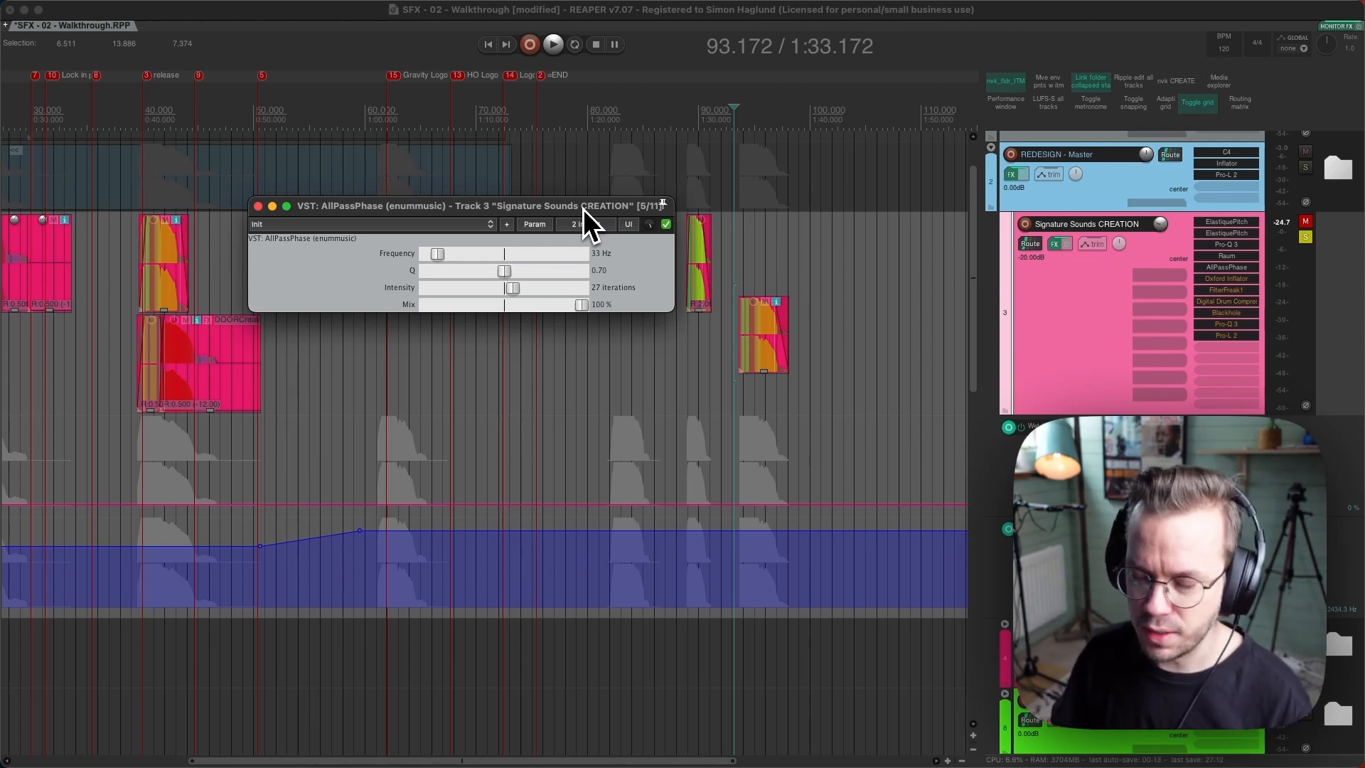
Play the third source clip through AllPassPhase from about 93.2 seconds, keeping the plug-in window clear of the clip, and stop playback.
drag(737, 101, 679, 209)
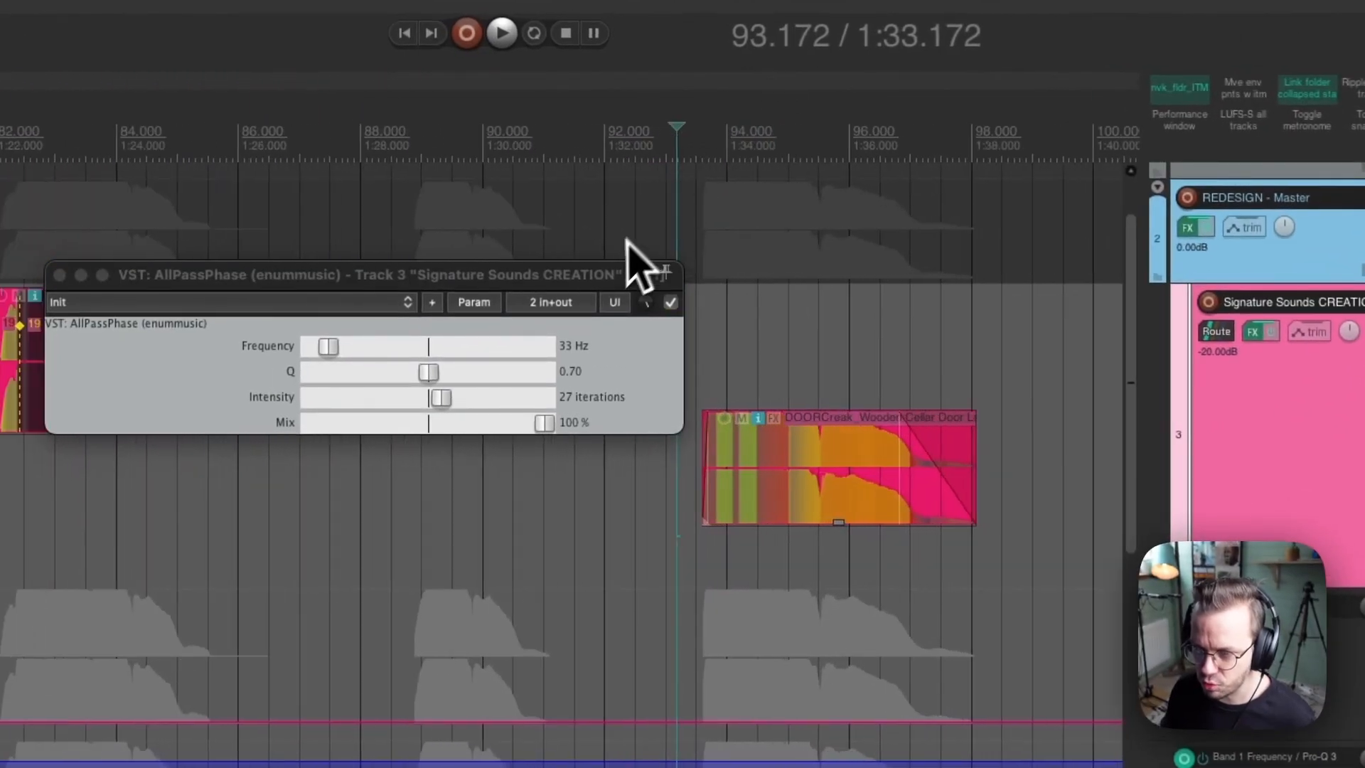
drag(606, 269, 508, 273)
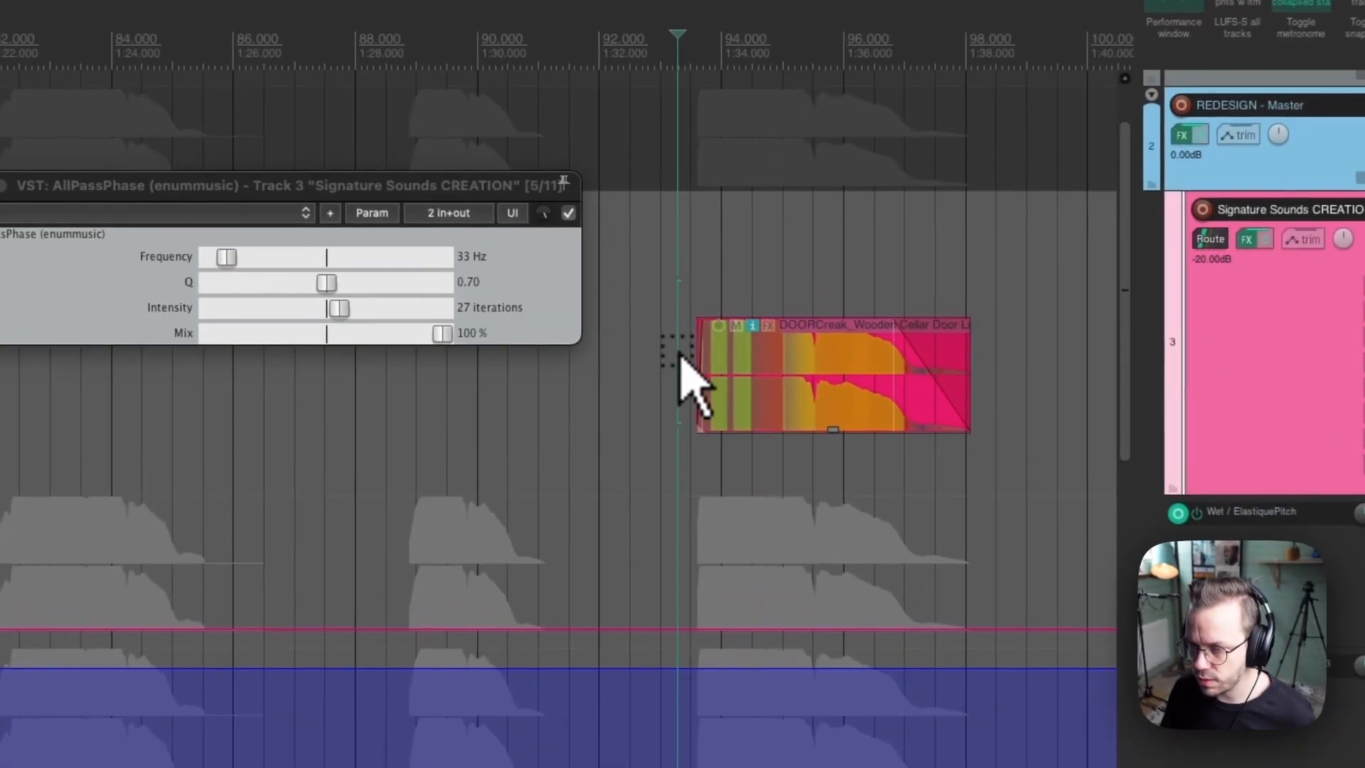
key(space)
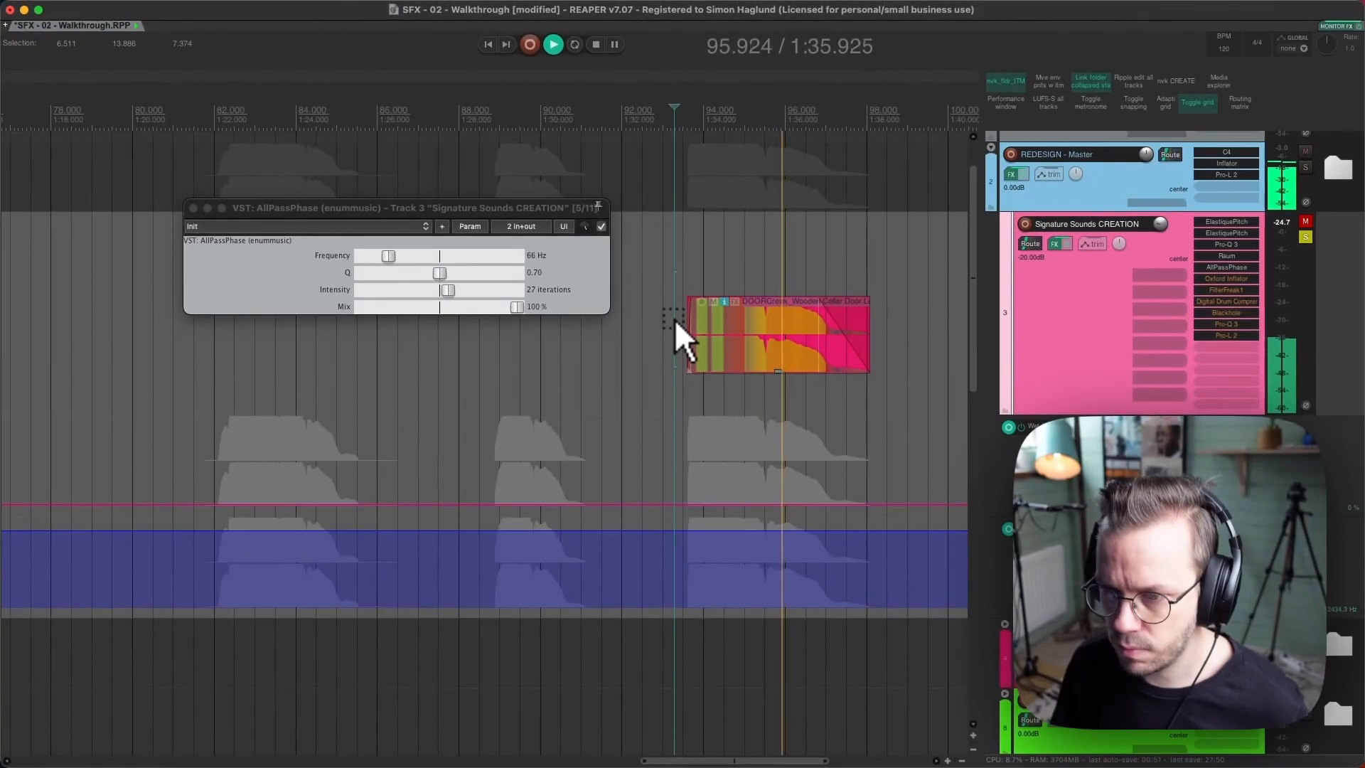
key(space)
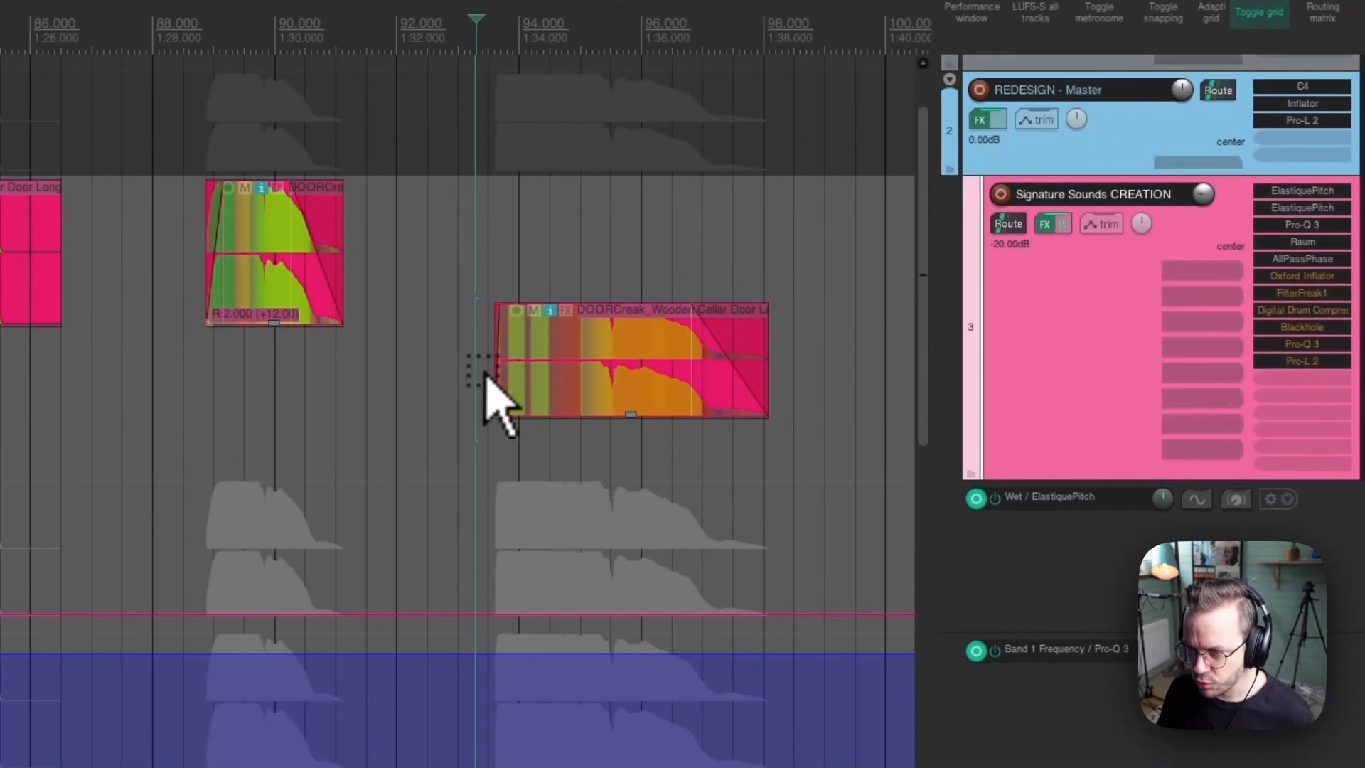
Enable Oxford Inflator and FilterFreak1 on the Signature Sounds CREATION track, closing Inflator's window and placing FilterFreak's over the timeline.
click(1303, 275)
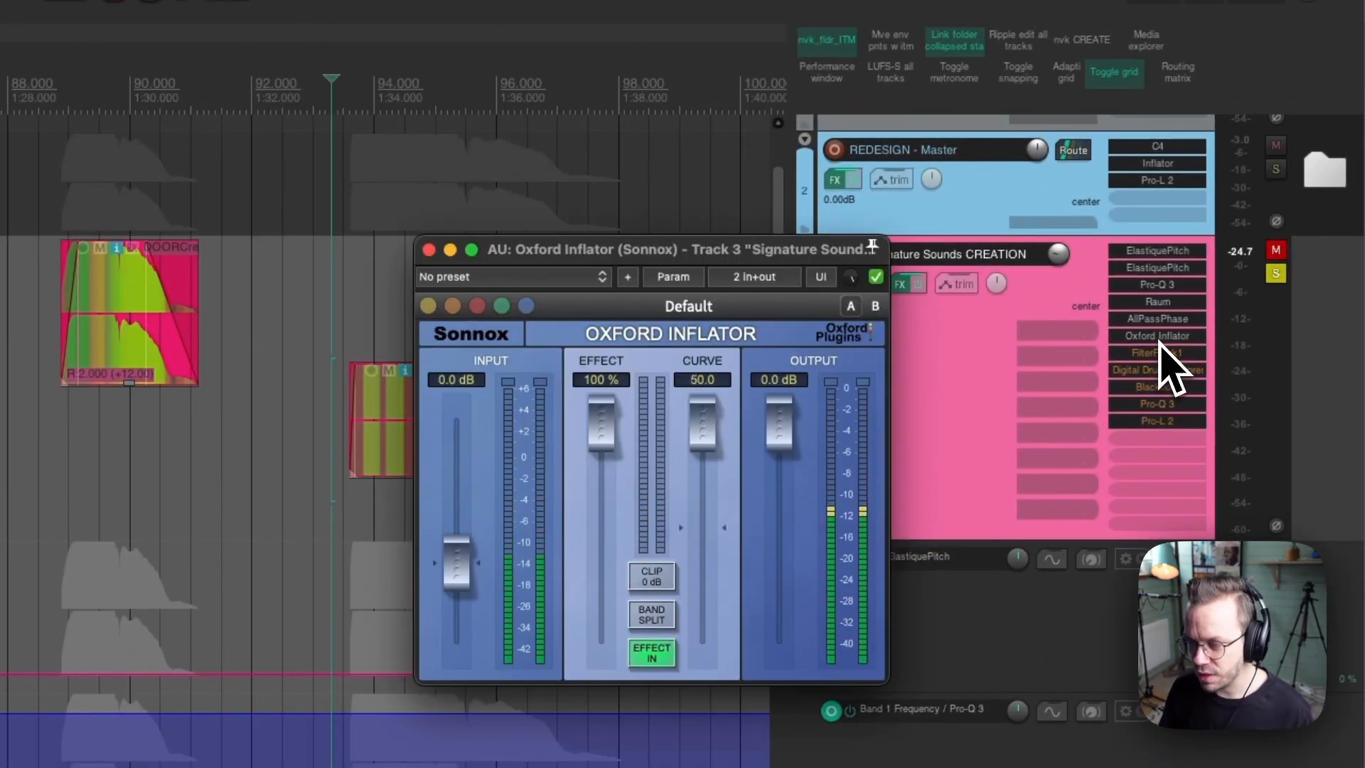
click(1161, 341)
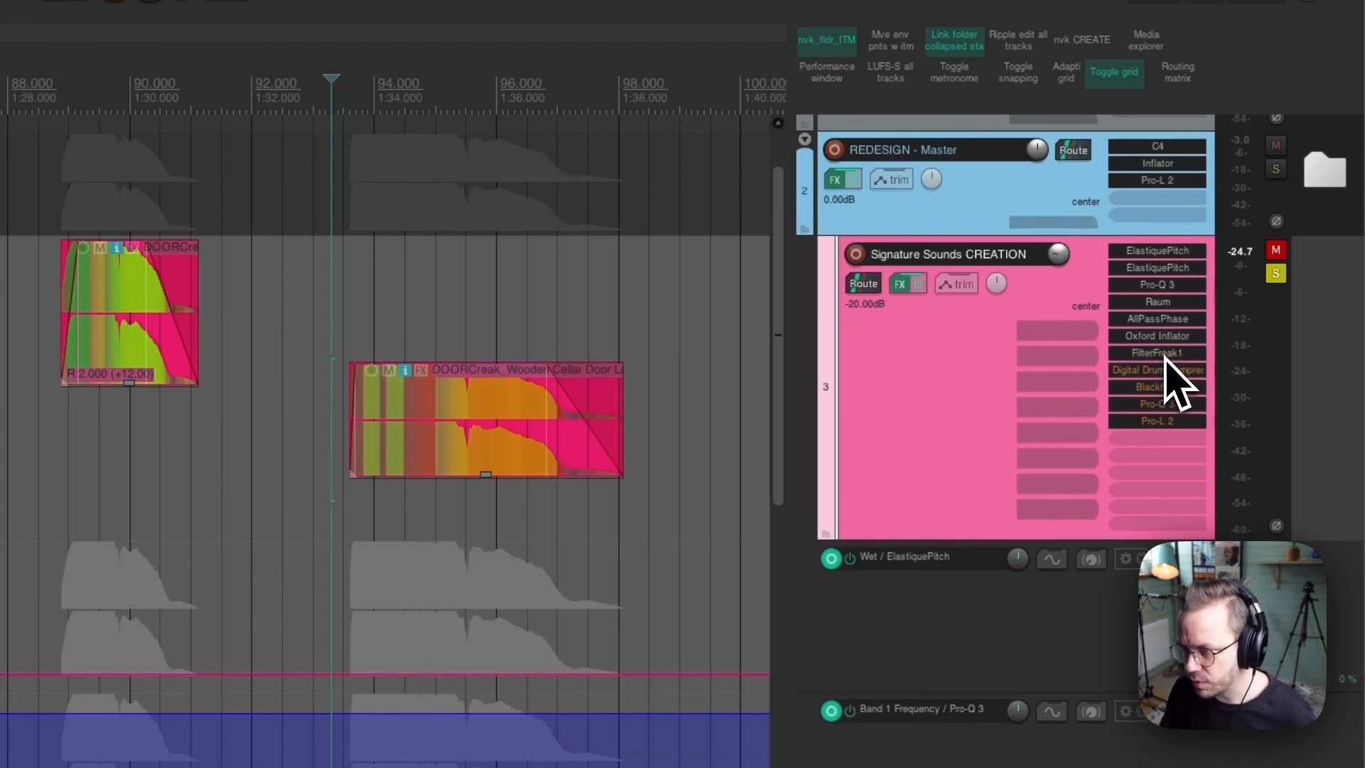
click(1159, 353)
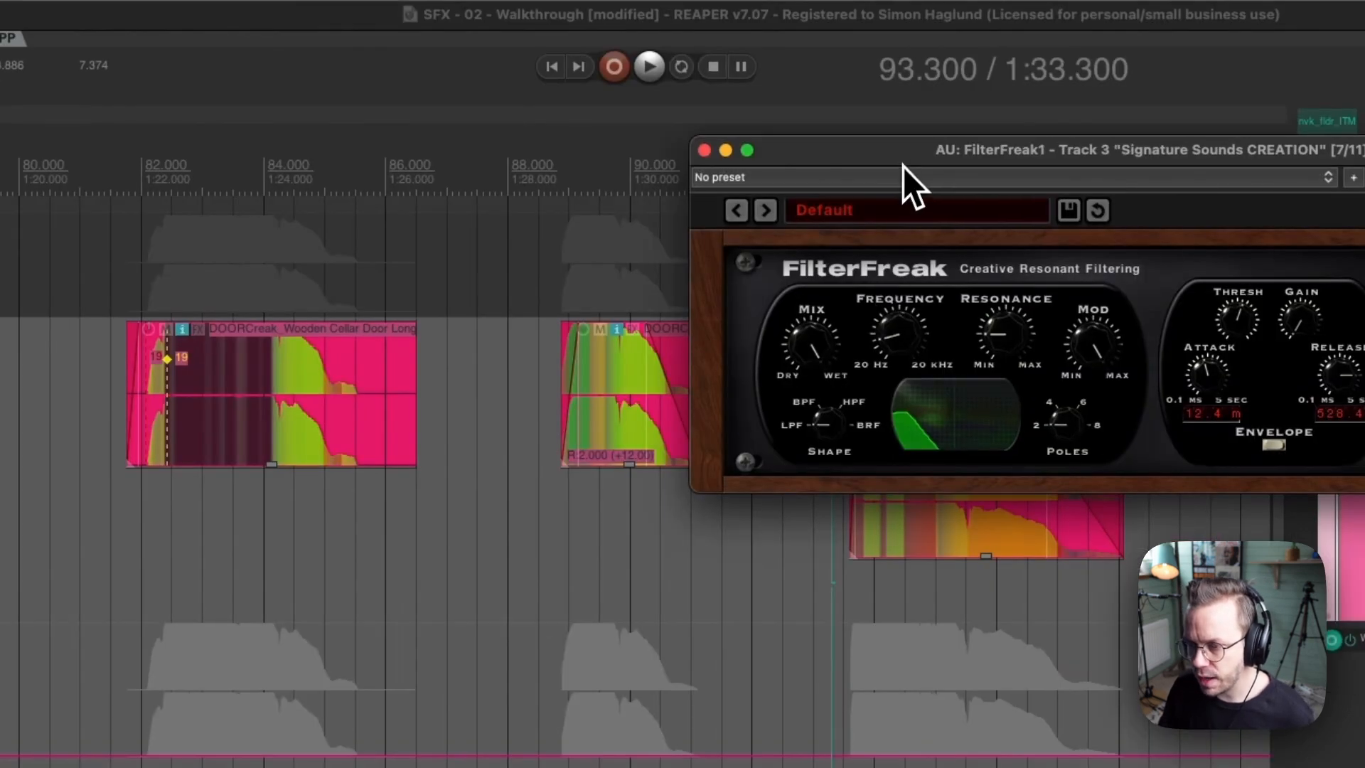
drag(903, 165, 311, 115)
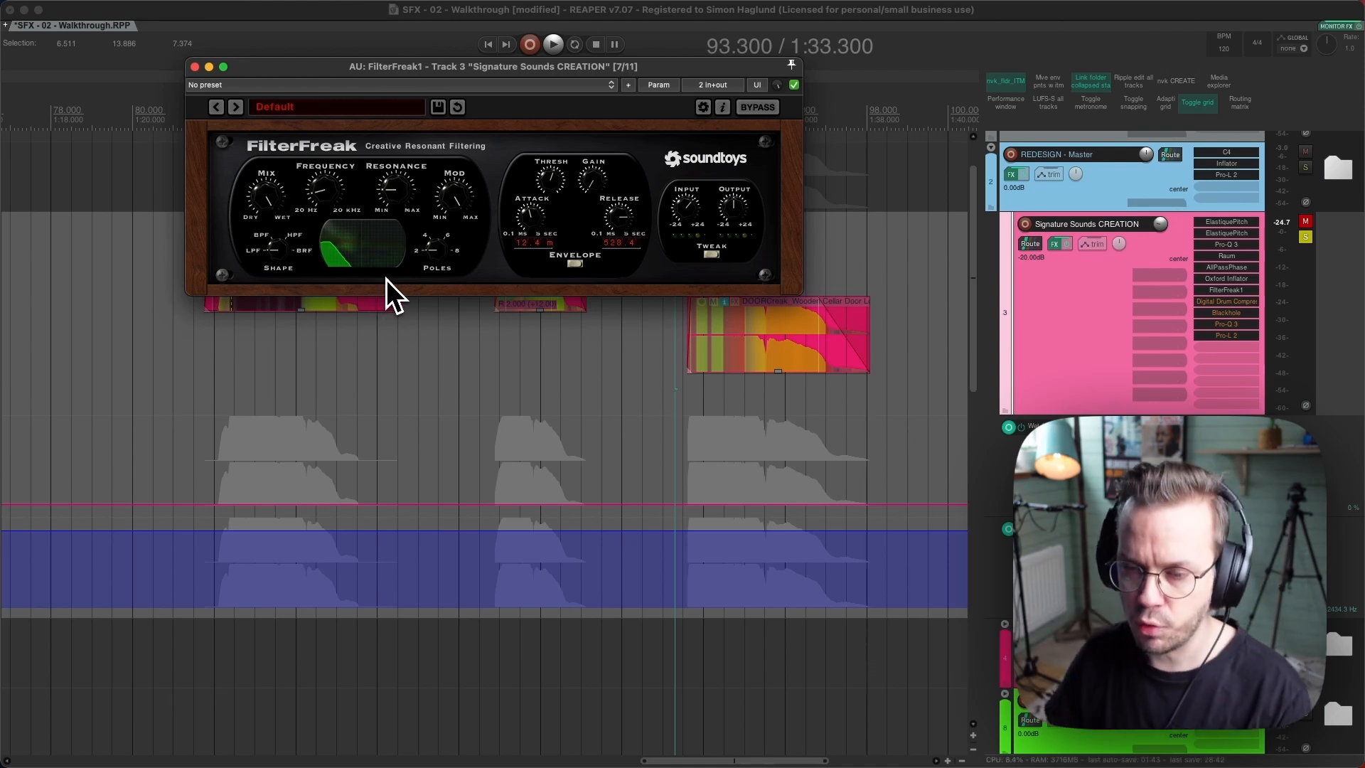
Play the third source clip through FilterFreak from its start at 93.590 seconds, stop playback, and close the plug-in window.
click(731, 348)
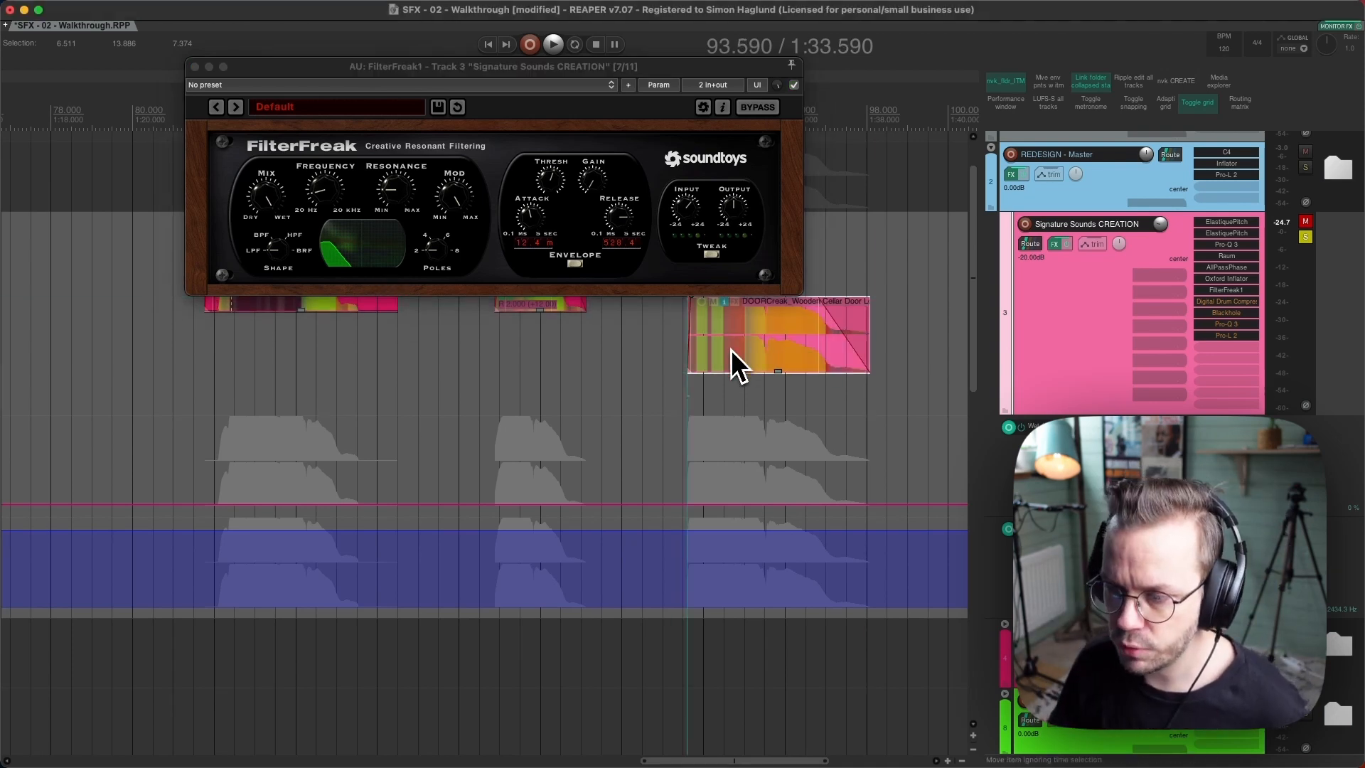
key(space)
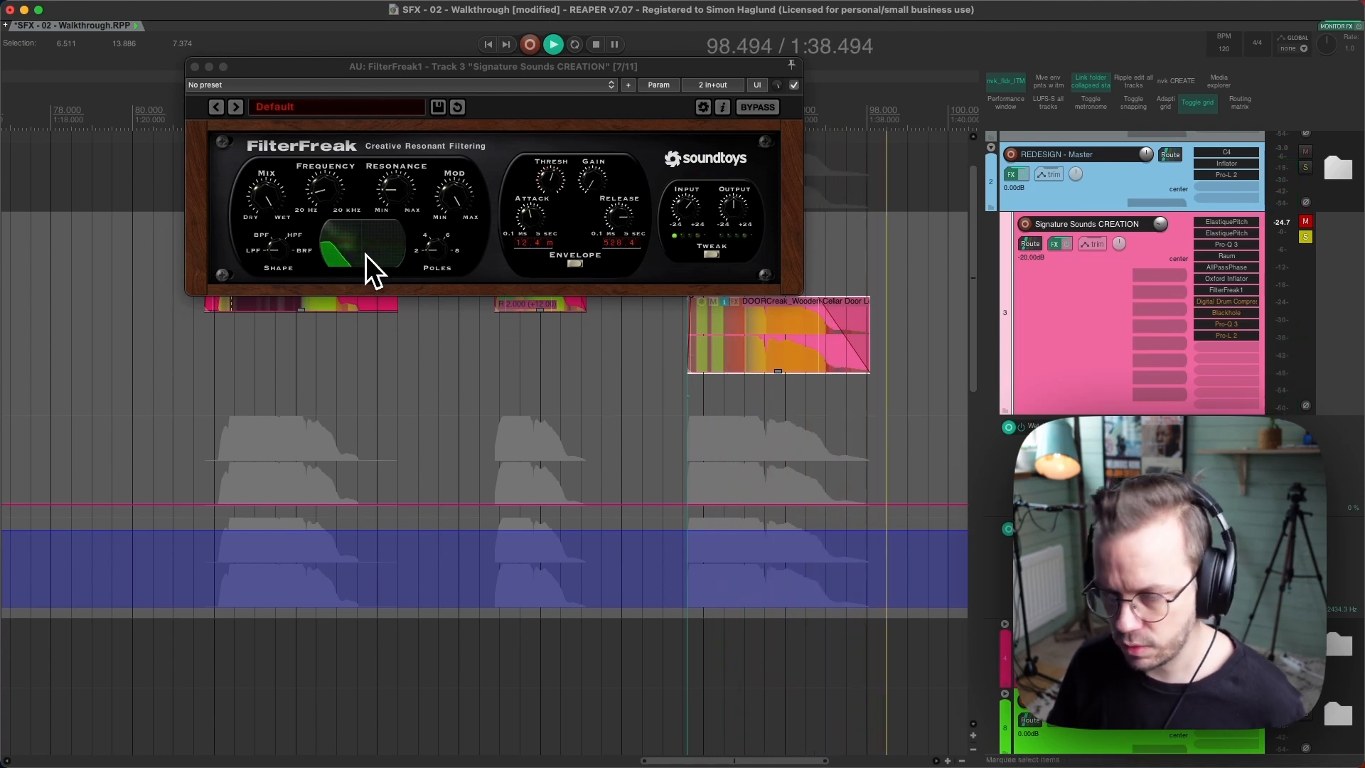
key(space)
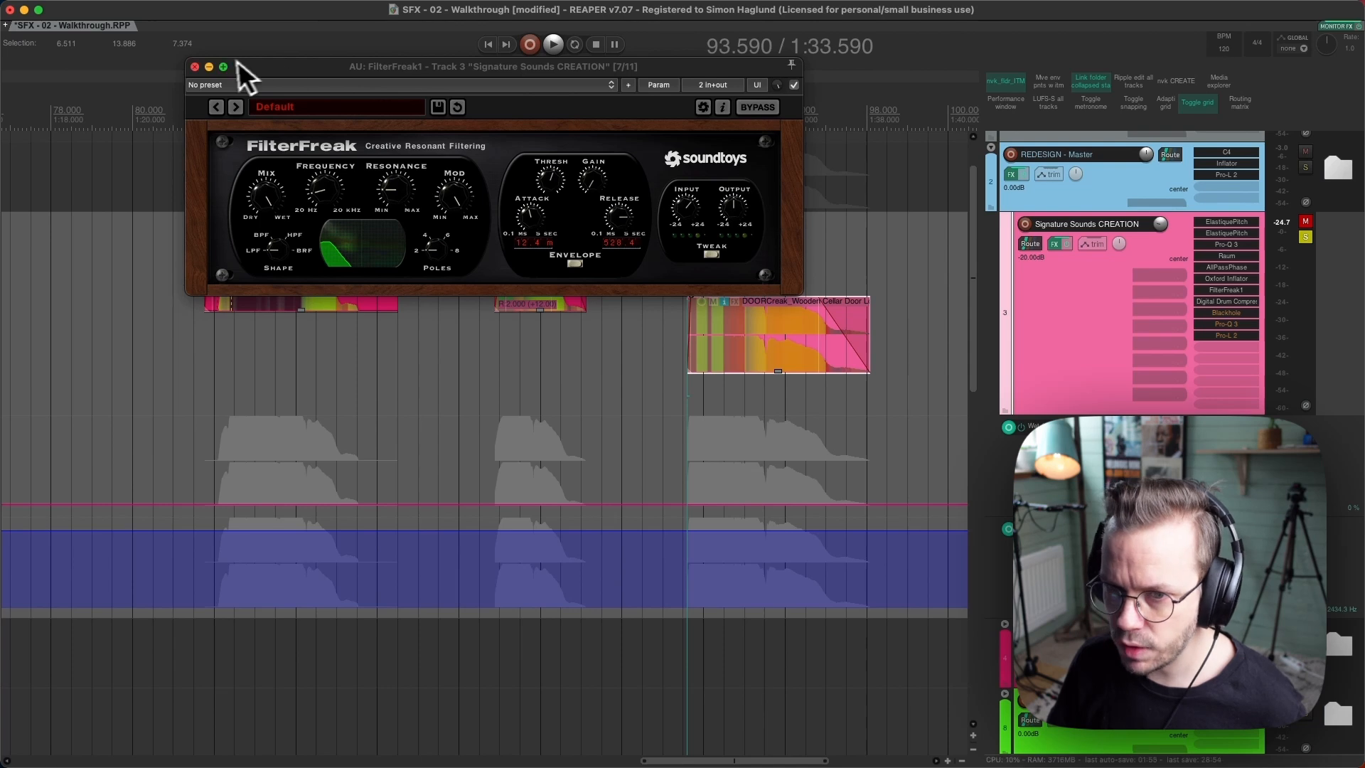
click(195, 67)
Enable the Digital Drum Compressor on the Signature Sounds CREATION track, examine its threshold, ratio and timing settings, and close its window.
click(1213, 303)
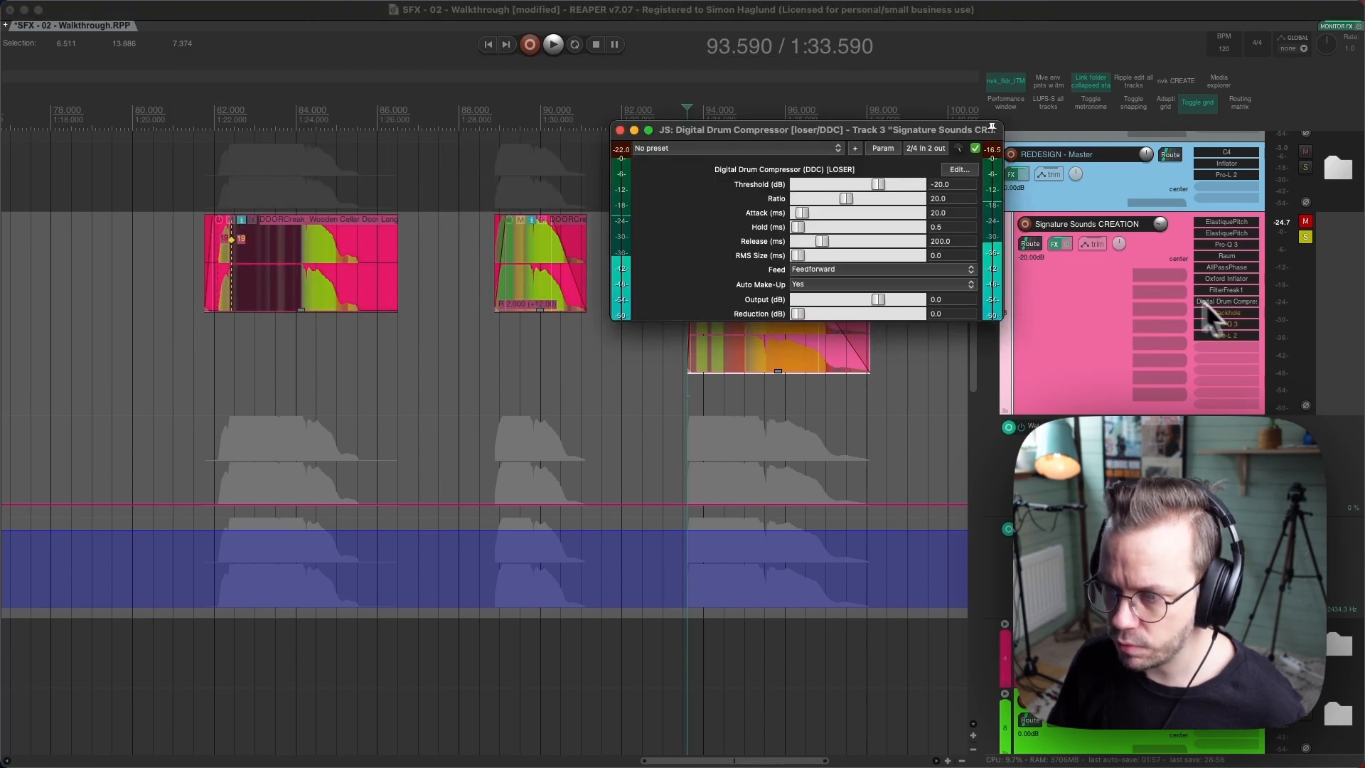
drag(846, 139, 632, 142)
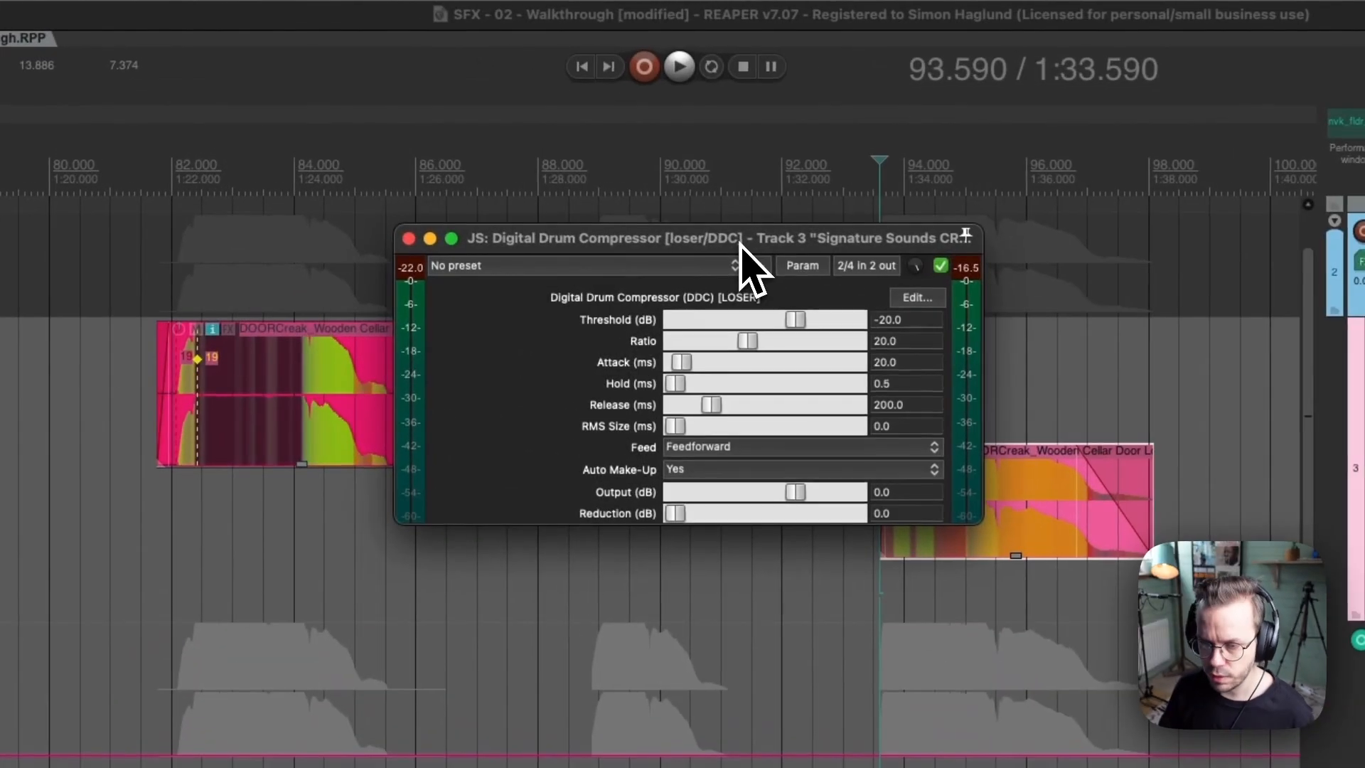
click(409, 239)
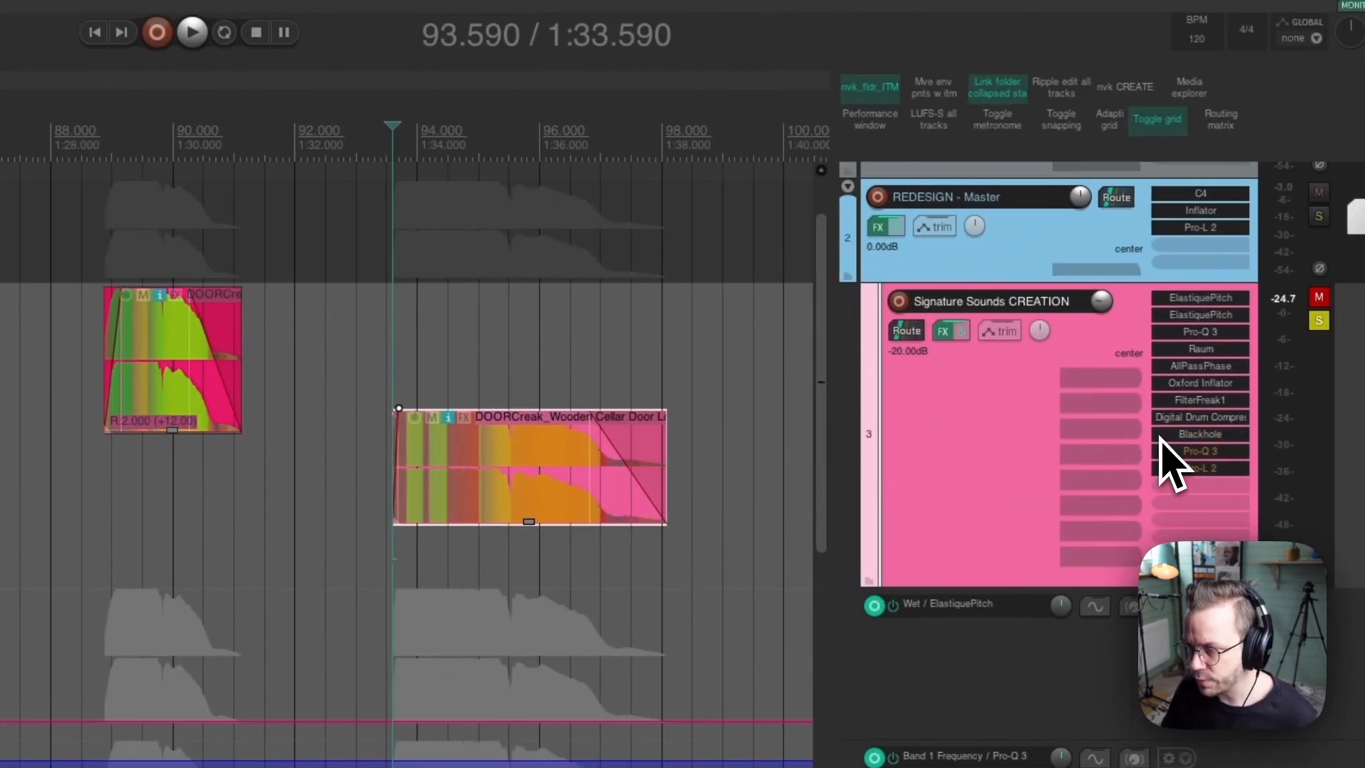
Open the Blackhole reverb on the Signature Sounds CREATION track, examine its mix, gravity and size settings, and close its window.
click(1161, 436)
drag(884, 212, 203, 174)
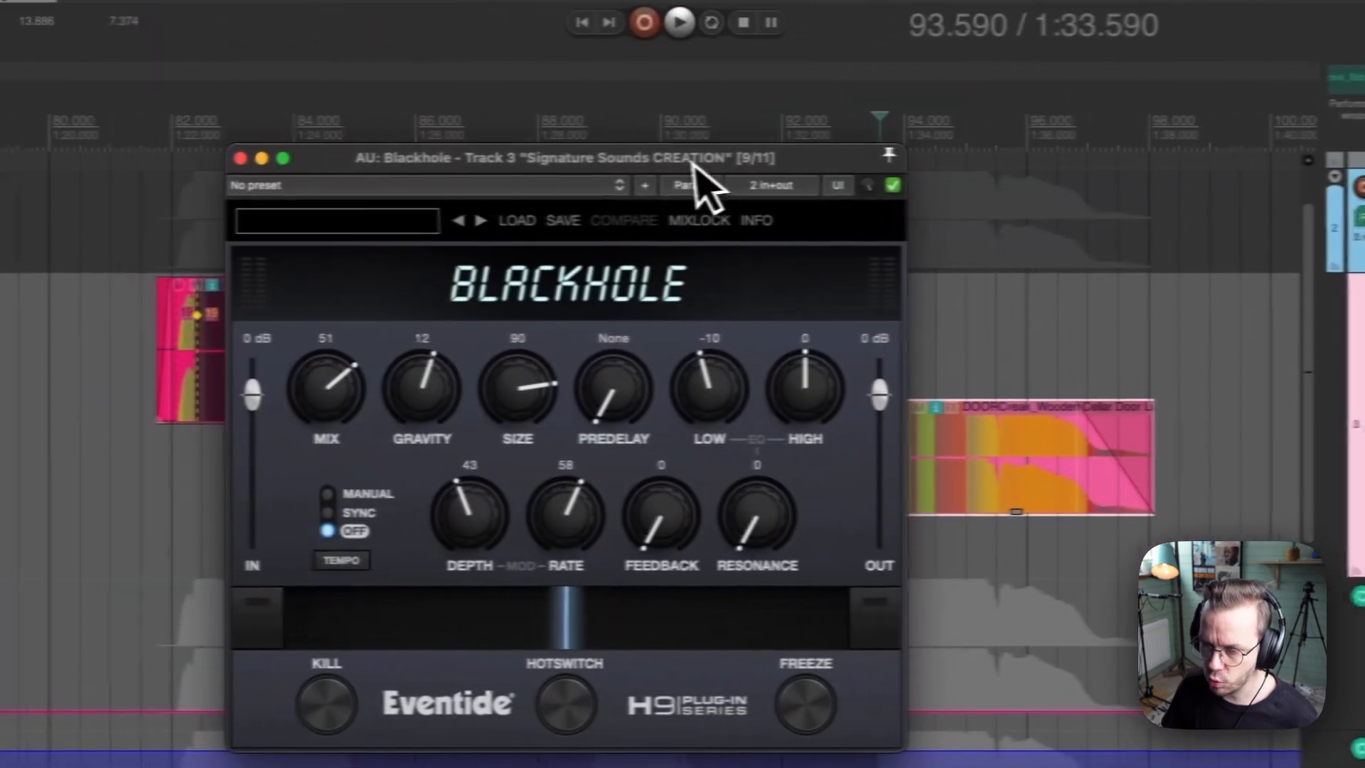
click(240, 158)
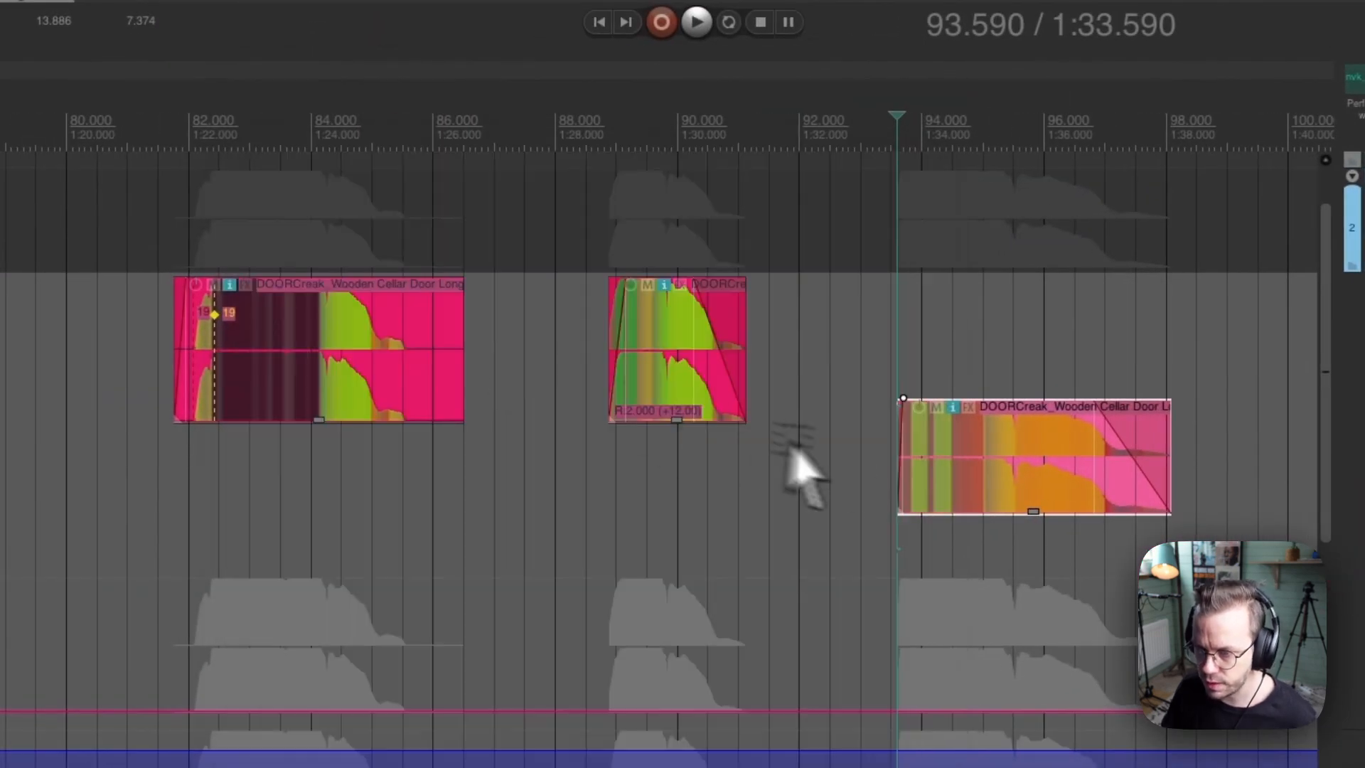
Enable the second Pro-Q 3 and Pro-L 2 at the end of the chain, examining the high-cut curve and limiter before closing each window.
click(888, 453)
click(1229, 324)
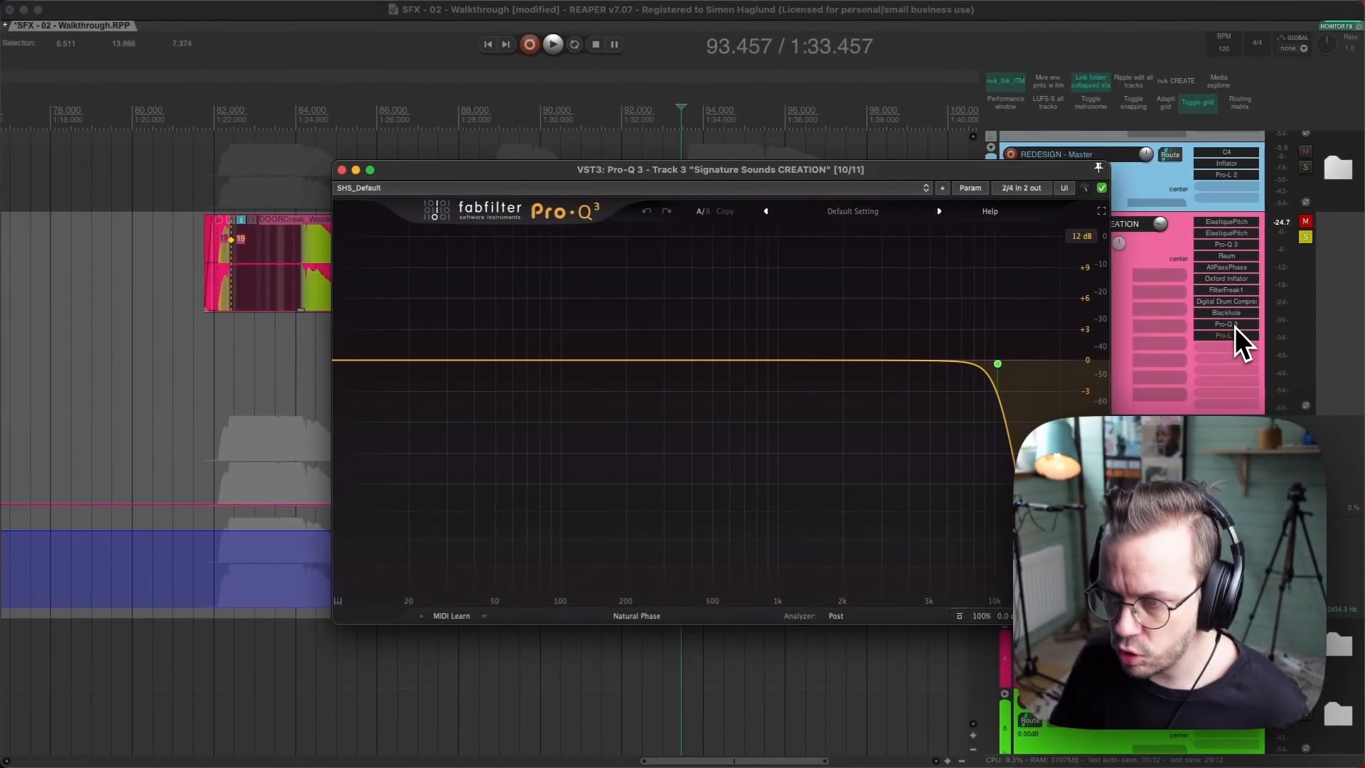
mouse_move(1011, 430)
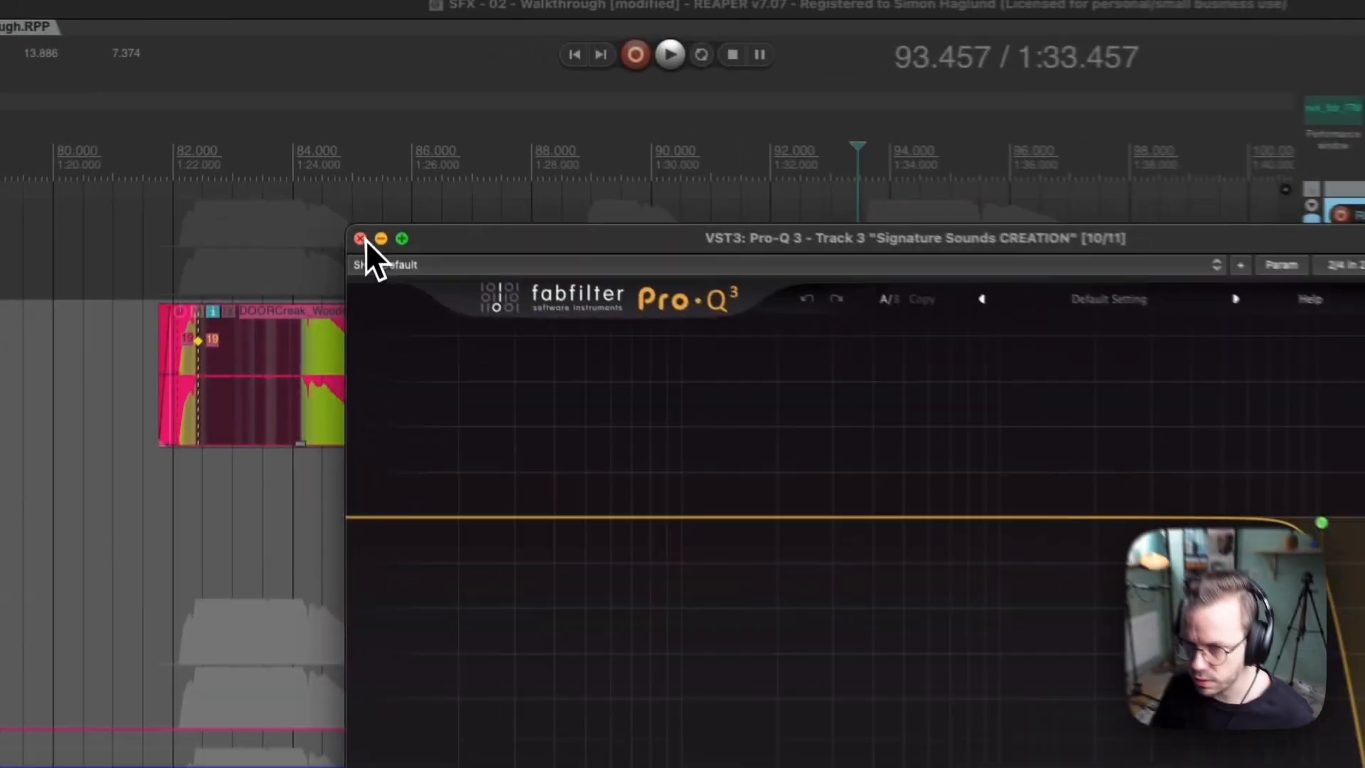
click(341, 170)
click(1227, 335)
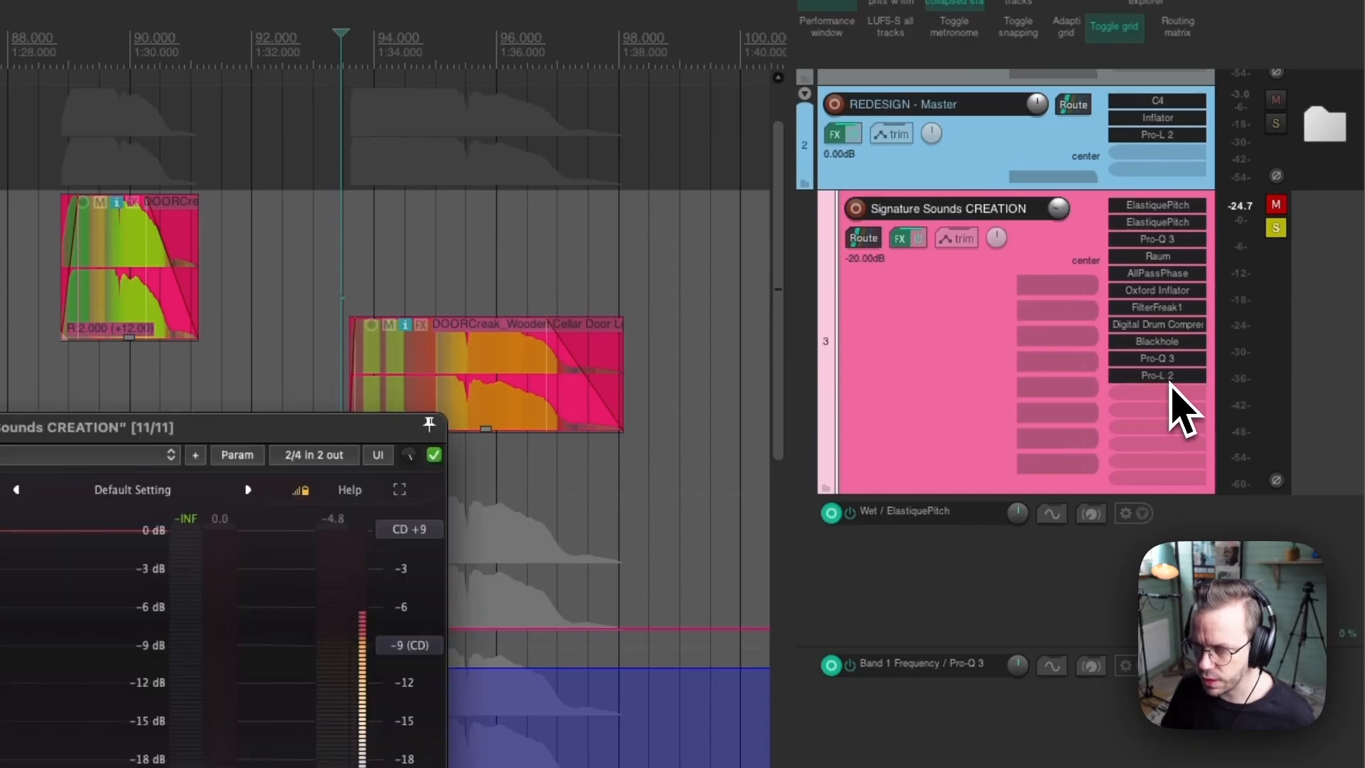
click(1170, 381)
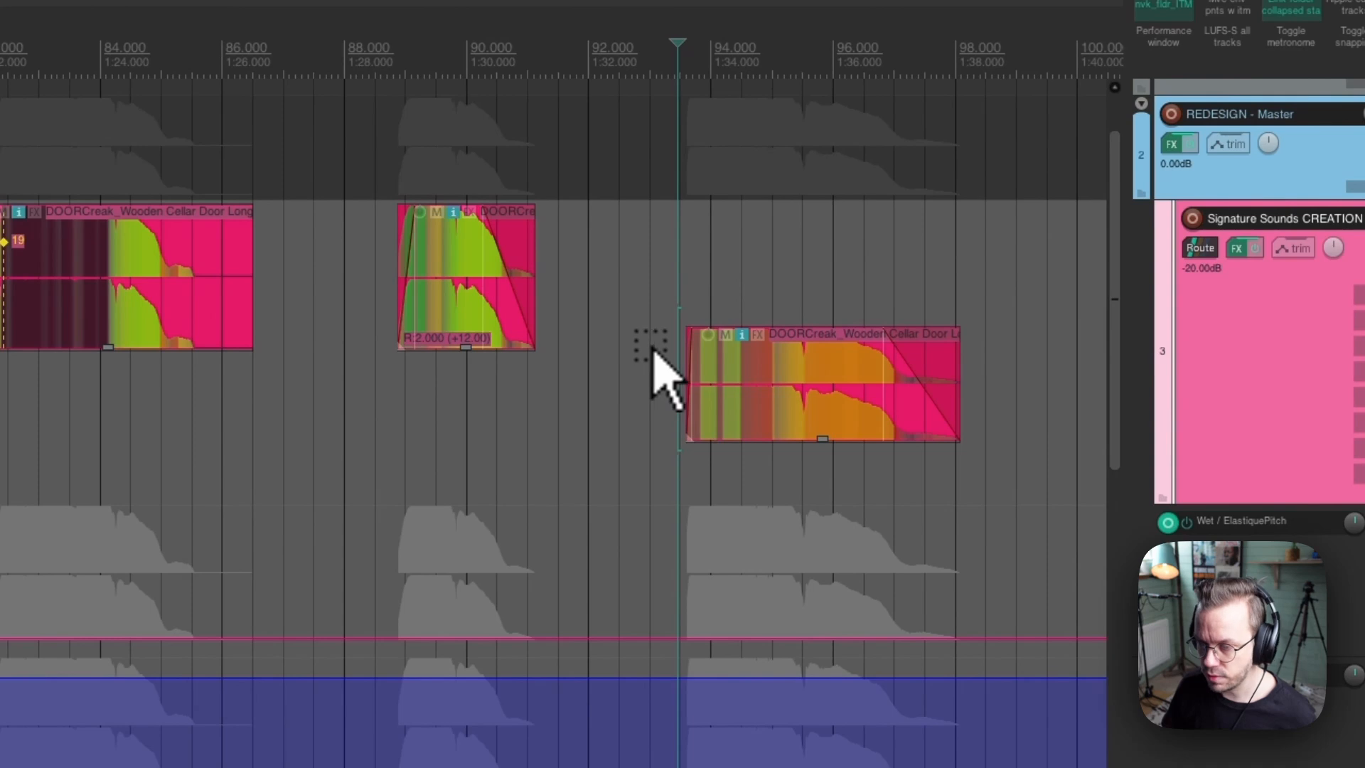
Play the third source clip through the complete effects chain, starting just before the clip, and stop playback.
click(667, 357)
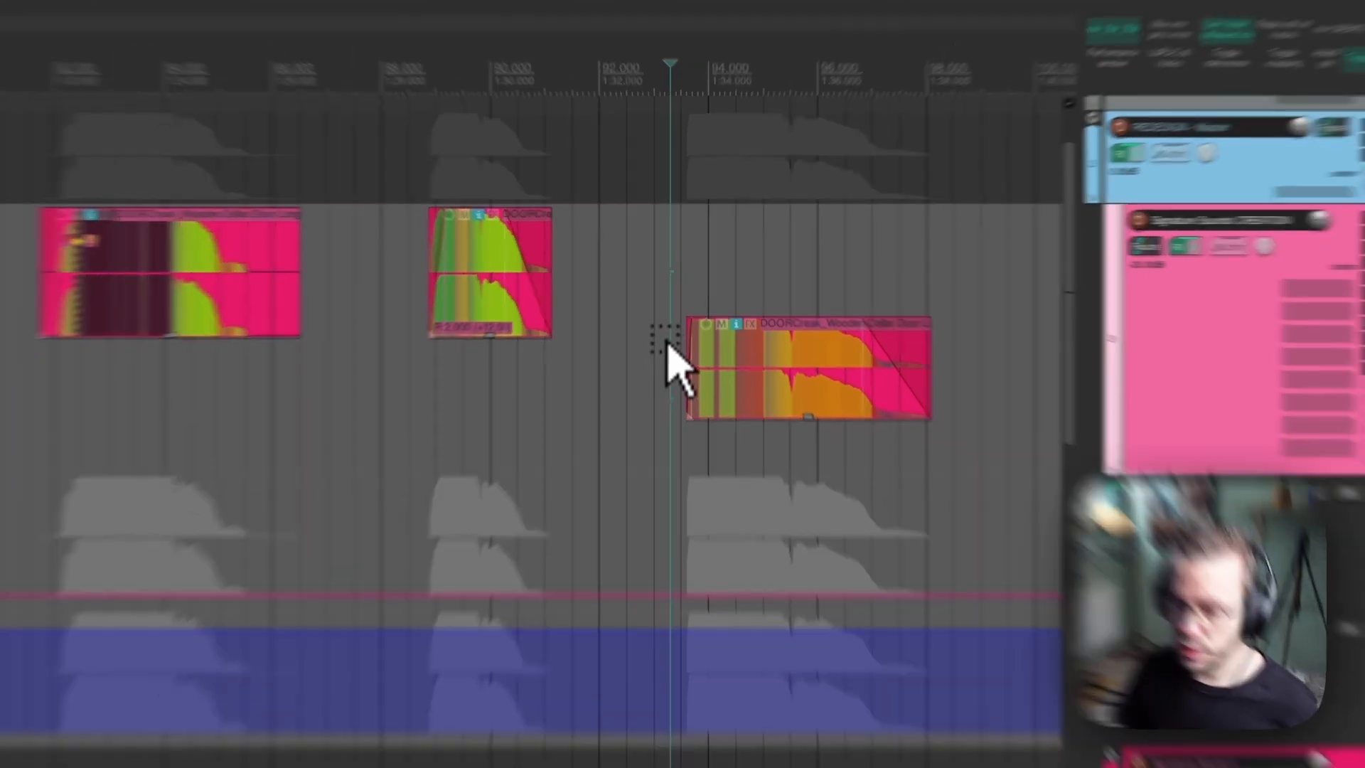
key(space)
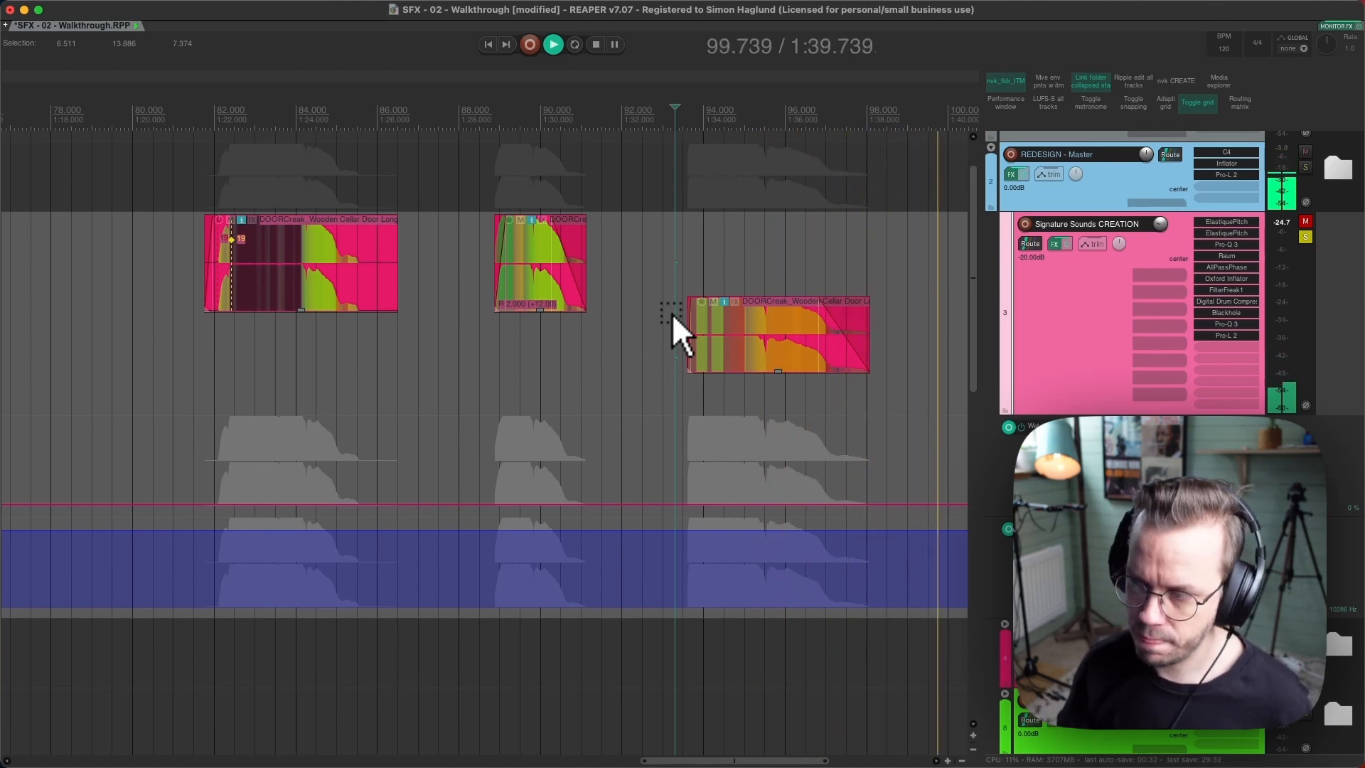
key(space)
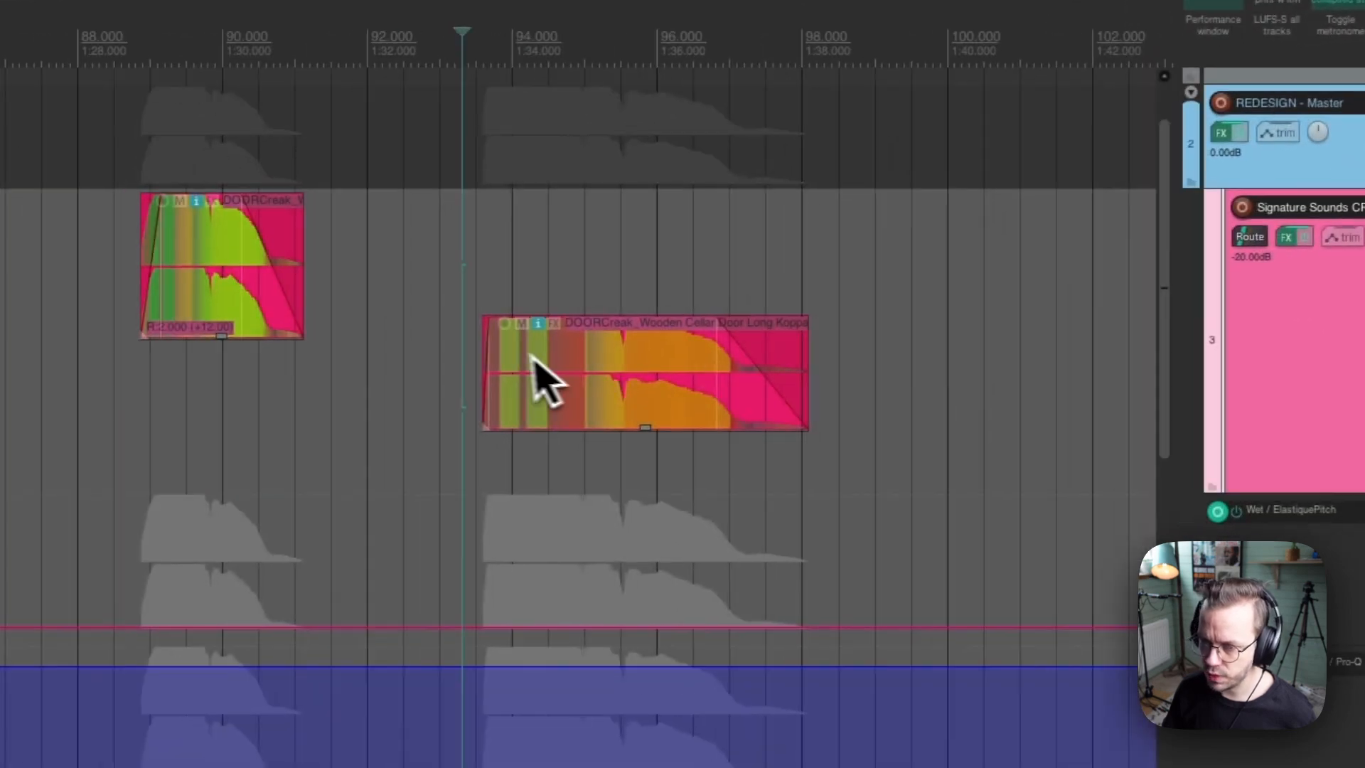
Audition the third source clip with Raum and AllPassPhase bypassed, and compare it with both effects enabled from about 93.2 seconds.
click(450, 344)
key(space)
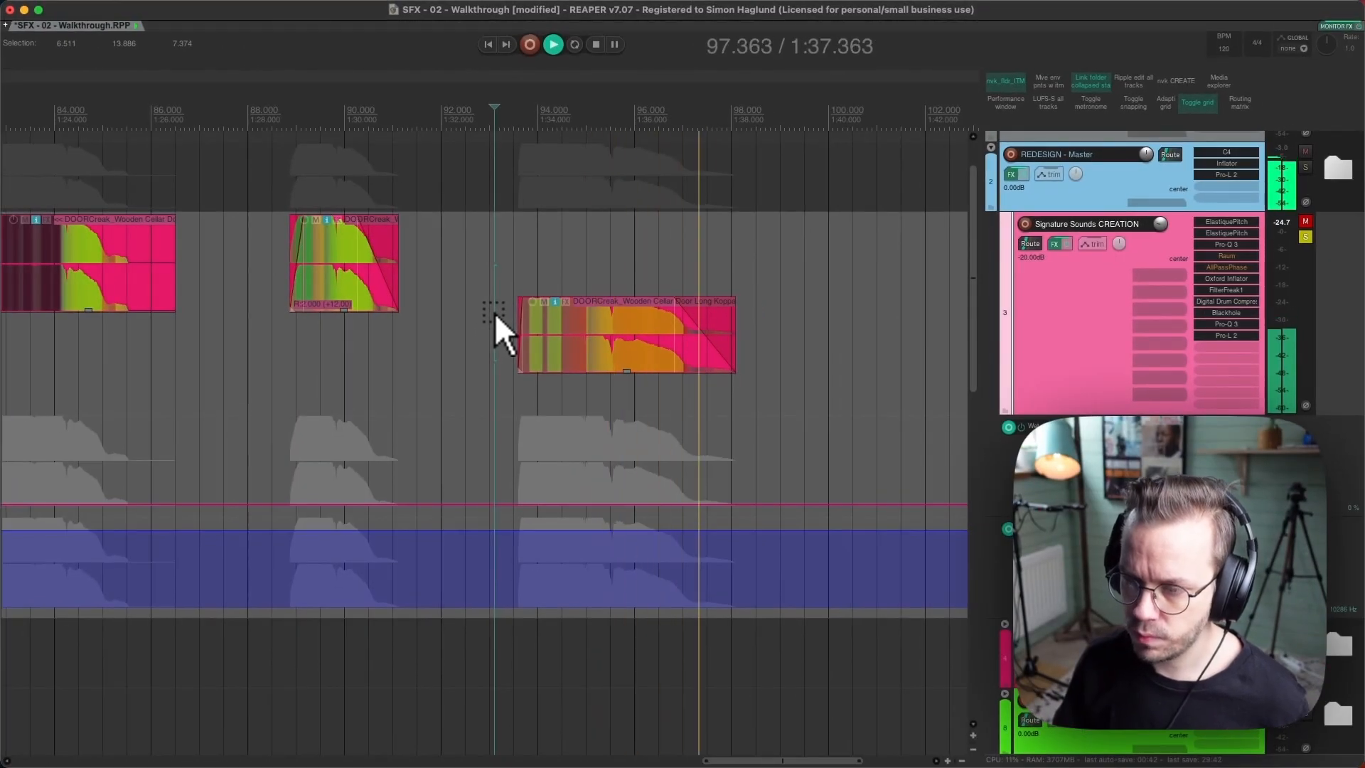
key(space)
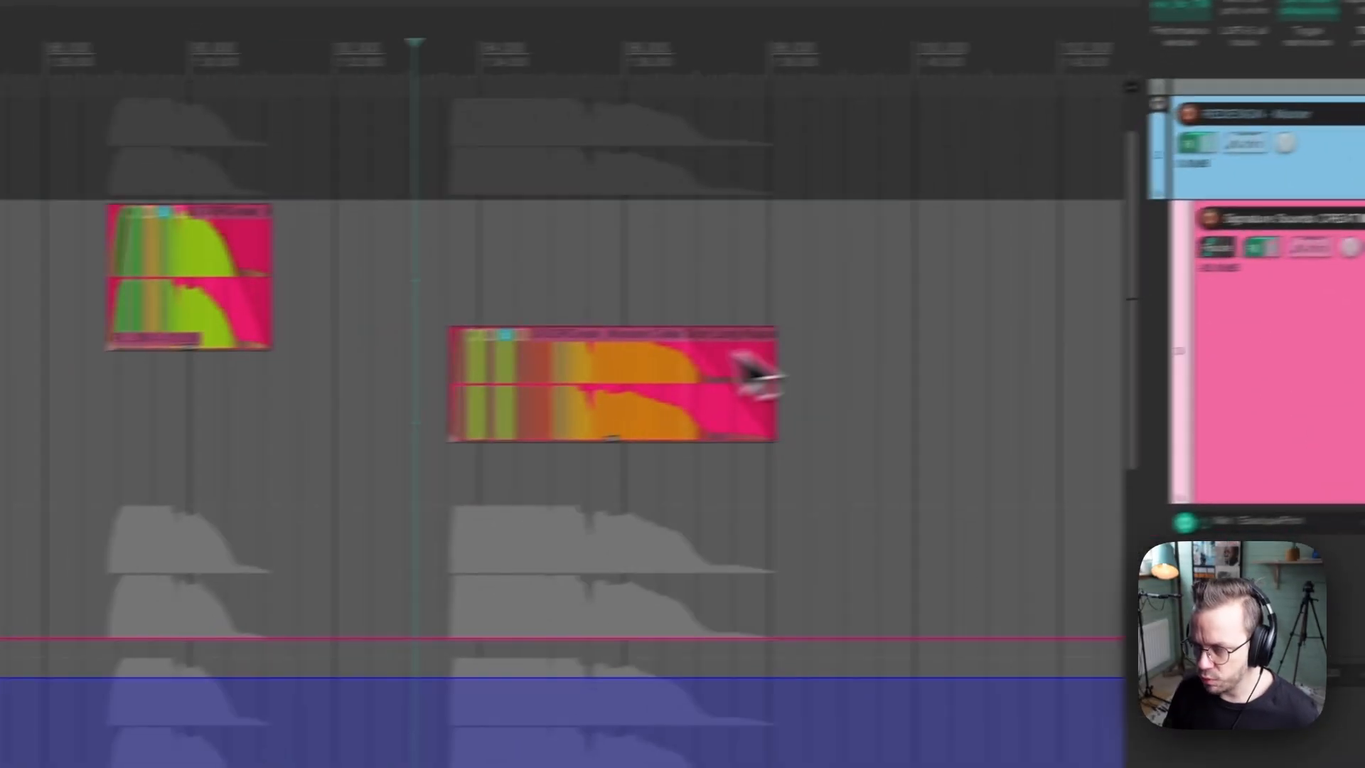
click(76, 401)
key(space)
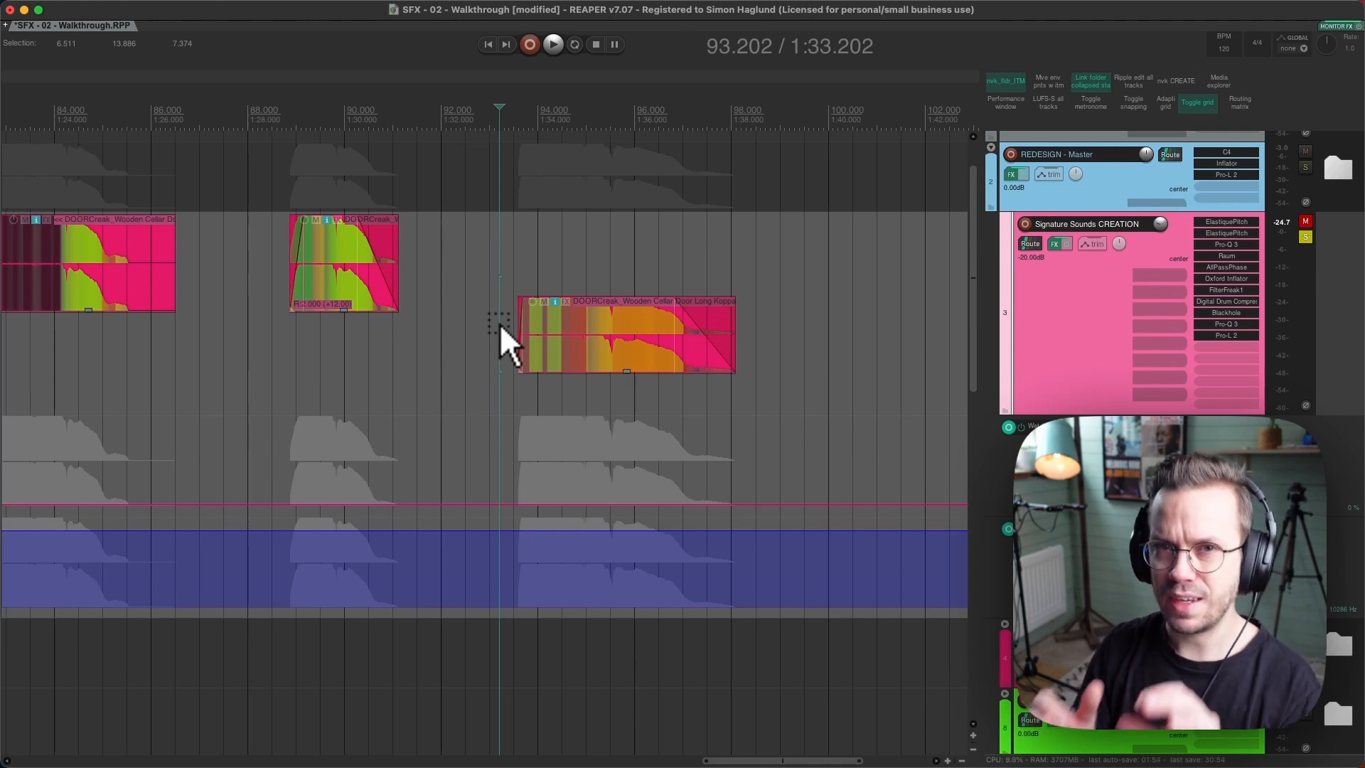
Examine the pitched-down door creak clips between about 20 and 70 seconds on the Signature Sounds CREATION track.
drag(345, 89, 839, 0)
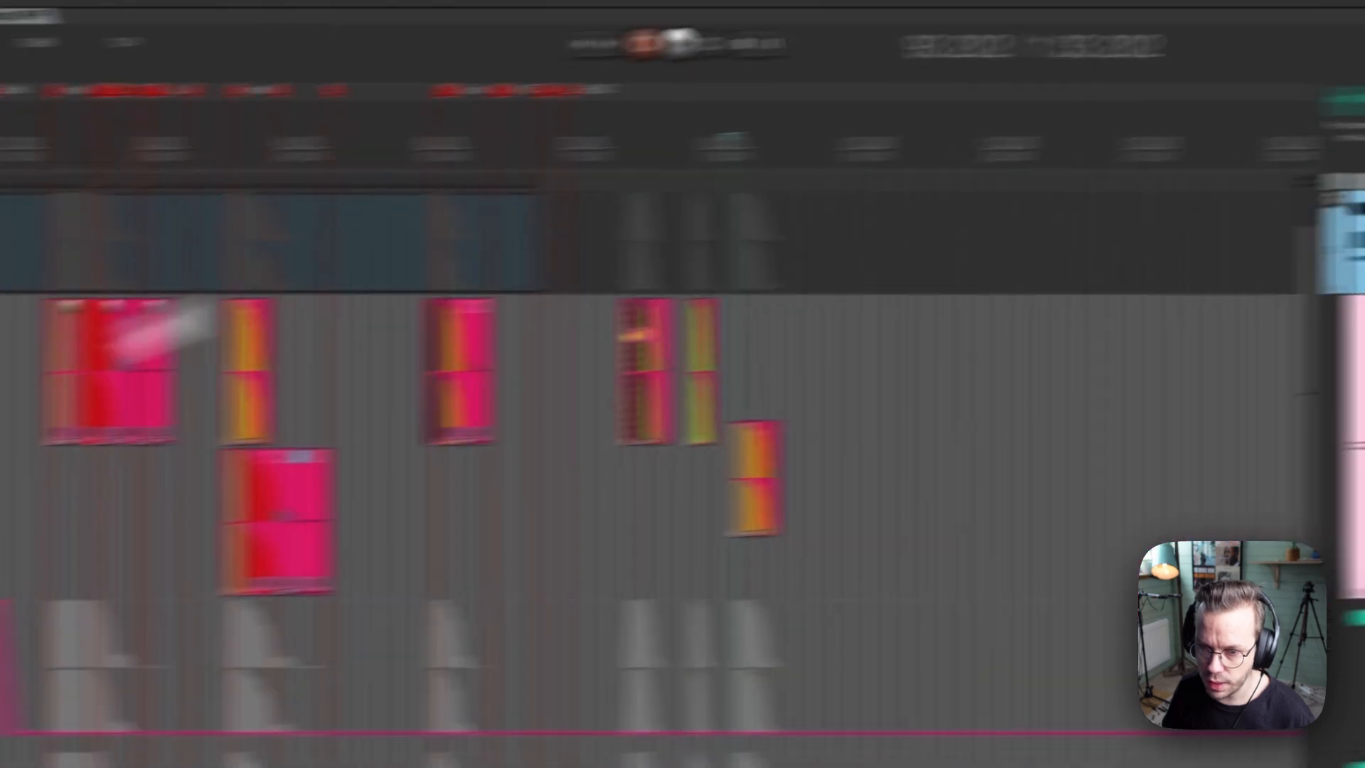
drag(36, 116, 306, 335)
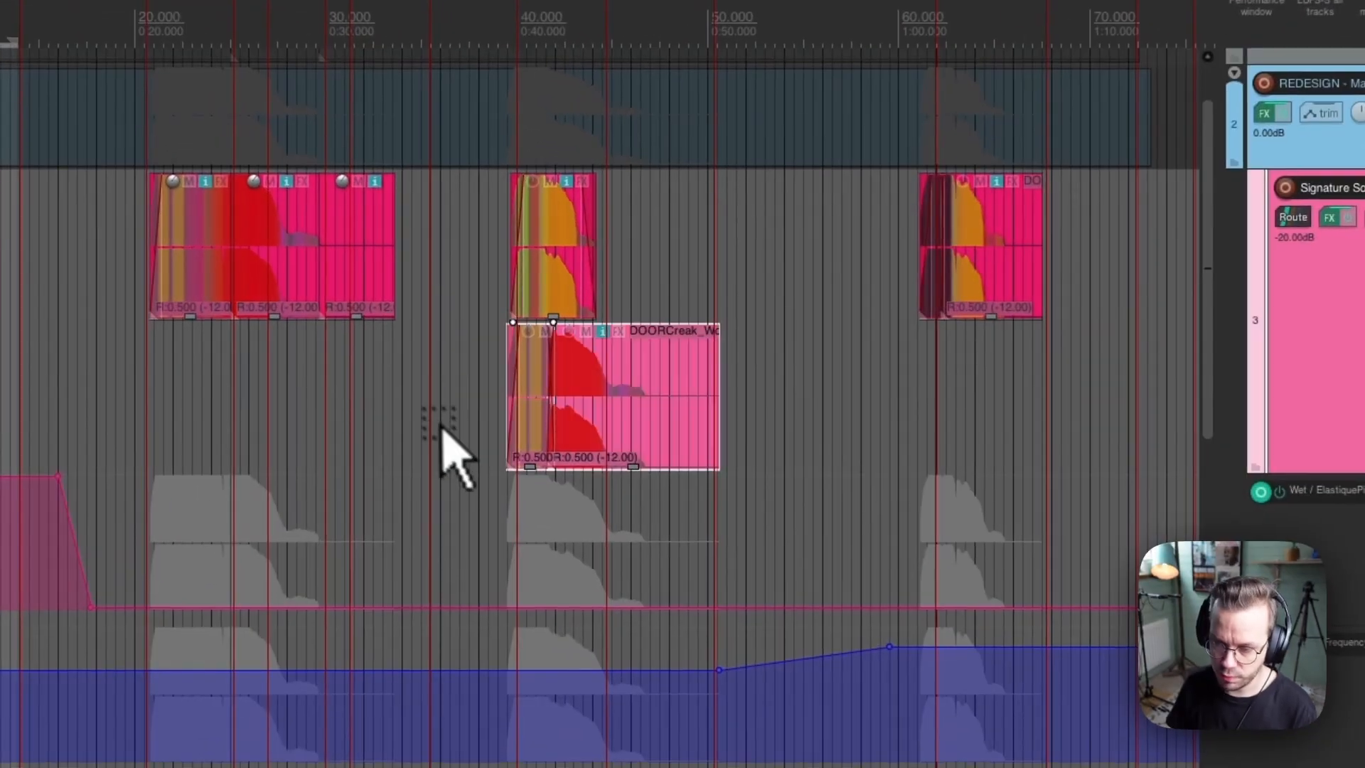
click(373, 290)
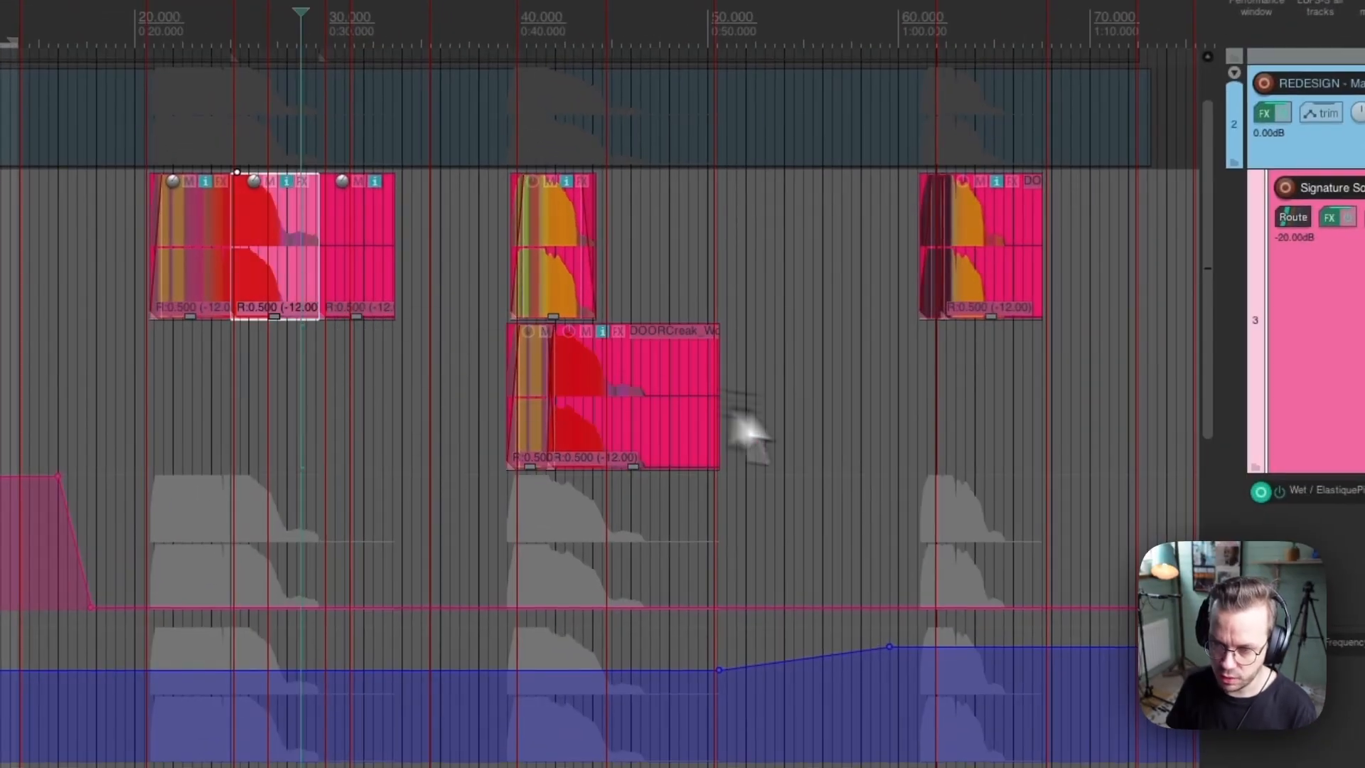
drag(824, 447, 460, 425)
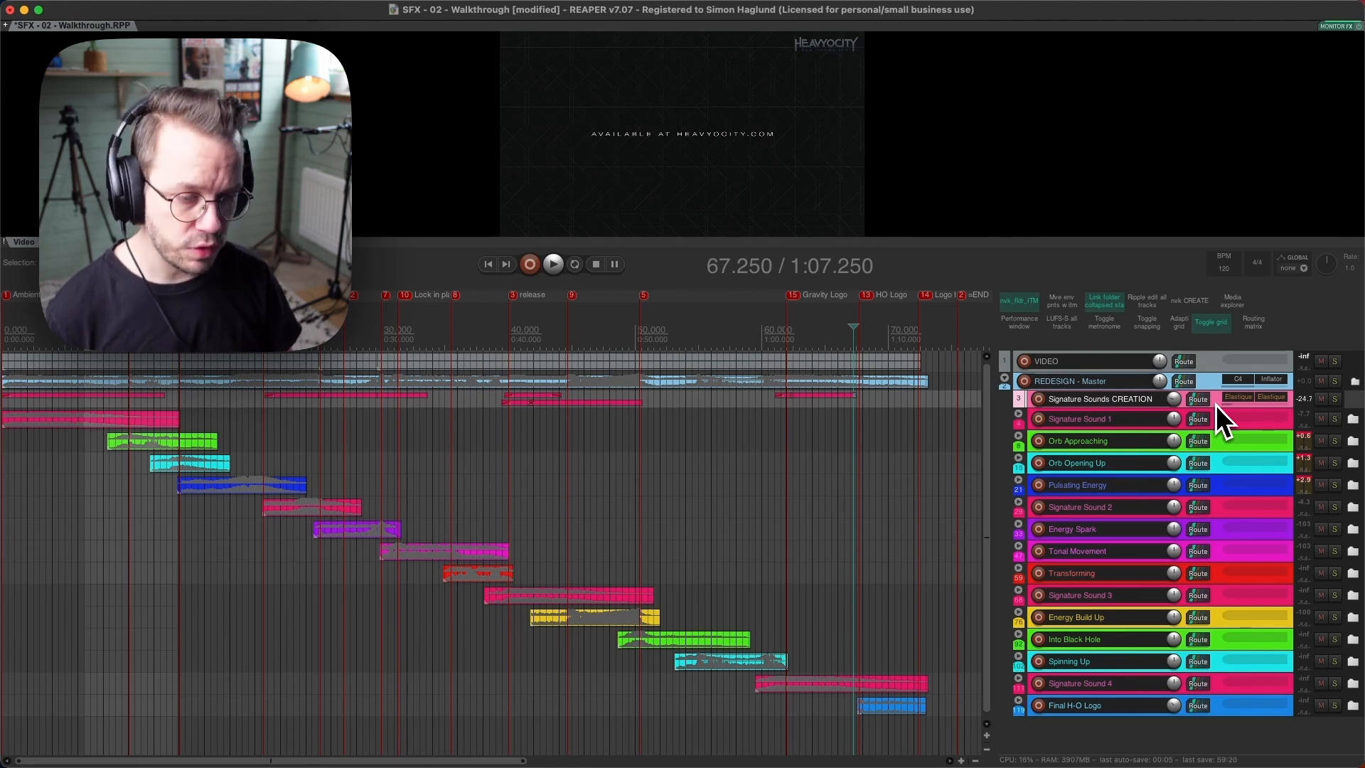
Expand the Signature Sounds CREATION track, mute it, and shrink it back to its minimum height.
drag(1217, 409, 1223, 544)
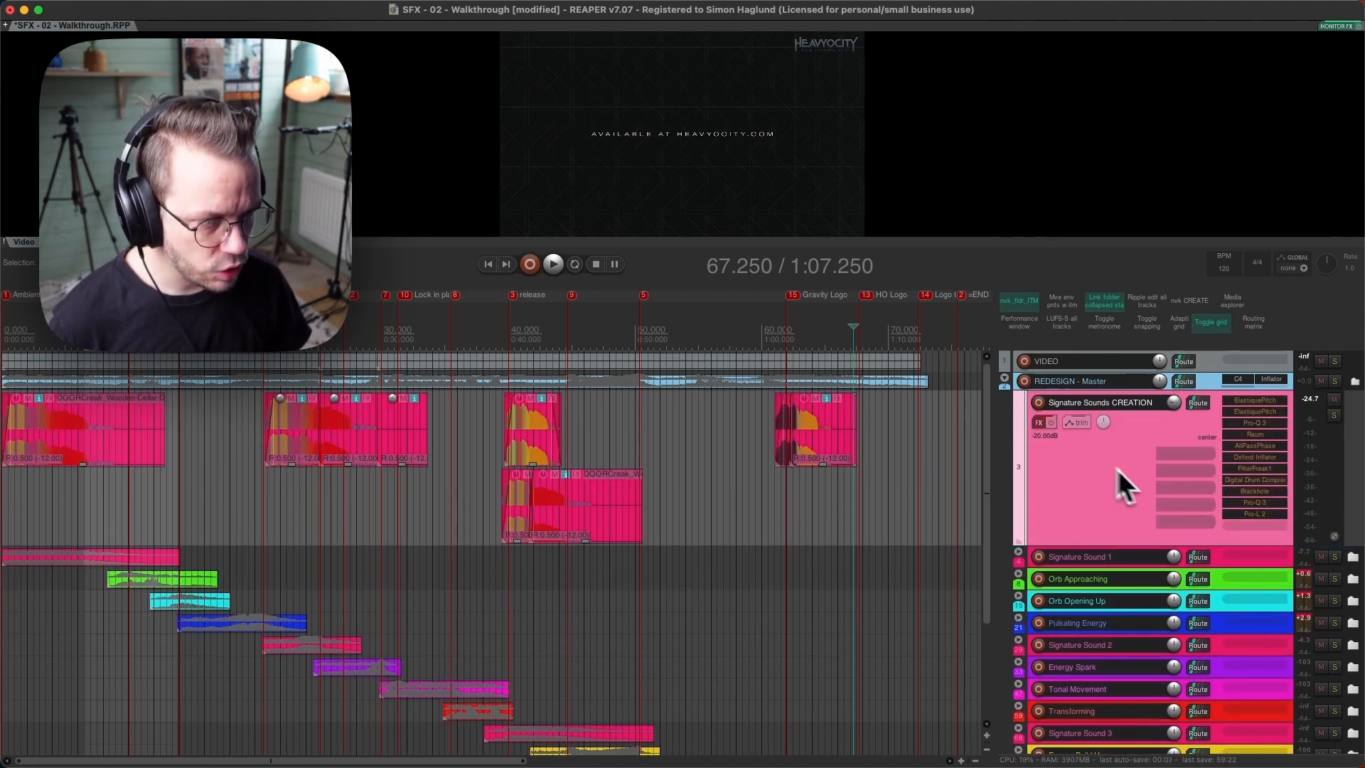
click(1334, 401)
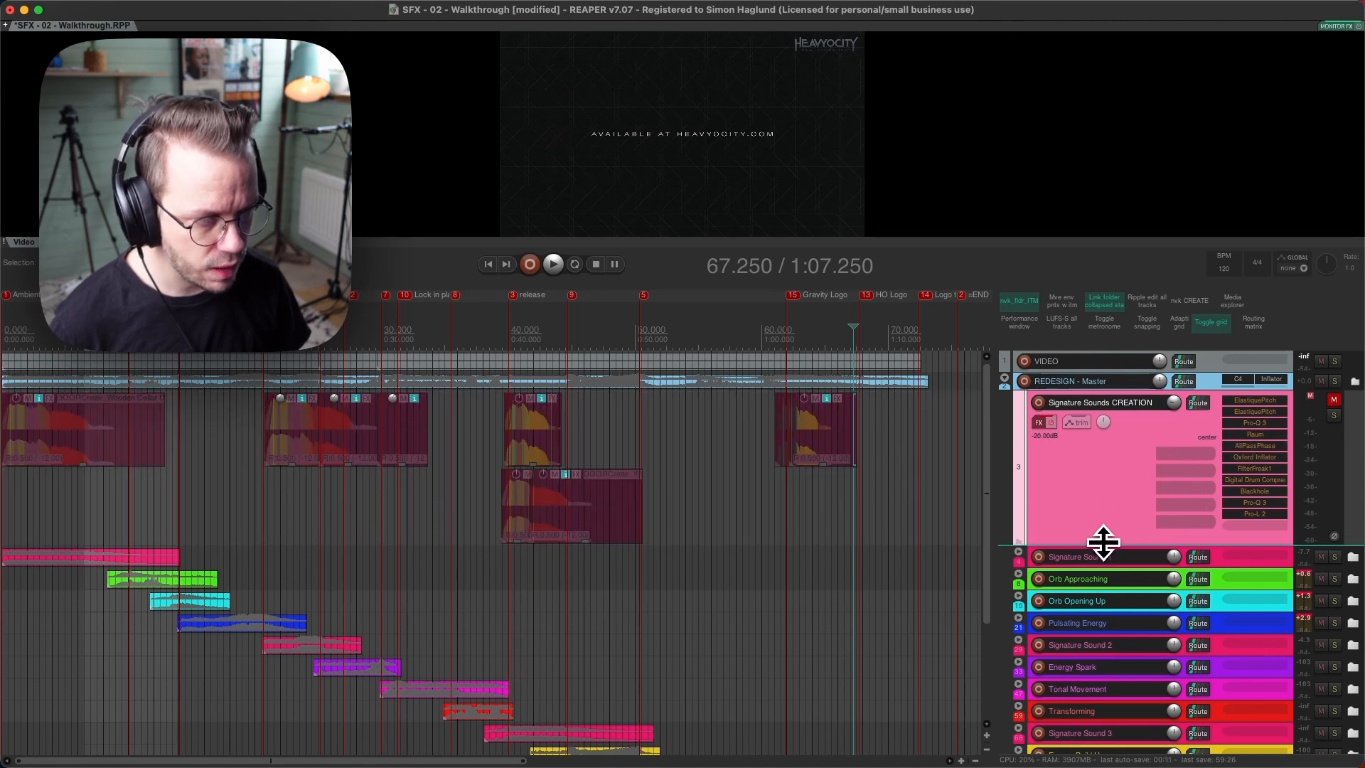
drag(1102, 542, 1117, 388)
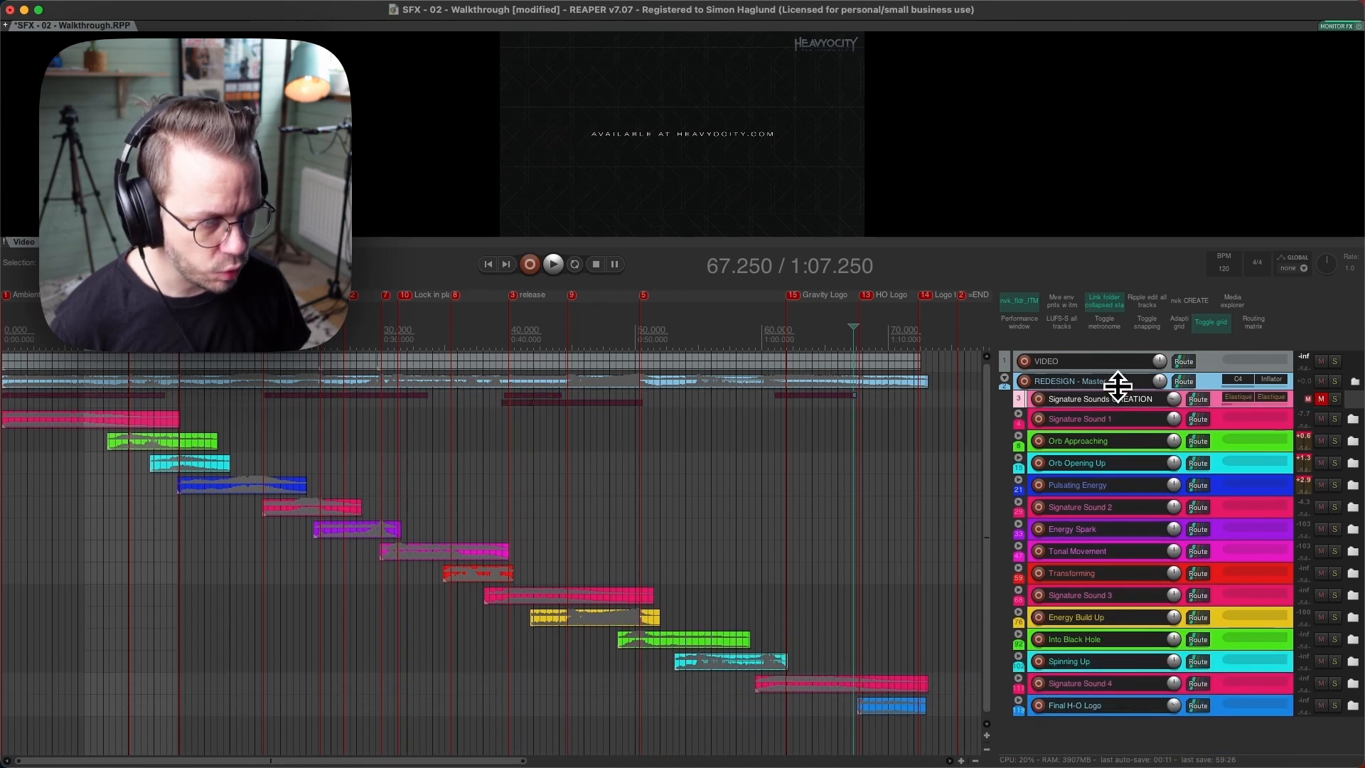
Point out the Signature Sound 1, 2, 3 and 4 tracks in the arrangement by selecting each one in turn.
click(1216, 427)
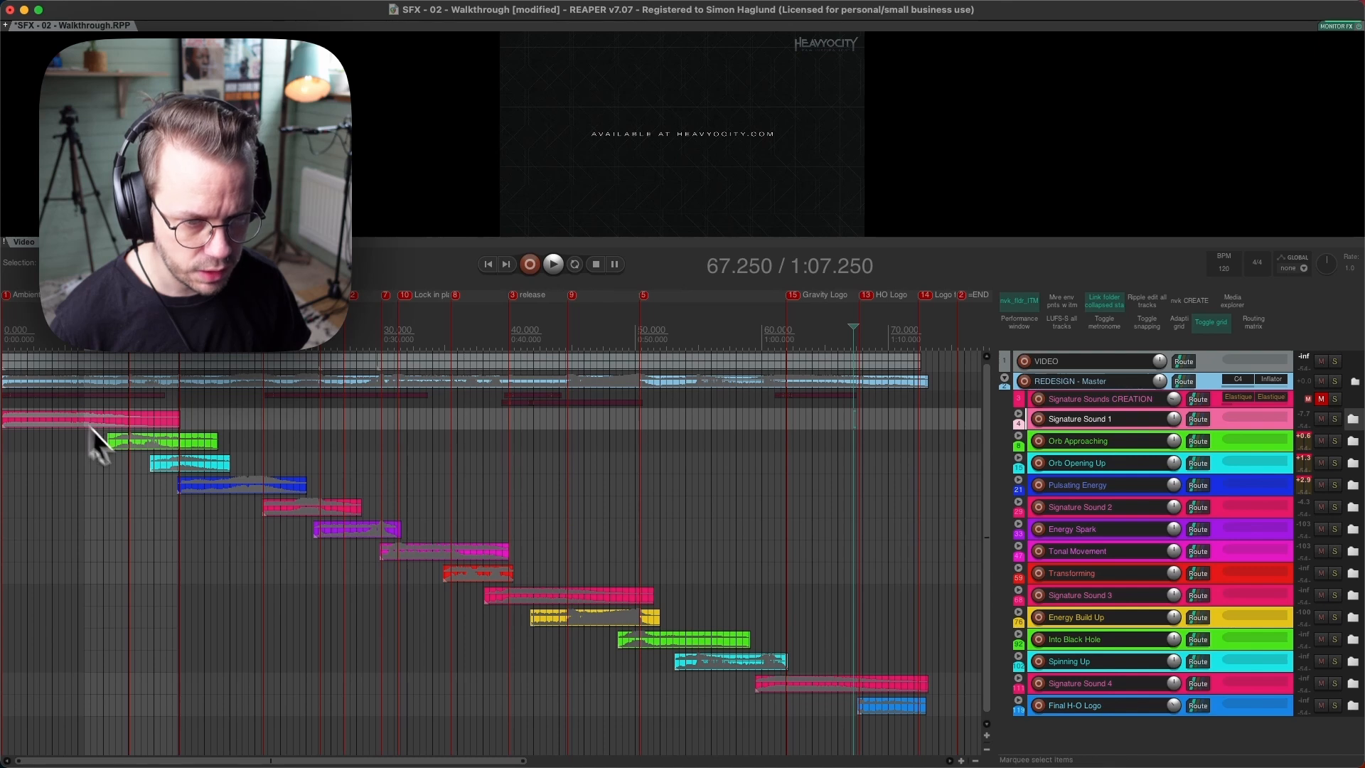
click(1217, 509)
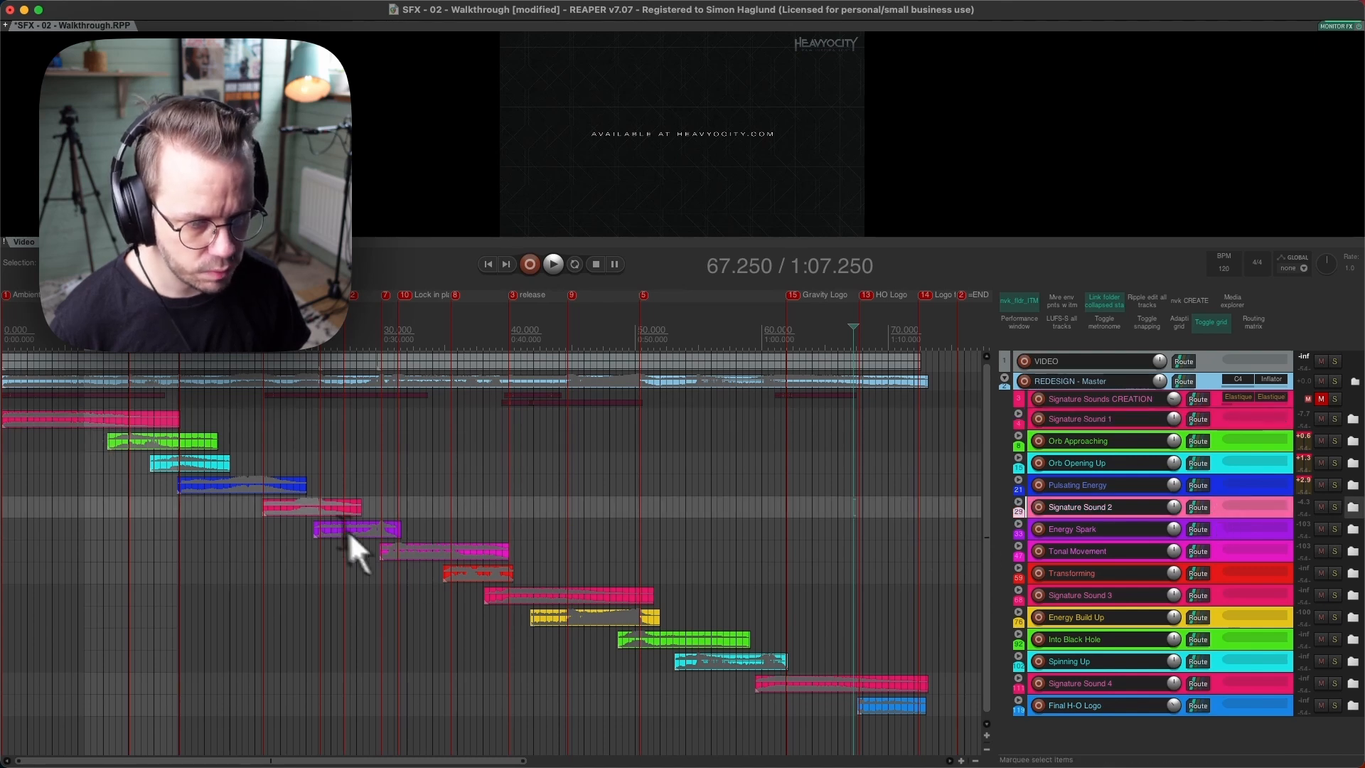
click(305, 505)
click(531, 598)
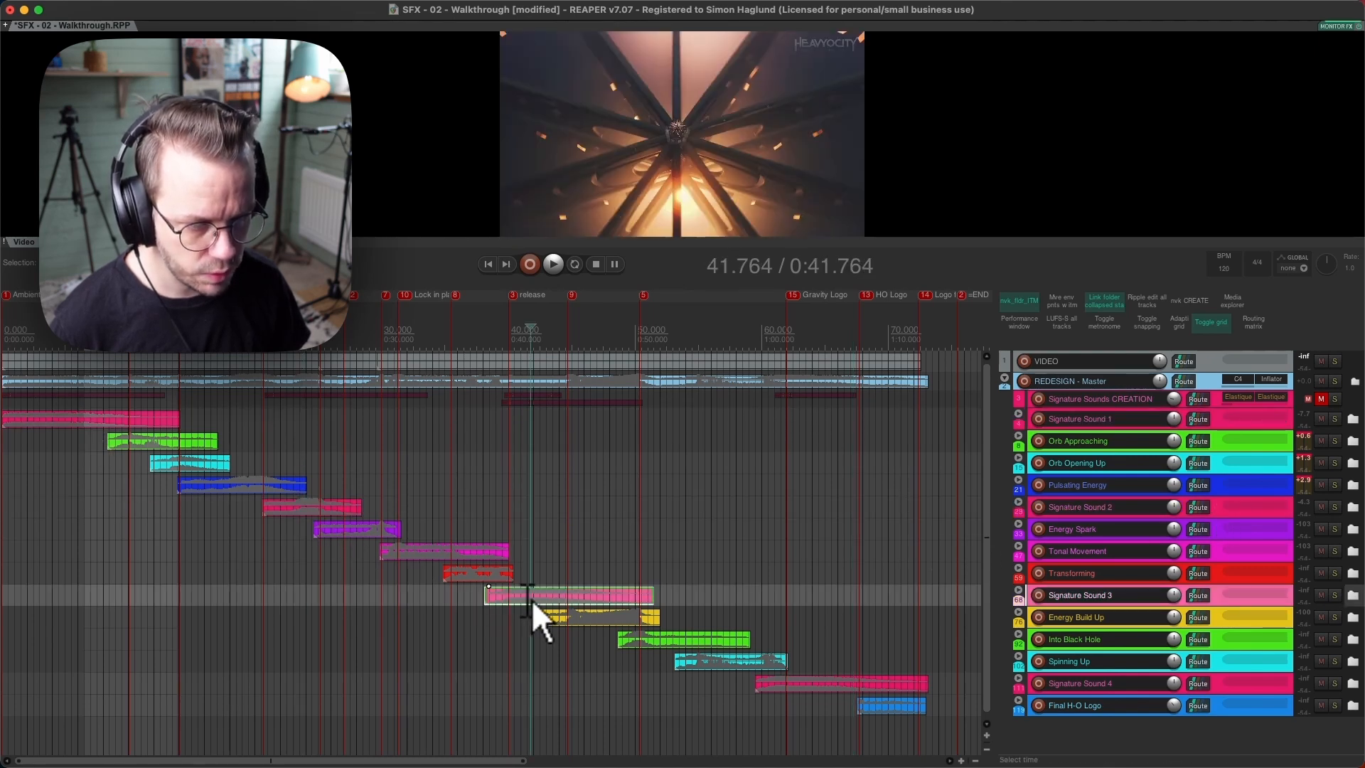
click(796, 684)
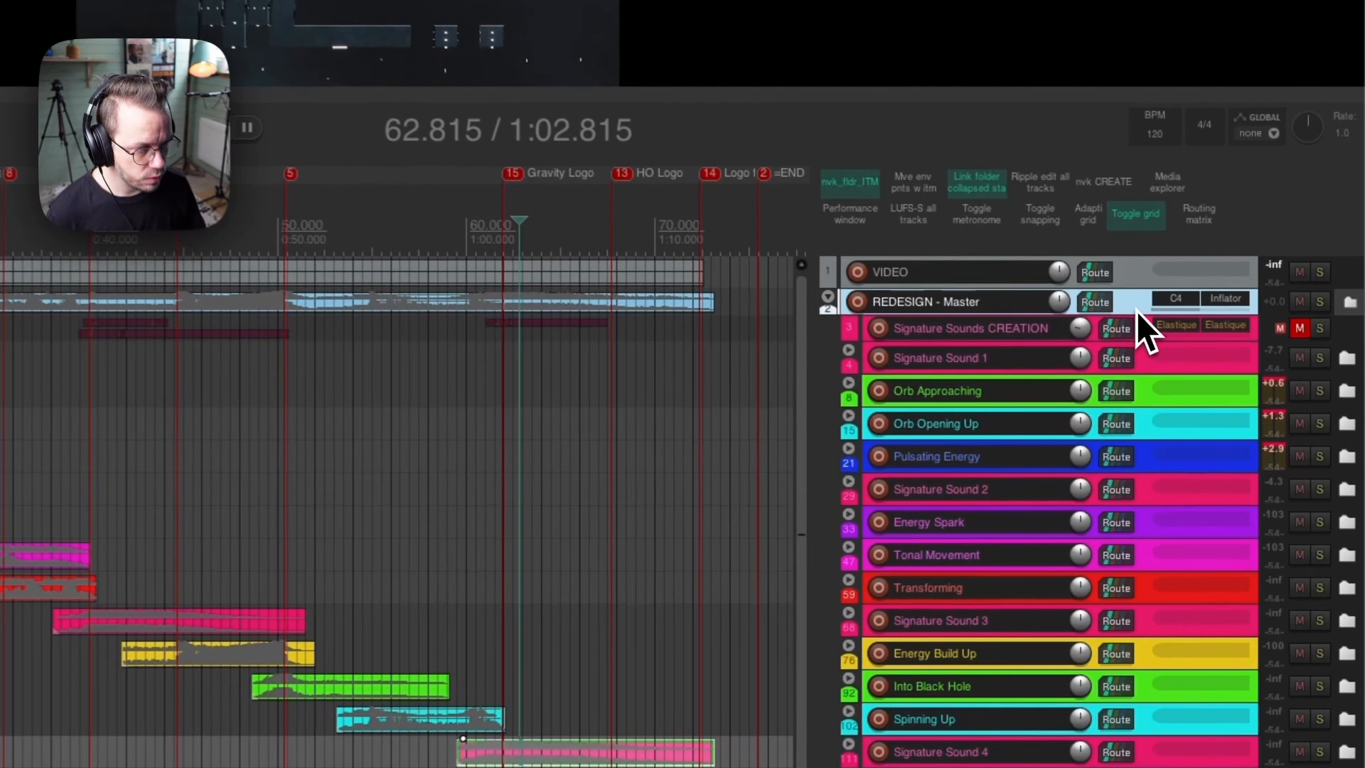
Enlarge the REDESIGN - Master track to inspect its waveform and effects chain, and shrink it back to its minimum height.
drag(1213, 390, 1219, 541)
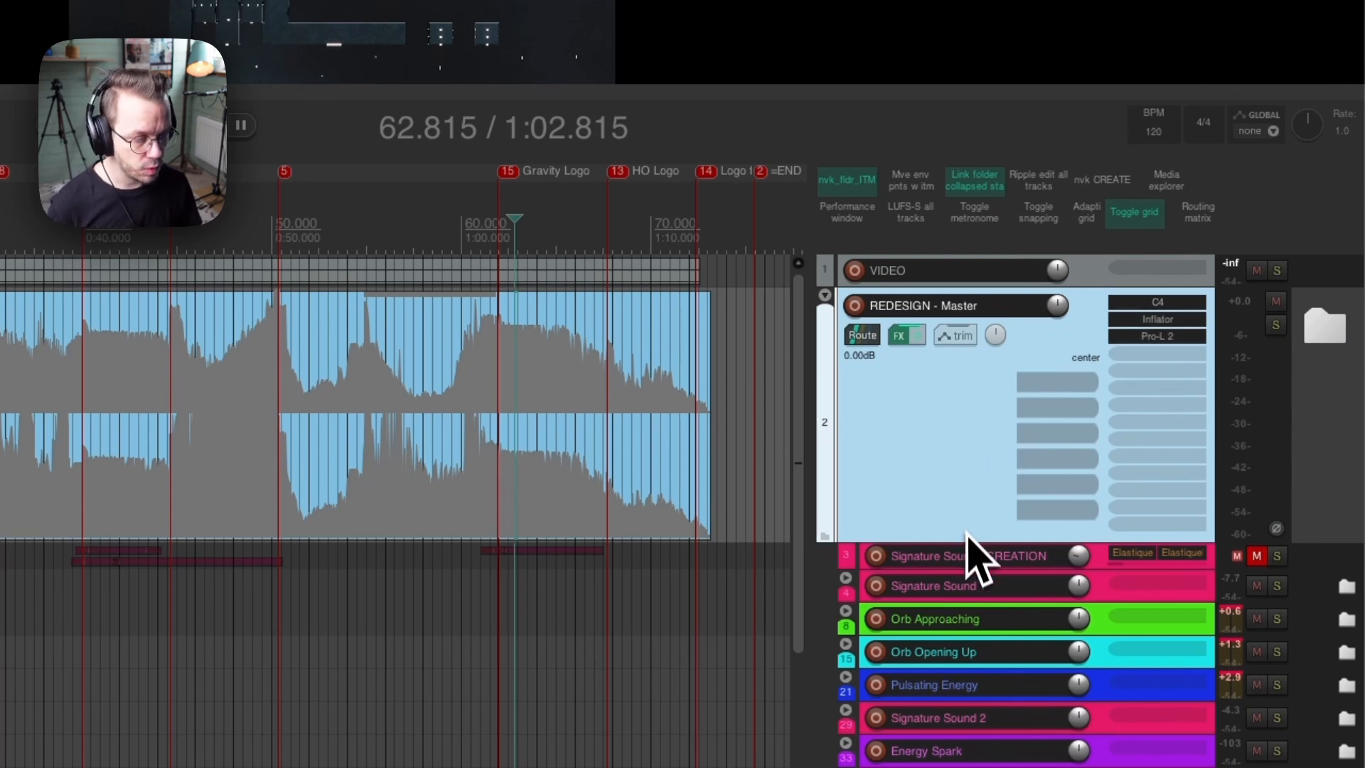
drag(966, 543, 948, 386)
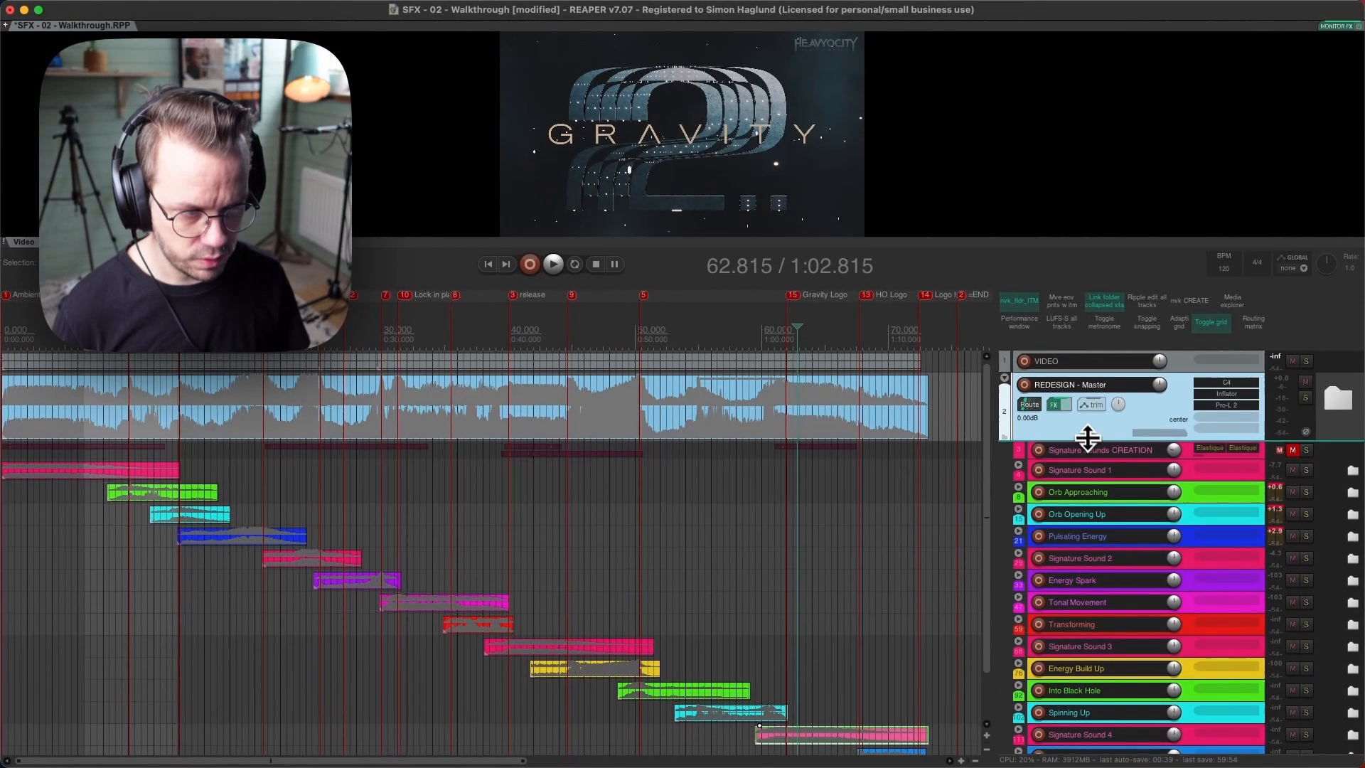
drag(1088, 438, 1088, 386)
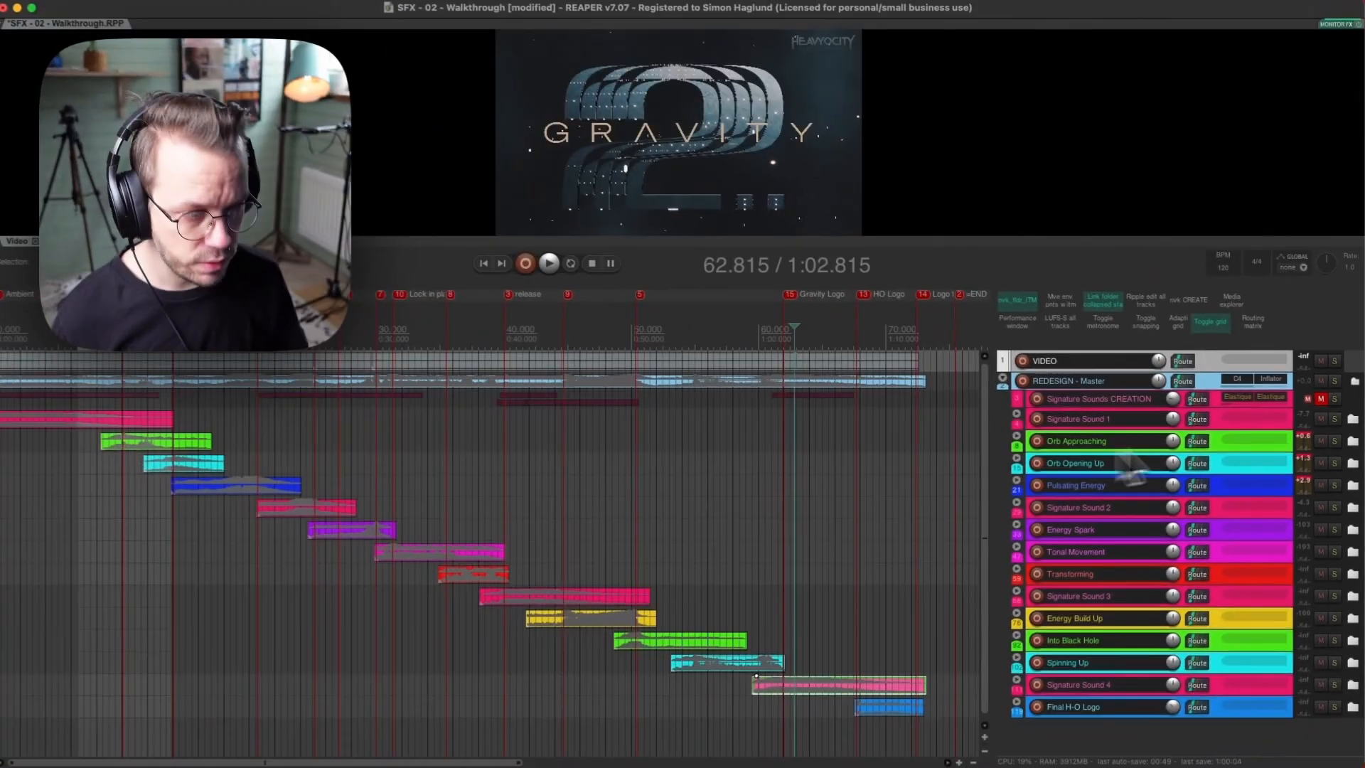
Enlarge the Orb Approaching track, open its folder to inspect the layered clips, and collapse the folder again.
click(1216, 449)
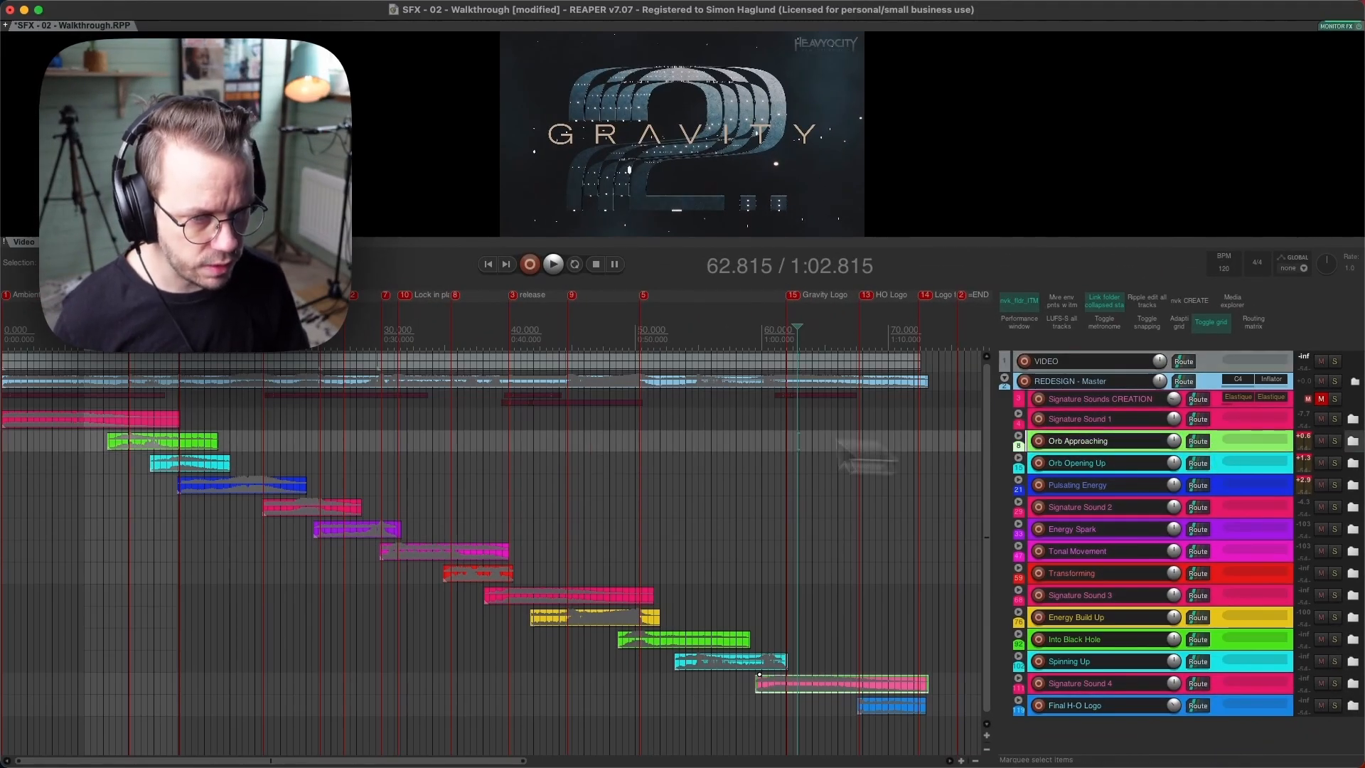
drag(1042, 451, 1042, 505)
key(f)
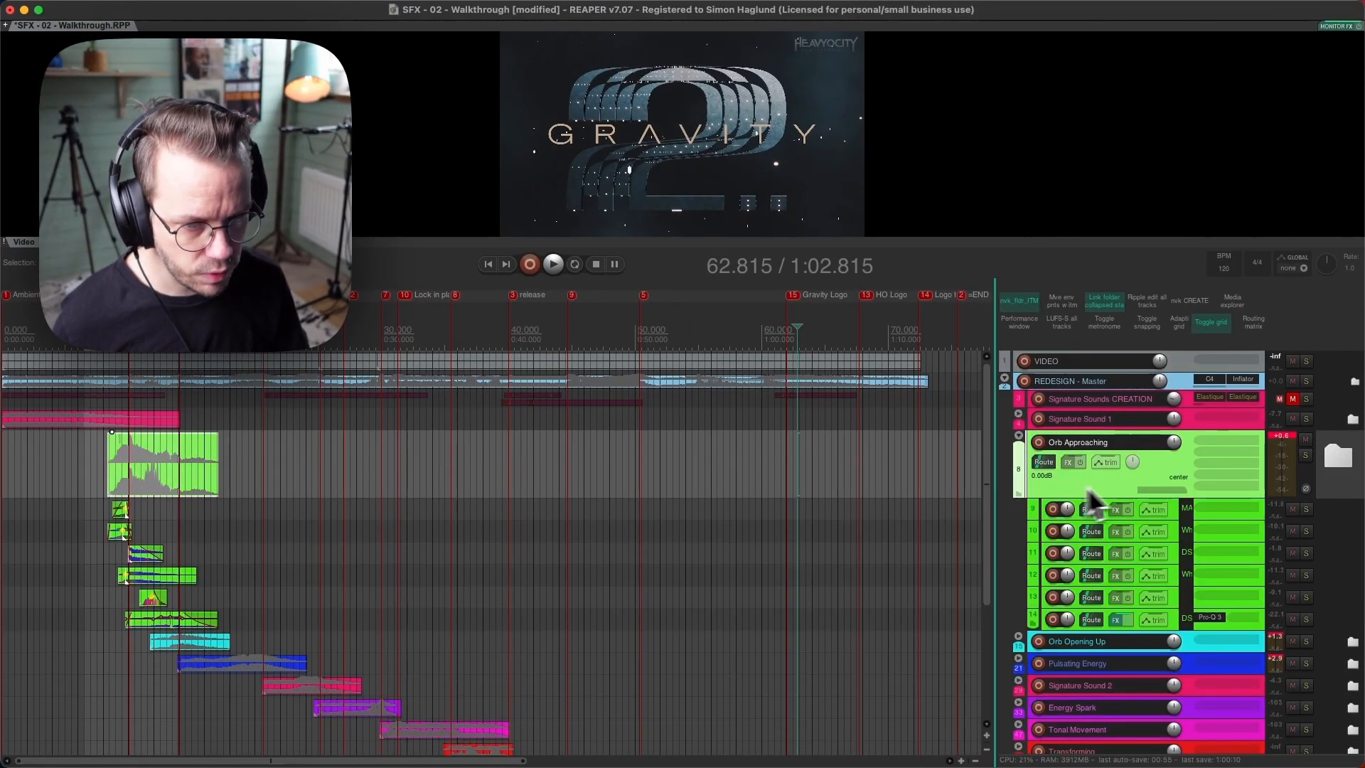
click(110, 482)
scroll(83, 504, up, 5)
scroll(80, 523, down, 2)
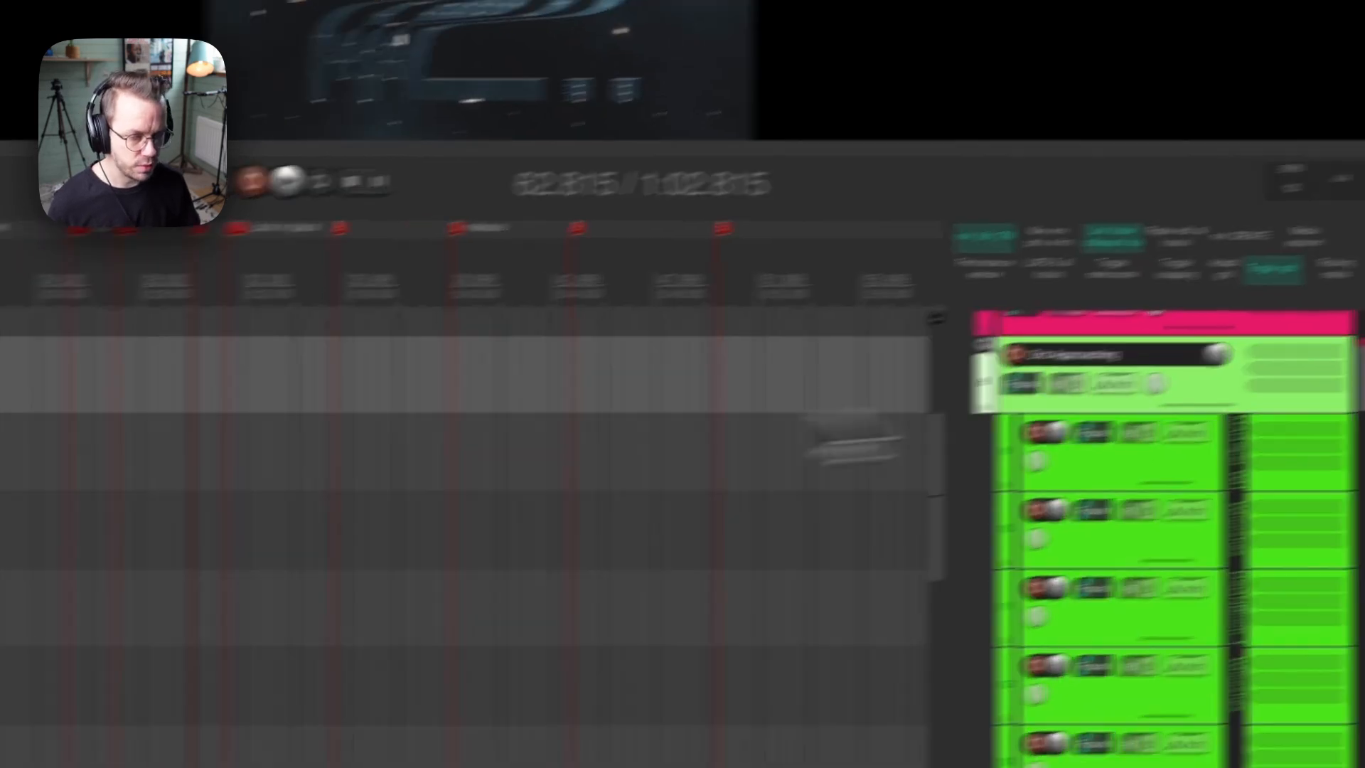
double_click(1142, 404)
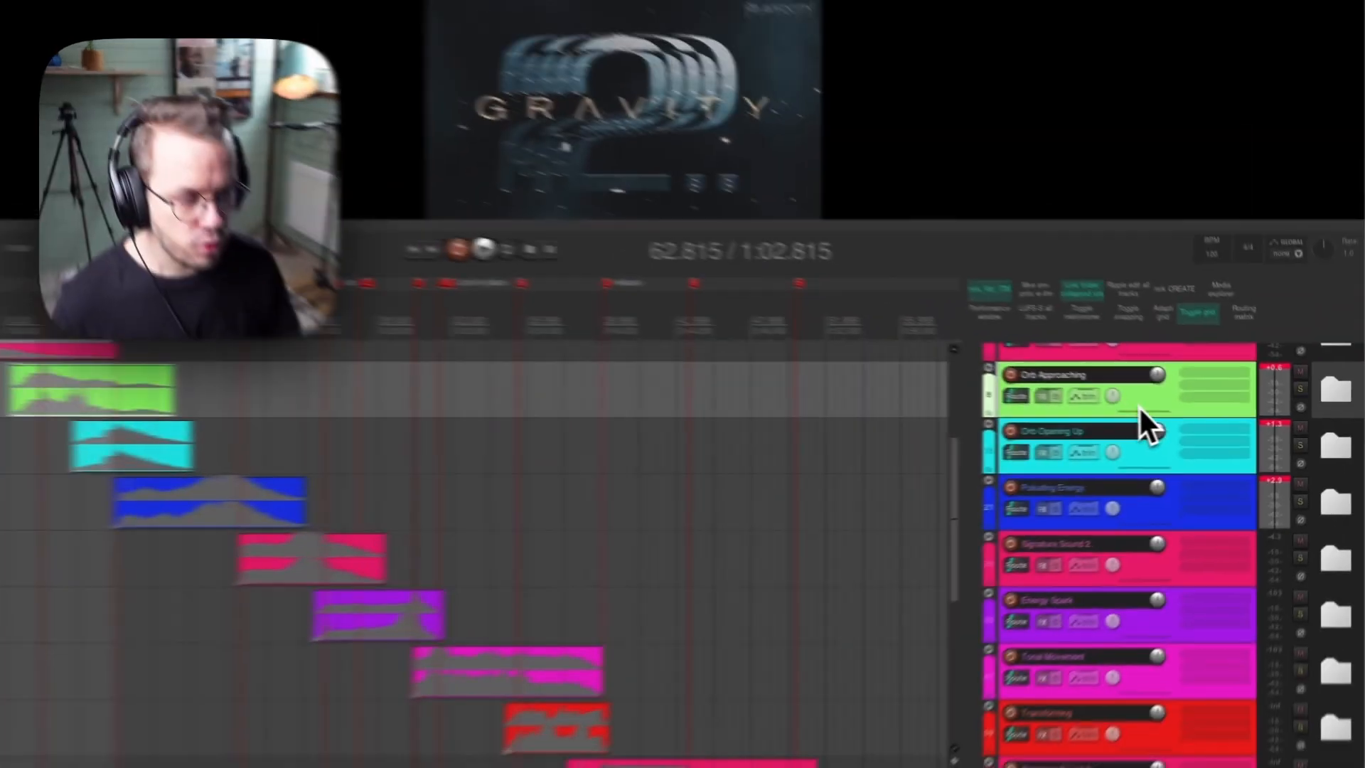
Open and collapse the Orb Opening Up and Pulsating Energy folders one after the other to show their layers.
double_click(1160, 453)
double_click(1160, 458)
double_click(1157, 504)
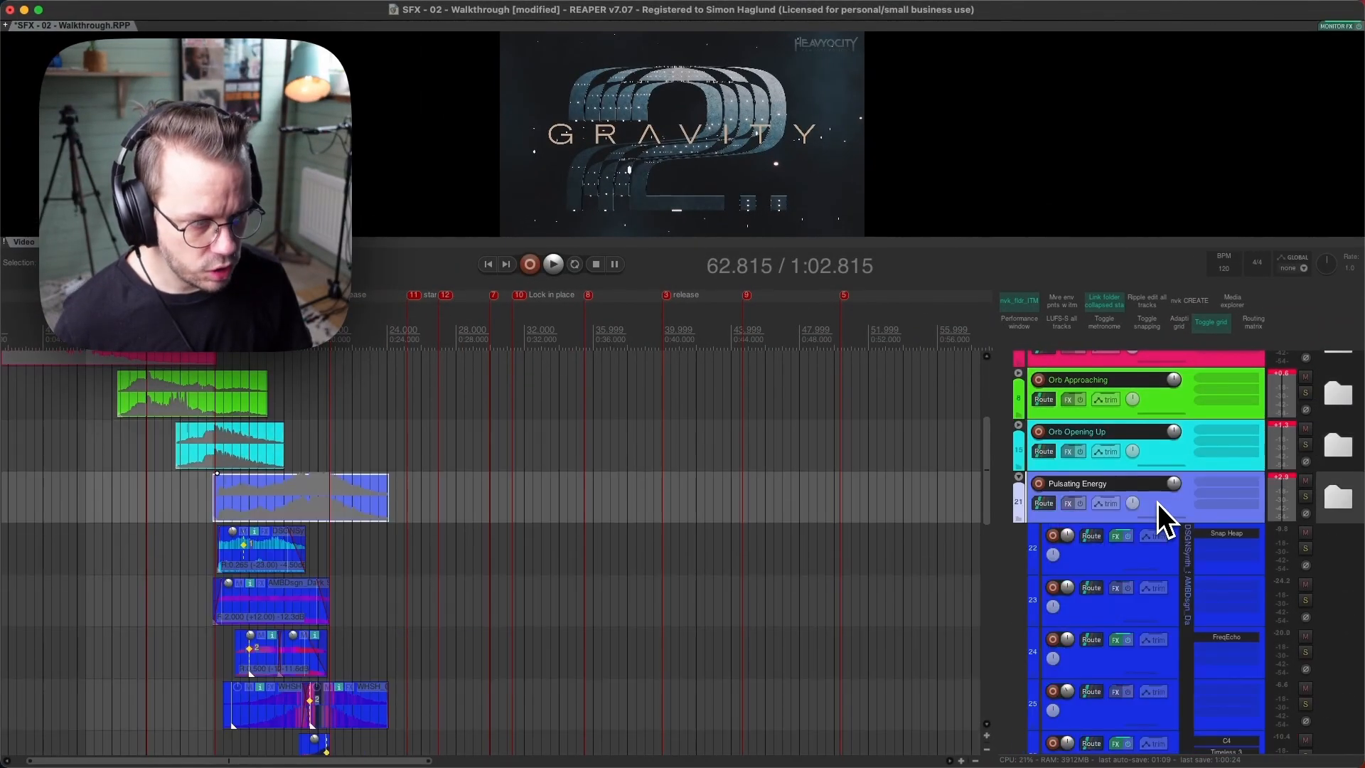
double_click(1157, 502)
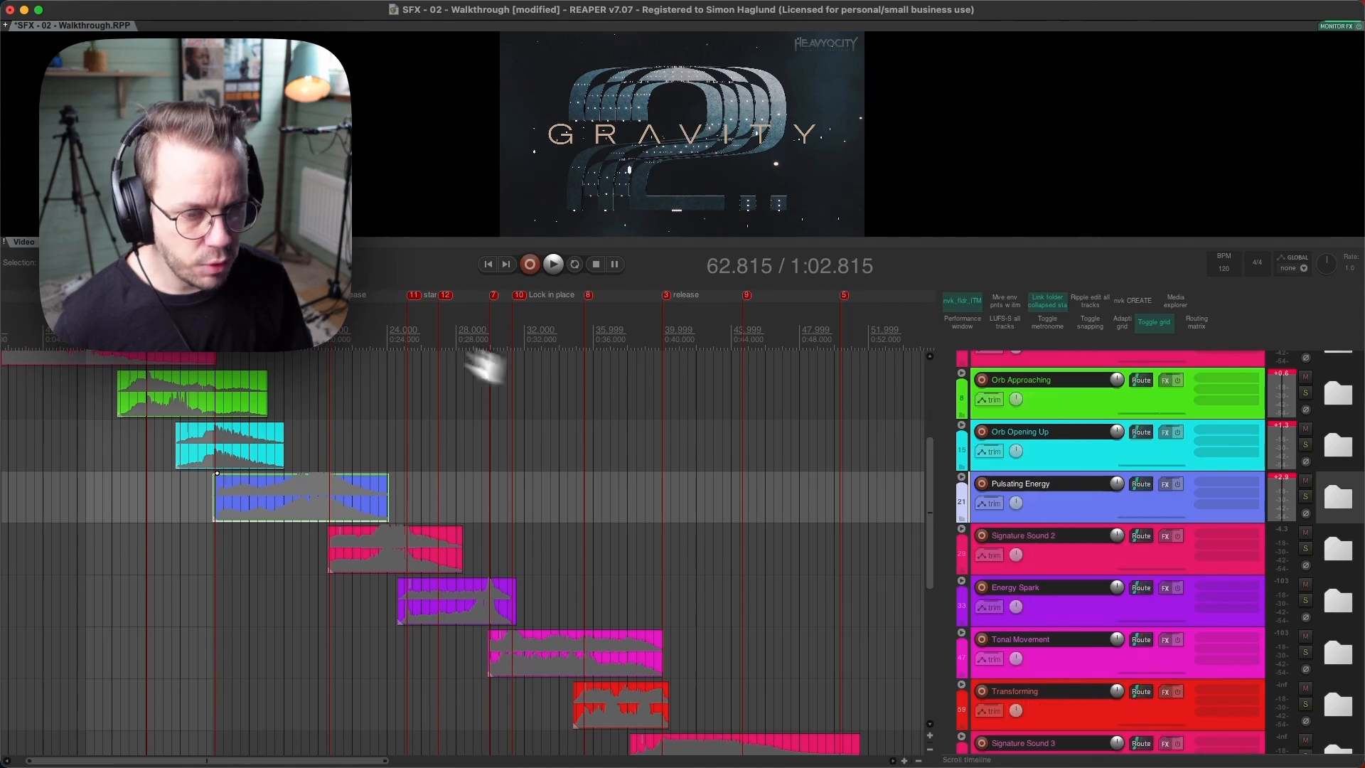
Open the Signature Sound 1 folder and inspect its layers, selecting the Signature Sounds - stem clip and the DSGNErie_Cloudy Dark Lake track.
scroll(478, 295, down, 5)
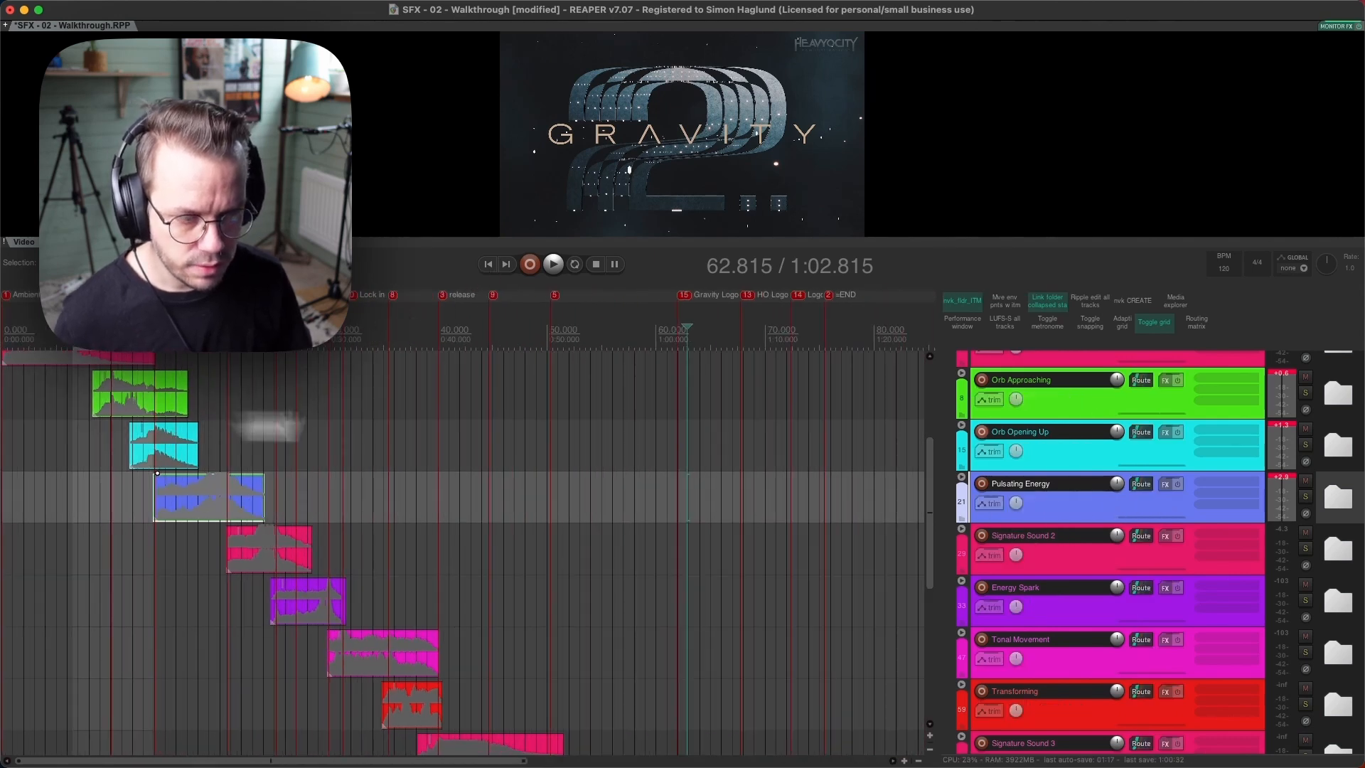
scroll(1070, 467, down, 3)
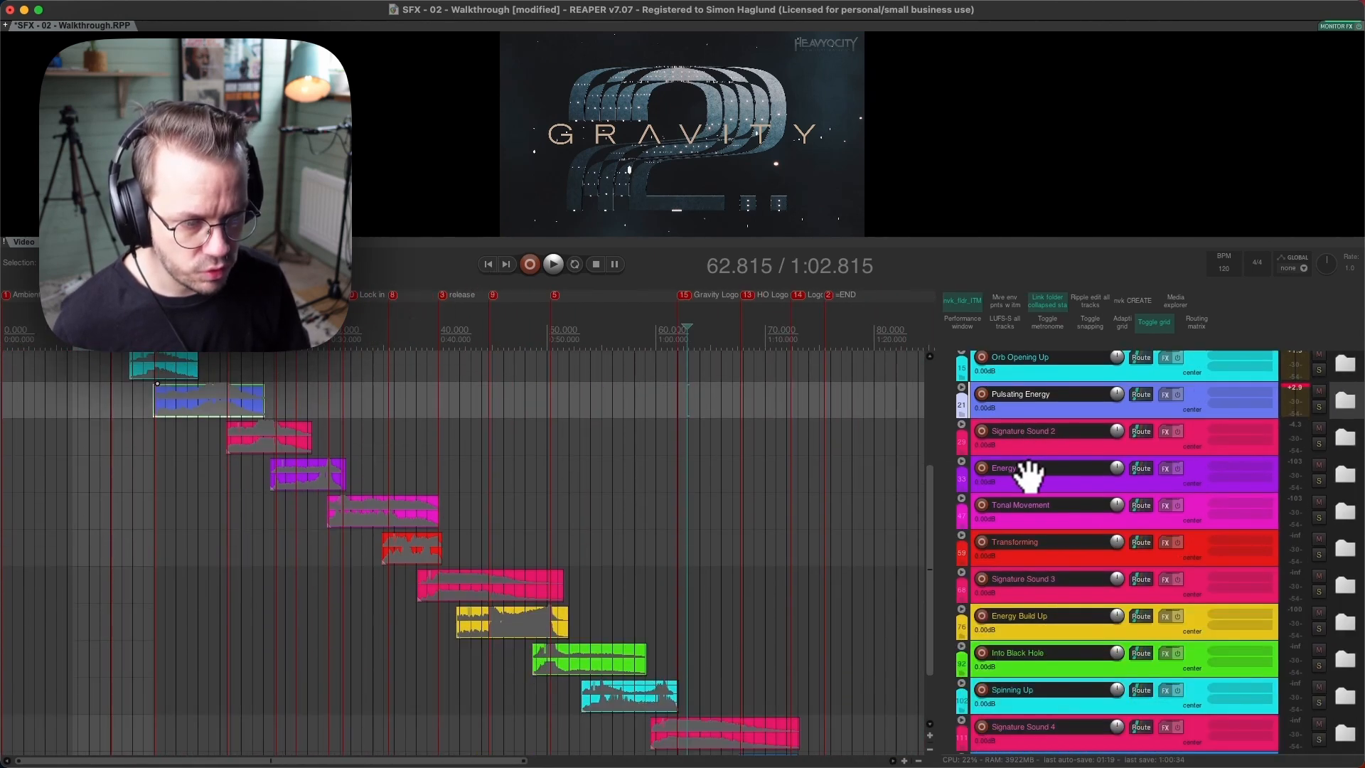
scroll(1028, 473, up, 3)
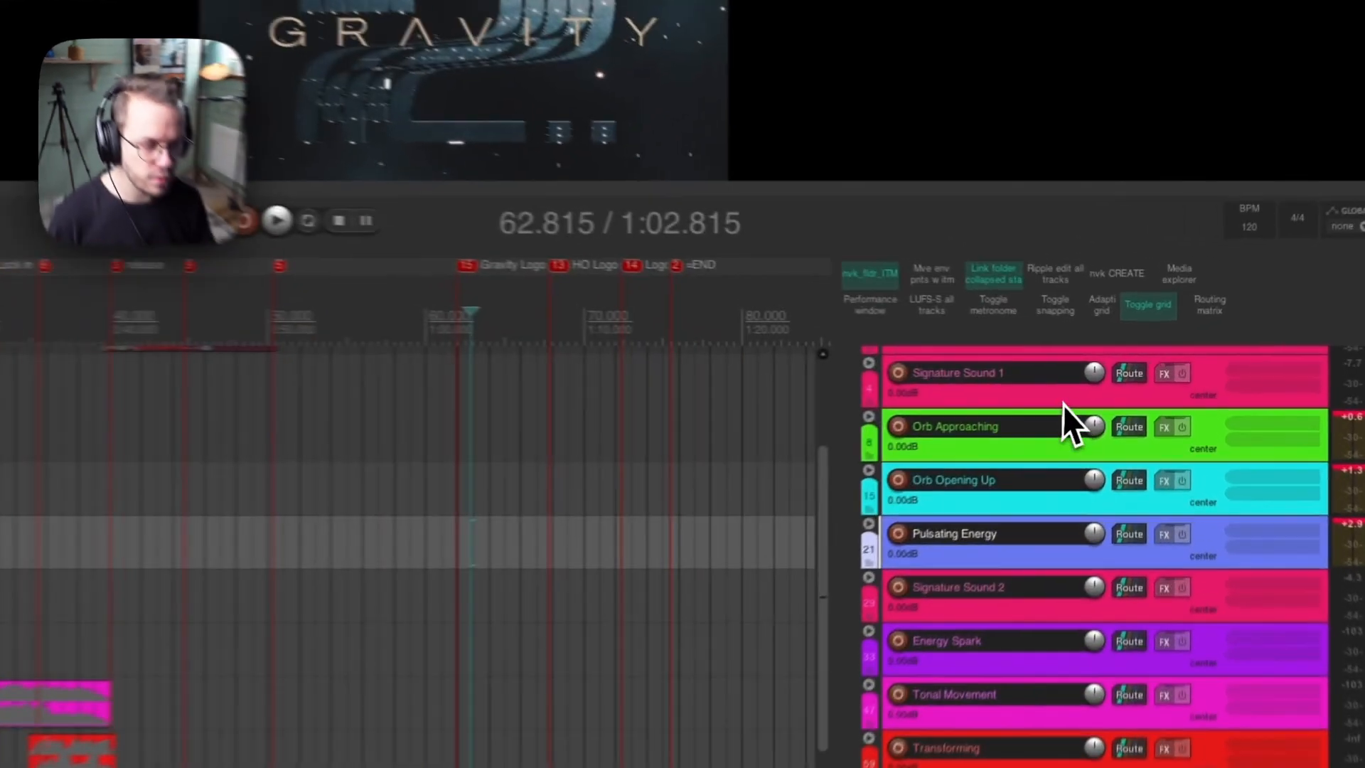
click(1089, 386)
key(Return)
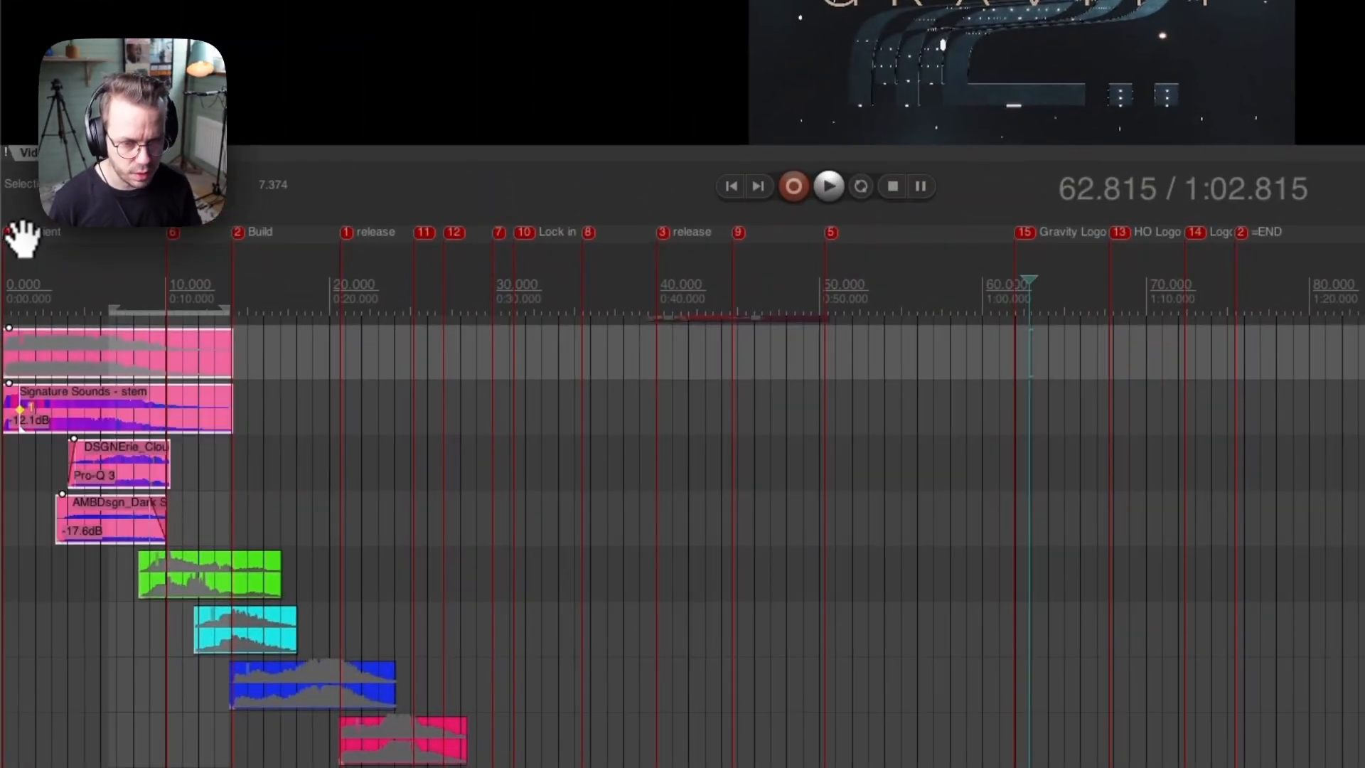
mouse_move(21, 241)
mouse_down()
mouse_move(52, 314)
mouse_move(260, 344)
mouse_move(243, 396)
mouse_up()
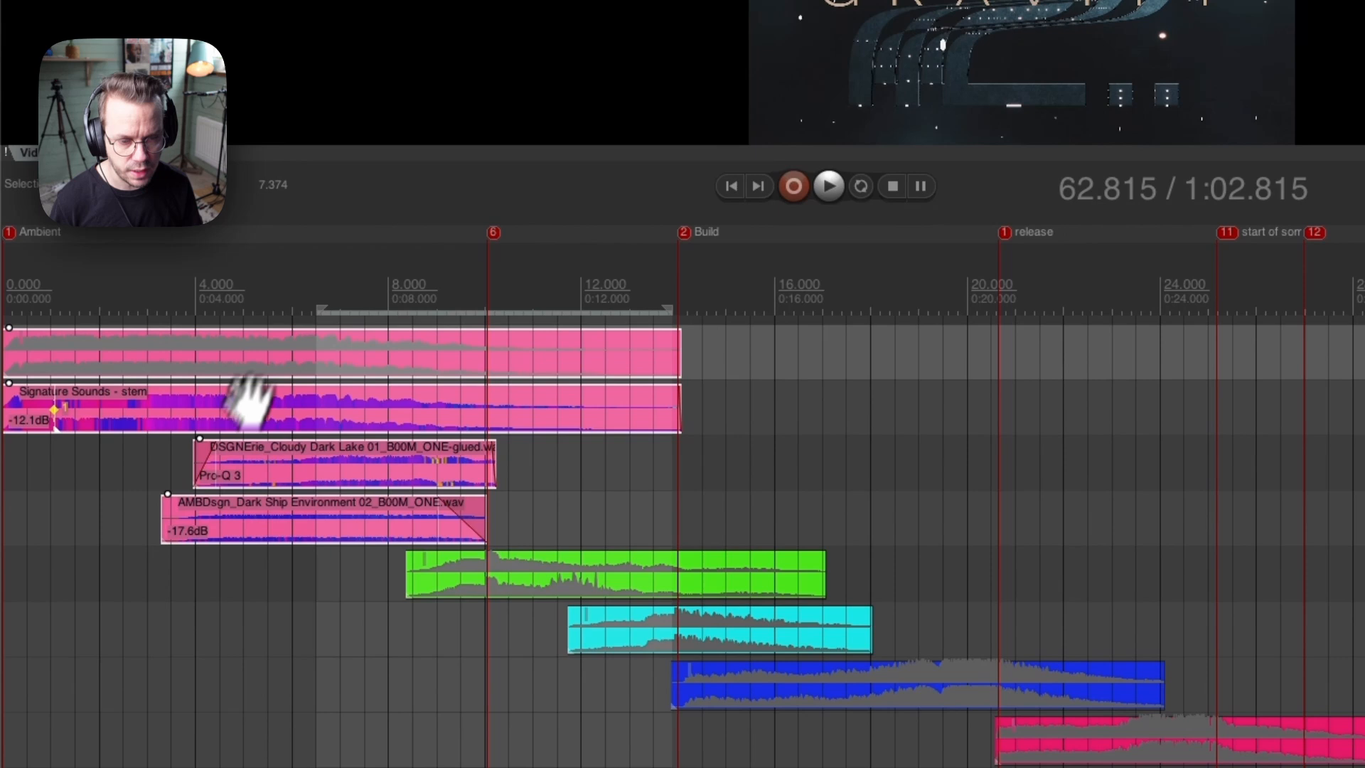
click(133, 422)
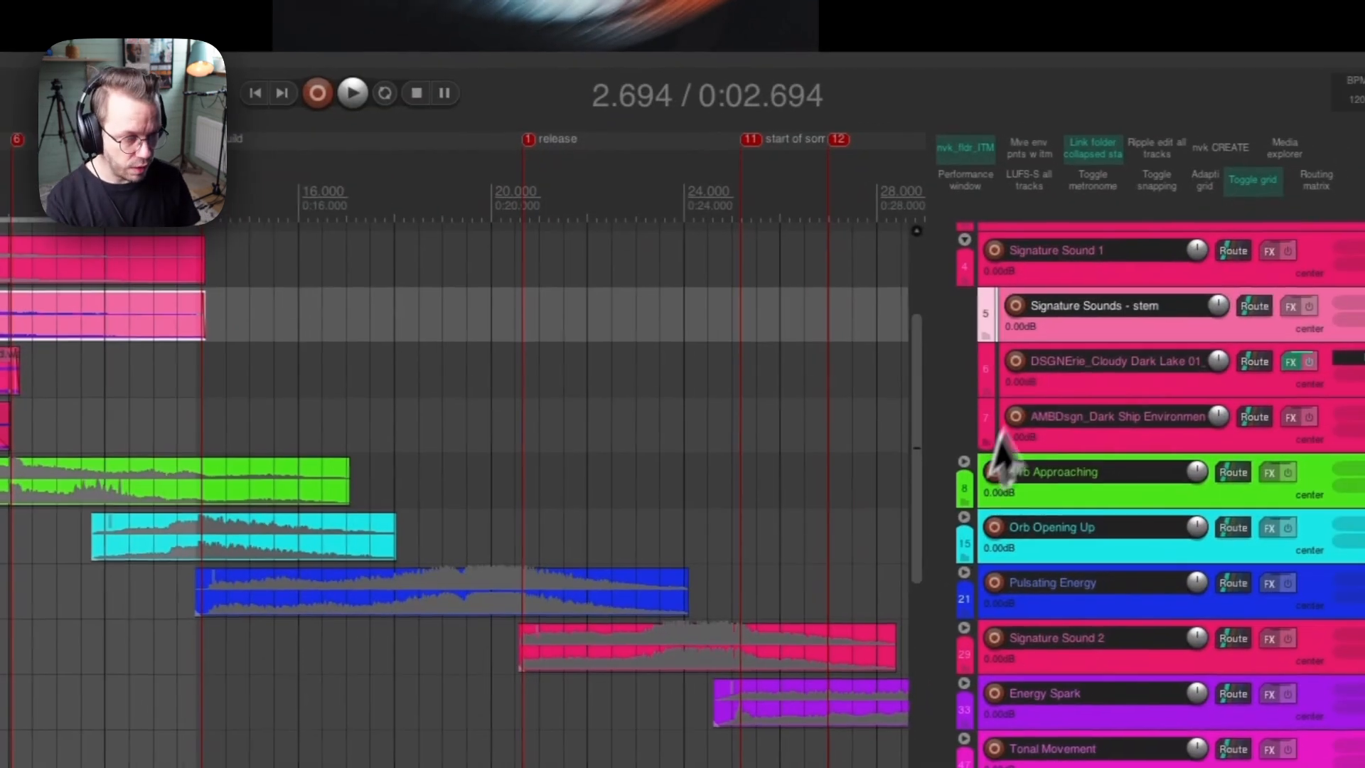
click(1058, 384)
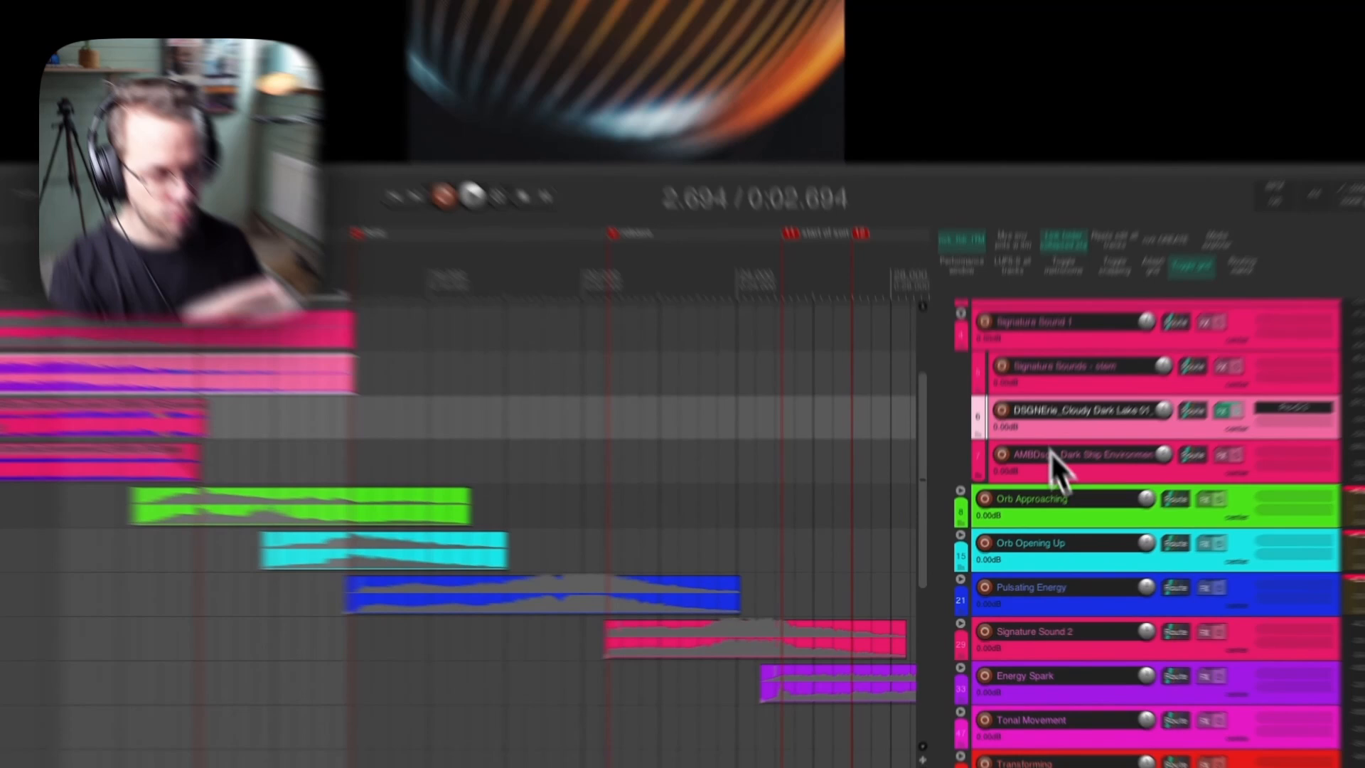
Review the element folders down to Final H-O Logo, and collapse the Signature Sound 1 folder.
scroll(1058, 441, down, 5)
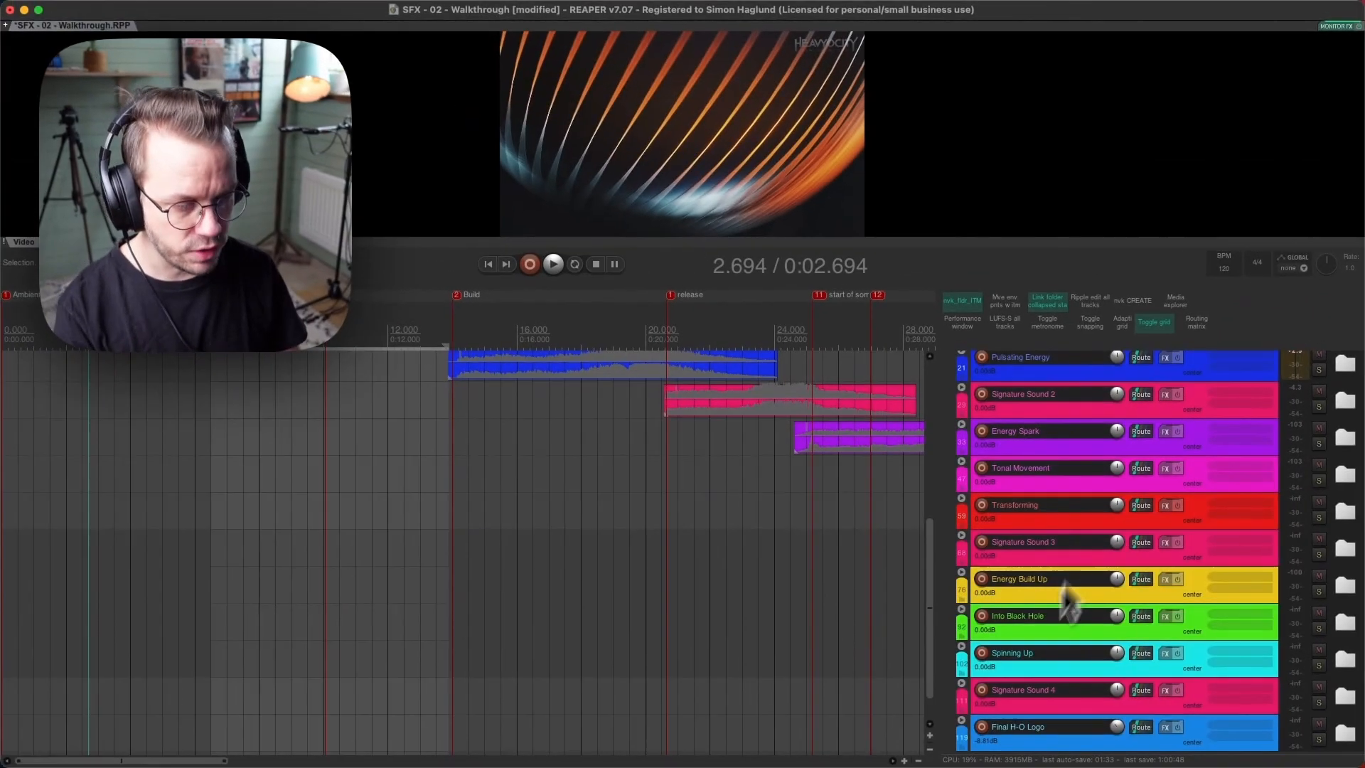
scroll(847, 690, up, 1)
scroll(1037, 482, up, 3)
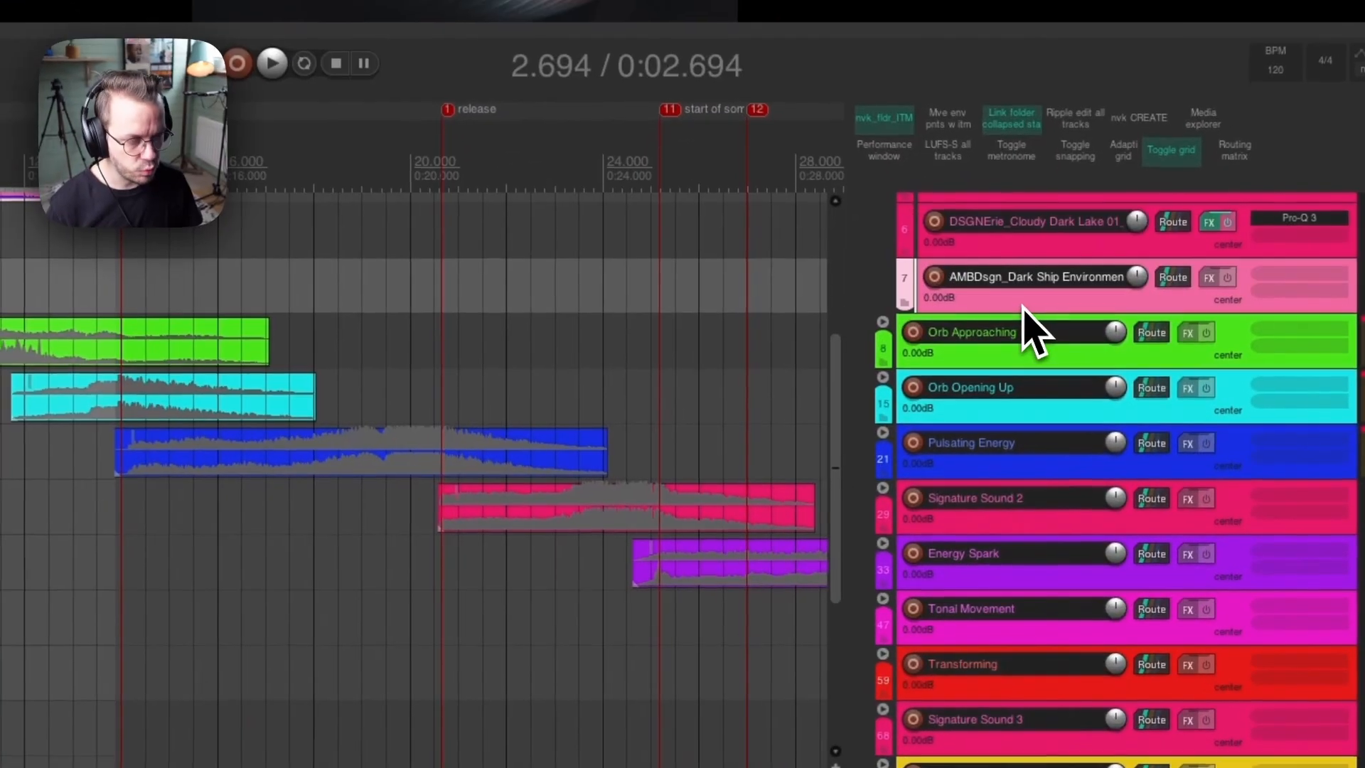
scroll(951, 612, down, 5)
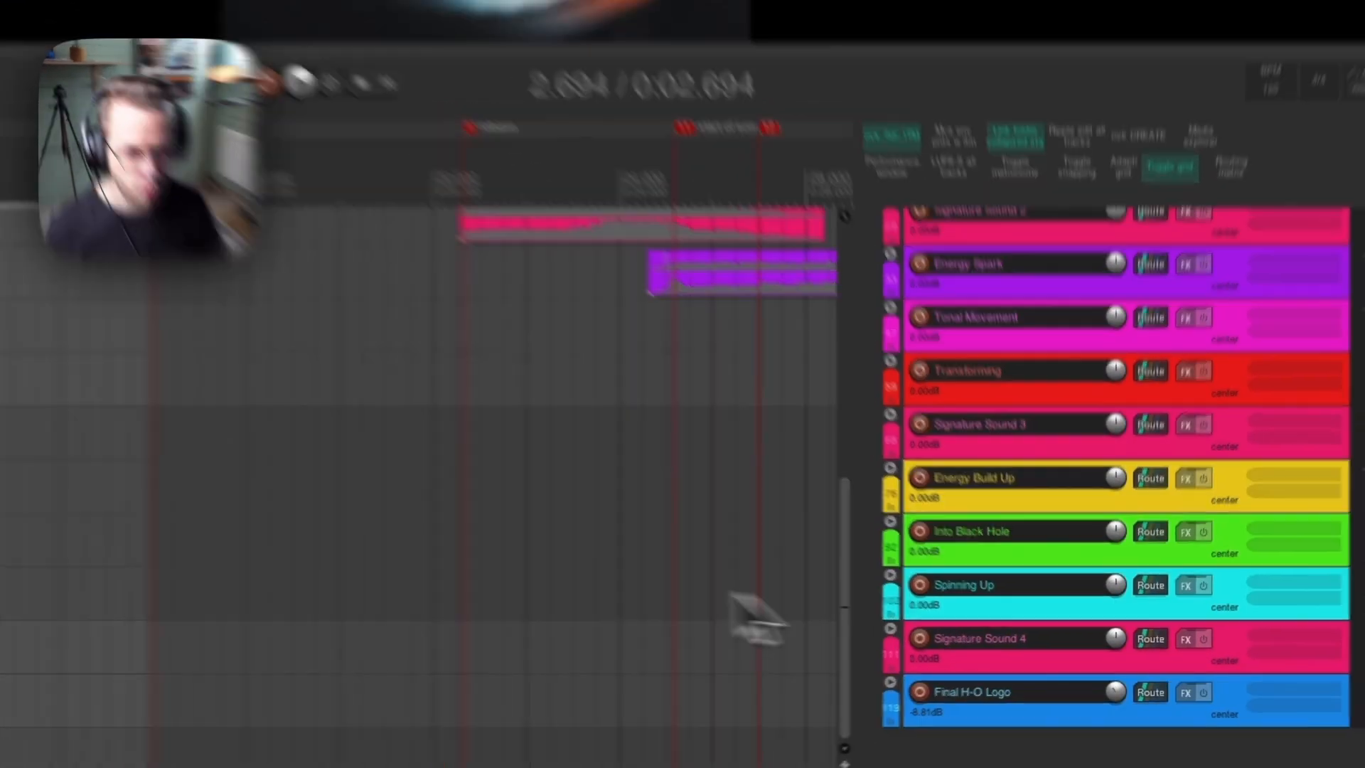
scroll(164, 527, up, 8)
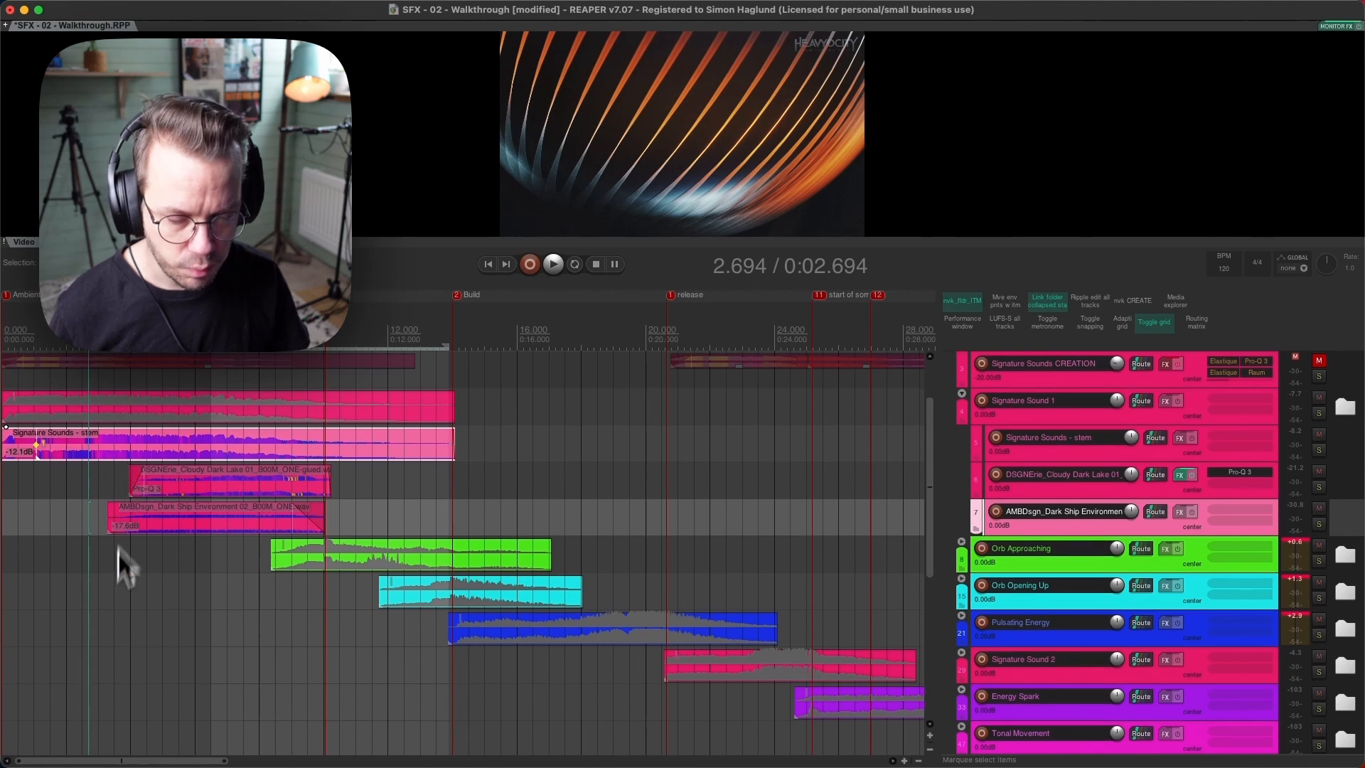
scroll(109, 616, down, 8)
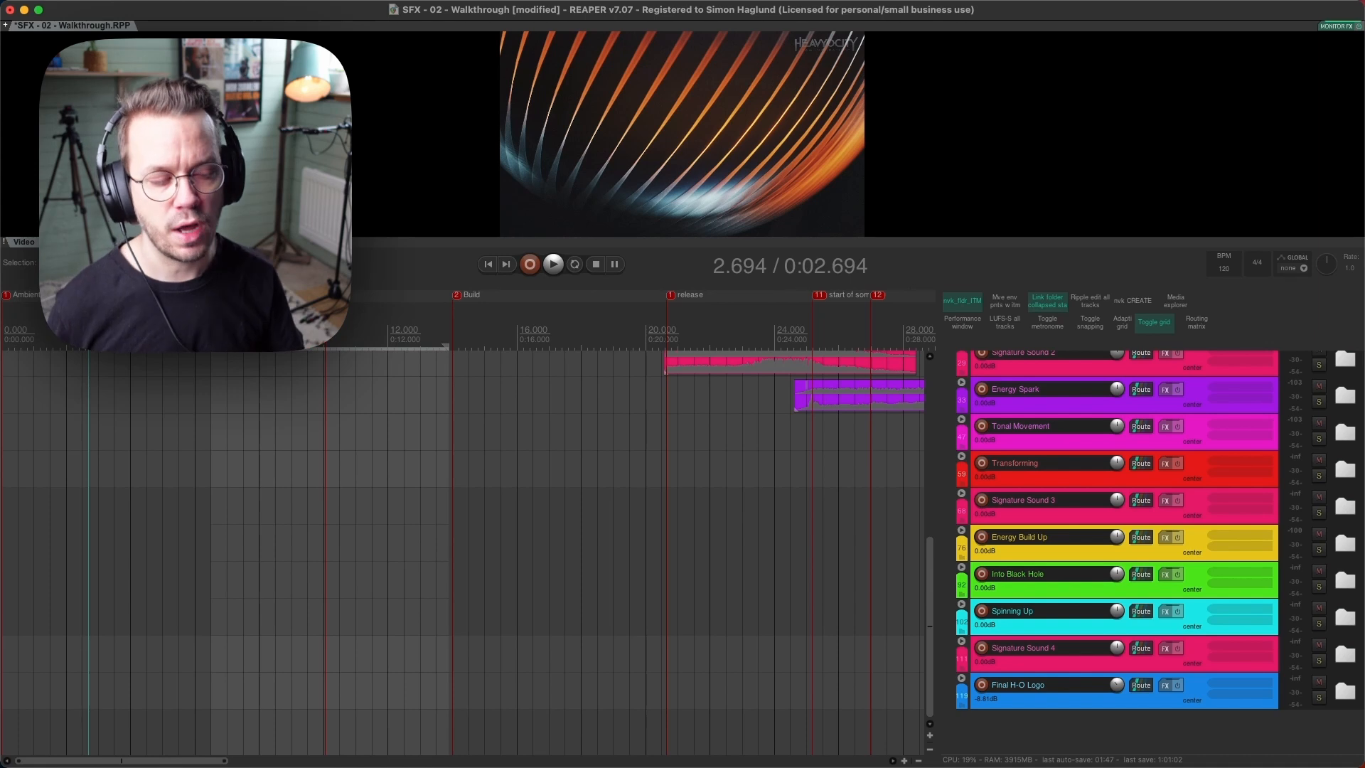
scroll(552, 650, up, 8)
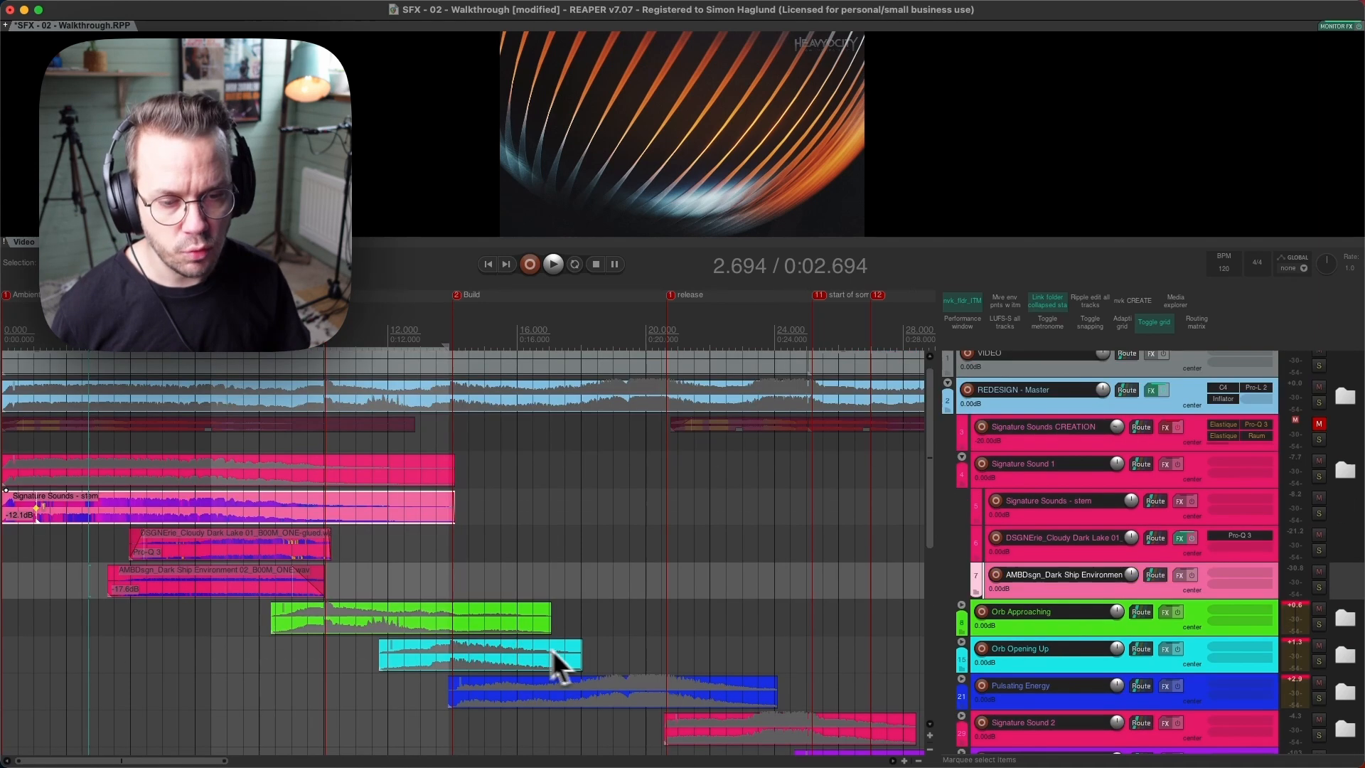
double_click(1113, 483)
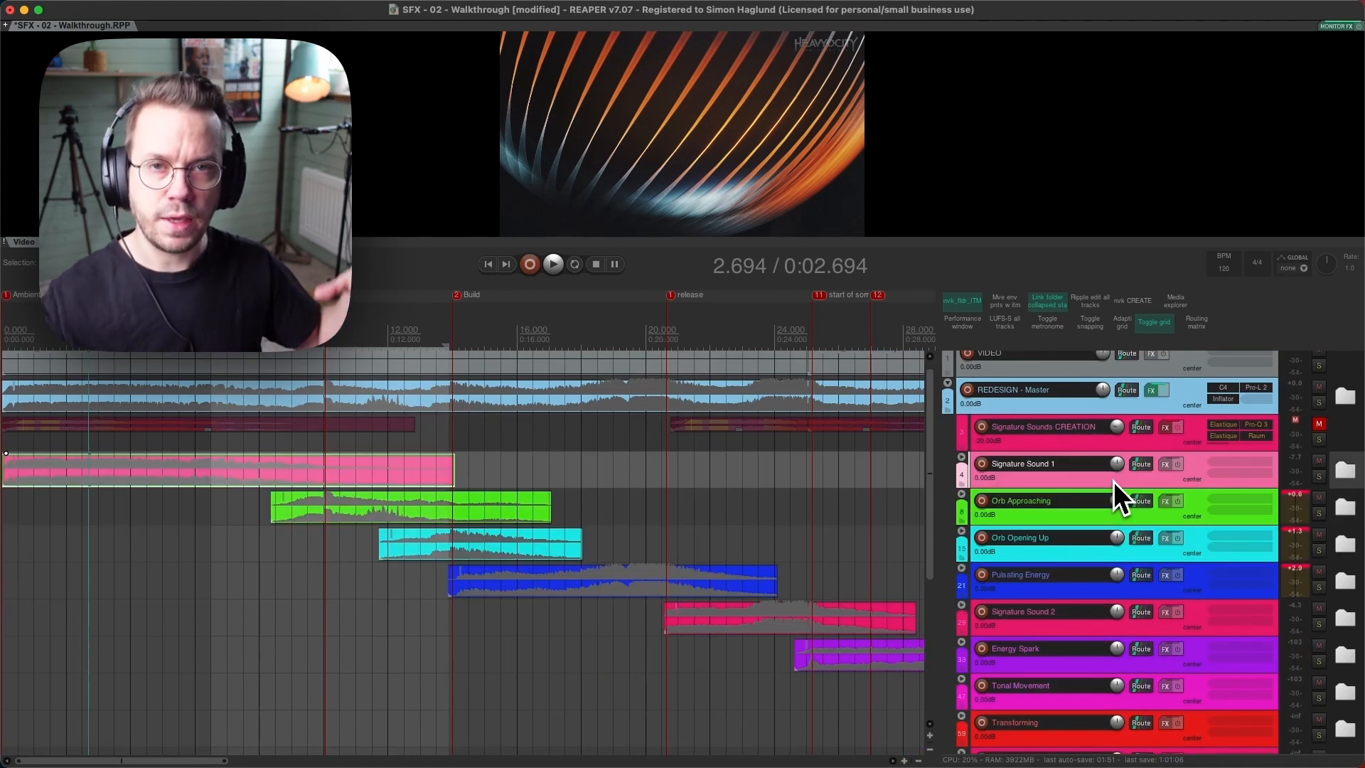
Open the Tonal Movement folder and examine its layered clips and their track effects between about 30 and 40 seconds.
scroll(178, 340, down, 5)
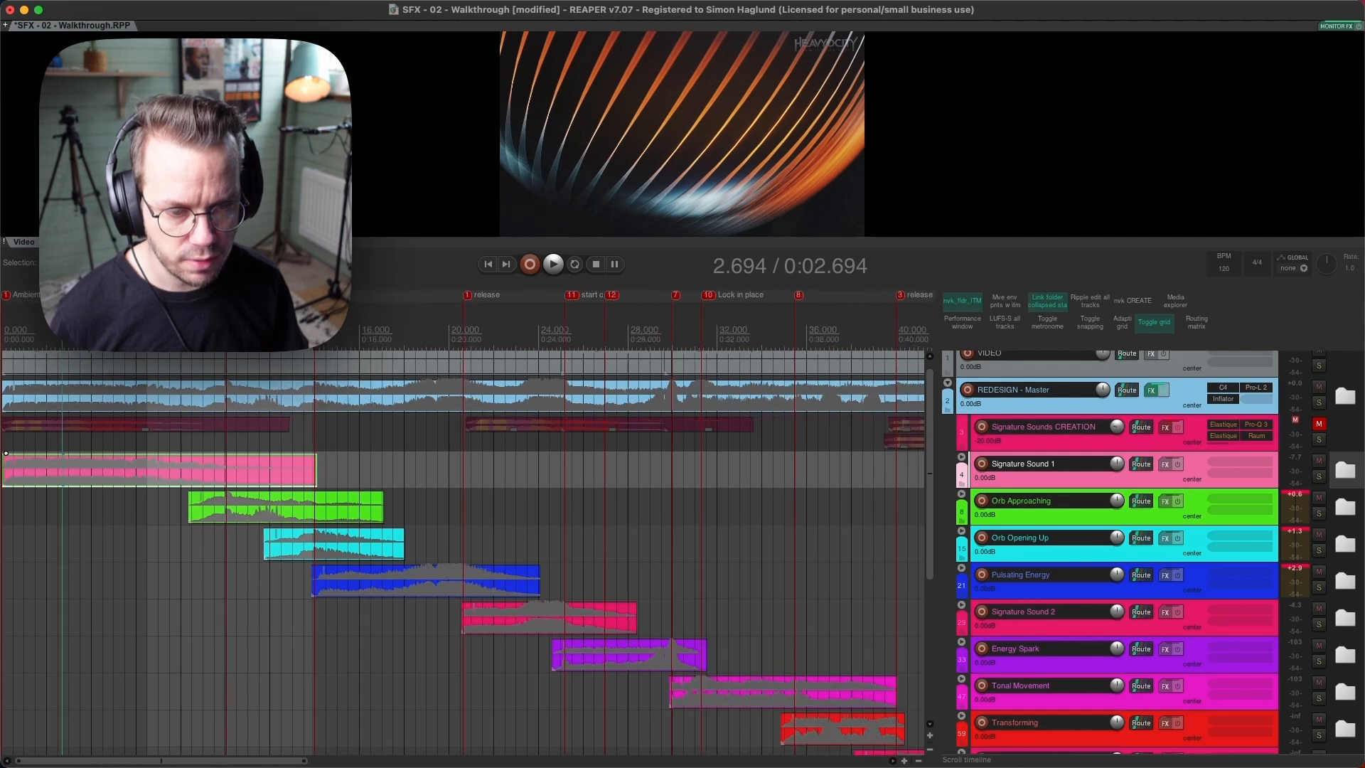
scroll(134, 445, down, 4)
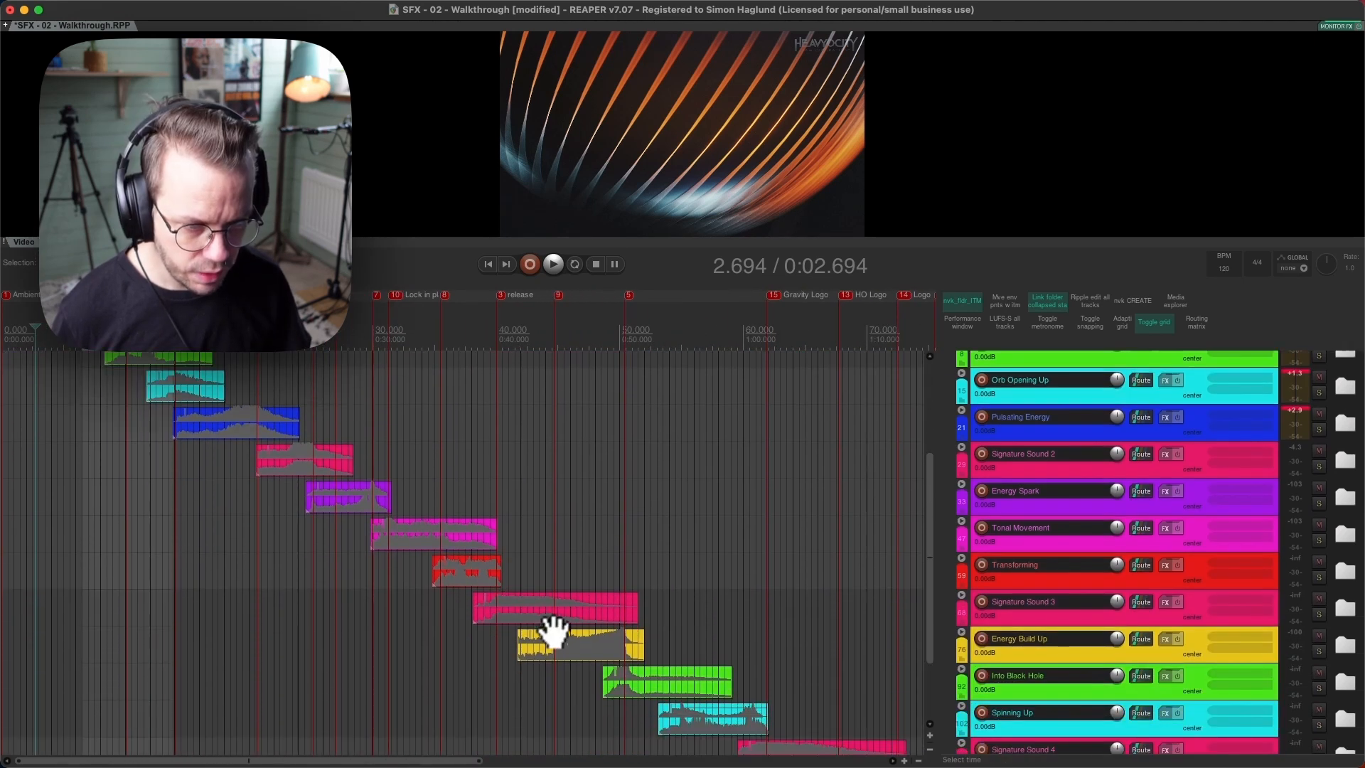
scroll(669, 682, down, 1)
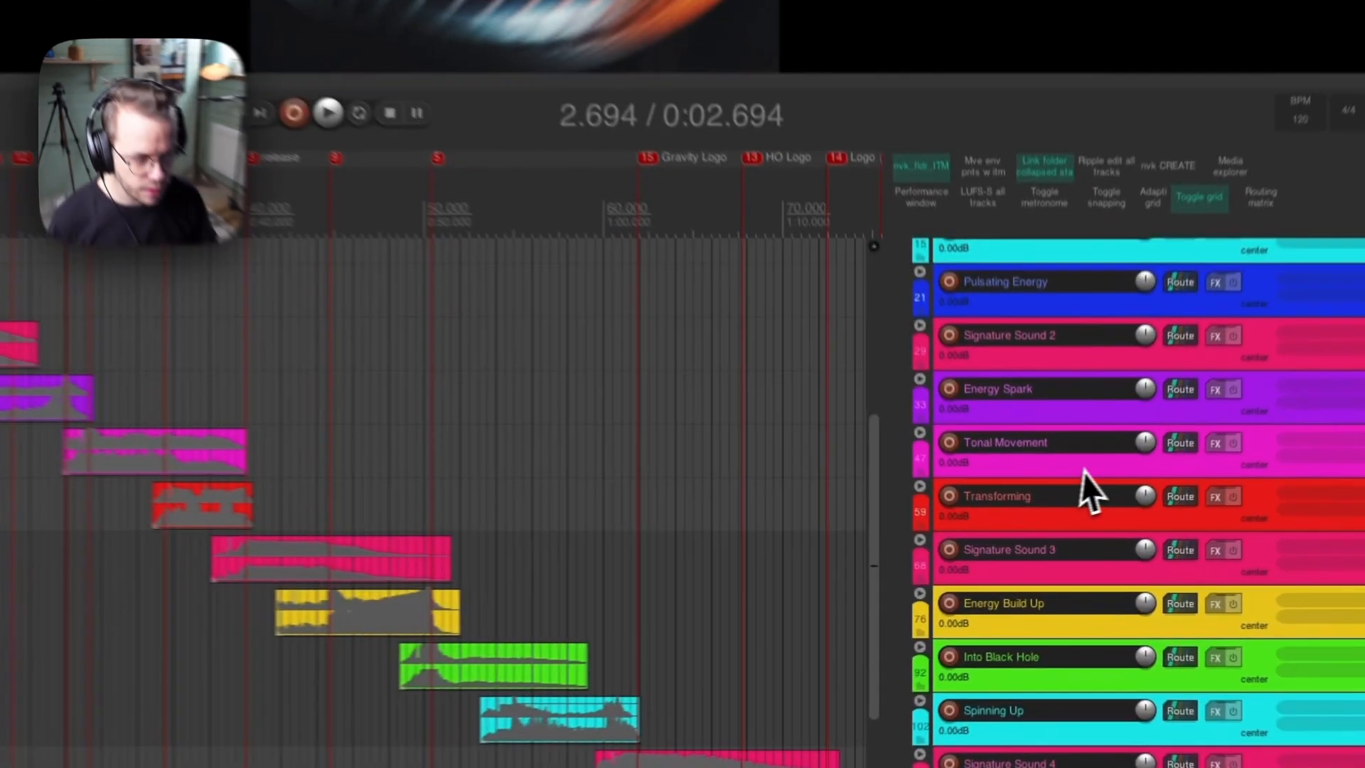
double_click(1072, 509)
scroll(534, 478, down, 2)
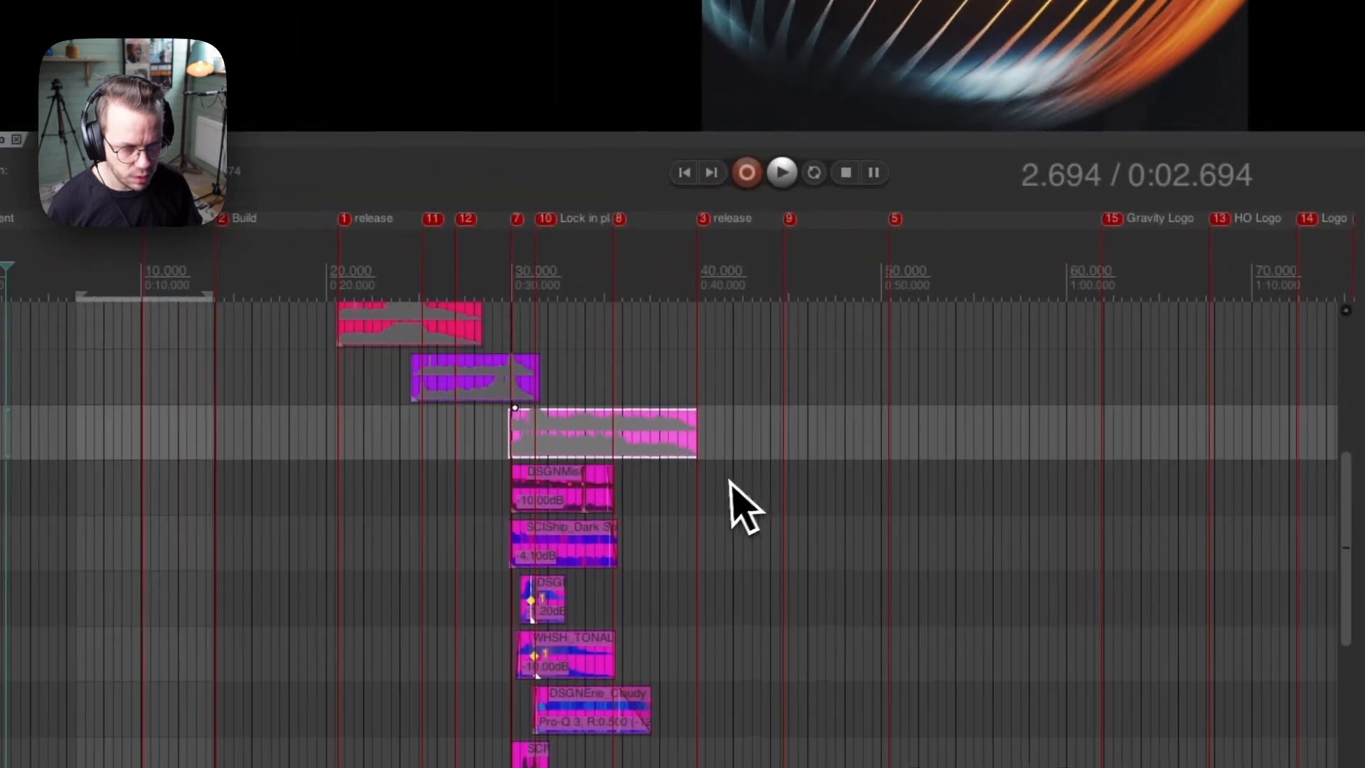
scroll(540, 281, up, 6)
scroll(624, 420, down, 1)
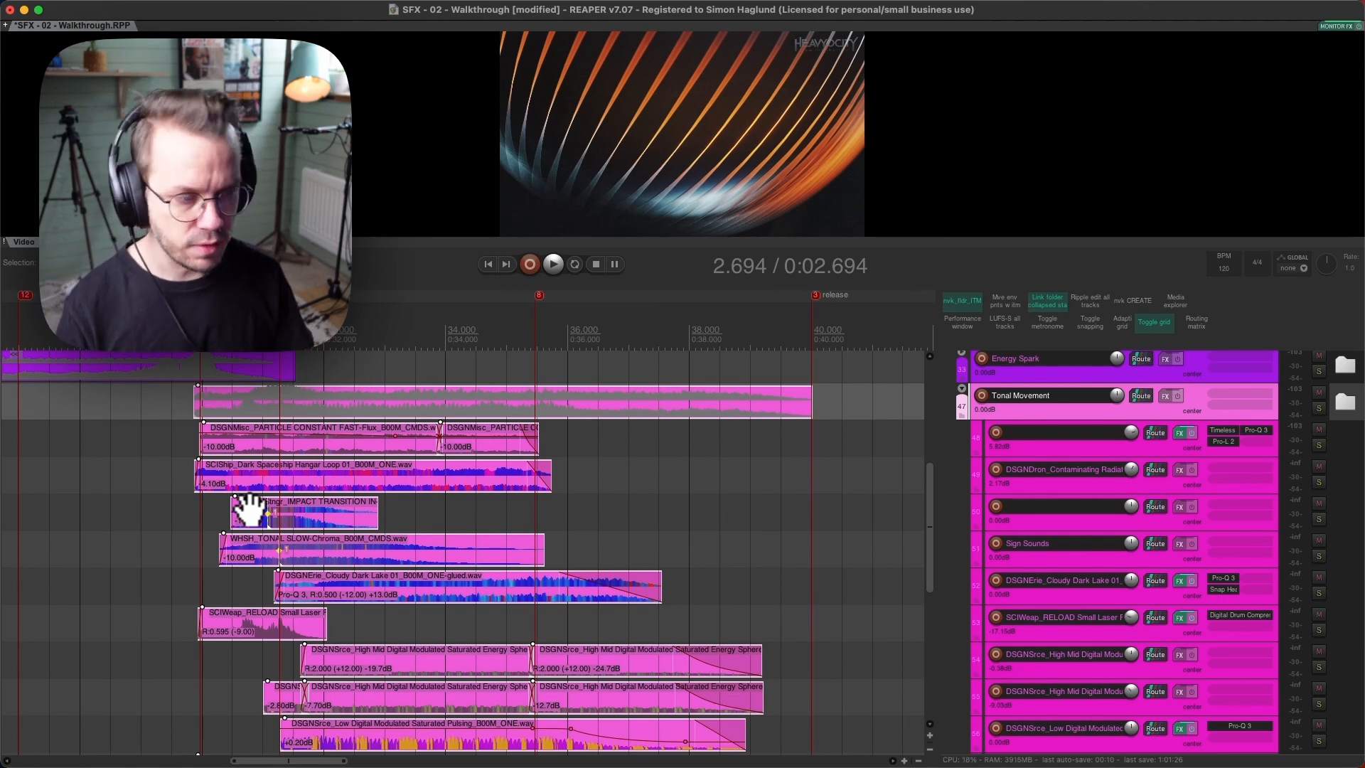
scroll(1221, 548, down, 1)
scroll(1222, 547, down, 5)
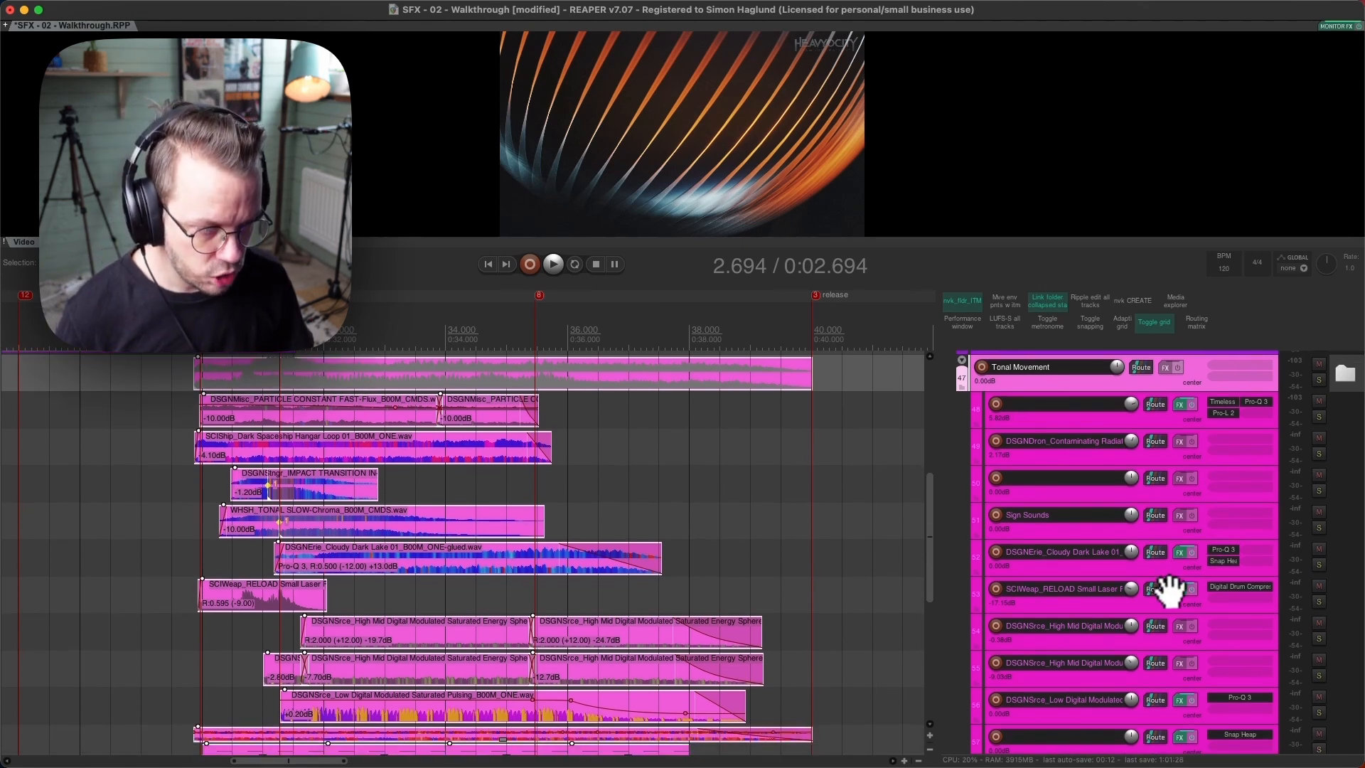
scroll(1146, 596, up, 1)
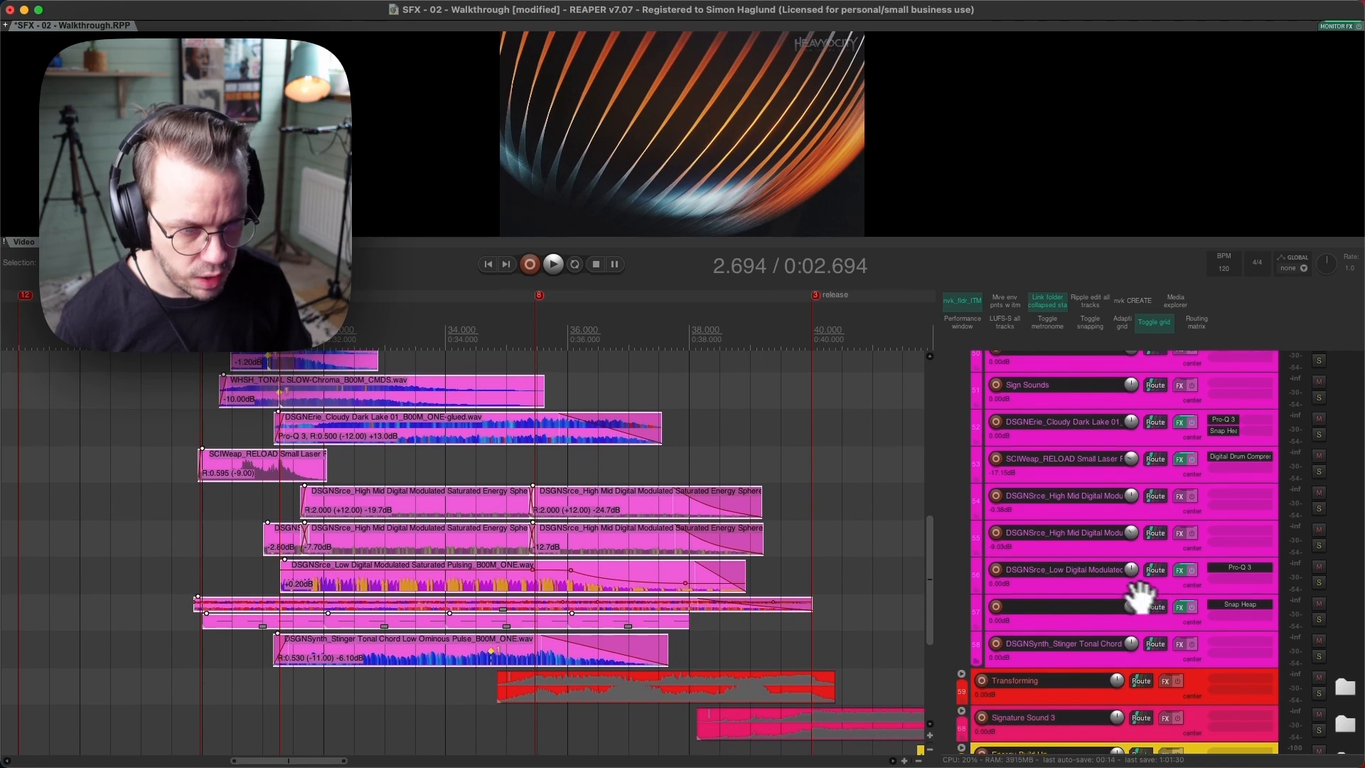
scroll(331, 572, up, 6)
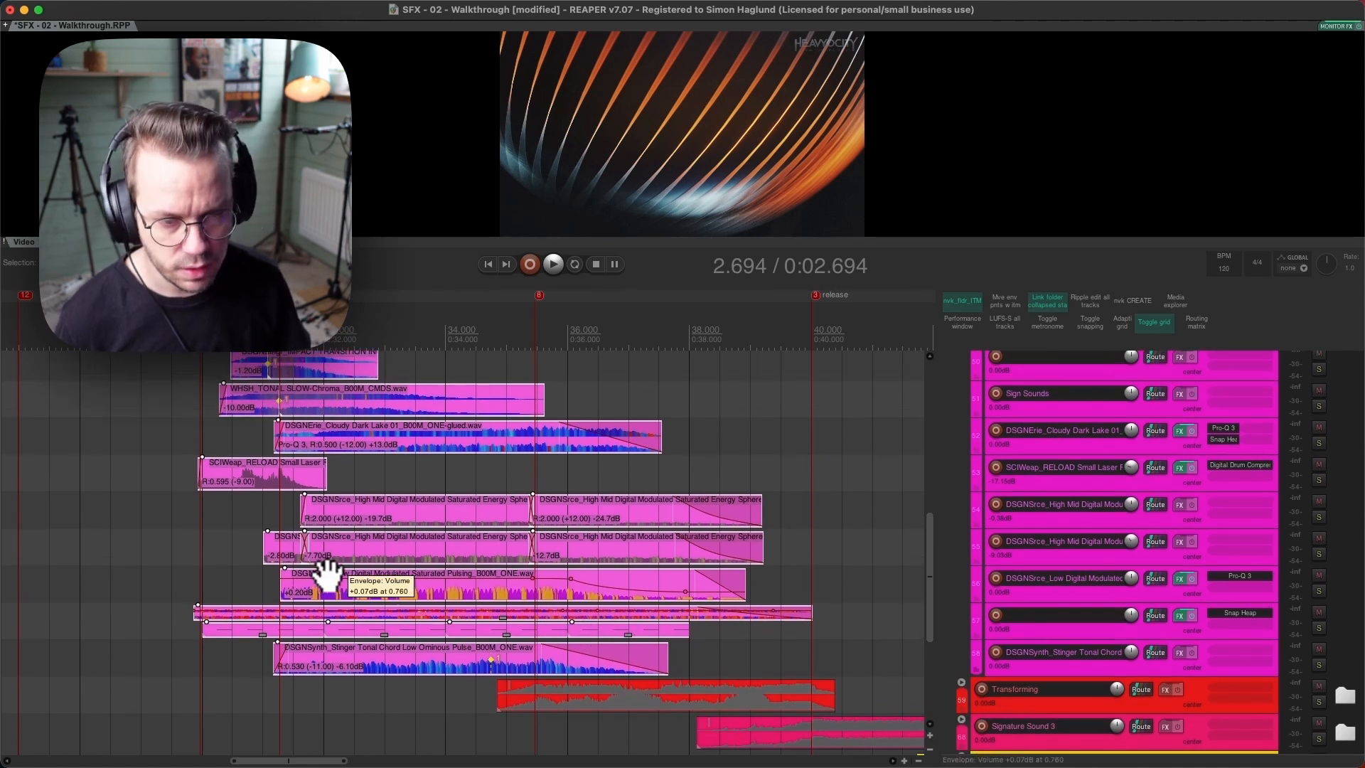
Collapse the Tonal Movement folder and look over the arrangement of all the color-coded element folders.
click(1021, 462)
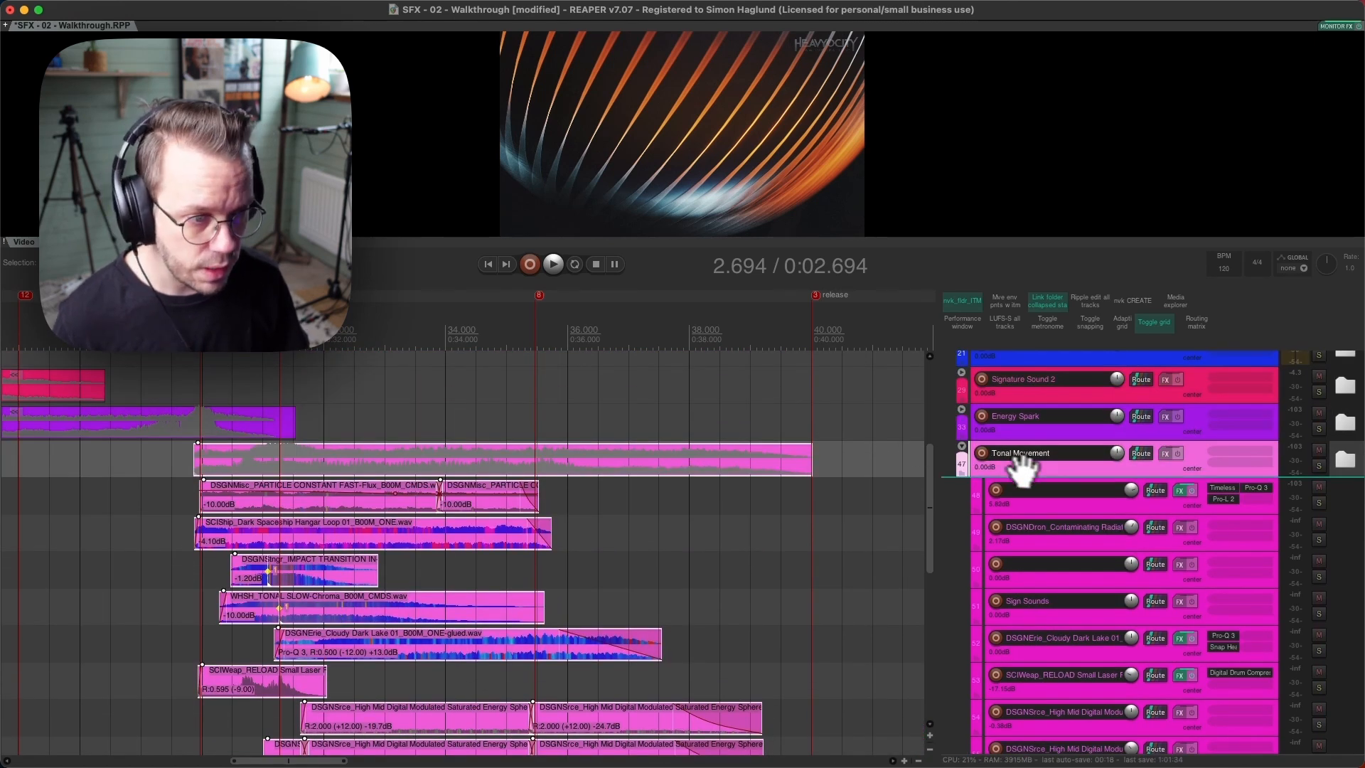
key(f)
mouse_move(498, 334)
mouse_down()
mouse_move(847, 300)
mouse_move(911, 223)
mouse_move(902, 191)
mouse_up()
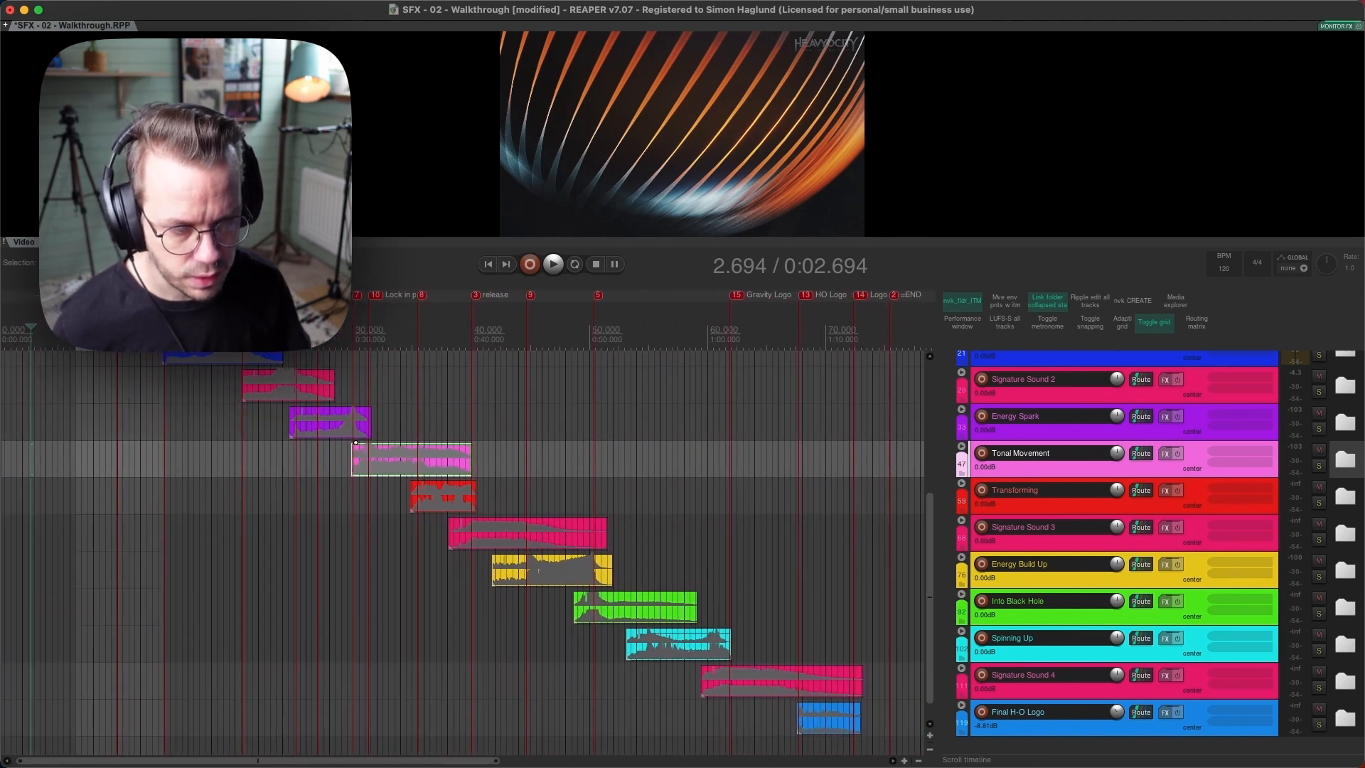
scroll(58, 574, up, 6)
scroll(55, 537, down, 2)
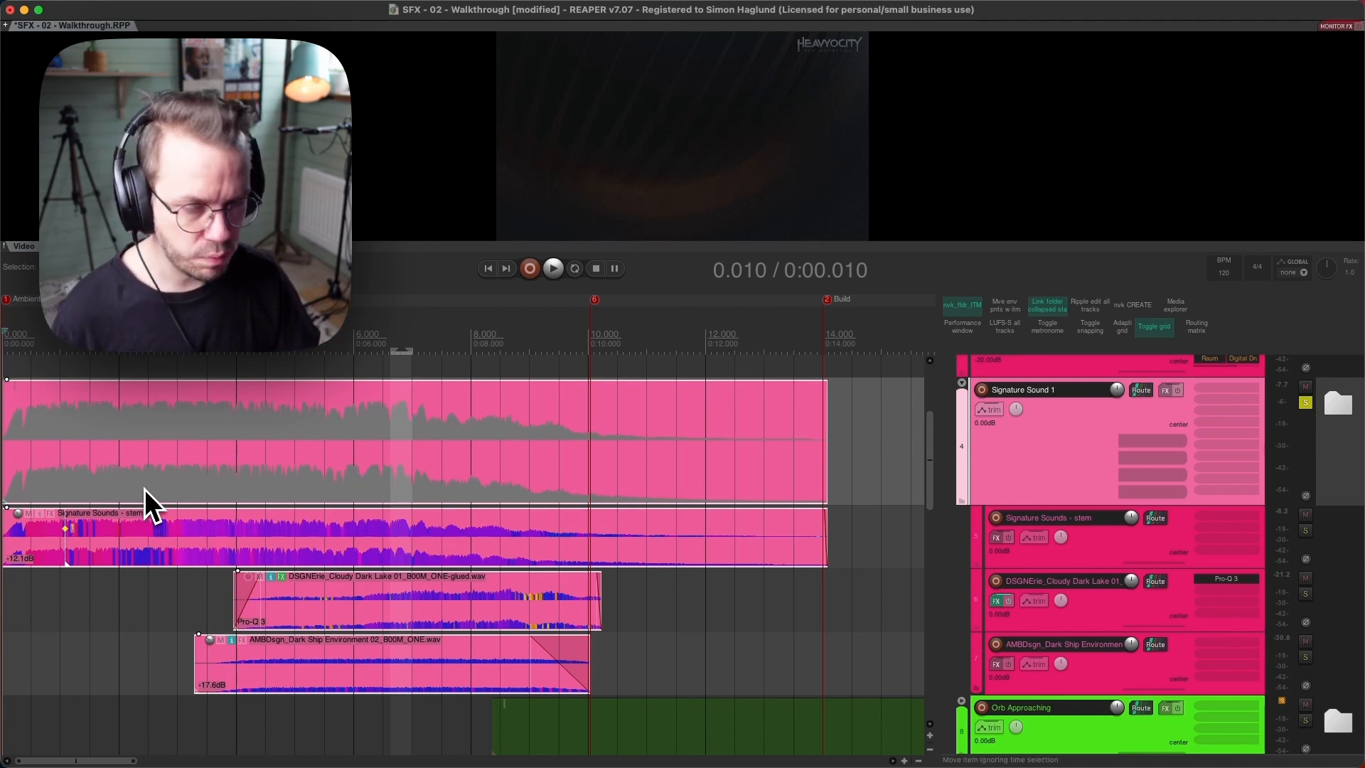
Play the soloed Signature Sound 1 folder from the start, and set a time selection from about 1.2 to 7.1 seconds.
key(space)
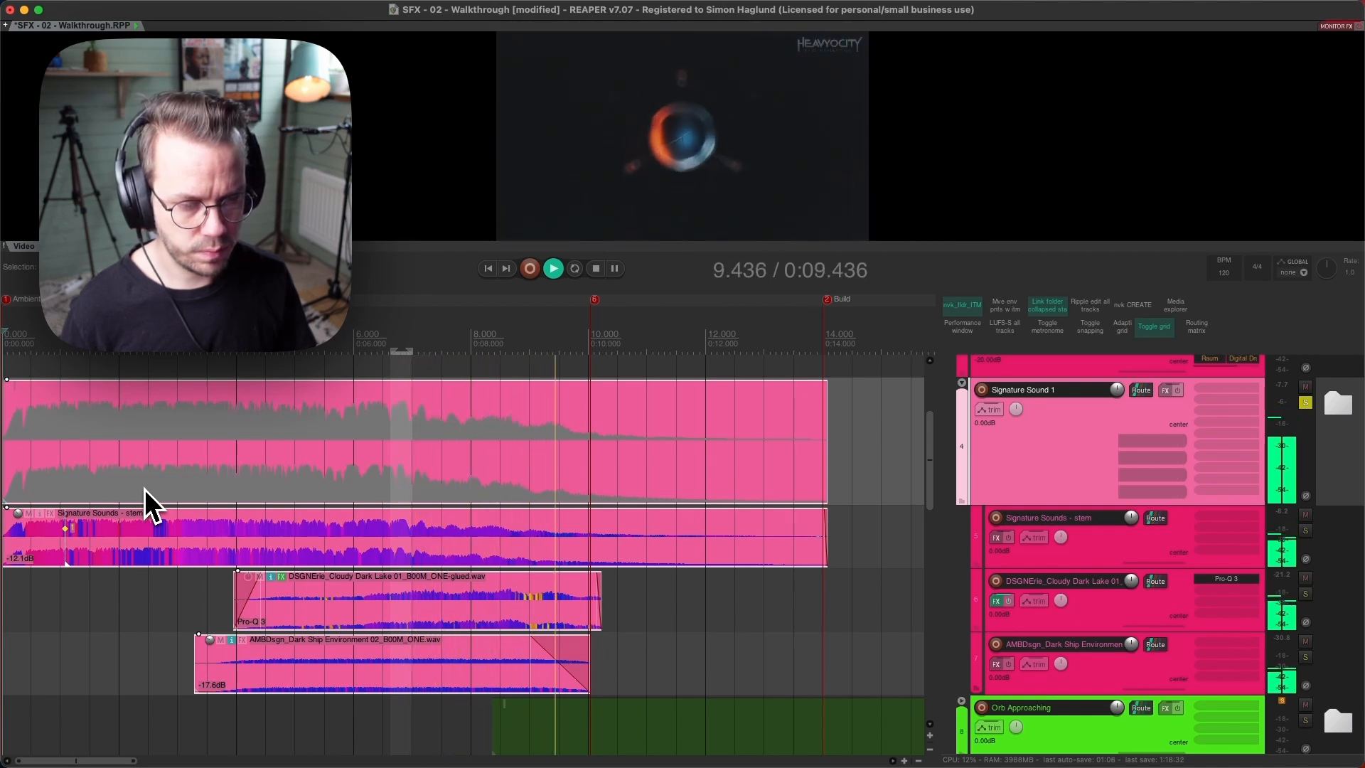
key(space)
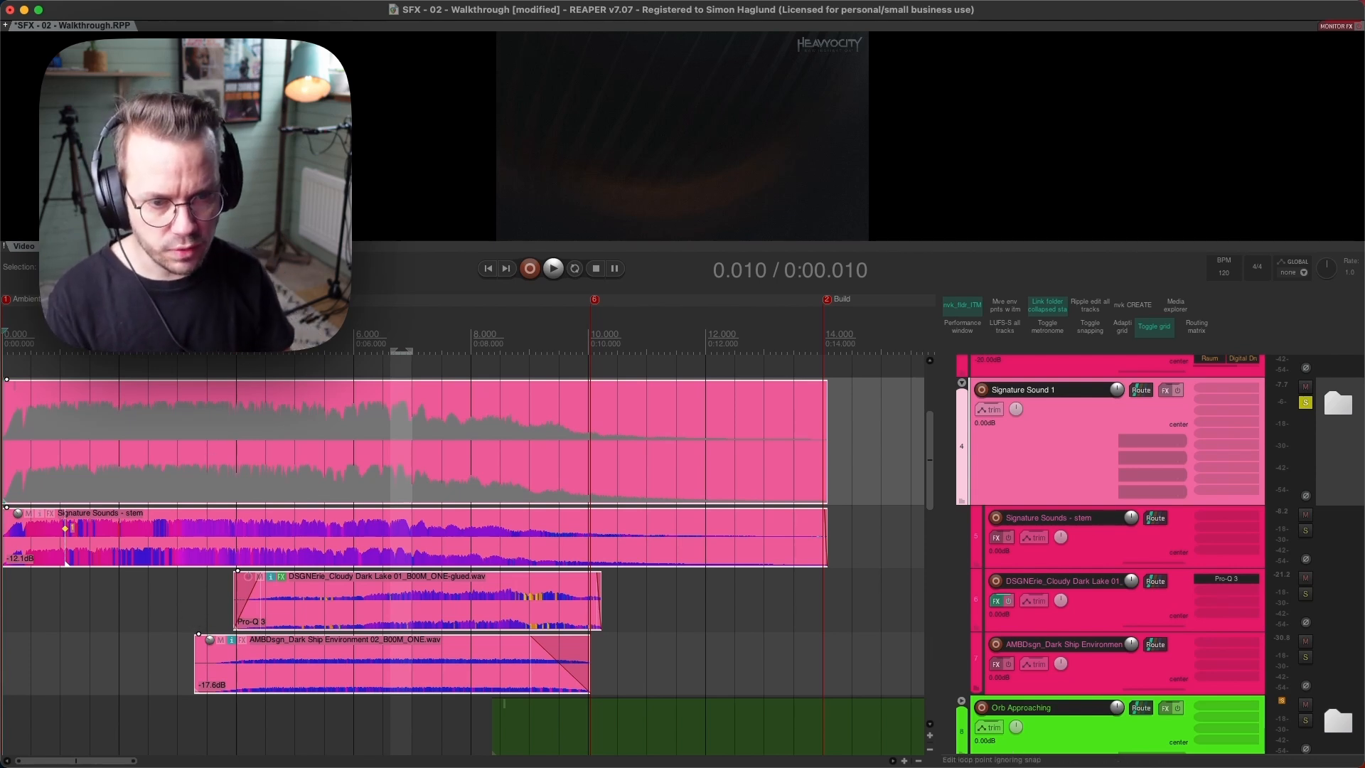
drag(134, 340, 242, 340)
drag(72, 340, 419, 343)
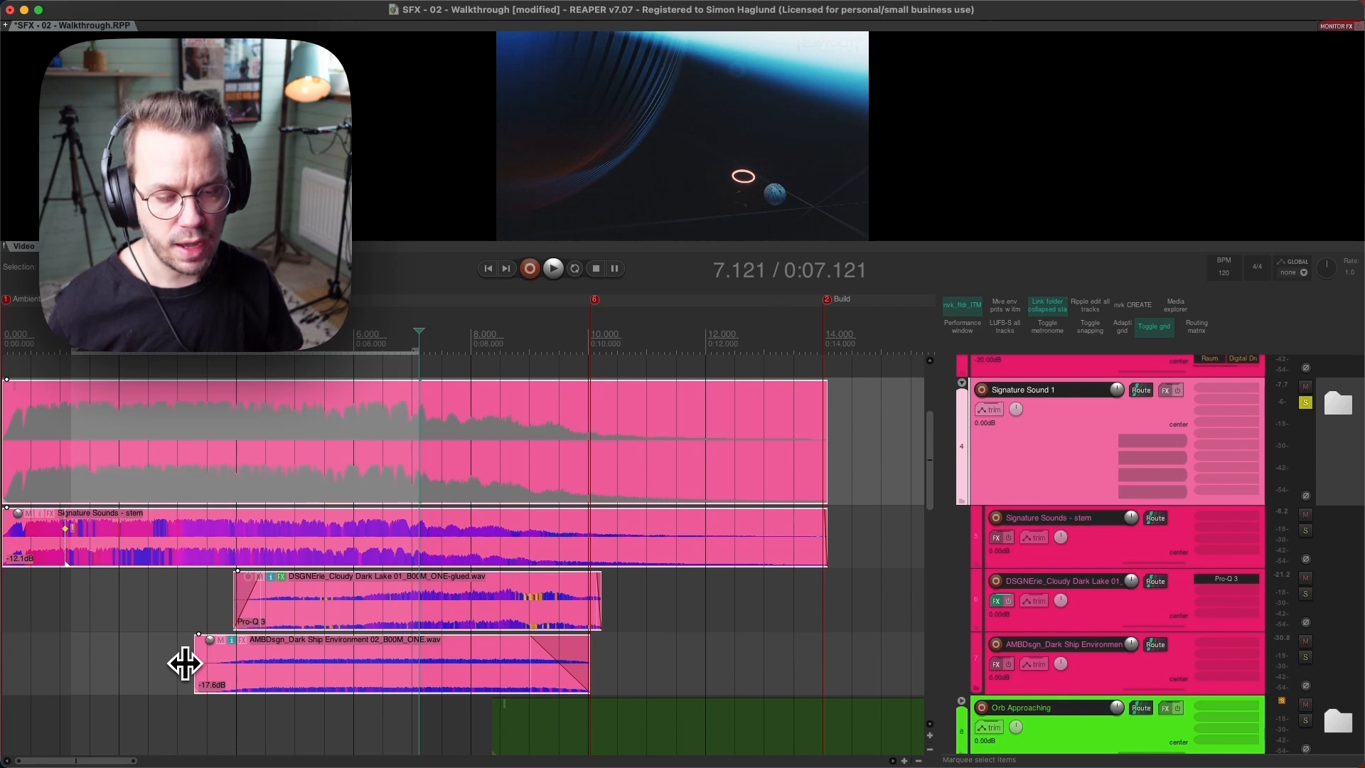
Solo the AMBDsgn_Dark Ship Environment layer in Signature Sound 1 and play it from the clip's start at about 3.3 seconds.
click(185, 663)
key(space)
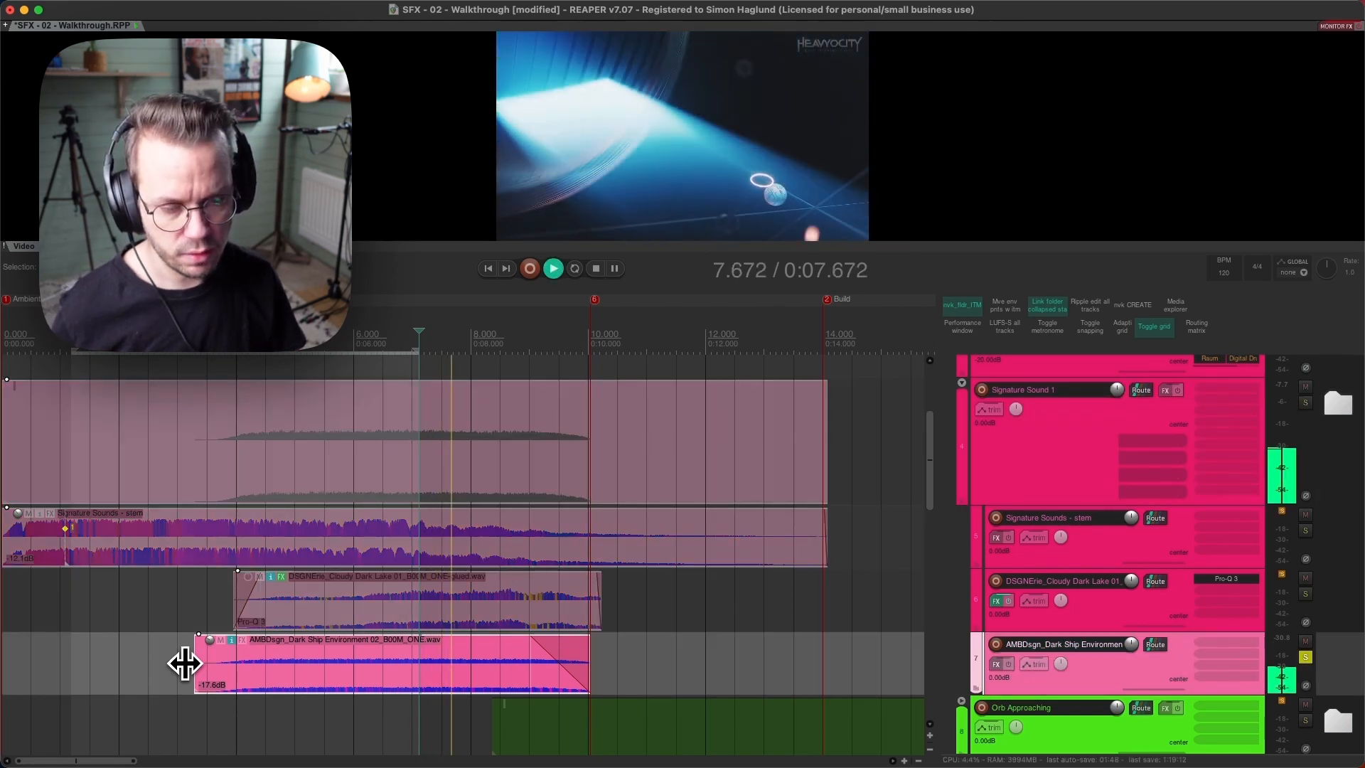
key(space)
click(264, 677)
key(space)
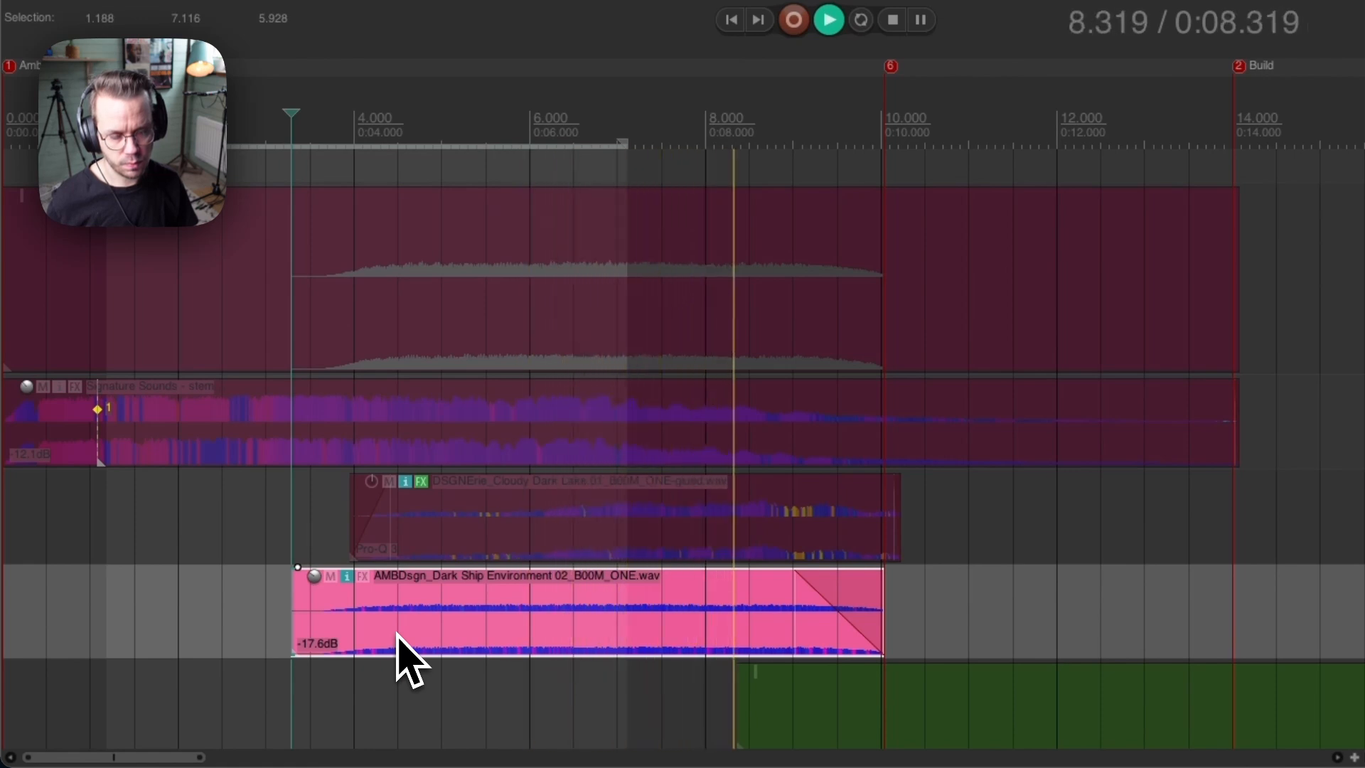
key(space)
Solo the DSGNErie_Cloudy Dark Lake 01 layer and play it from about 3.3 seconds, and add the AMBDsgn_Dark Ship Environment layer to the solo.
click(296, 502)
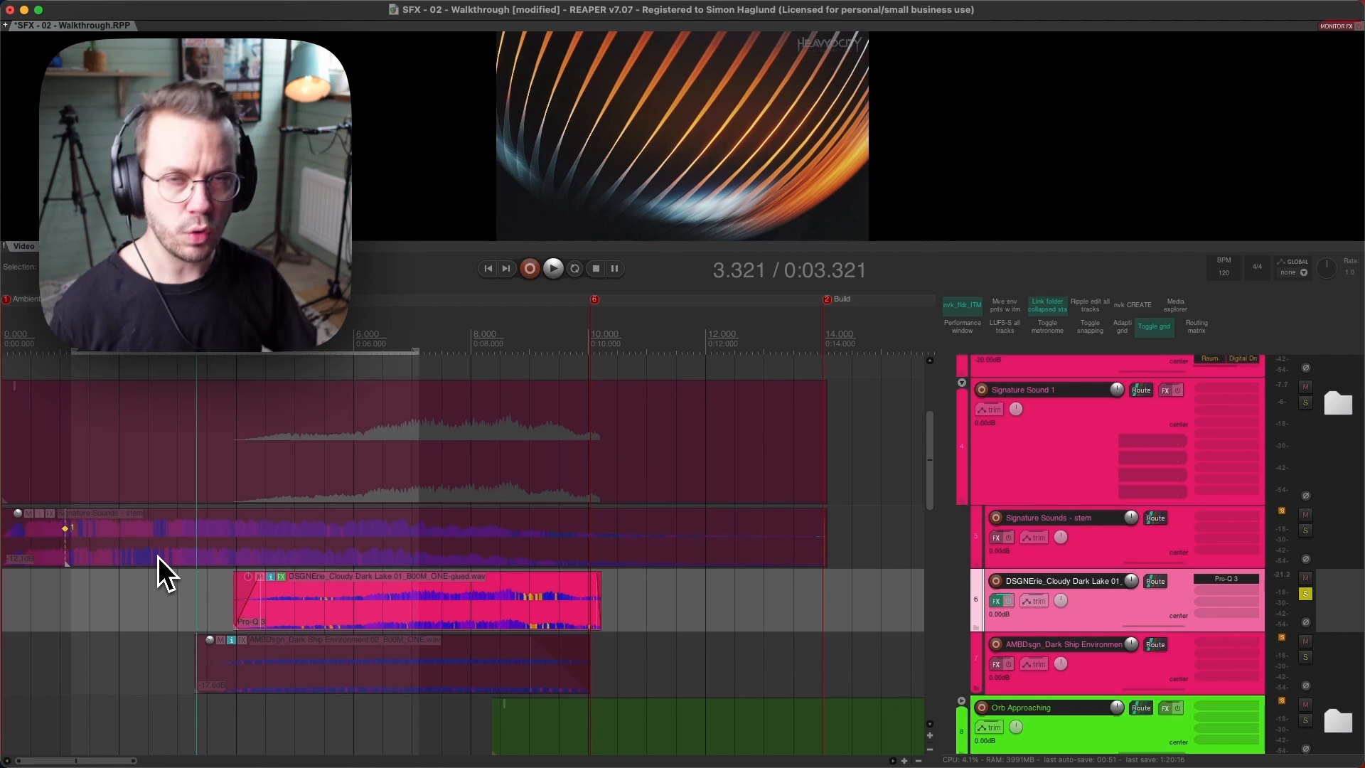
click(223, 599)
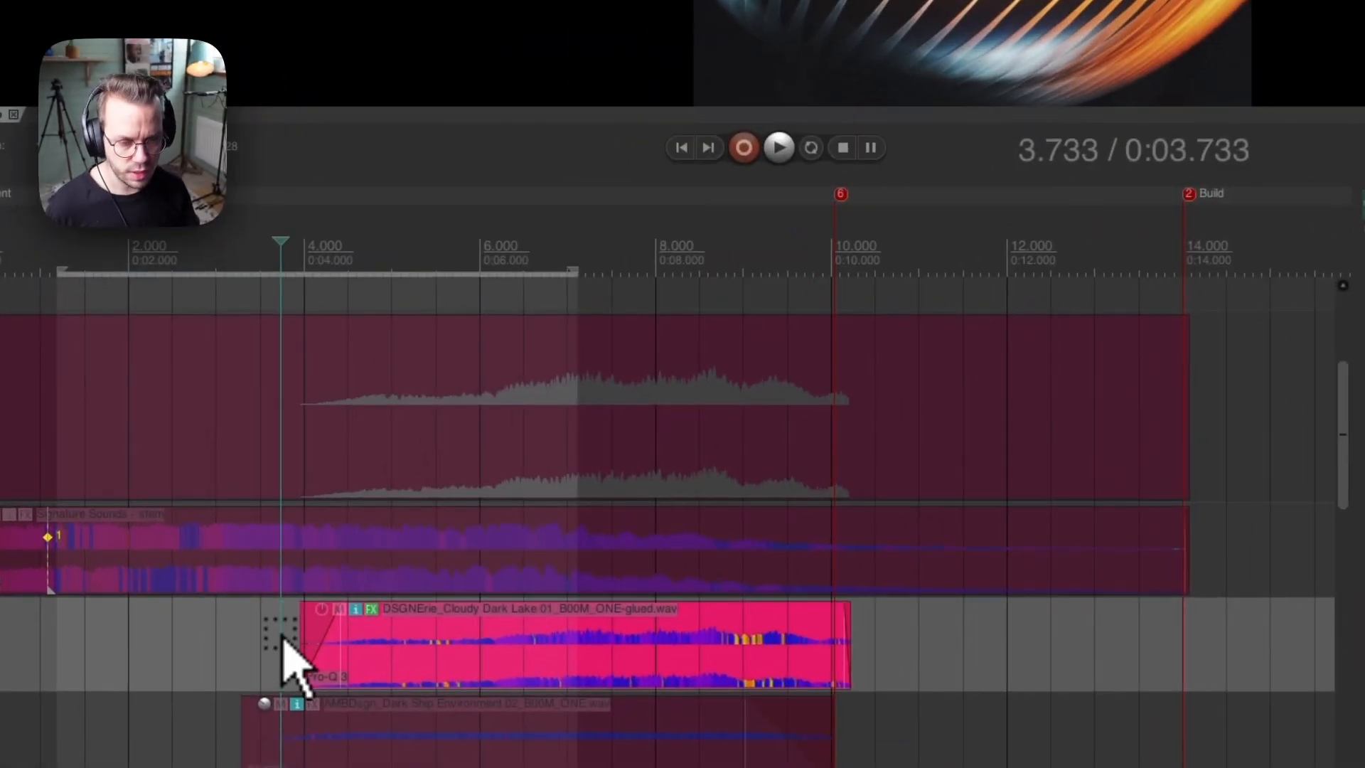
click(396, 672)
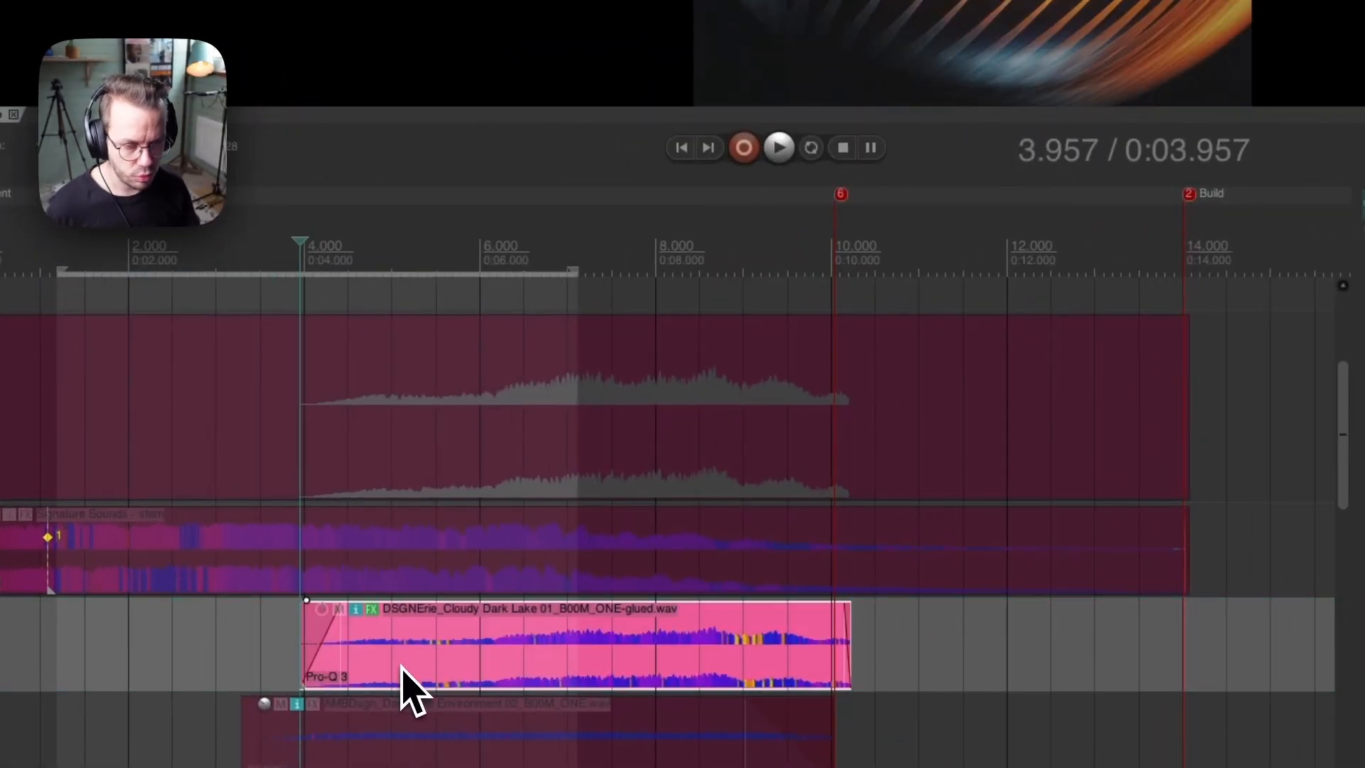
click(247, 654)
key(space)
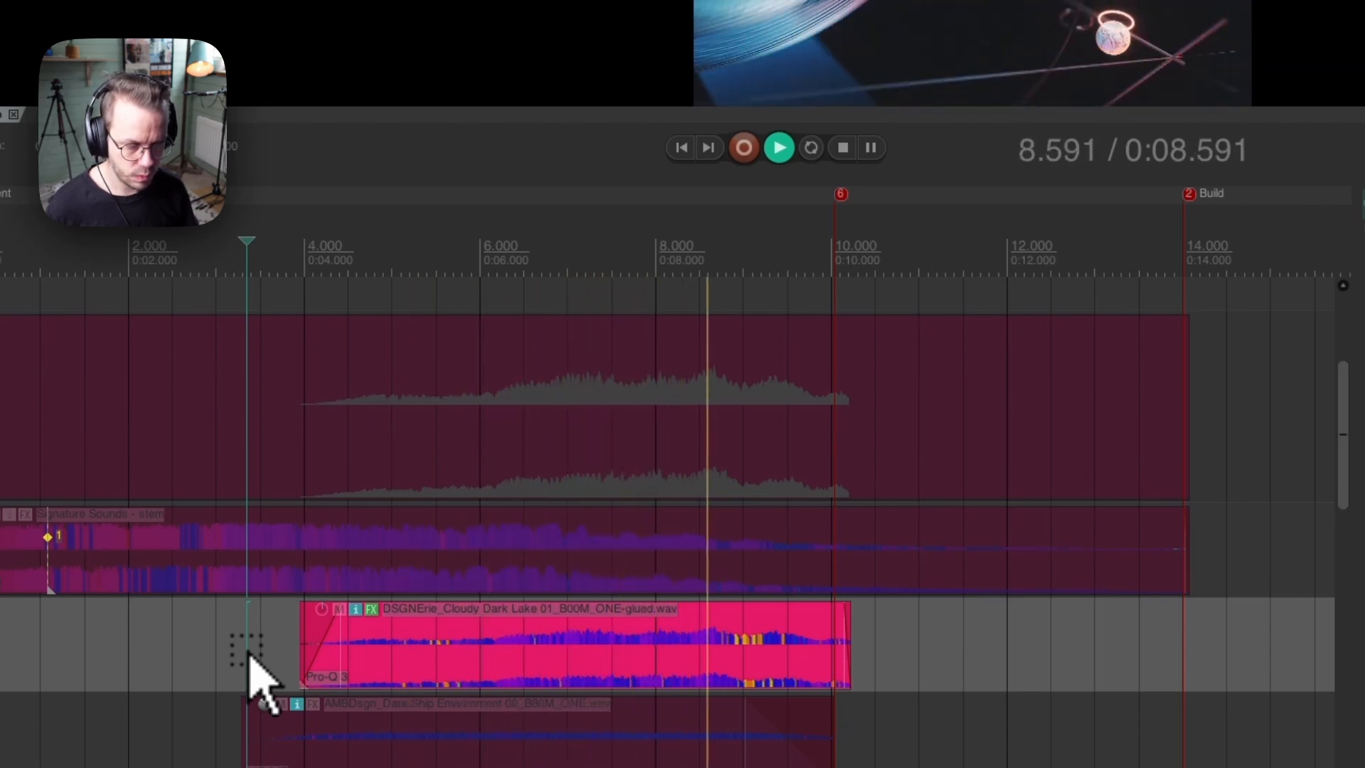
key(space)
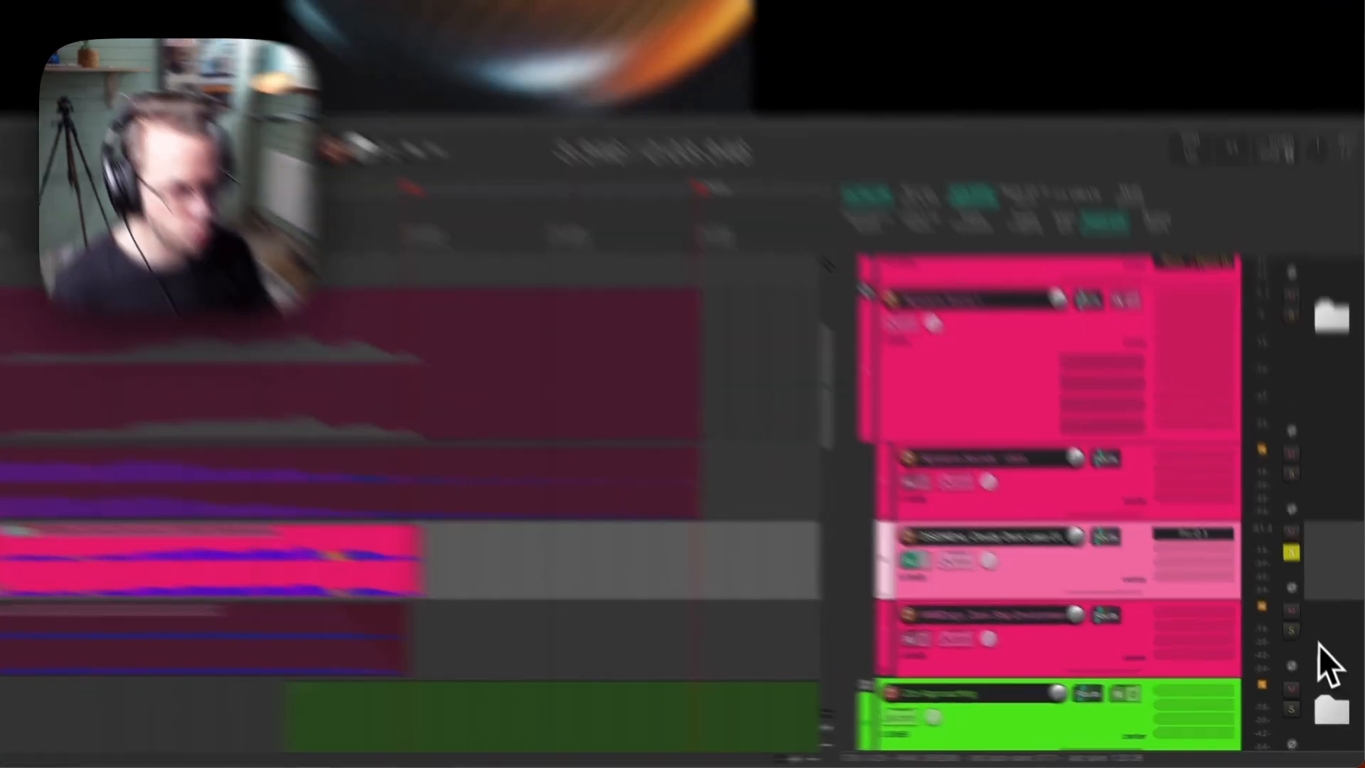
click(1306, 658)
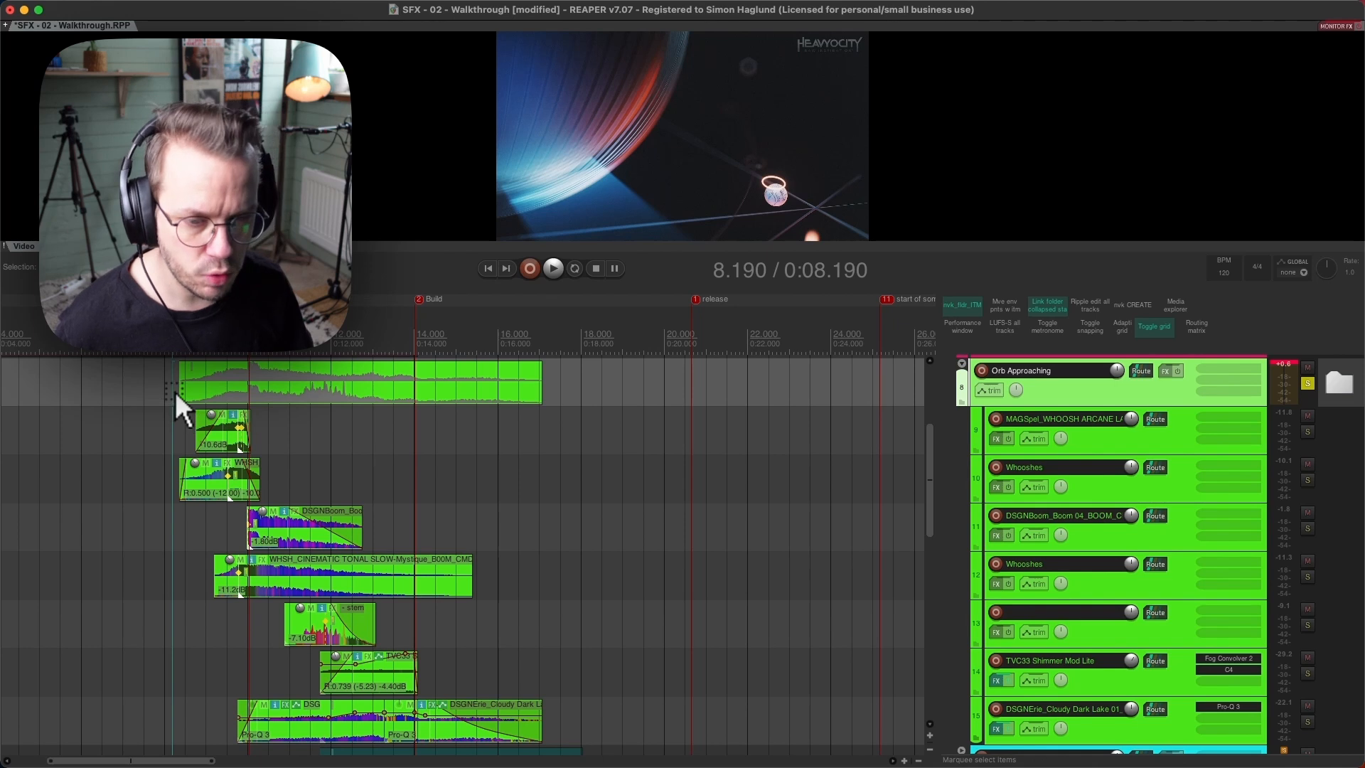
Play the soloed Orb Approaching folder from about 8.2 seconds with all its layers.
click(176, 396)
key(space)
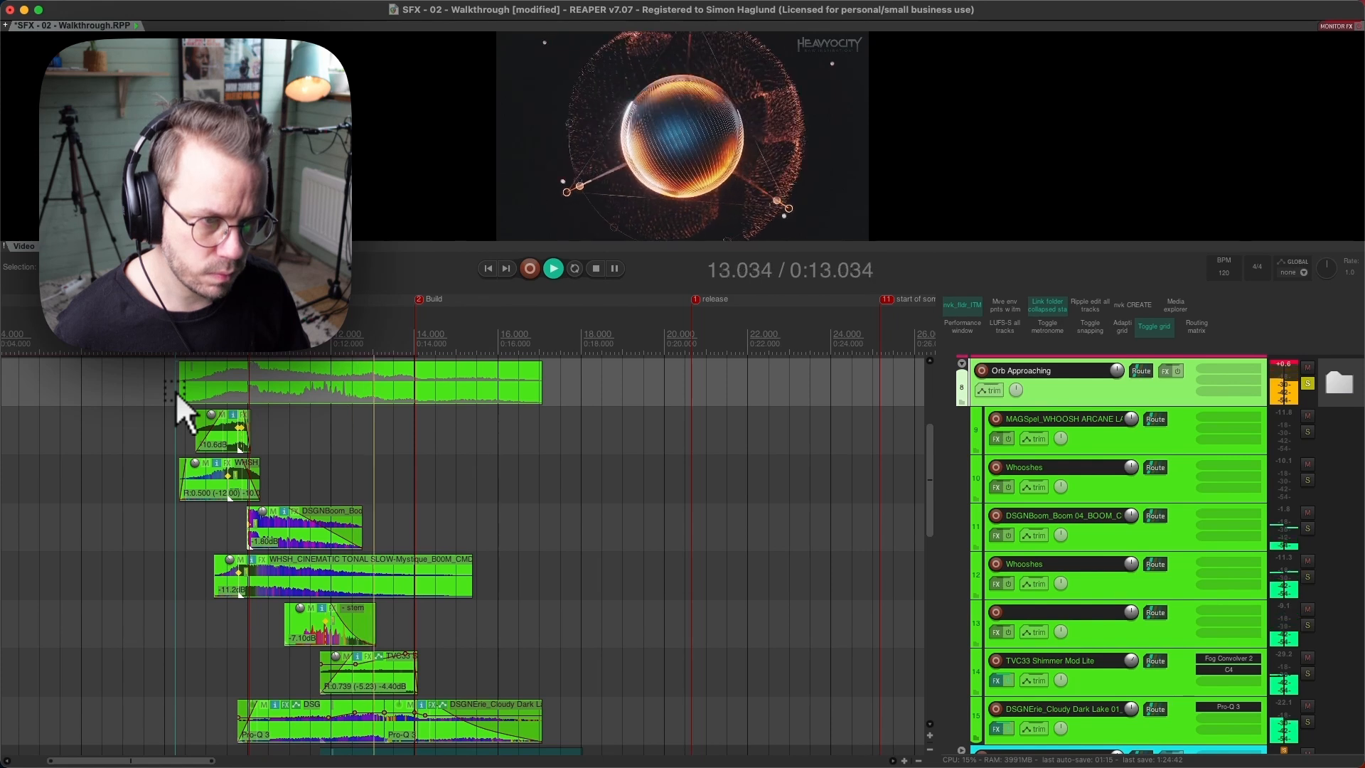
key(space)
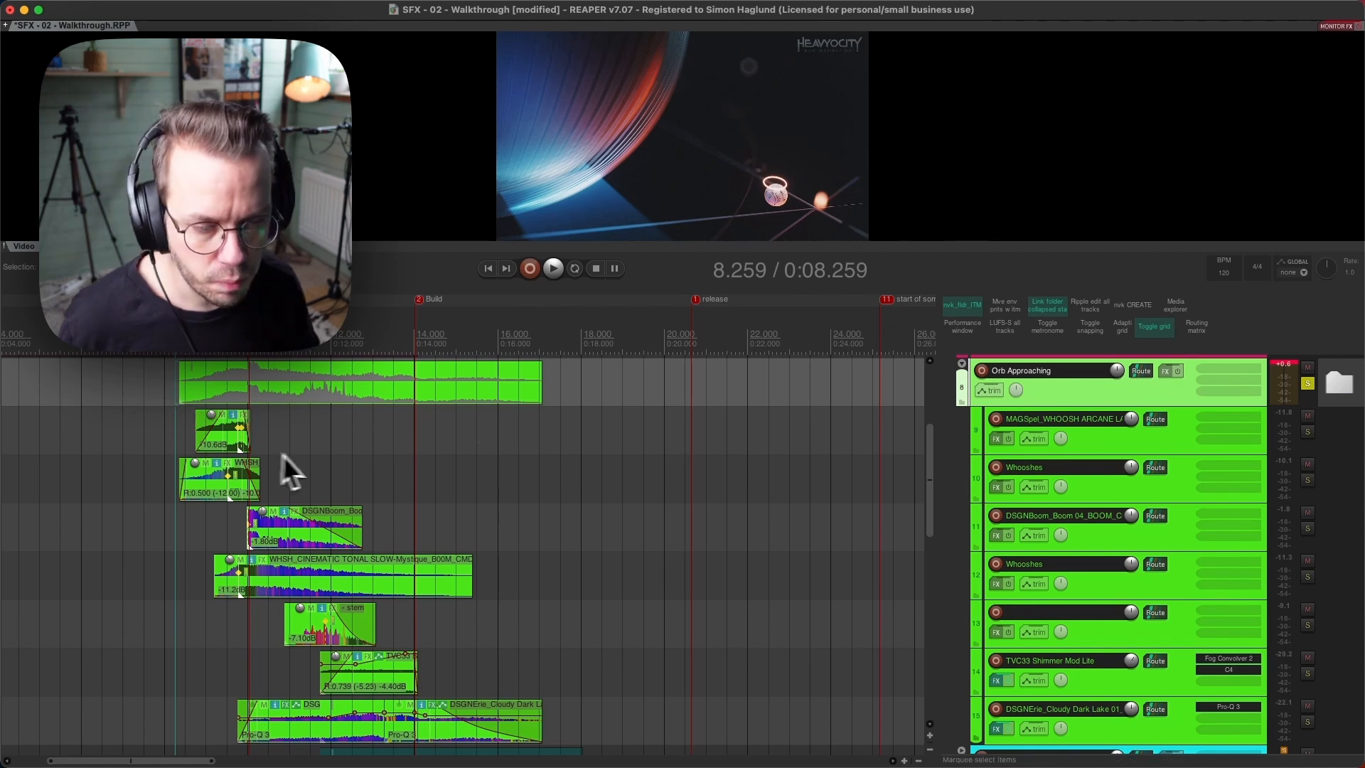
Solo only the whoosh and boom layers on tracks 9 to 12 of Orb Approaching and play them from about 8.2 seconds.
click(1309, 441)
drag(1310, 437, 1305, 576)
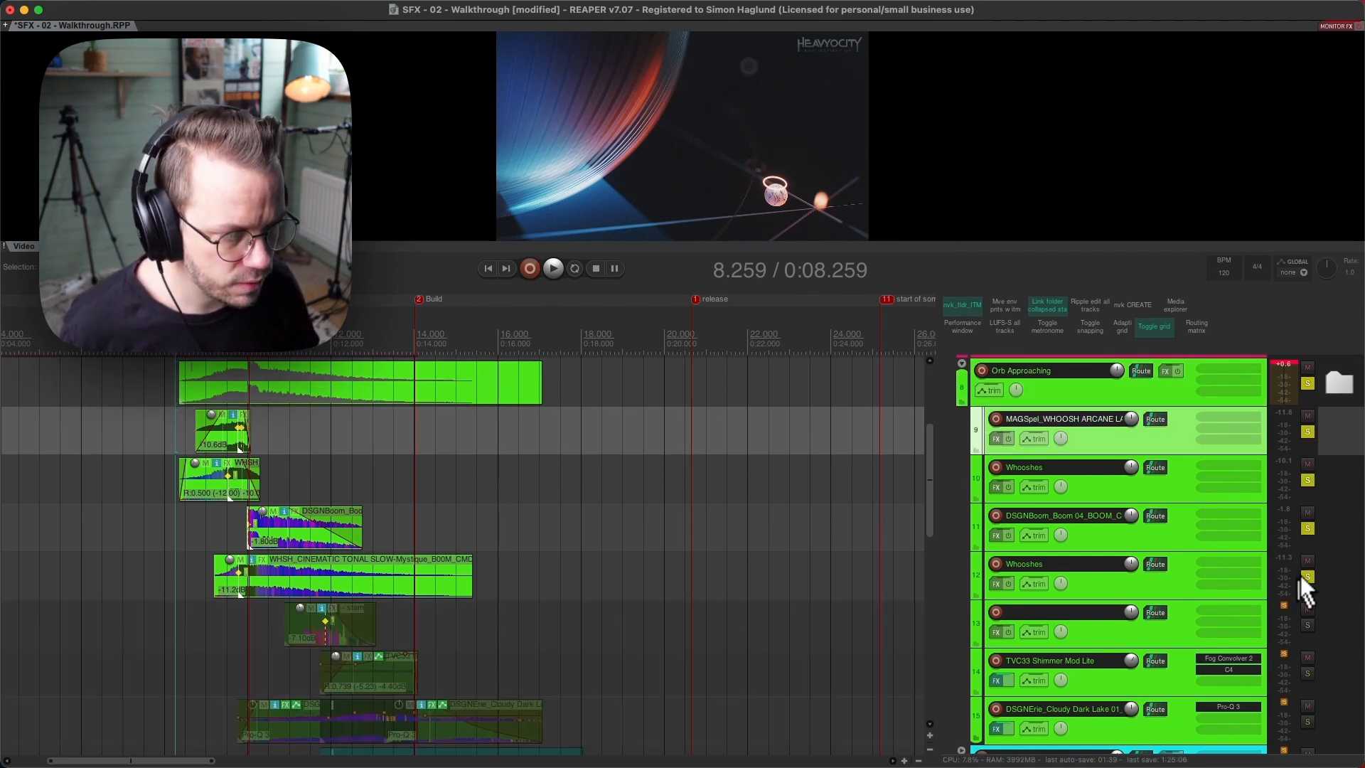
click(1308, 384)
click(173, 424)
key(space)
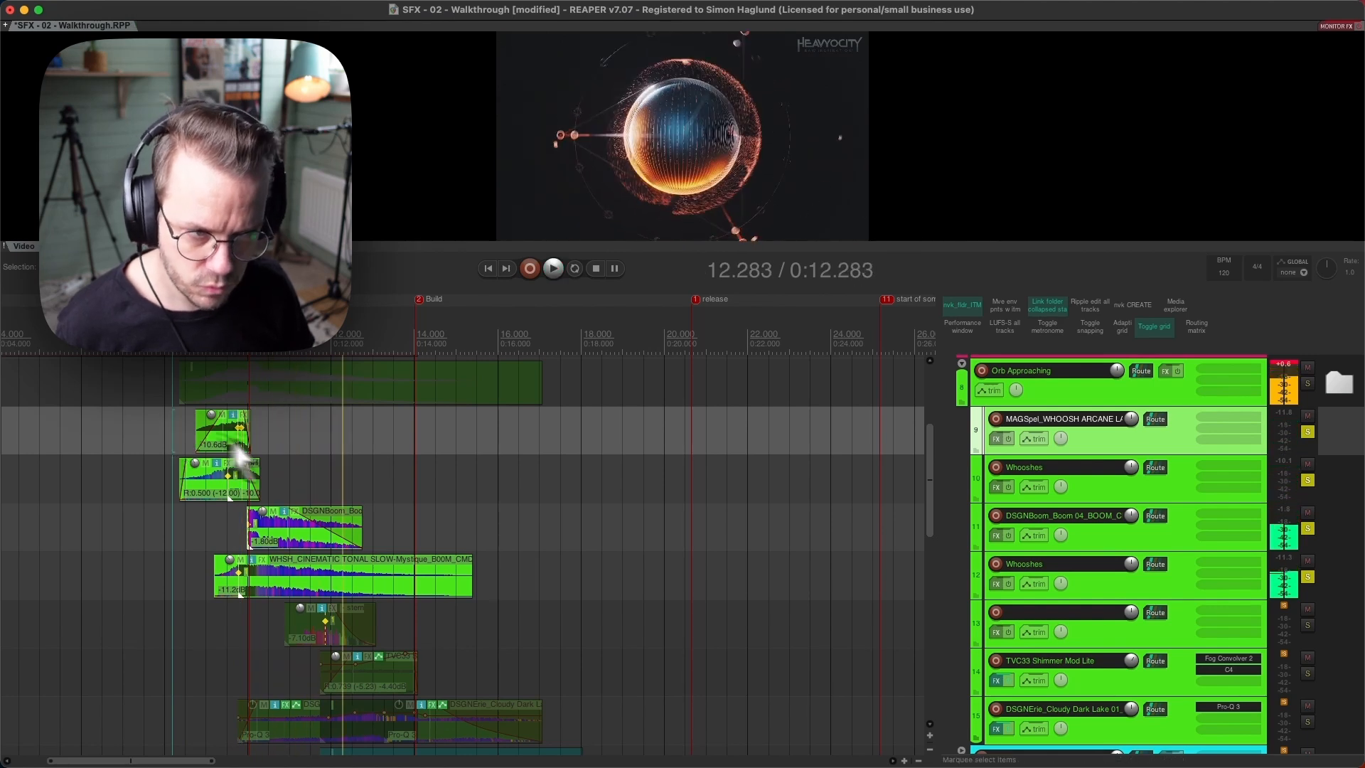
key(space)
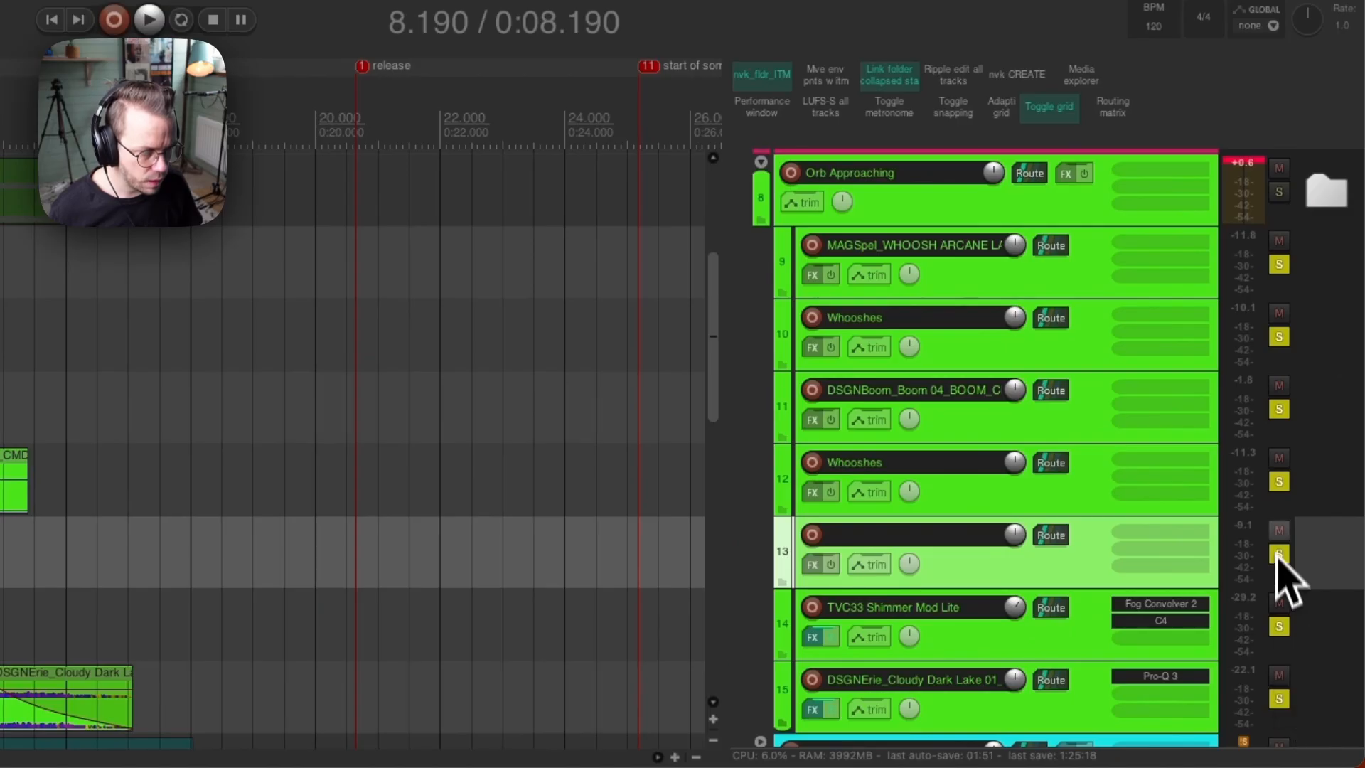
Switch the solo from the whoosh and boom layers to tracks 13 to 15 and play them from about 9.8 seconds.
click(1307, 579)
drag(1278, 487, 1282, 275)
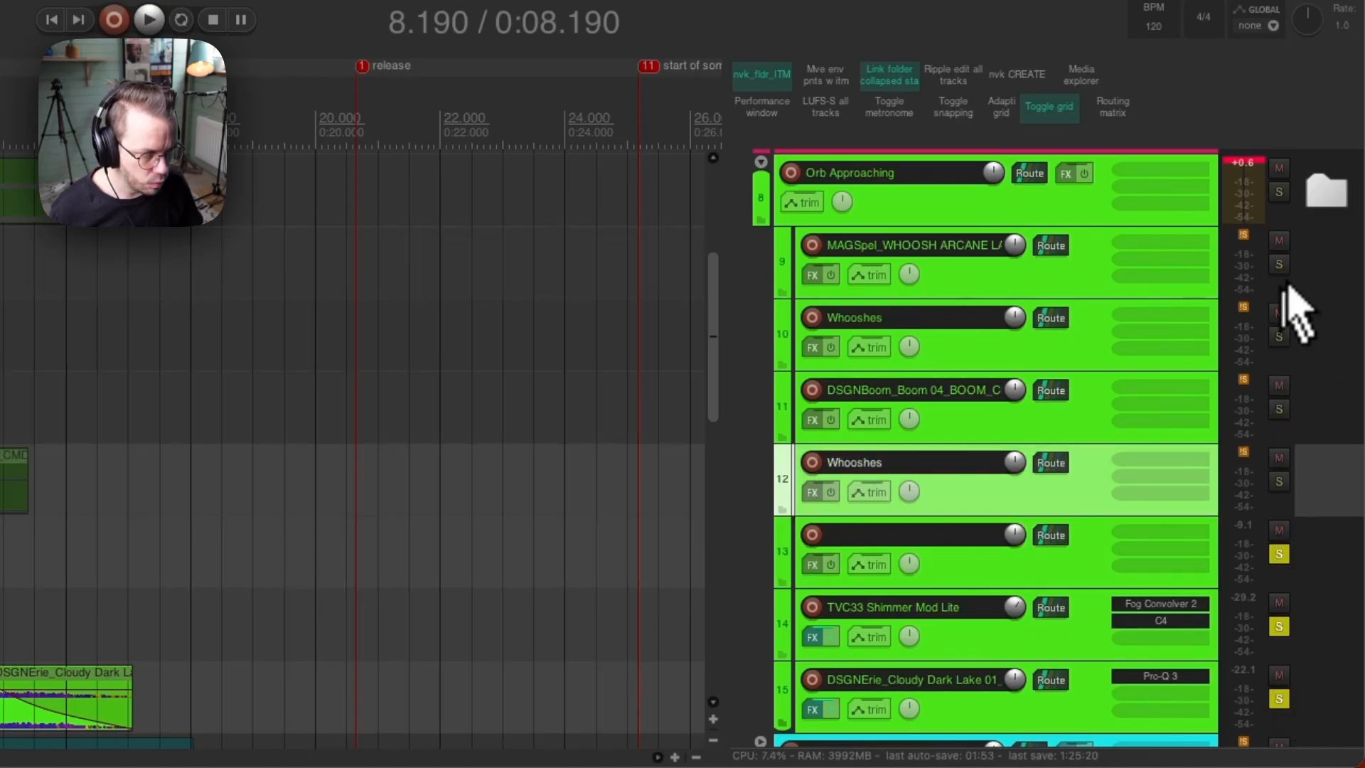
click(262, 650)
key(space)
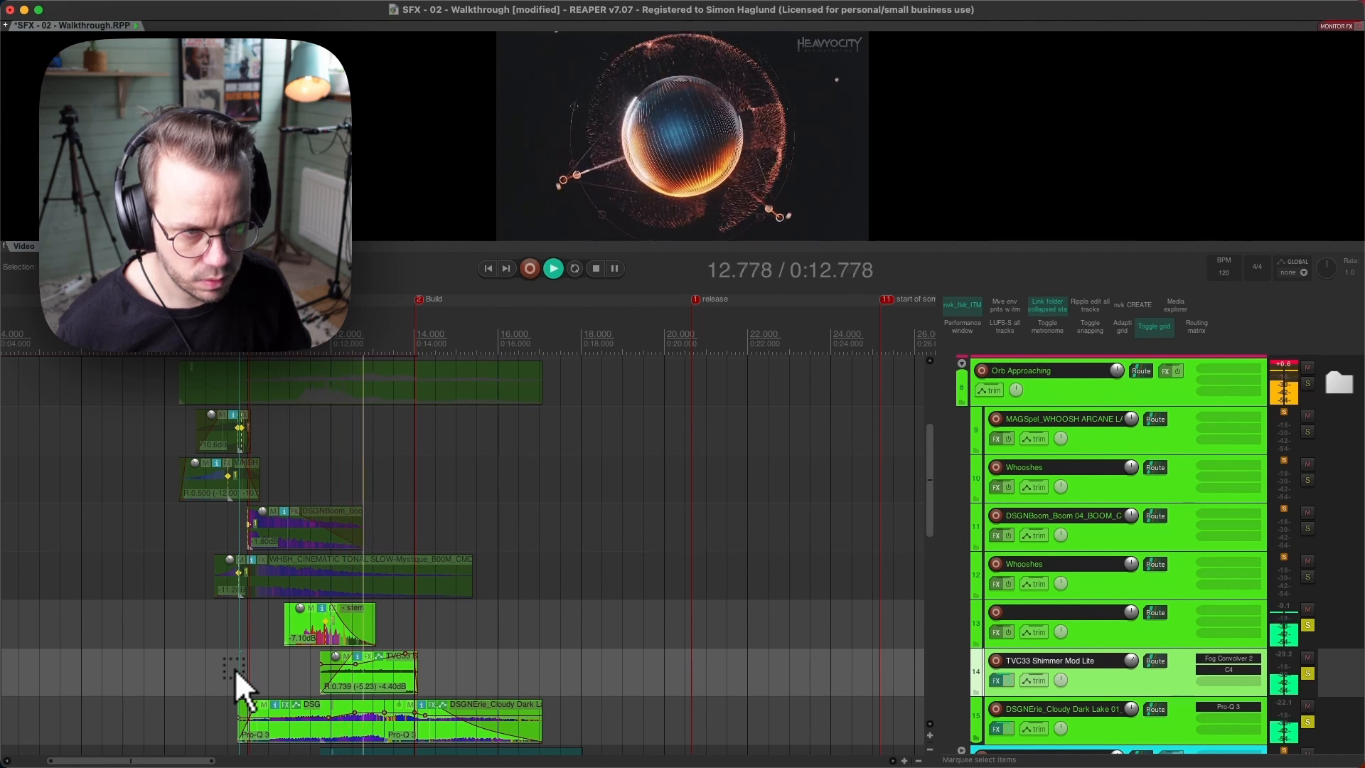
key(space)
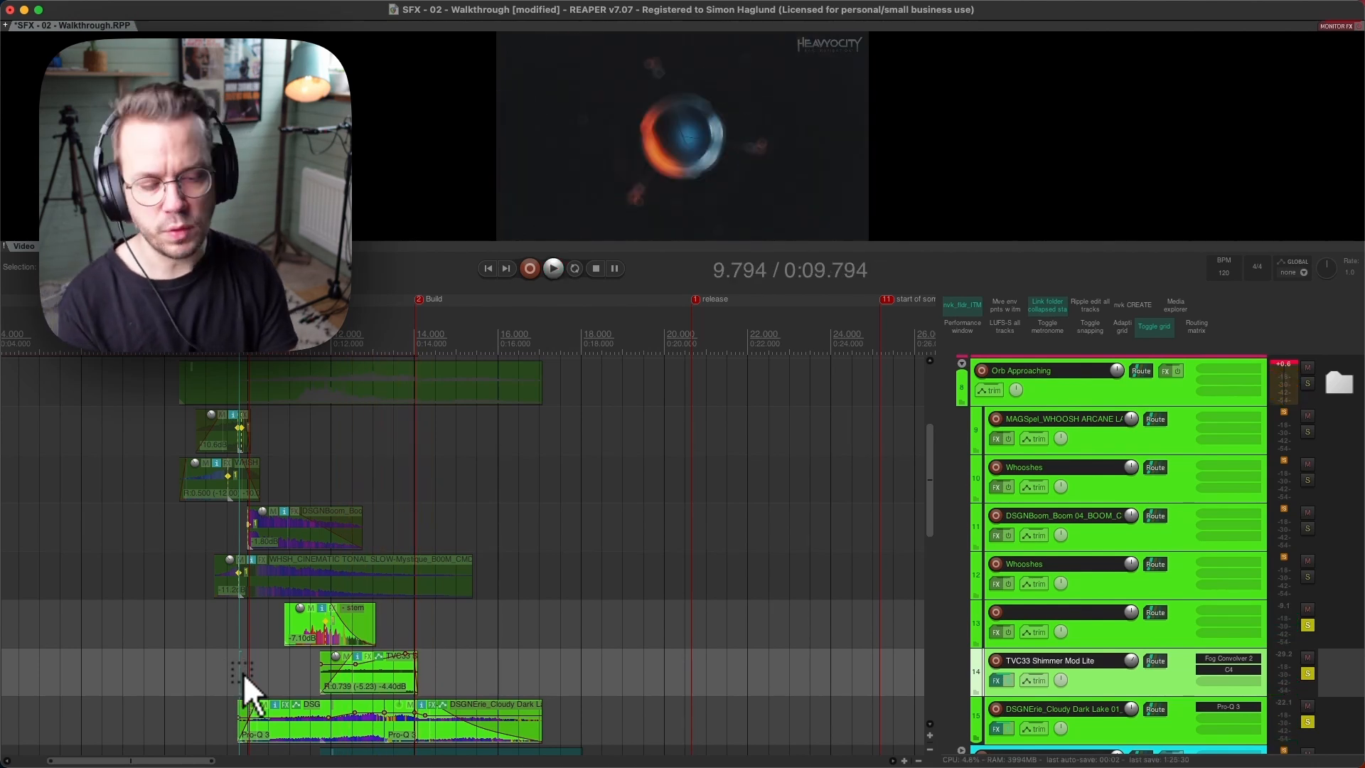
Audition the stem clip on track 13 alone from about 10.6 seconds and the TVC33 Shimmer Mod Lite layer alone from about 11.3 seconds.
click(275, 638)
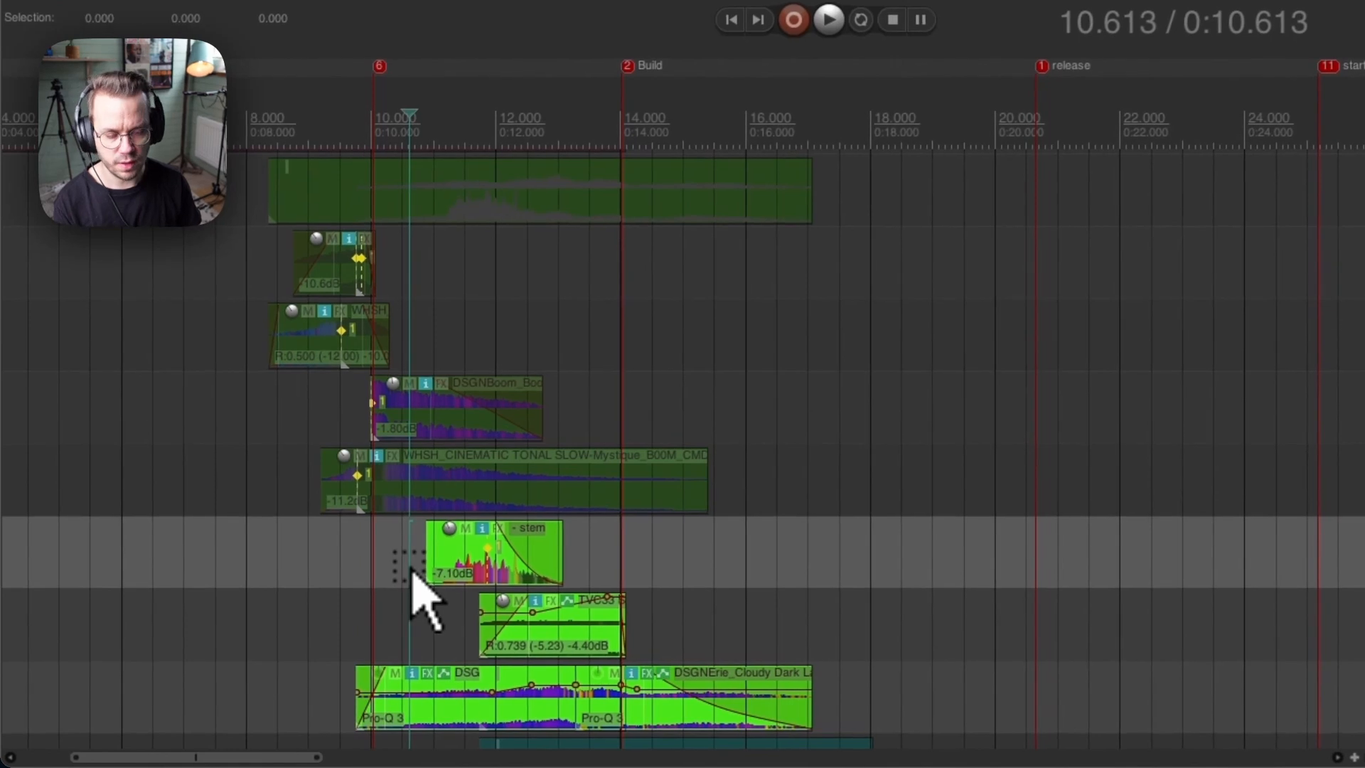
key(space)
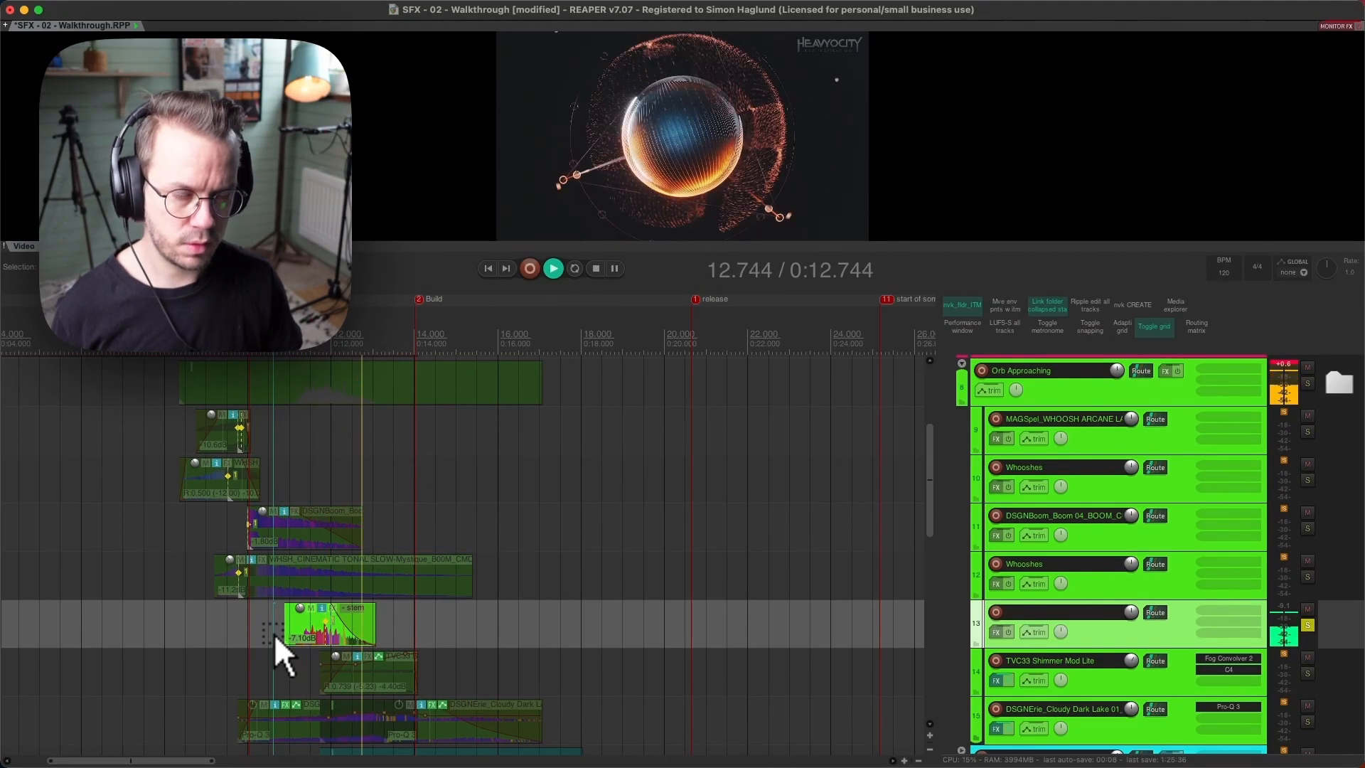
key(space)
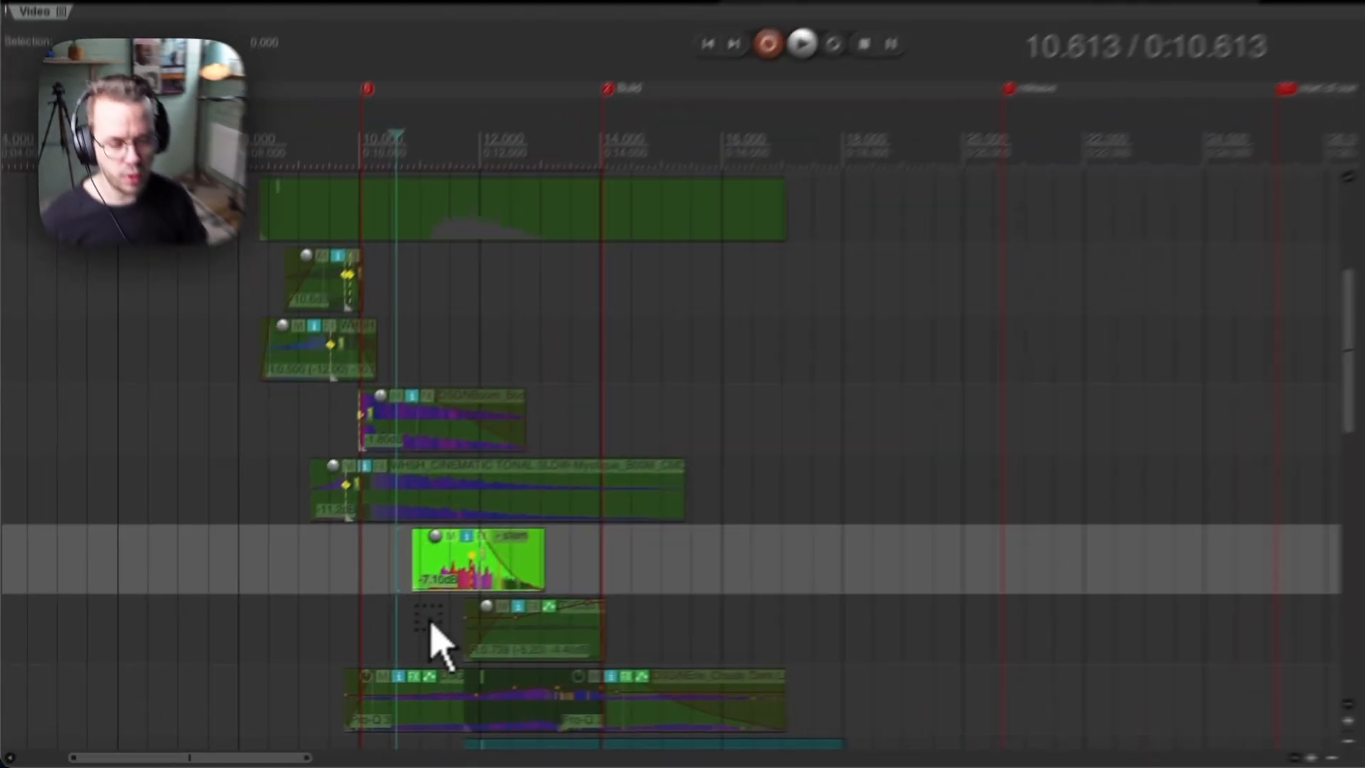
click(302, 675)
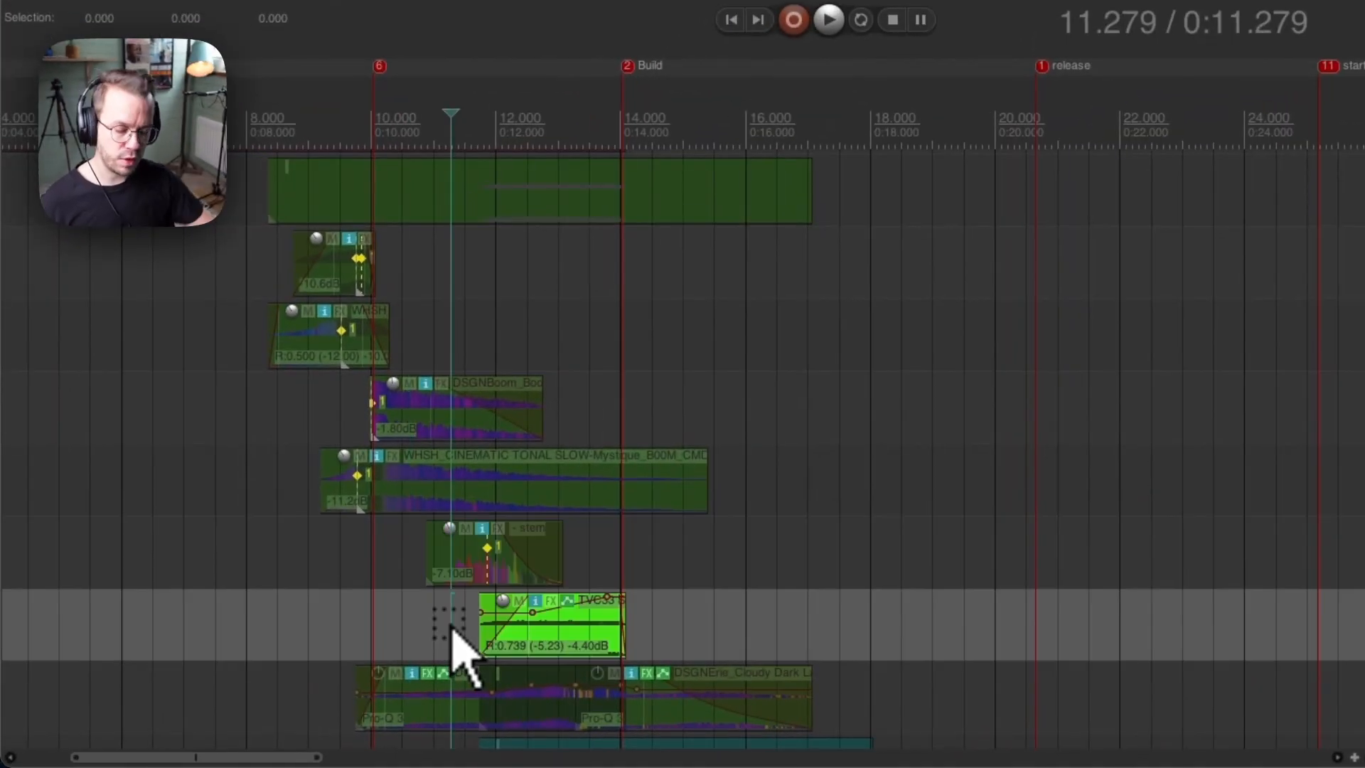
key(space)
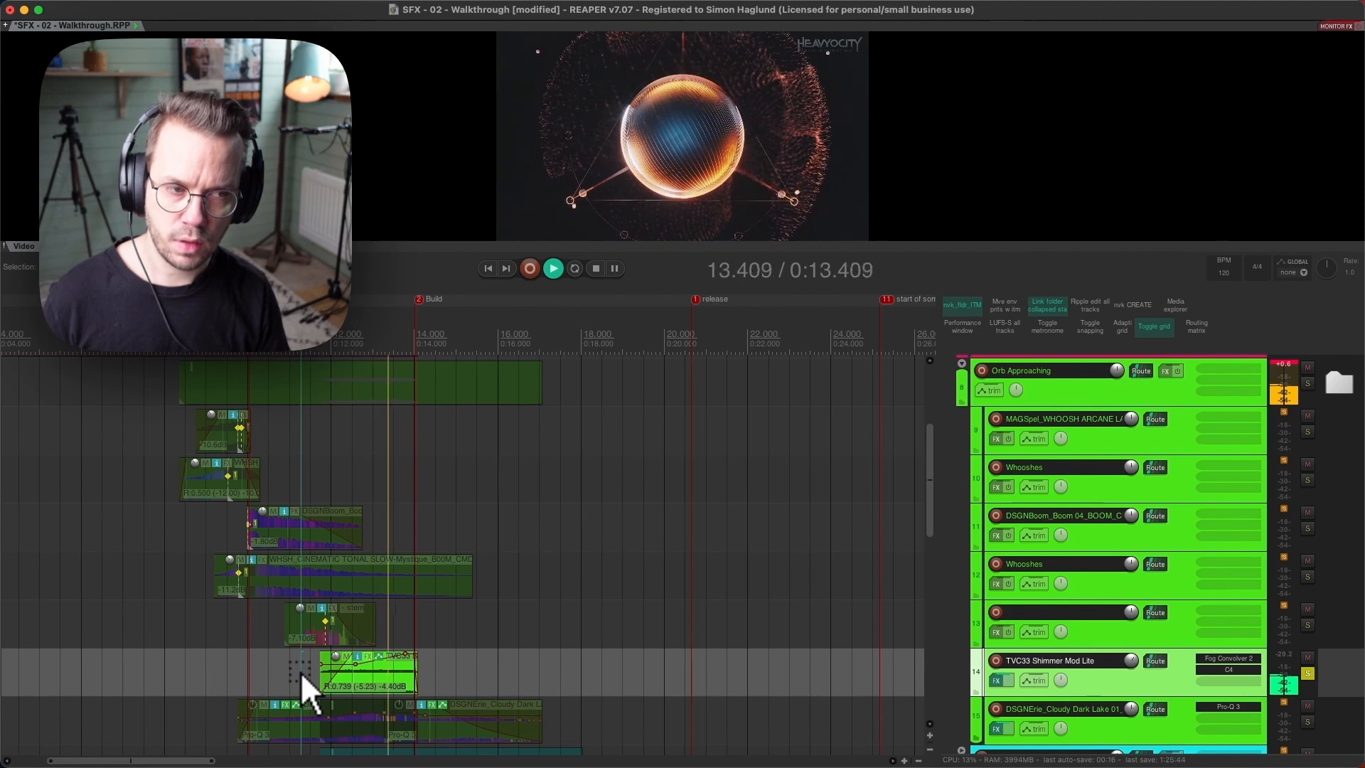
key(space)
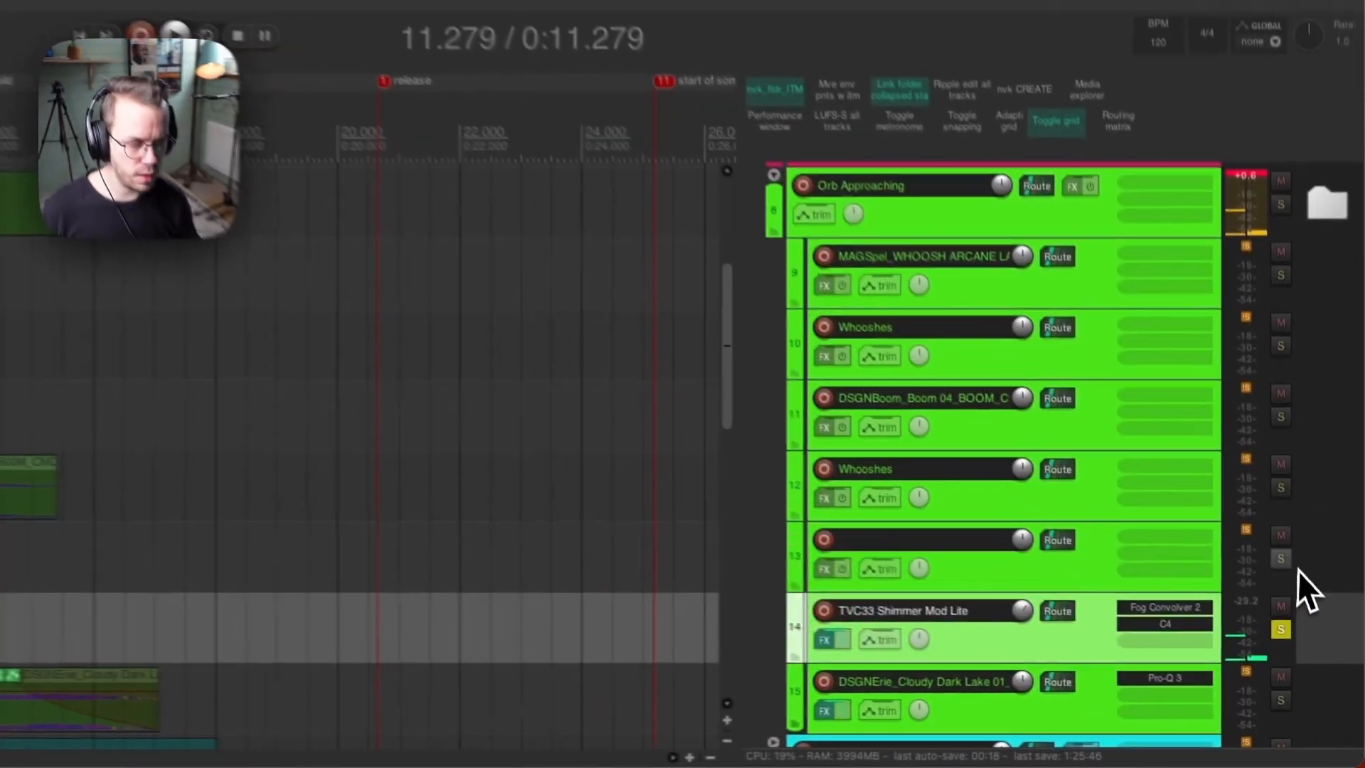
Solo the track 13 stem together with the TVC33 Shimmer Mod Lite layer and play both from about 10.6 seconds.
click(1282, 560)
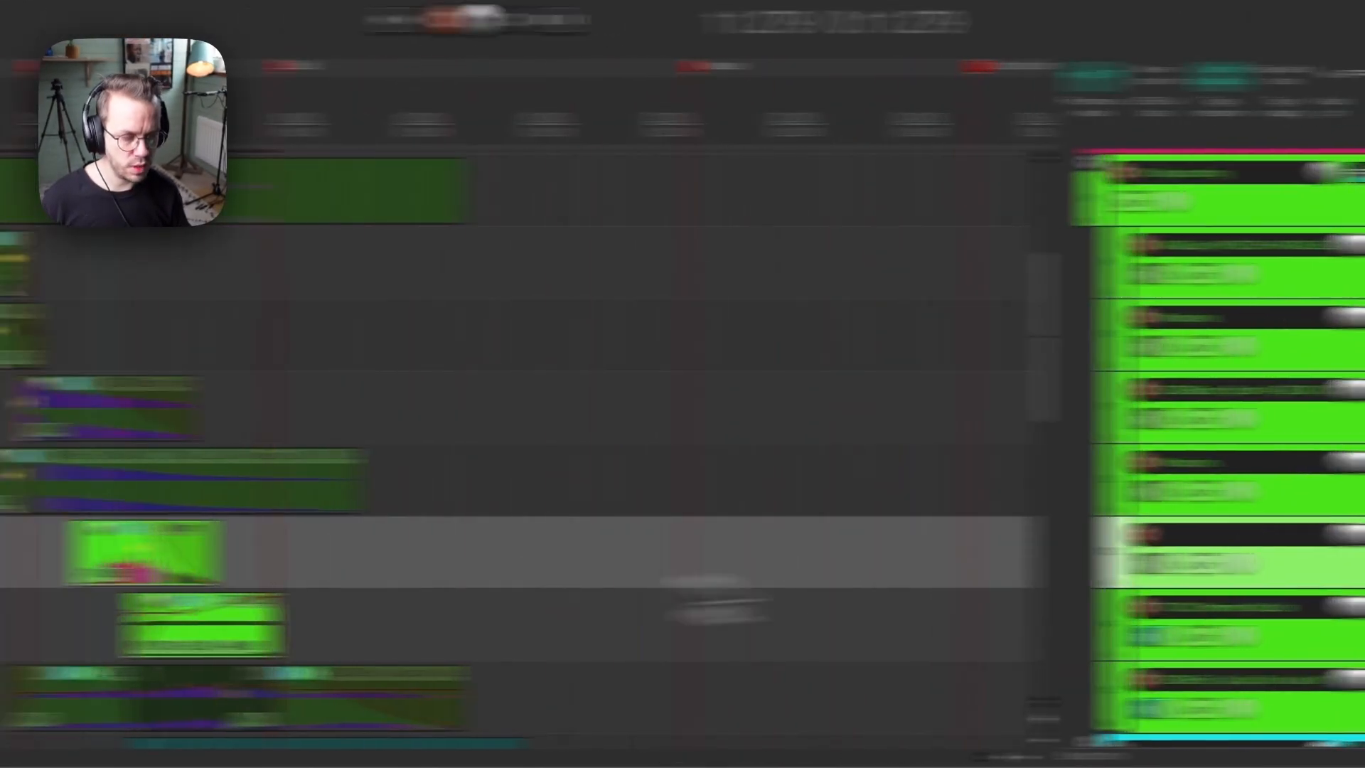
click(411, 570)
key(space)
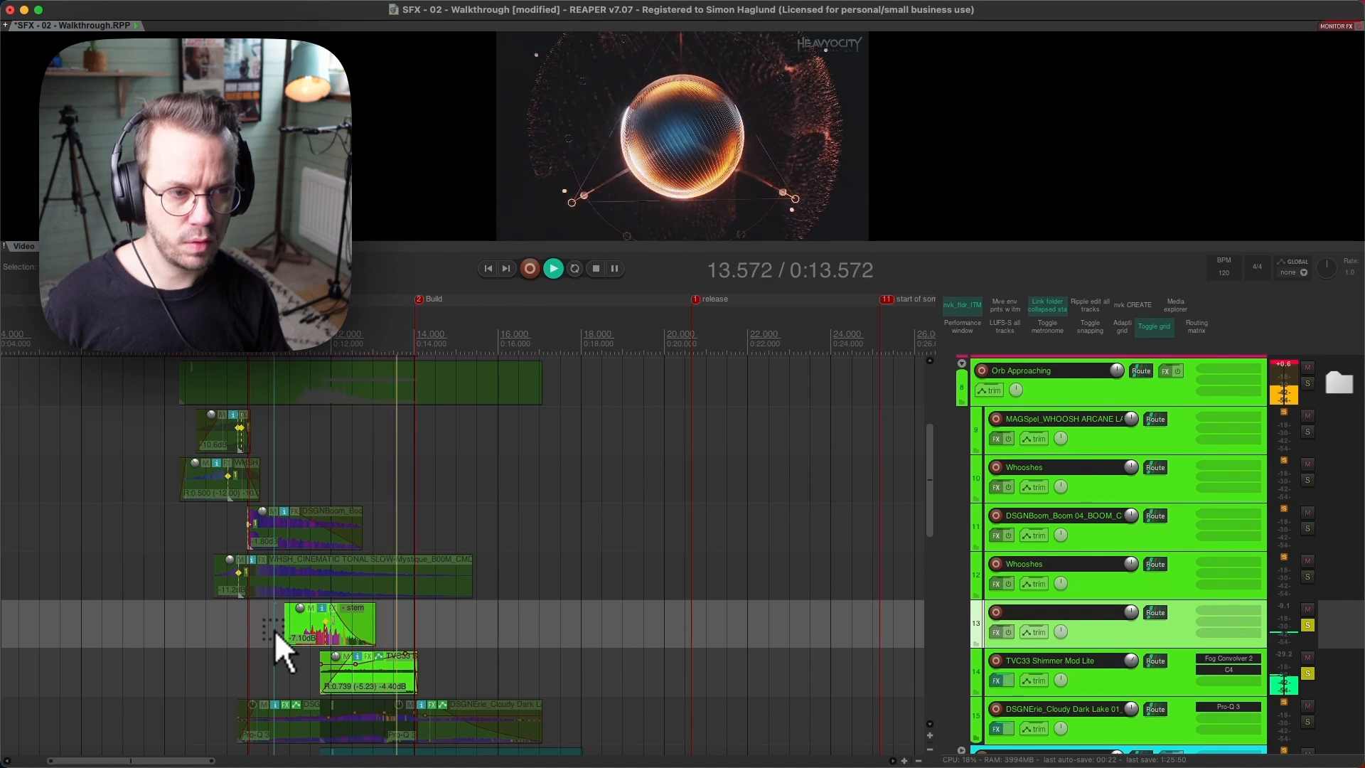
key(space)
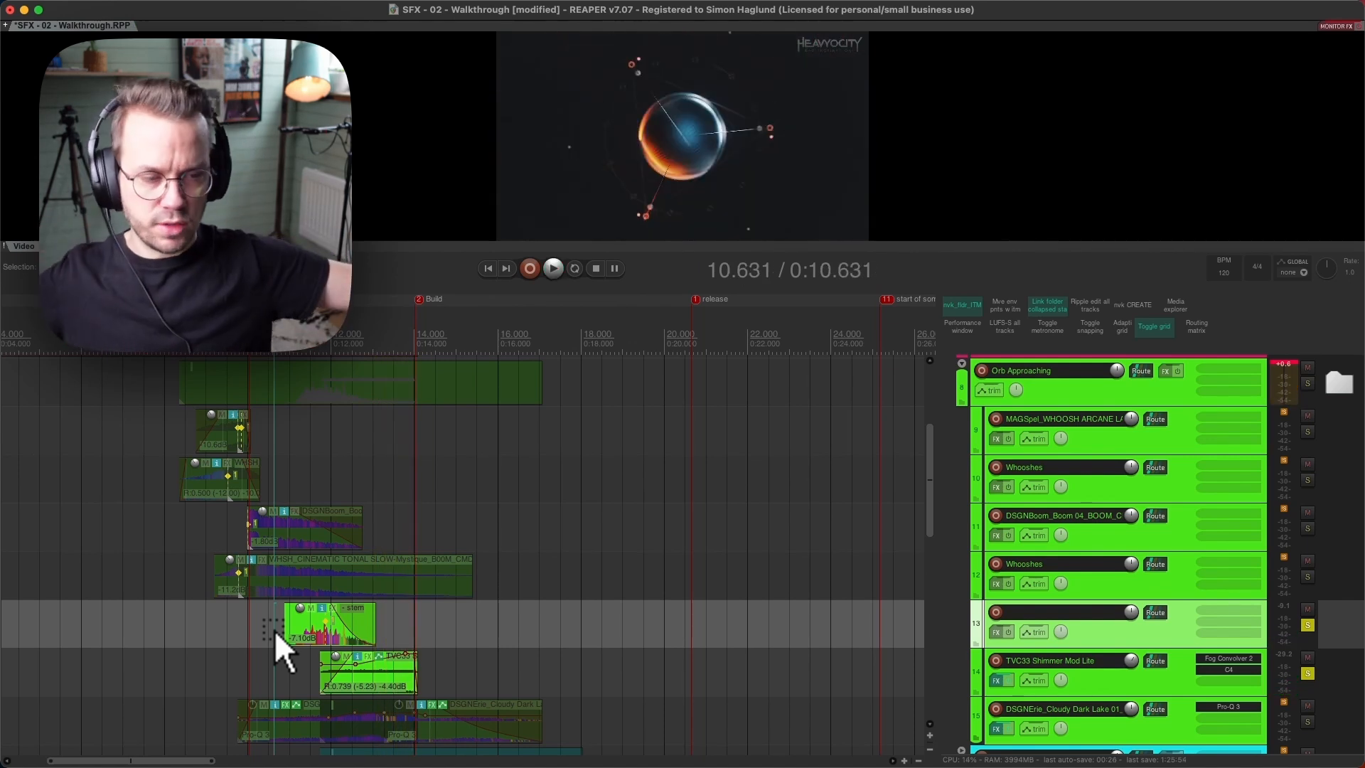
Audition the DSGNErie_Cloudy Dark Lake 01 layer alone from about 9.5 seconds, and replay the whole Orb Approaching folder from just before its start.
click(227, 717)
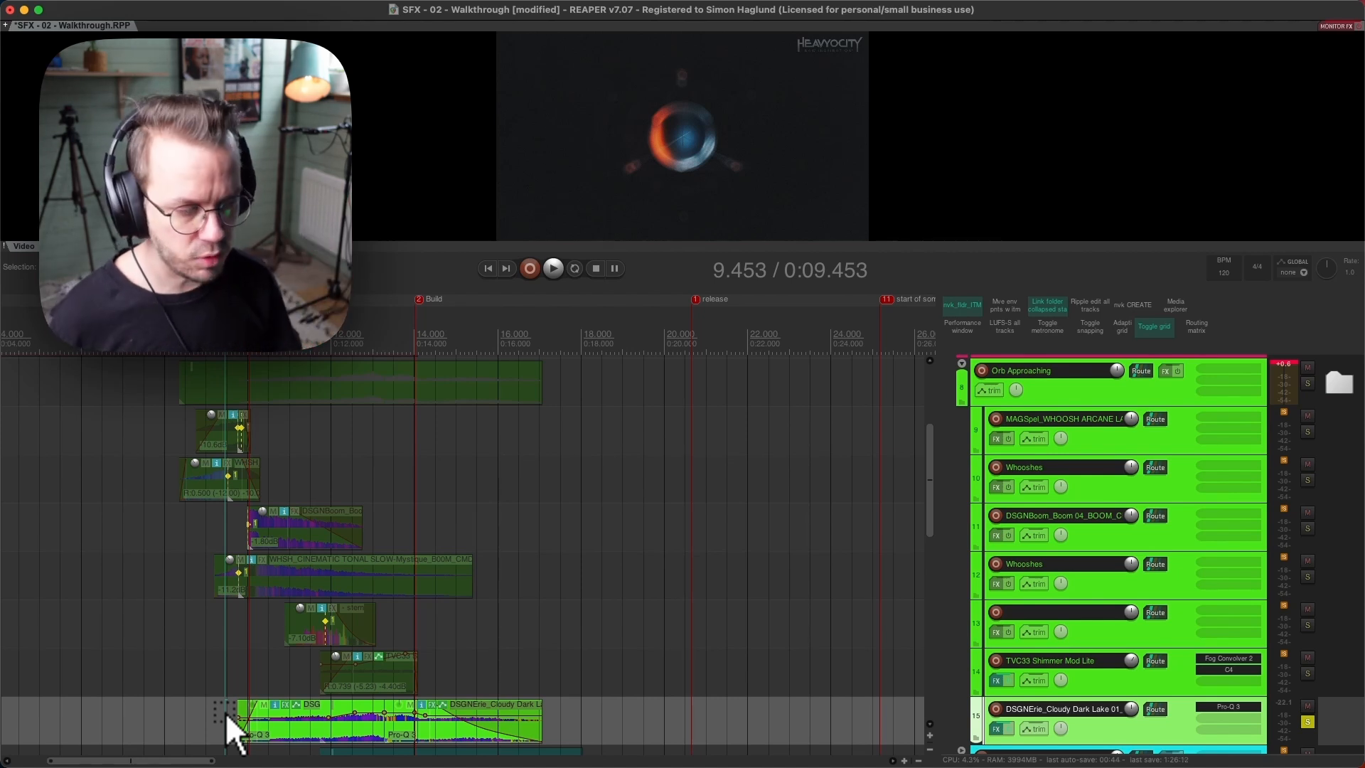
key(space)
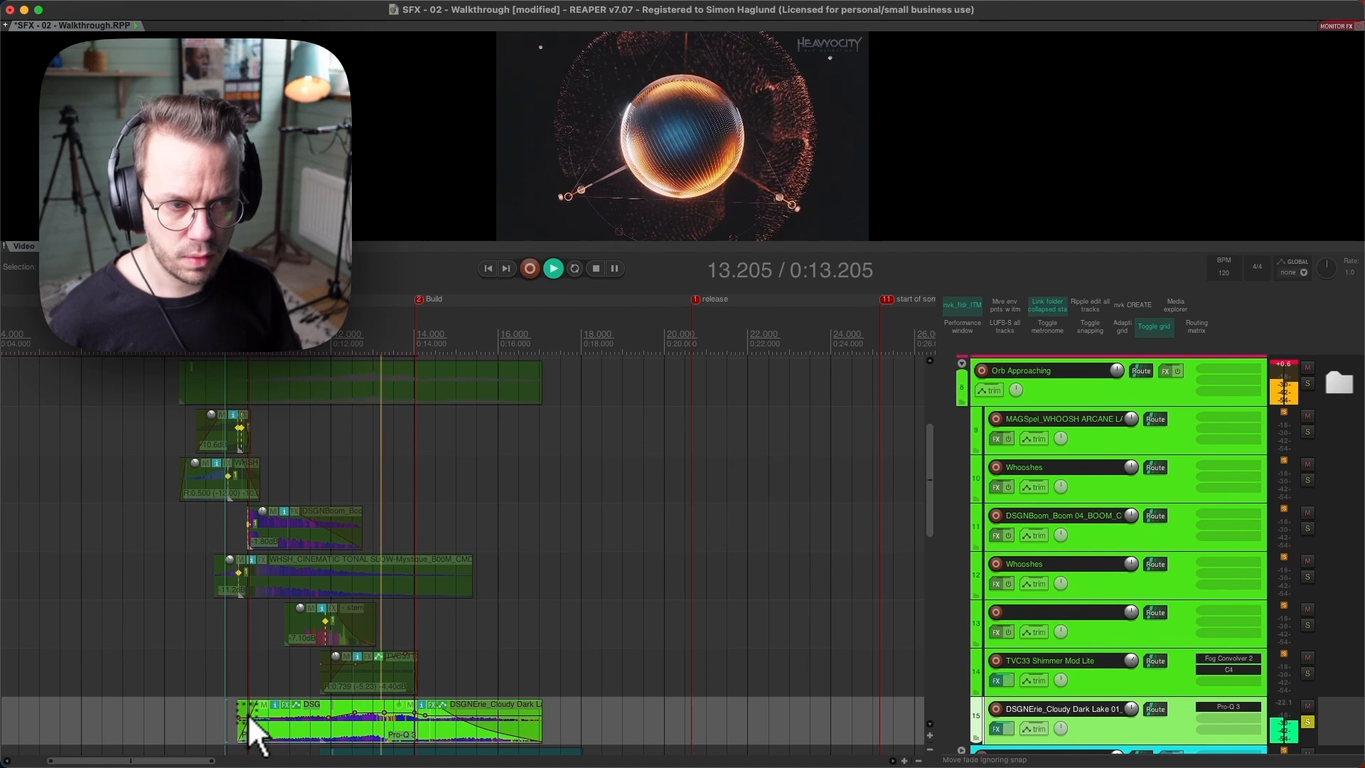
key(space)
click(164, 375)
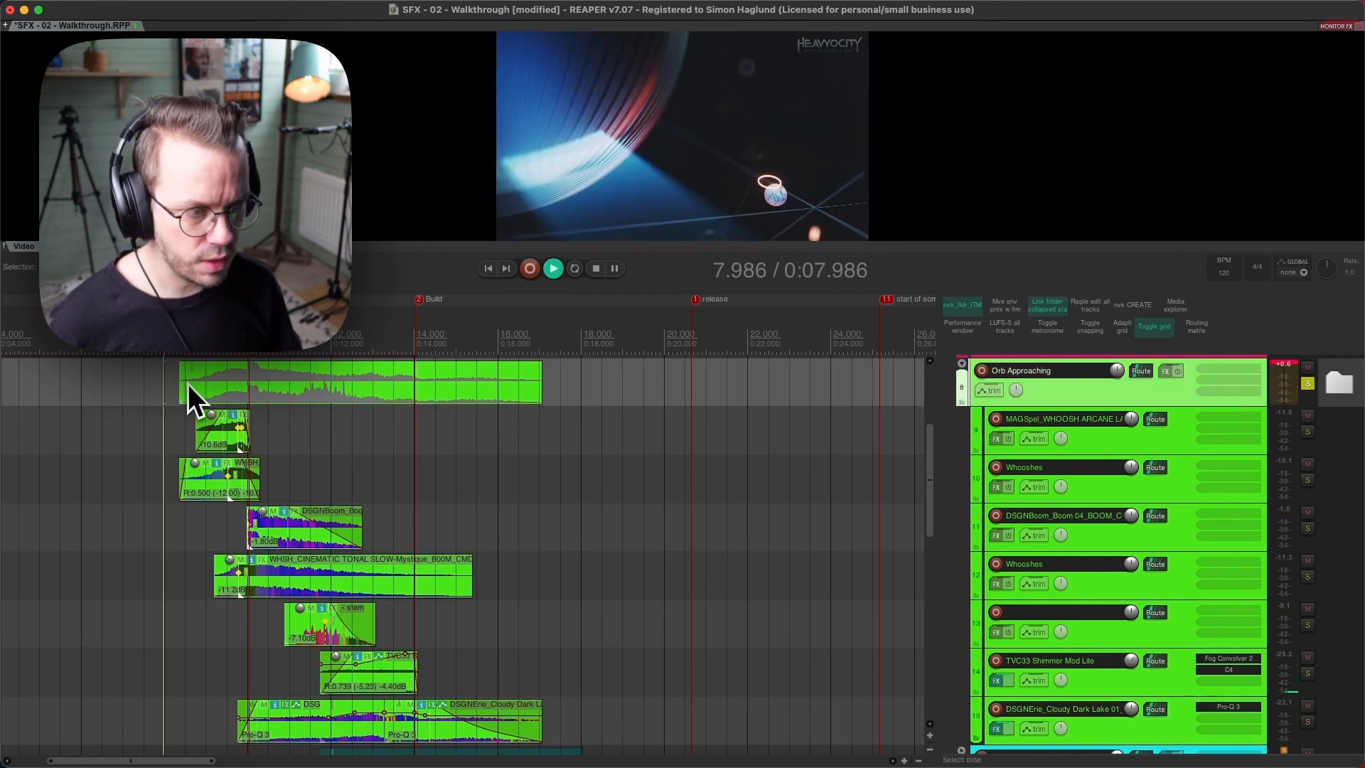
key(space)
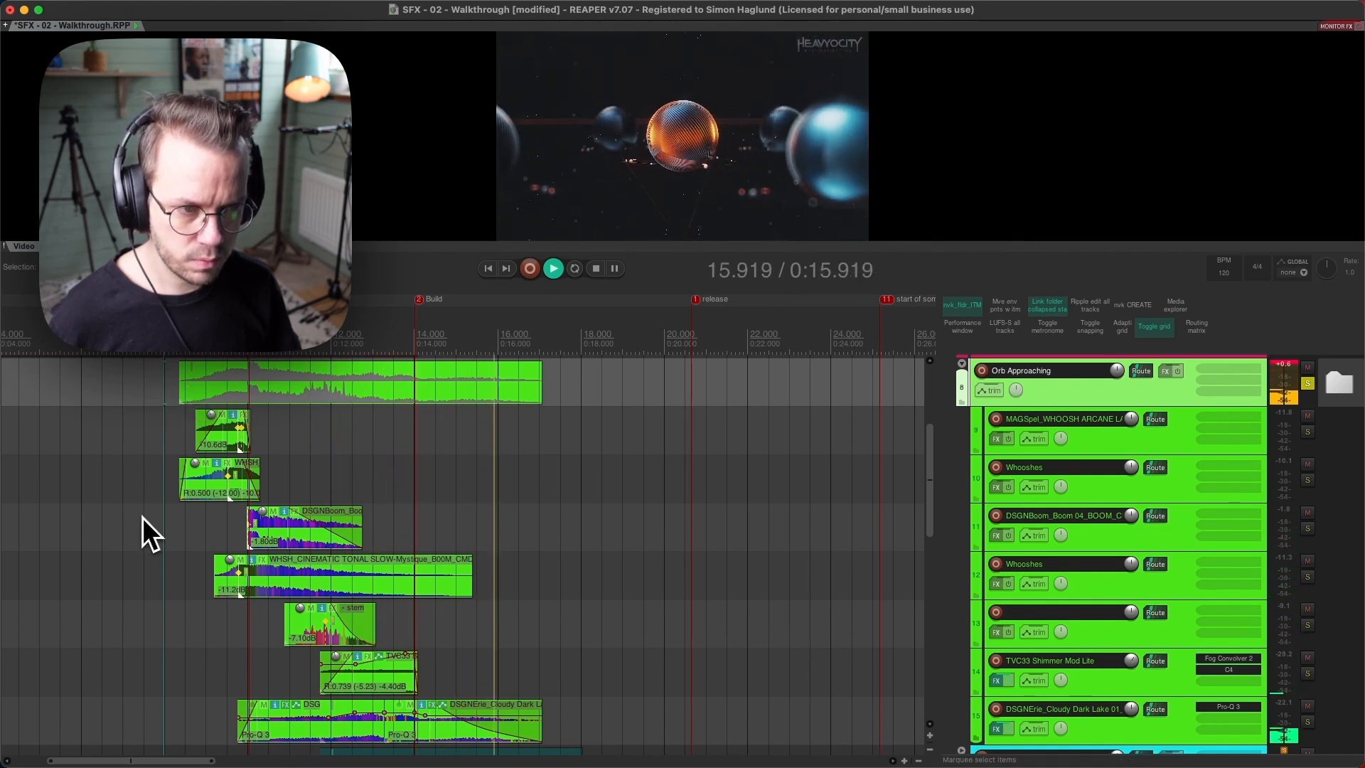
Stop playback and examine how the Orb Approaching layers line up around the marker at 10 seconds, including the stem clip on track 13.
key(space)
scroll(491, 512, down, 1)
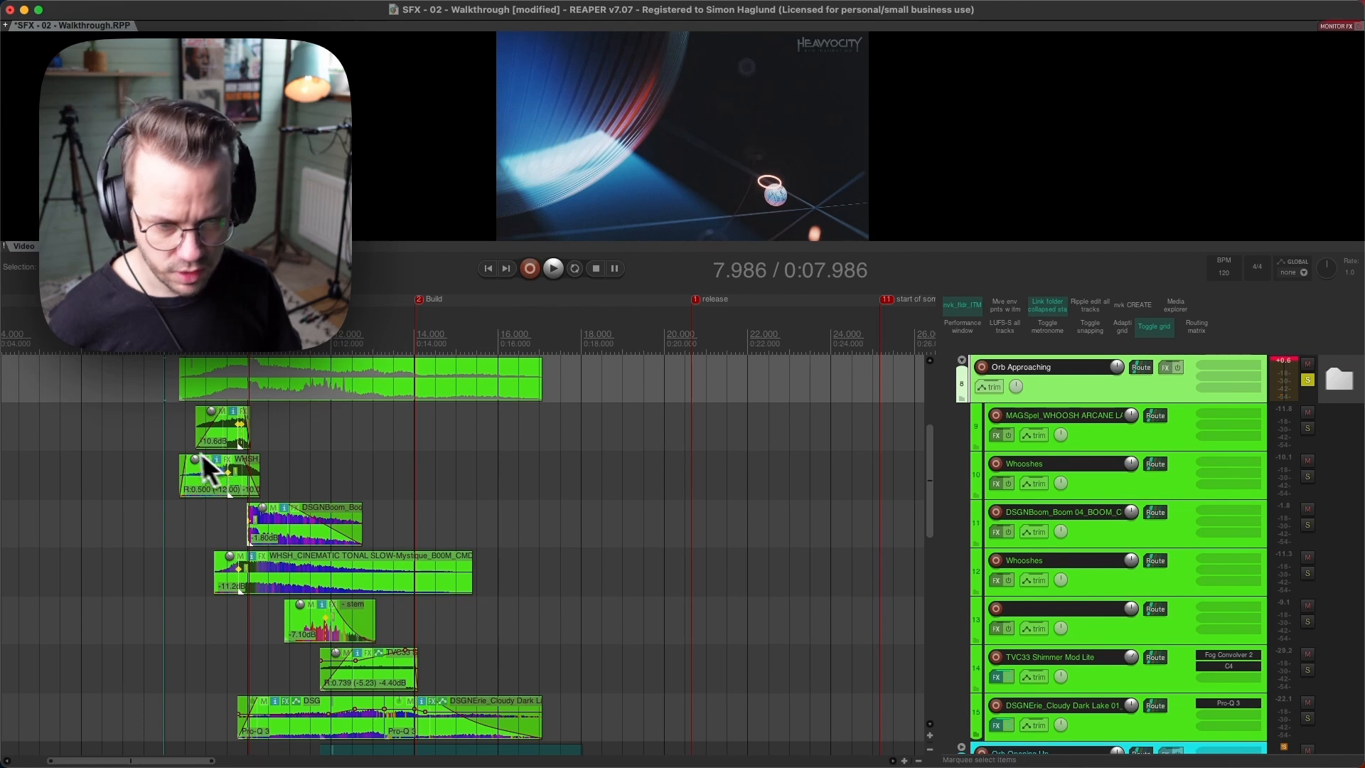
scroll(179, 544, down, 2)
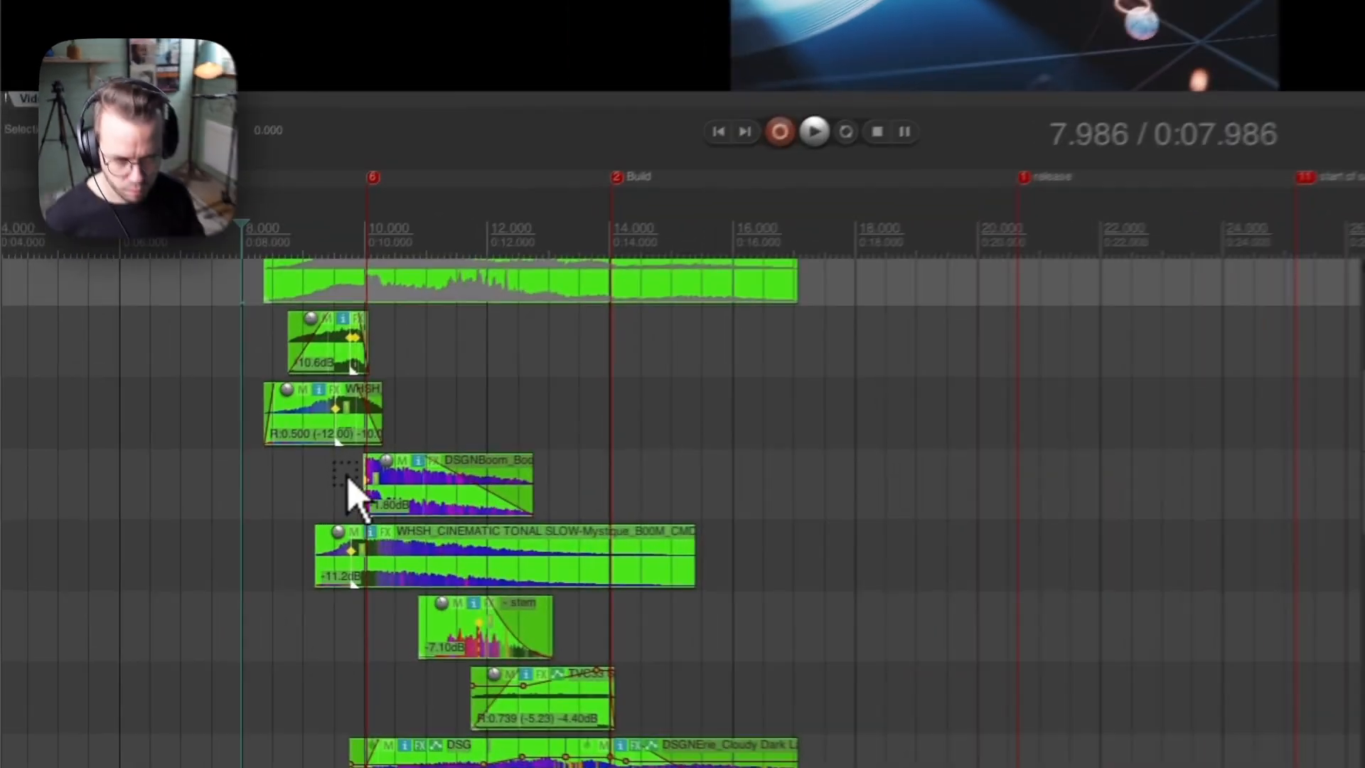
click(236, 505)
scroll(362, 551, down, 2)
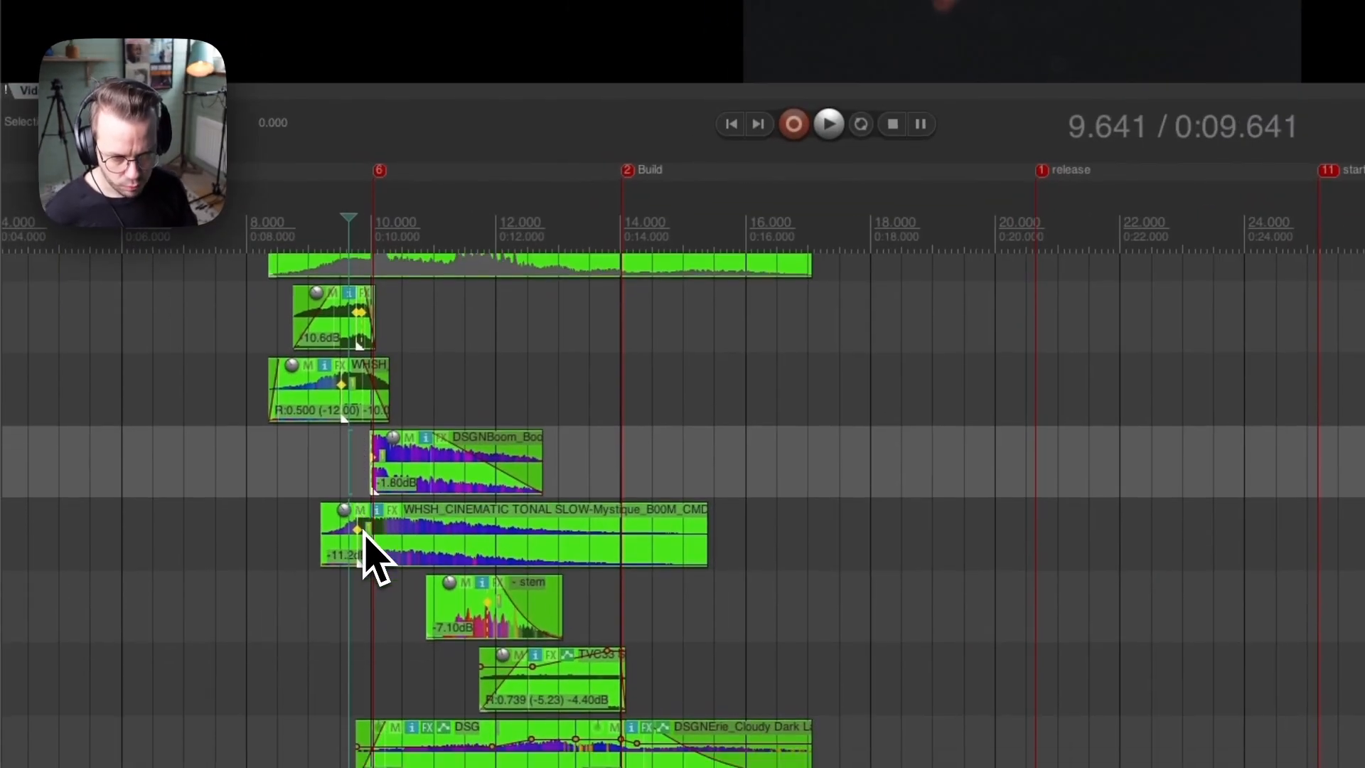
scroll(284, 213, up, 5)
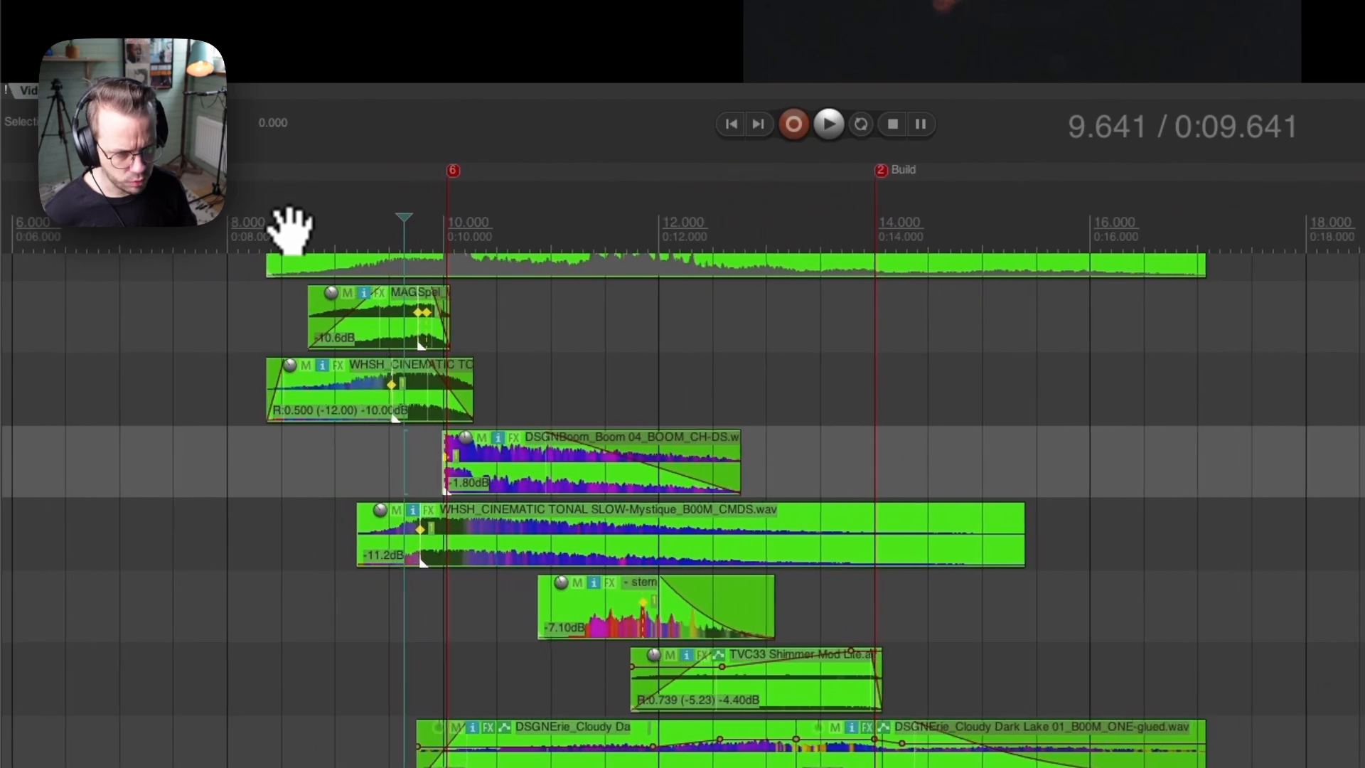
click(625, 623)
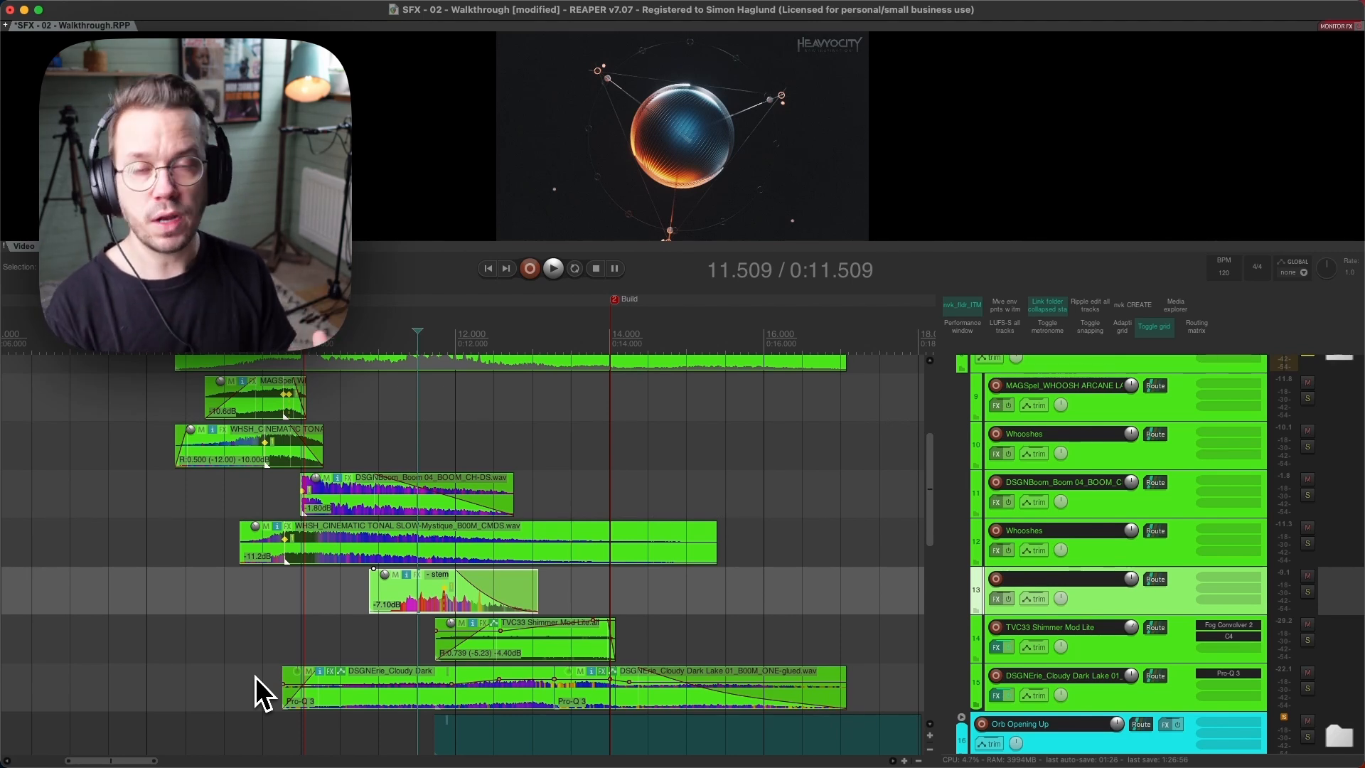
scroll(1068, 719, up, 1)
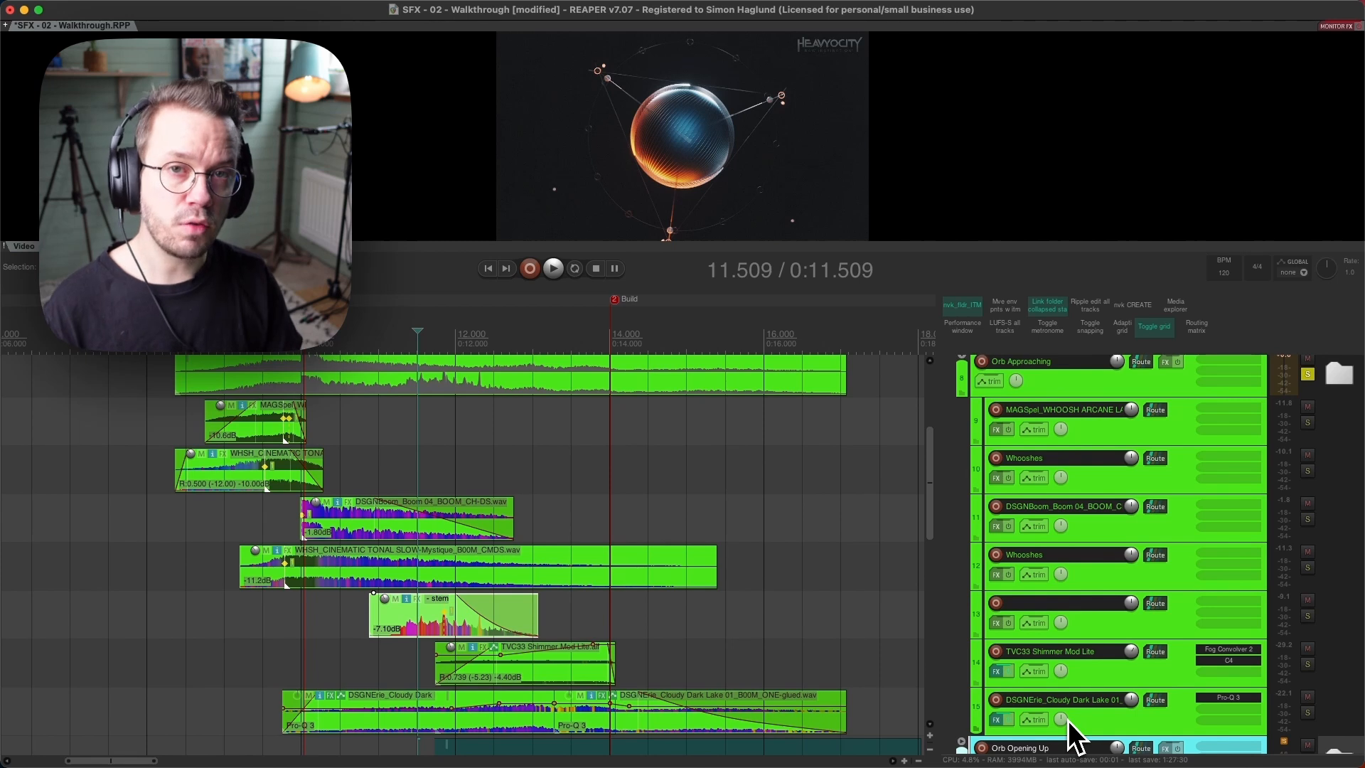
Solo the Orb Opening Up folder and play it from about 11.6 seconds.
scroll(1068, 720, down, 3)
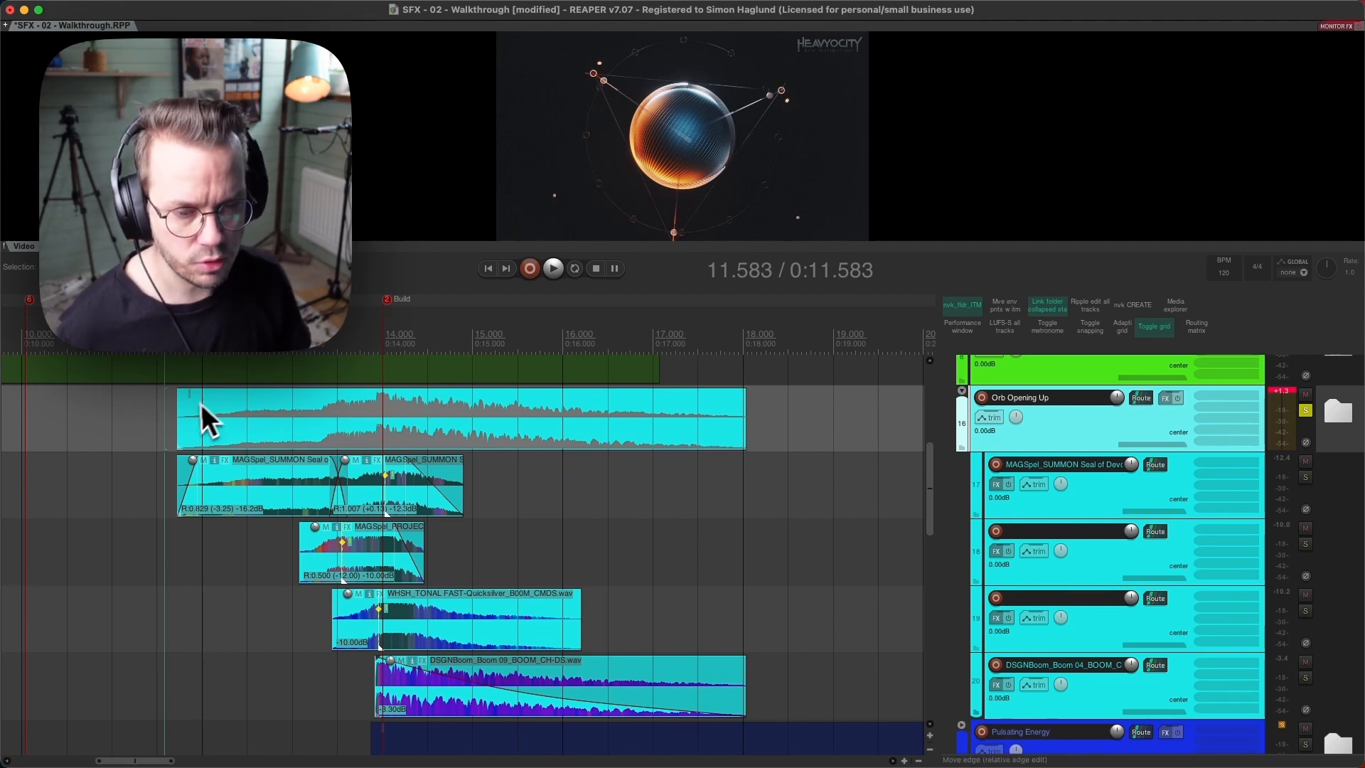
key(space)
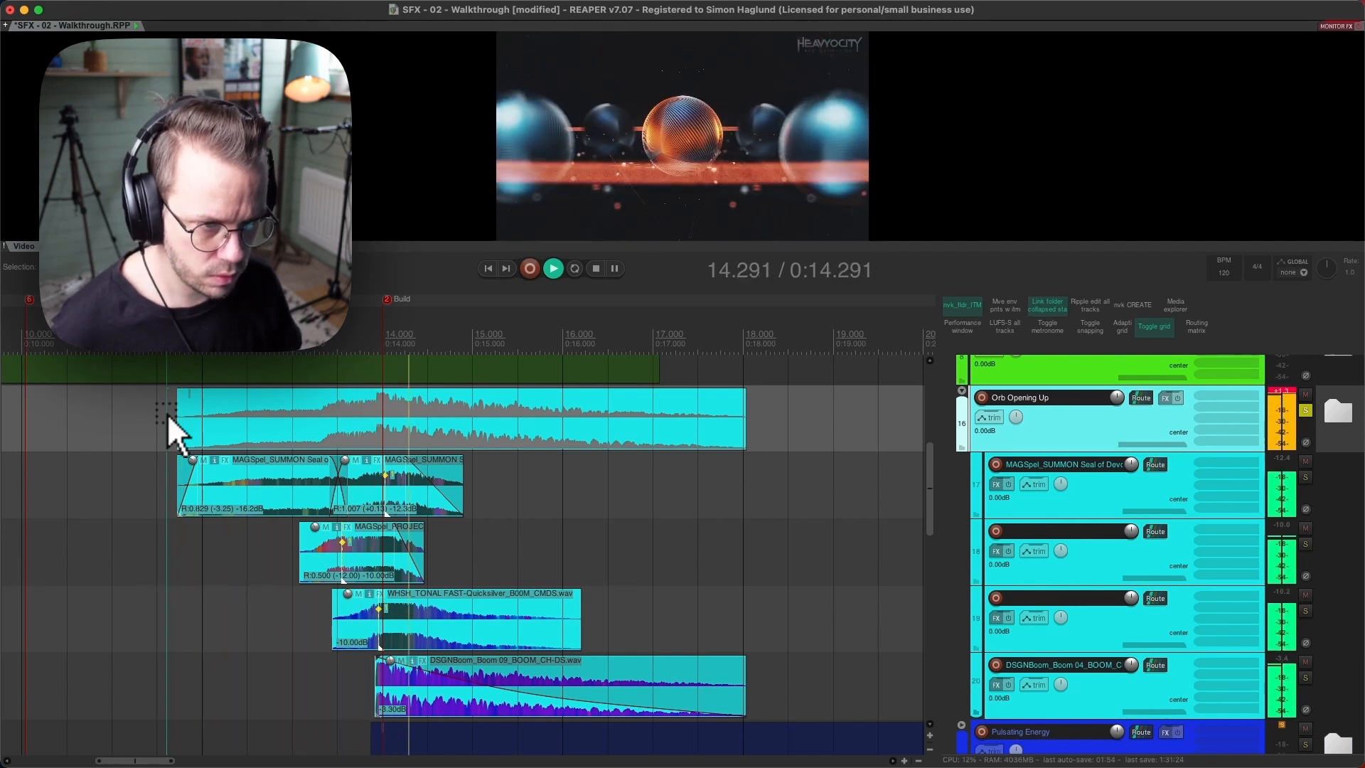
key(space)
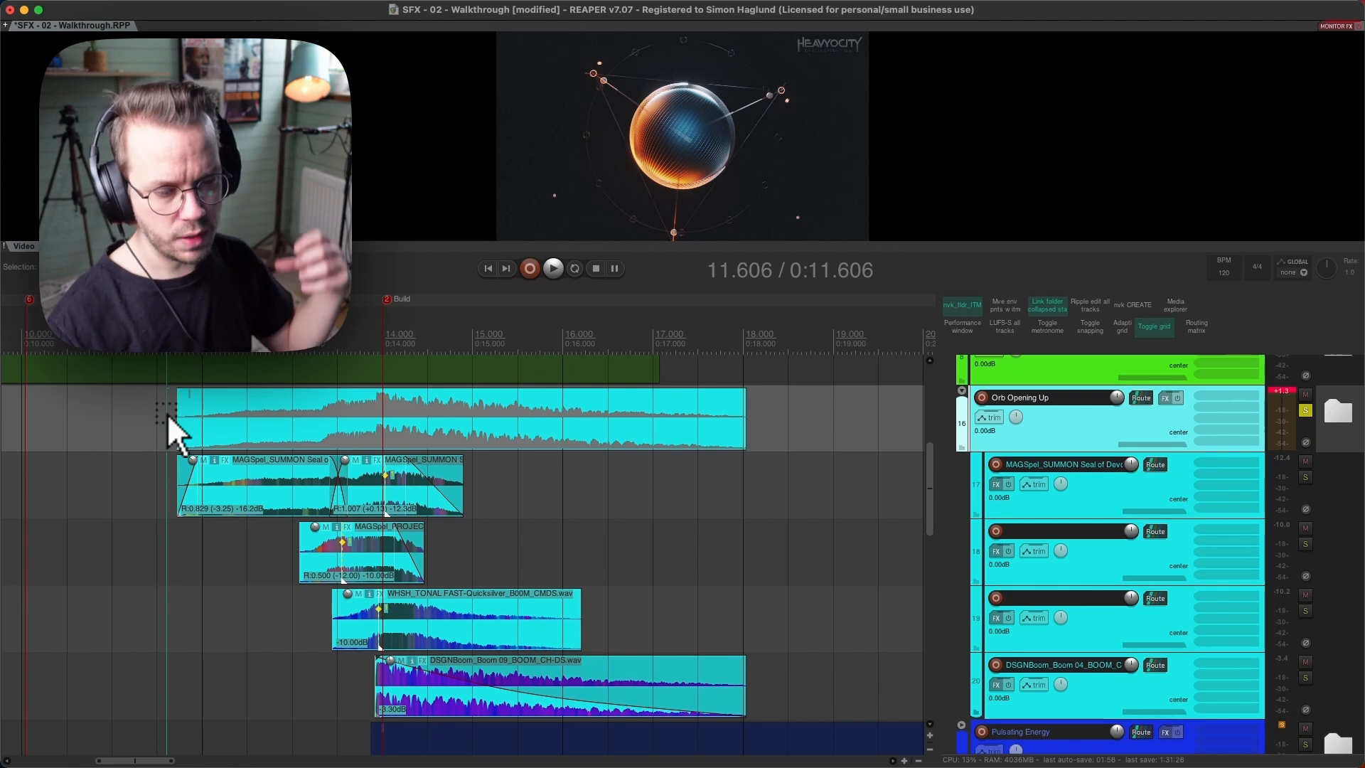
Solo the MAGSpel_SUMMON Seal layer from about 11.6 seconds and examine its two overlapping clips against the Orb Approaching folder.
click(177, 480)
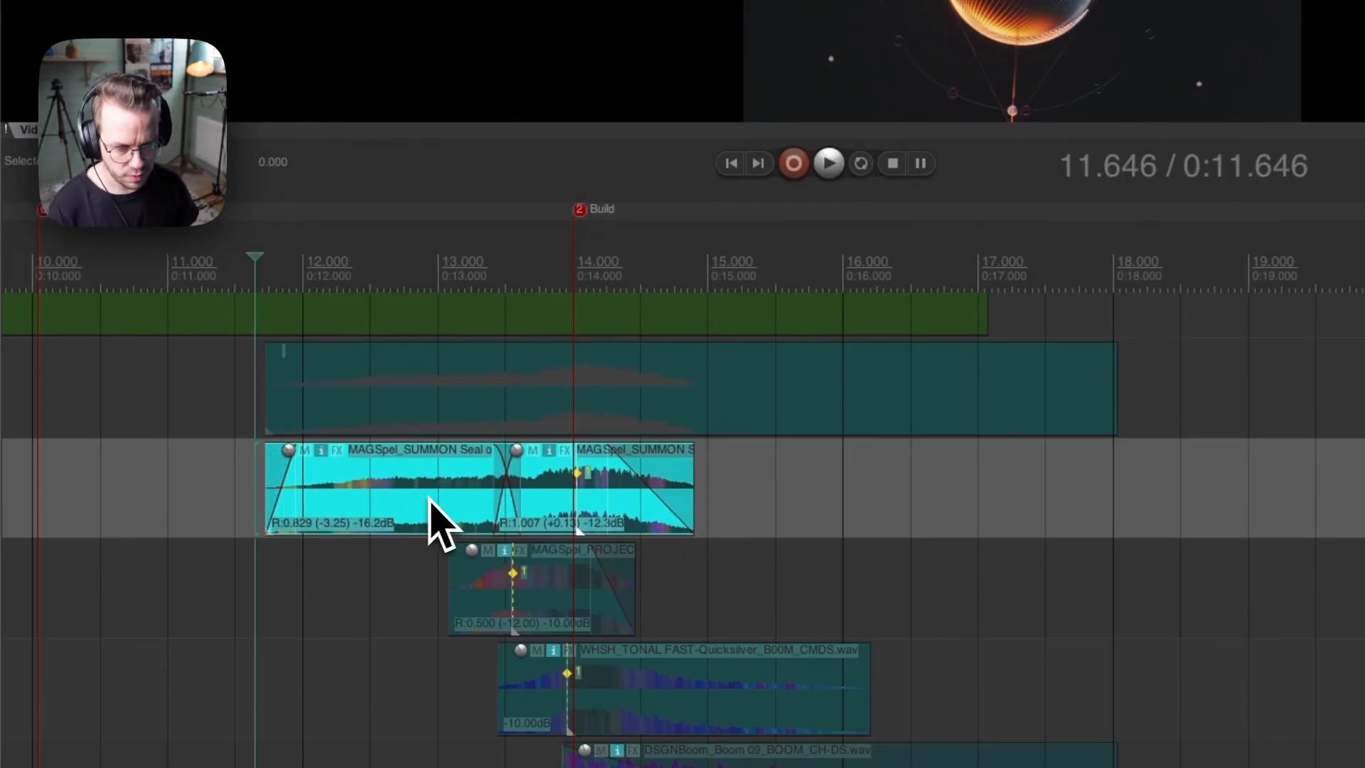
scroll(420, 498, down, 2)
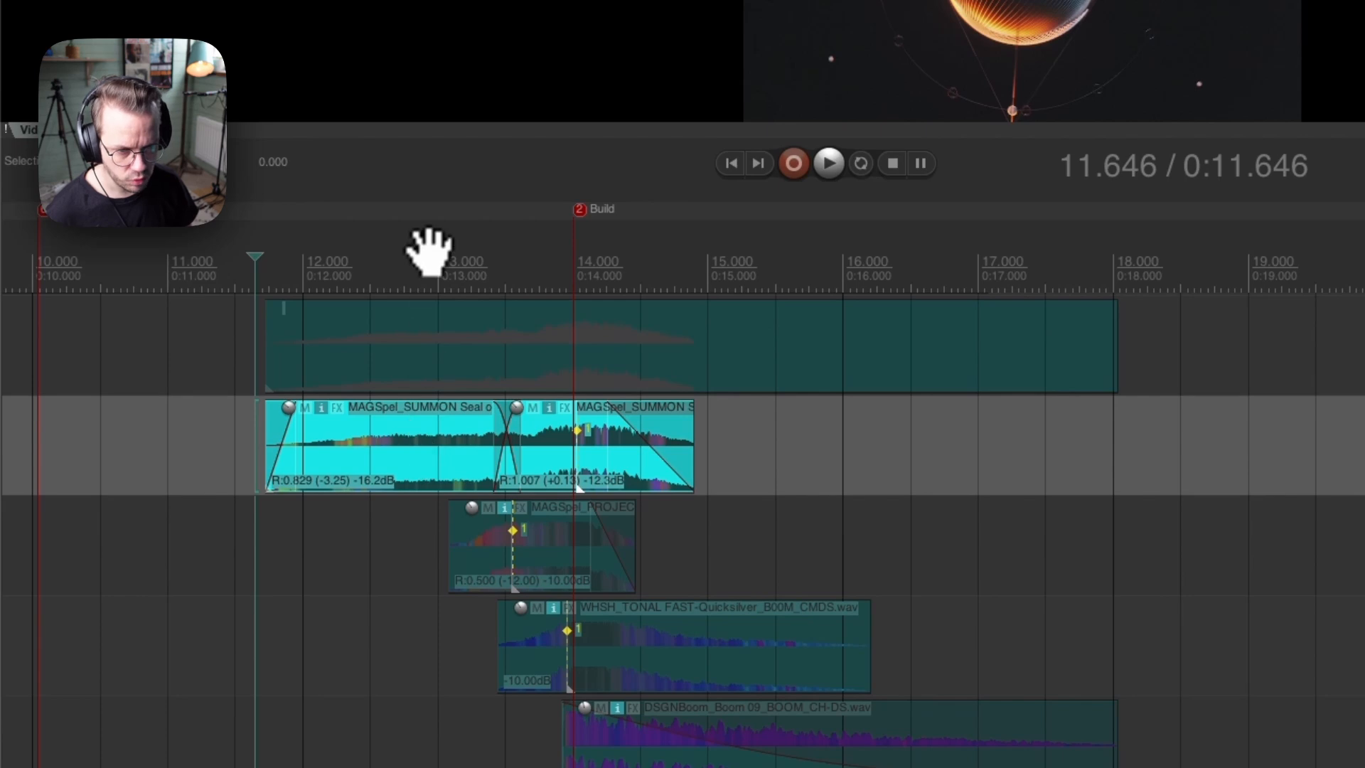
drag(437, 242, 522, 573)
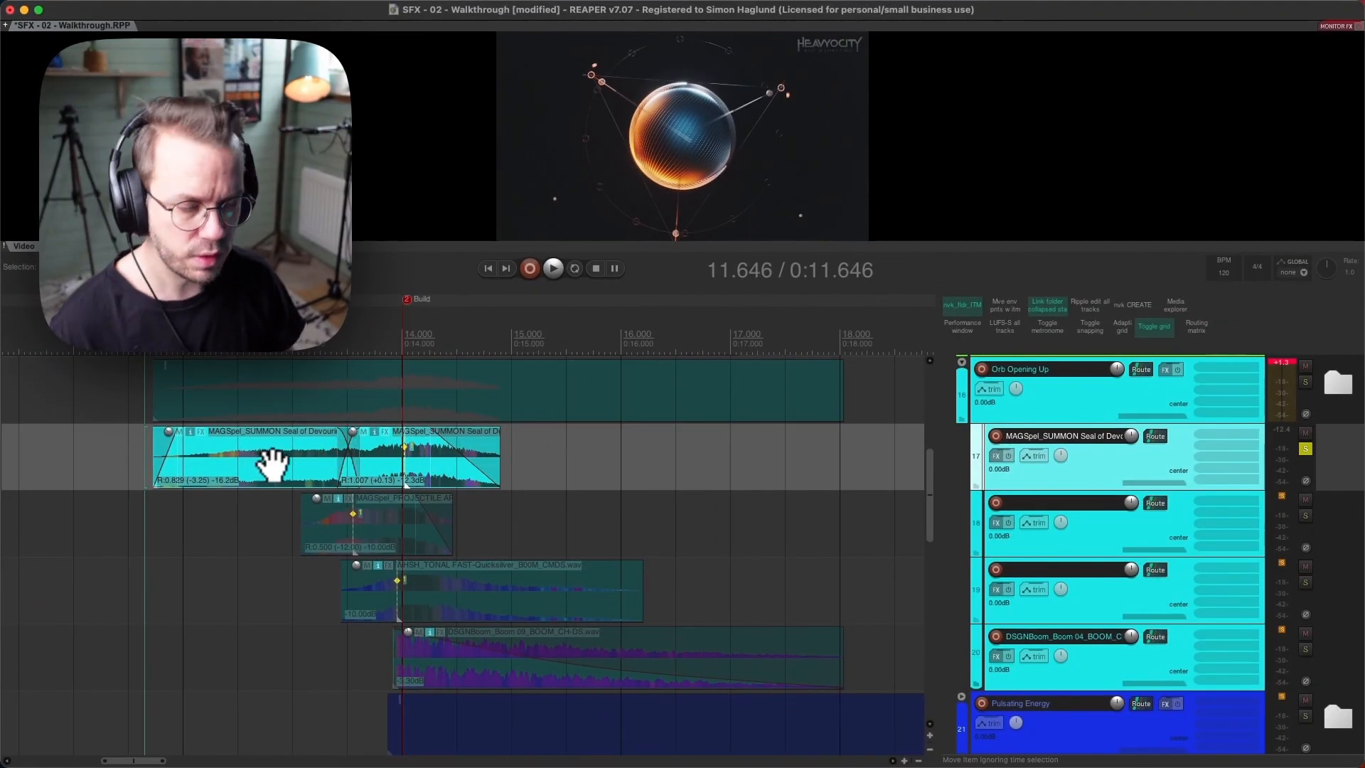
scroll(227, 486, up, 4)
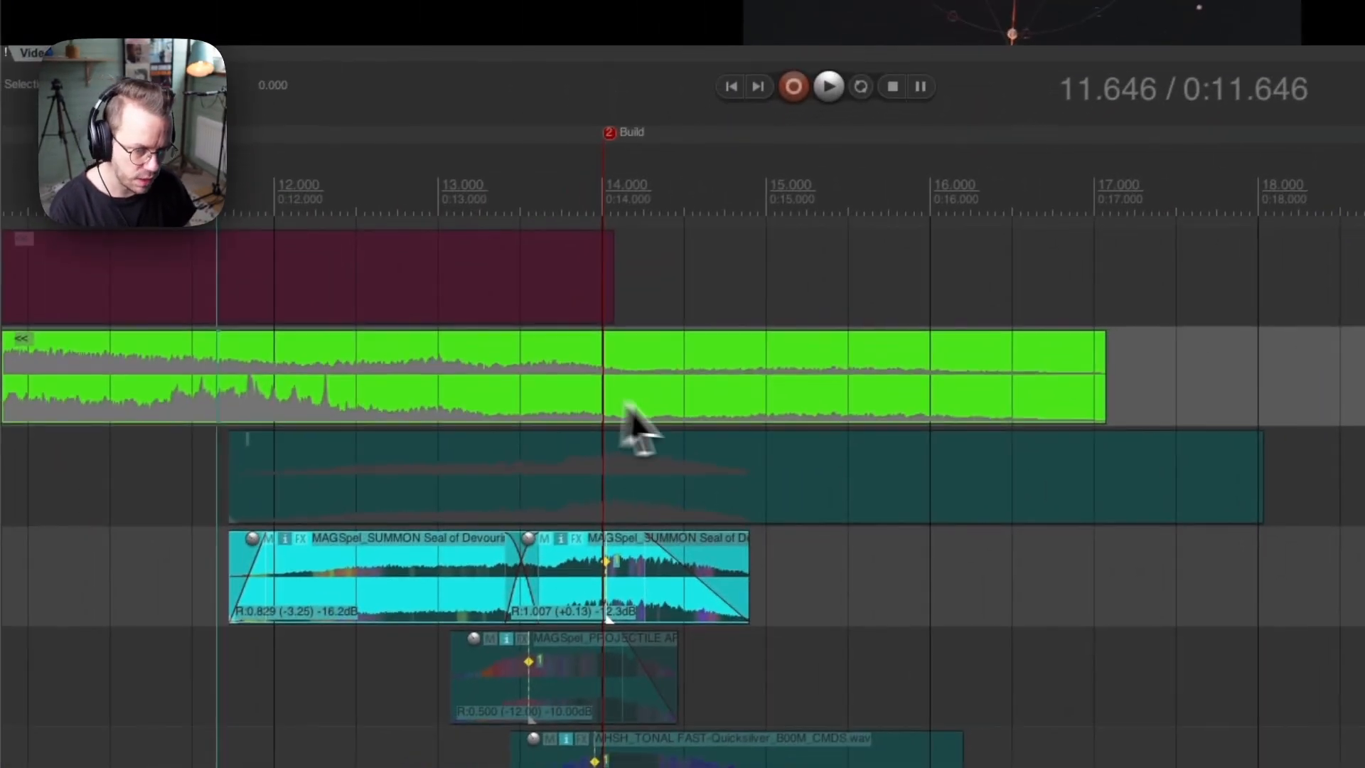
key(F6)
scroll(345, 558, down, 2)
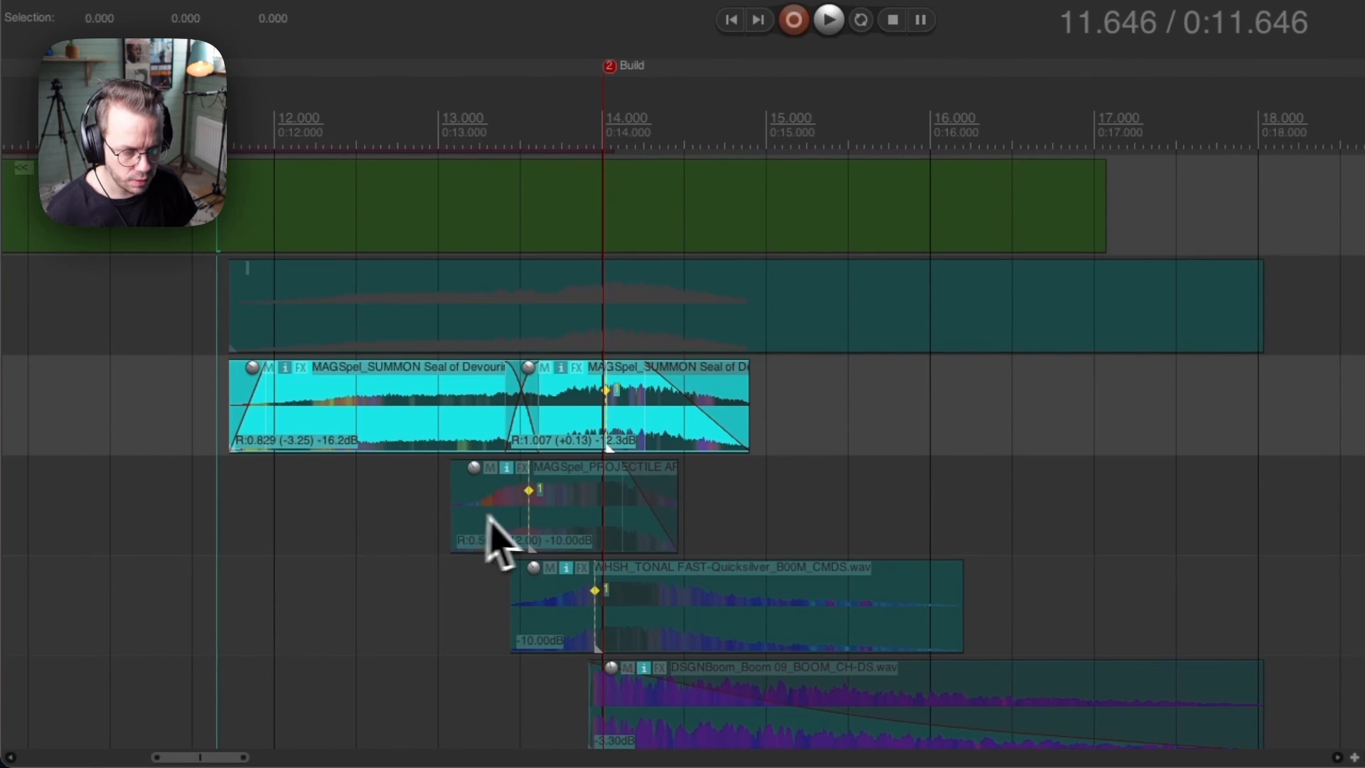
Solo the remaining Orb Opening Up layers one after another, including the WHSH_TONAL FAST-Quicksilver clip at about 13.3 seconds.
scroll(254, 536, down, 2)
click(181, 499)
click(481, 566)
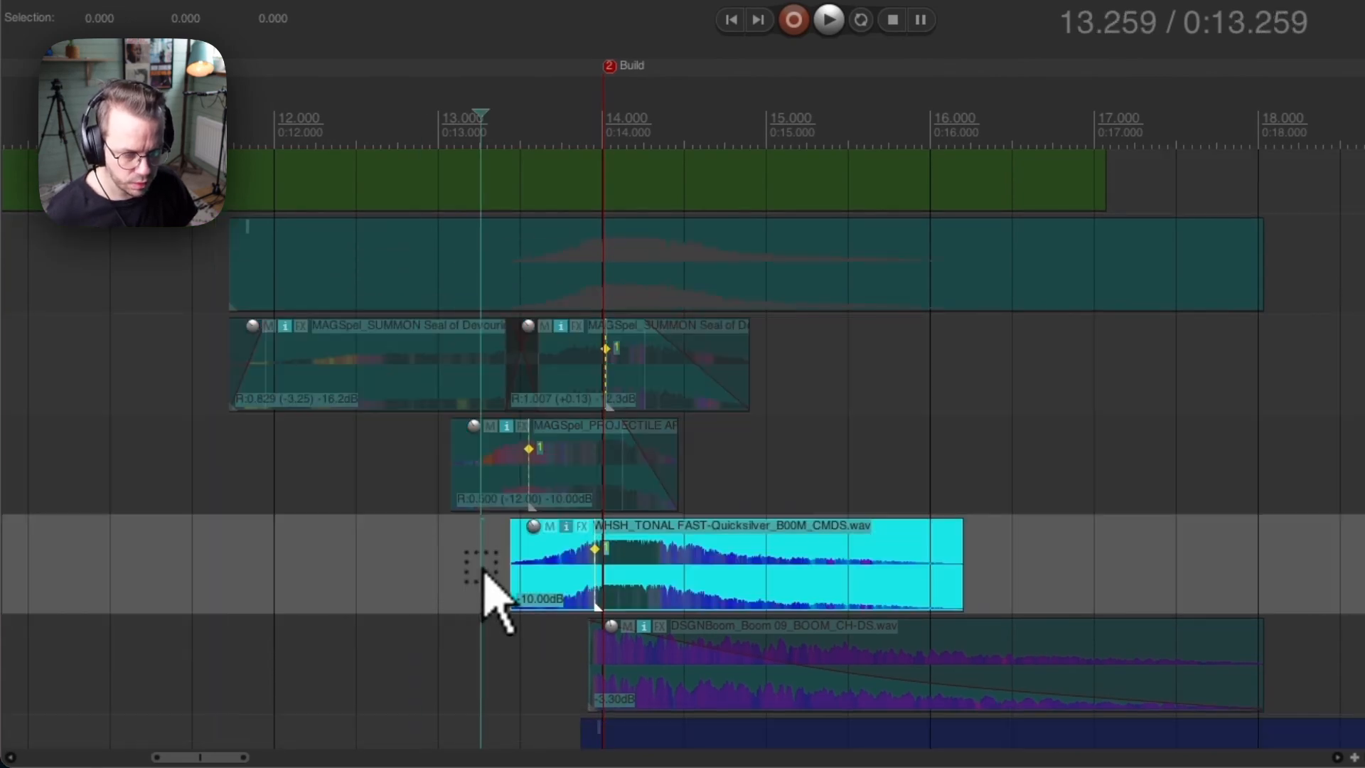
click(573, 664)
Audition the MAGSpel_SUMMON Seal layer alone from just before its start and the MAGSpel_PROJECTILE layer alone from about 13 seconds.
click(204, 380)
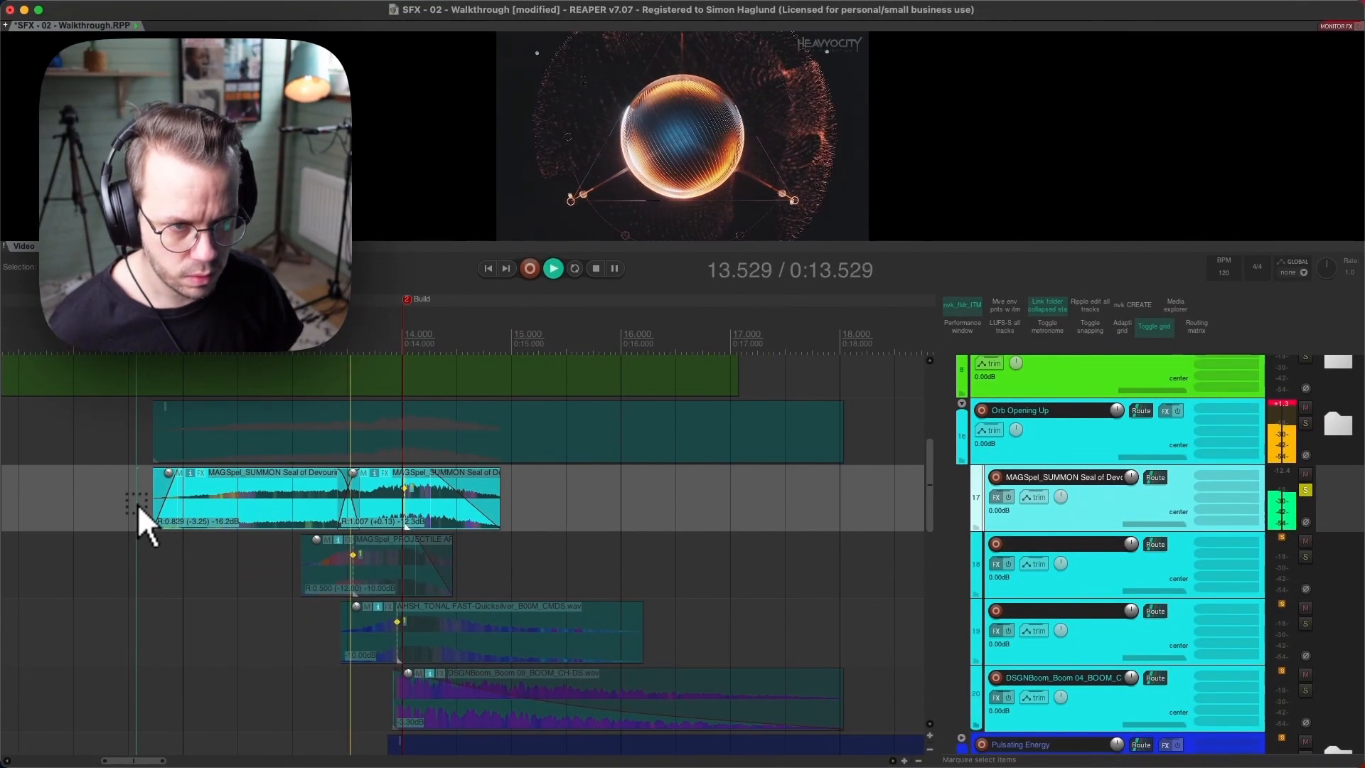
key(space)
click(296, 560)
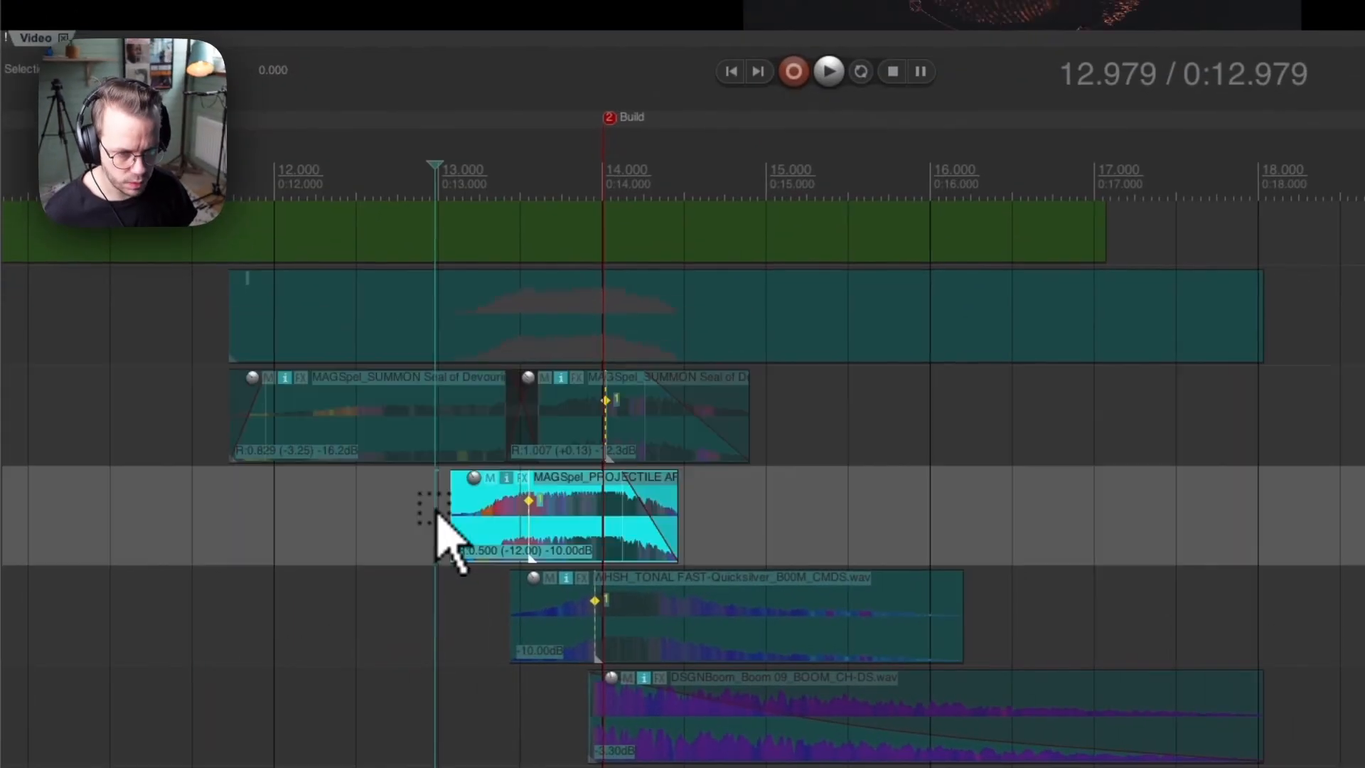
key(space)
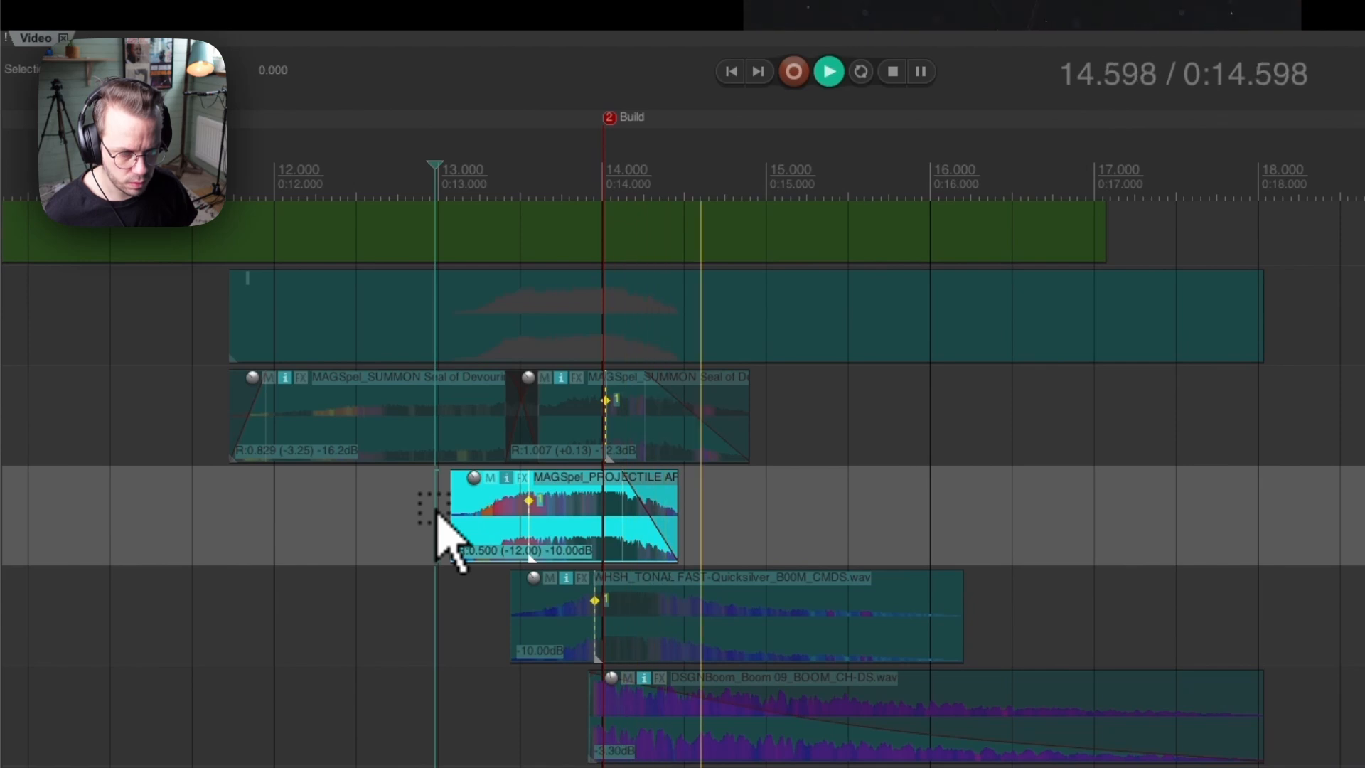
key(space)
Replay the MAGSpel_SUMMON Seal layer alone from about 11.6 seconds and the MAGSpel_PROJECTILE layer alone from about 12.9 seconds.
click(208, 407)
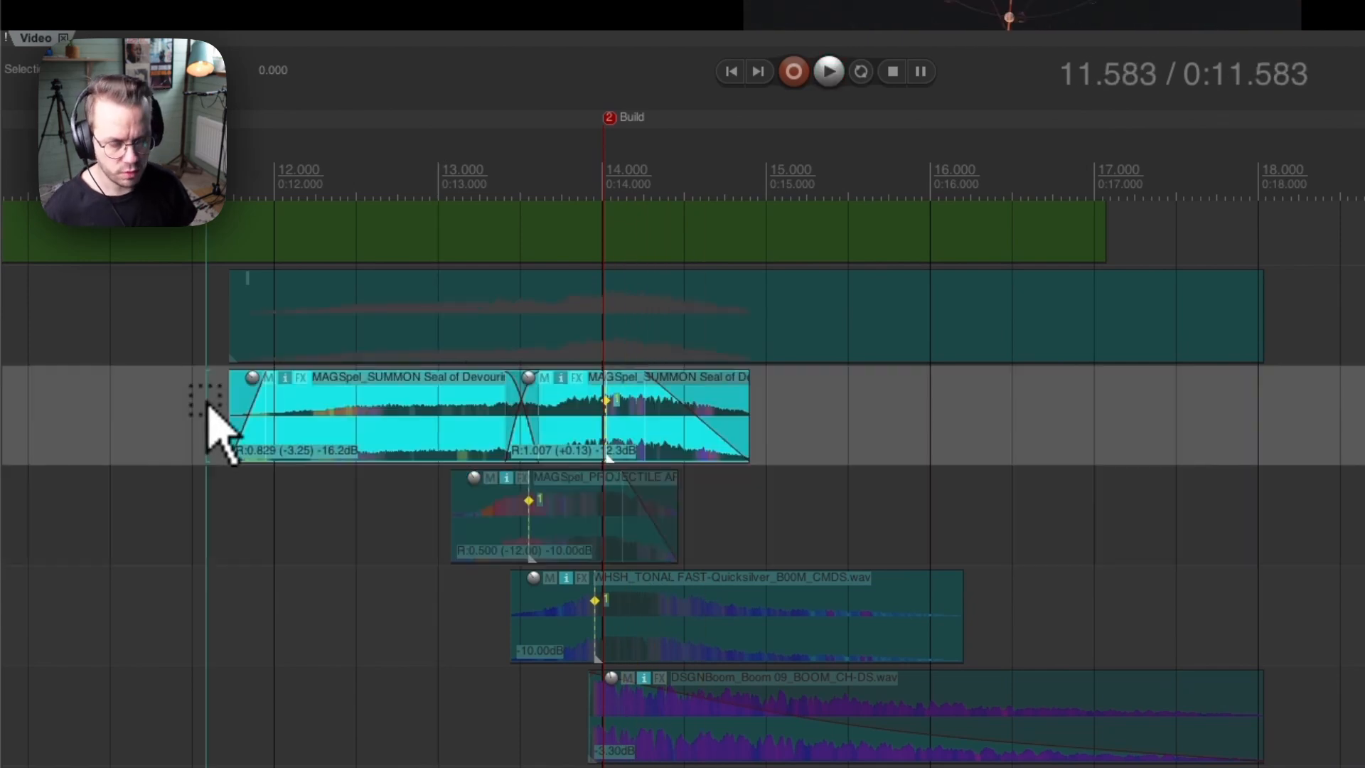
key(space)
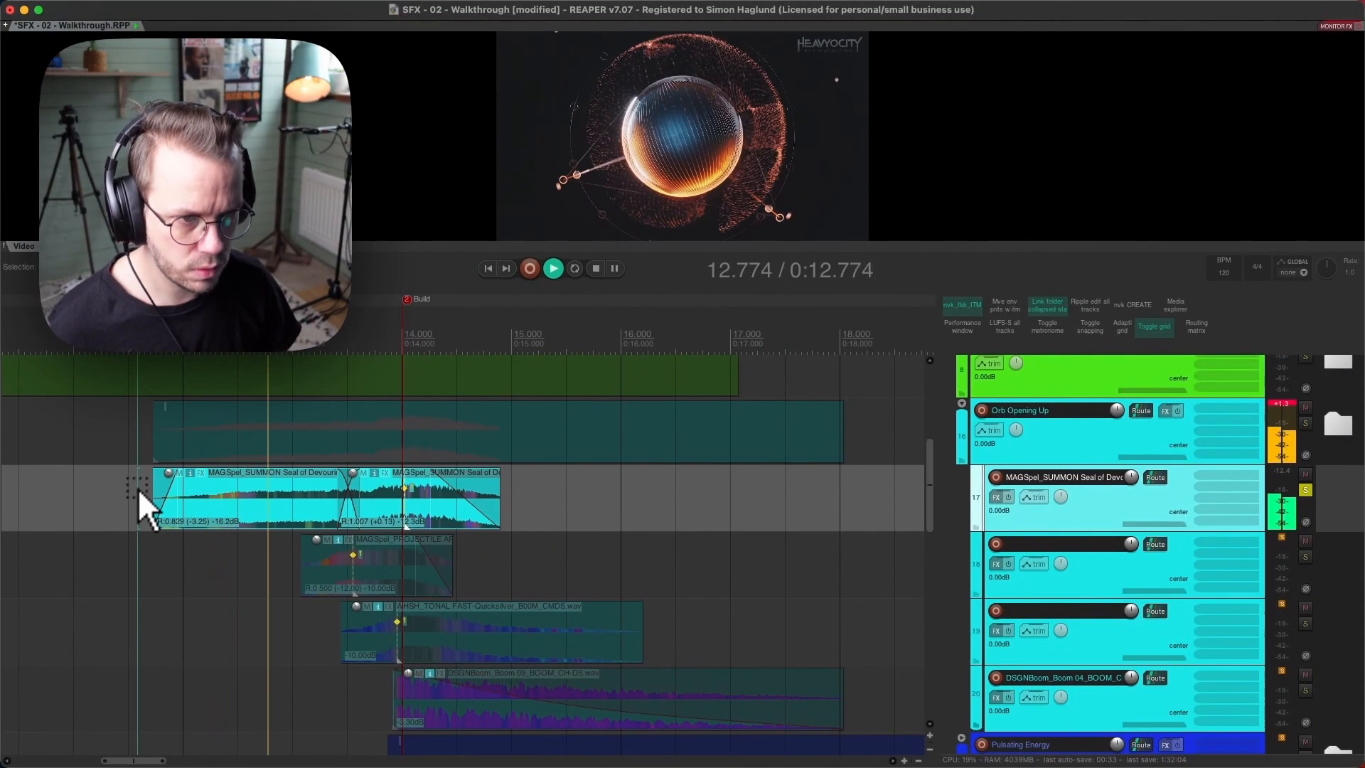
key(space)
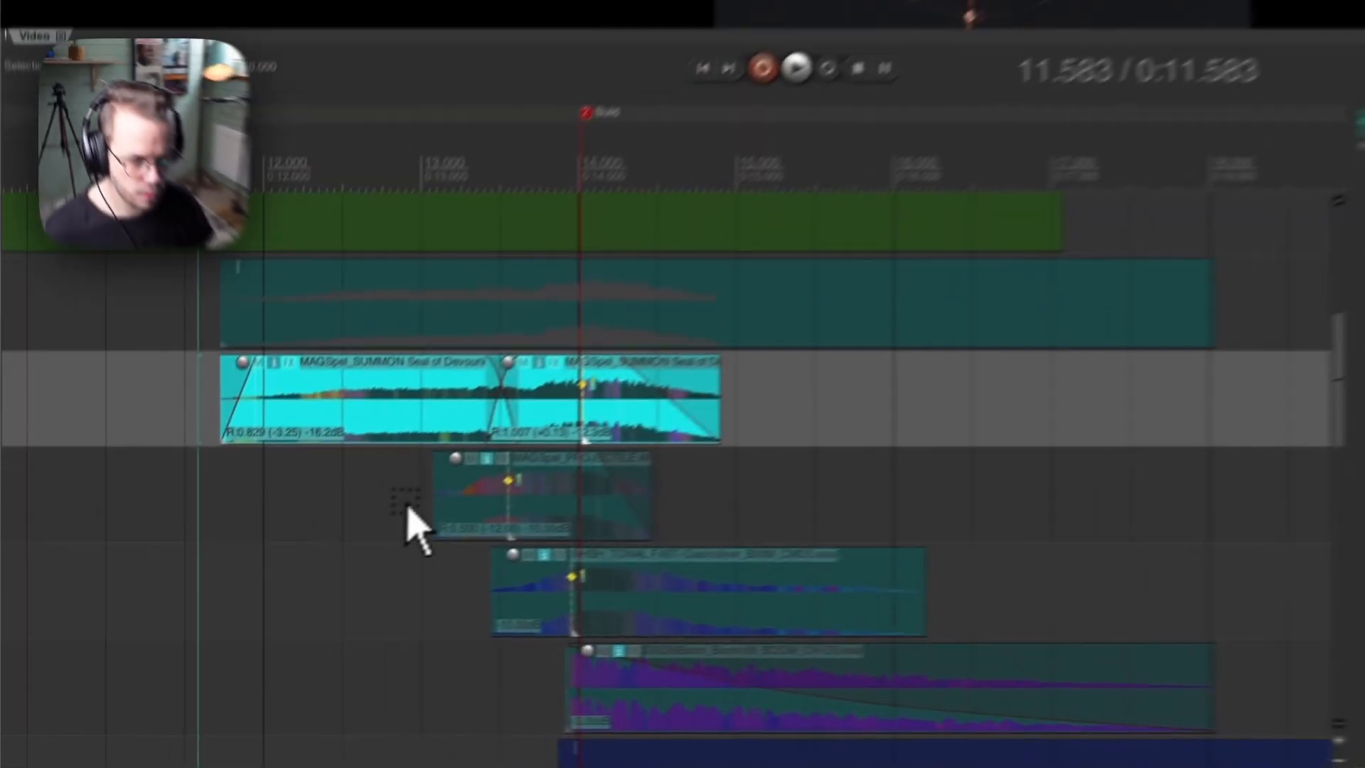
click(297, 573)
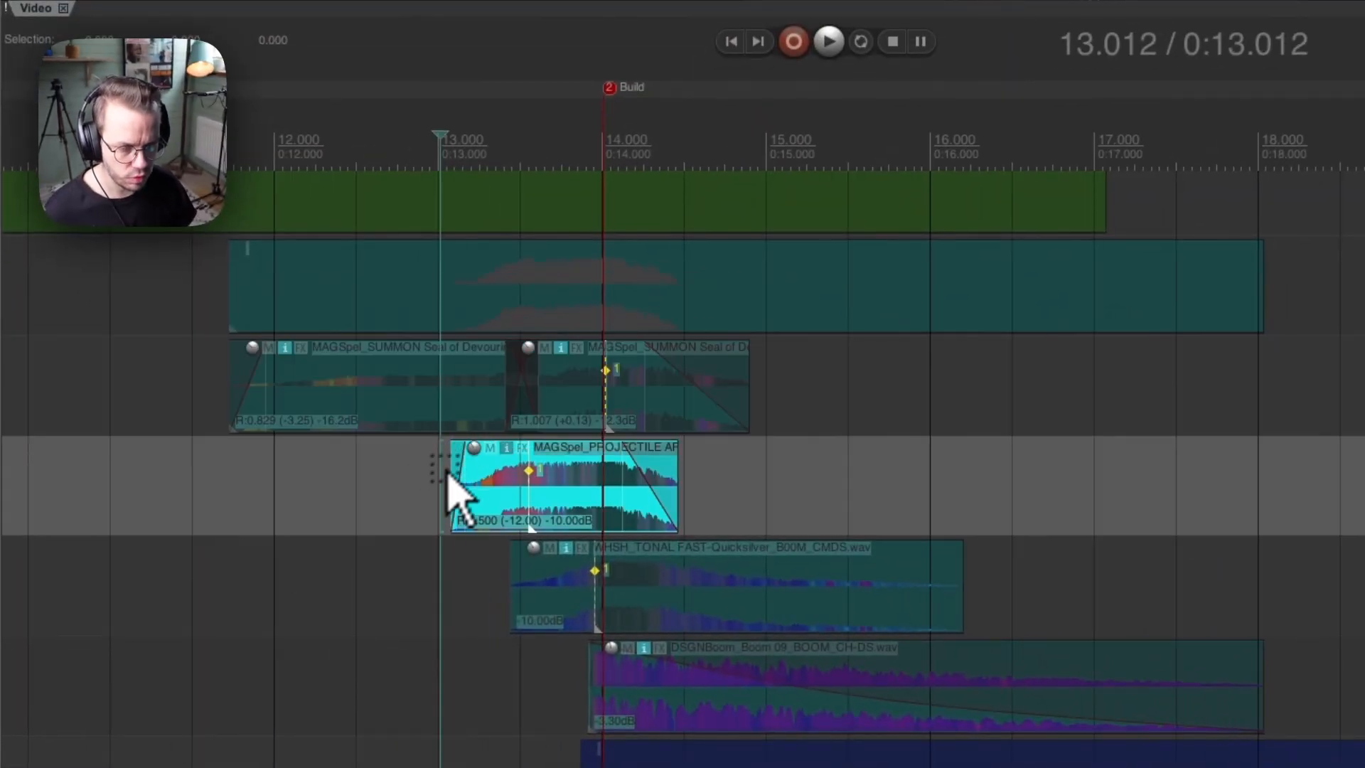
click(429, 486)
key(space)
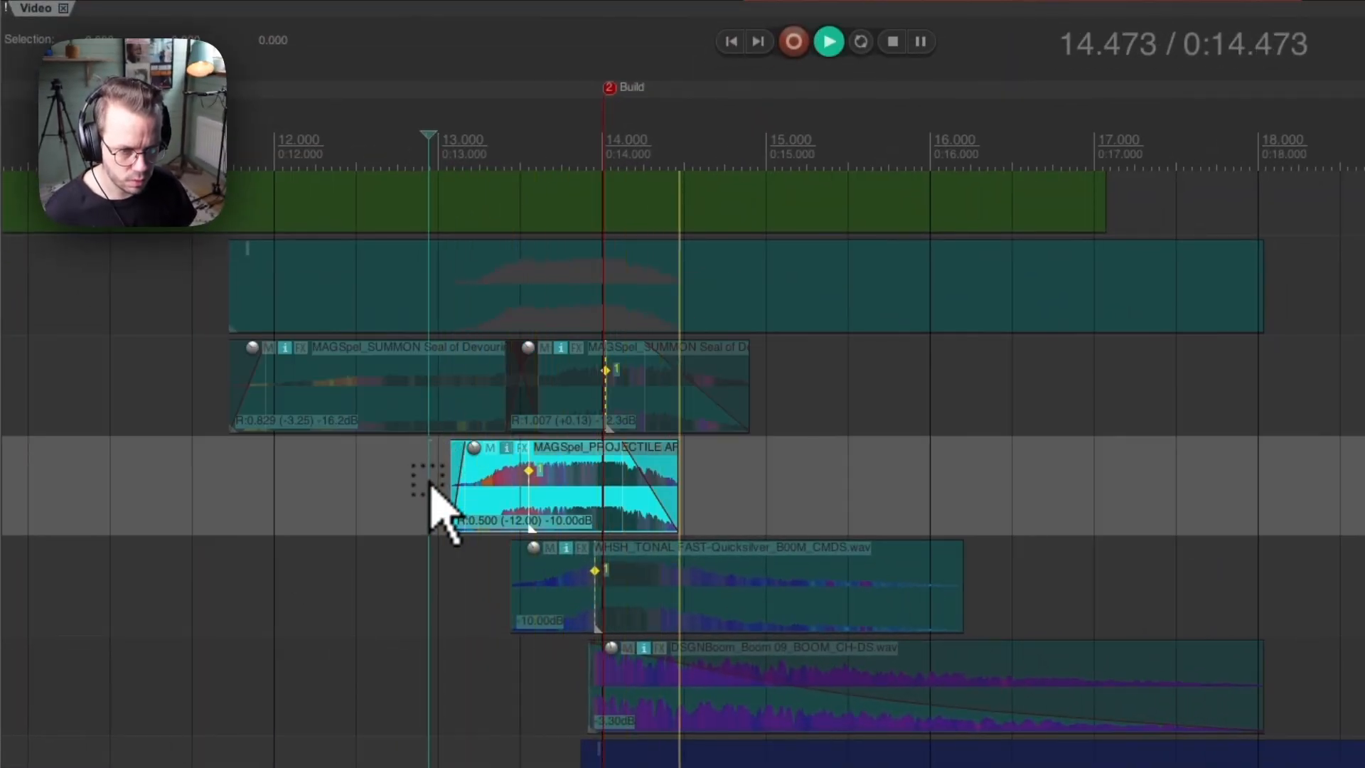
key(space)
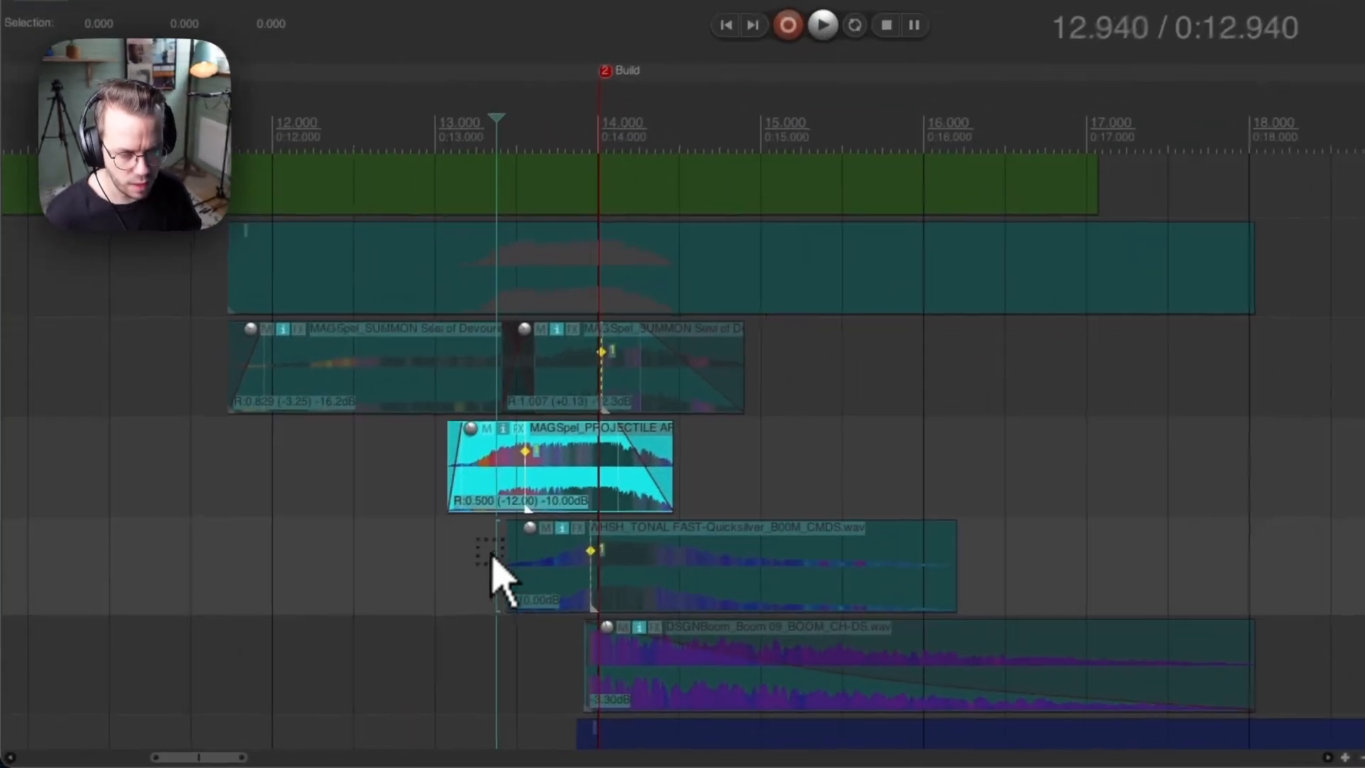
Audition the WHSH_TONAL FAST-Quicksilver layer alone from about 13.4 seconds and the DSGNBoom_Boom 09 layer alone from about 13.7 seconds.
click(493, 560)
key(space)
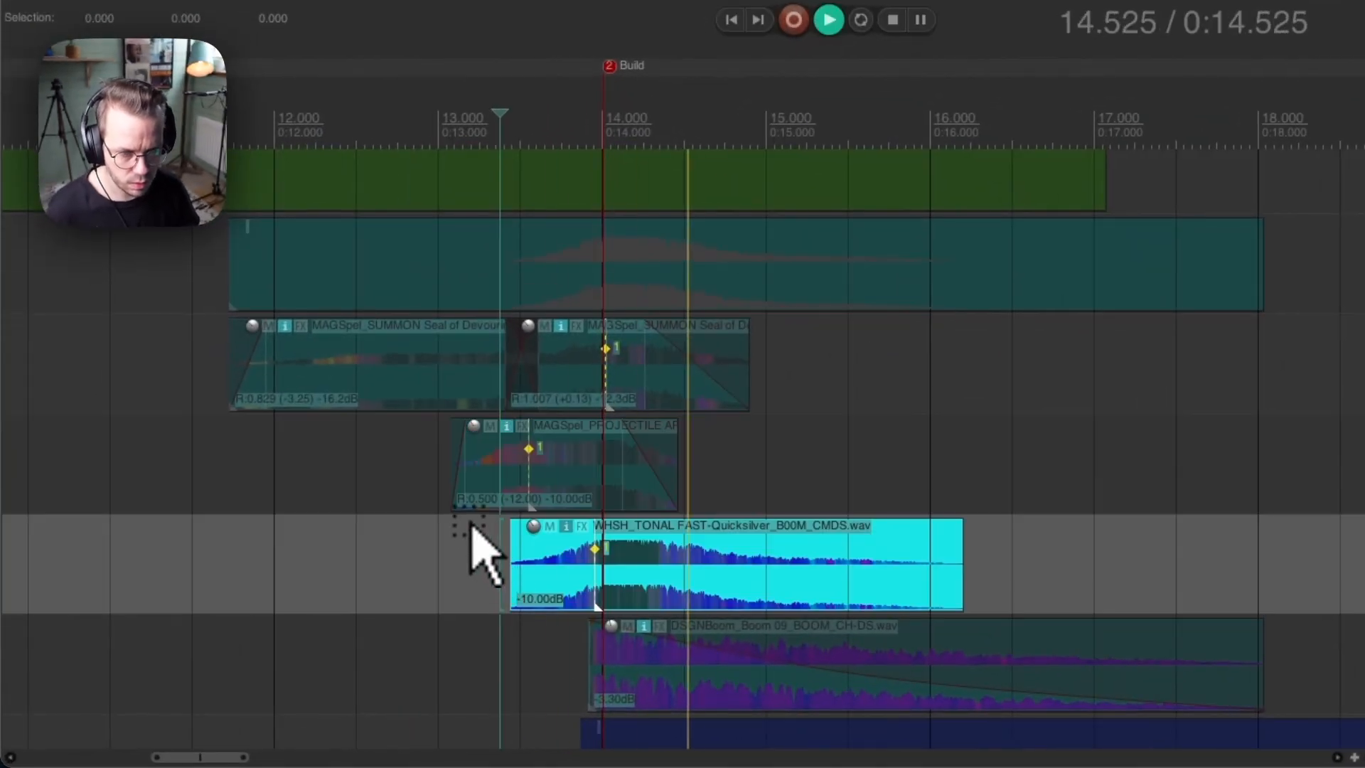
key(space)
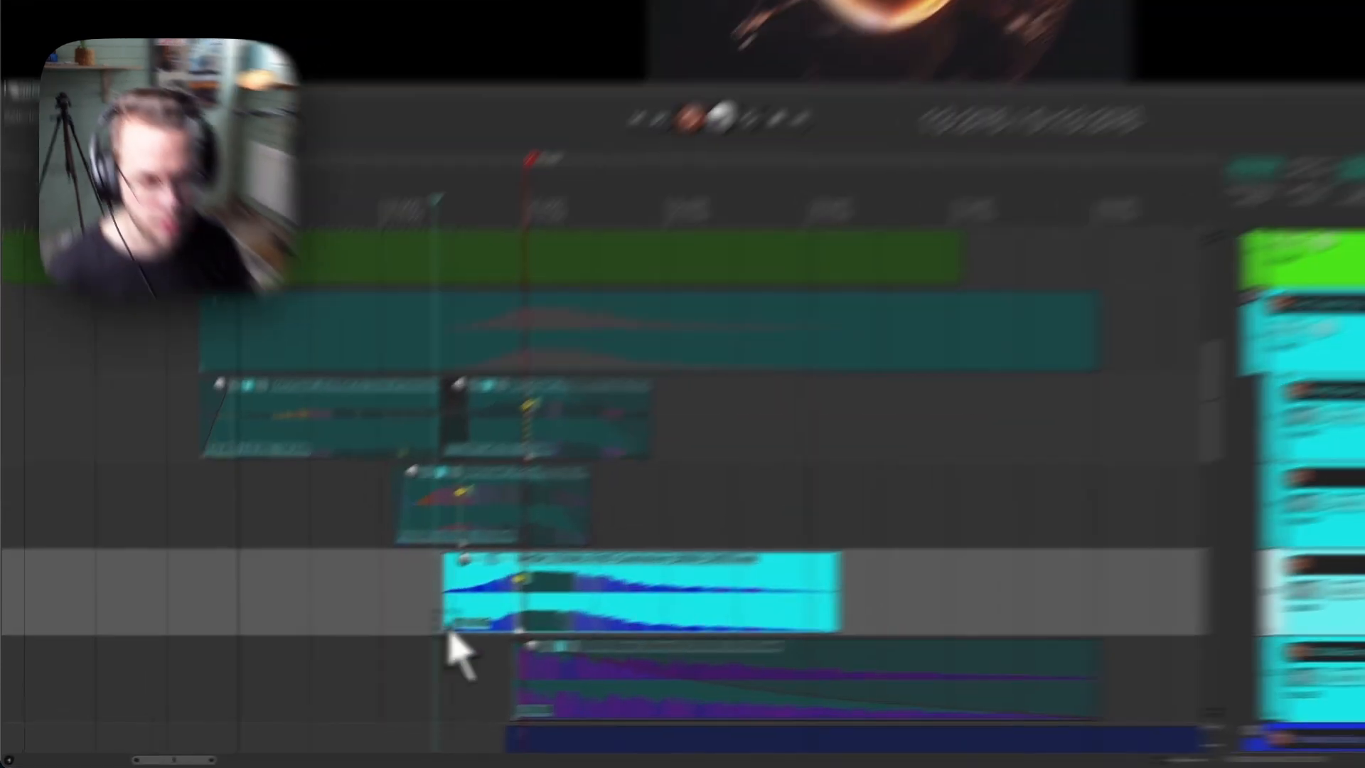
click(374, 689)
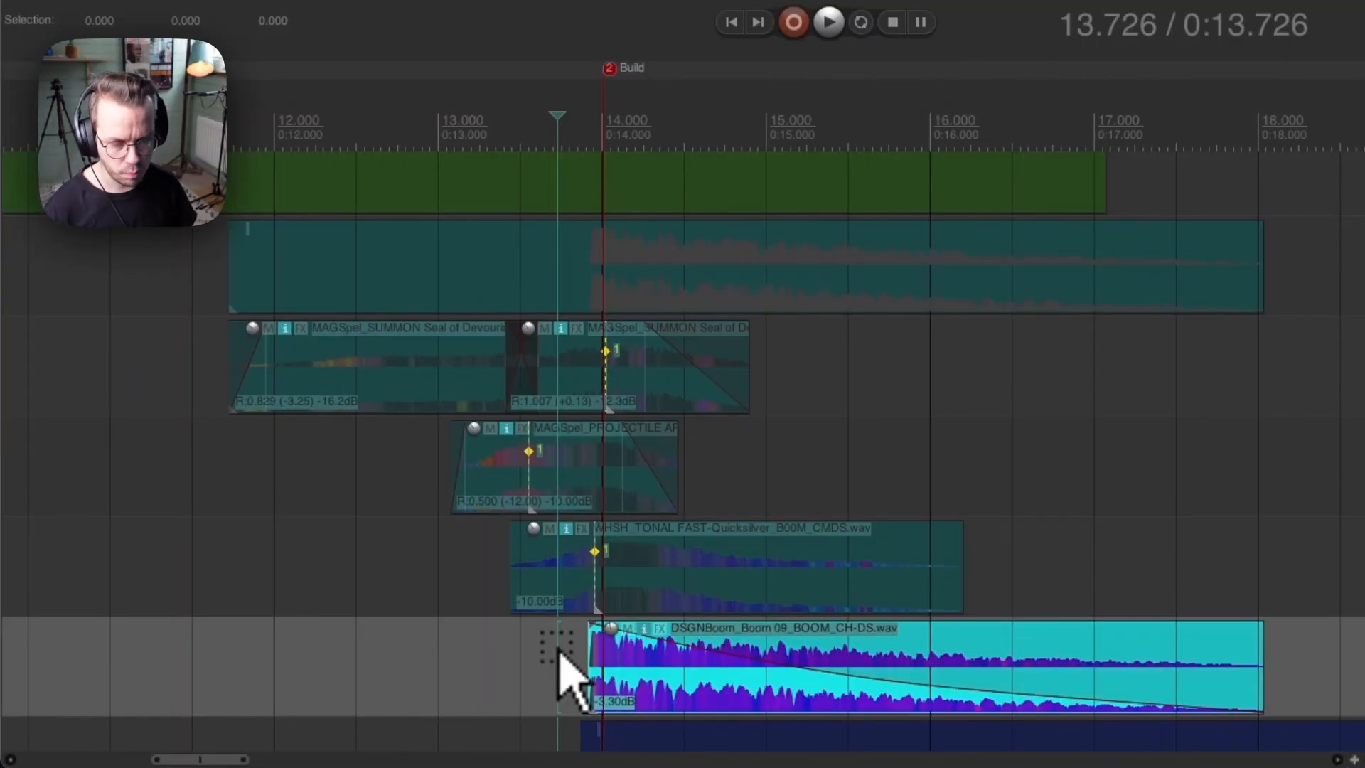
key(space)
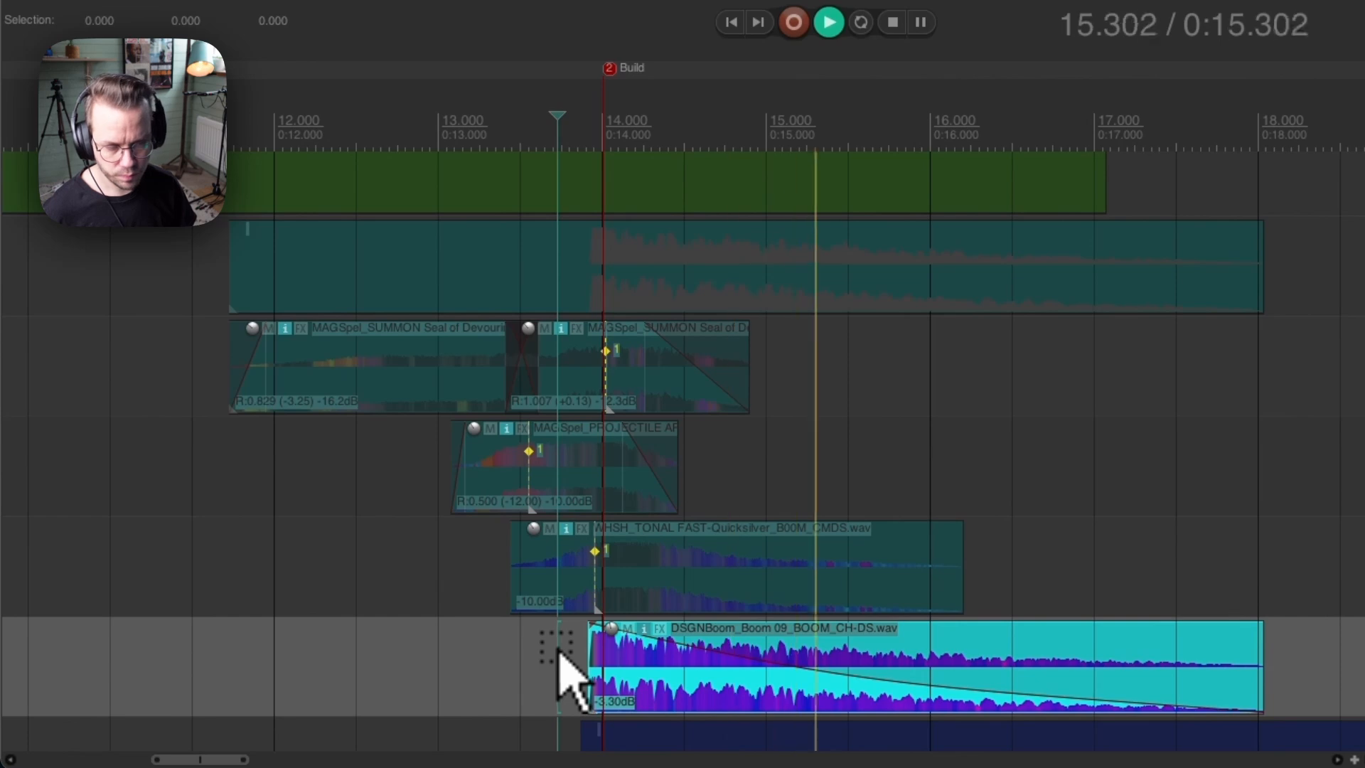
key(space)
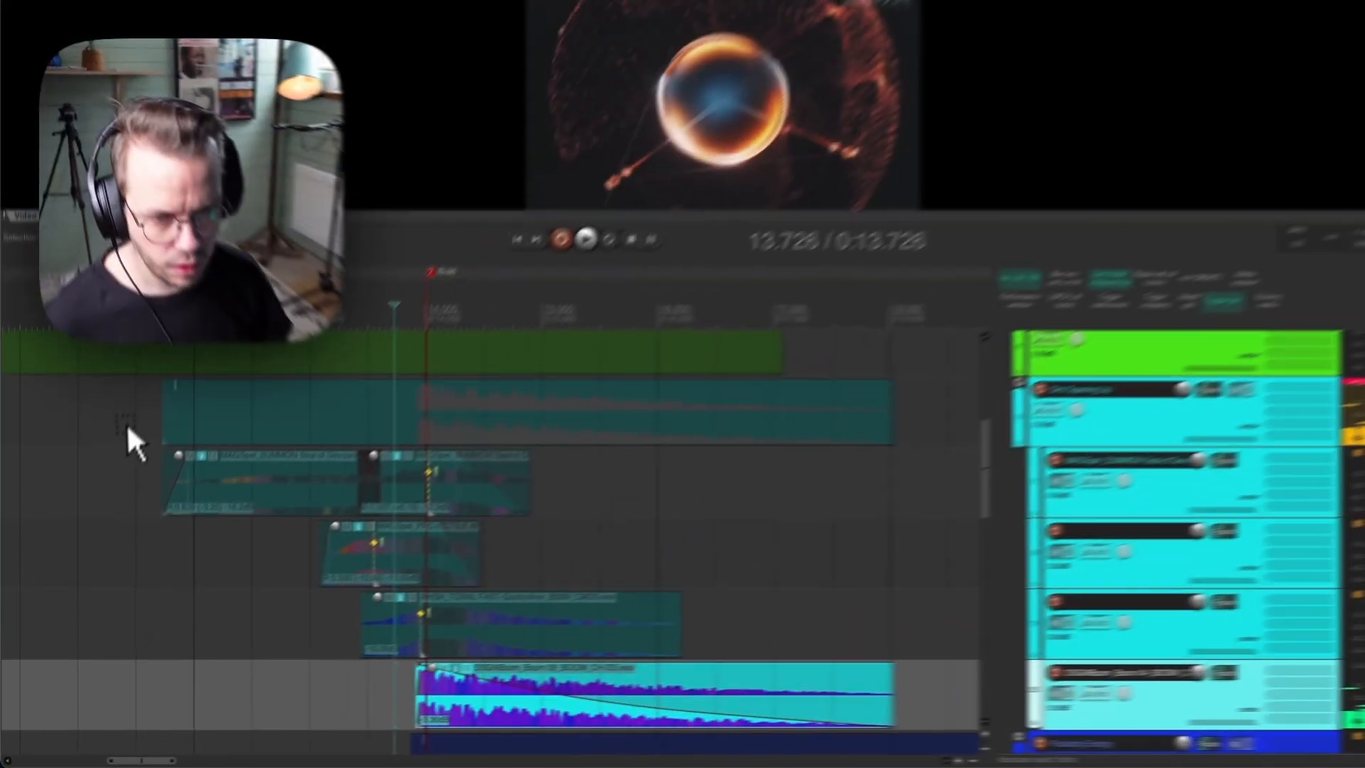
Switch the solo back to the whole Orb Opening Up folder and replay it from about 11.5 seconds.
click(128, 426)
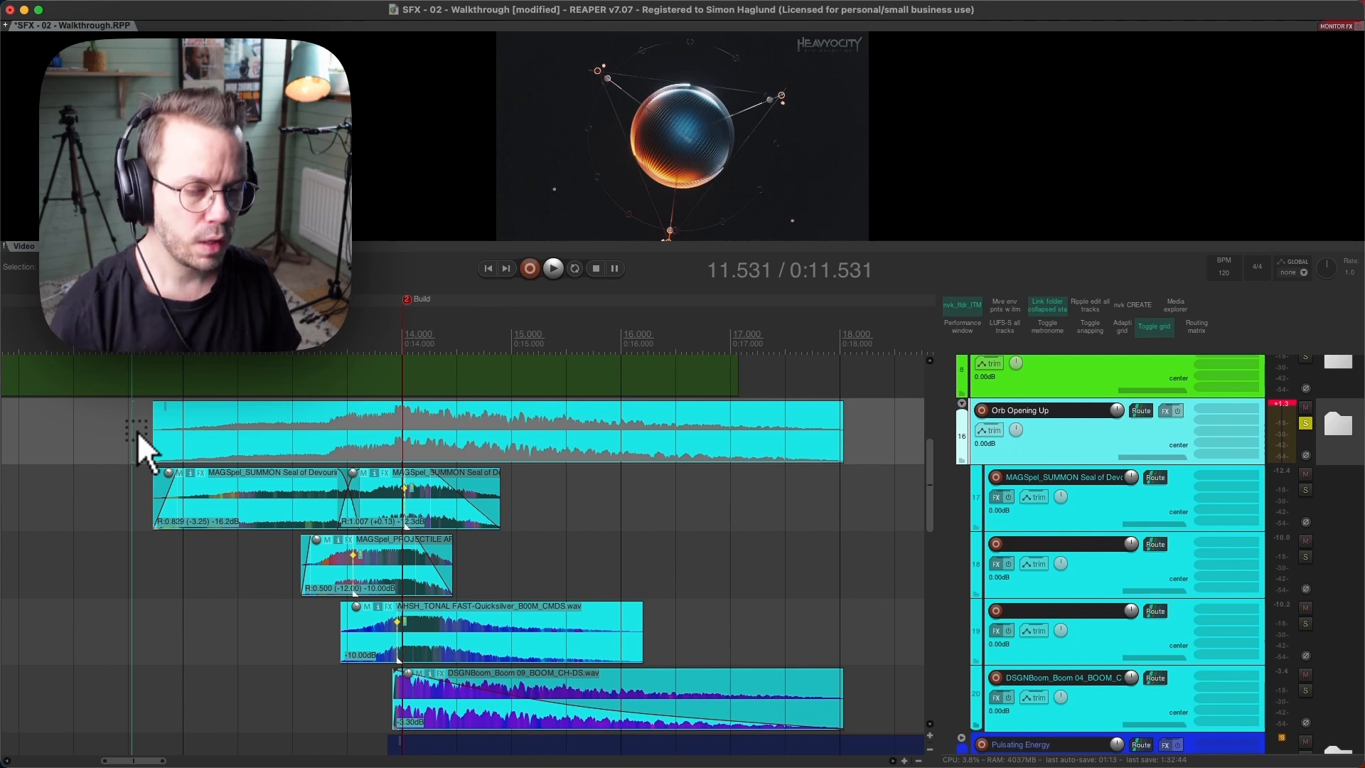
key(space)
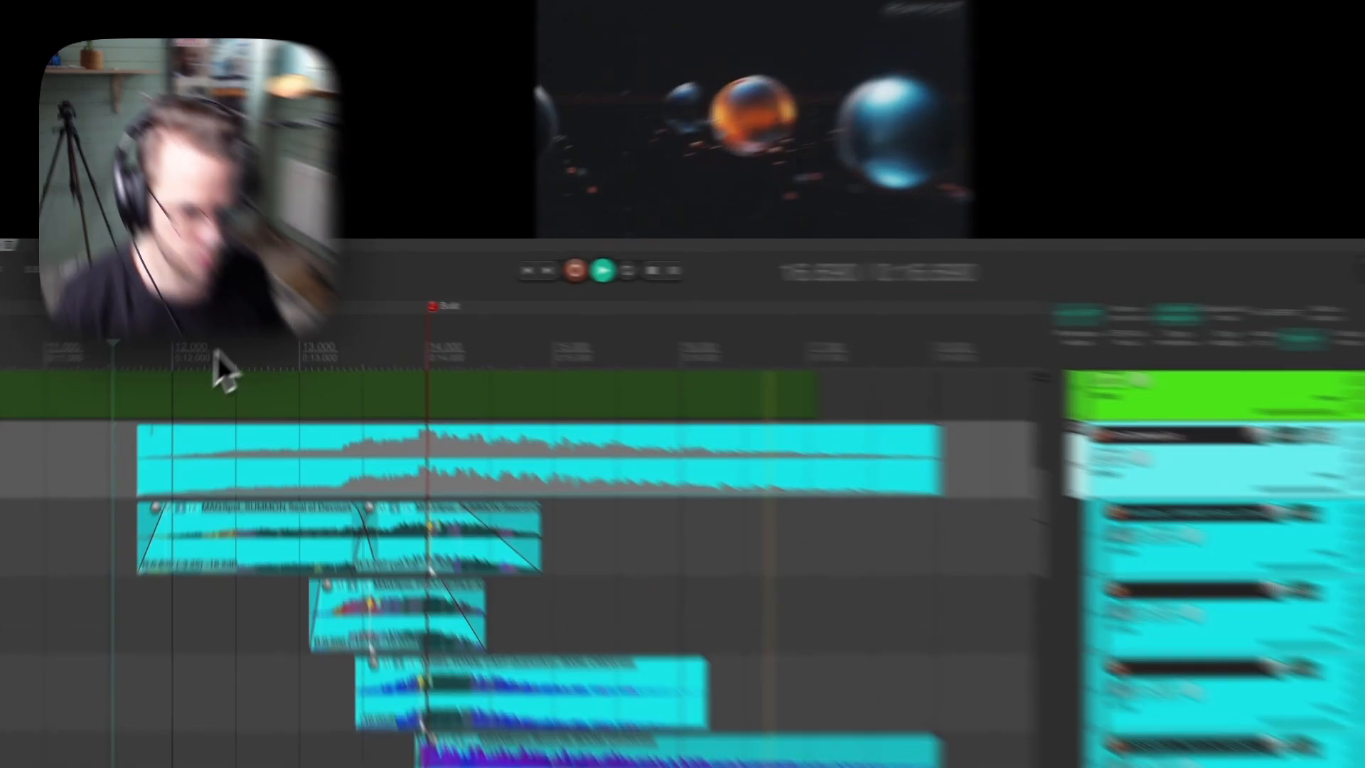
click(596, 268)
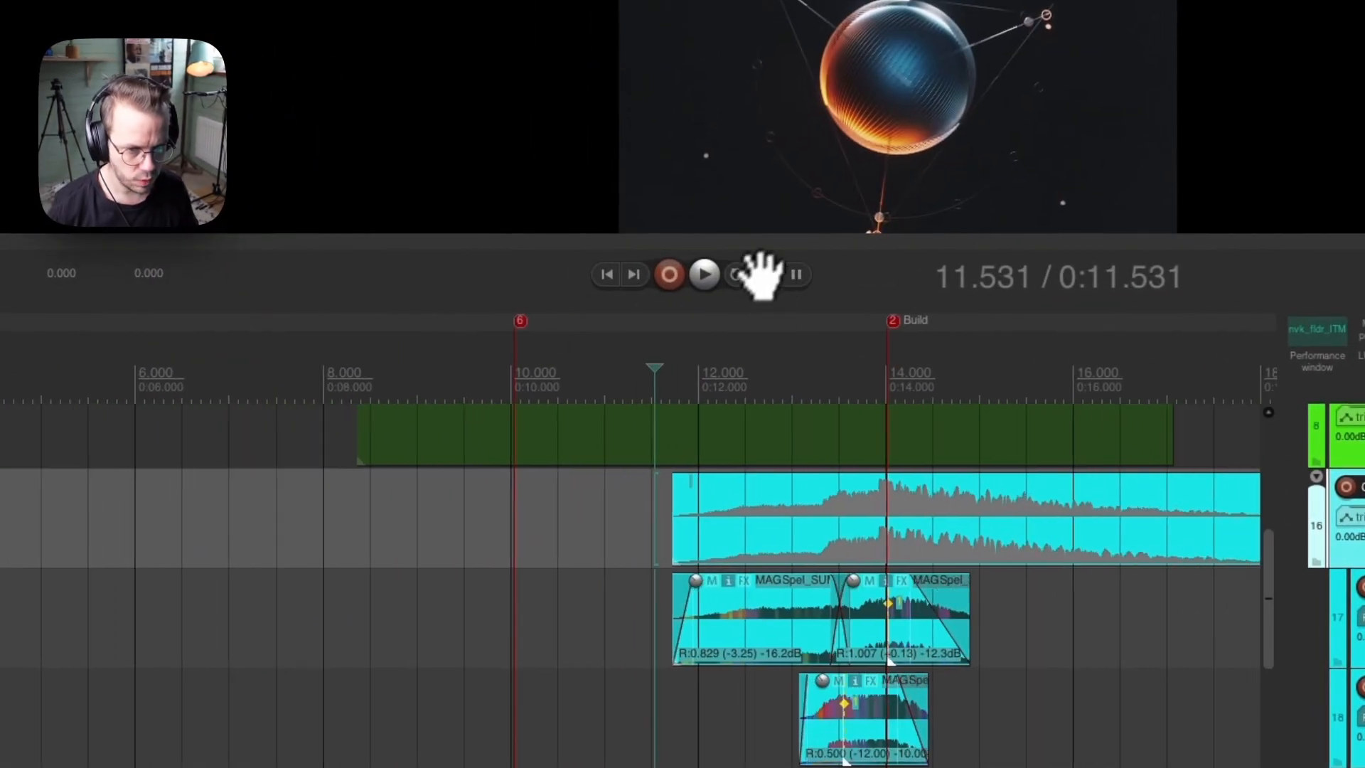
Solo the Orb Approaching and Orb Opening Up folders together and play both from about 8.2 seconds.
drag(761, 276, 1218, 528)
click(1275, 386)
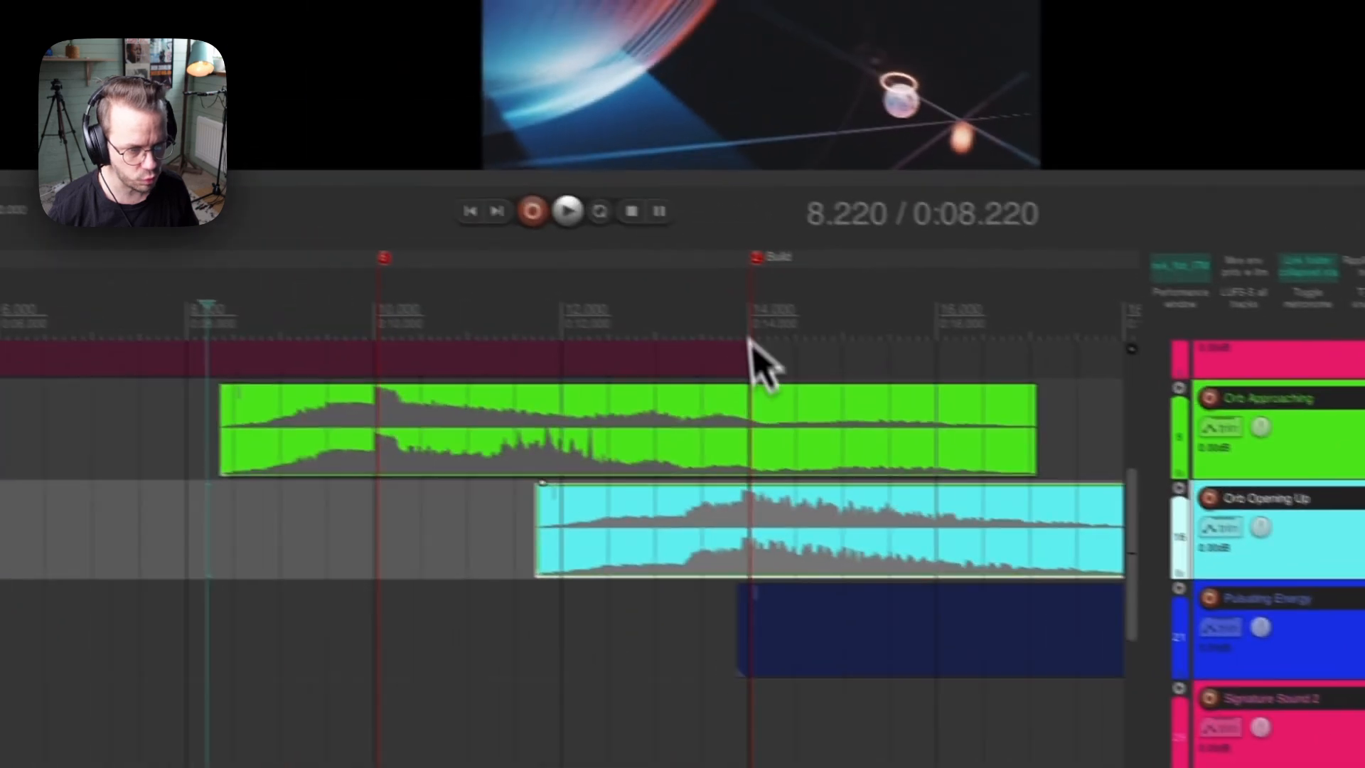
key(space)
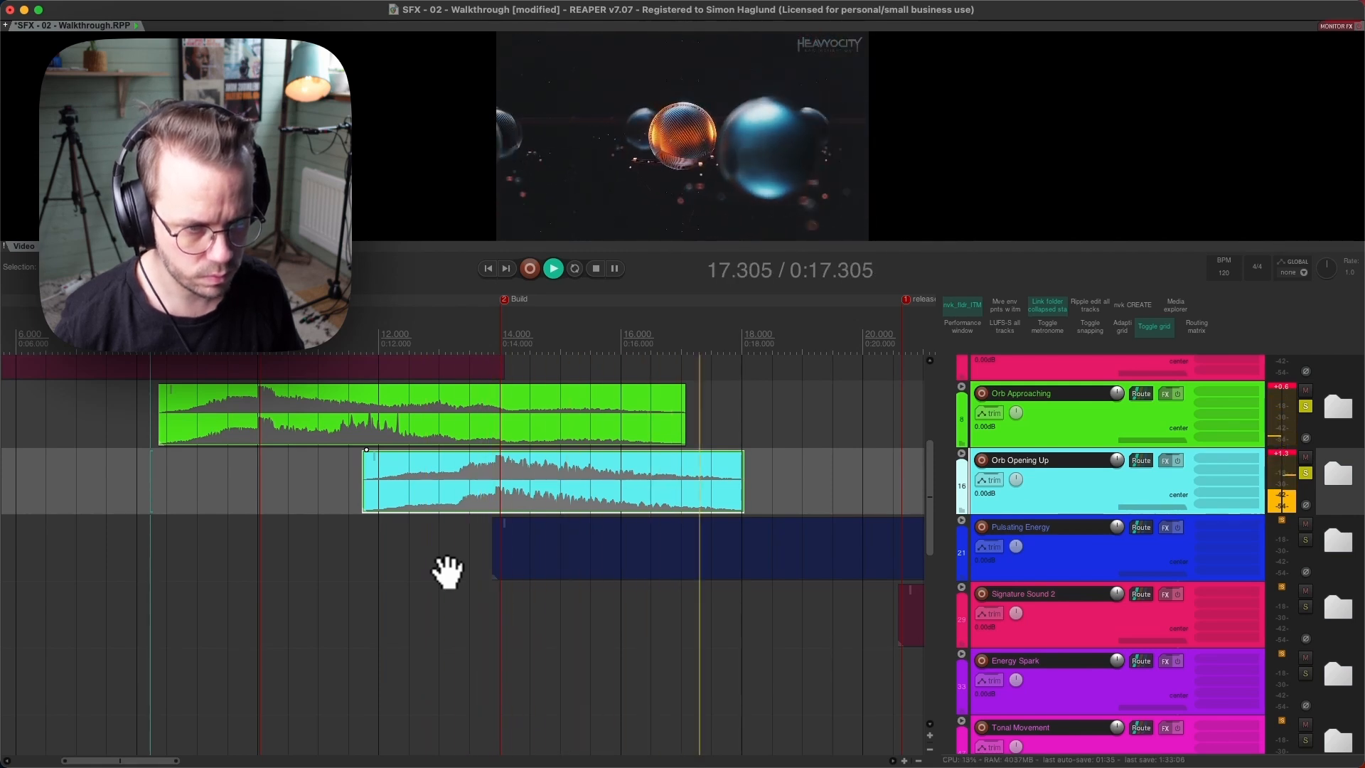
key(space)
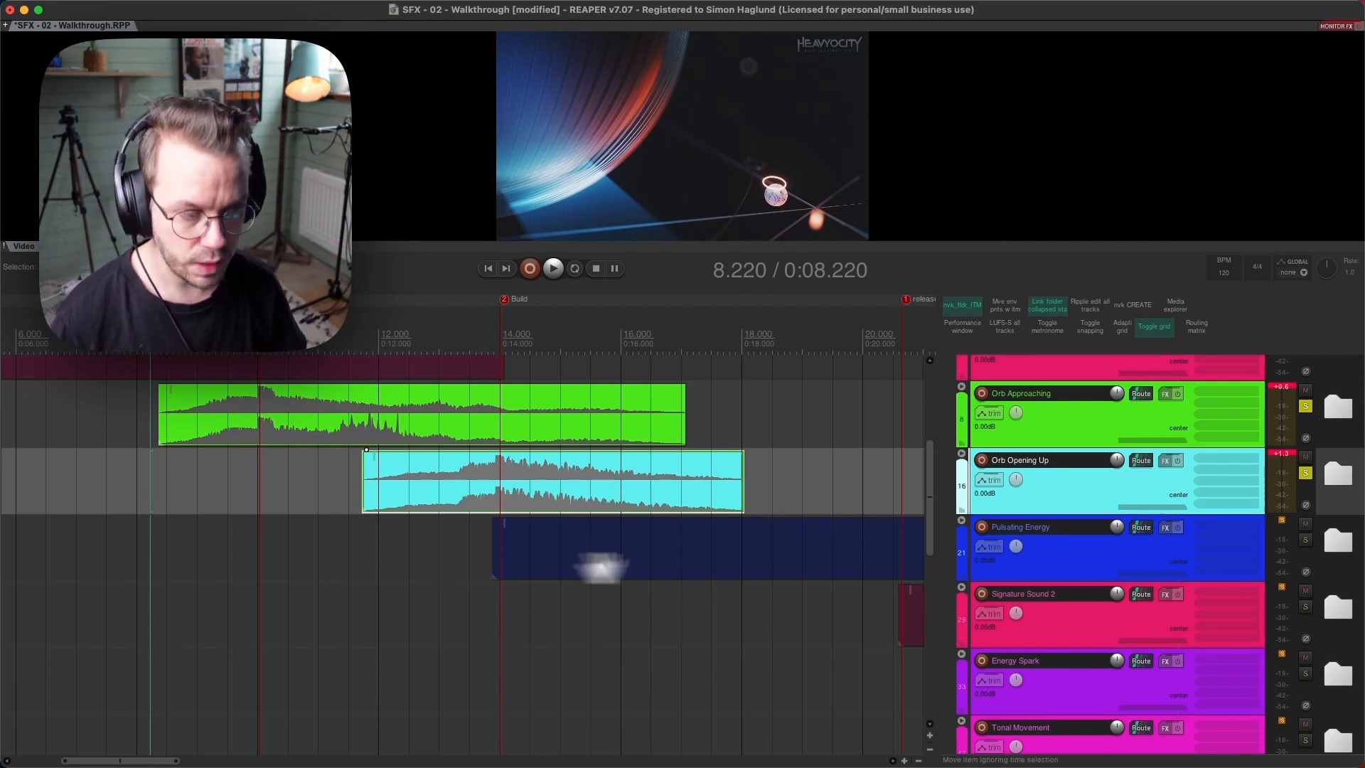
Solo the Pulsating Energy folder with its layers shown and play it from about 13.7 seconds.
click(1036, 579)
drag(768, 305, 466, 302)
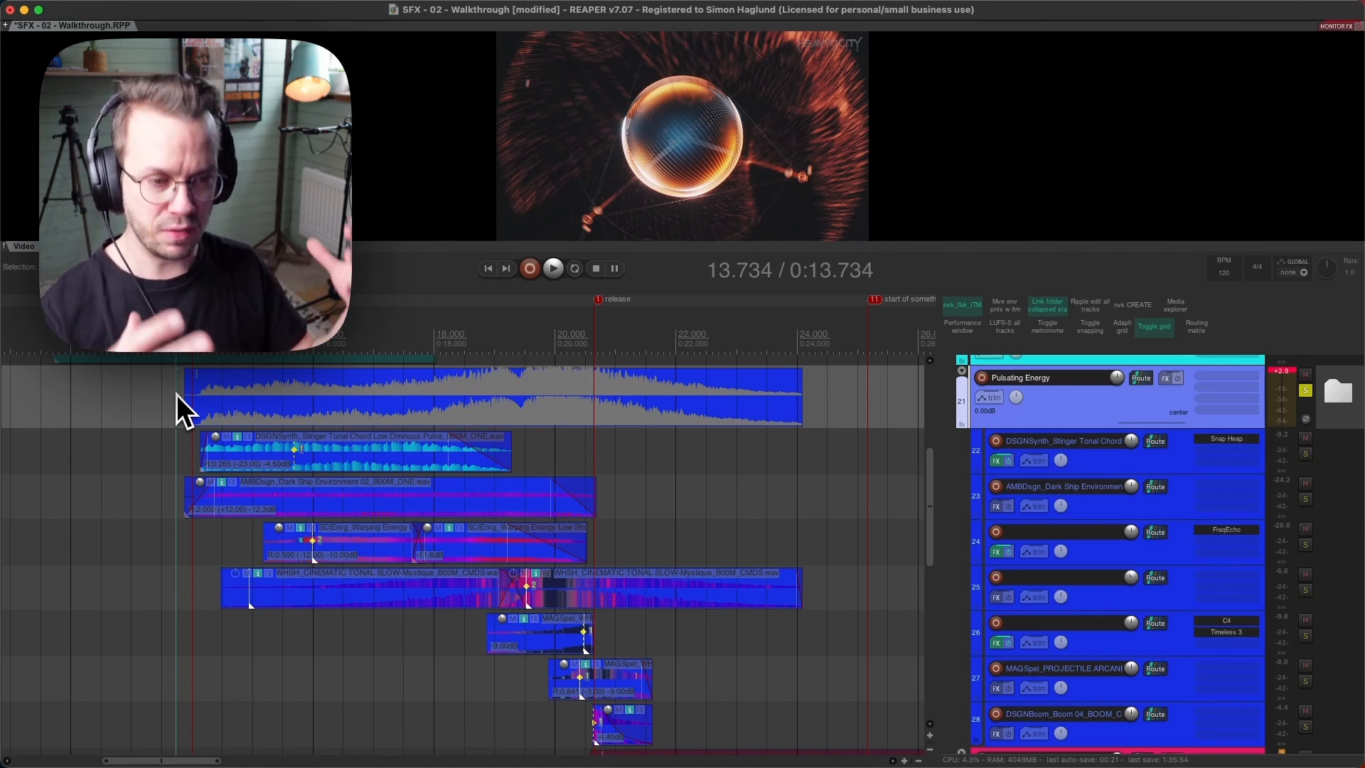
scroll(427, 519, down, 3)
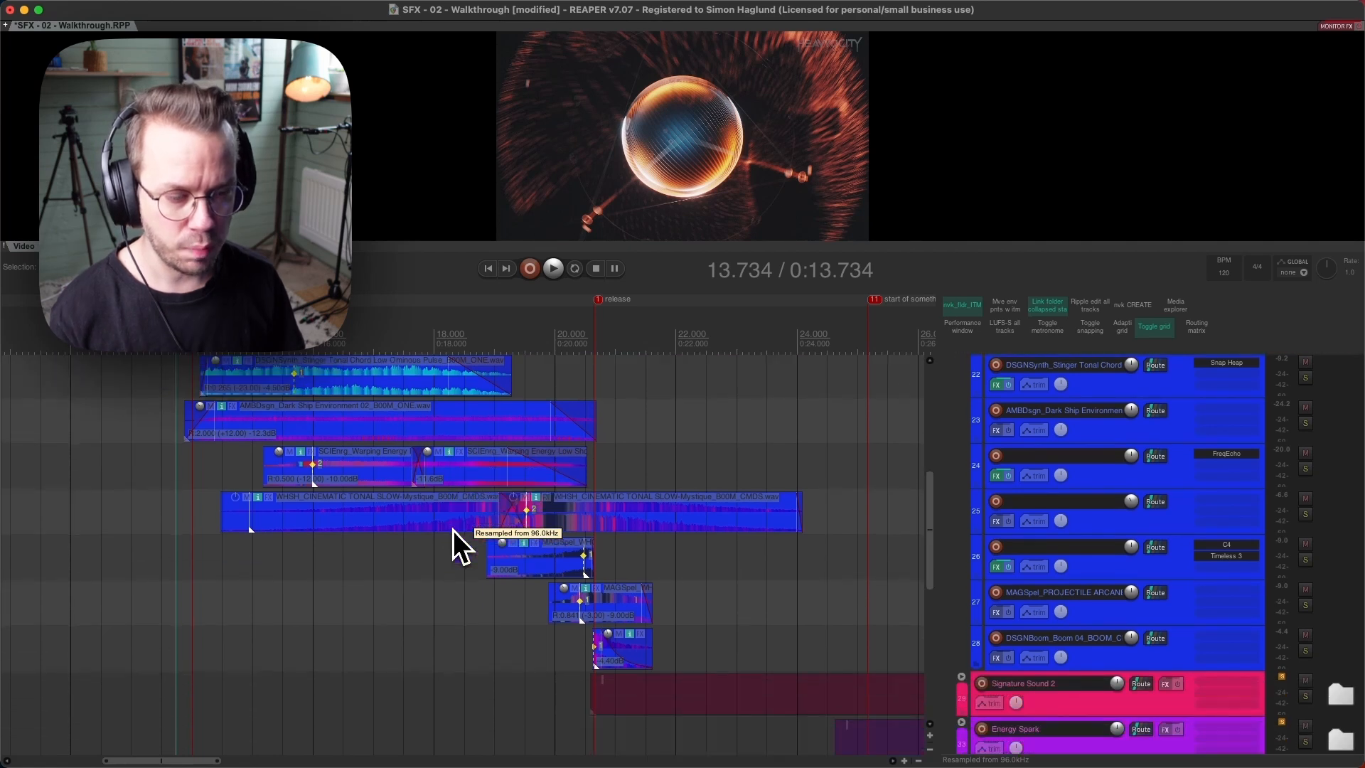
scroll(620, 674, up, 3)
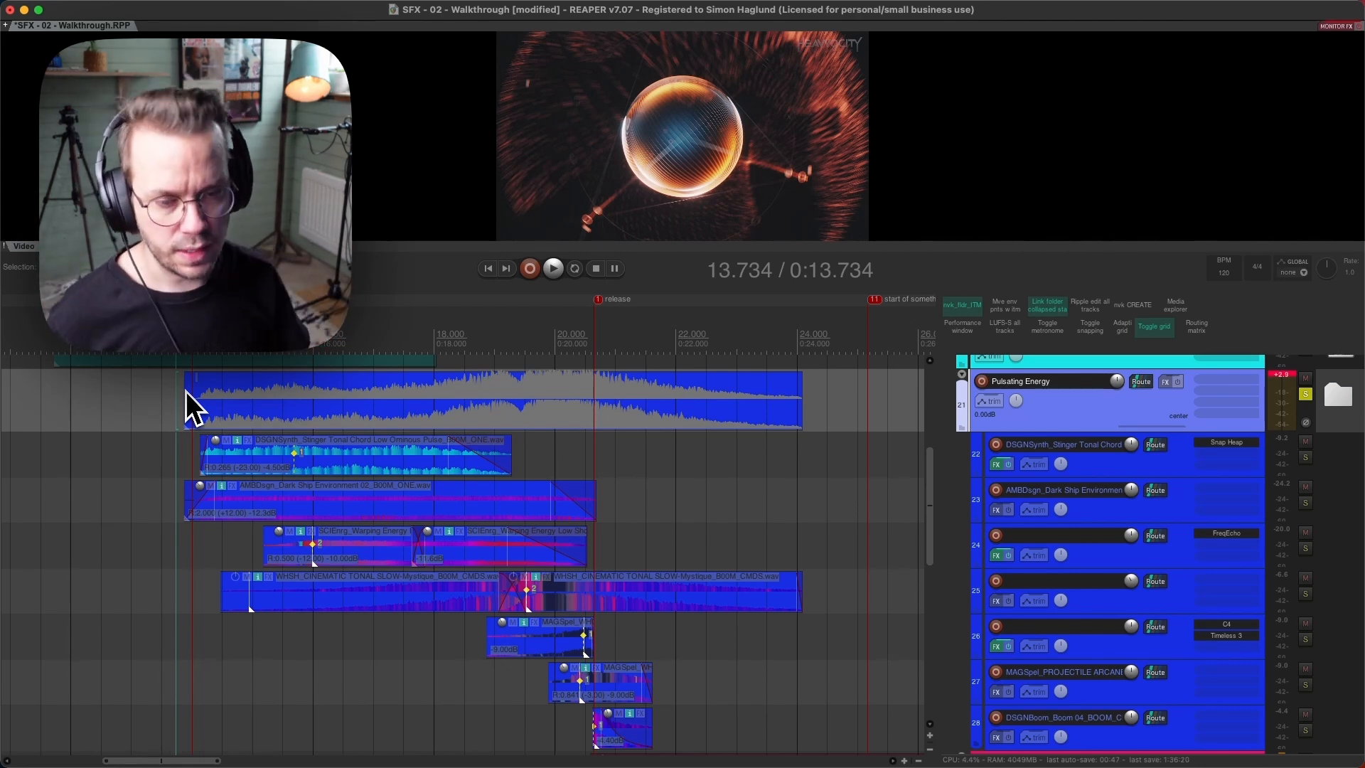
click(172, 386)
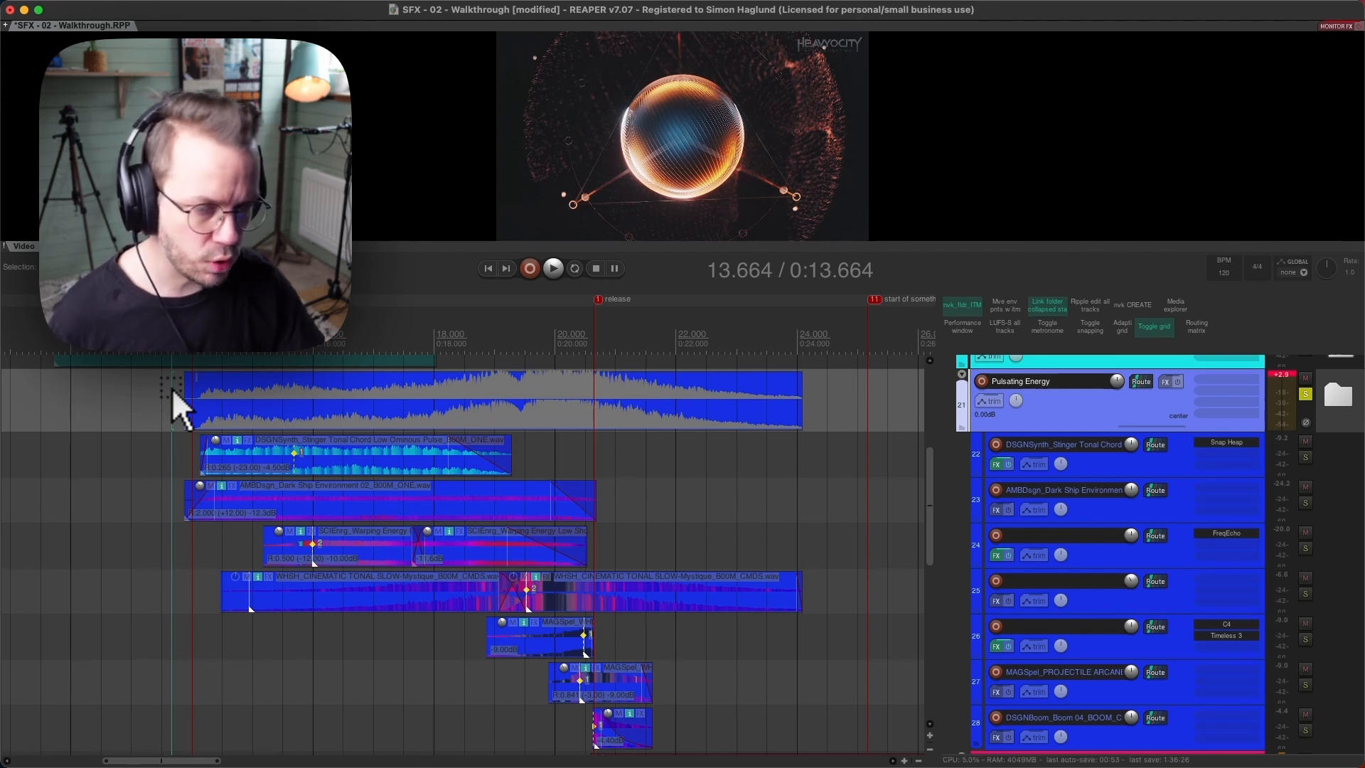
key(space)
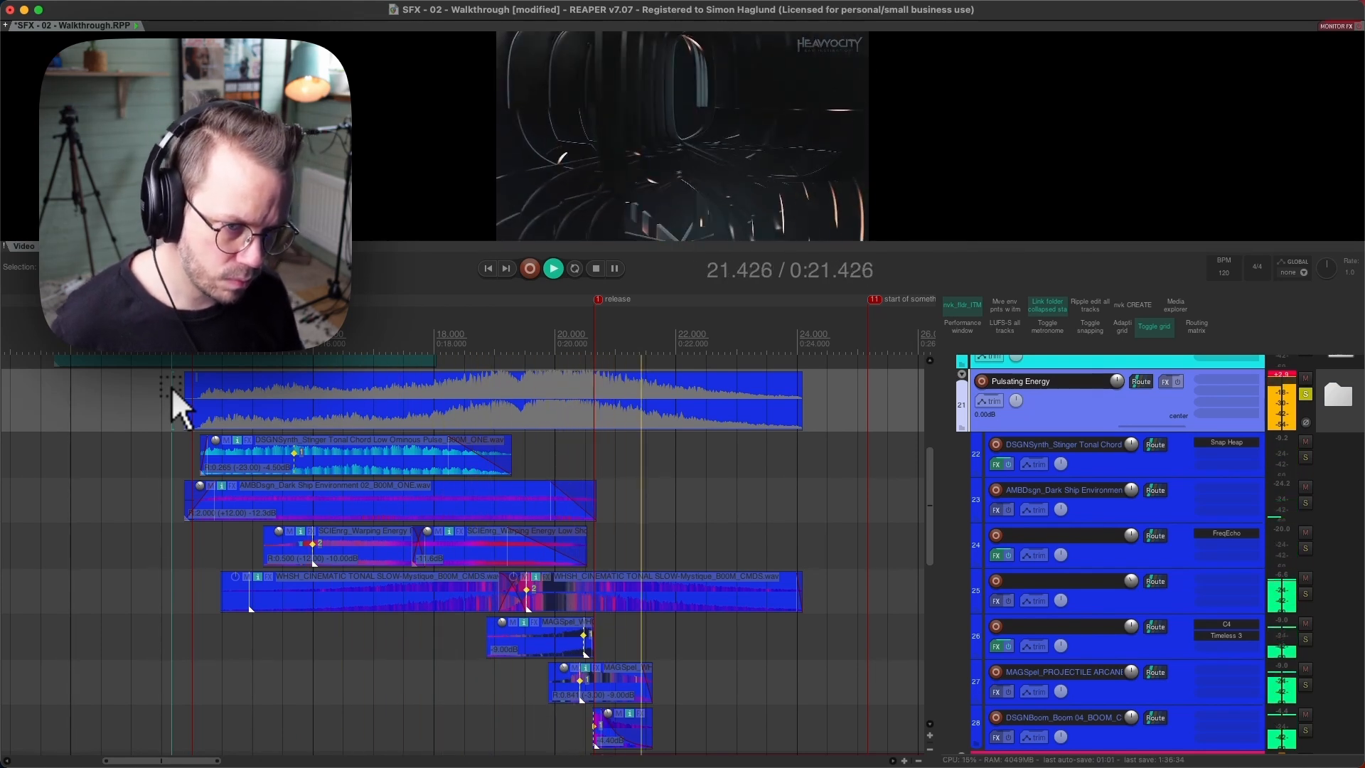
key(space)
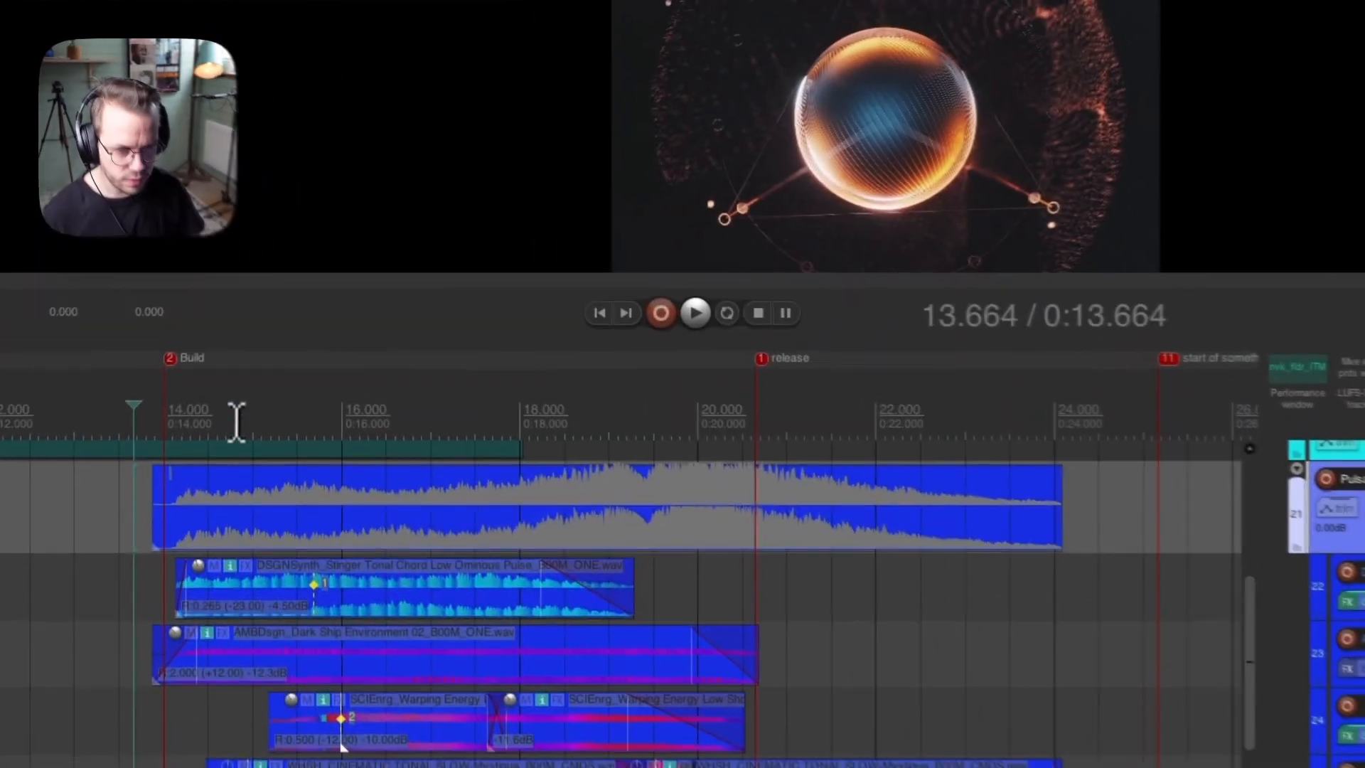
Audition the DSGNSynth_Stinger Tonal Chord Low Ominous Pulse layer alone from about 13.9 seconds.
click(238, 423)
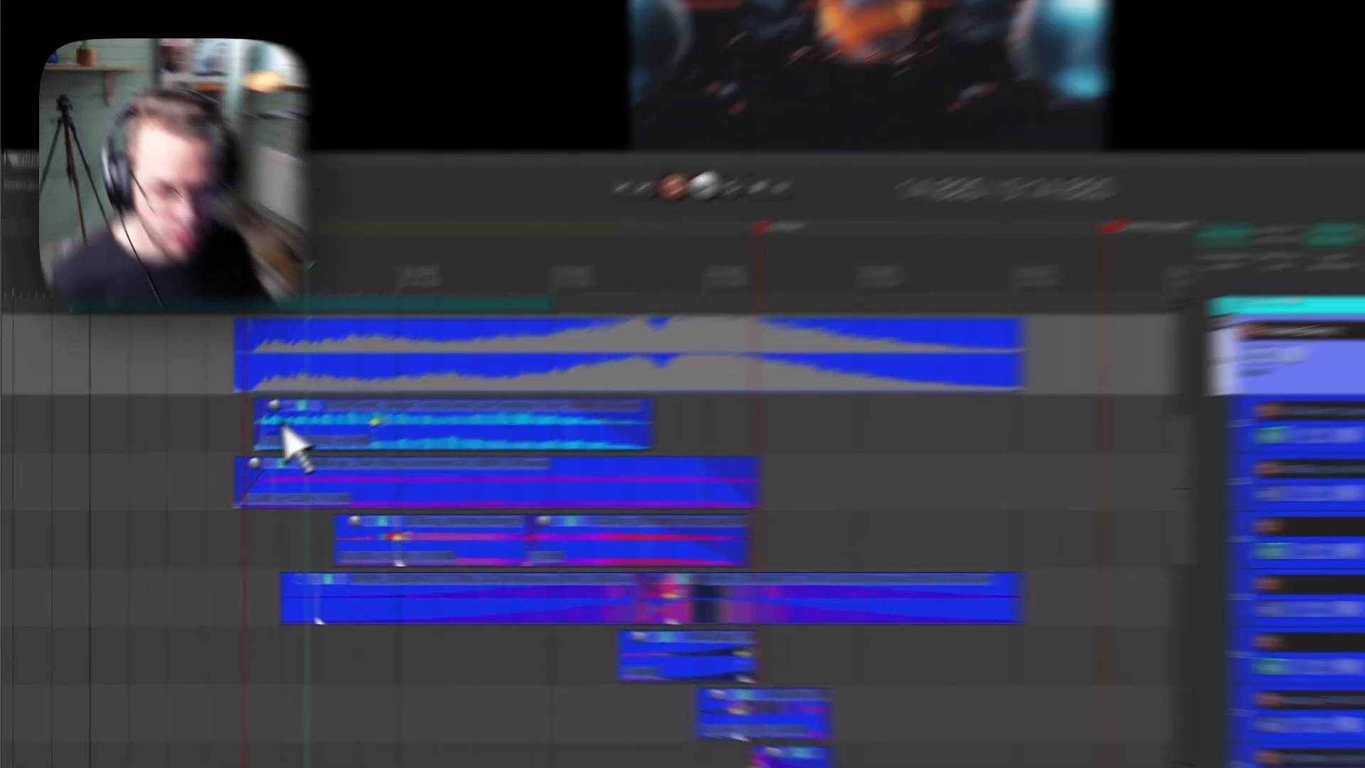
click(189, 459)
key(s)
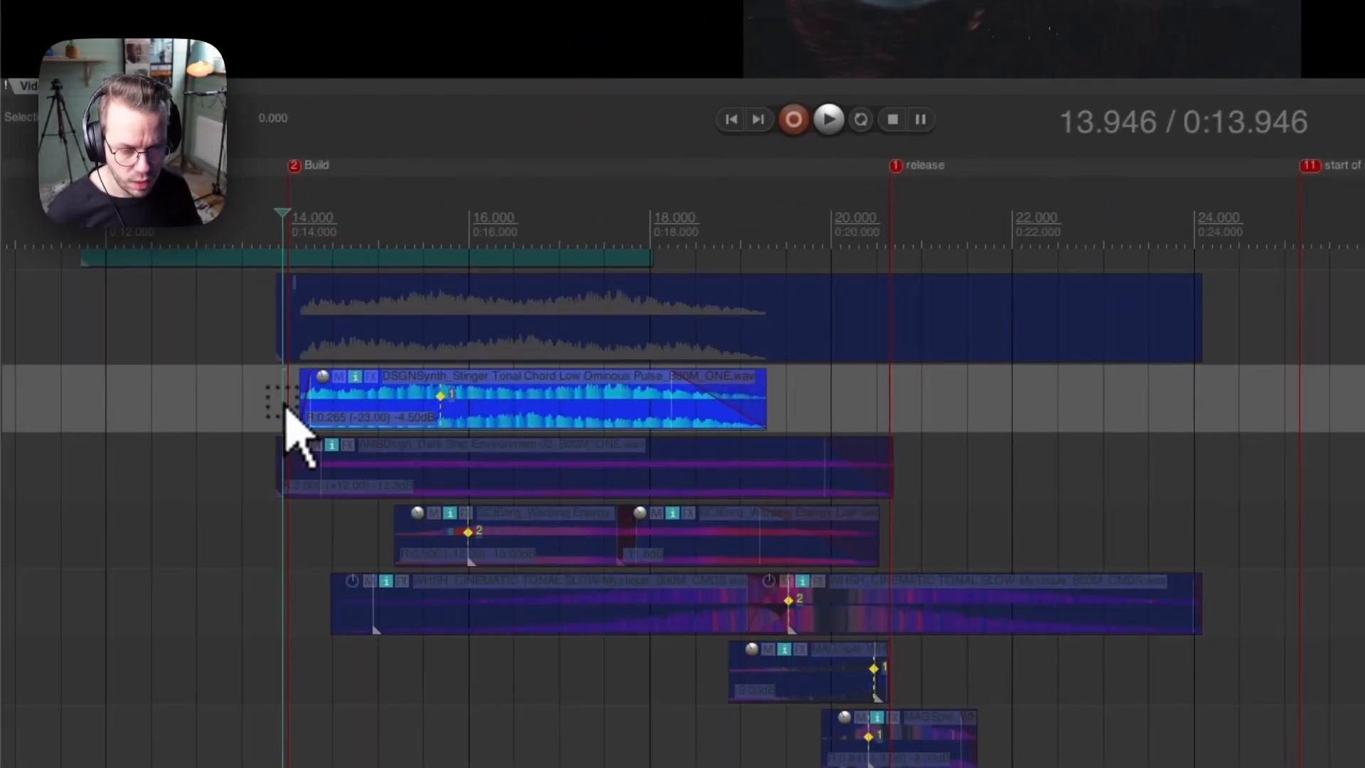
key(space)
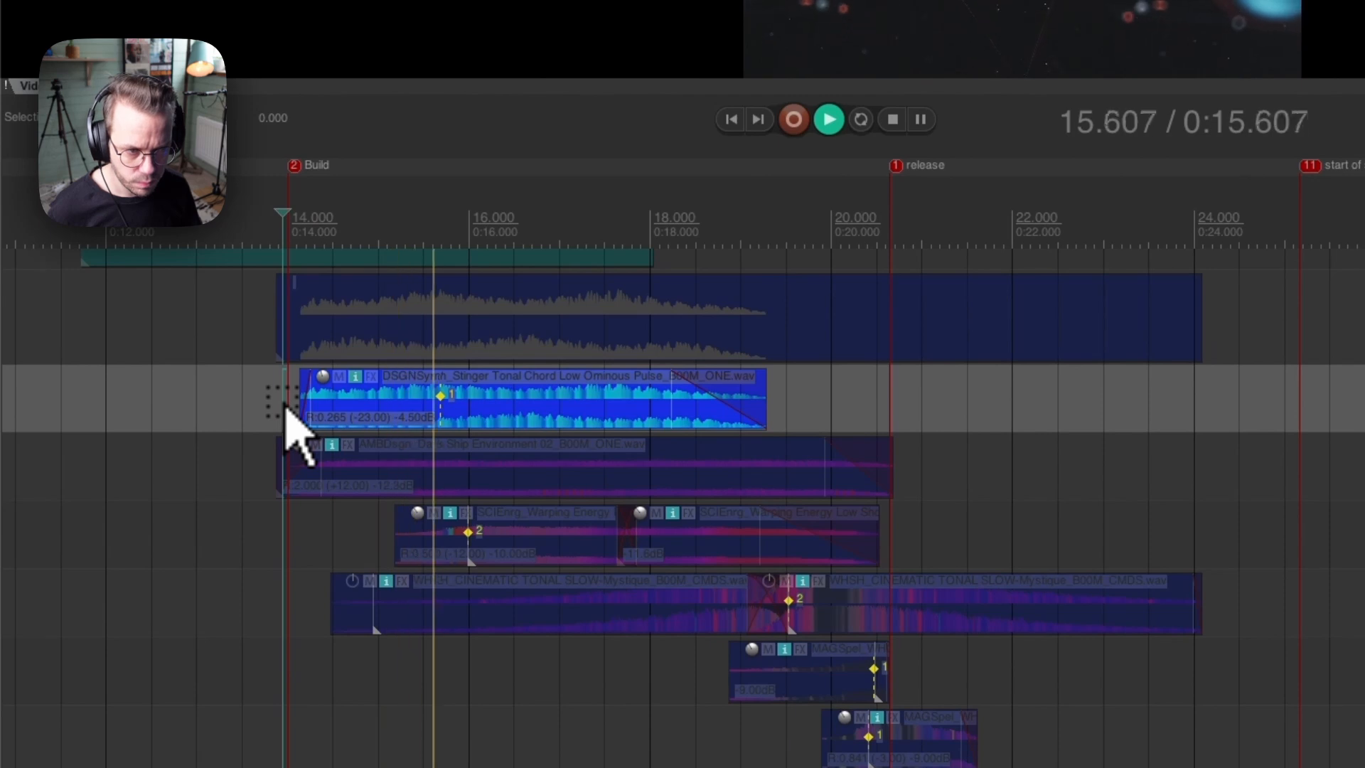
key(space)
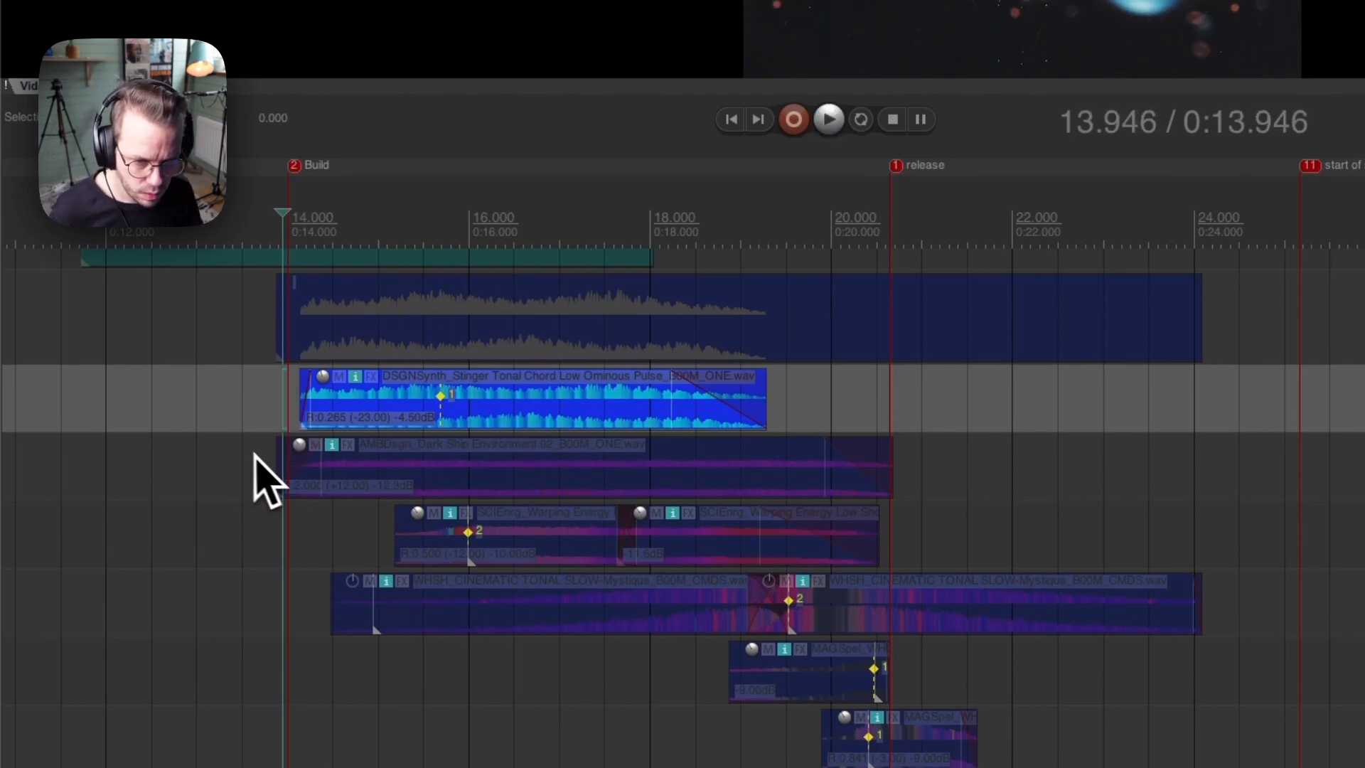
Audition the AMBDsgn_Dark Ship Environment 02 layer alone from about 13.8 seconds.
click(272, 473)
click(267, 462)
key(s)
key(space)
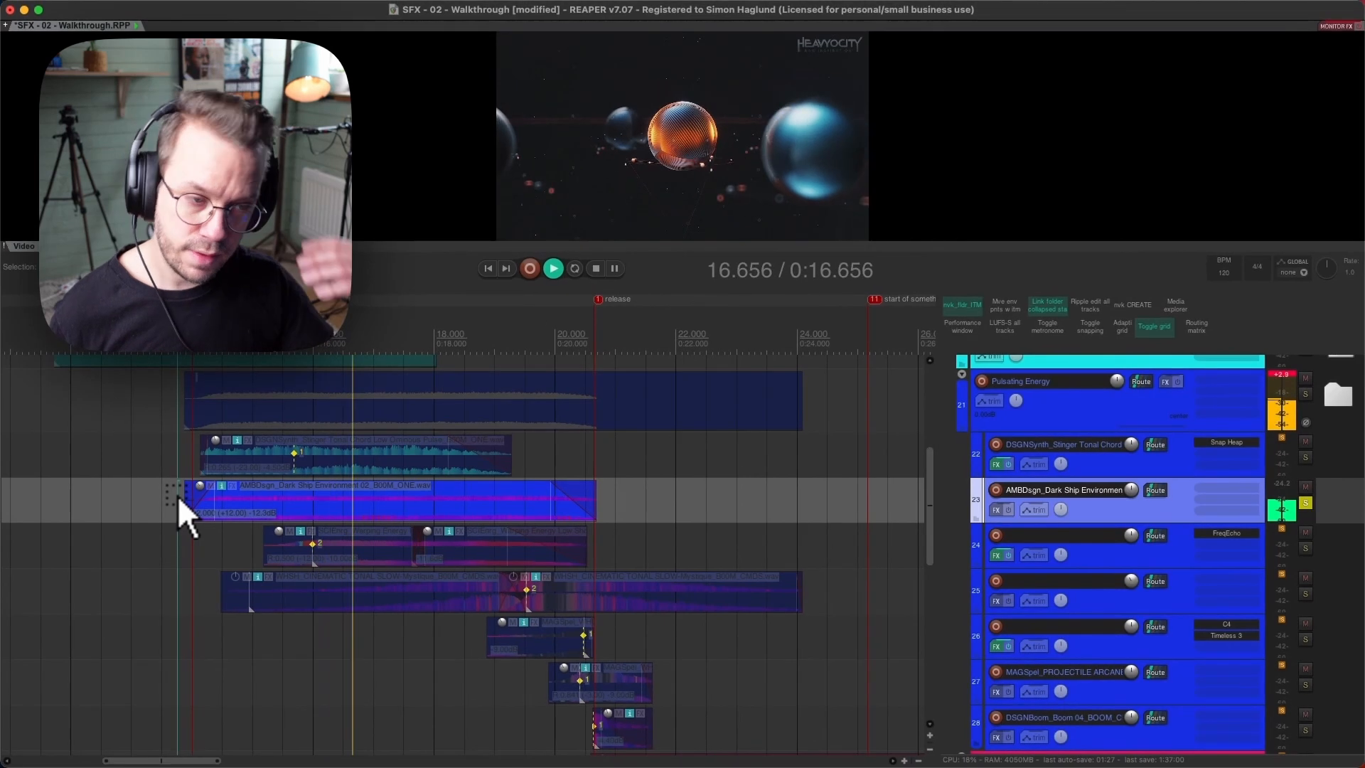
key(space)
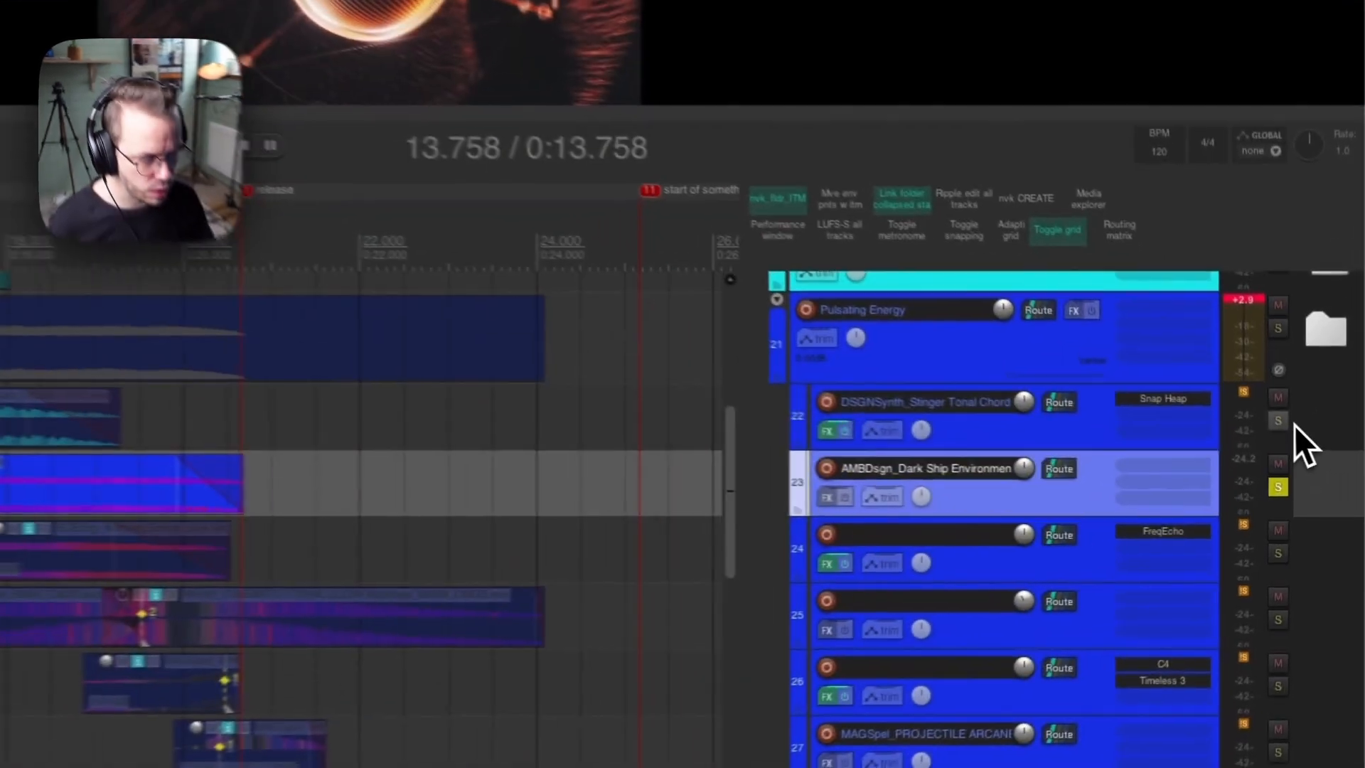
Add the DSGNSynth_Stinger layer to the solo and play it together with the Dark Ship Environment layer from about 13.8 seconds.
click(1306, 457)
key(space)
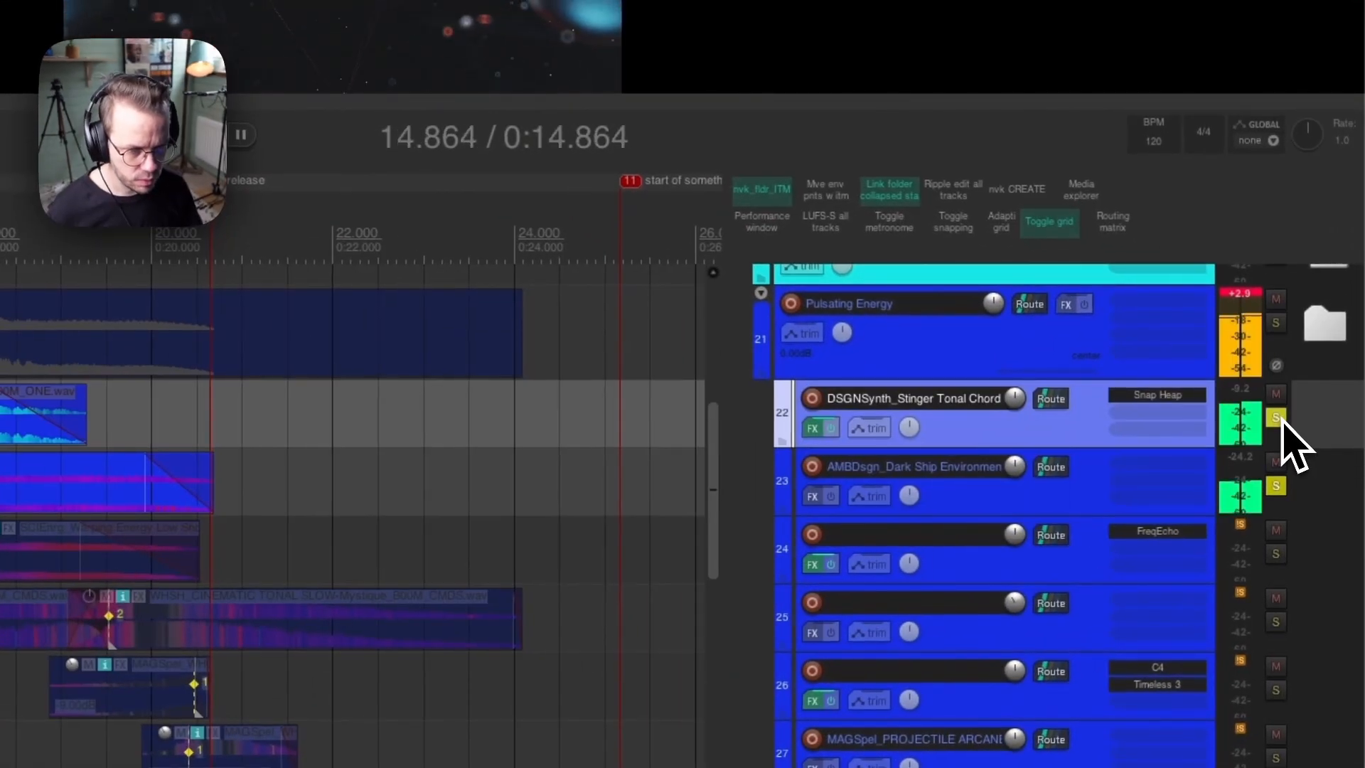
key(space)
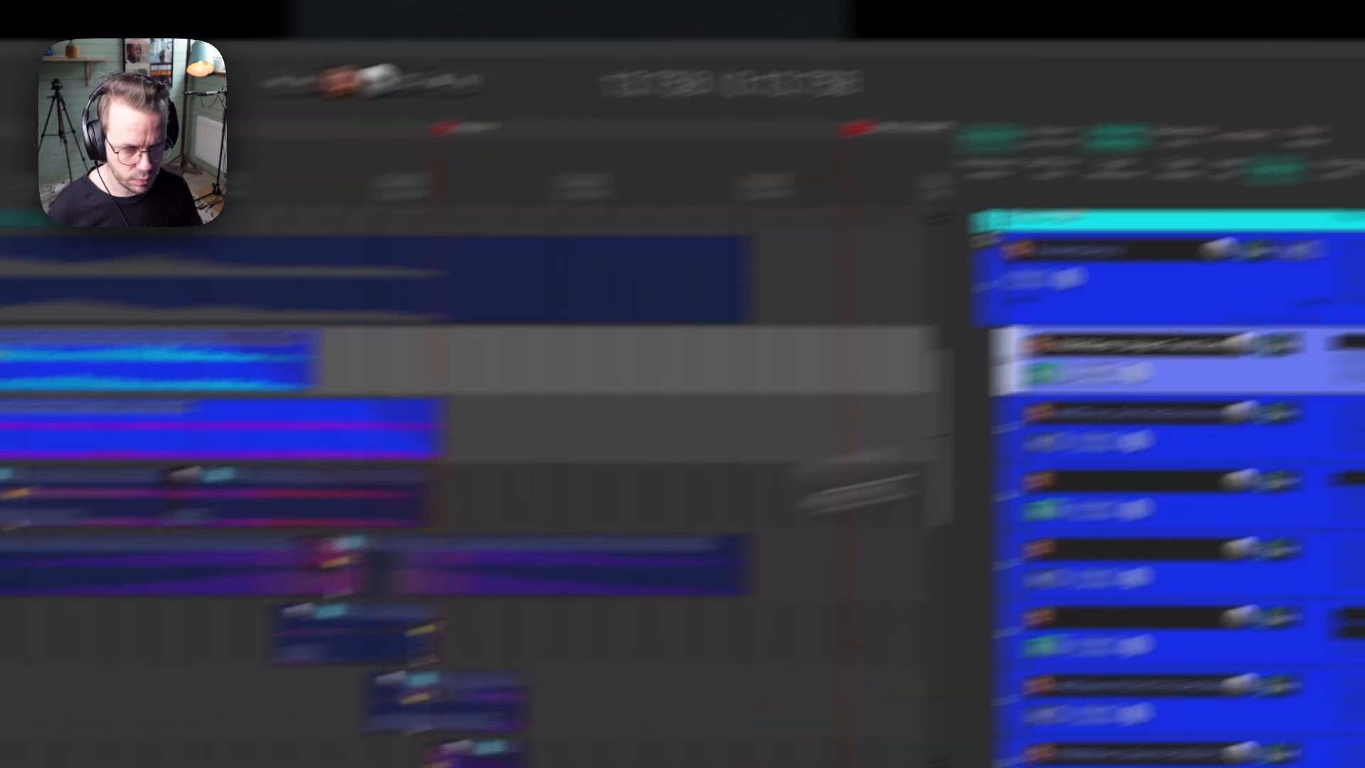
Audition the SCIEnrg_Warping Energy layer on track 24 alone from about 15 seconds.
click(377, 462)
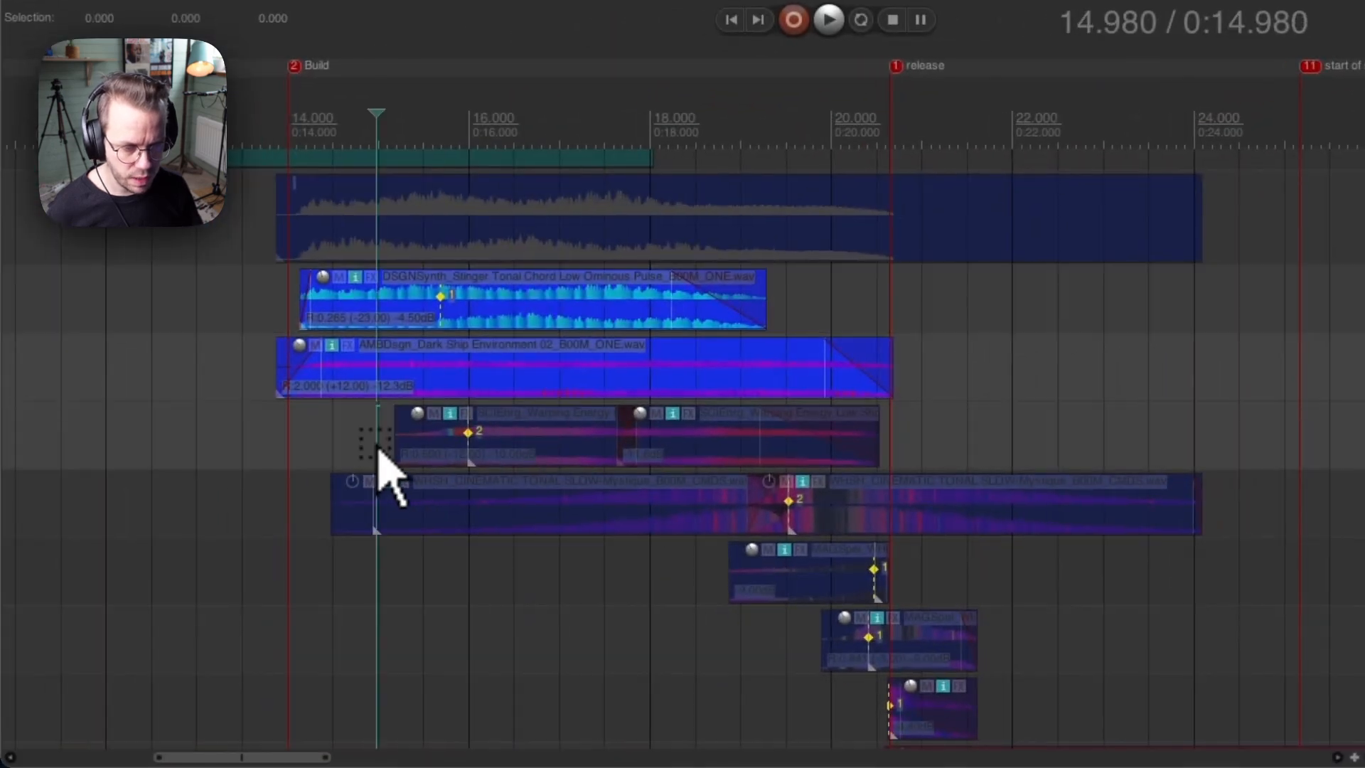
double_click(378, 450)
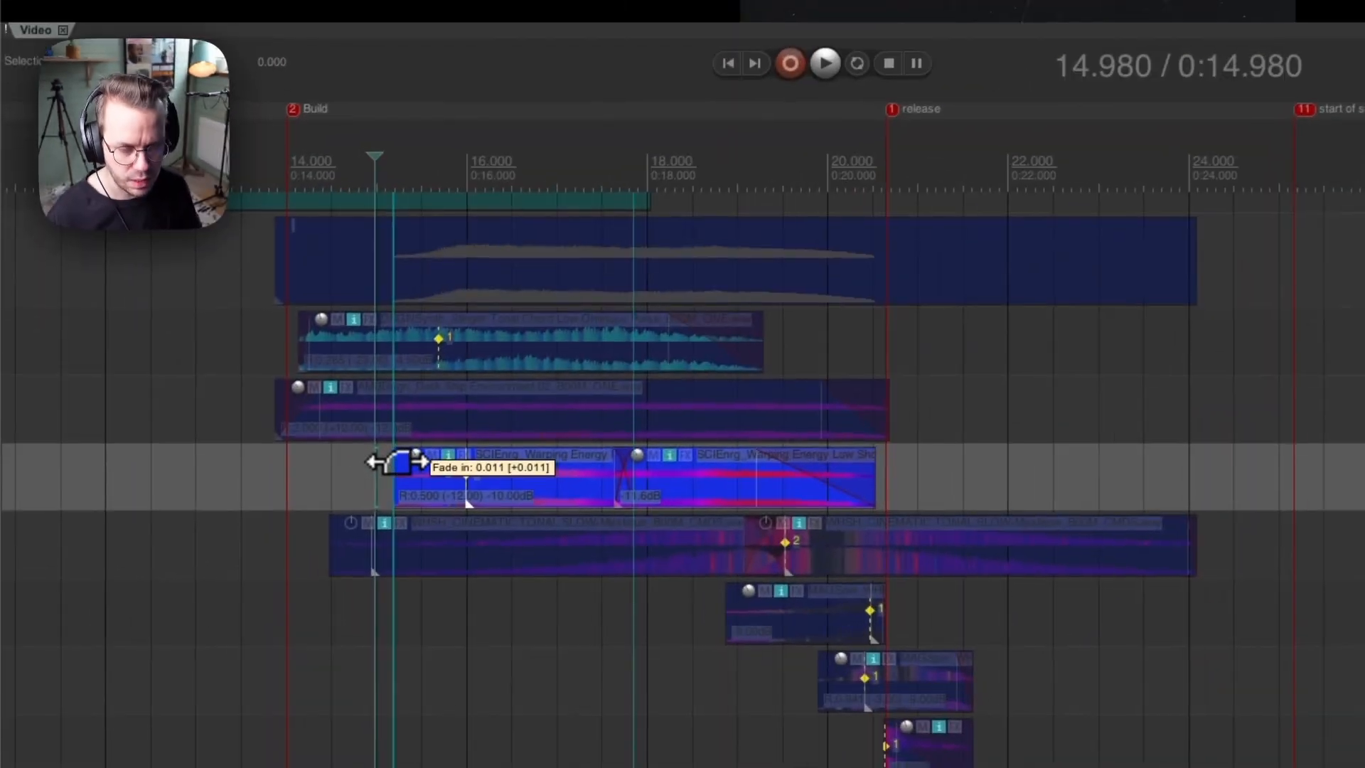
key(space)
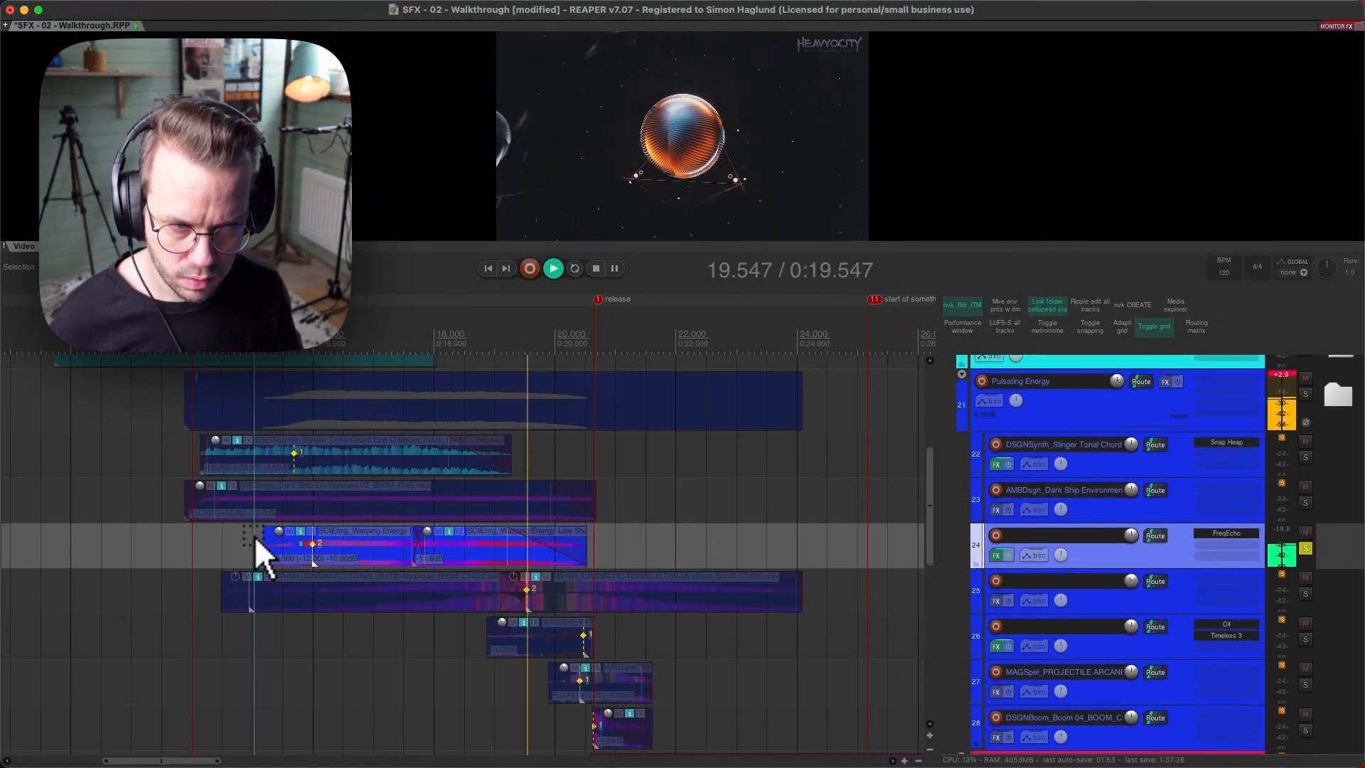
key(space)
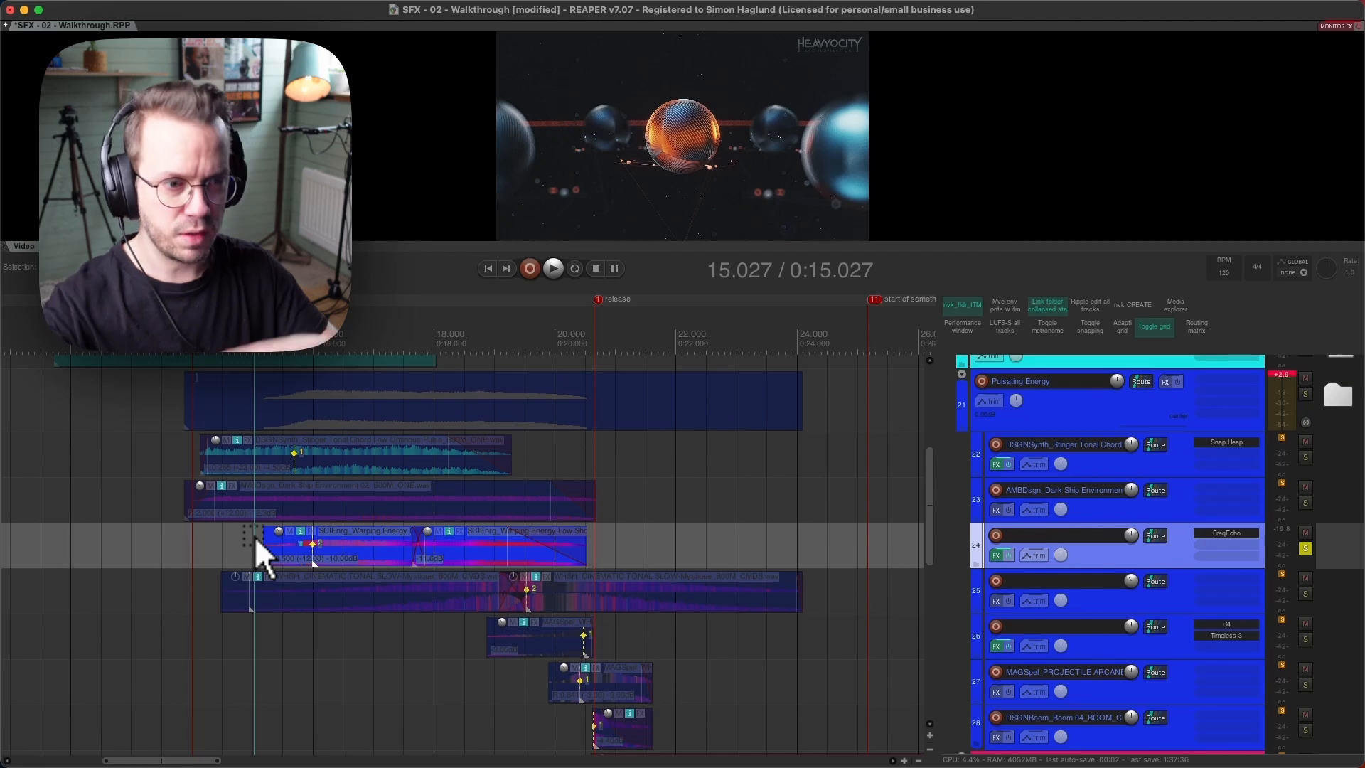
Audition the WHSH_CINEMATIC TONAL SLOW-Mystique layer on track 25 alone from about 14.3 seconds.
click(211, 588)
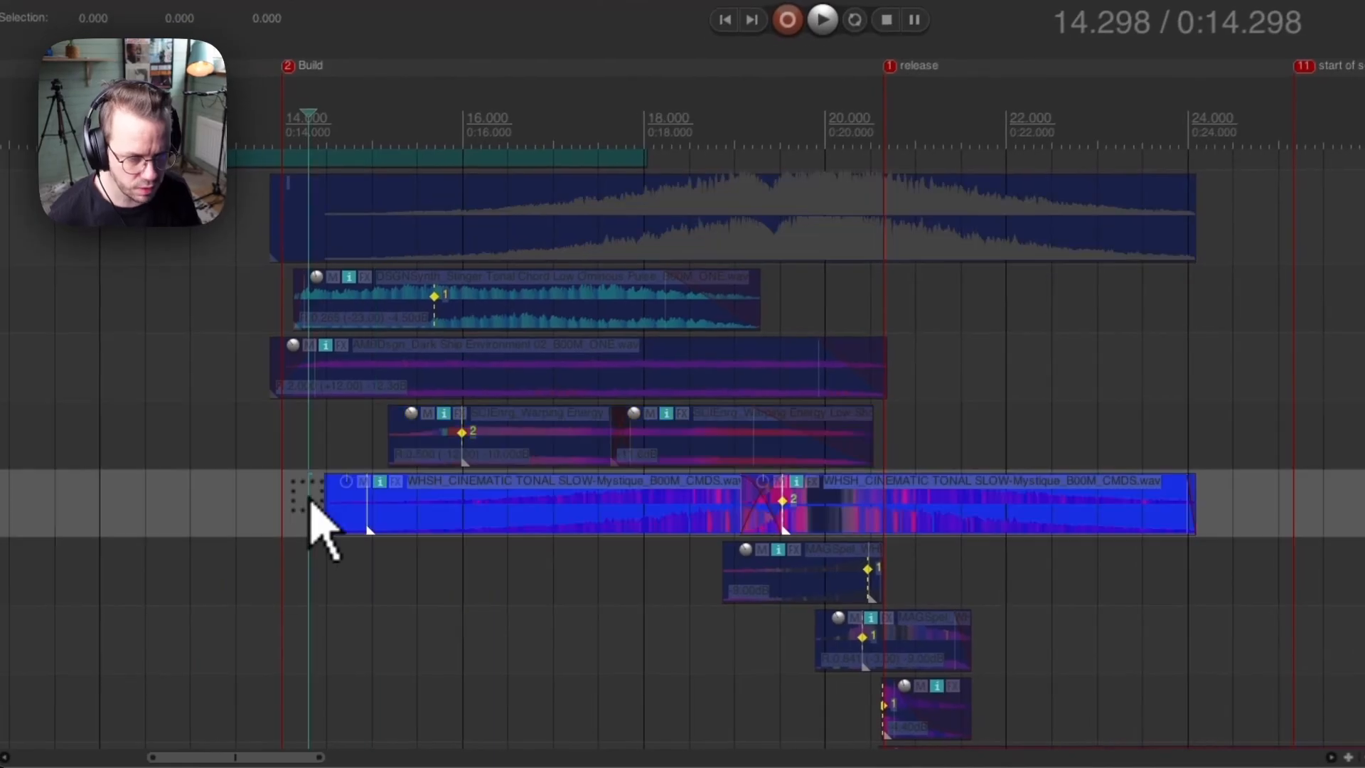
key(space)
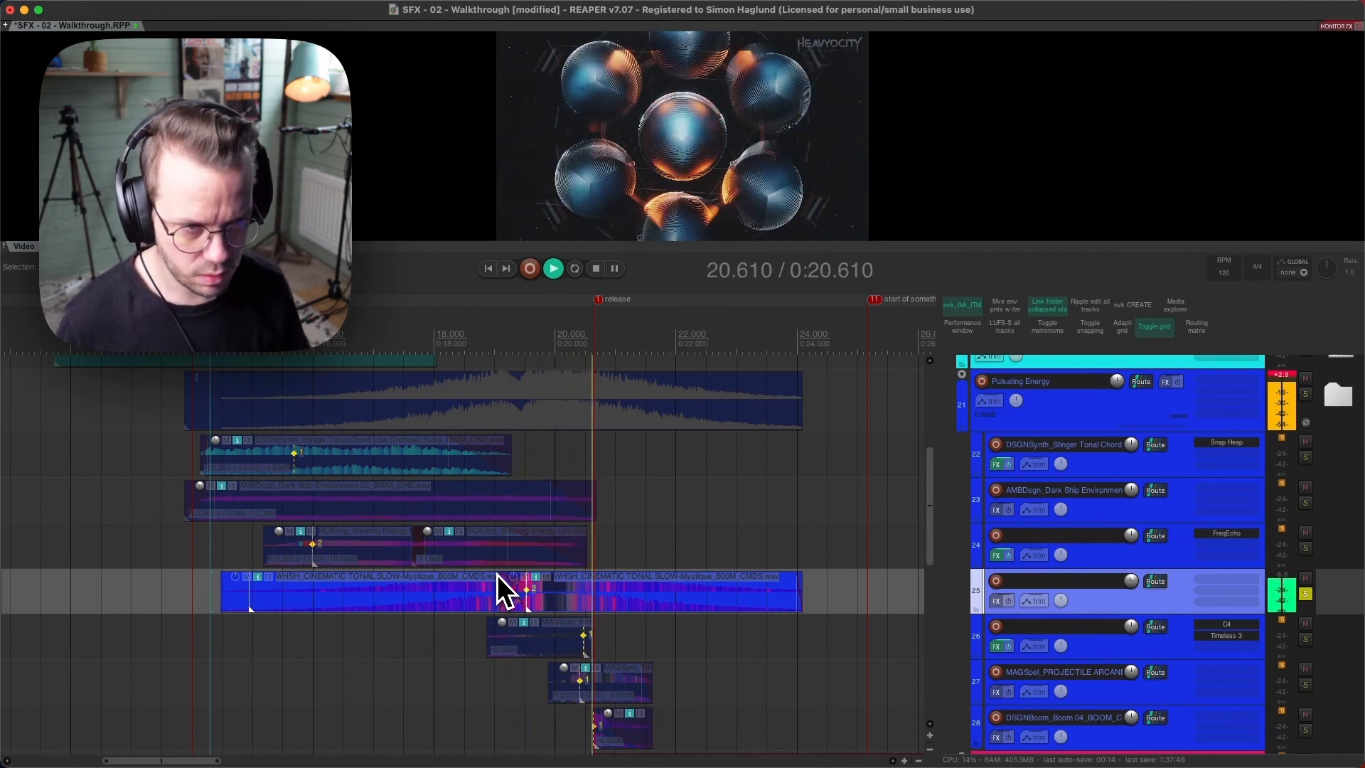
key(space)
Audition the MAGSpel layer on track 26 alone from about 18.6 seconds.
drag(488, 662, 498, 665)
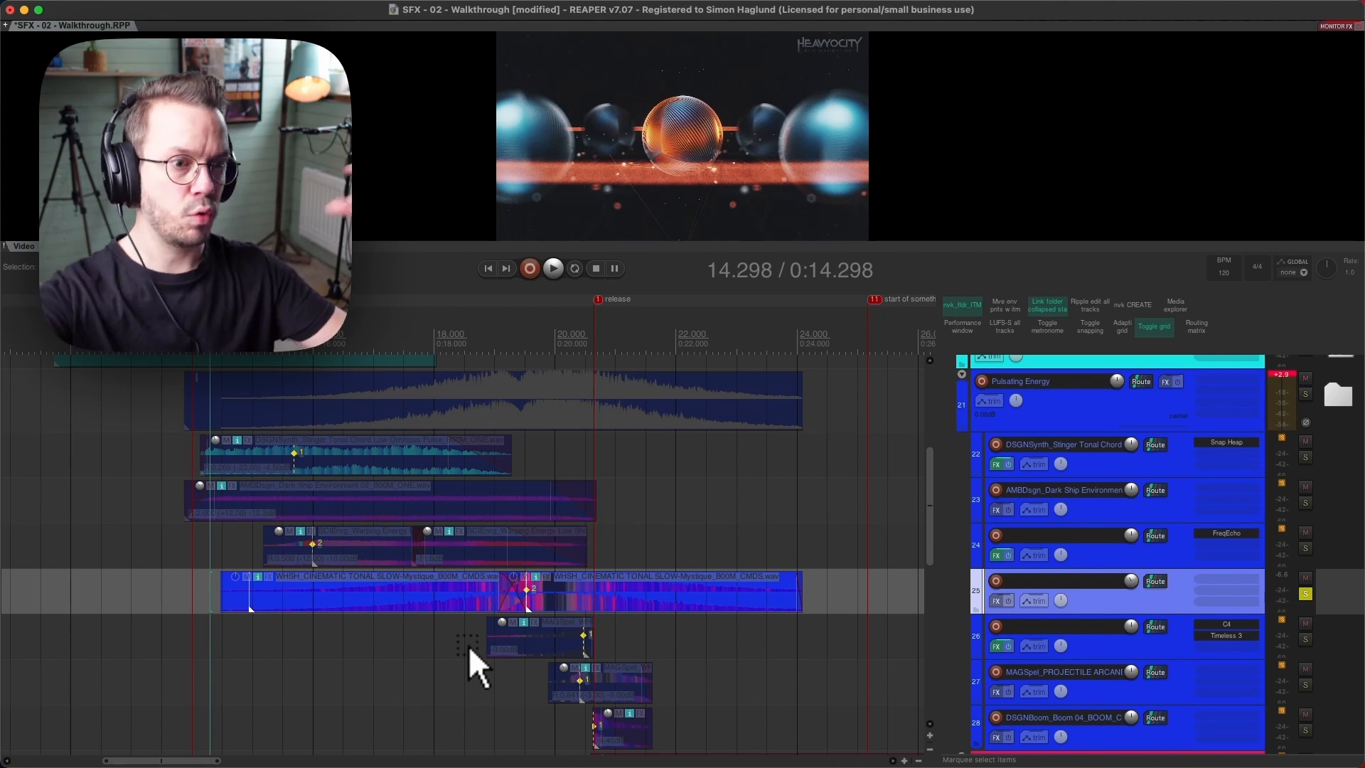
click(469, 645)
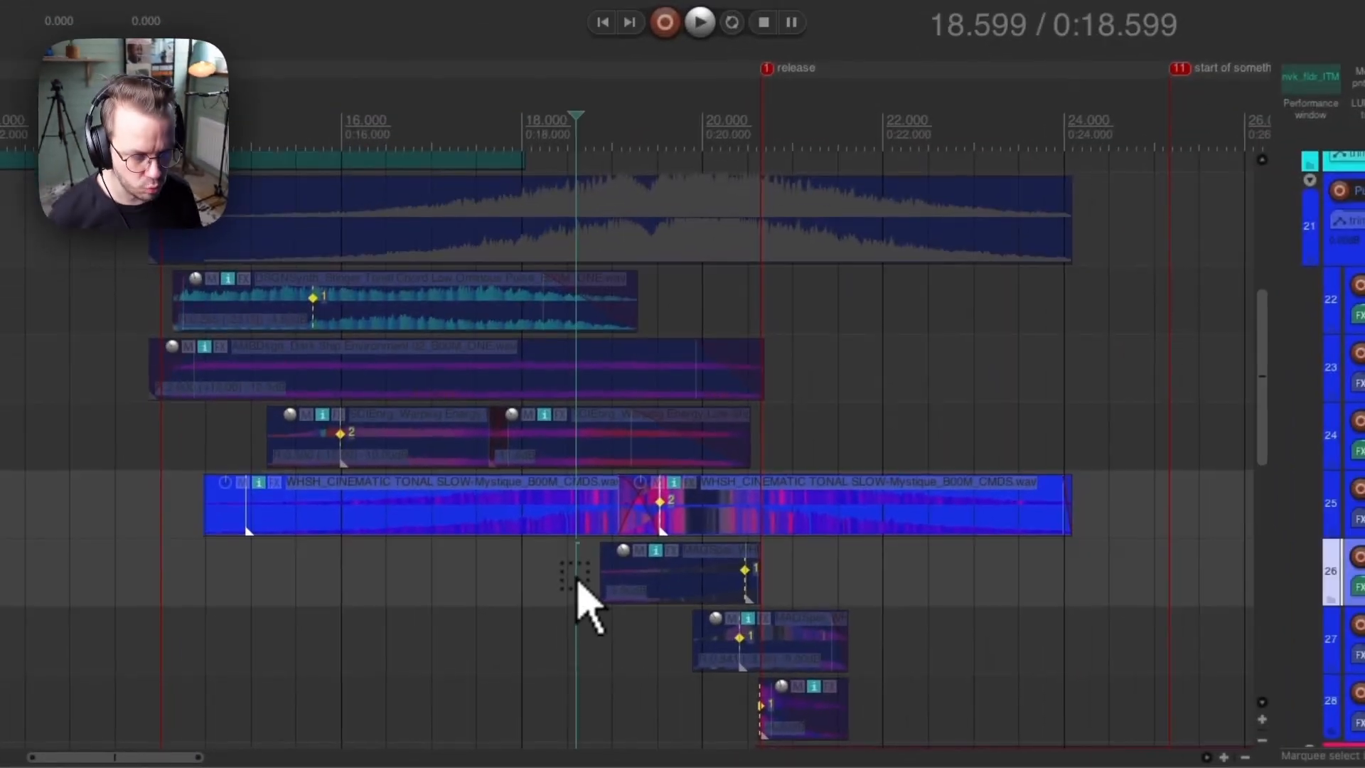
key(s)
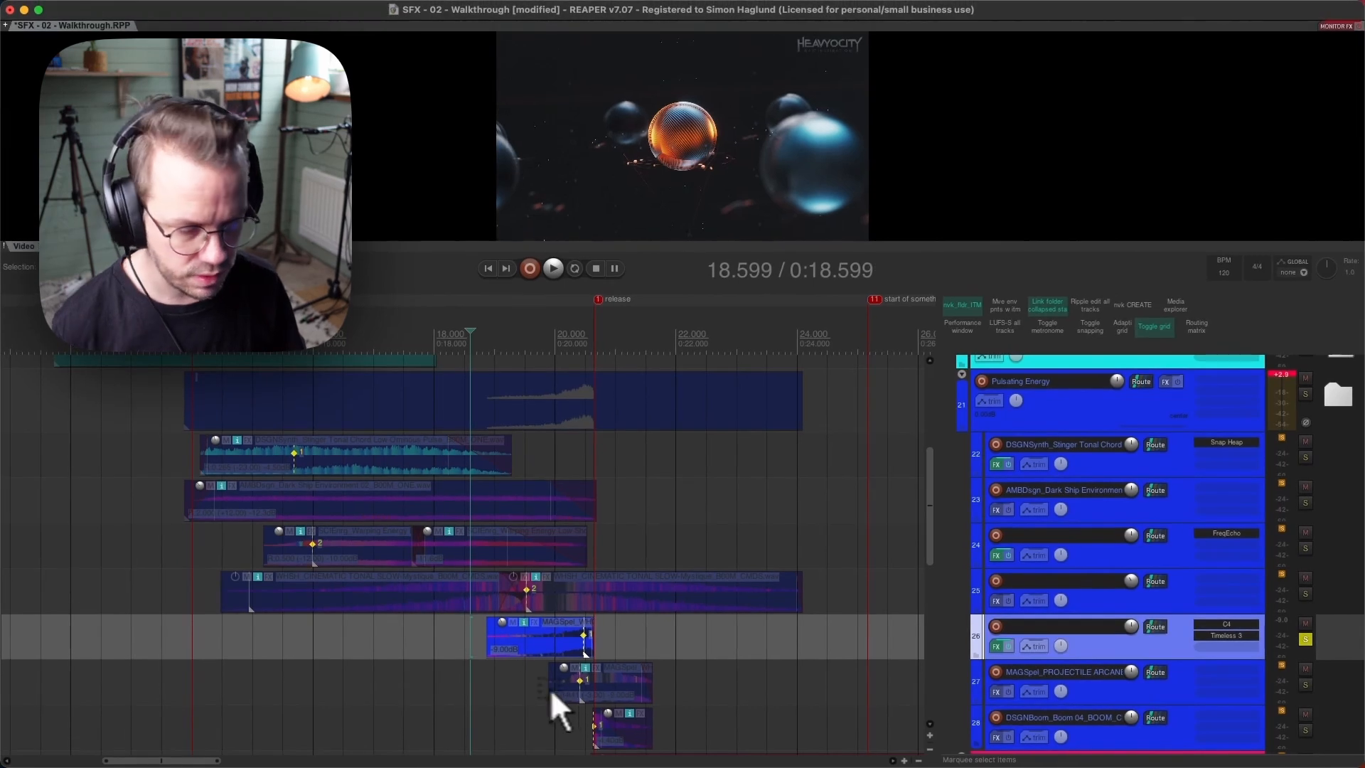
key(space)
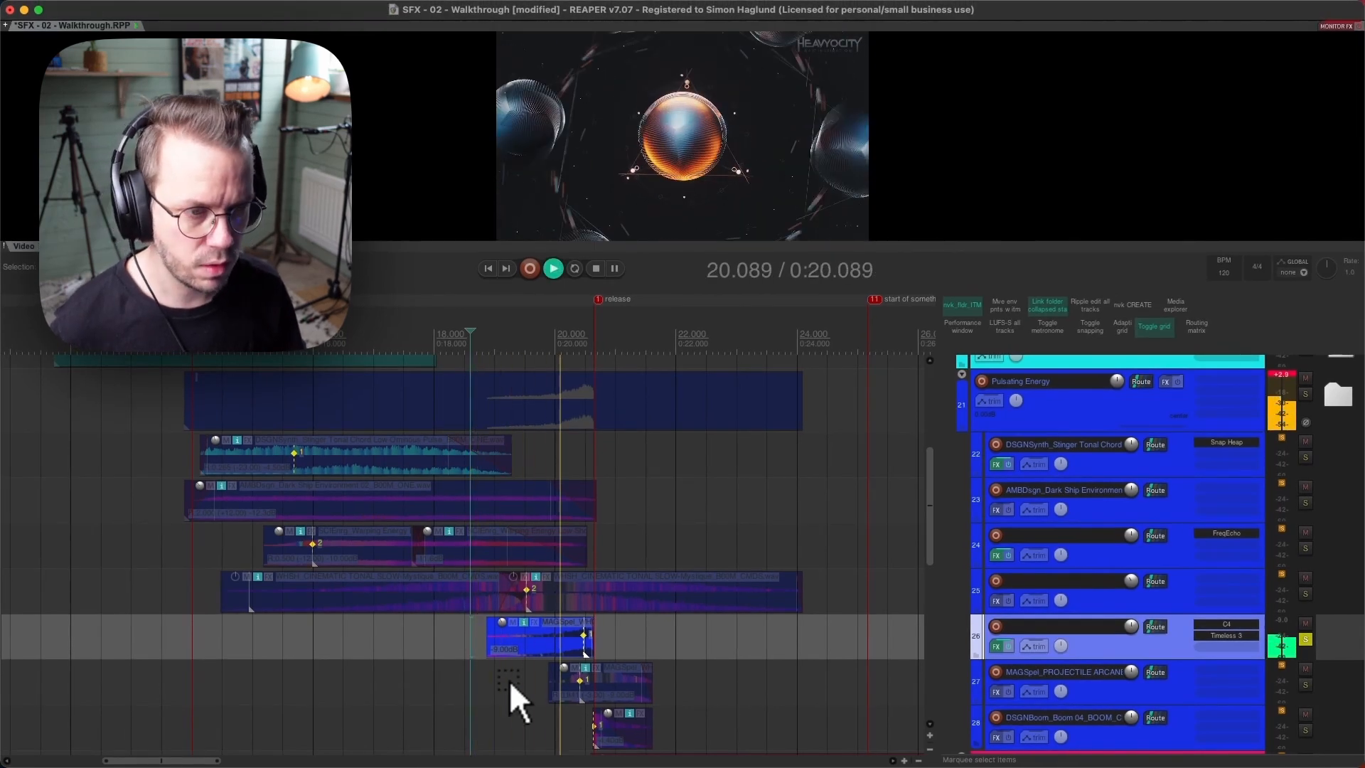
key(space)
Audition the MAGSpel_PROJECTILE layer on track 27 alone from about 19.6 seconds.
click(533, 690)
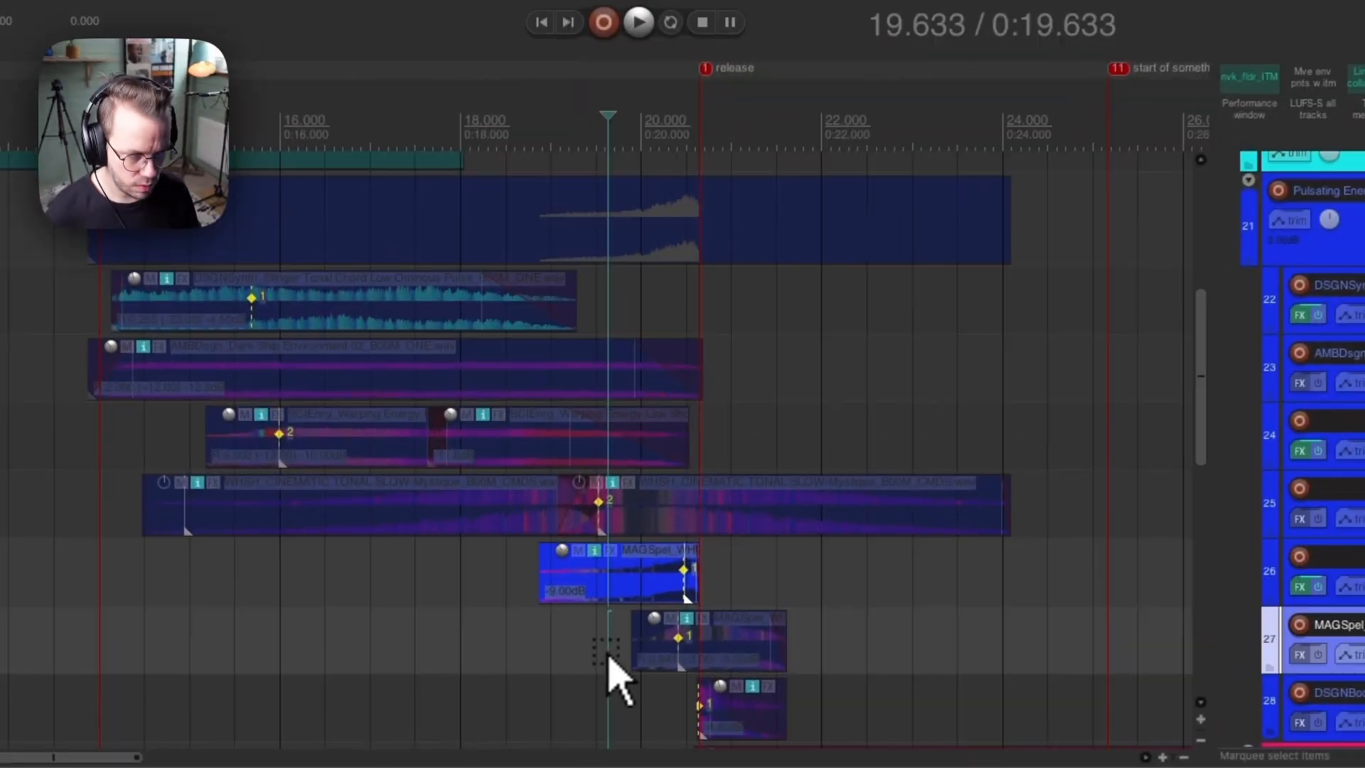
key(s)
key(space)
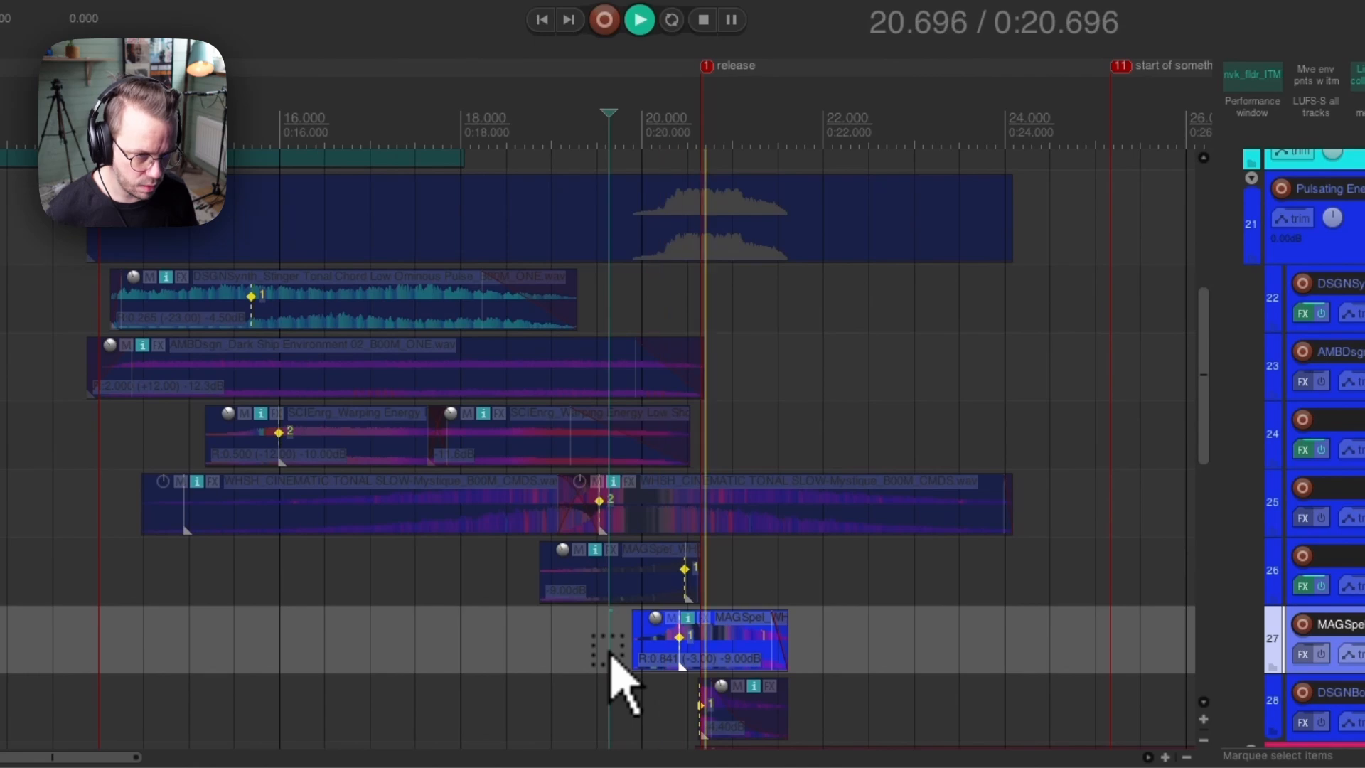
key(space)
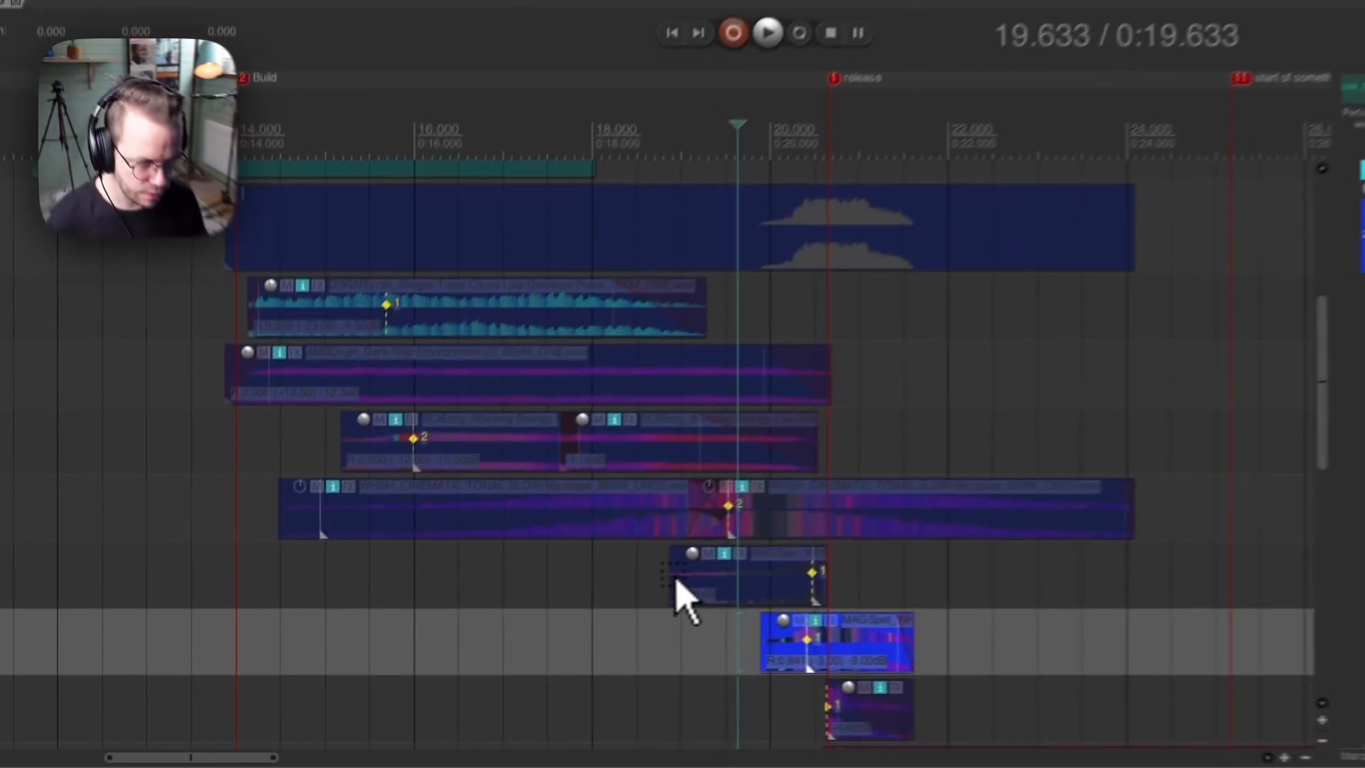
Solo the two MAGSpel layers again in turn, and audition the DSGNBoom_Boom 04 layer alone from about 20.4 seconds.
click(485, 639)
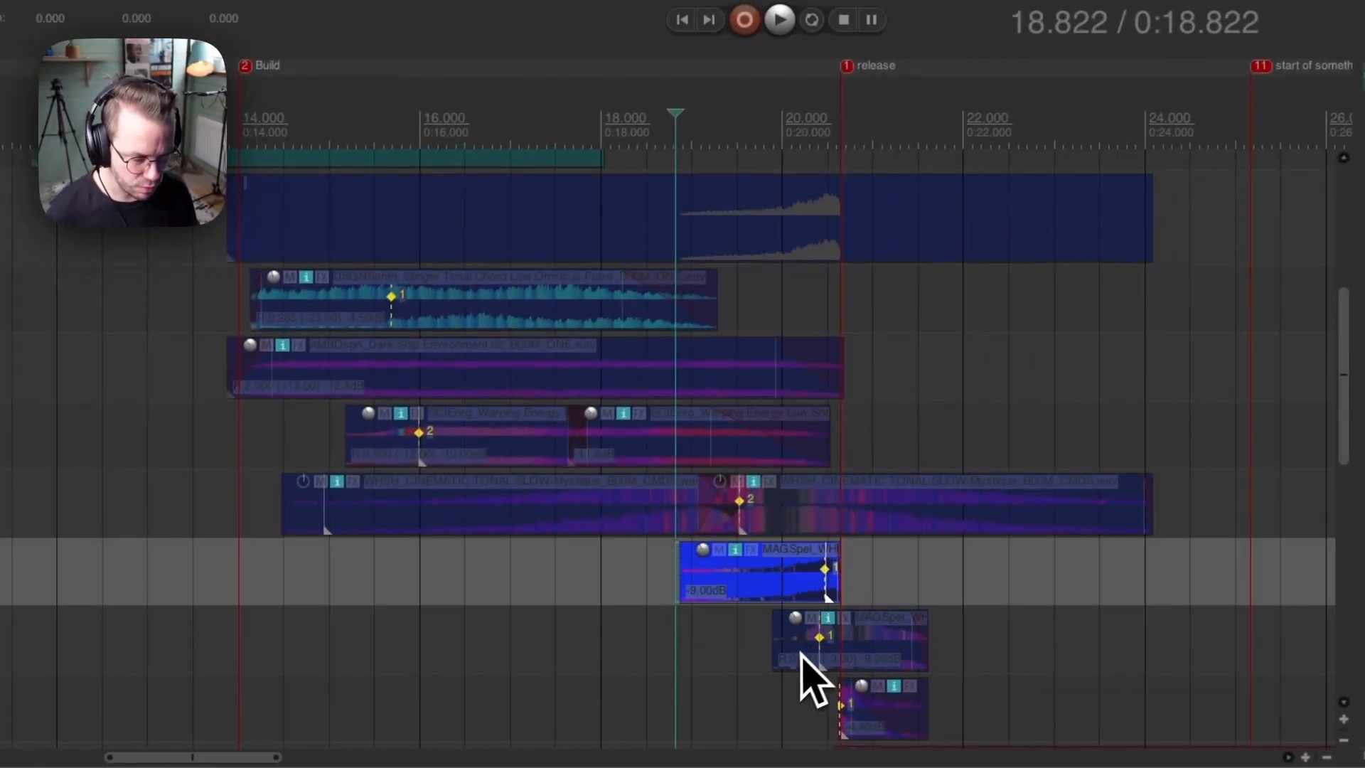
click(767, 646)
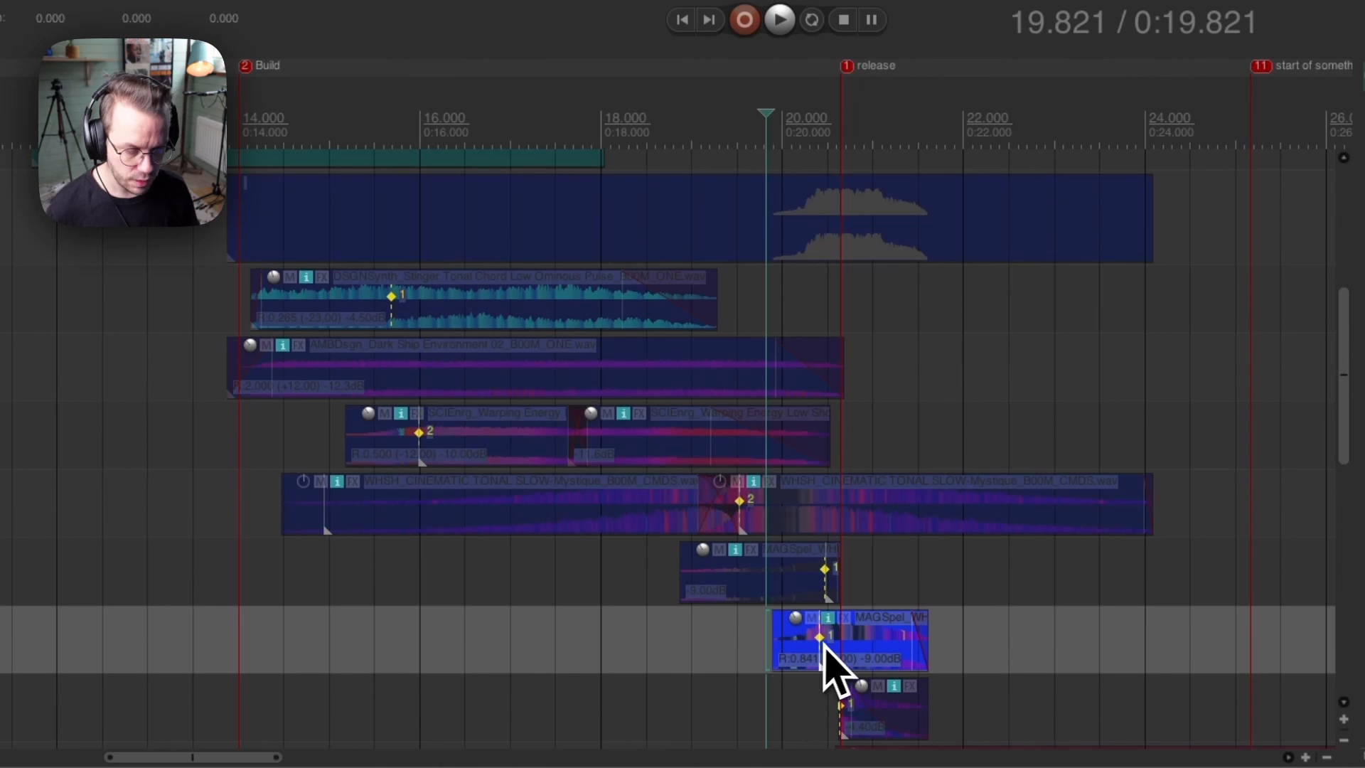
click(822, 704)
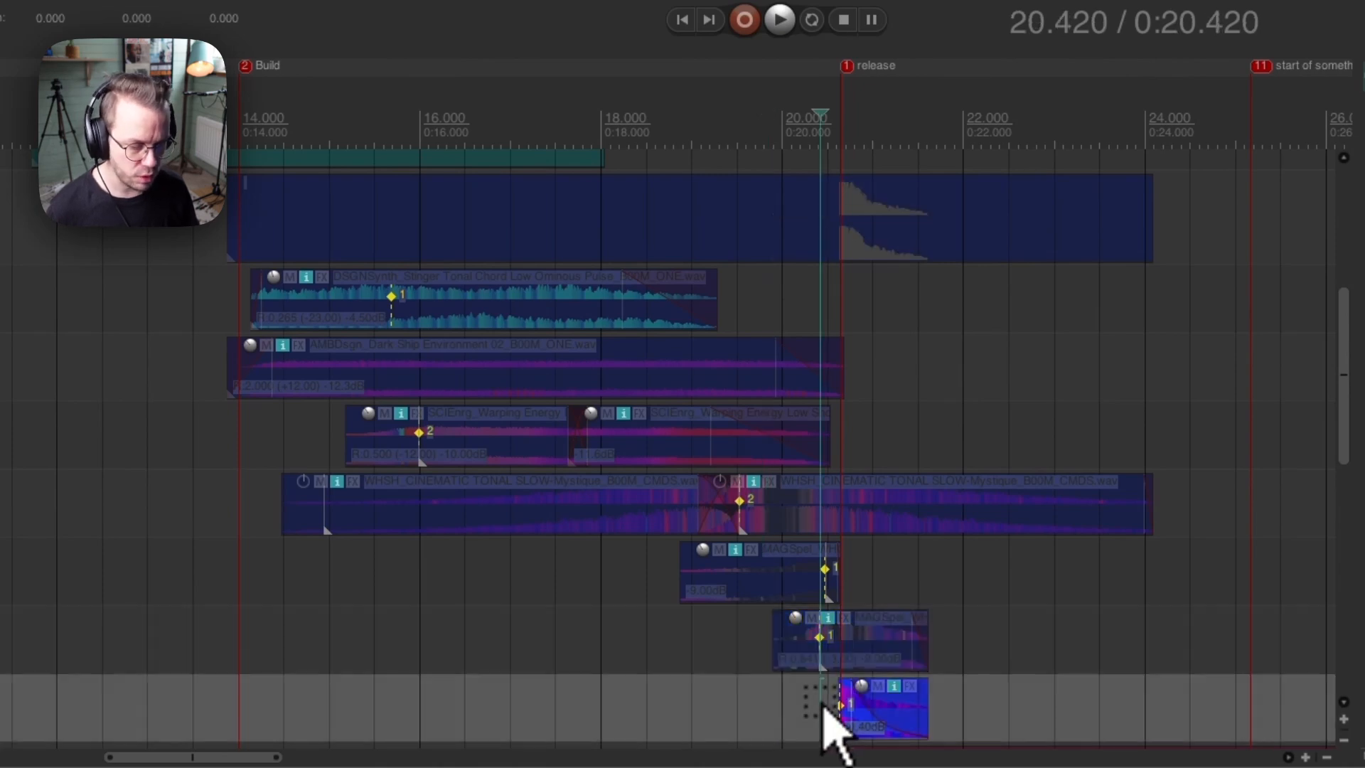
key(space)
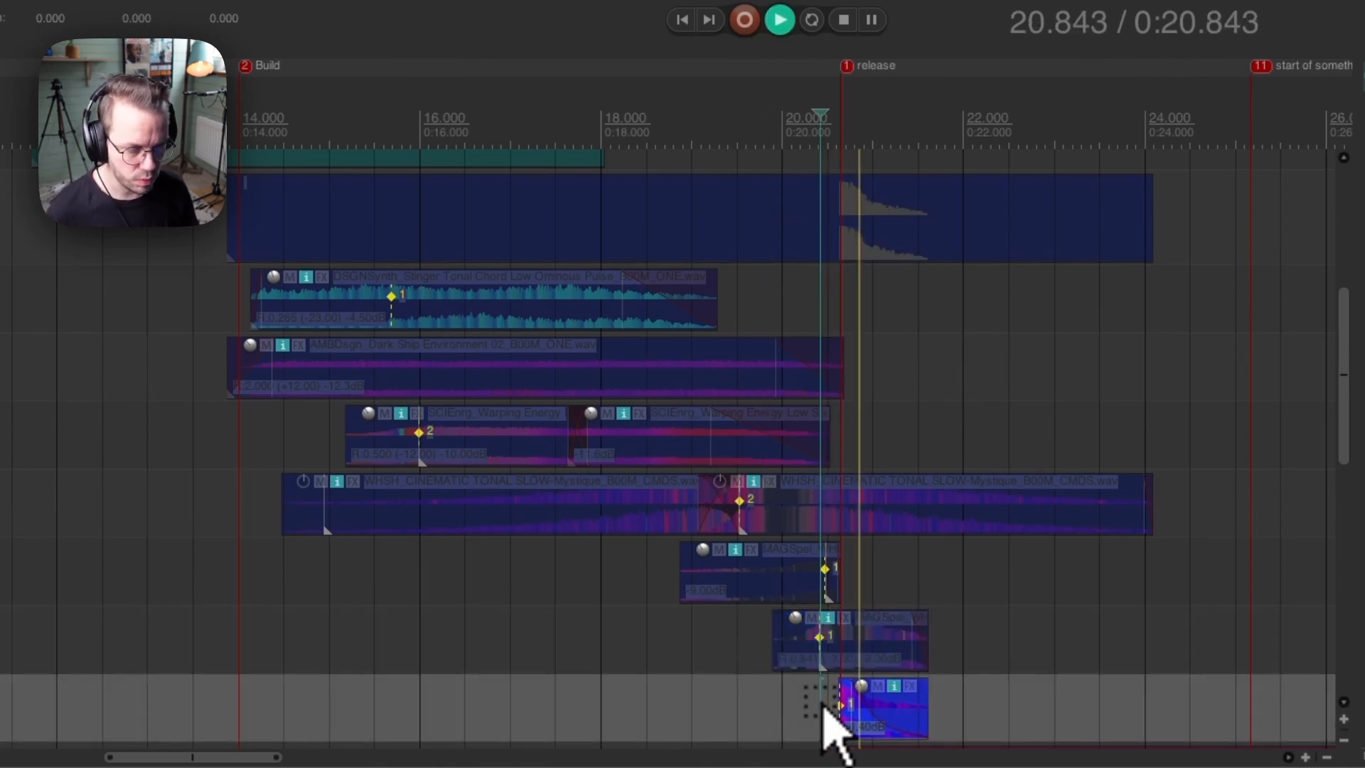
key(space)
Switch the solo between the Dark Ship Environment and DSGNSynth_Stinger layers, cueing each just before the Build marker.
click(228, 297)
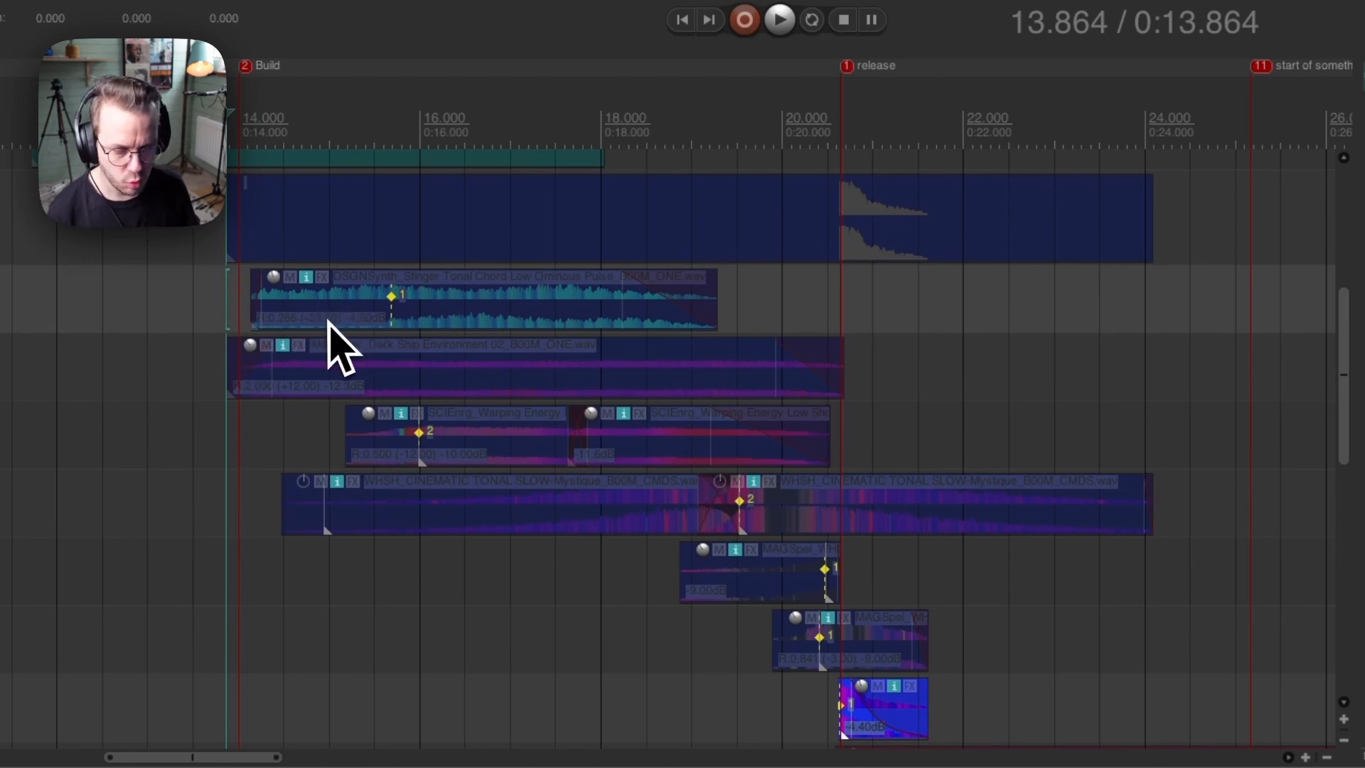
click(324, 386)
click(217, 376)
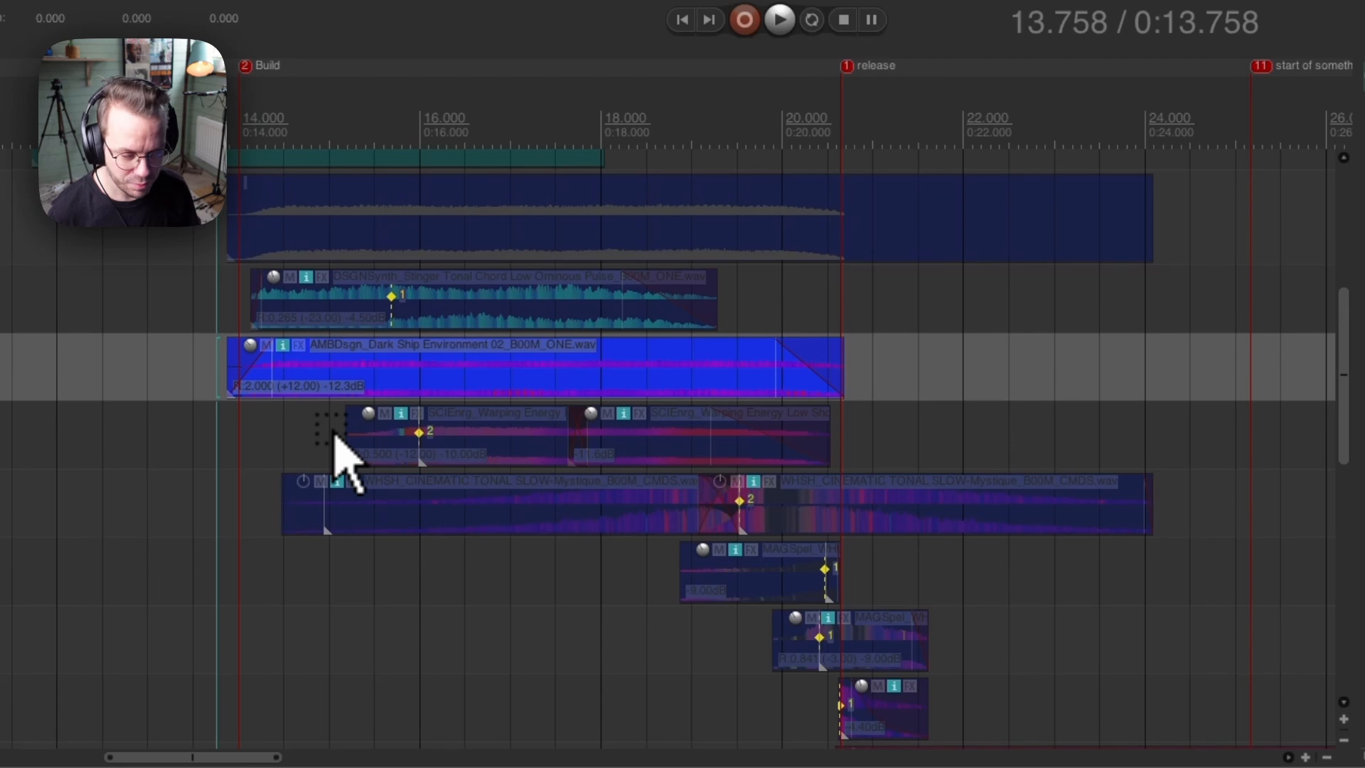
click(230, 308)
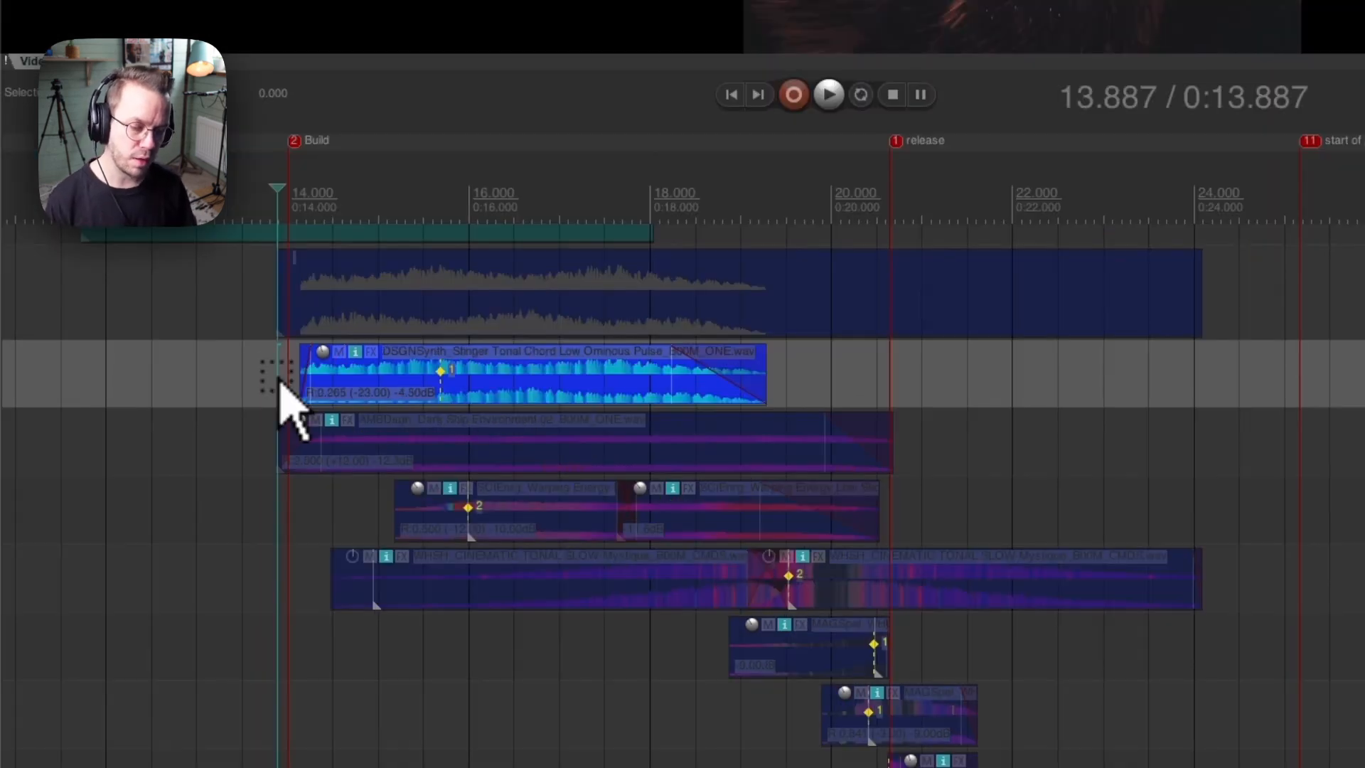
click(271, 445)
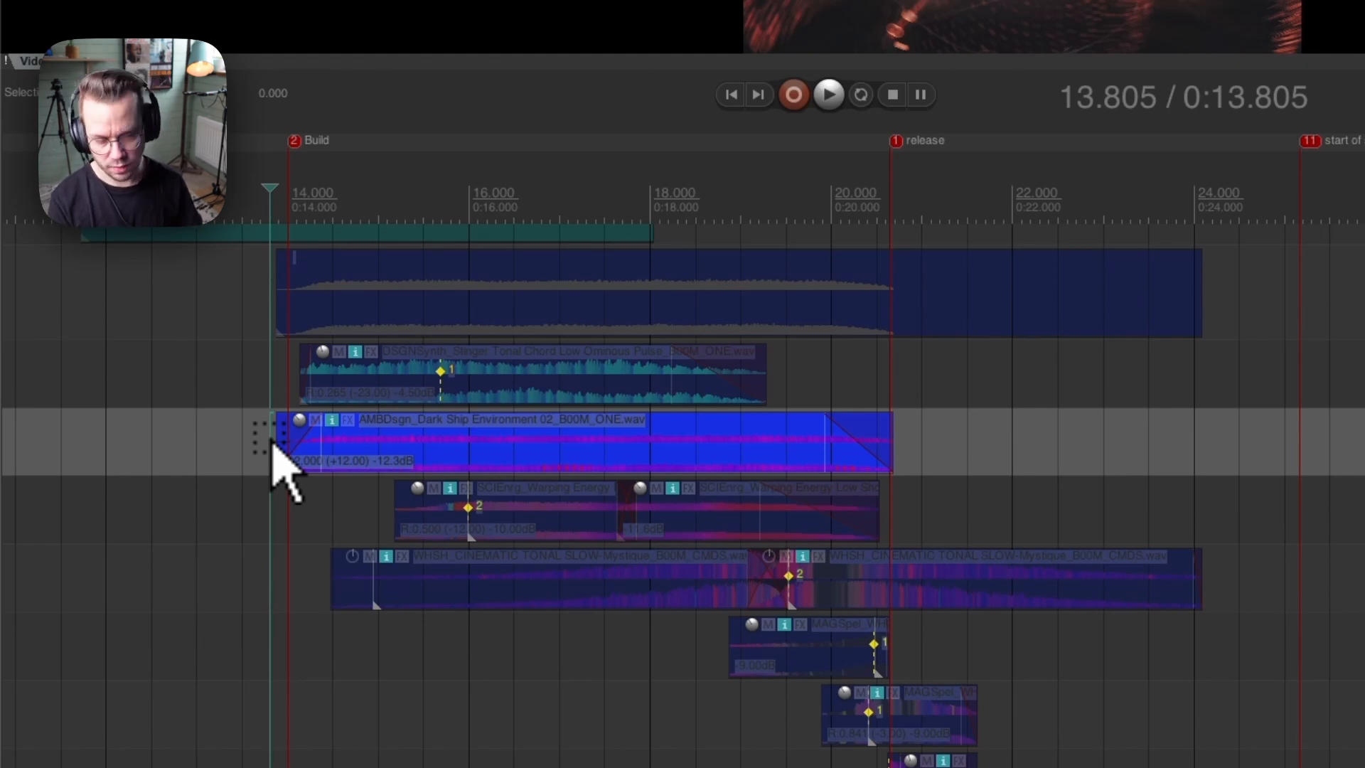
Solo the SCIEnrg_Warping Energy layer from about 14.9 seconds, and return the solo to the Pulsating Energy folder just before the Build marker.
click(347, 503)
click(369, 509)
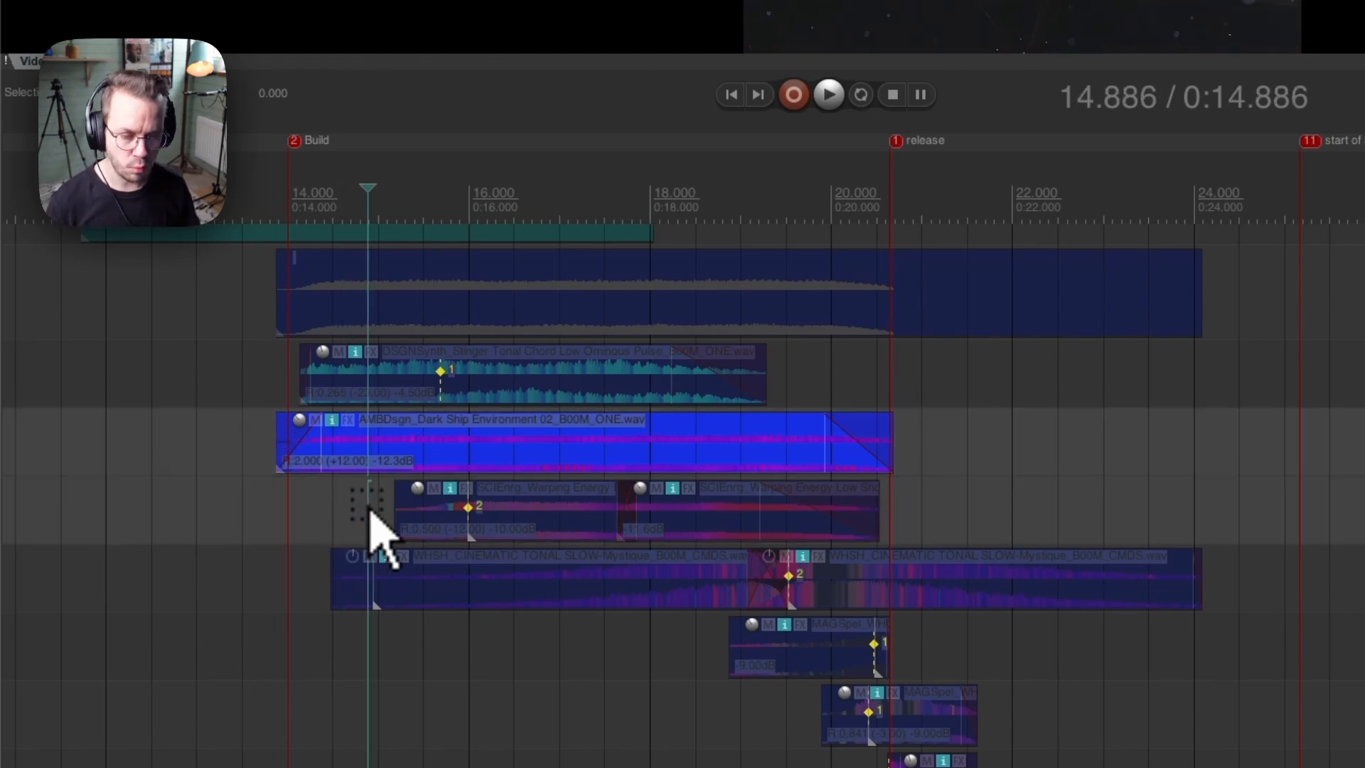
key(F6)
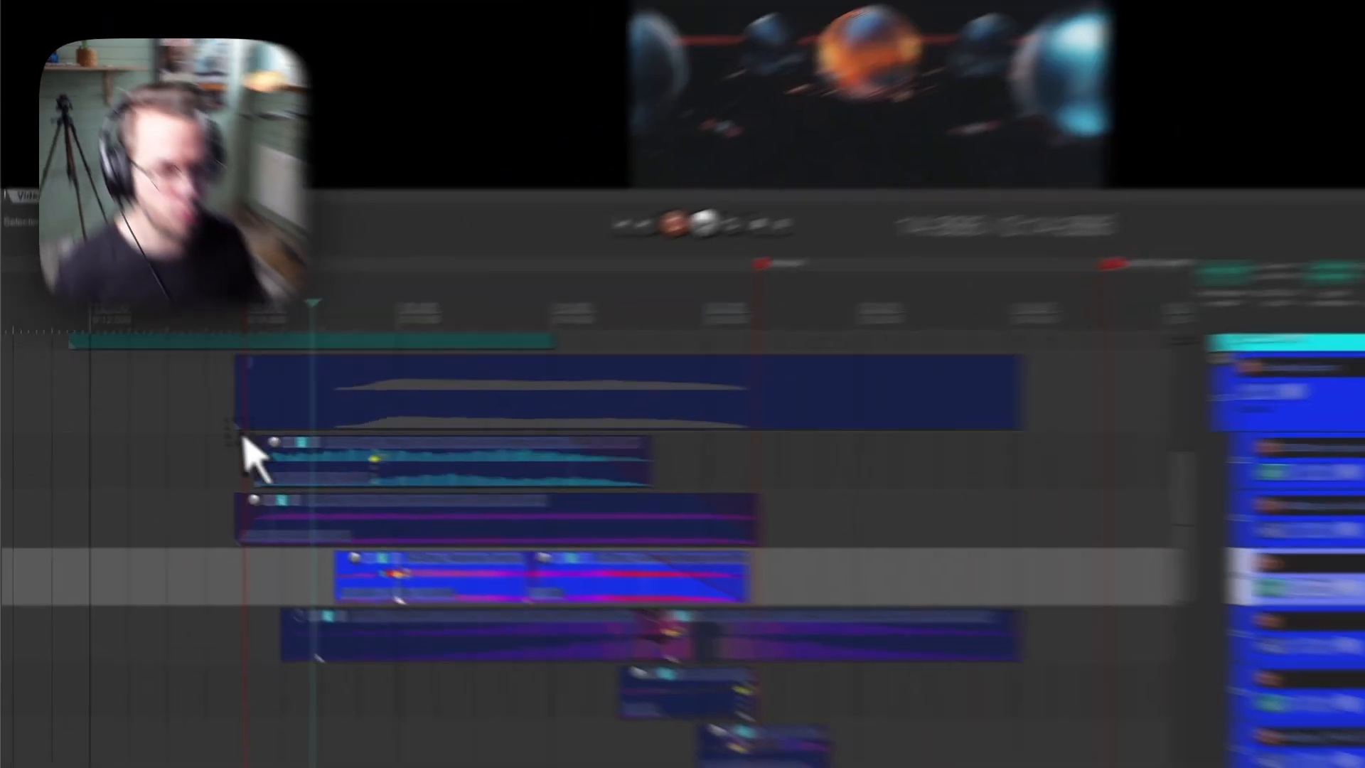
click(178, 410)
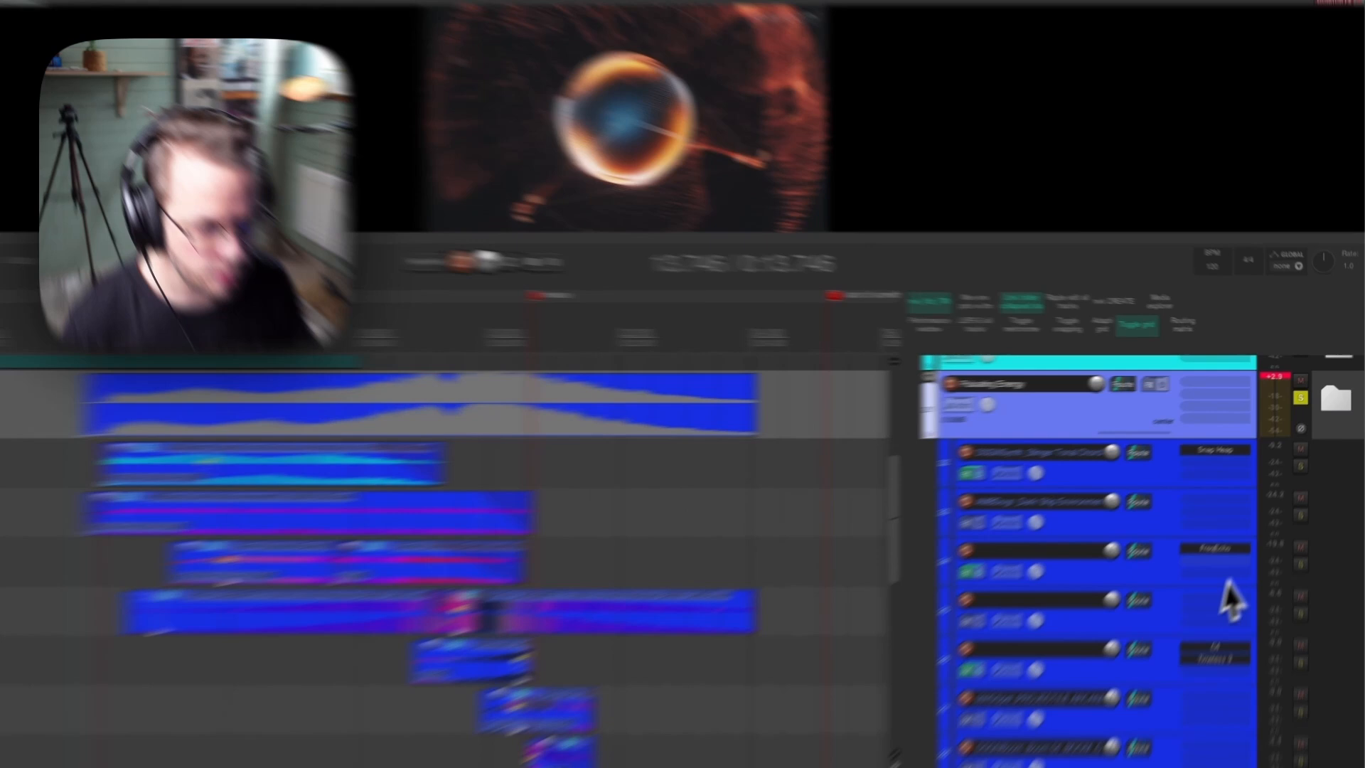
Inspect the FreqEcho plug-in on track 24, Snap Heap on track 22 and Timeless 3 on track 26, closing each window.
click(1230, 549)
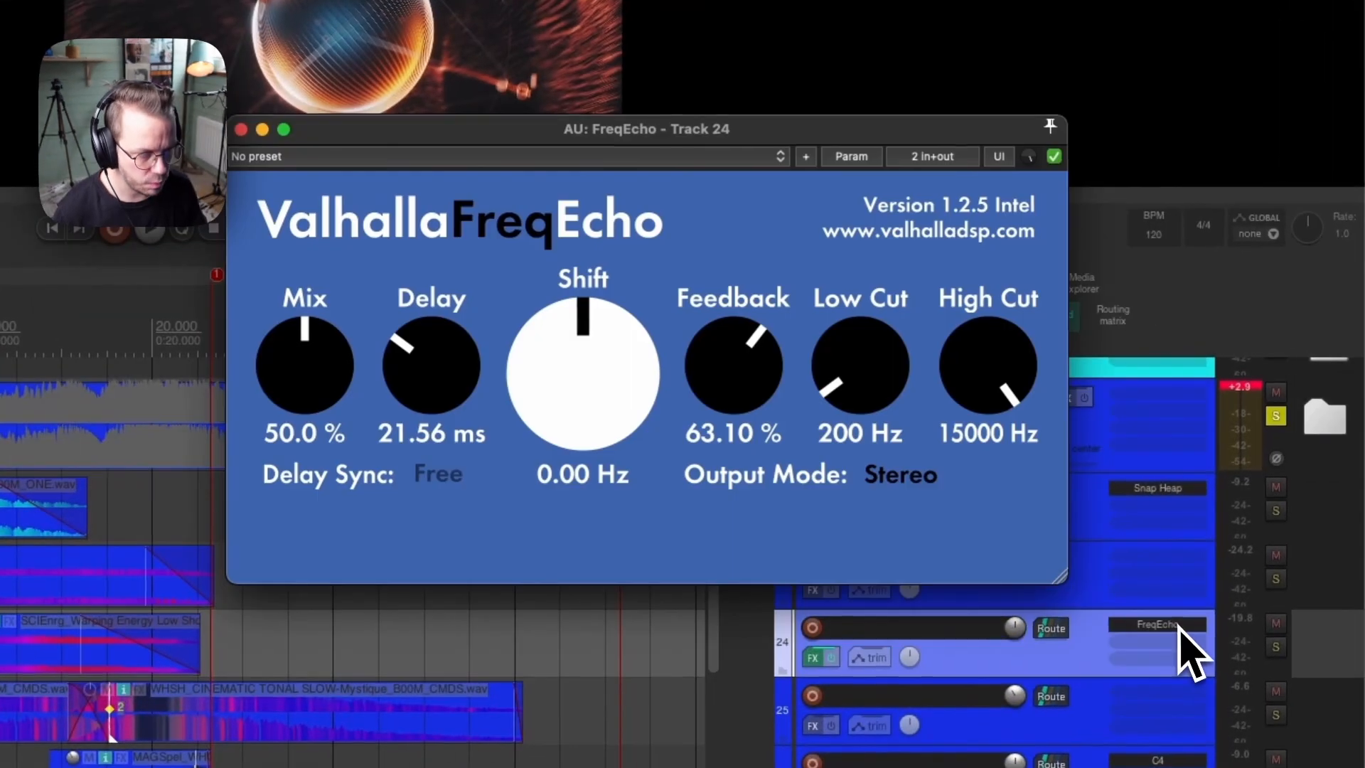
drag(1008, 192, 653, 191)
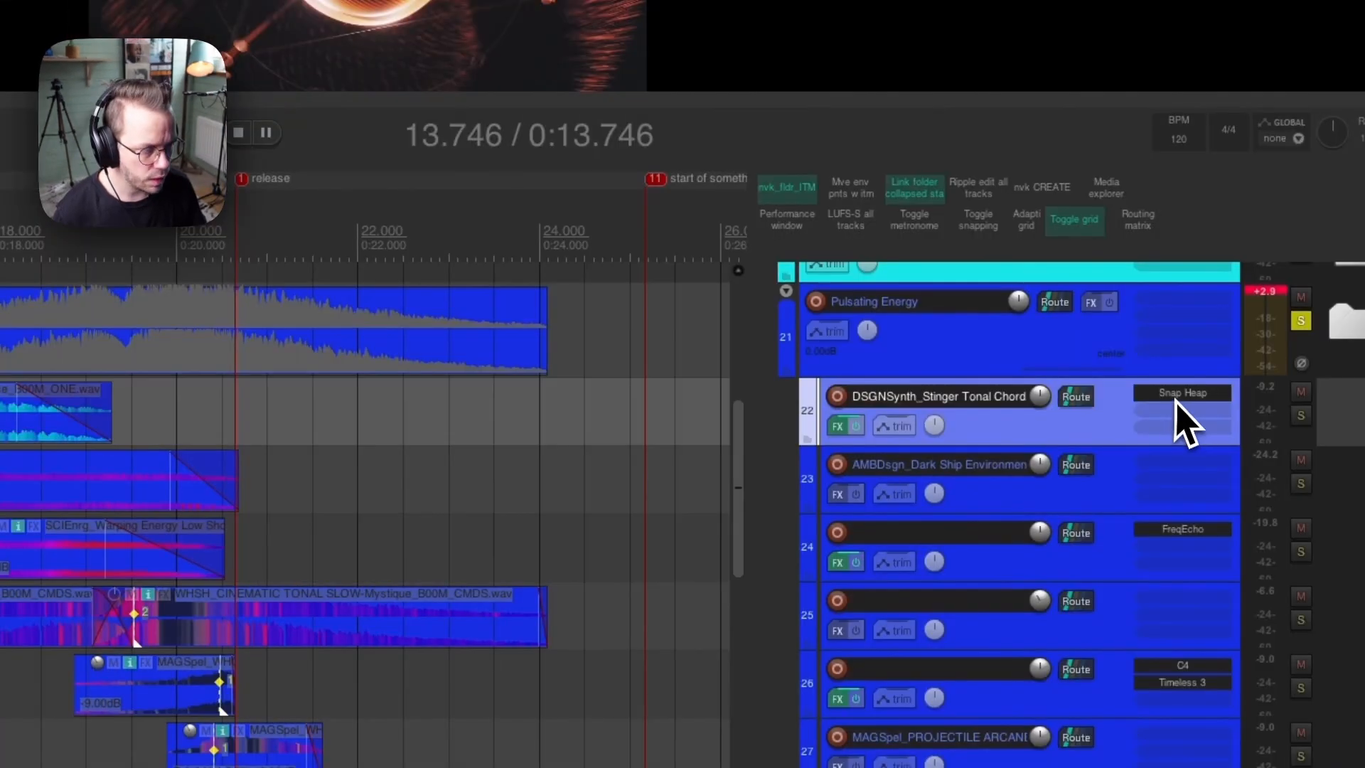
click(1330, 539)
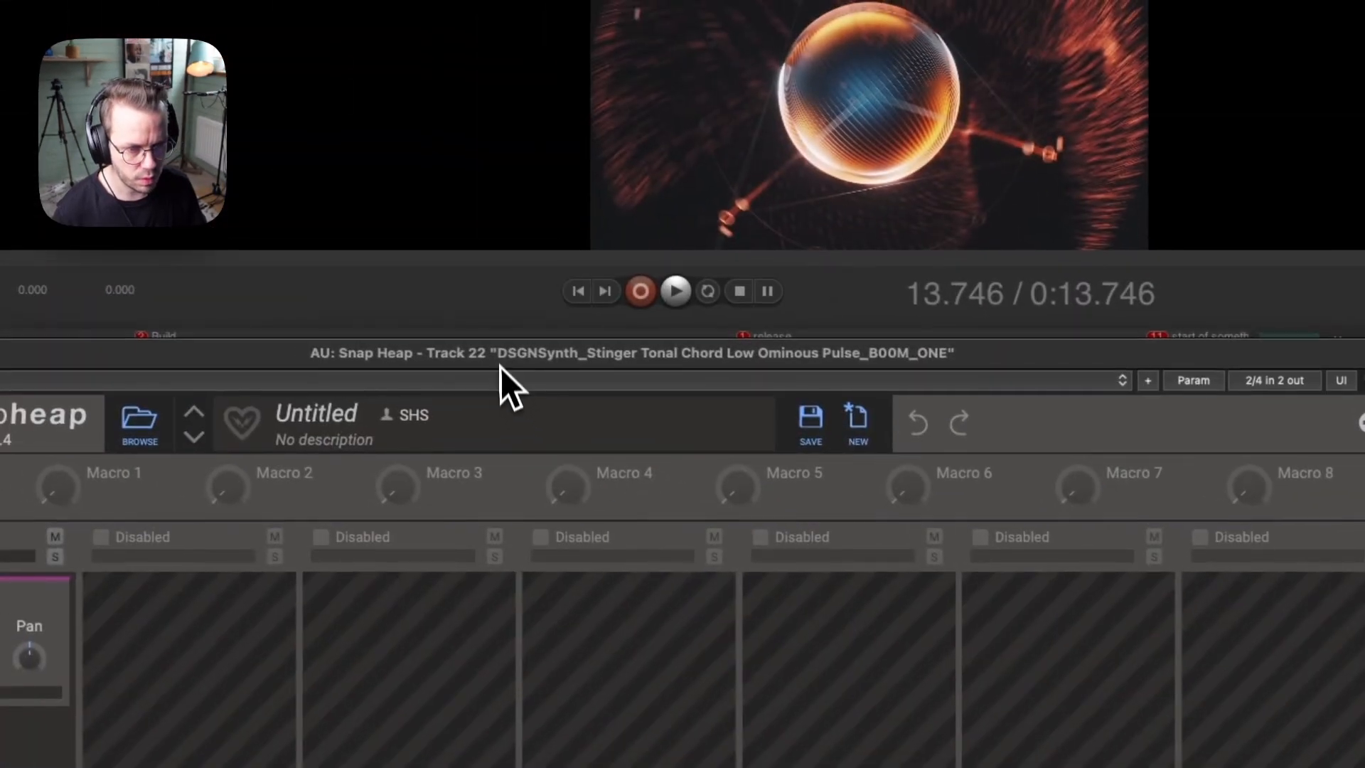
drag(431, 337, 586, 98)
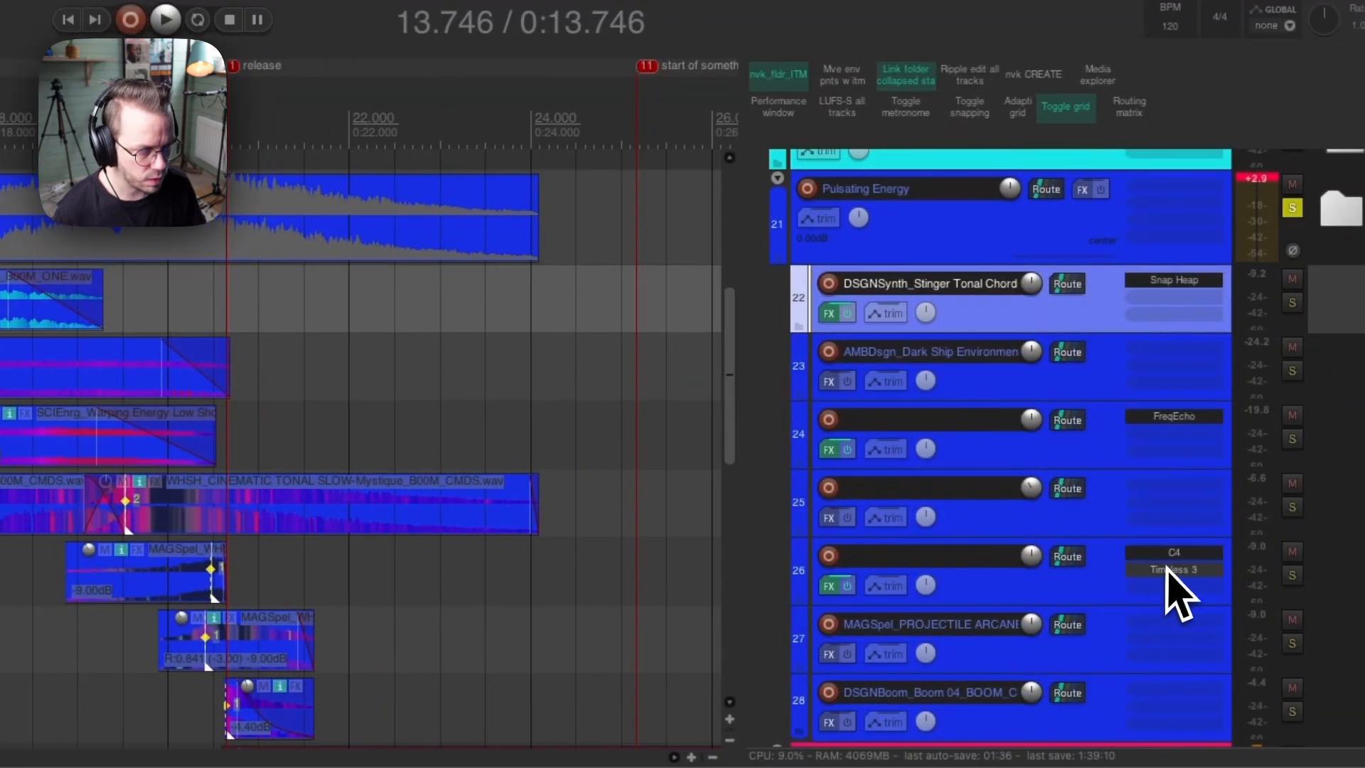
click(1167, 573)
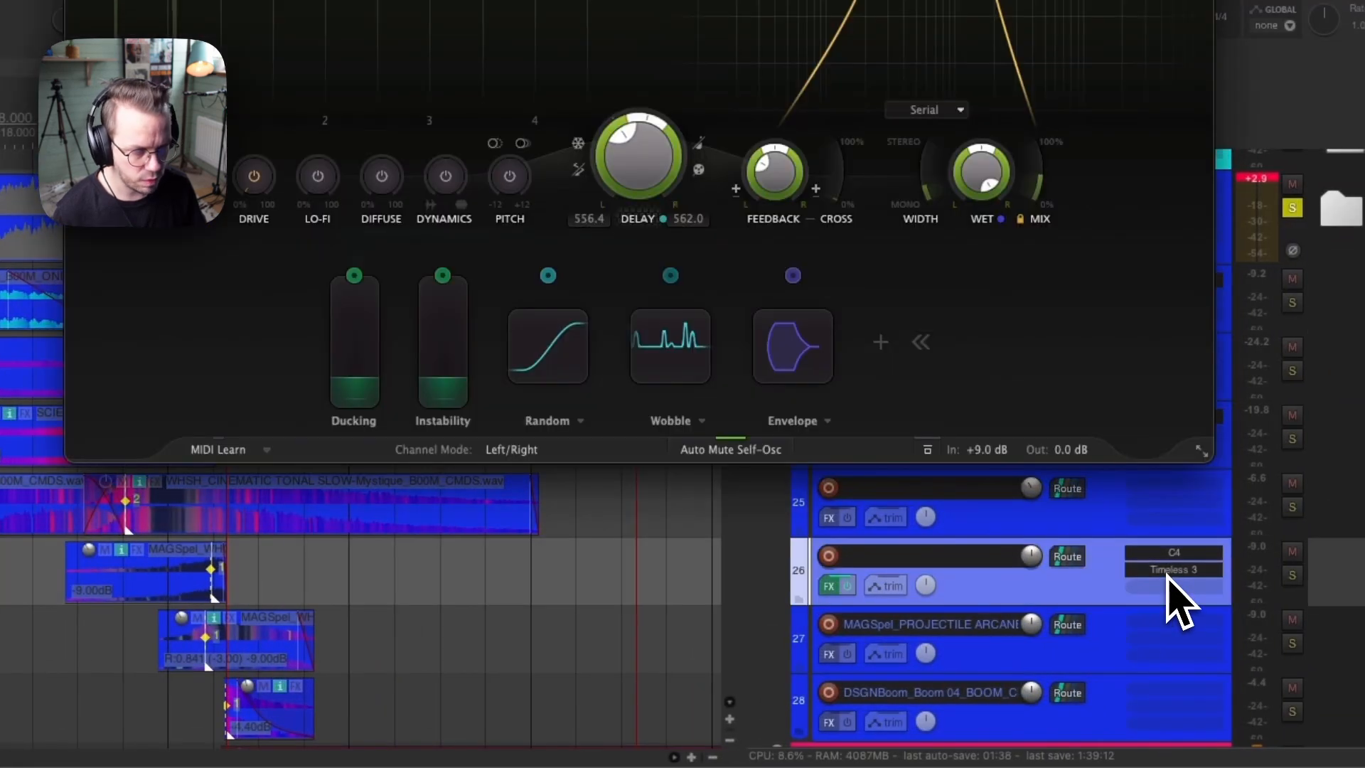
click(1167, 575)
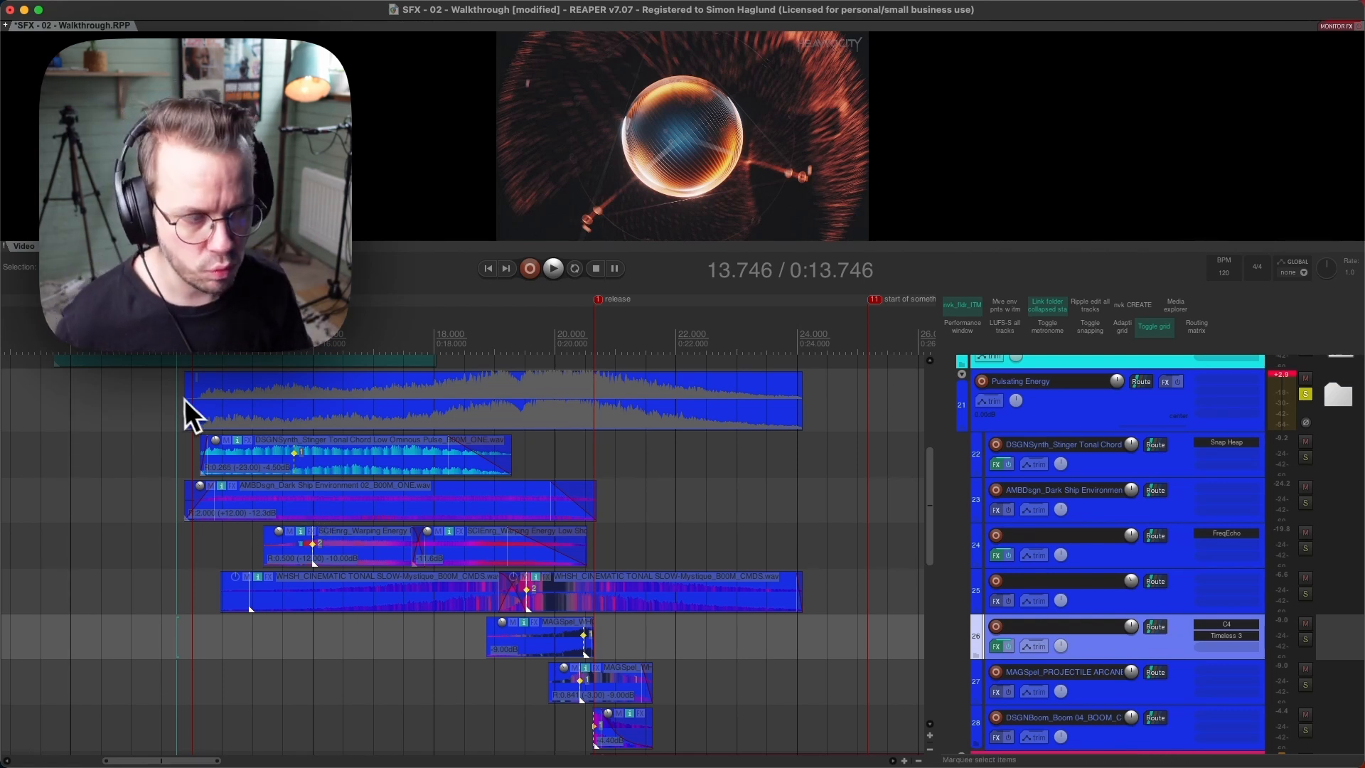
Play the whole Pulsating Energy folder from about 13.7 seconds.
key(space)
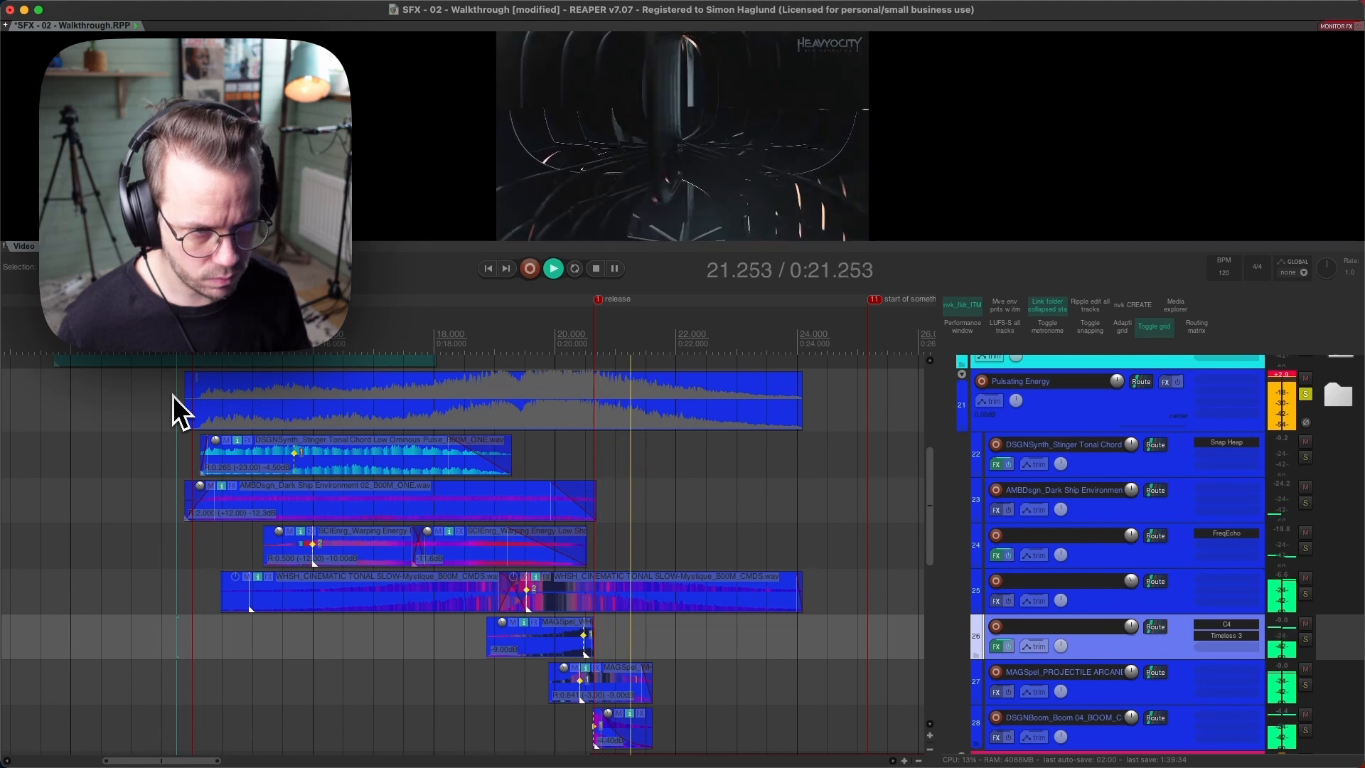
key(space)
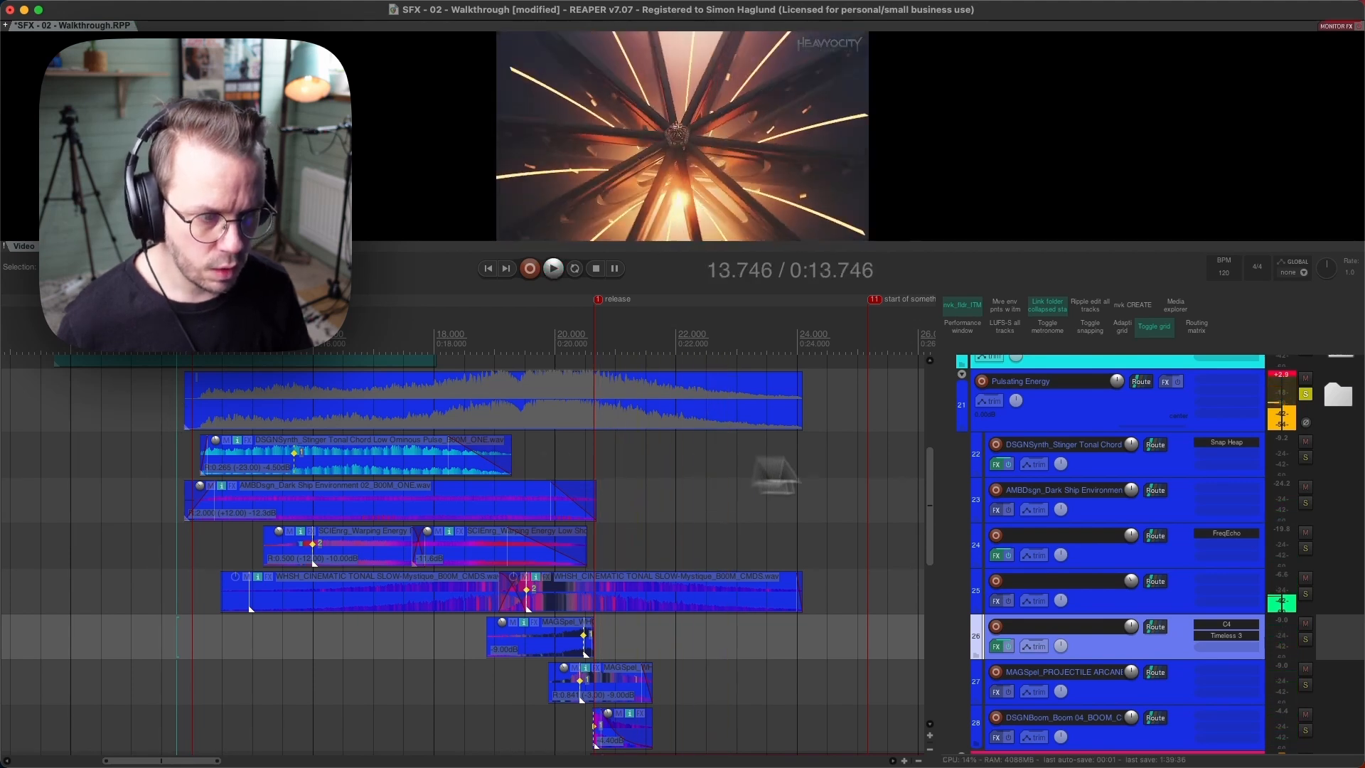
Move on to Signature Sound 2 and audition its Signature Sounds - stem layer alone from about 20.3 seconds.
click(1073, 414)
double_click(1097, 347)
double_click(1063, 420)
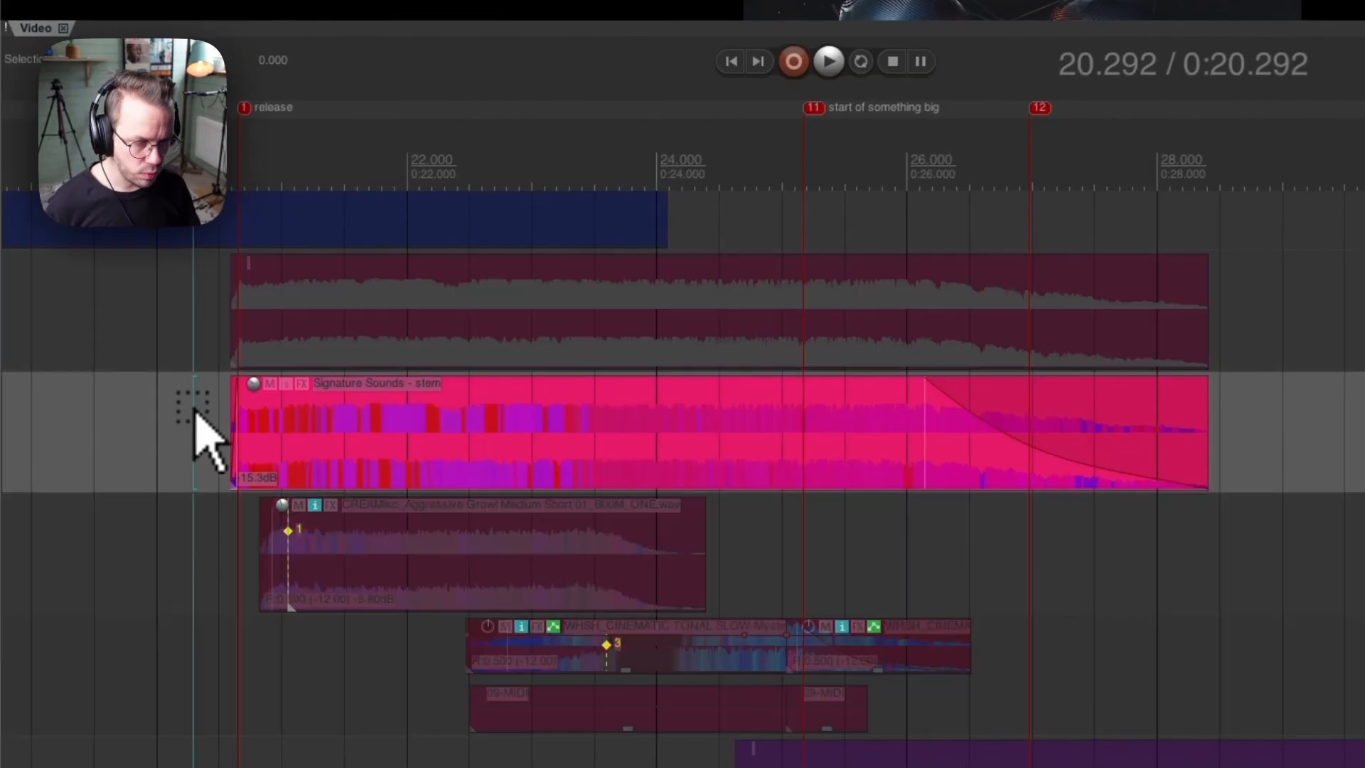
key(space)
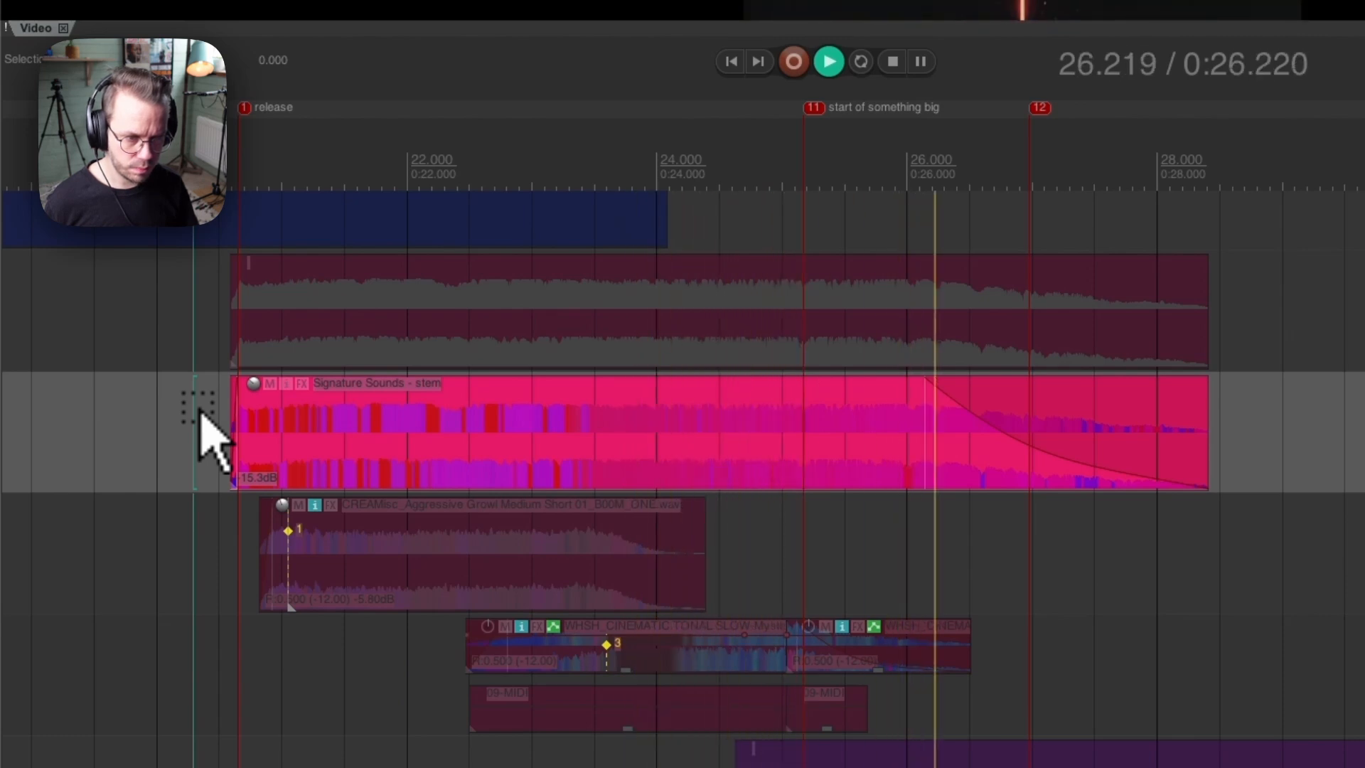
key(space)
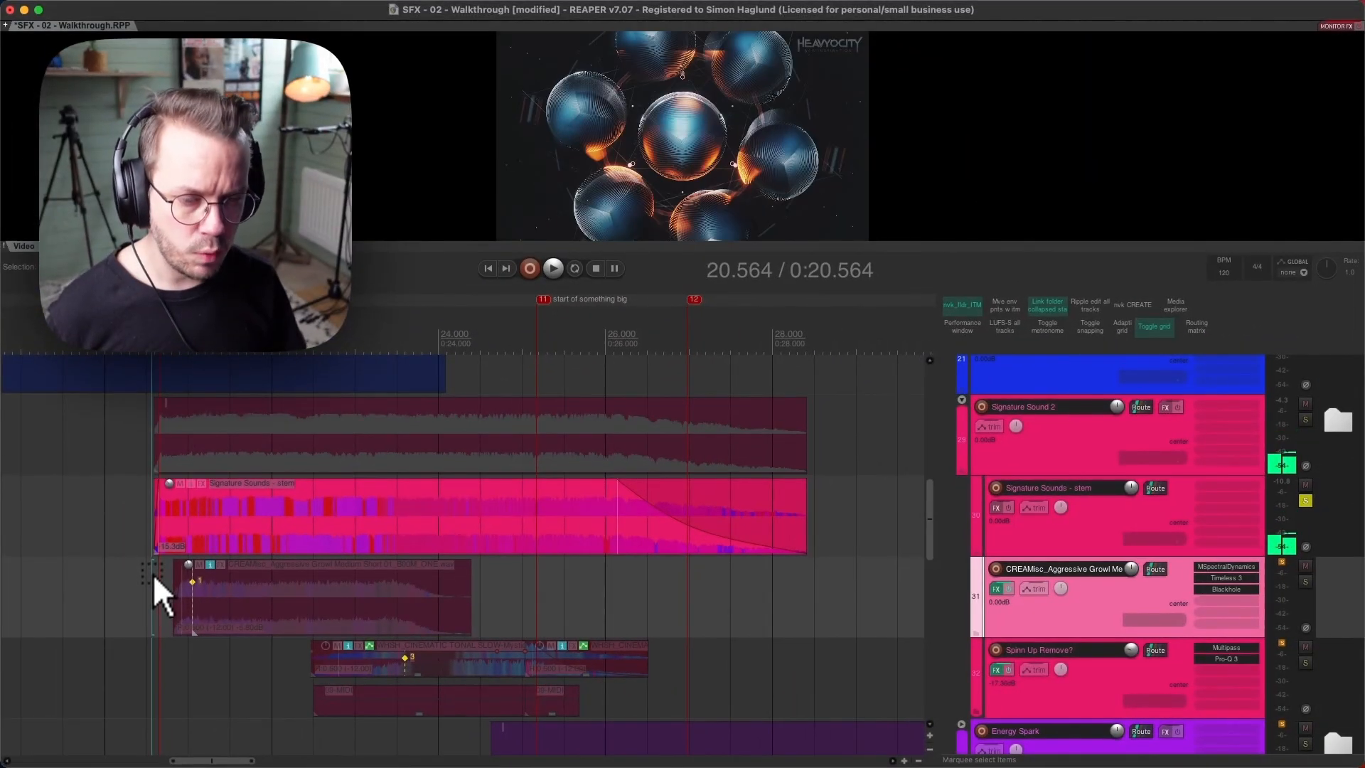
Audition the CREAMisc_Aggressive Growl layer on track 31 alone from about 20.6 seconds.
click(152, 574)
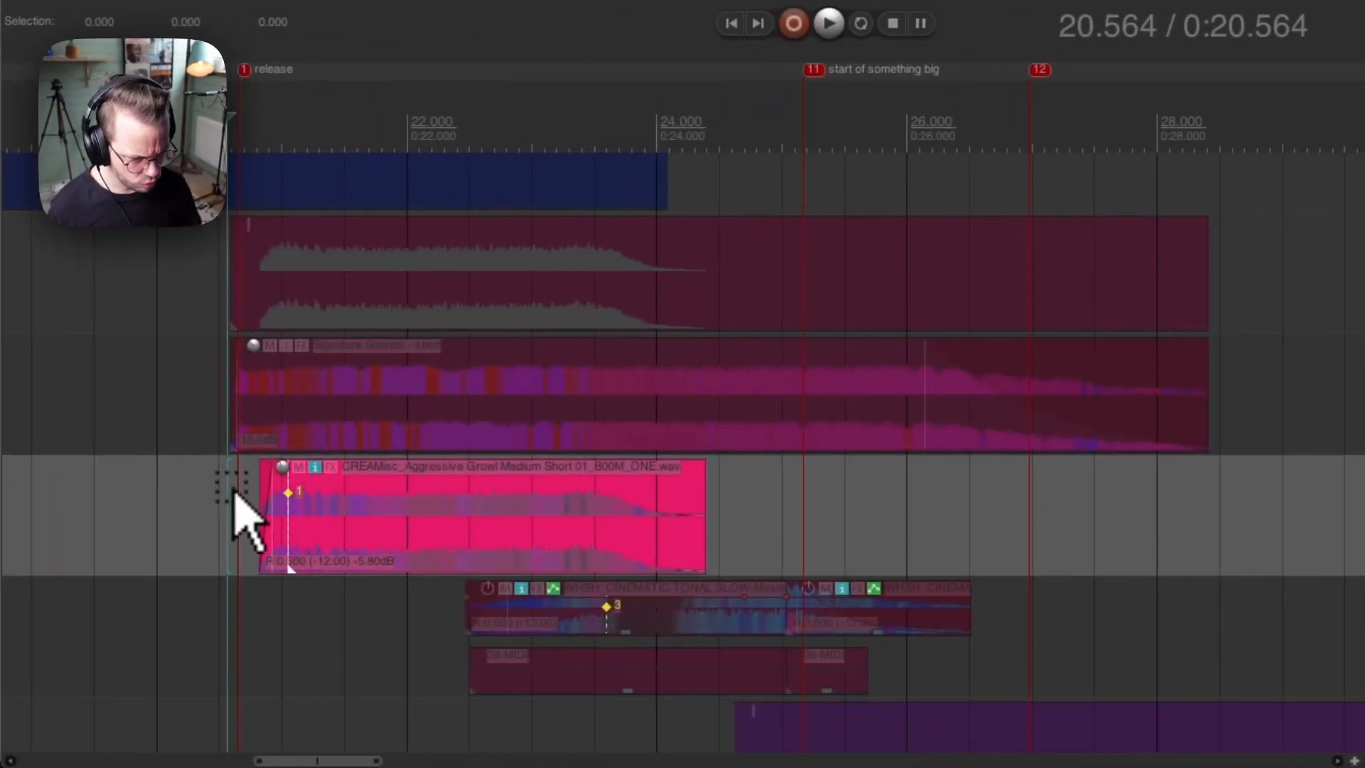
click(232, 490)
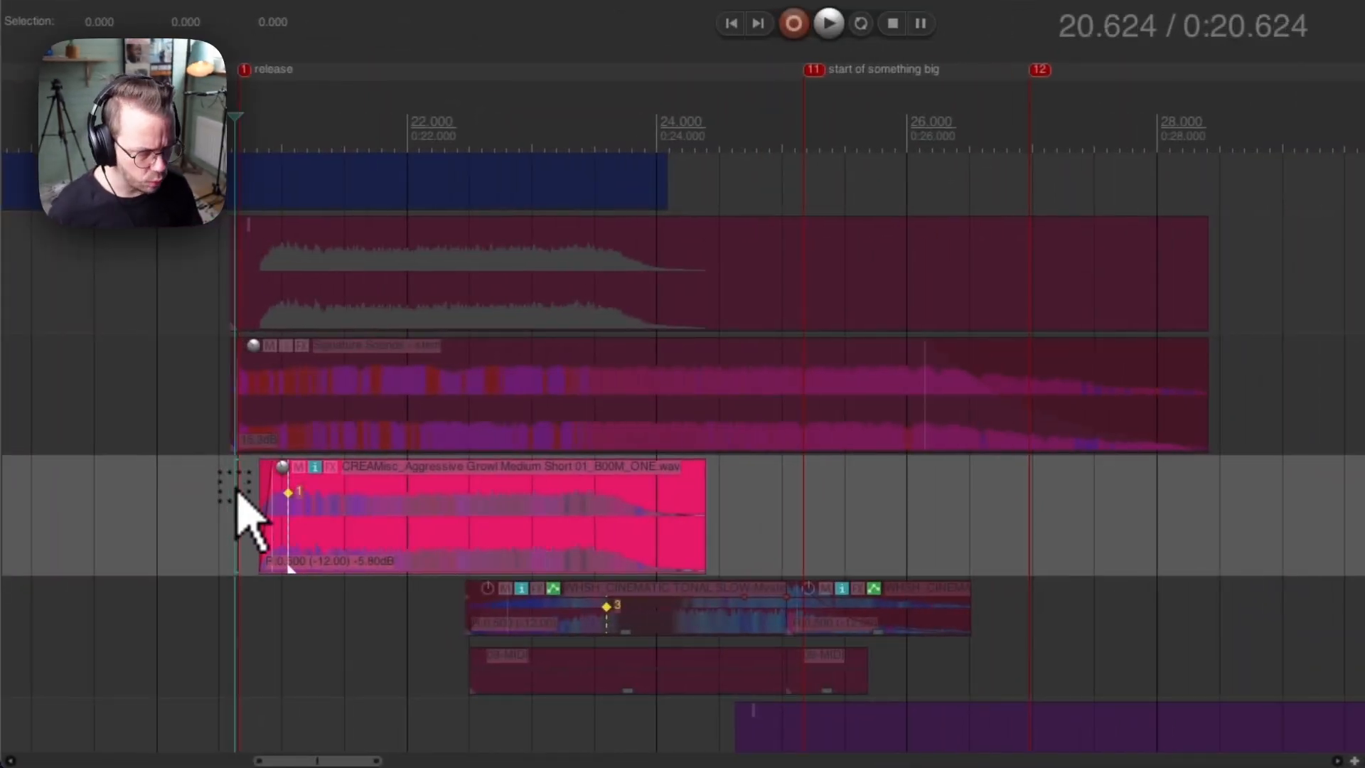
key(space)
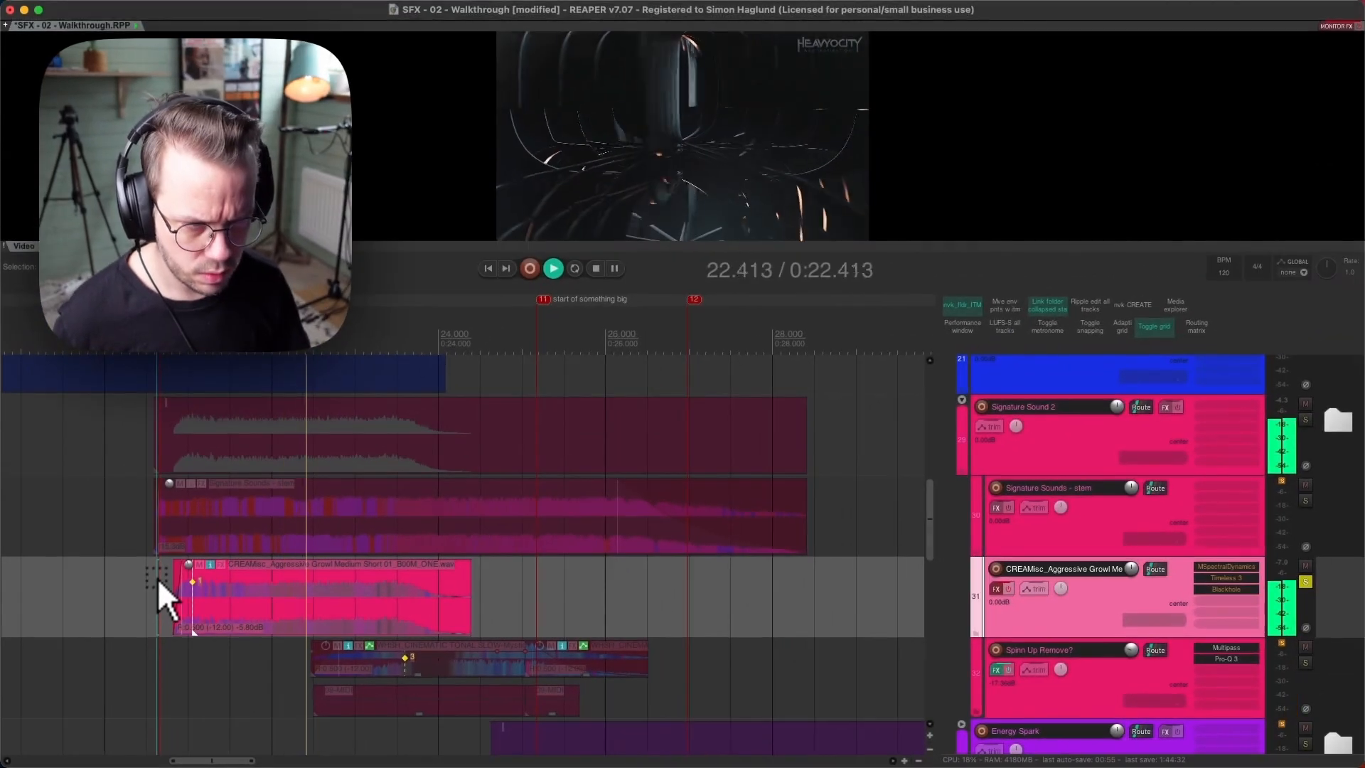
key(space)
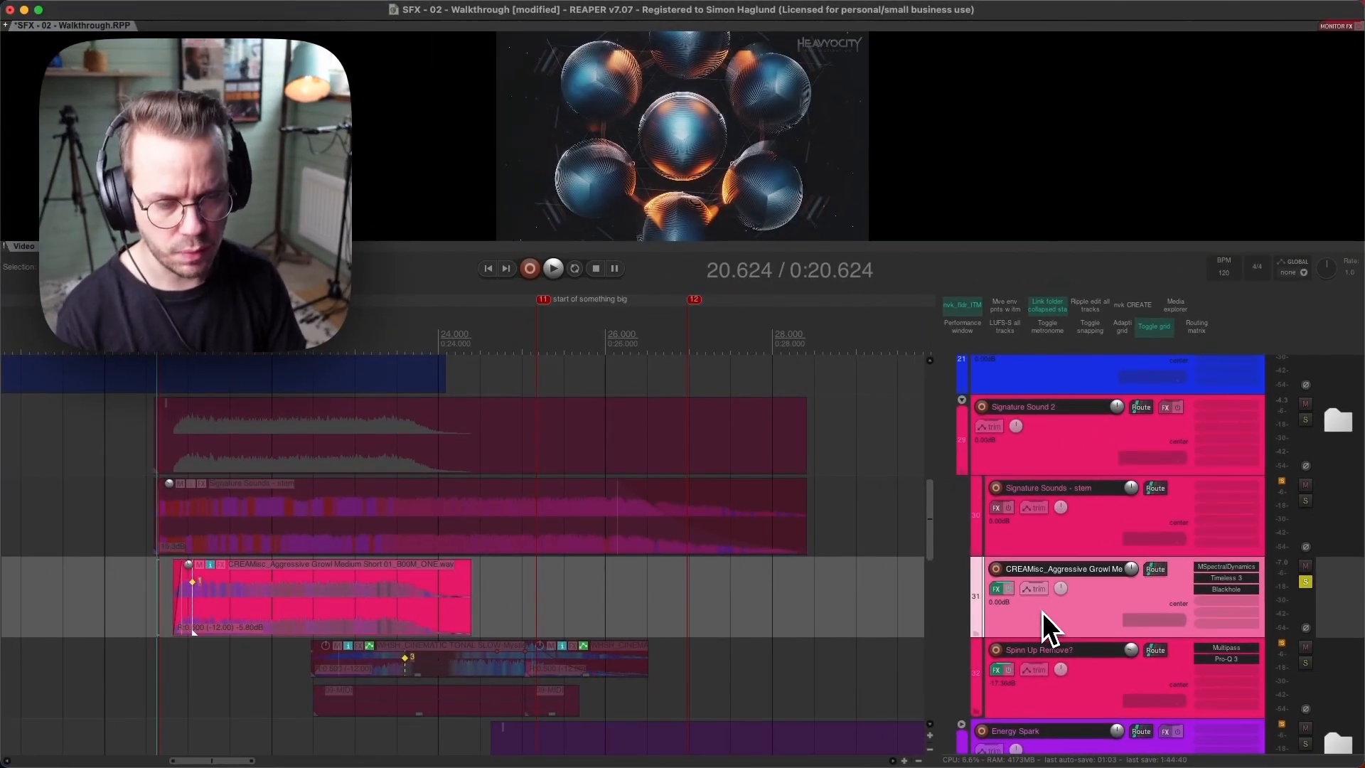
Inspect the MSpectralDynamics and Timeless 3 plug-ins on the Aggressive Growl track, and replay that layer with its effects from about 20.6 seconds.
click(1231, 565)
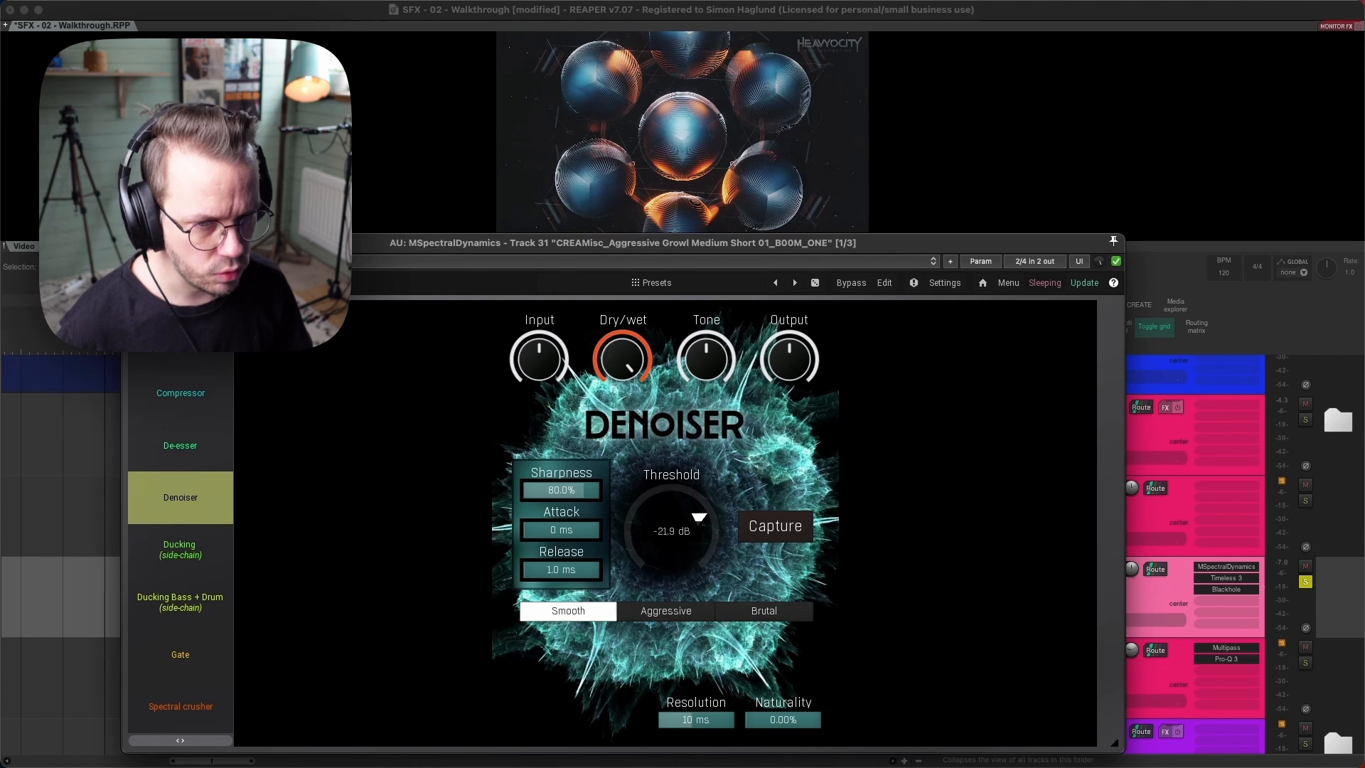
key(Escape)
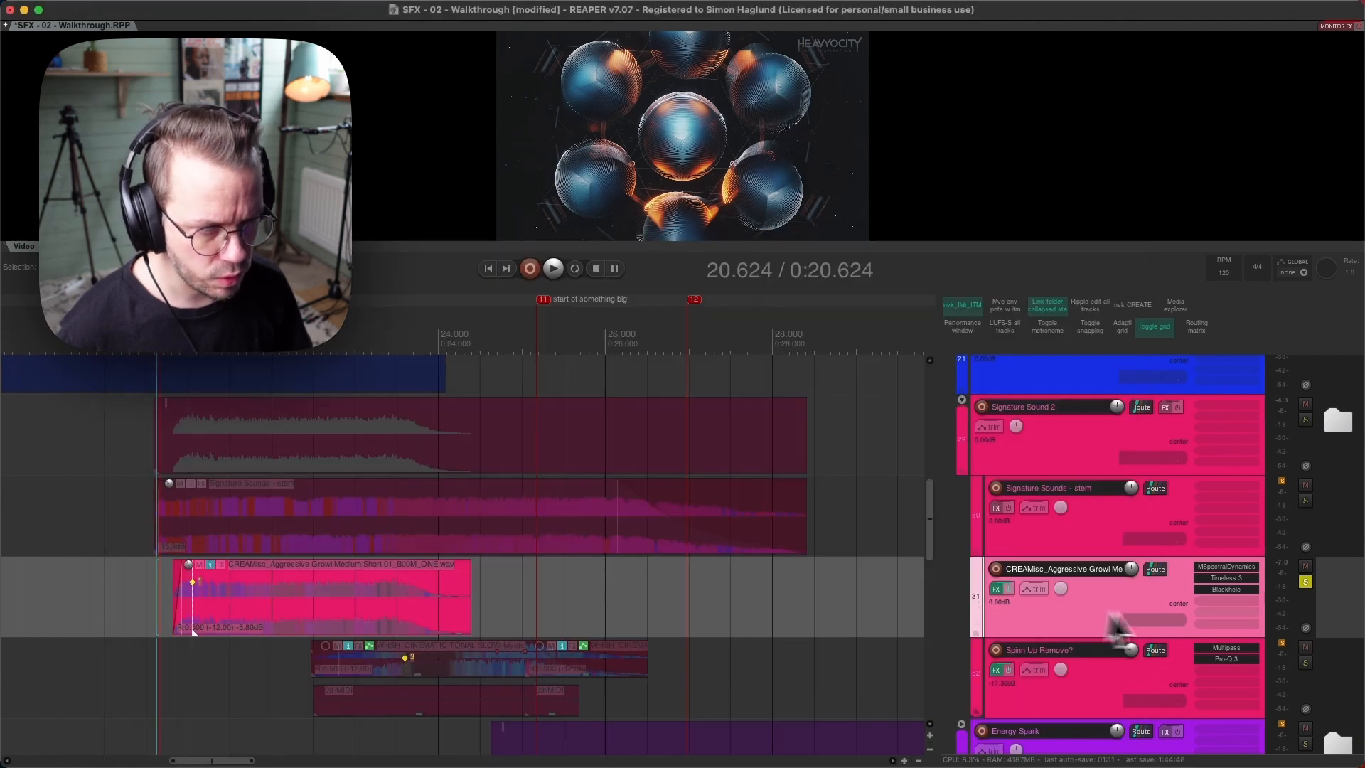
click(1223, 580)
key(Escape)
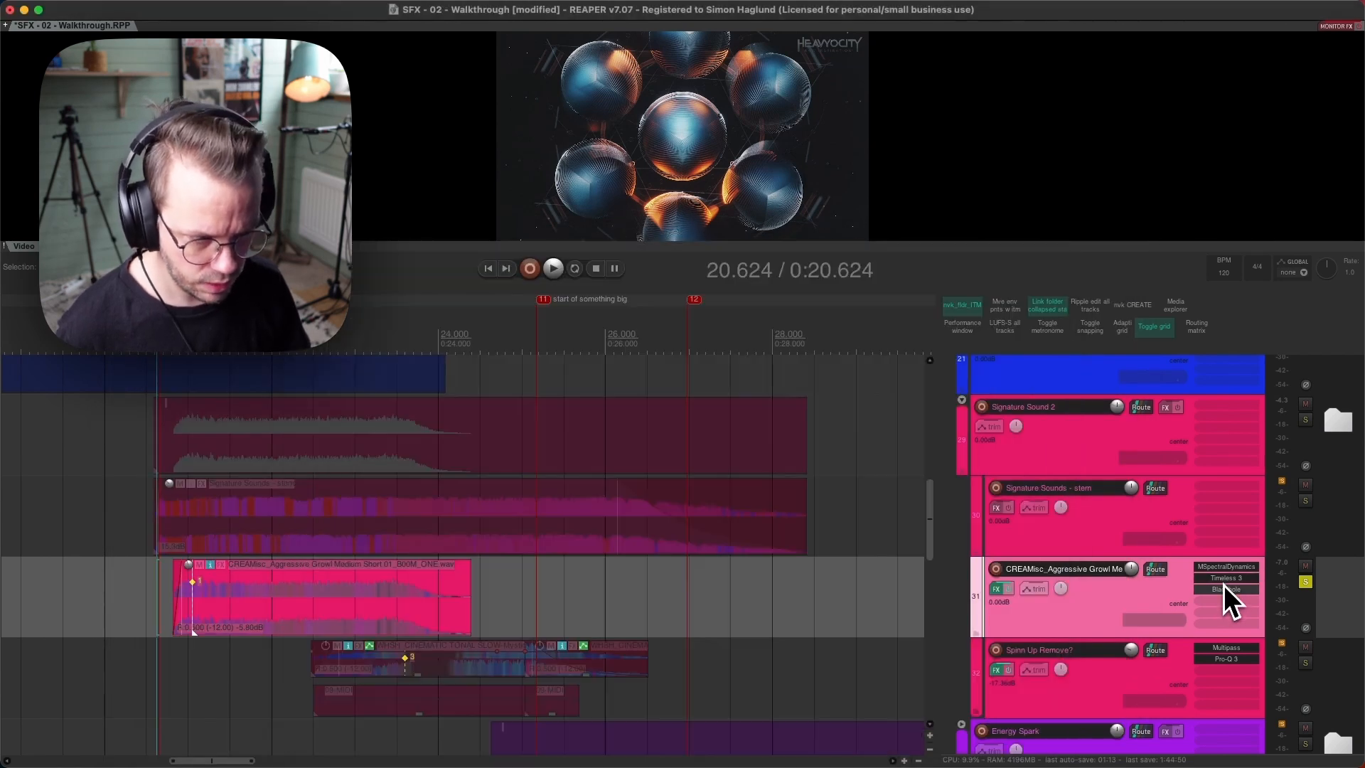
click(159, 571)
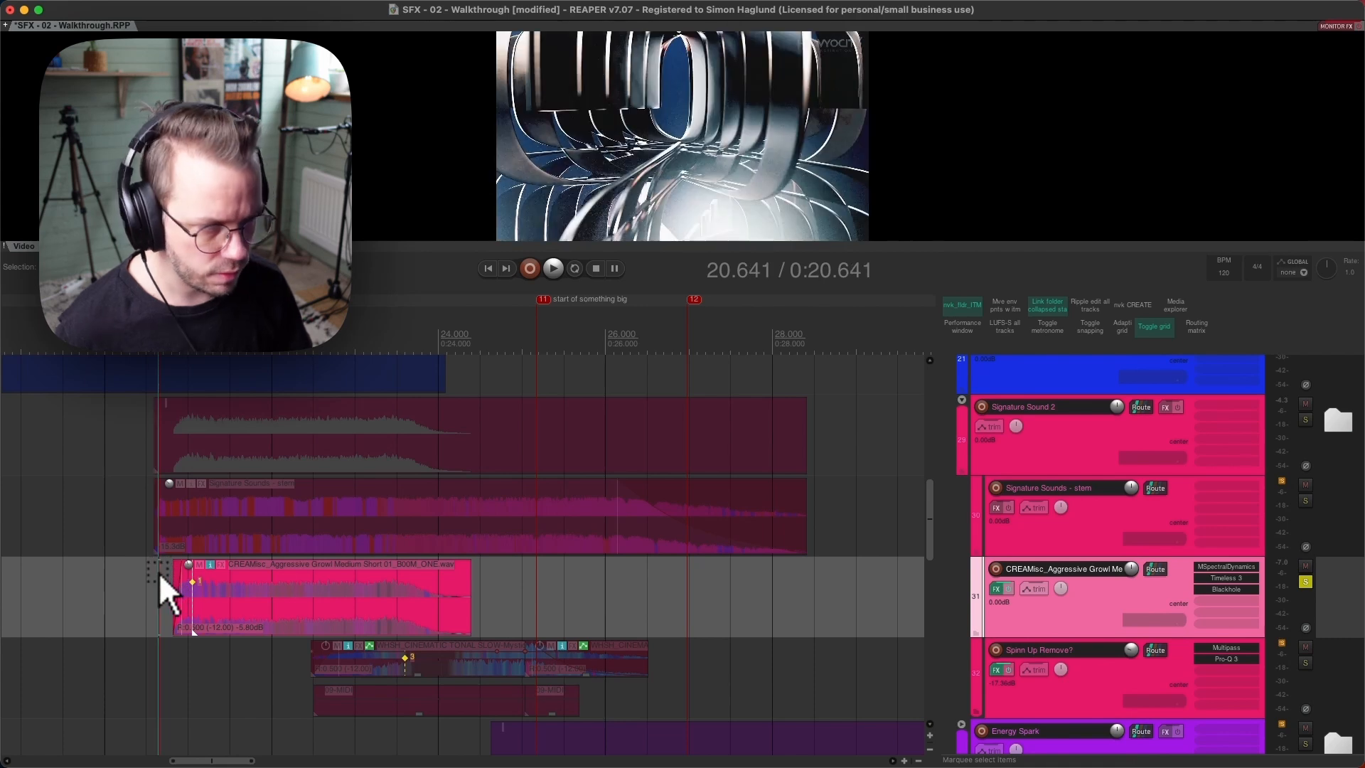
key(space)
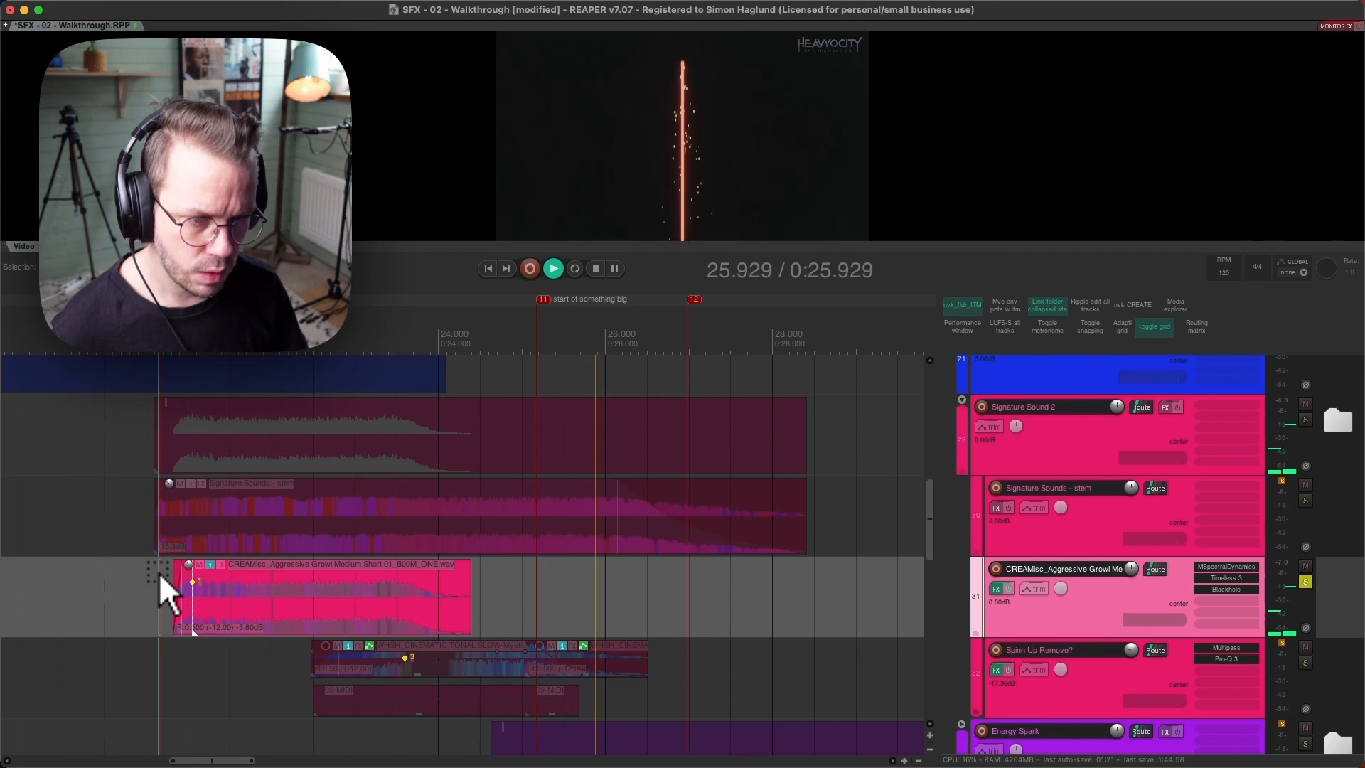
key(space)
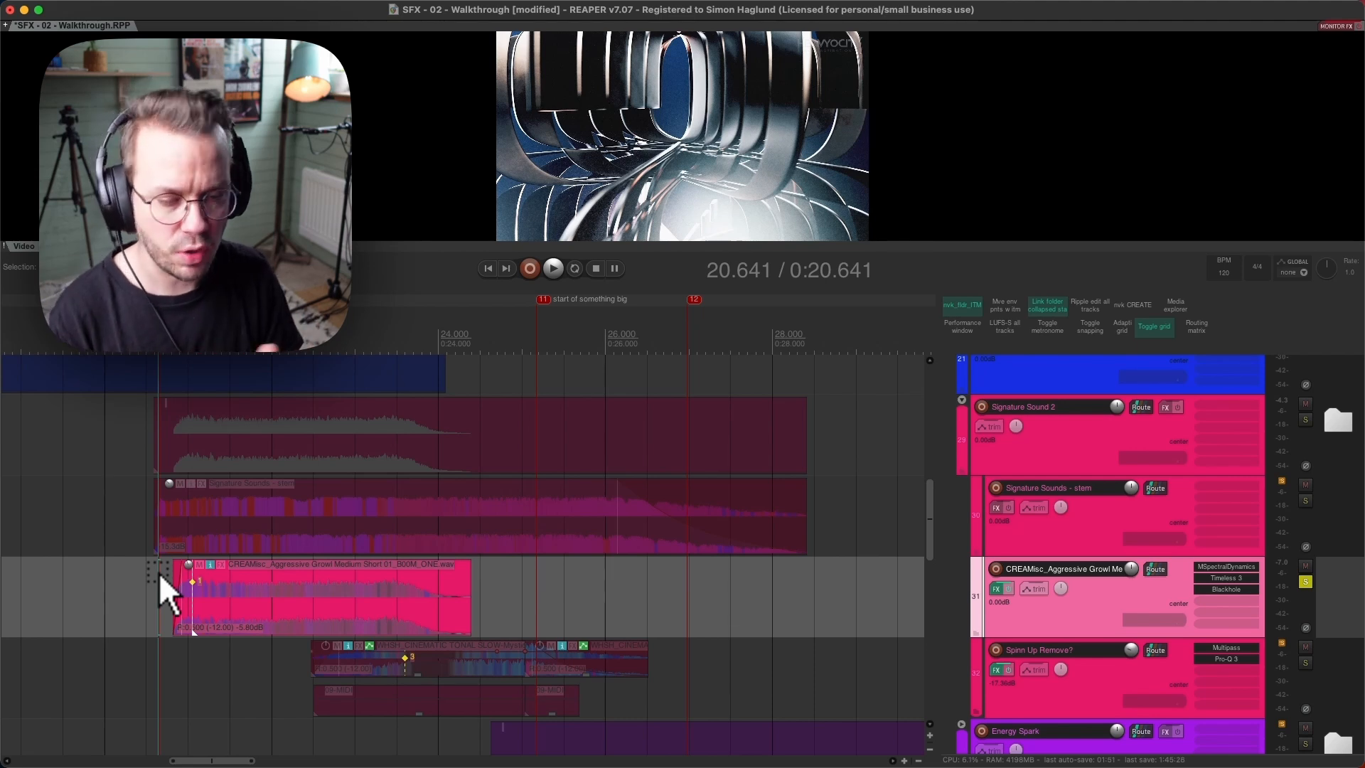
Solo the Signature Sound 2 folder and play it from just before the release marker, at about 20.4 seconds.
click(140, 524)
click(1086, 445)
key(s)
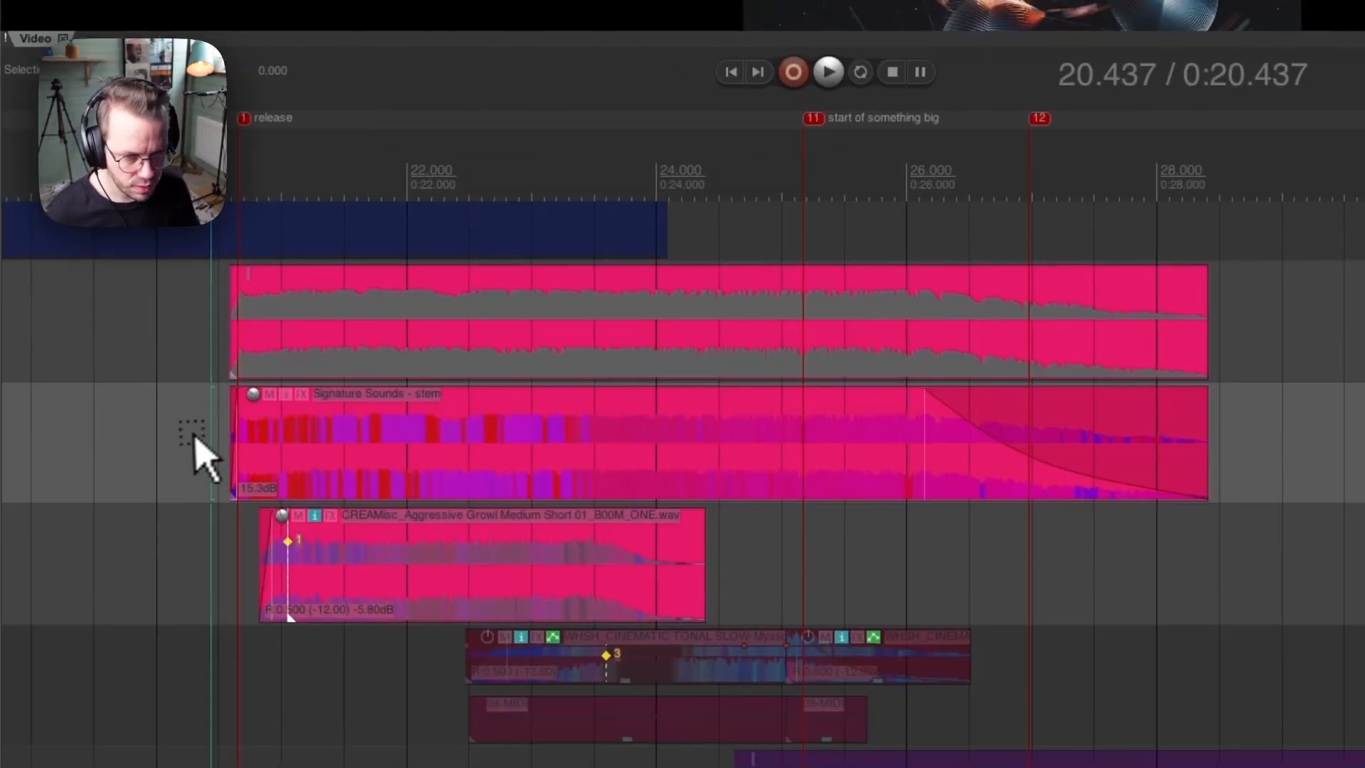
click(204, 437)
key(space)
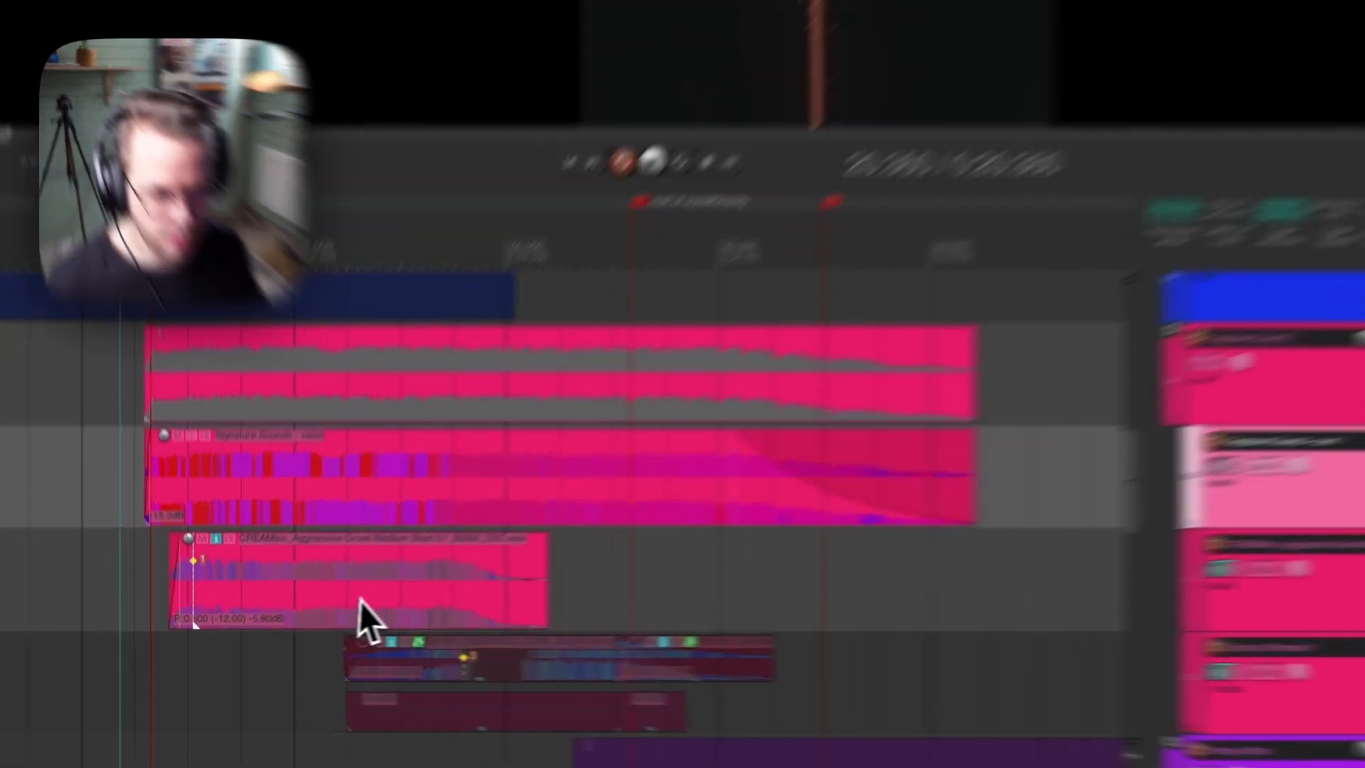
Solo the Aggressive Growl layer briefly, and audition the Spin Up Remove? layer on track 32 alone from about 22.1 seconds.
click(304, 600)
key(F6)
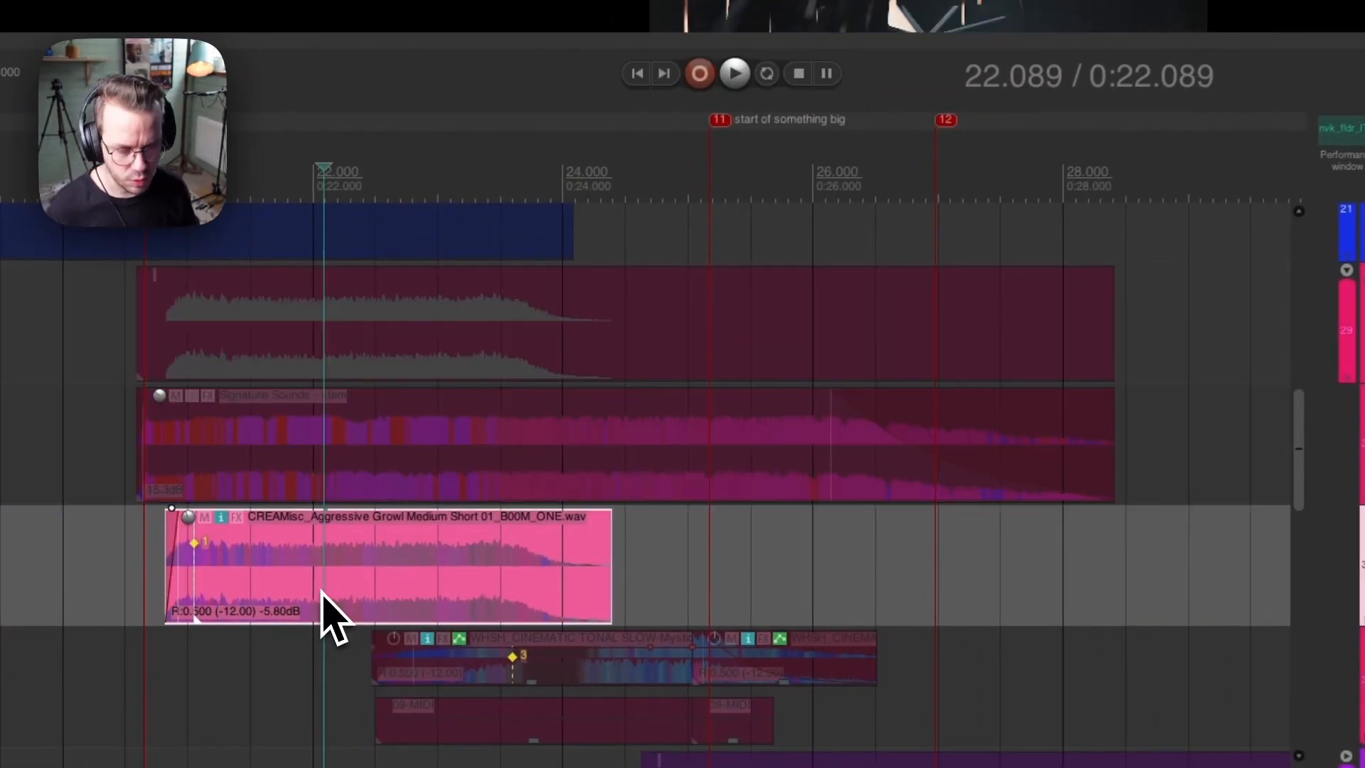
click(318, 696)
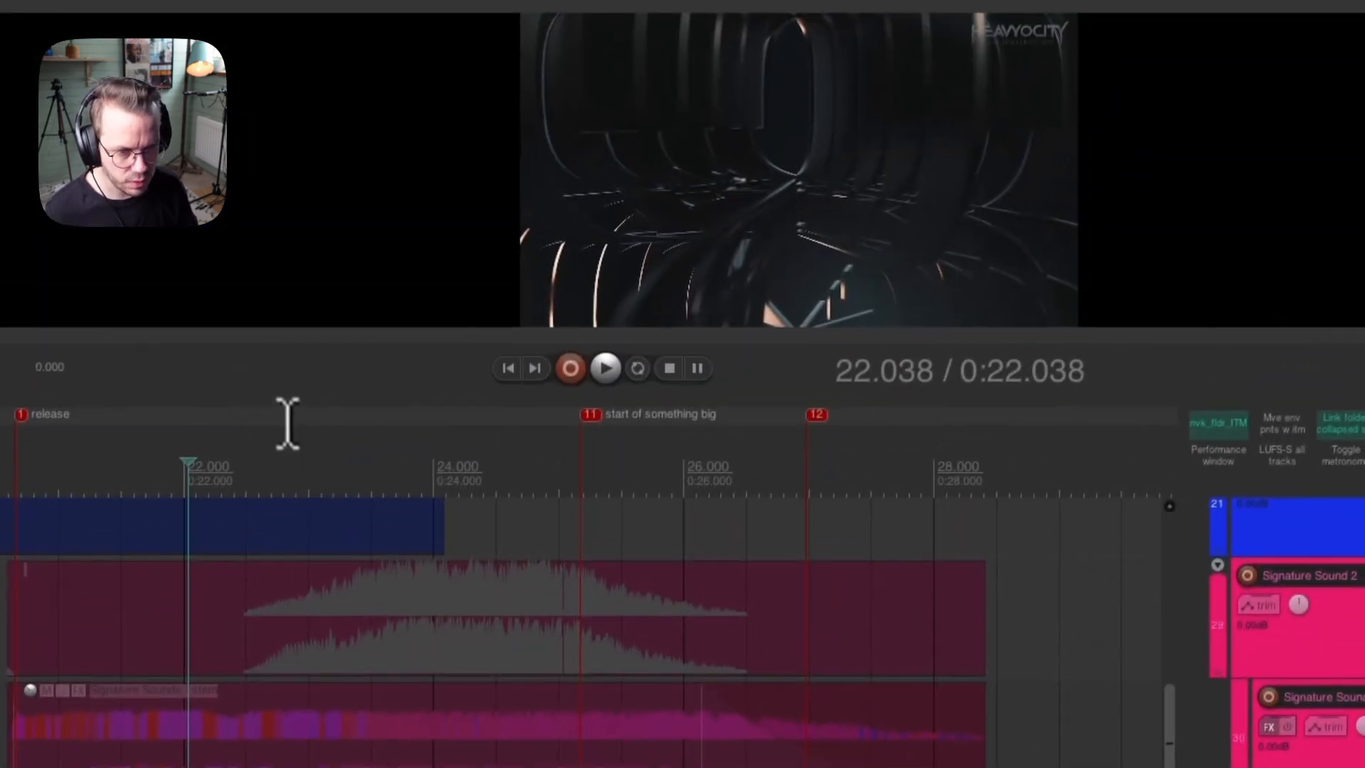
drag(436, 167, 554, 165)
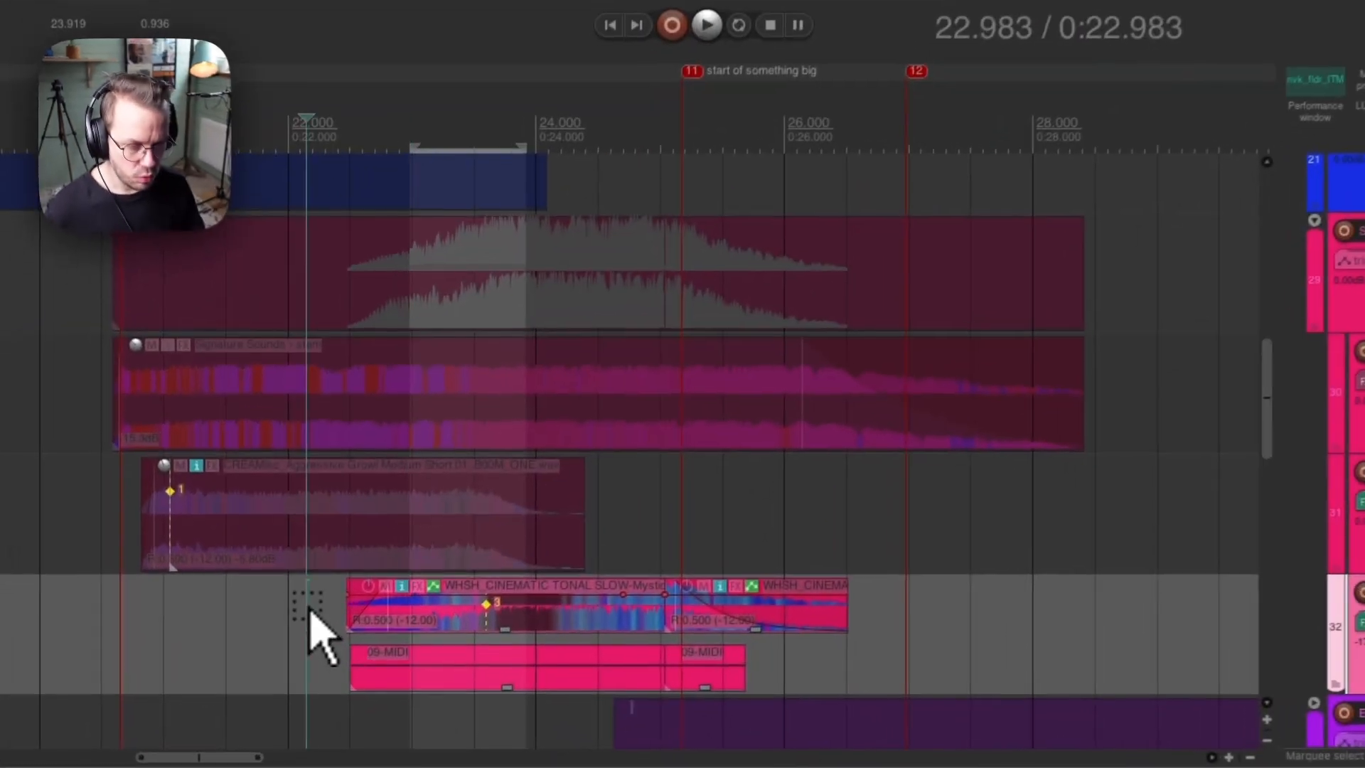
click(310, 611)
key(space)
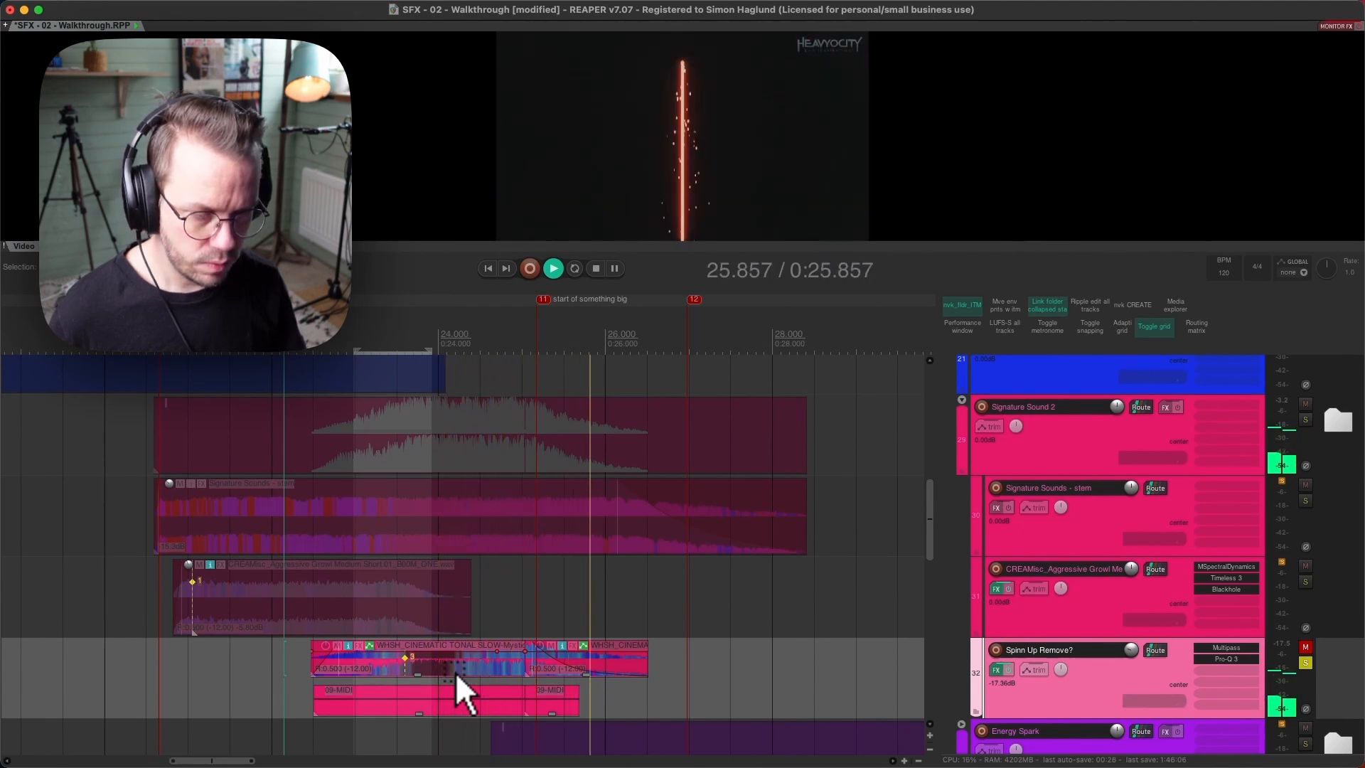
key(space)
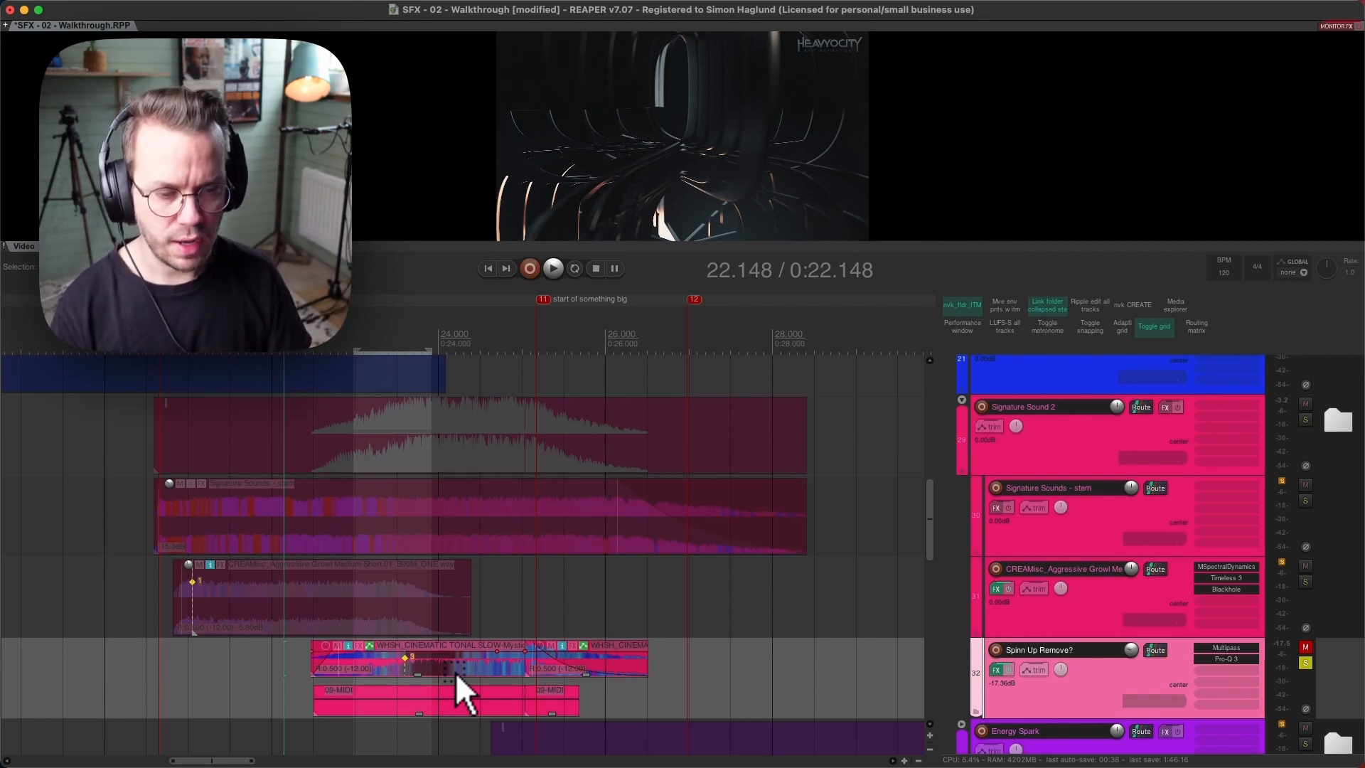
Play the Signature Sound 2 folder with the Spin Up Remove? layer unmuted from 20.3 seconds, and move the cursor to about 22.2 seconds.
click(1006, 451)
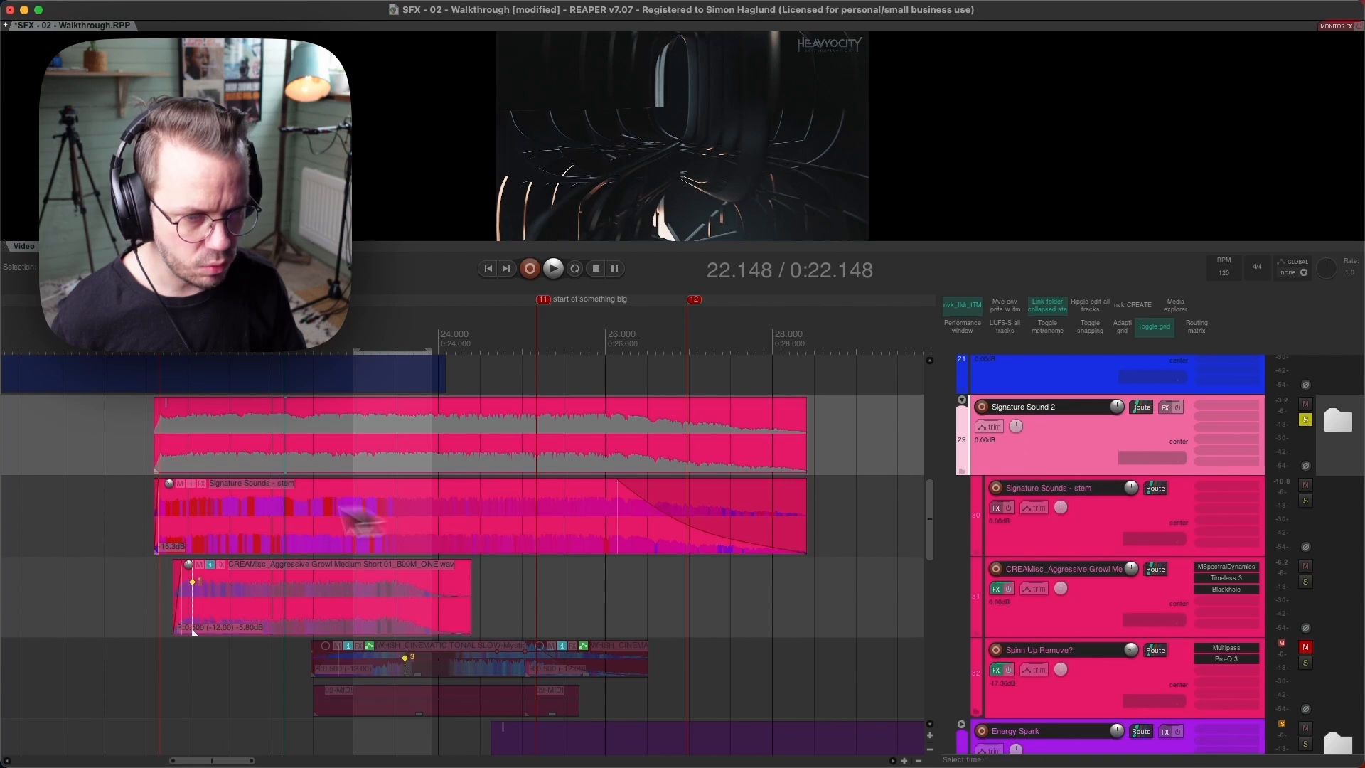
key(super+z)
click(131, 460)
key(space)
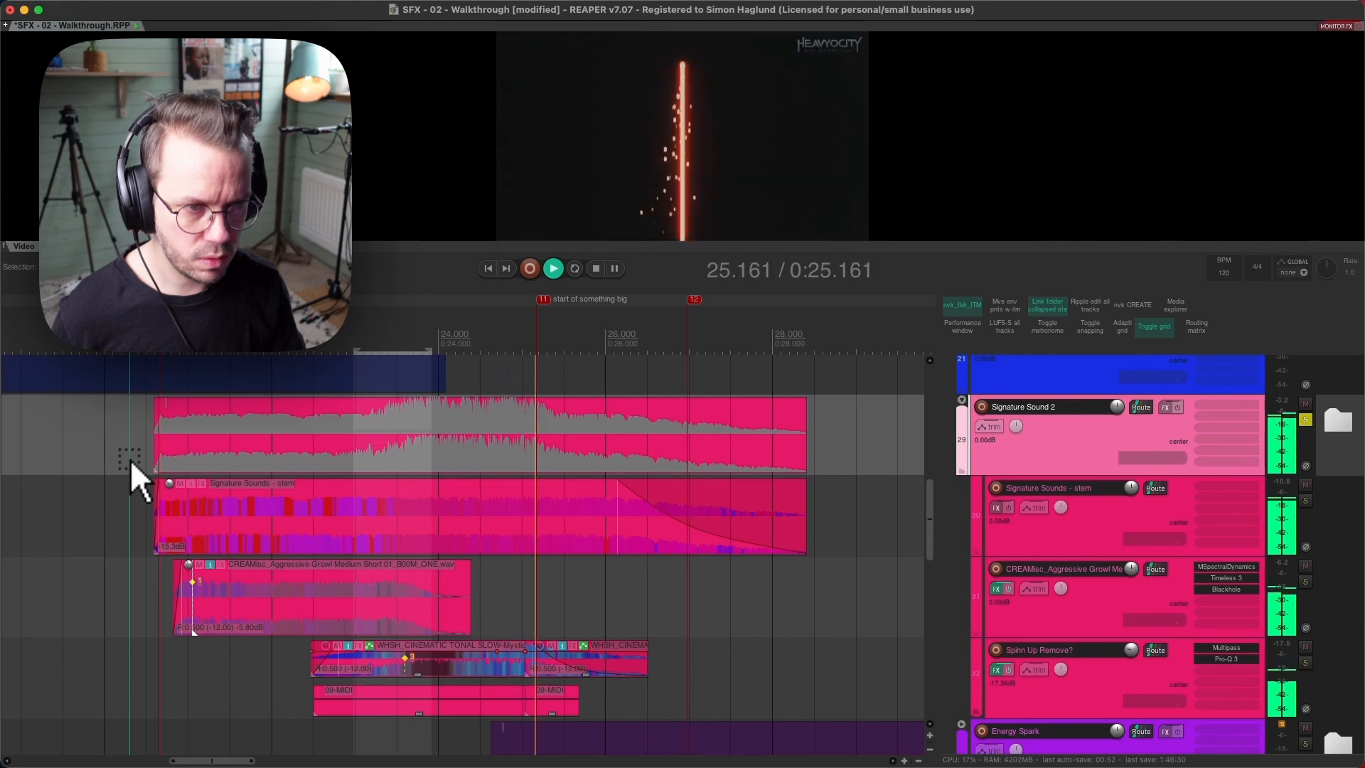
key(space)
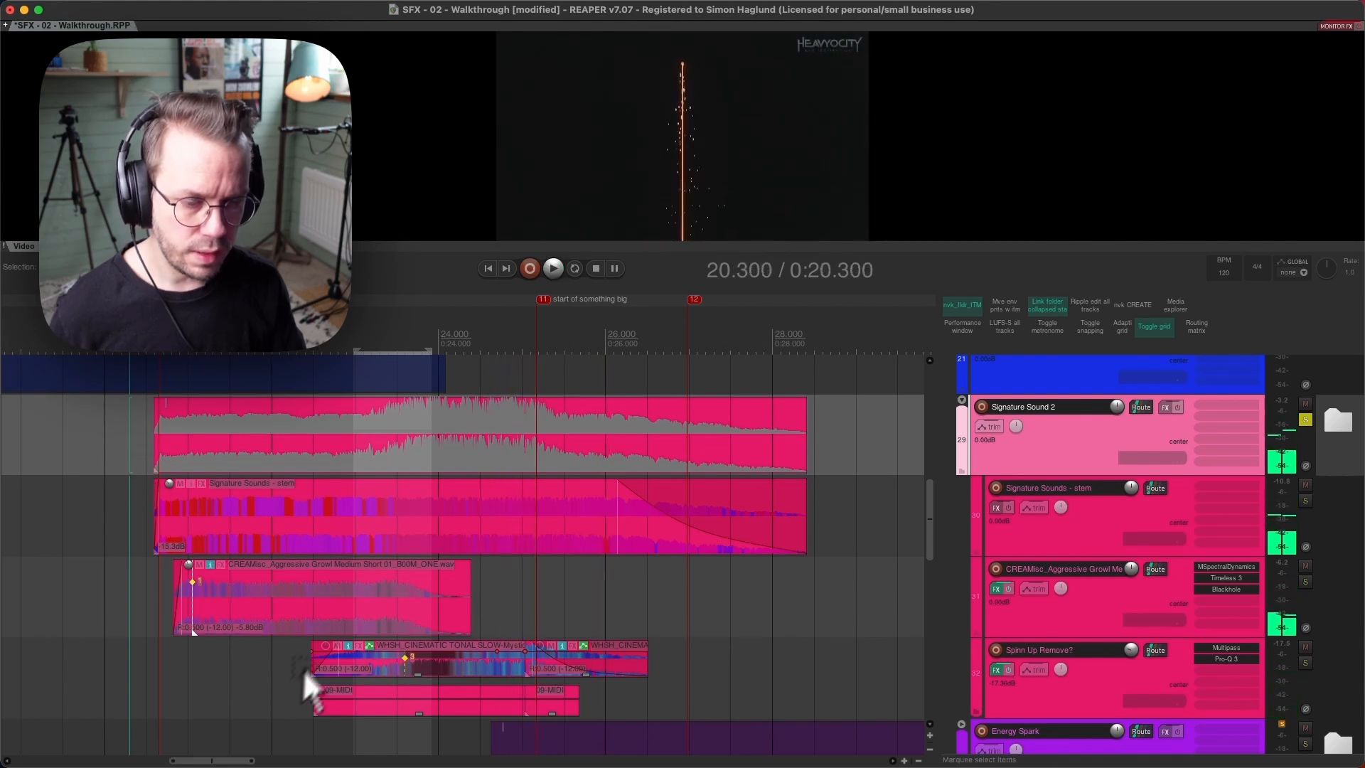
click(287, 679)
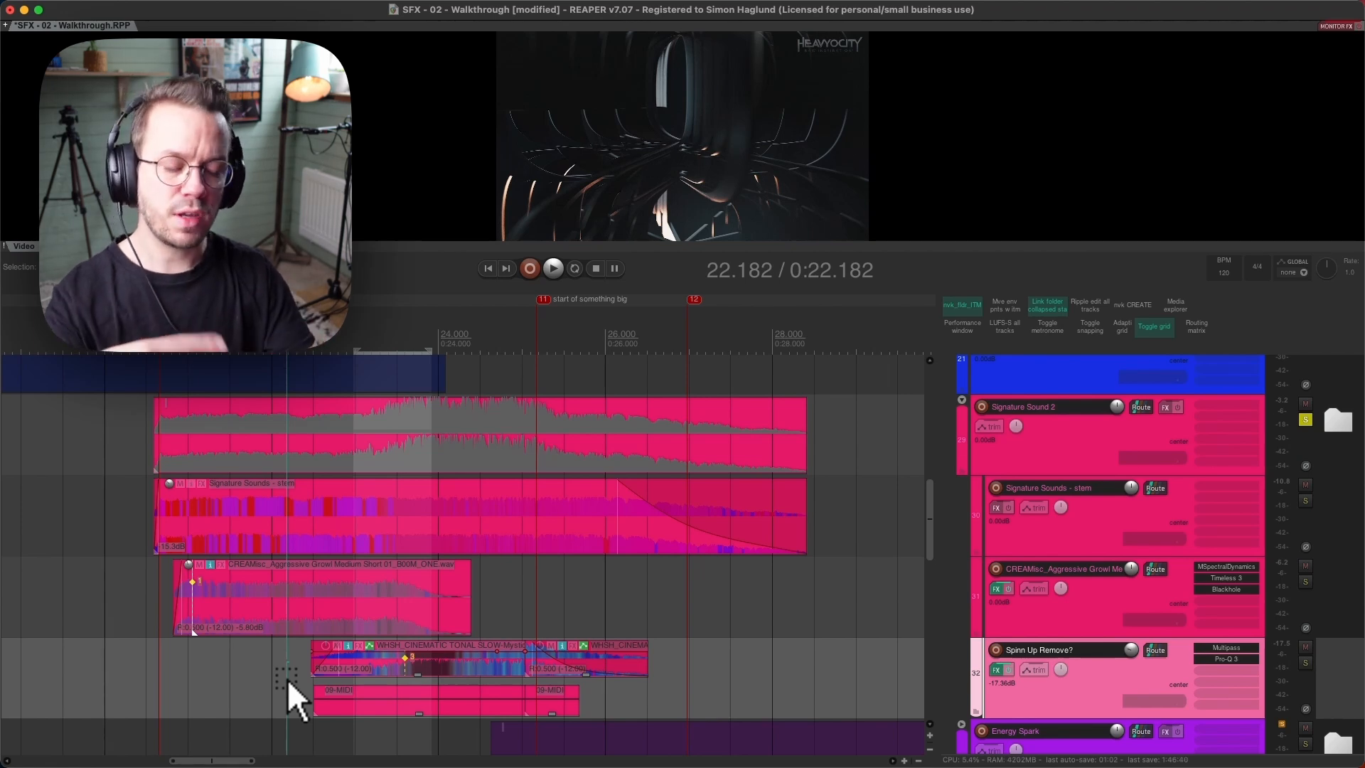
Enlarge the Spinn Up Remove? track's height, and open its Multipass plug-in, placed so the track's MIDI item stays visible.
scroll(771, 649, down, 1)
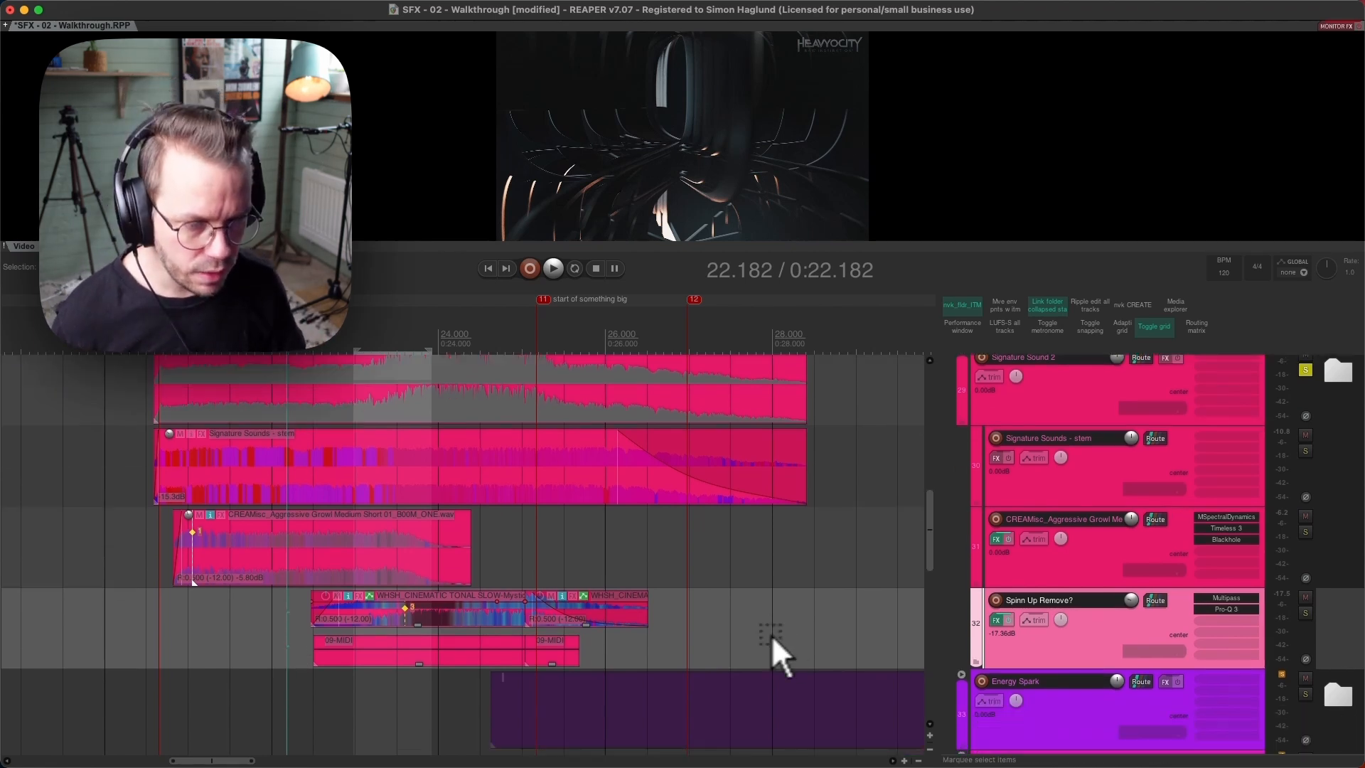
drag(1039, 664, 1106, 727)
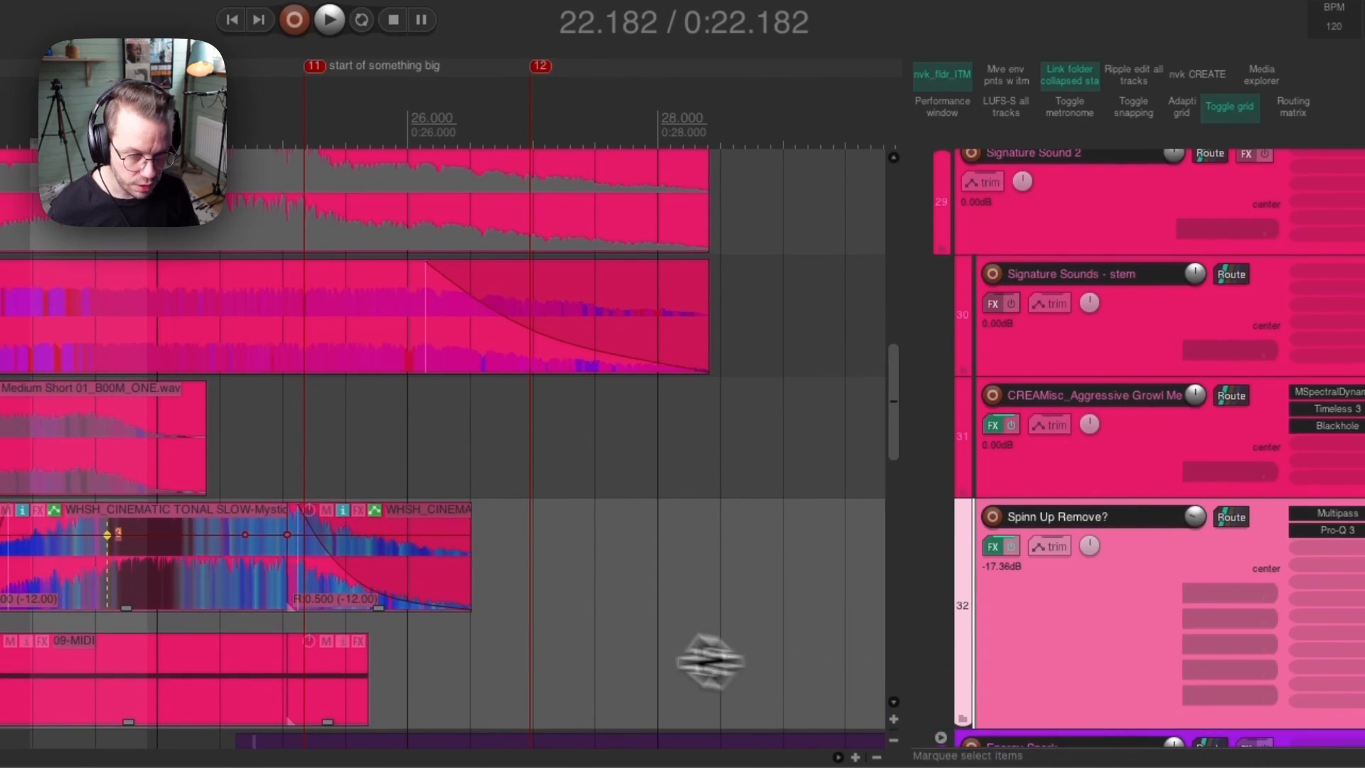
scroll(707, 659, down, 2)
drag(579, 189, 587, 233)
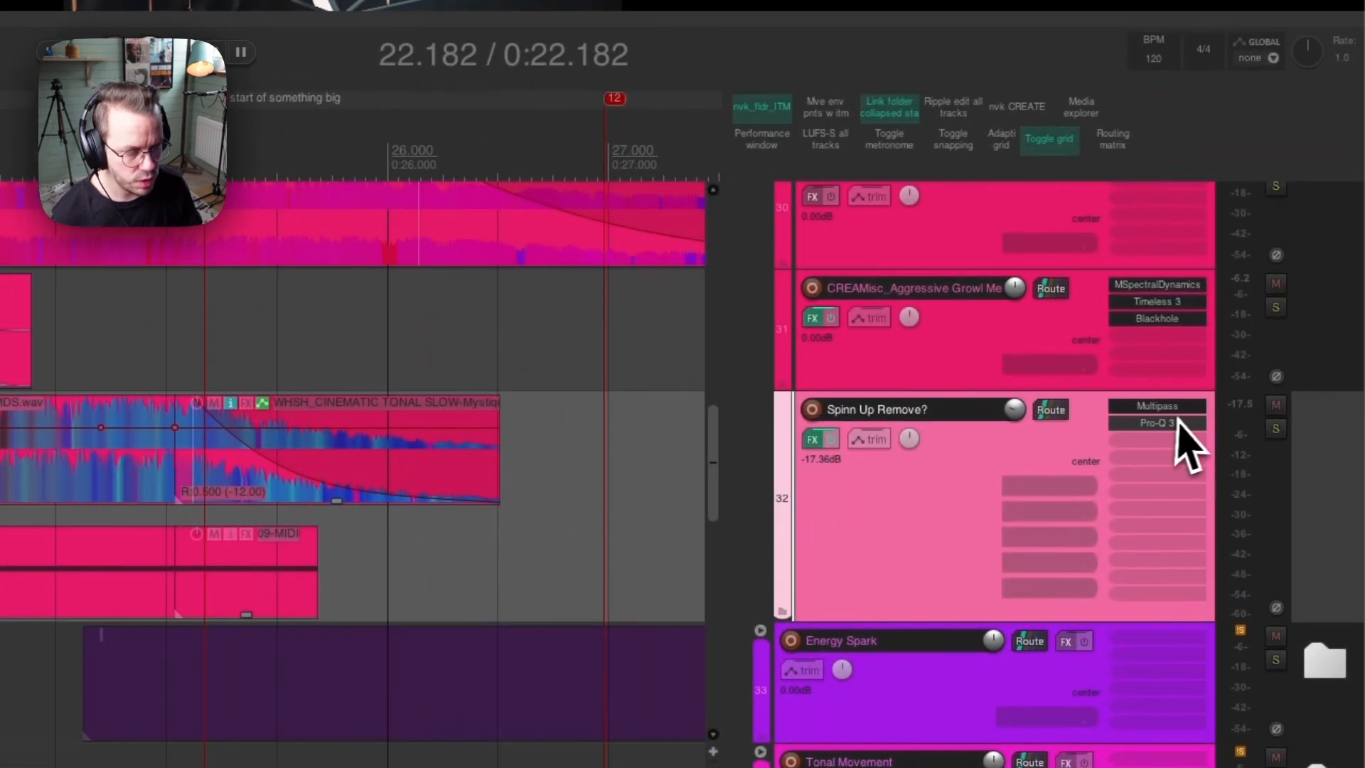
click(1176, 446)
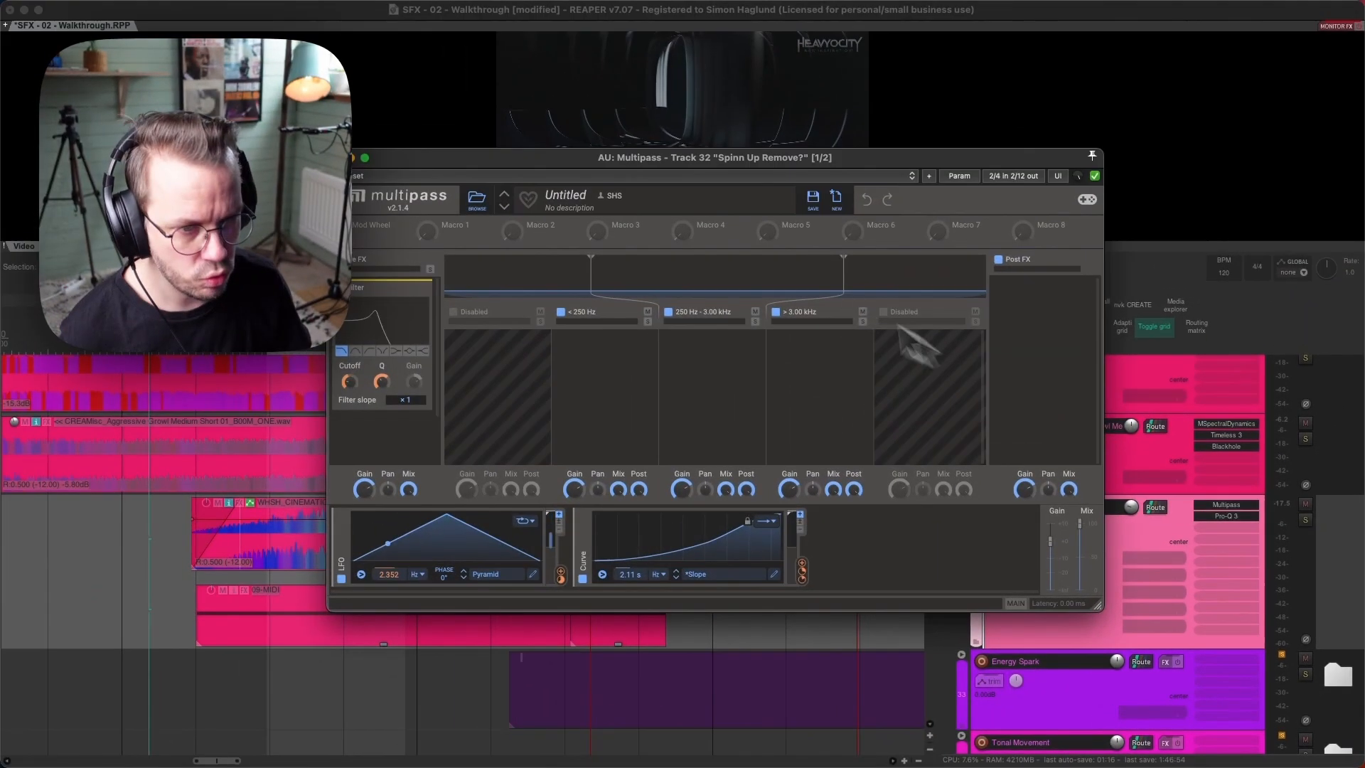
drag(649, 159, 664, 65)
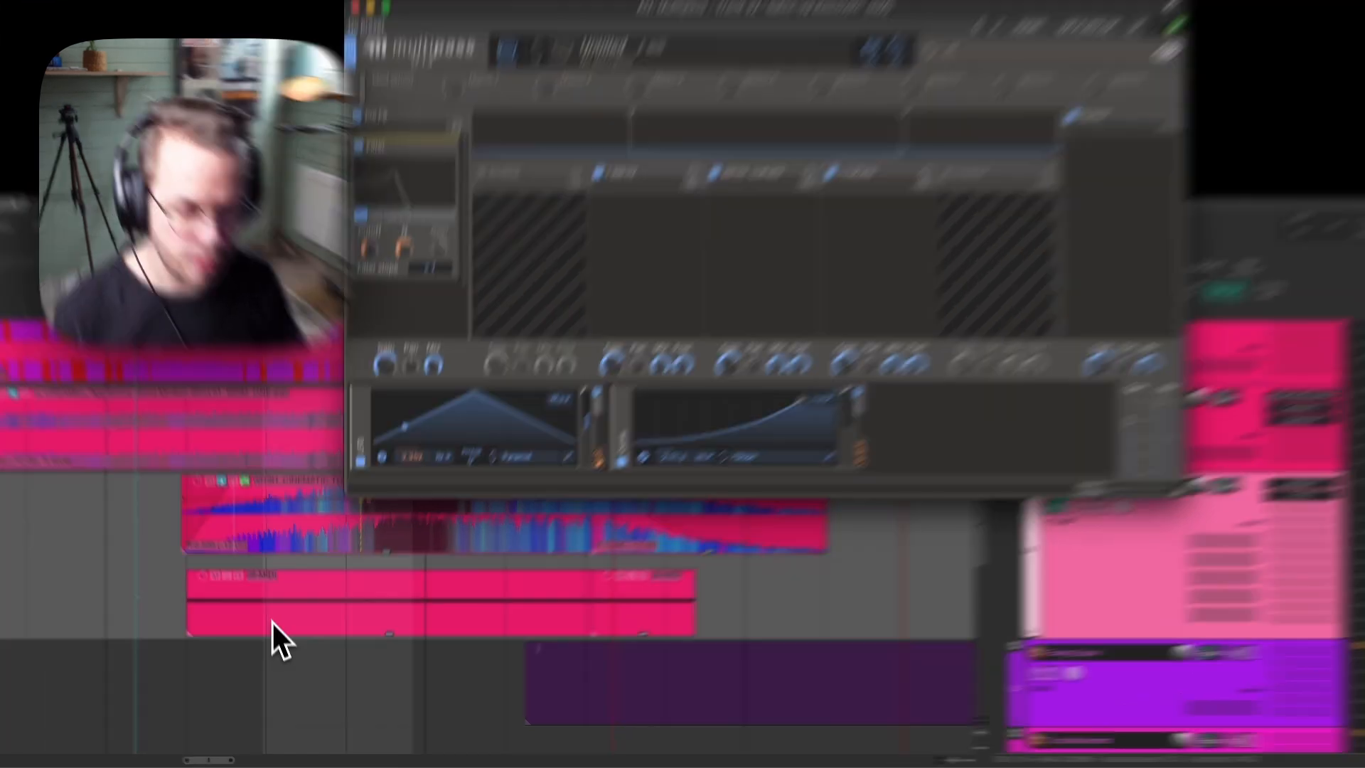
Try to rearrange the 09-MIDI items under the whoosh on the Spinn Up Remove? track, and undo the changes.
drag(272, 623, 472, 618)
drag(530, 561, 298, 571)
key(ctrl+z)
key(super+z)
key(super+z)
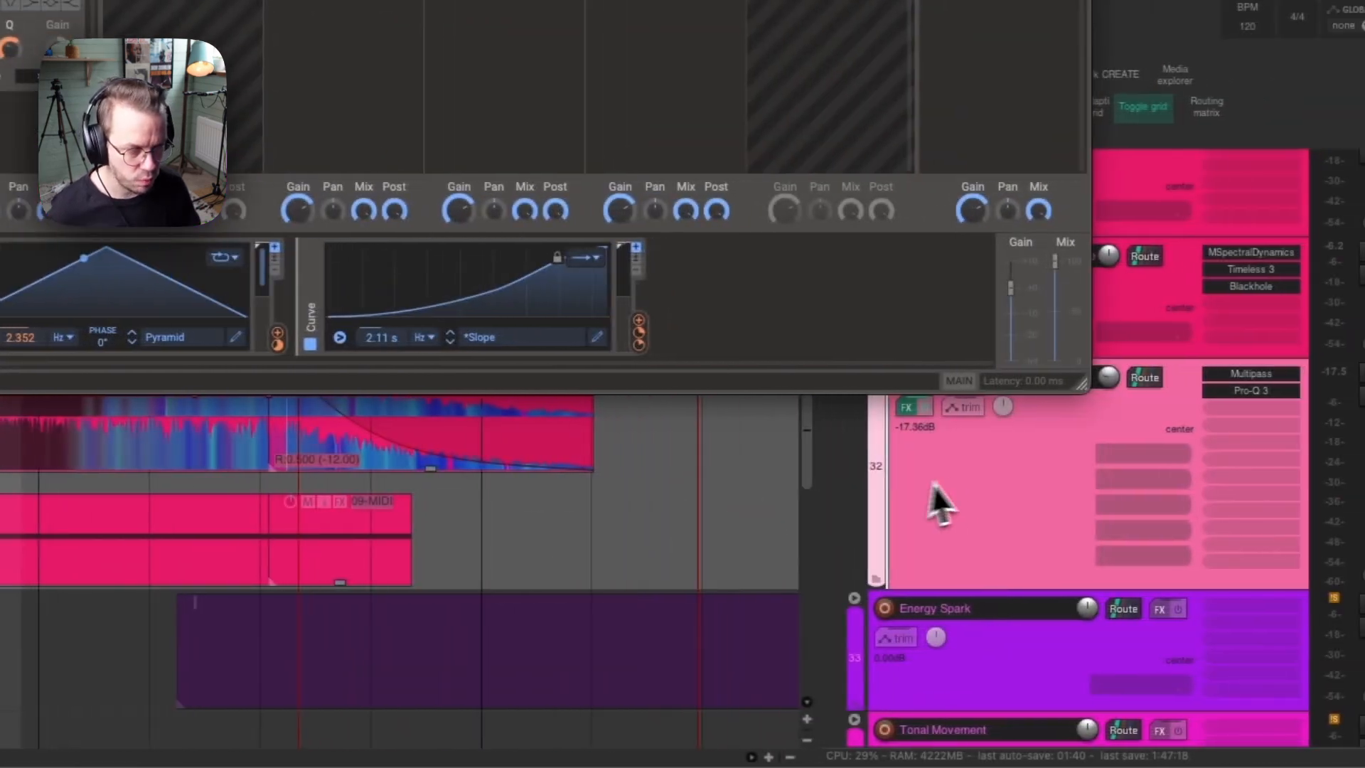
Toggle free item positioning on the Spinn Up Remove? track, and undo the recent changes.
right_click(972, 476)
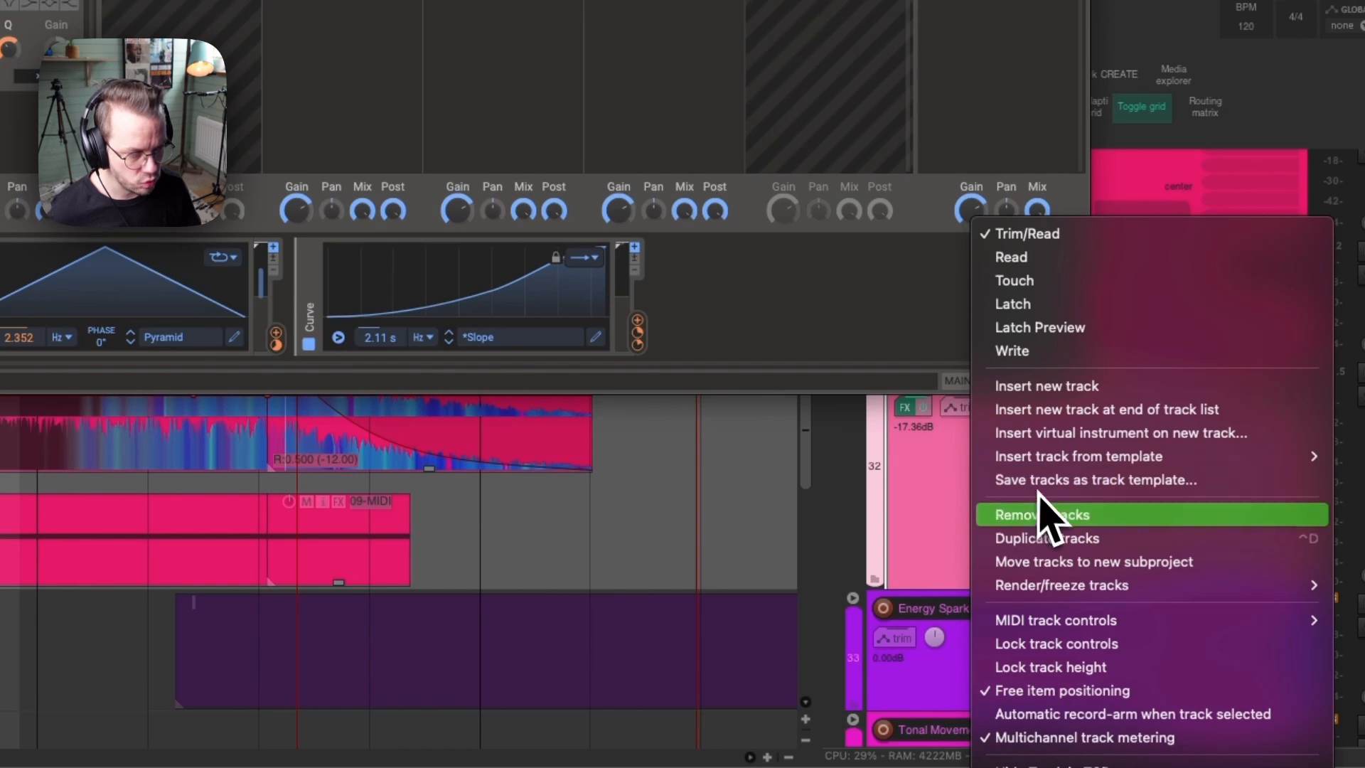
click(1064, 690)
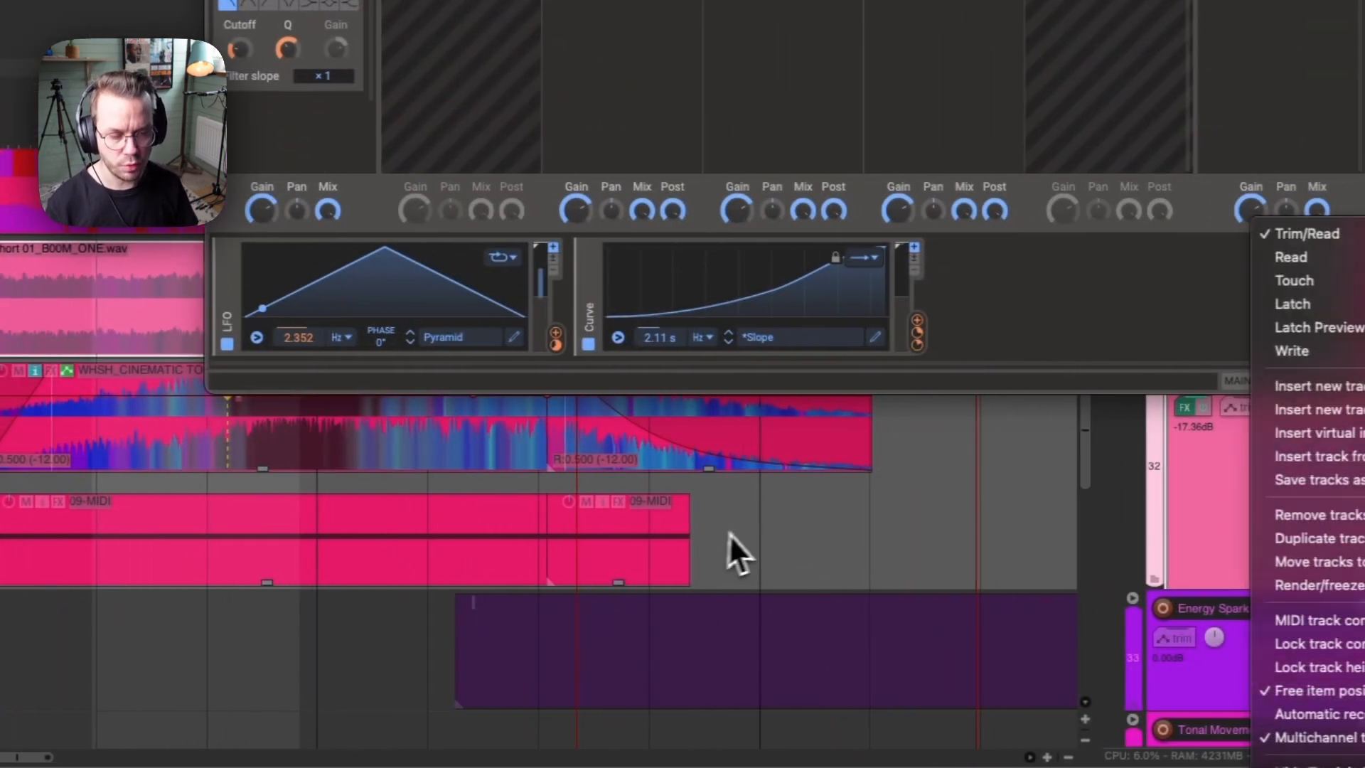
key(super+z)
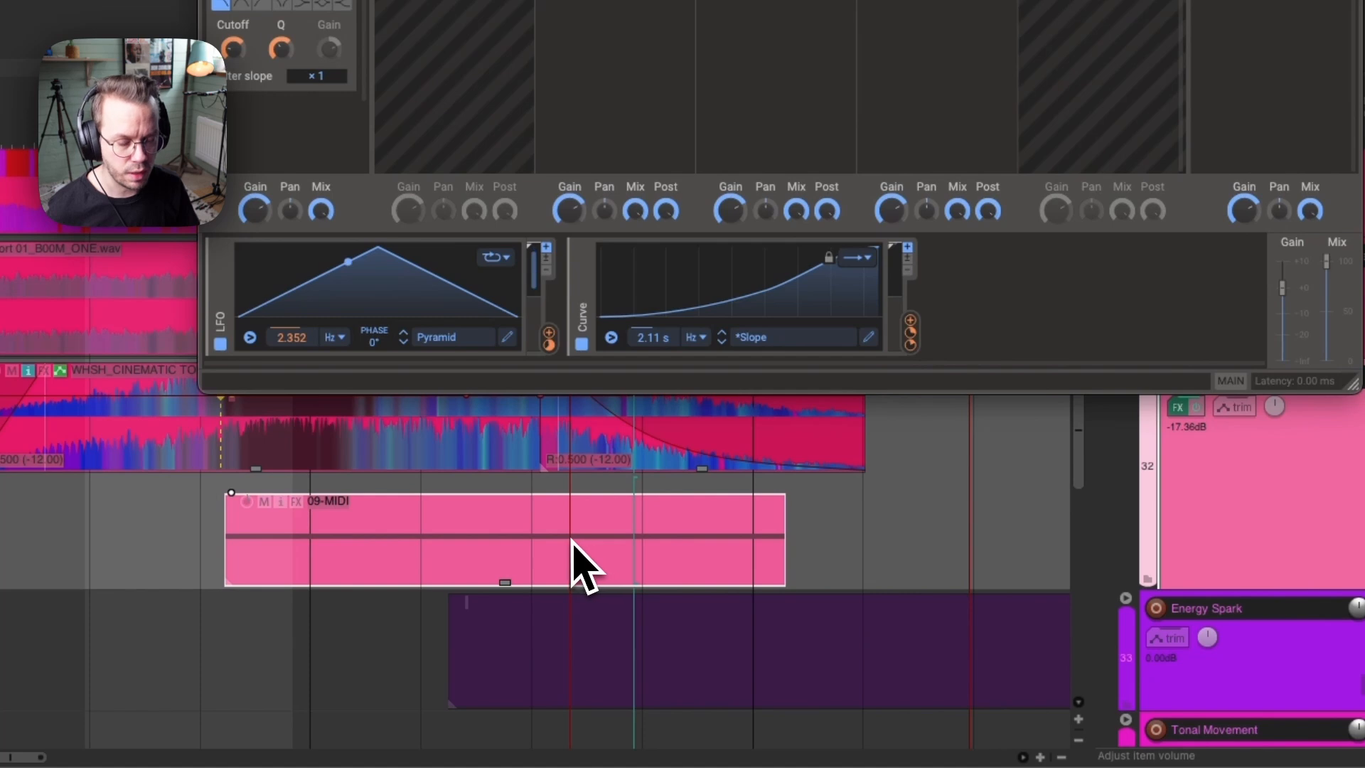
key(super+z)
key(super+z)
Stretch the 09-MIDI item on the Spinn Up Remove? track to a playback rate of 0.815.
mouse_move(541, 545)
mouse_down()
mouse_move(566, 549)
mouse_move(540, 546)
mouse_up()
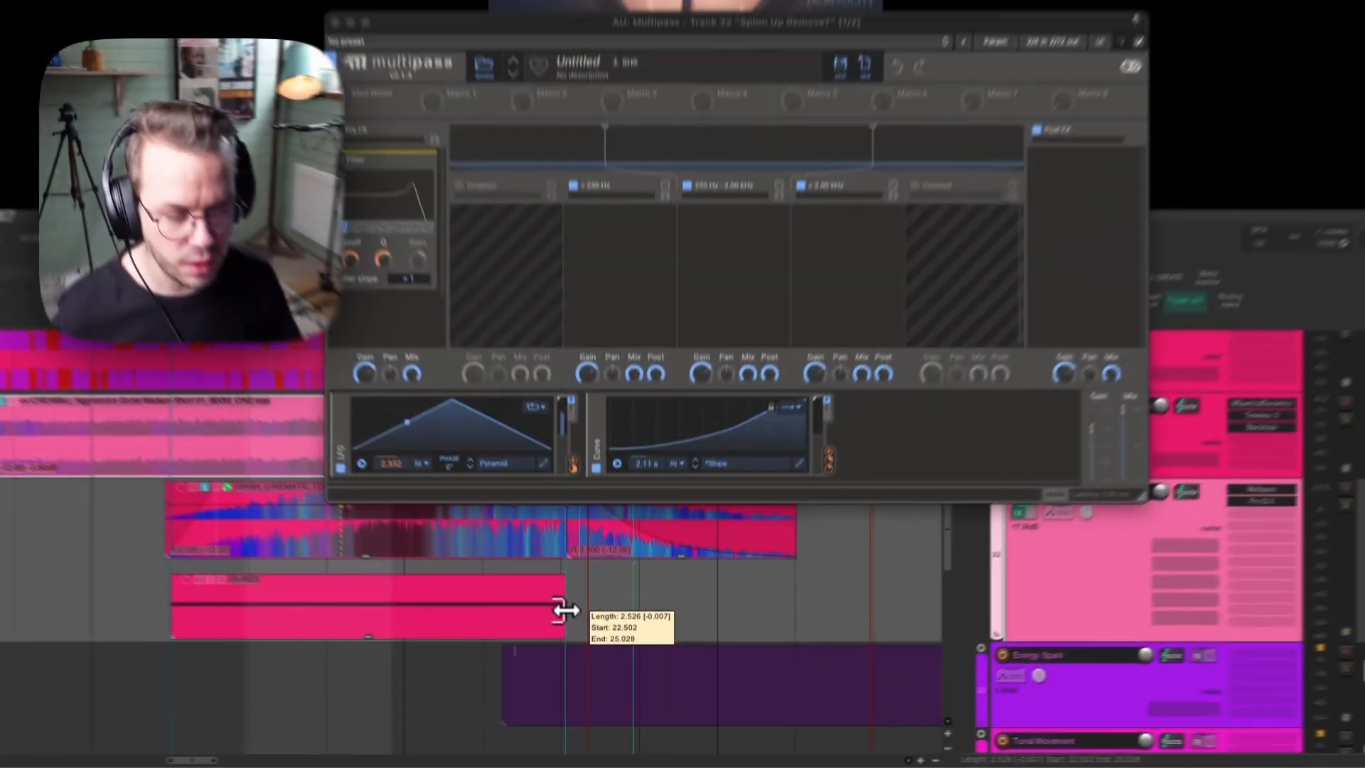
drag(566, 610, 650, 598)
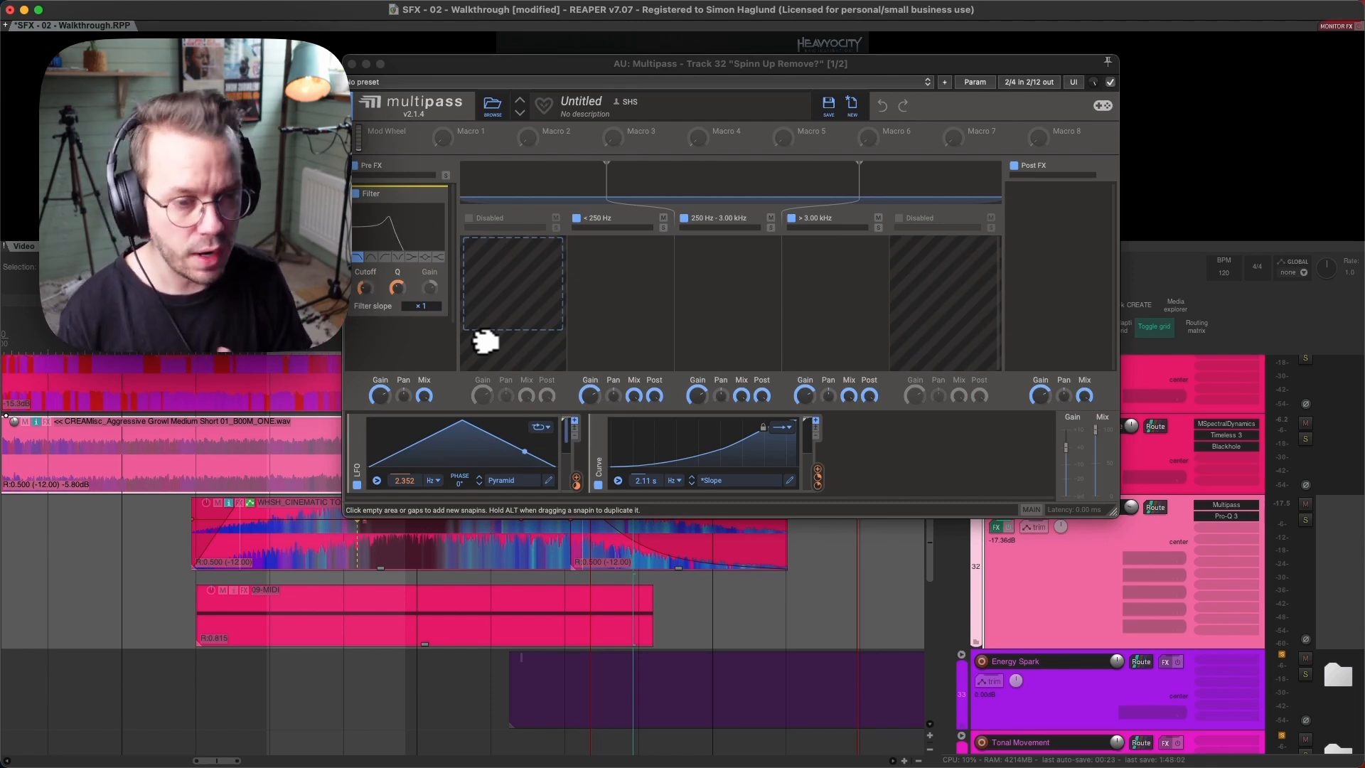
Close the Multipass plug-in and select the Energy Spark folder track.
click(353, 65)
click(162, 562)
scroll(356, 268, down, 5)
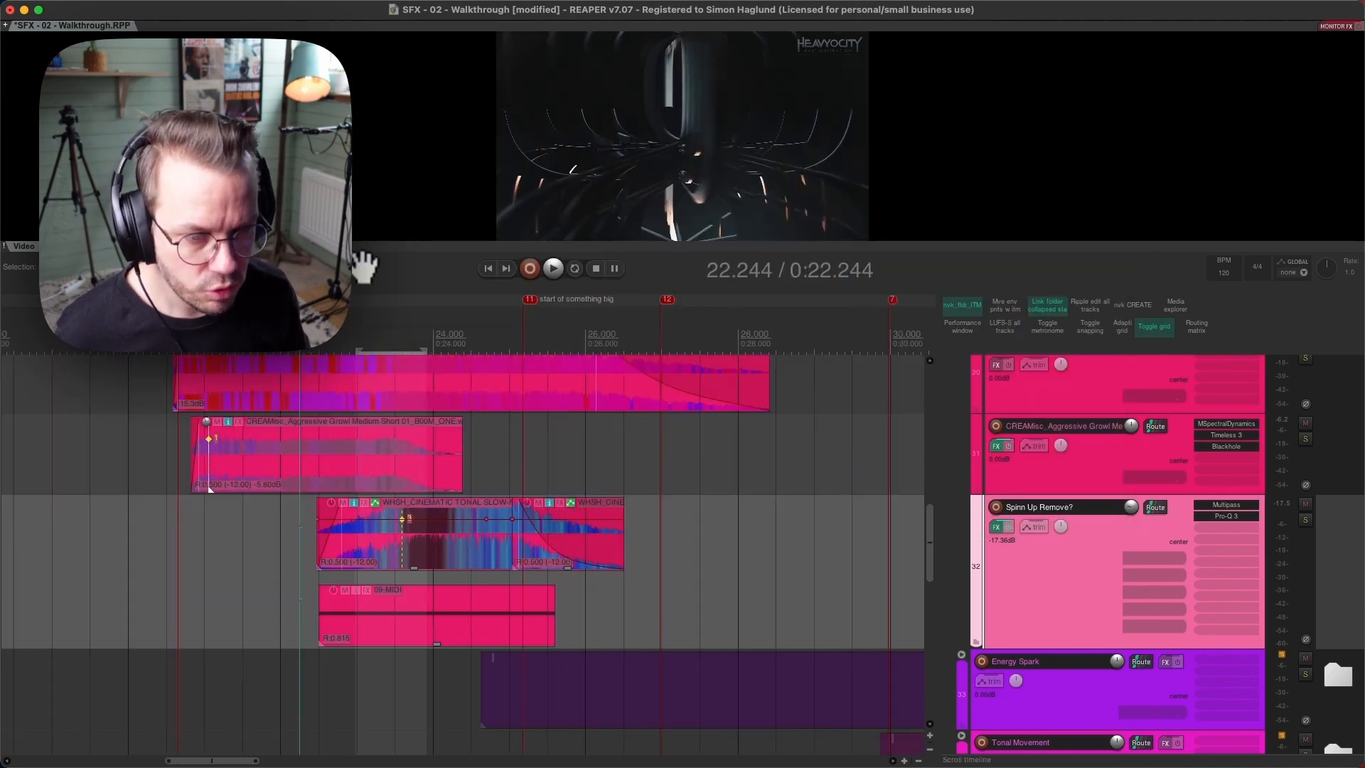
click(1071, 693)
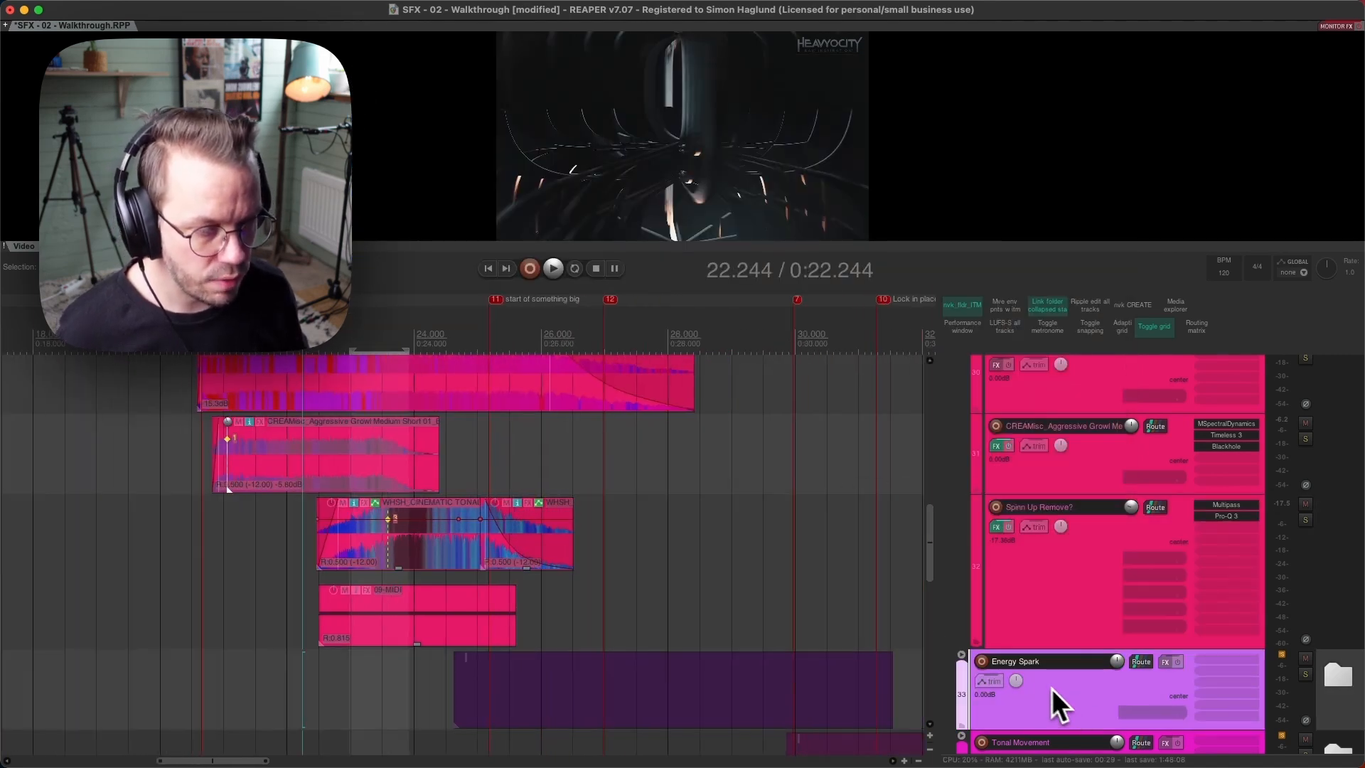
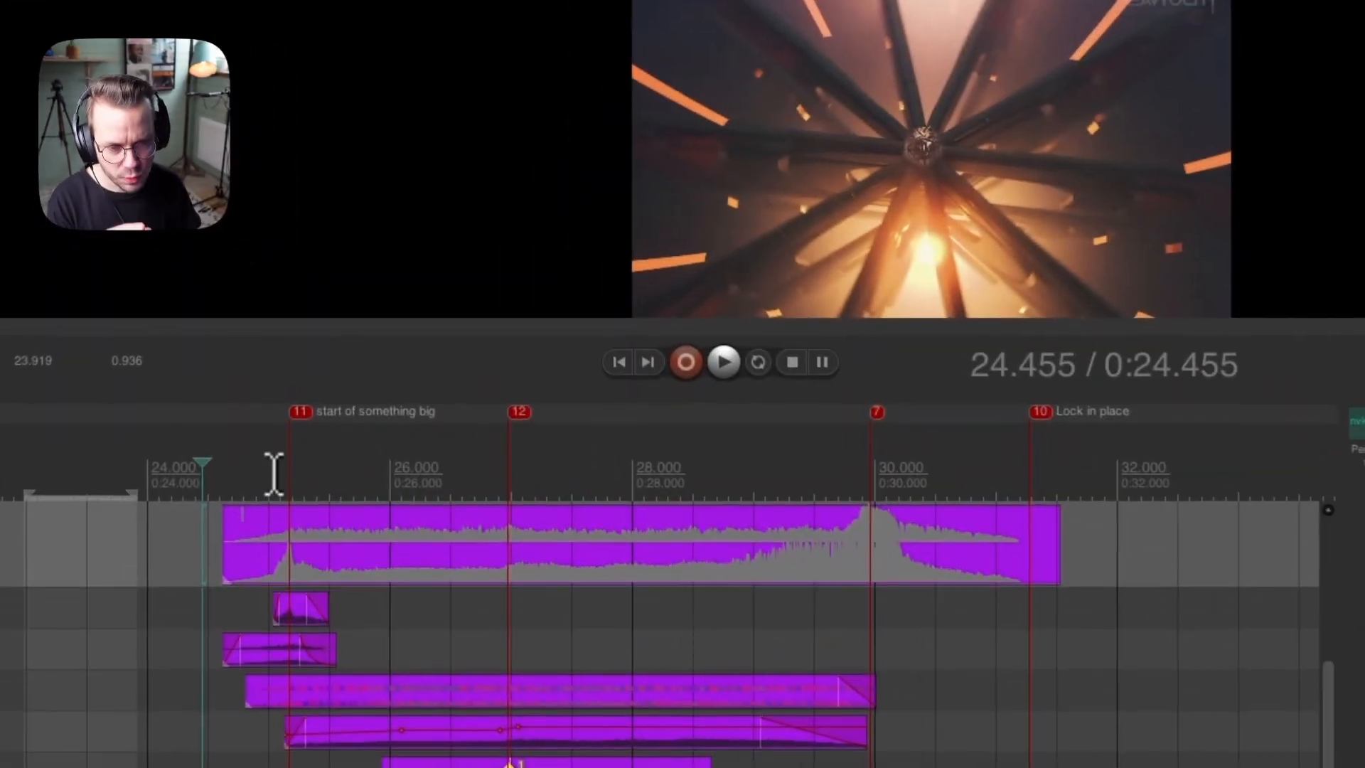
Mark a 0.254-second range around marker 11 in Energy Spark, and set the time selection from 25.418 to 32.588 seconds.
drag(276, 475, 306, 480)
click(306, 481)
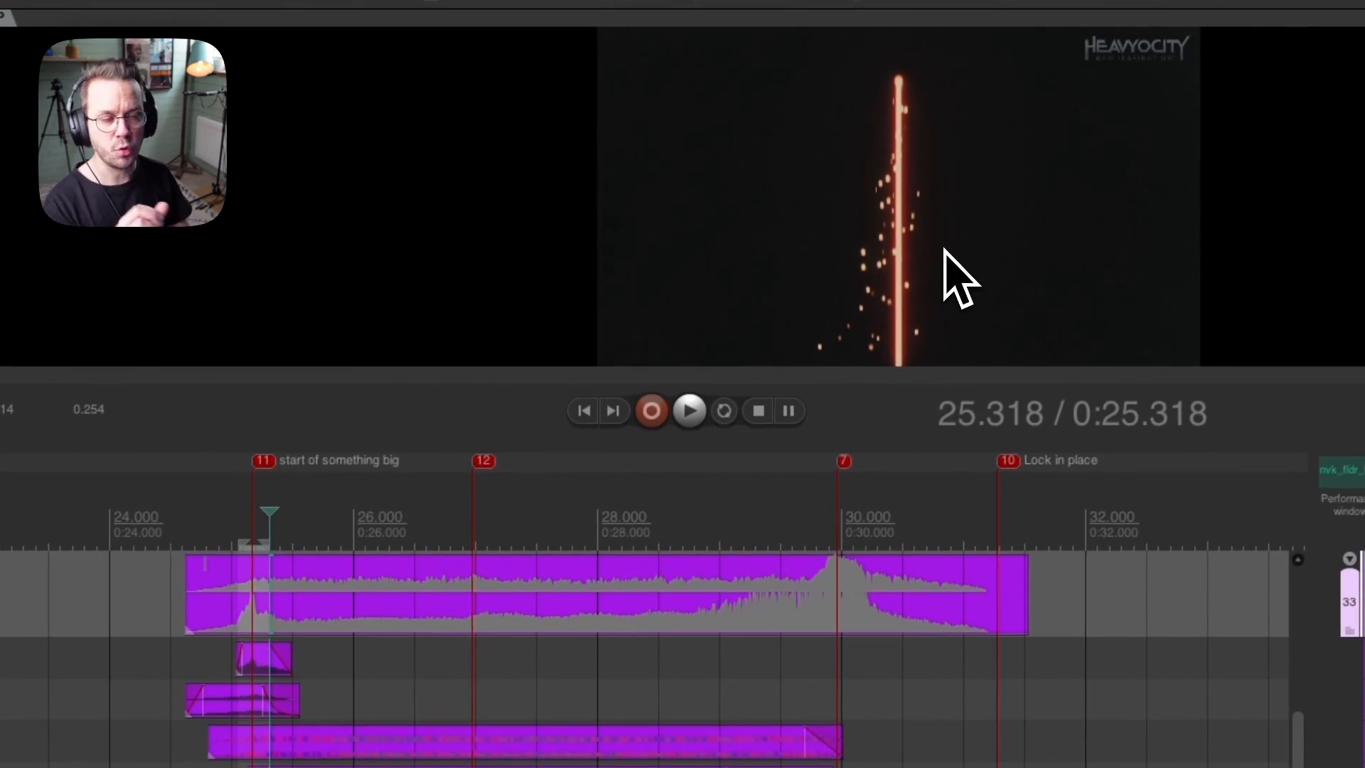
drag(283, 515, 1020, 522)
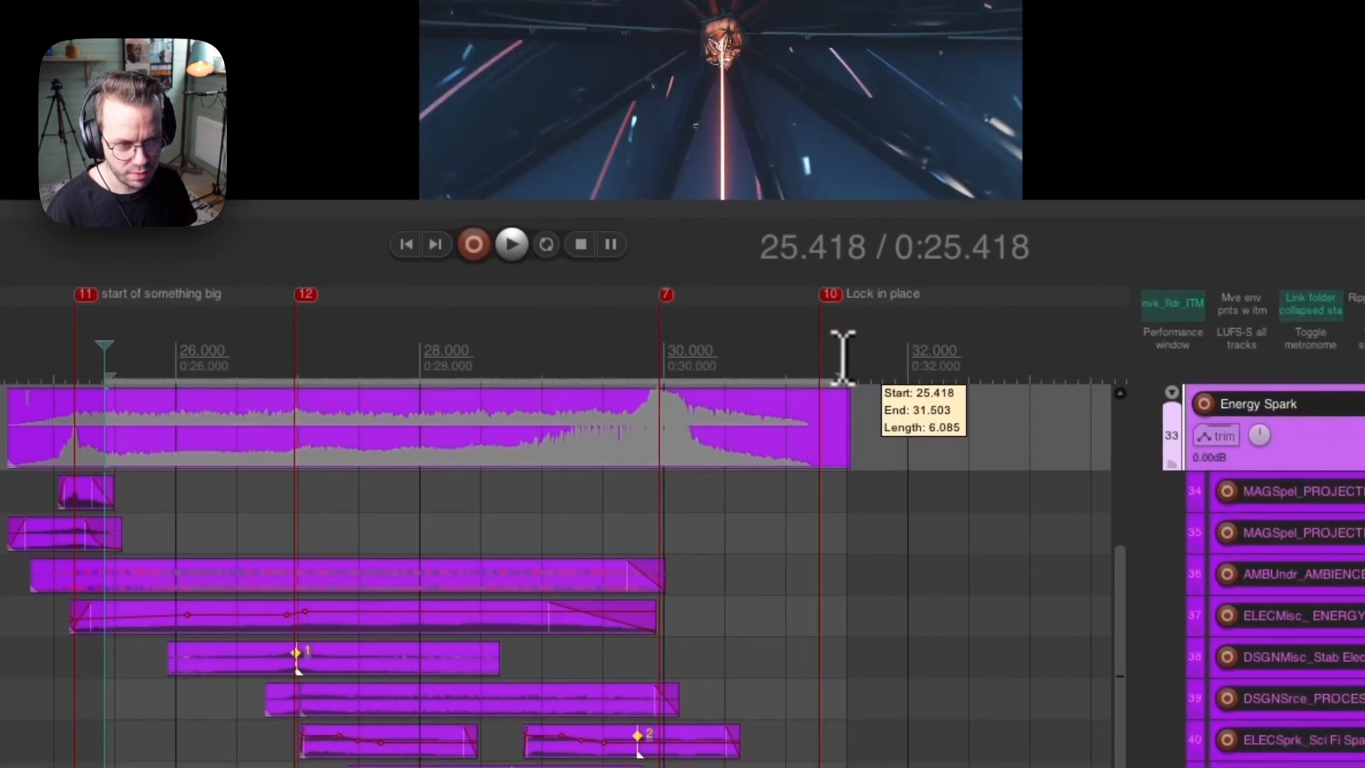
drag(843, 356, 977, 364)
click(62, 372)
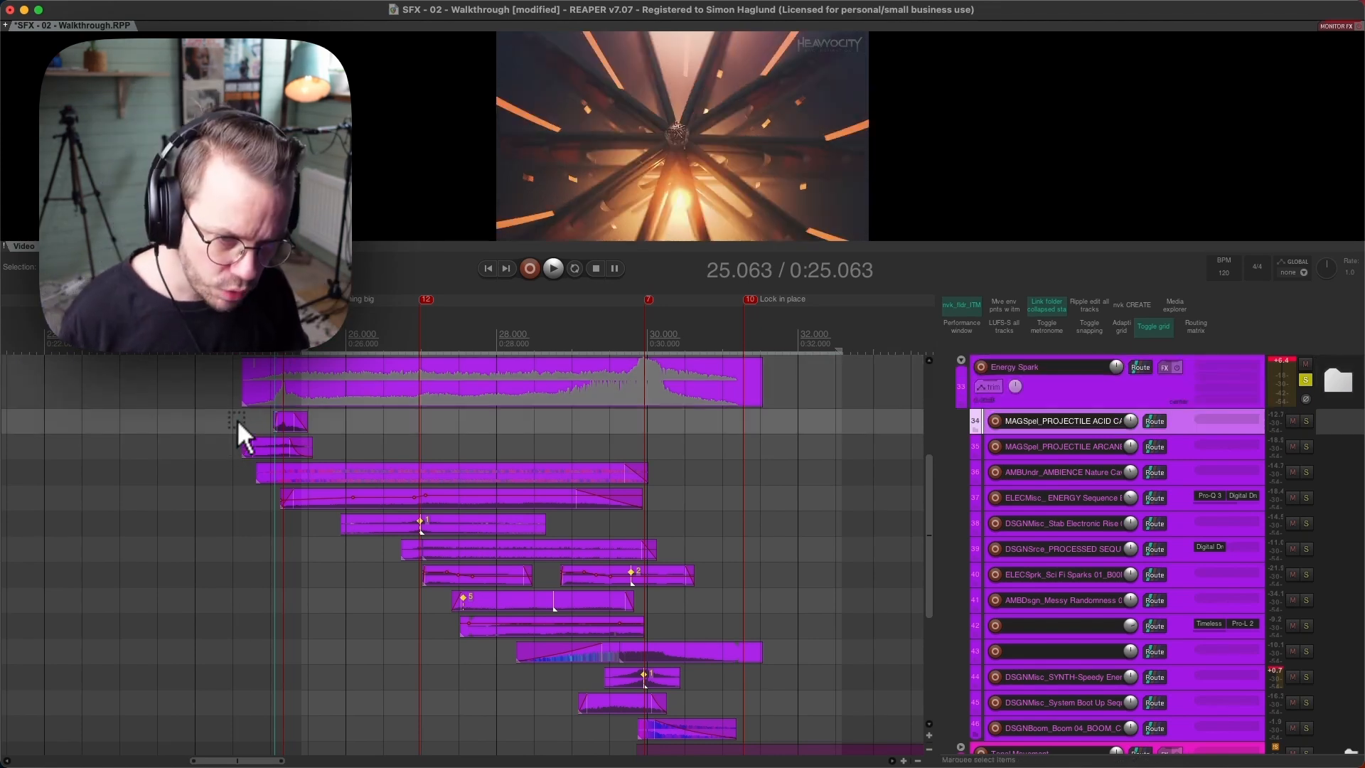
Check the first projectile layer, then solo the Energy Spark folder and play it from about 24.5 seconds.
click(242, 418)
drag(254, 415, 321, 421)
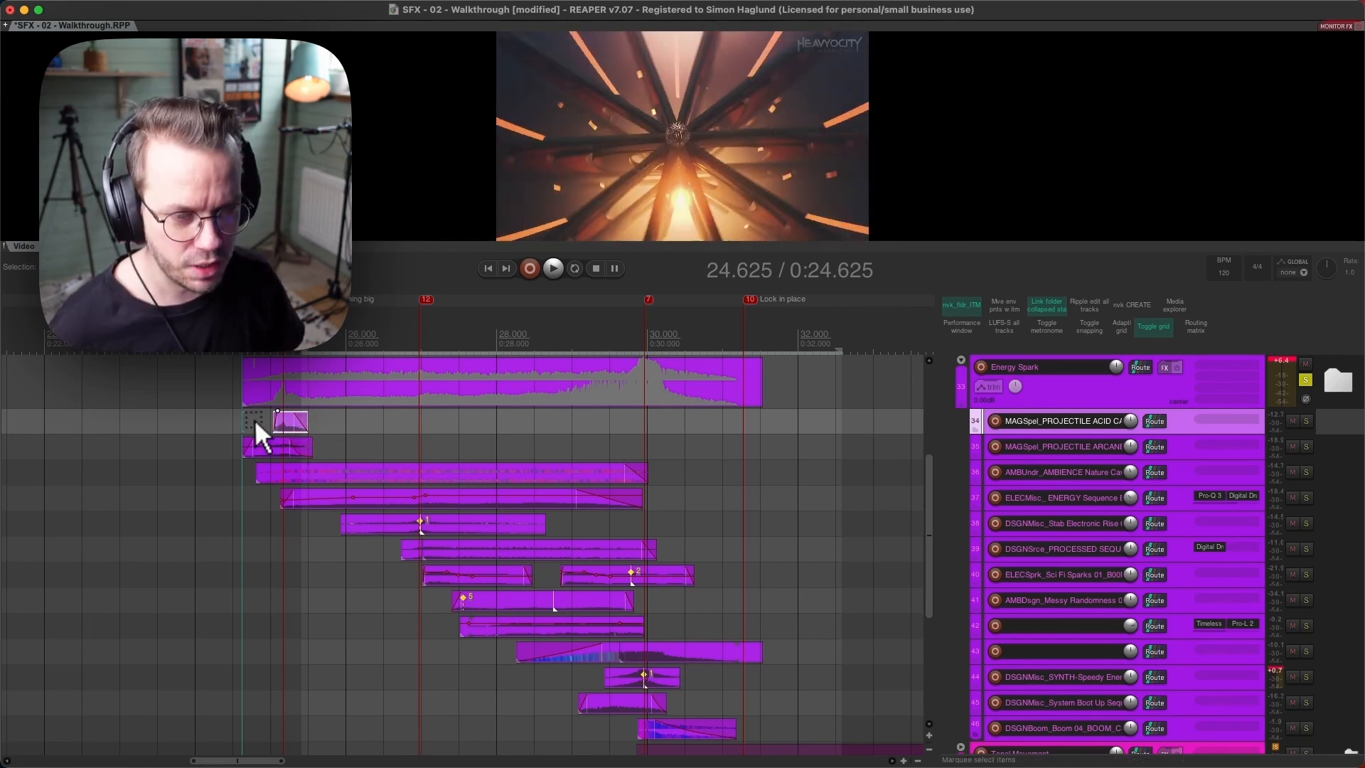
click(250, 420)
key(s)
click(233, 386)
key(s)
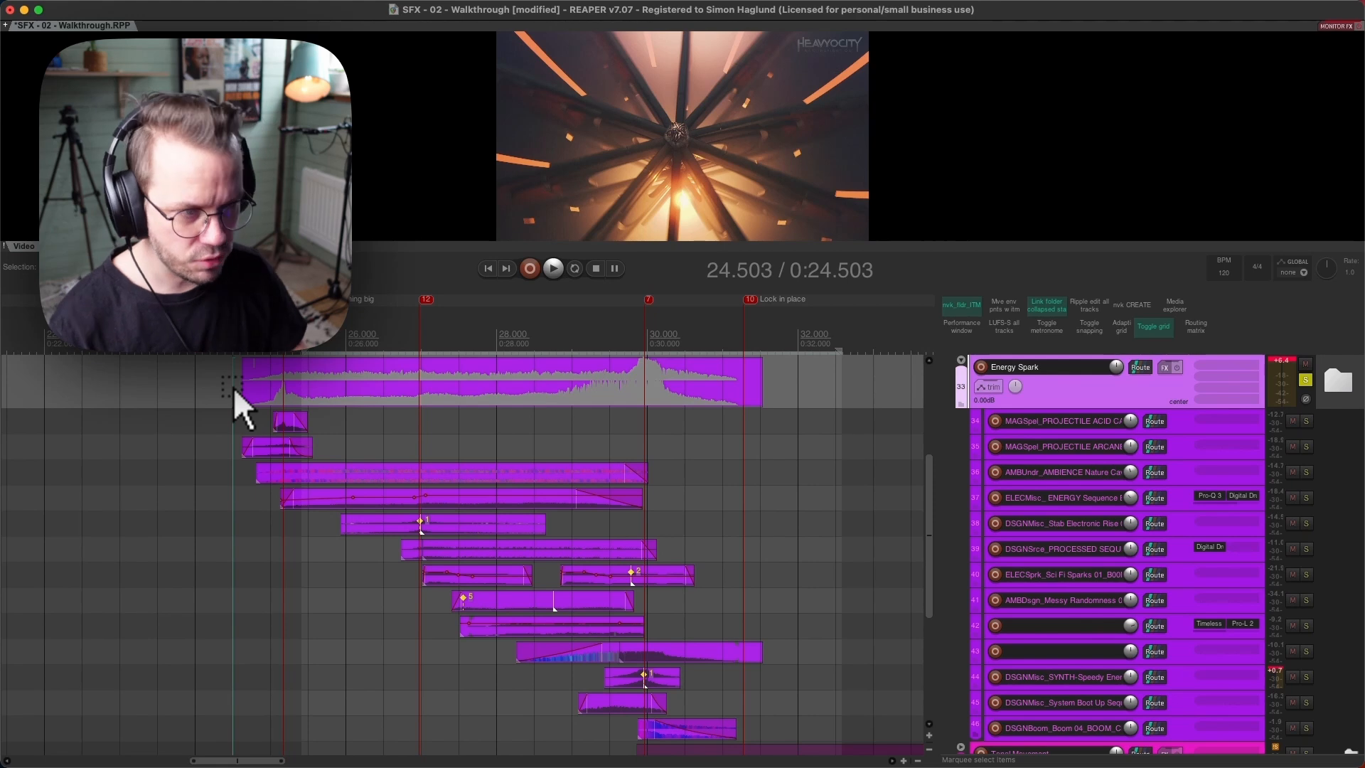
key(space)
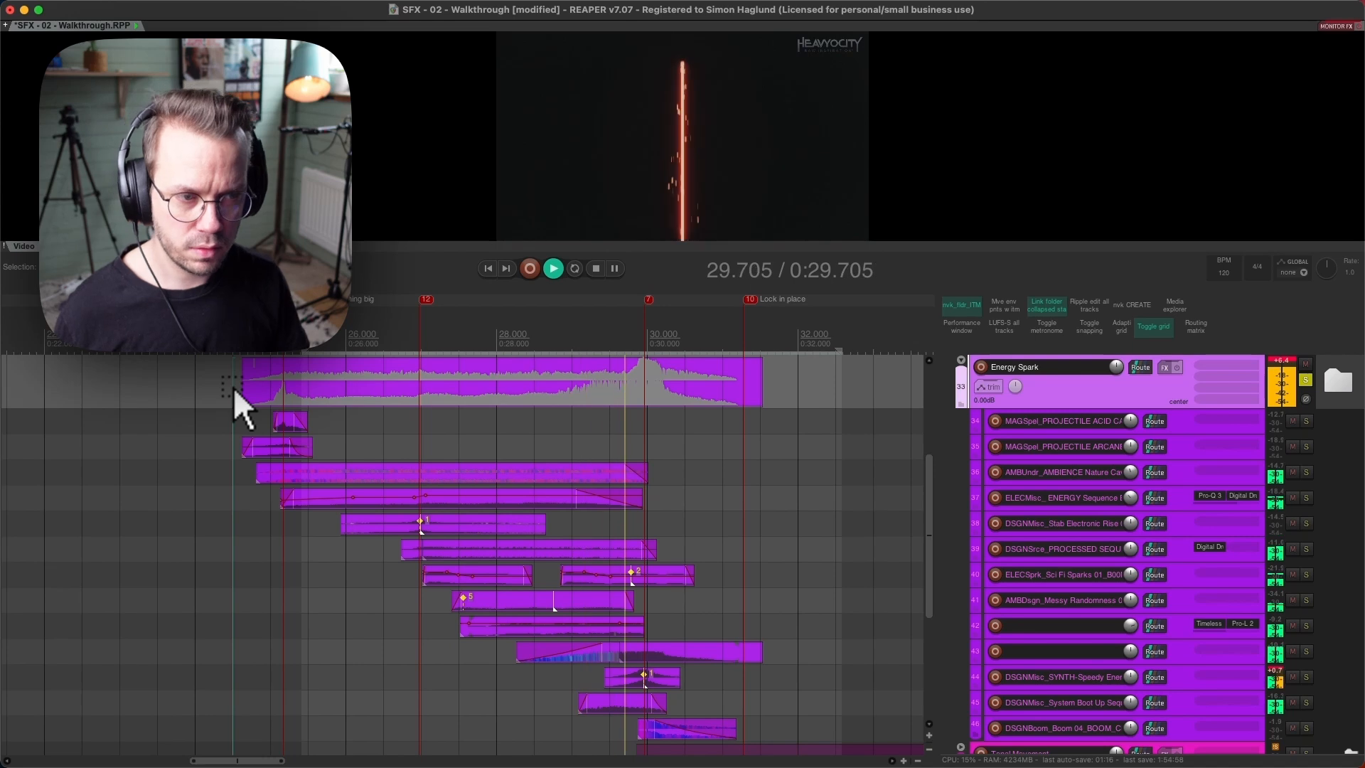
key(space)
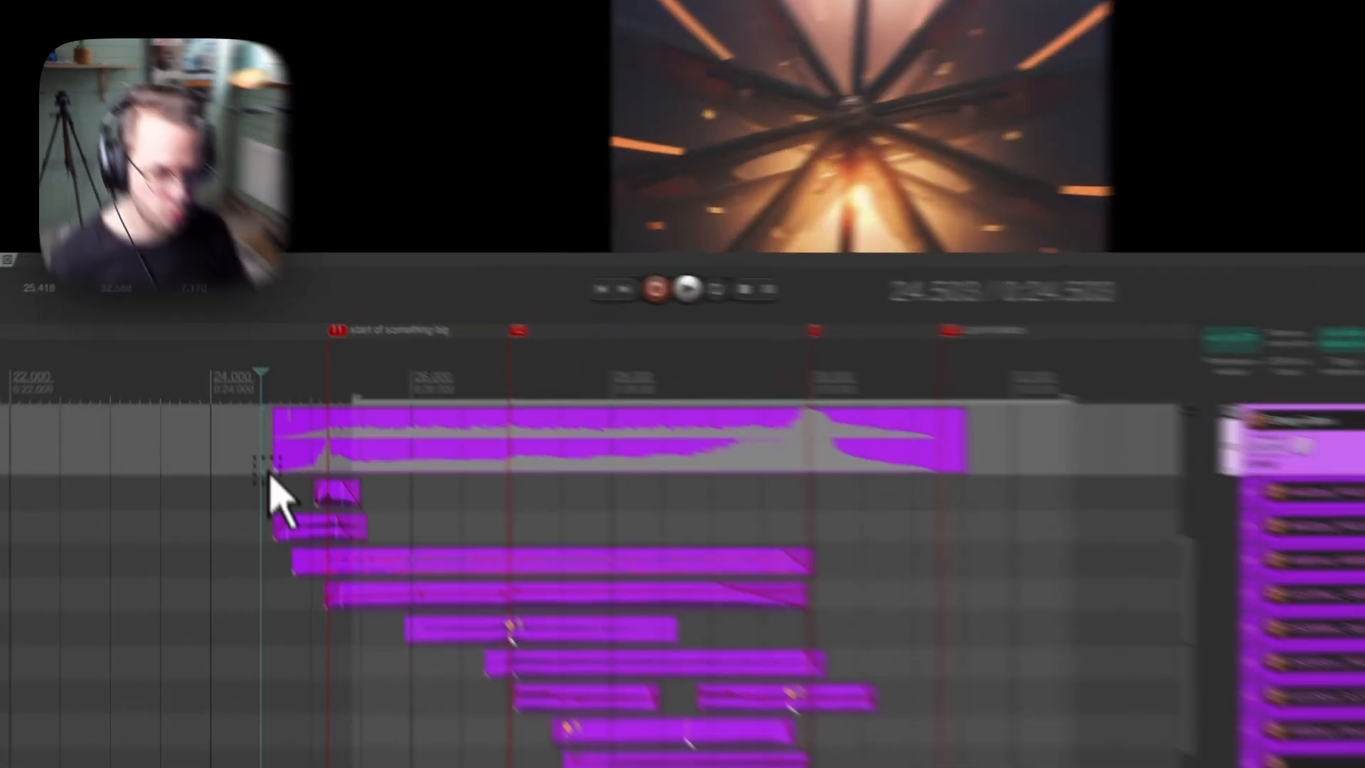
Solo the MAGSpel_PROJECTILE ACID layer on track 34 and play it through marker 11.
click(248, 413)
click(299, 524)
click(276, 535)
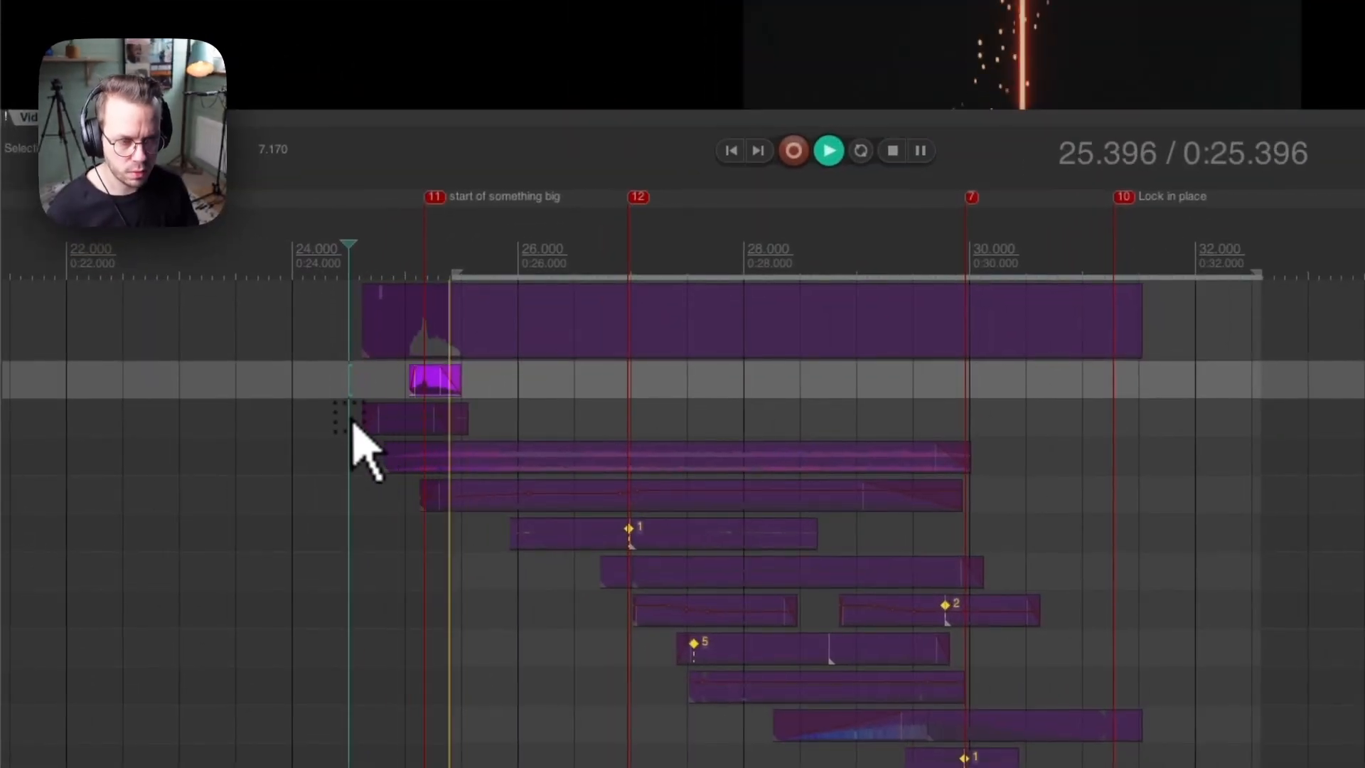
key(space)
Play the soloed MAGSpel_PROJECTILE ARCANE layer on track 35 from about 24.5 seconds, alone and together with the ACID layer.
click(236, 451)
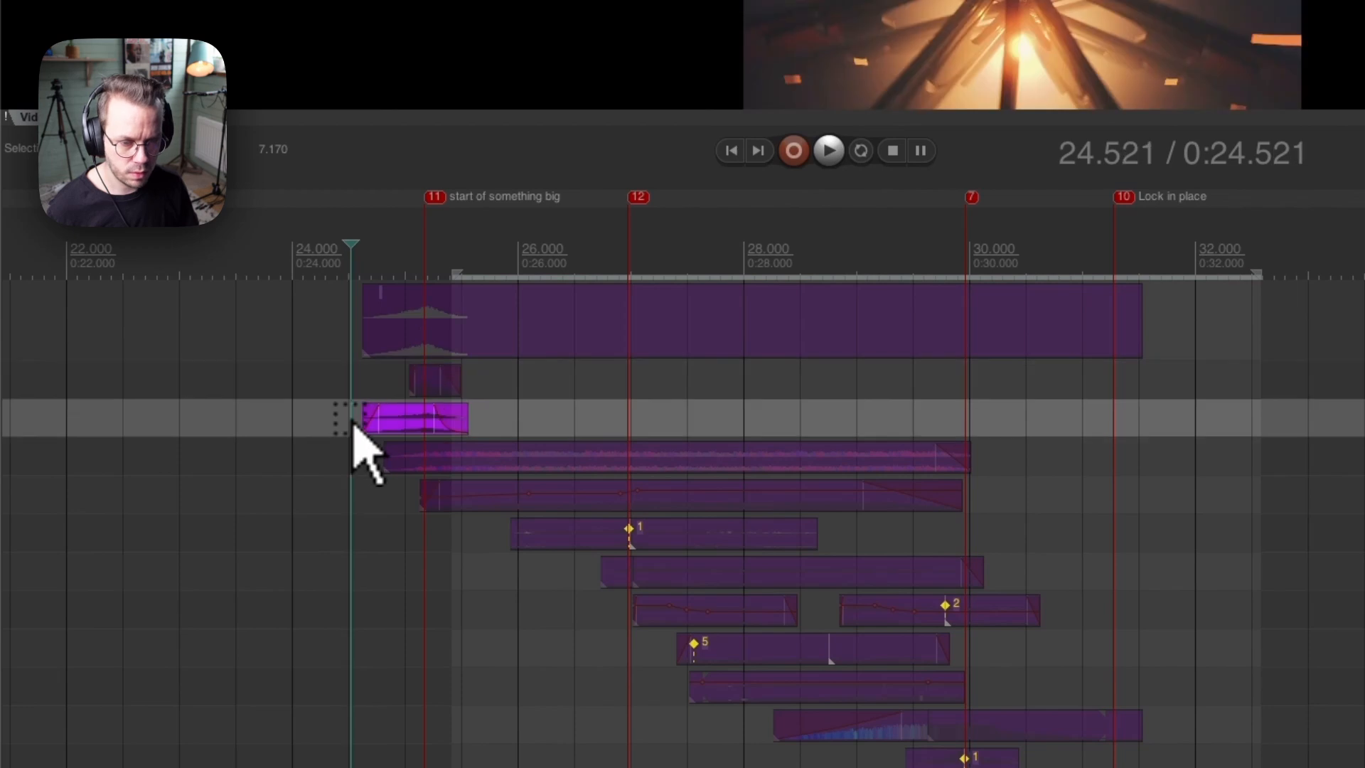
key(space)
key(space)
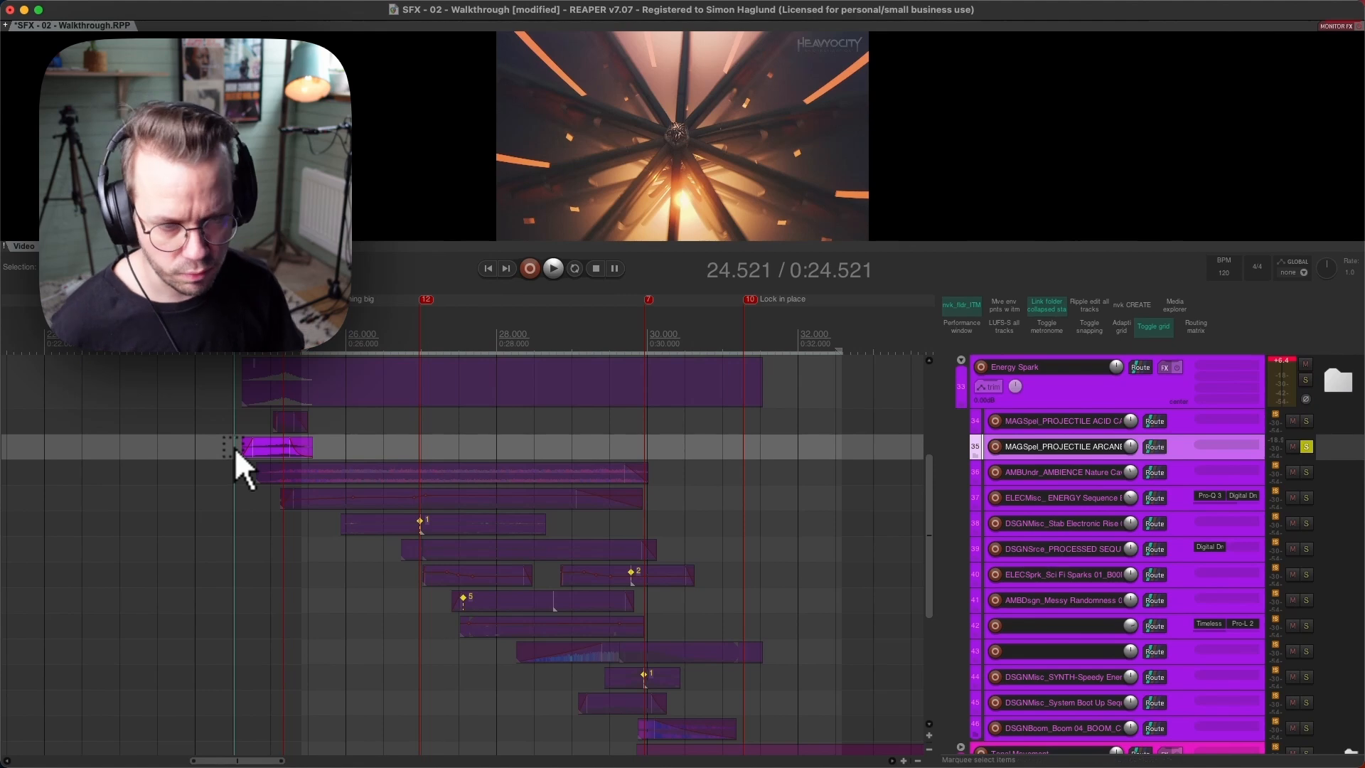
click(1306, 421)
key(space)
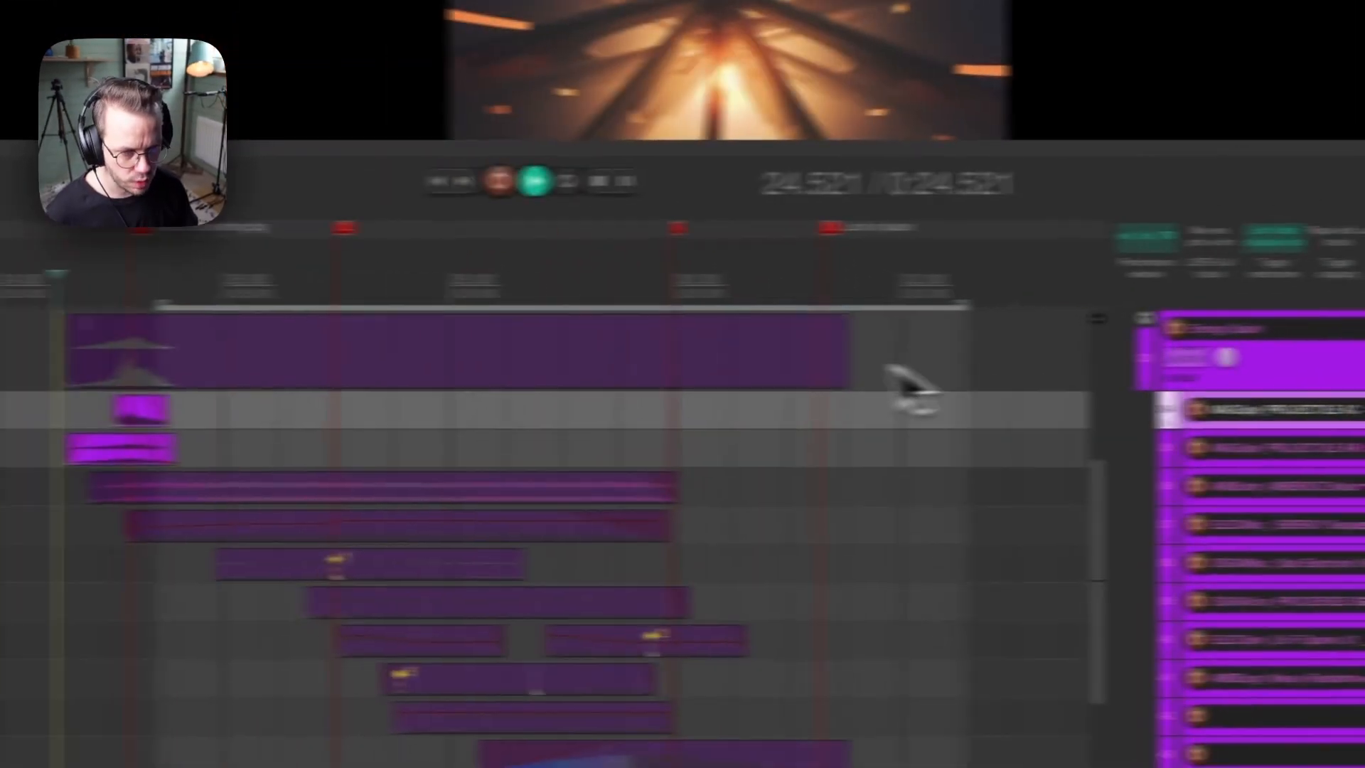
key(space)
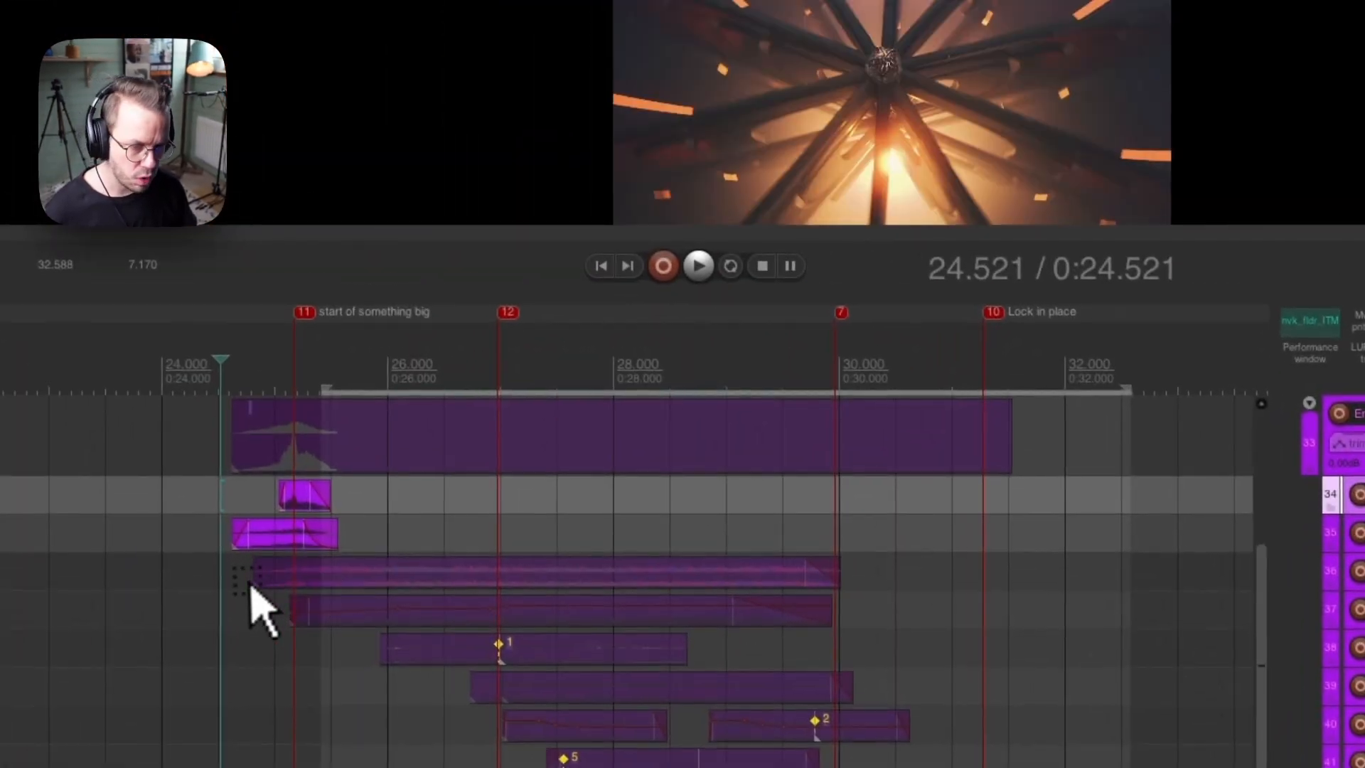
Solo the AMBUndr_AMBIENCE Nature layer on track 36 and play it from about 24.7 seconds.
click(241, 579)
key(space)
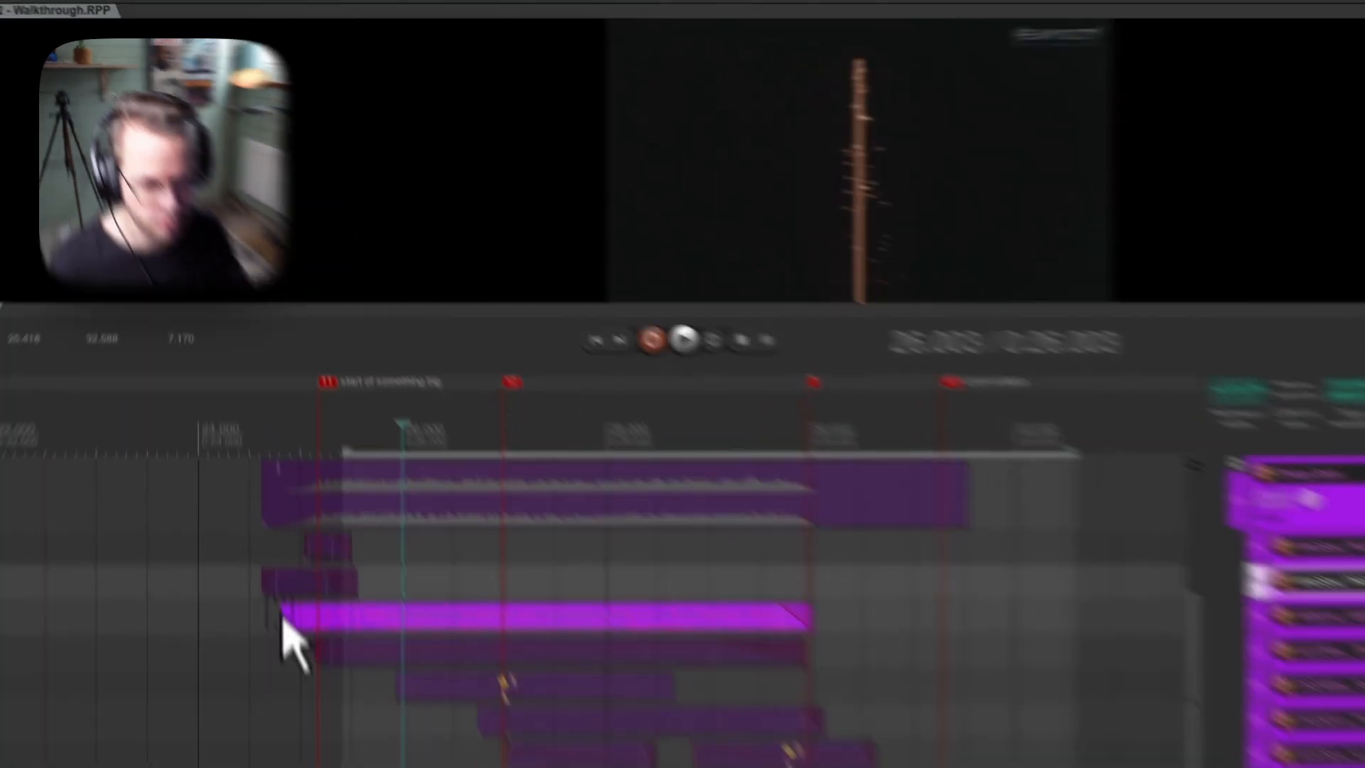
click(251, 476)
key(space)
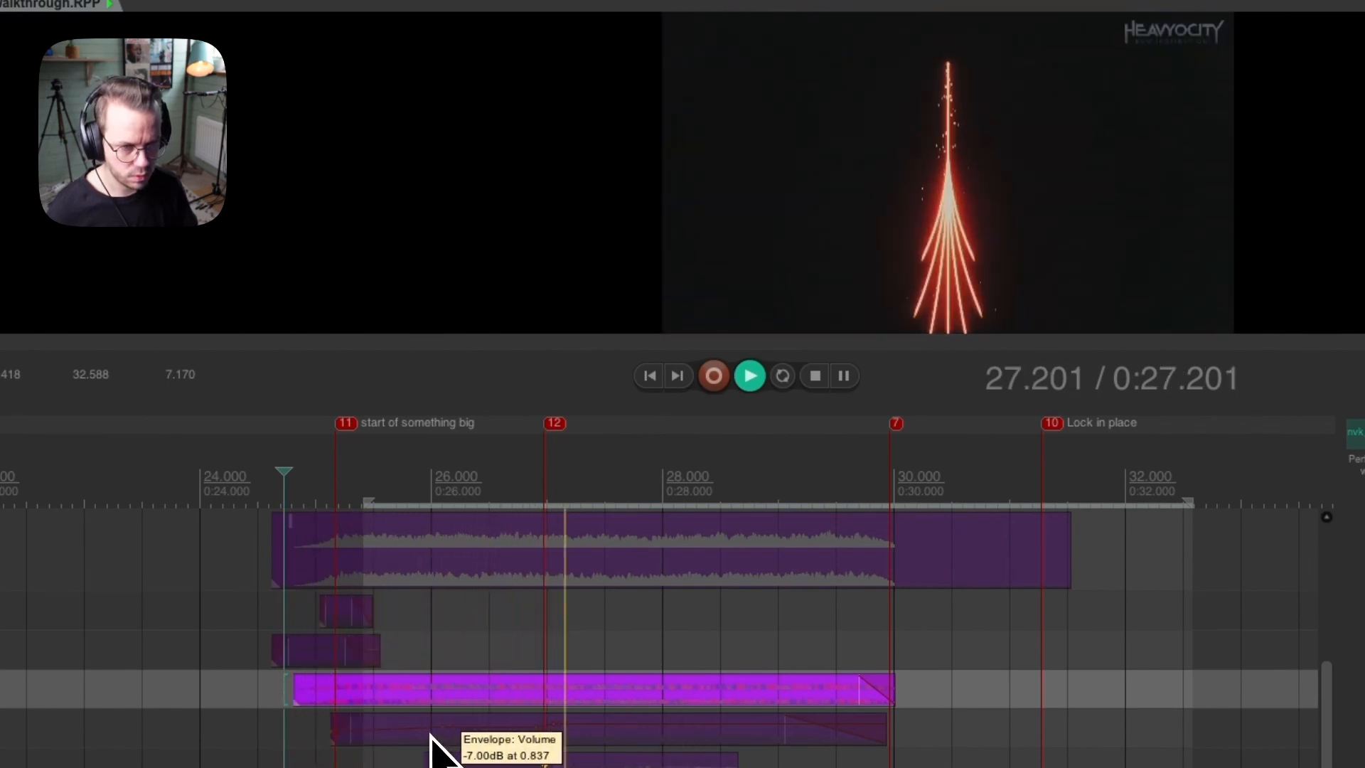
key(space)
Solo the ELECMisc_ENERGY Sequence layer on track 37 and play it from about 25.05 seconds.
click(325, 731)
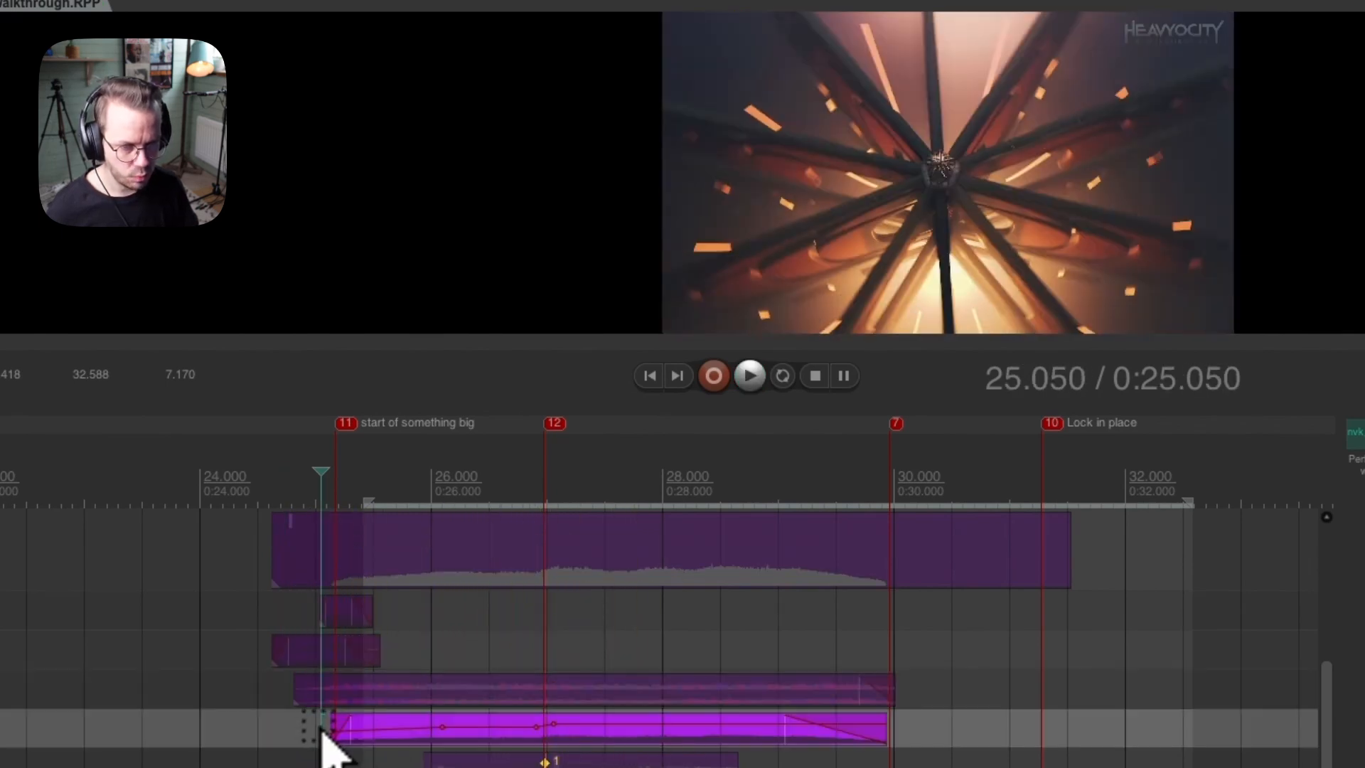
key(space)
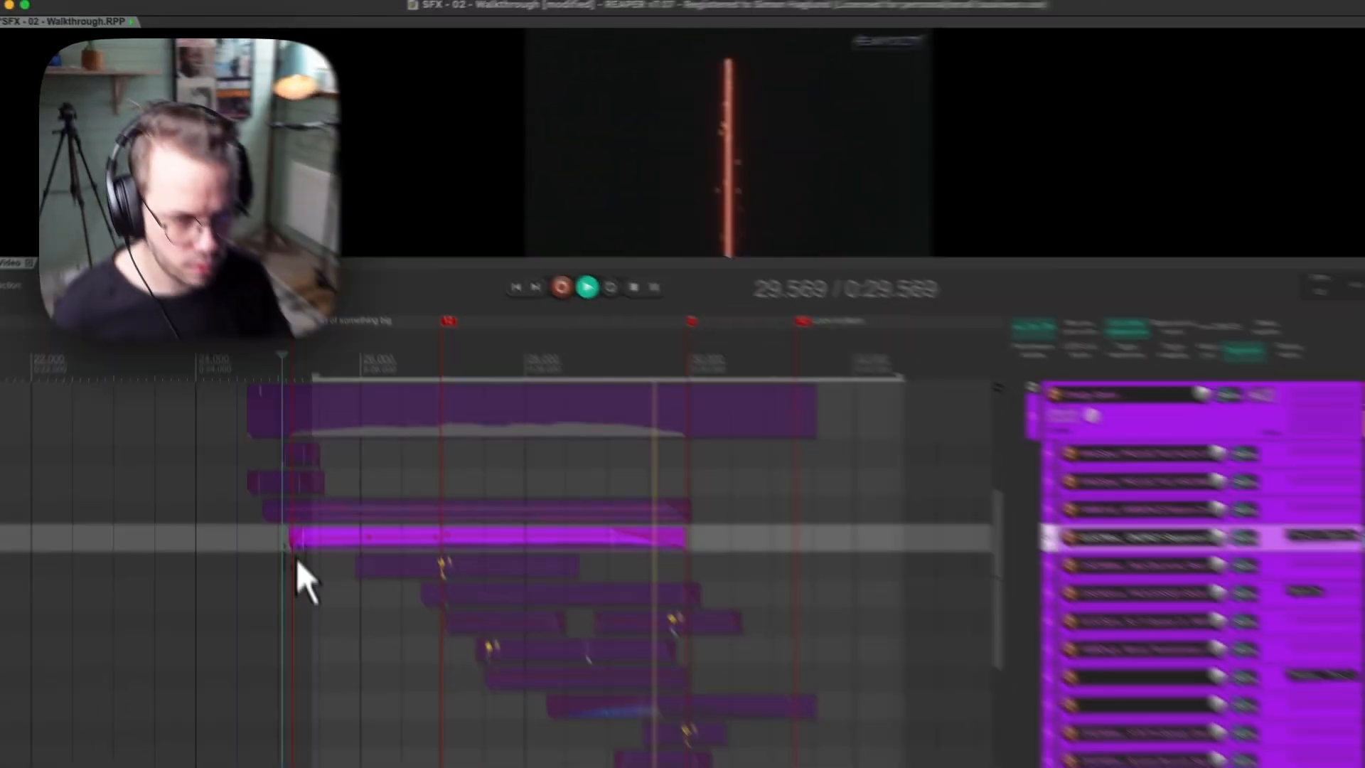
key(space)
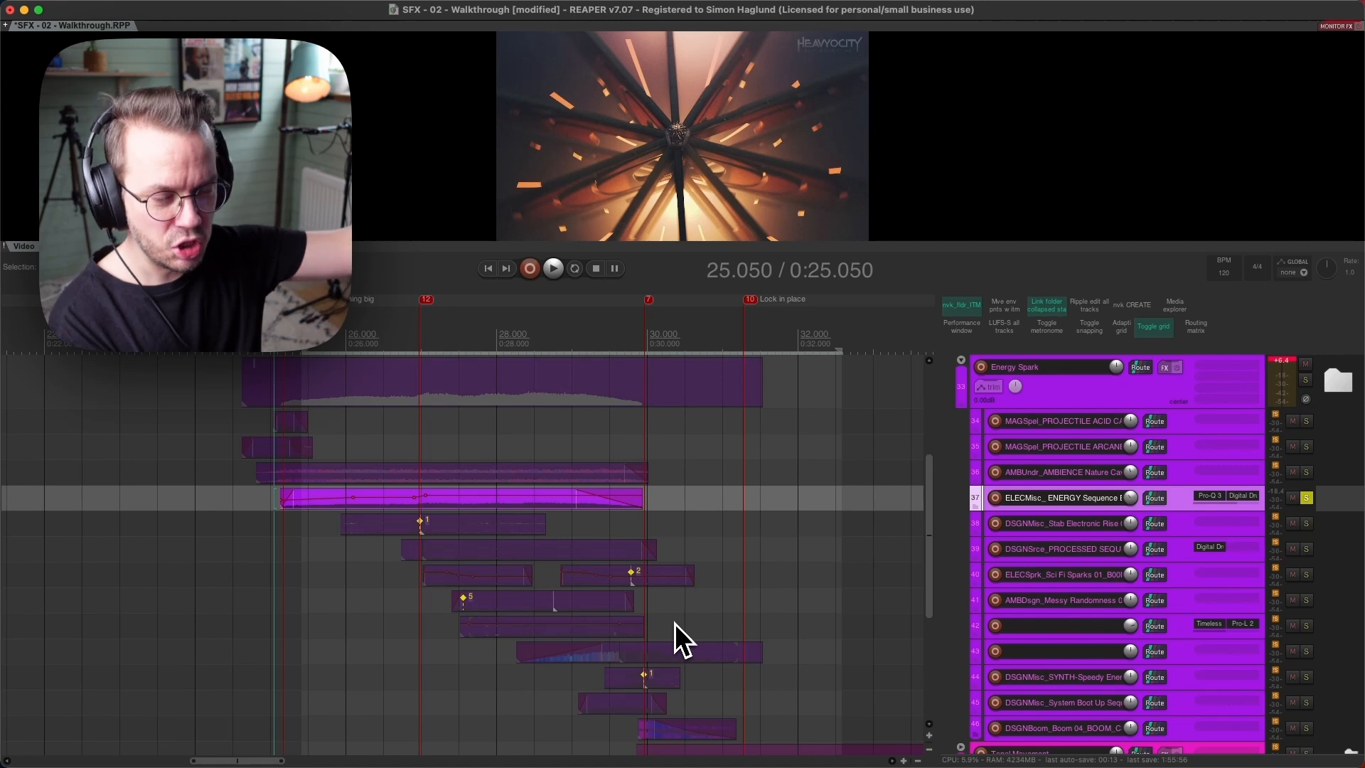
Audition the Stab Electronic Rise layer alone from about 25.9 seconds, and the processed sequence layer on track 39 from about 26.6 seconds.
click(330, 530)
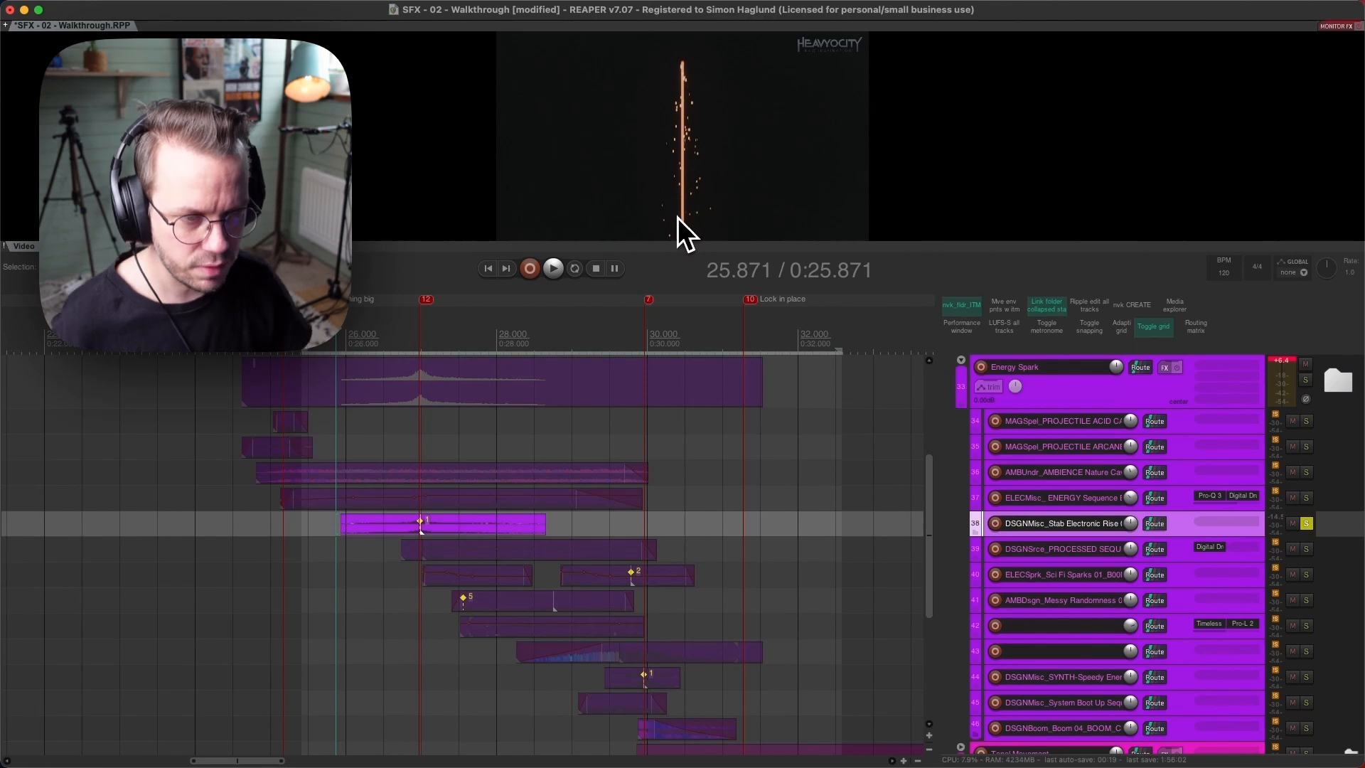
key(space)
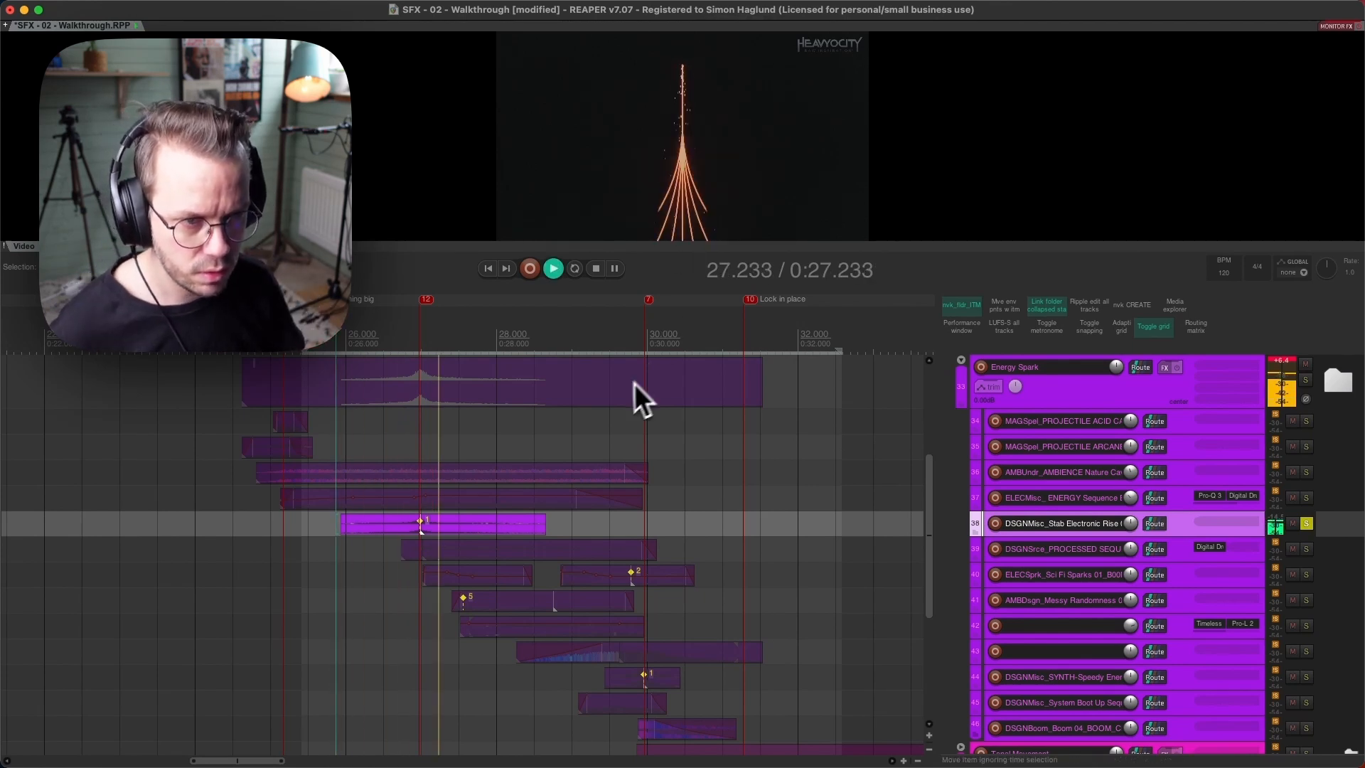
key(space)
click(390, 551)
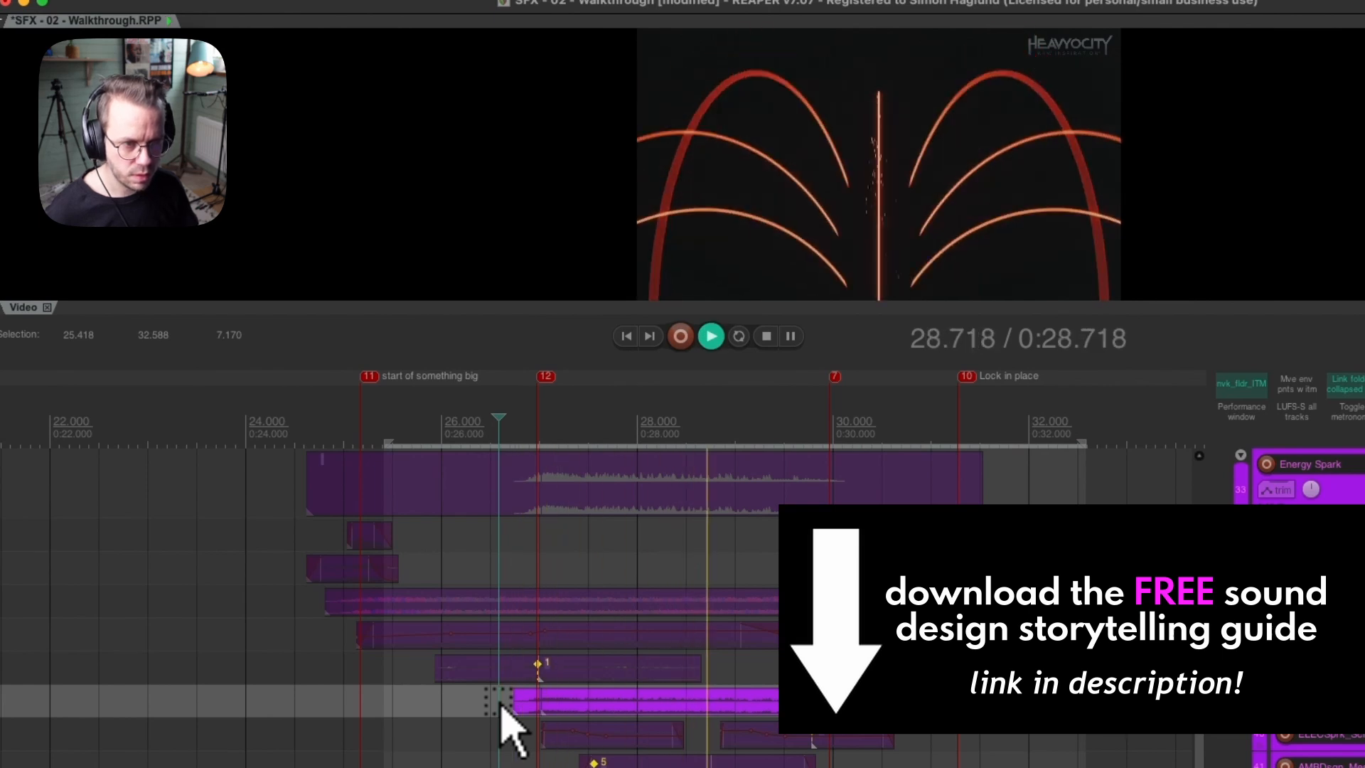
key(space)
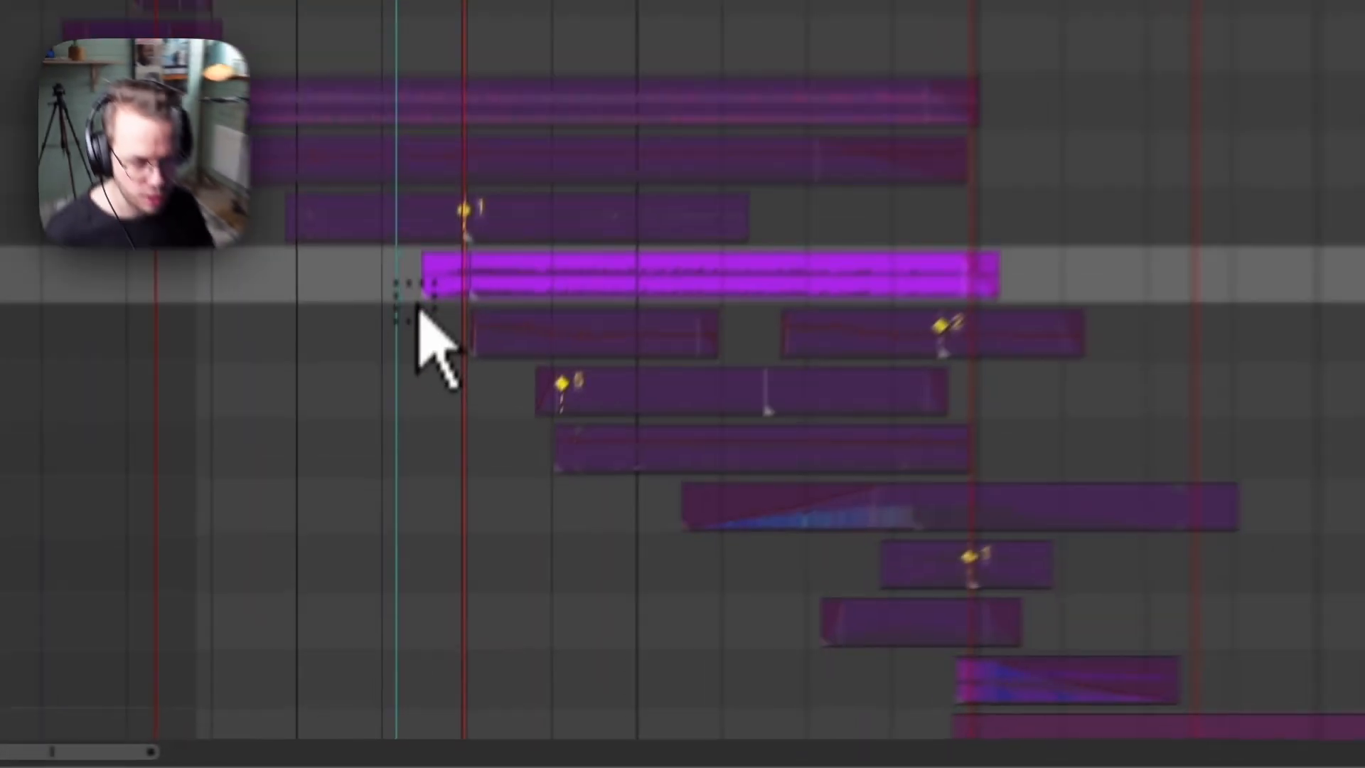
Solo the ELECSprk_Sci Fi Sparks layer on track 40 and play it from about 26.77 seconds, alone and together with the track 39 layer.
click(403, 567)
key(s)
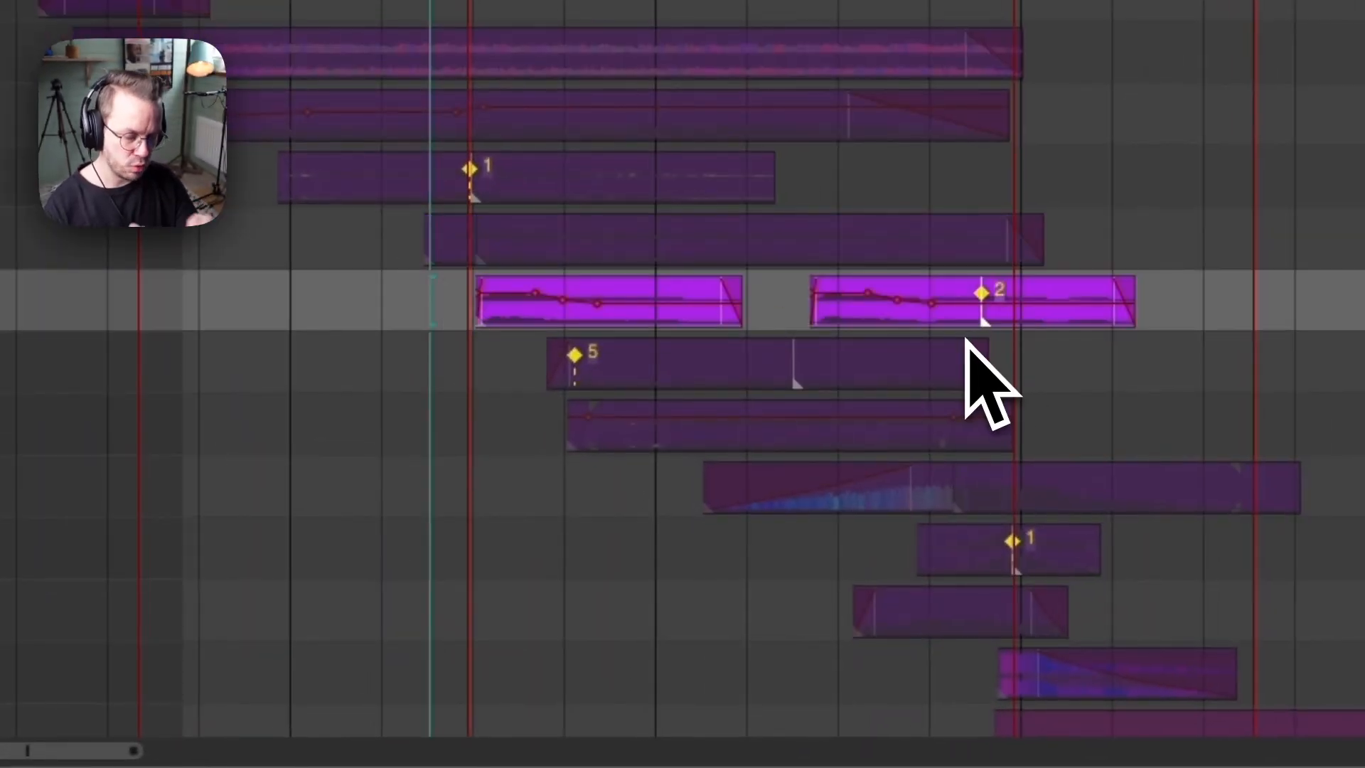
key(space)
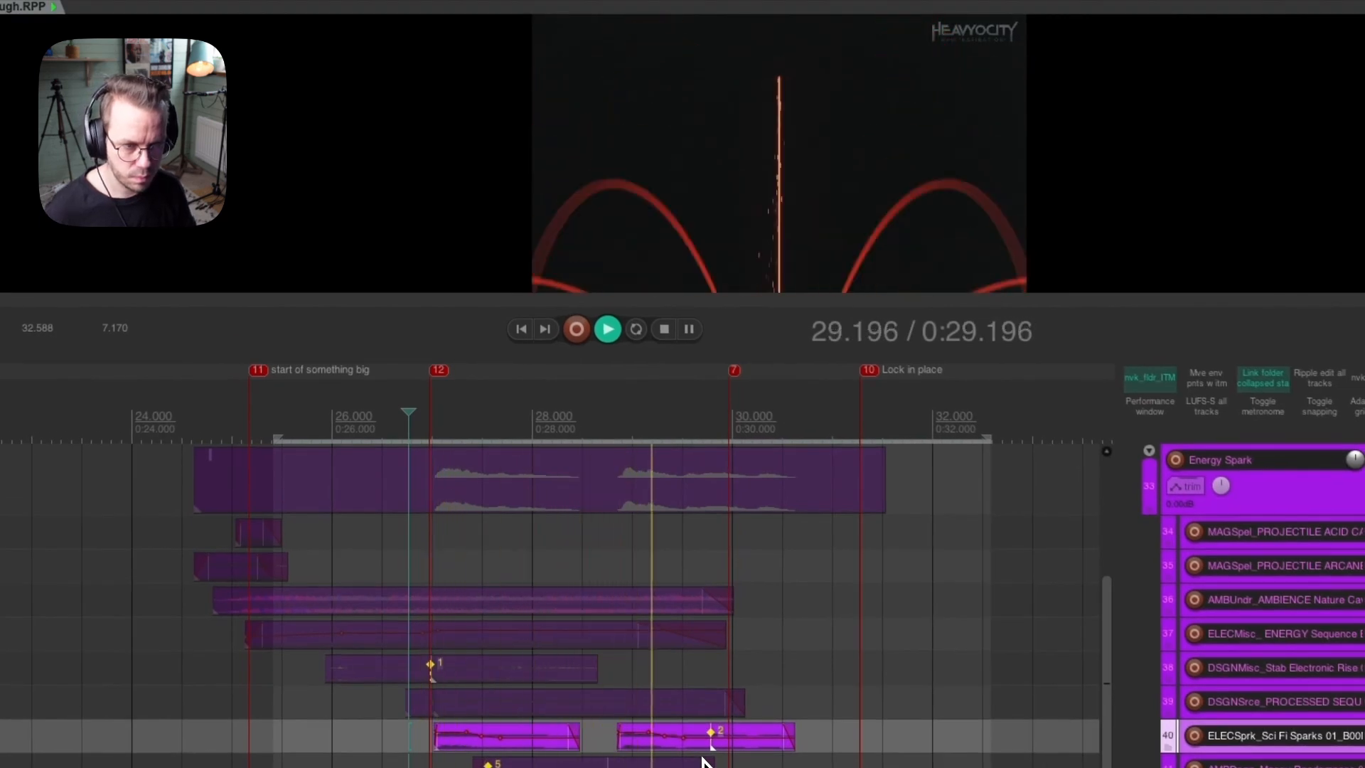
key(space)
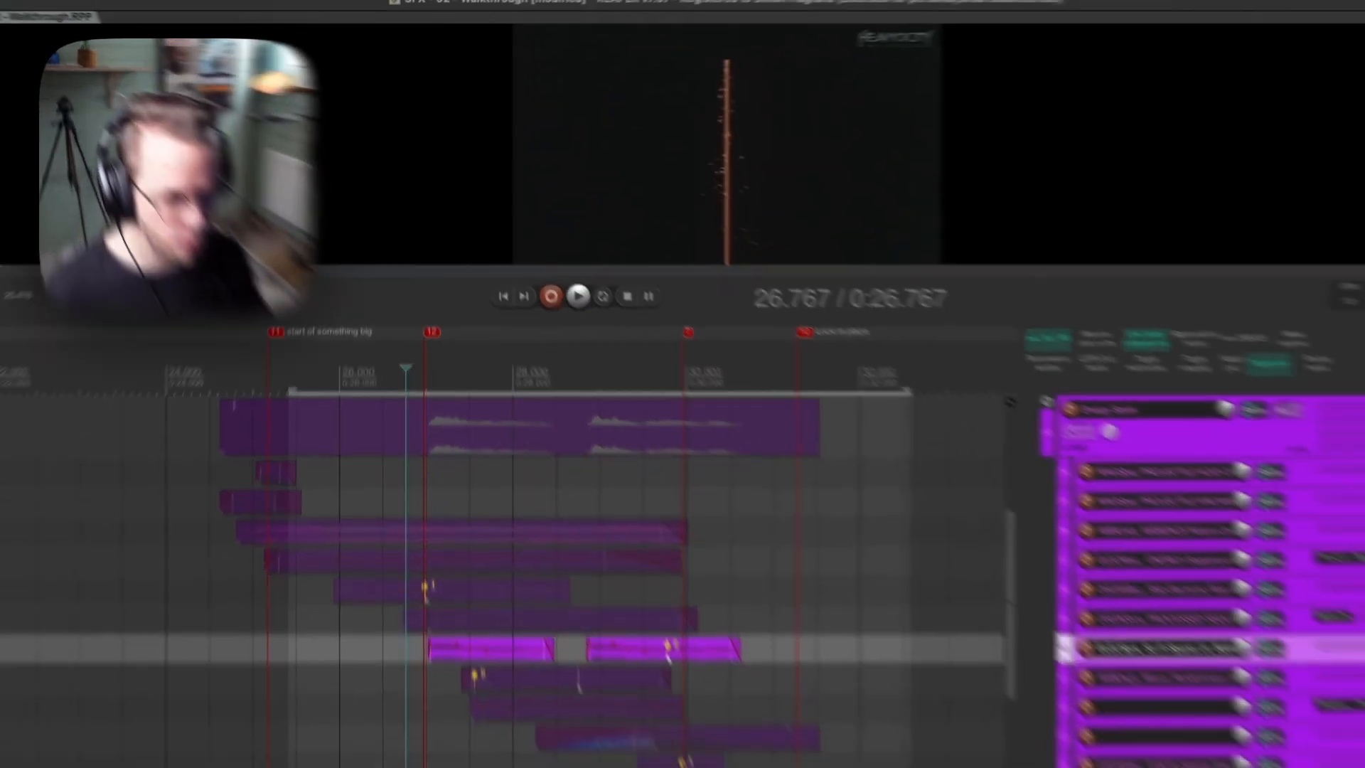
click(1271, 475)
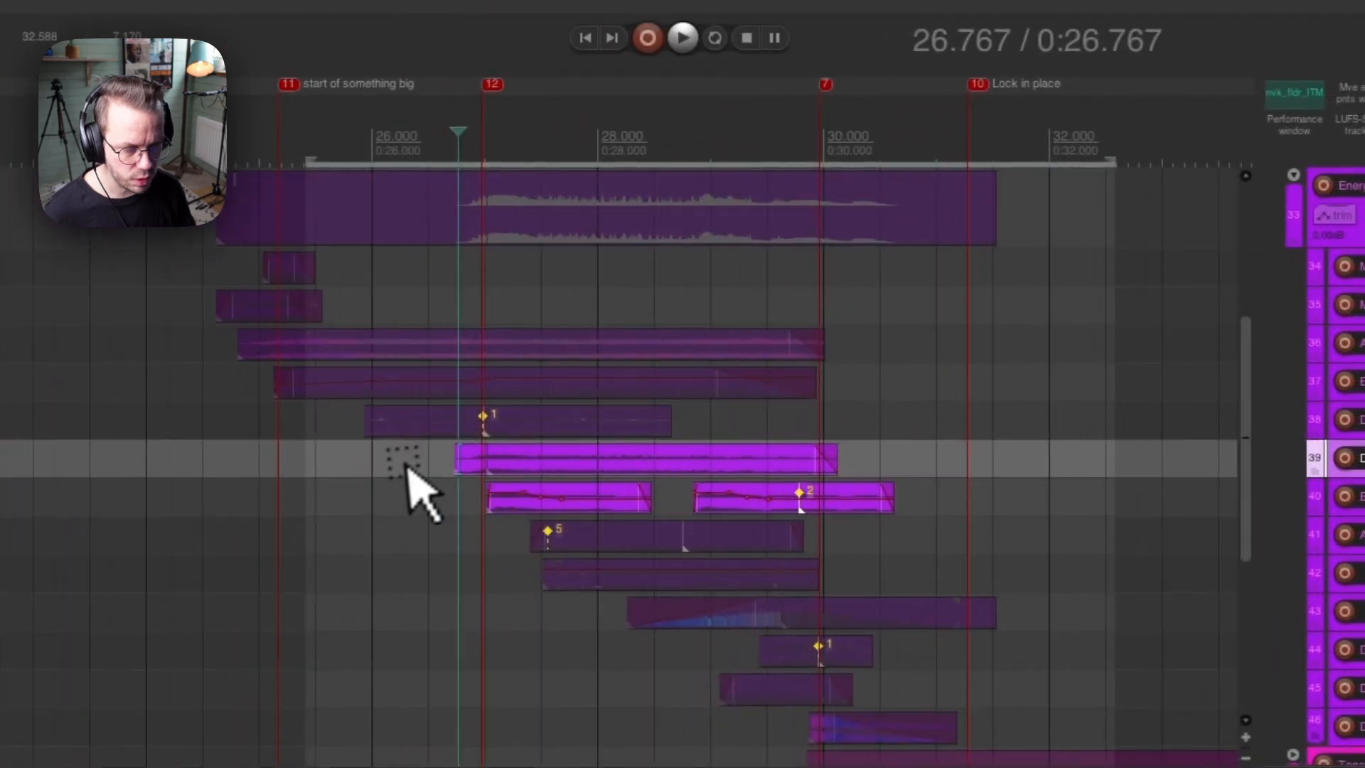
key(space)
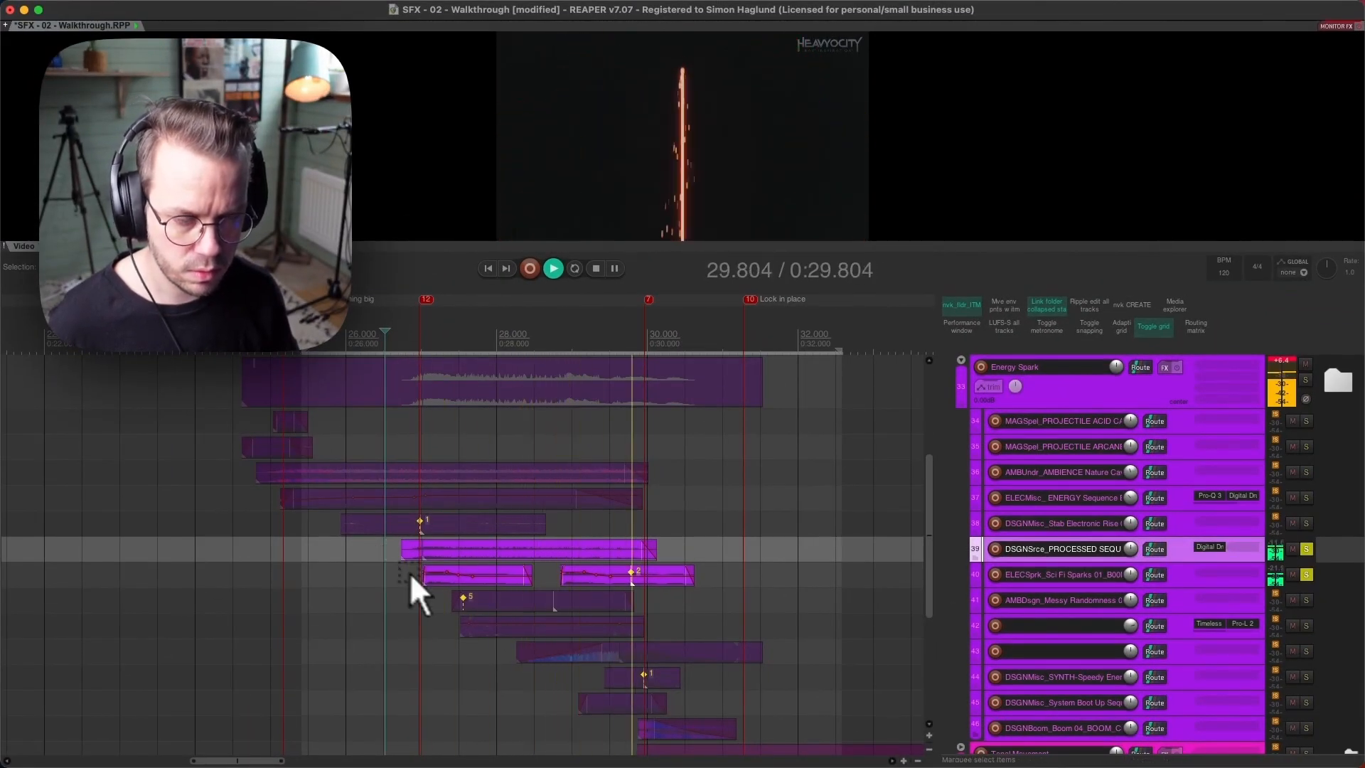
Audition the AMBDsgn_Messy Randomness layer on track 41 and the layers on tracks 42 and 43, each soloed from just before its start.
click(442, 600)
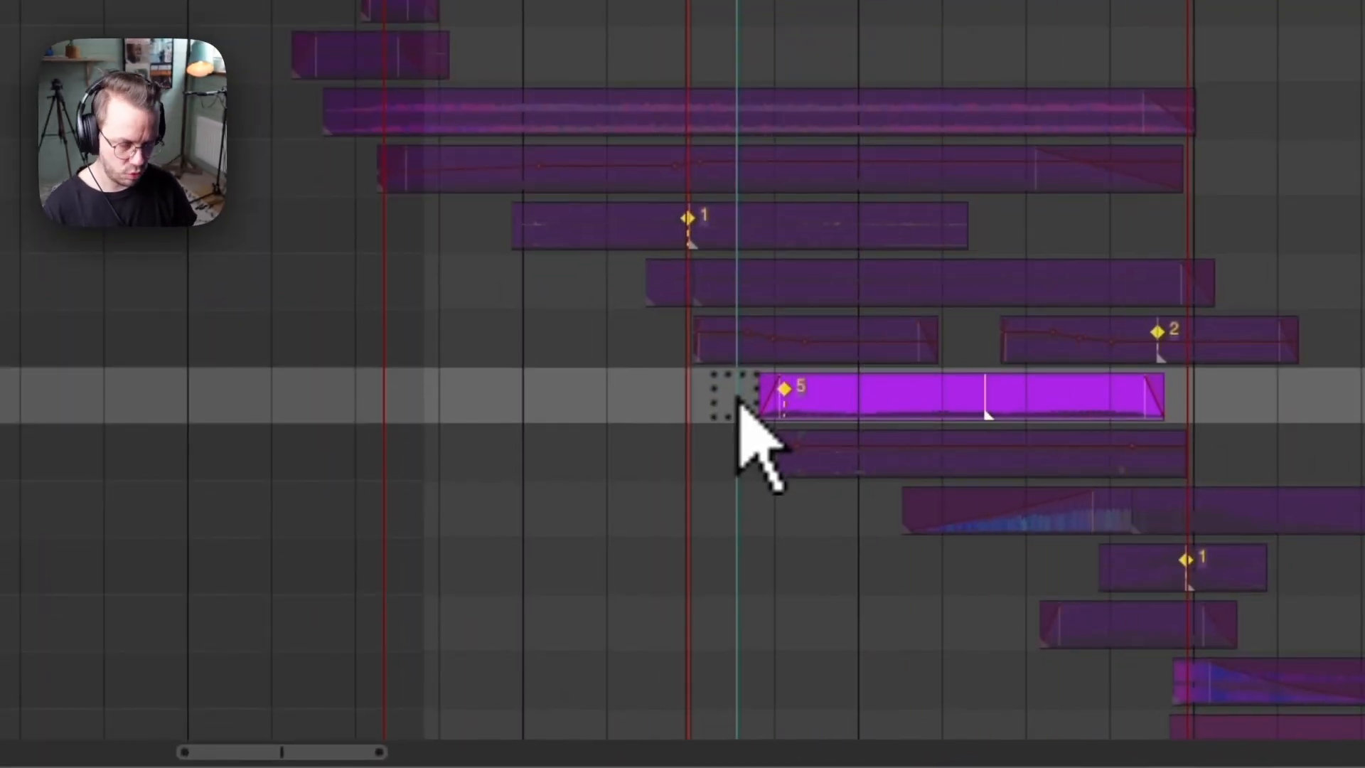
click(738, 437)
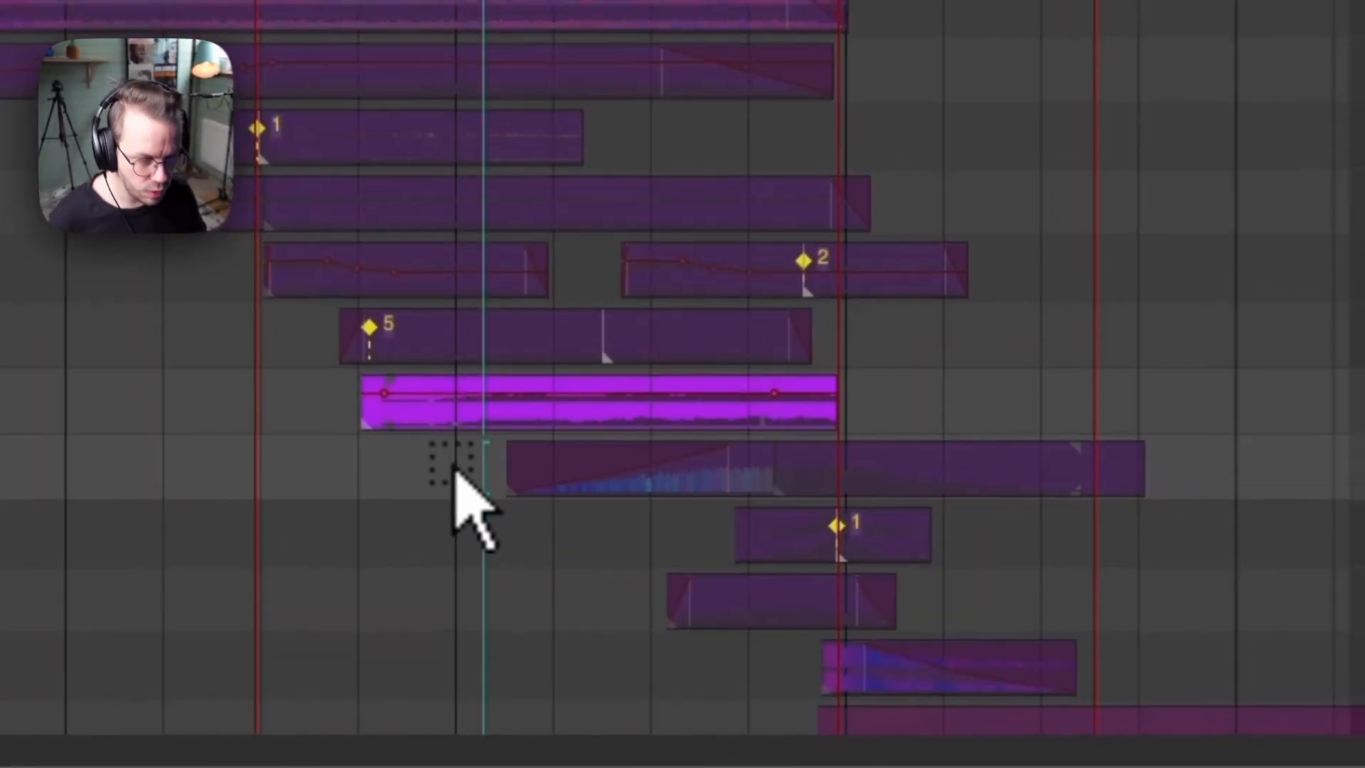
click(498, 651)
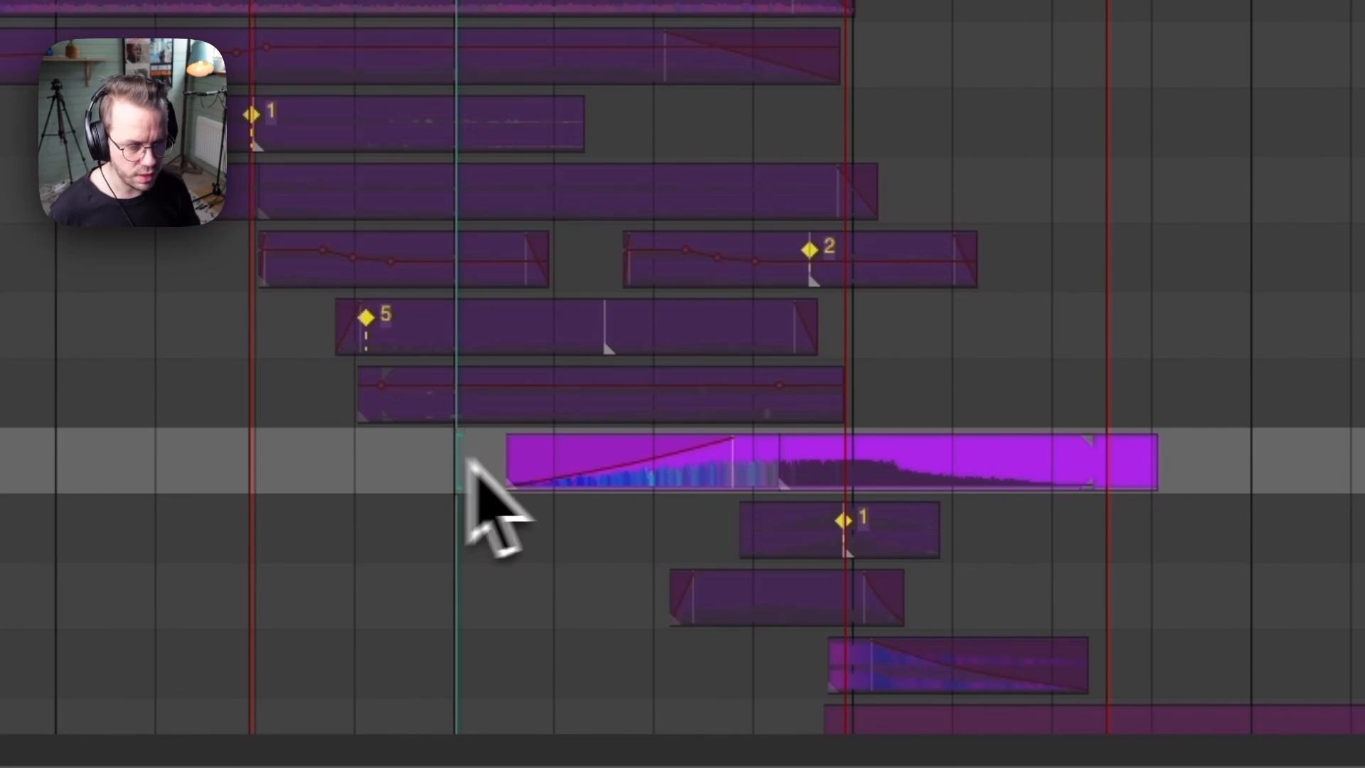
key(space)
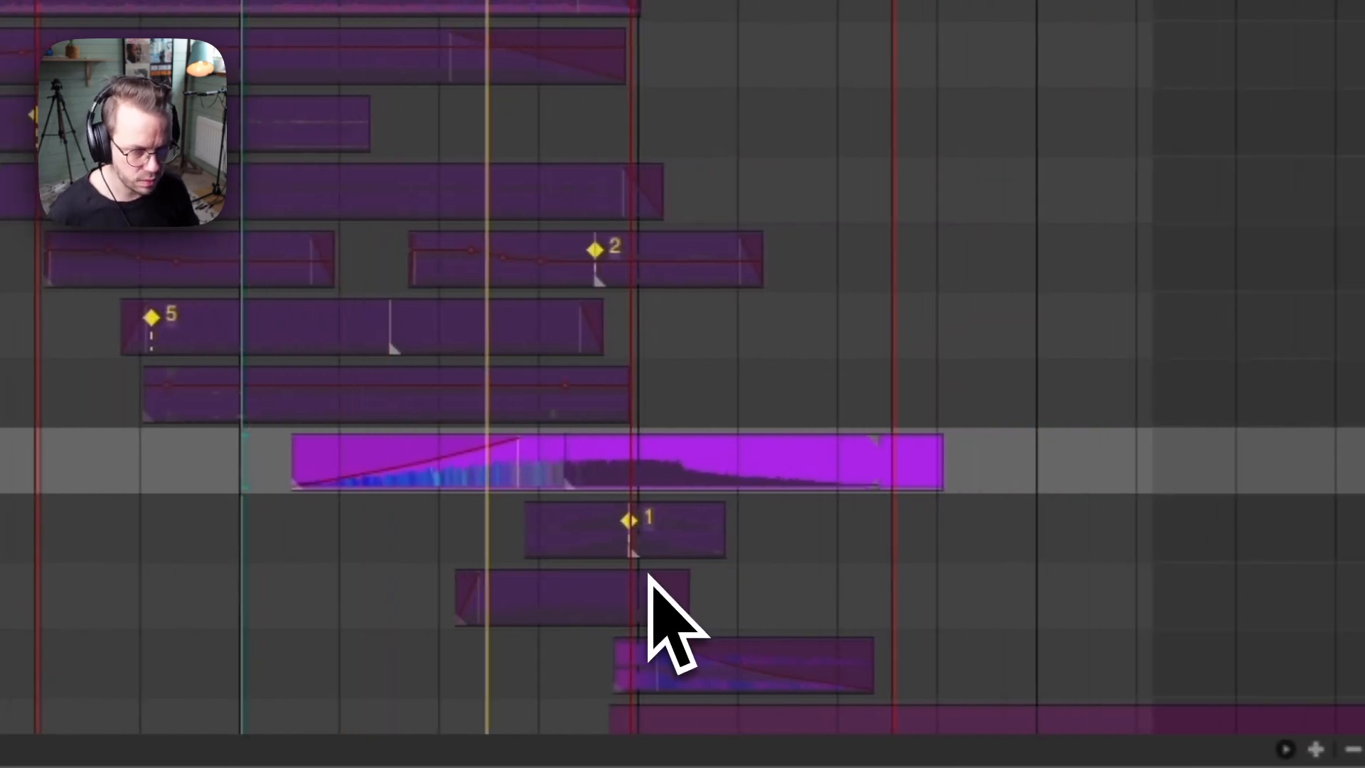
Audition the SYNTH-Speedy layer on track 44, the System Boot Up layer on track 45 and the DSGNBoom_Boom 04 layer on track 46, each soloed.
click(485, 535)
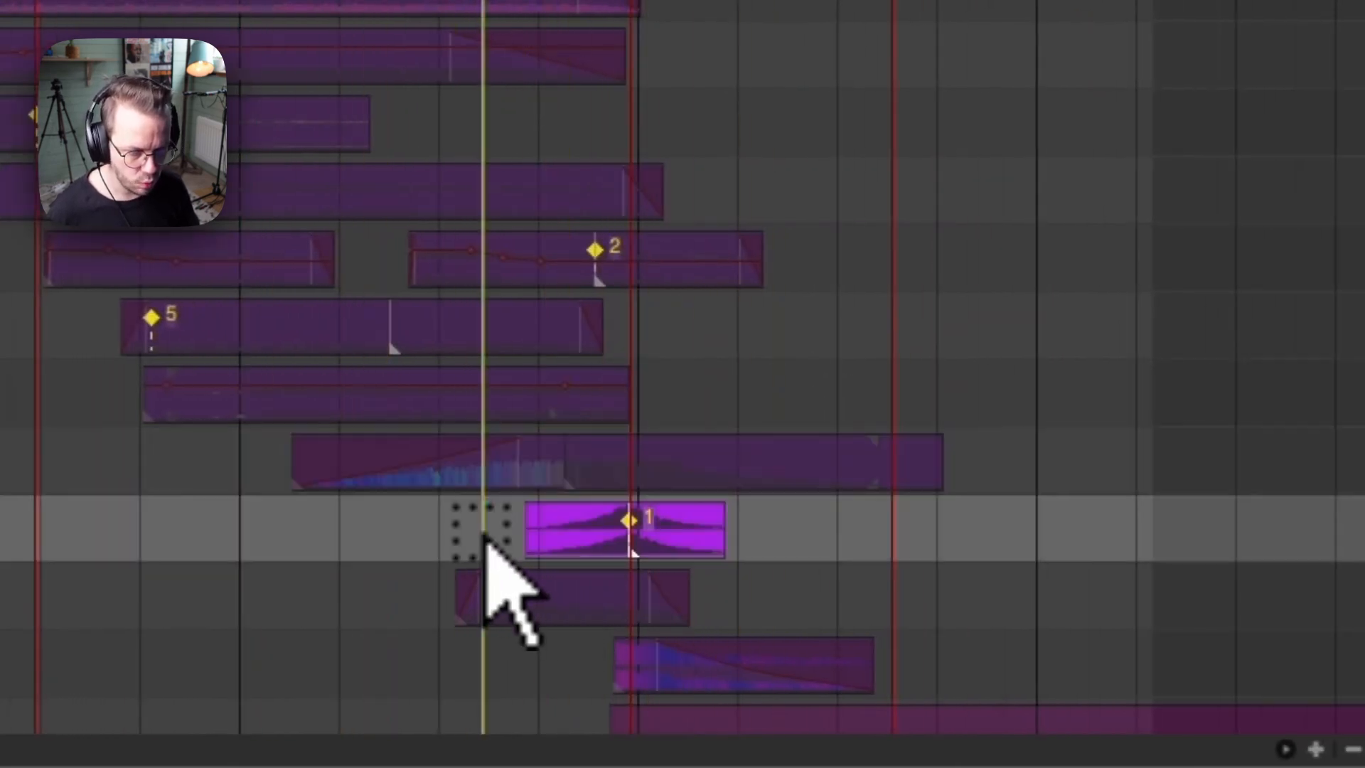
click(438, 604)
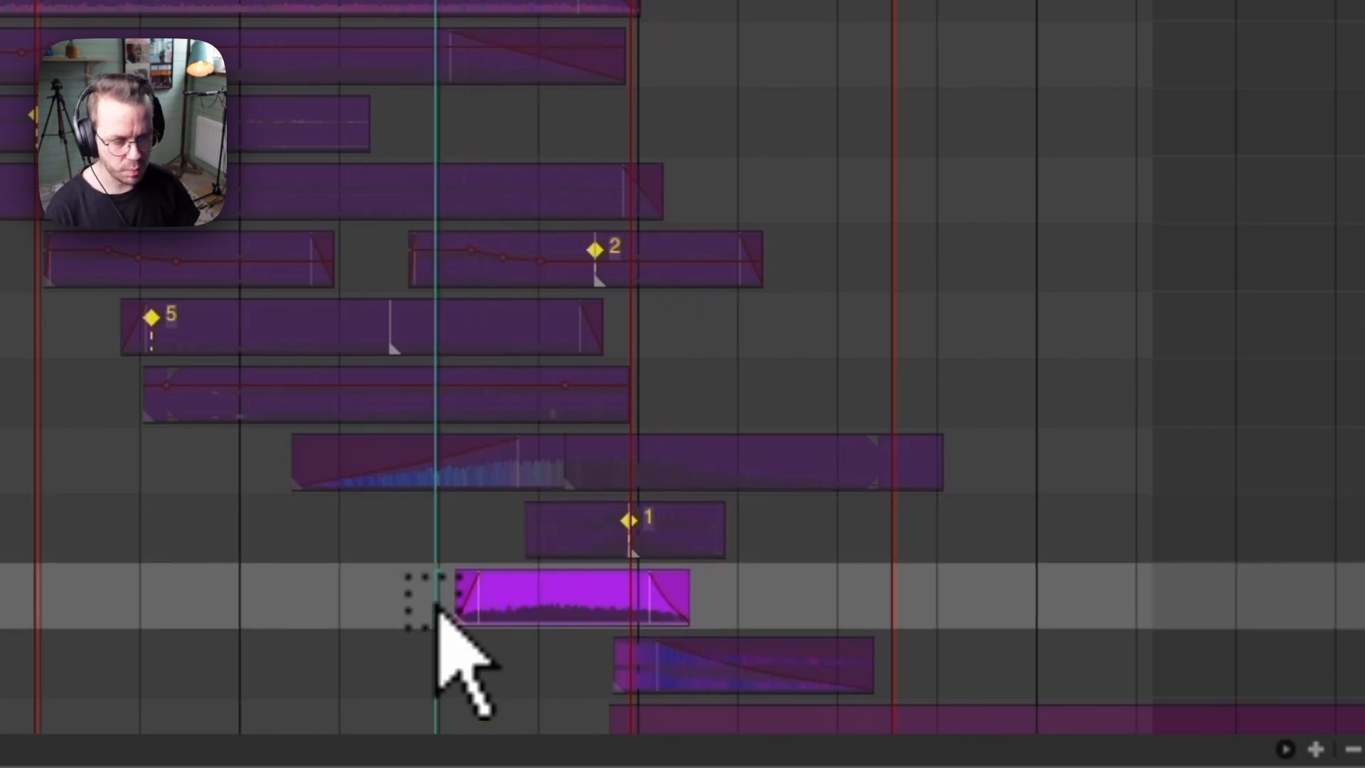
click(552, 649)
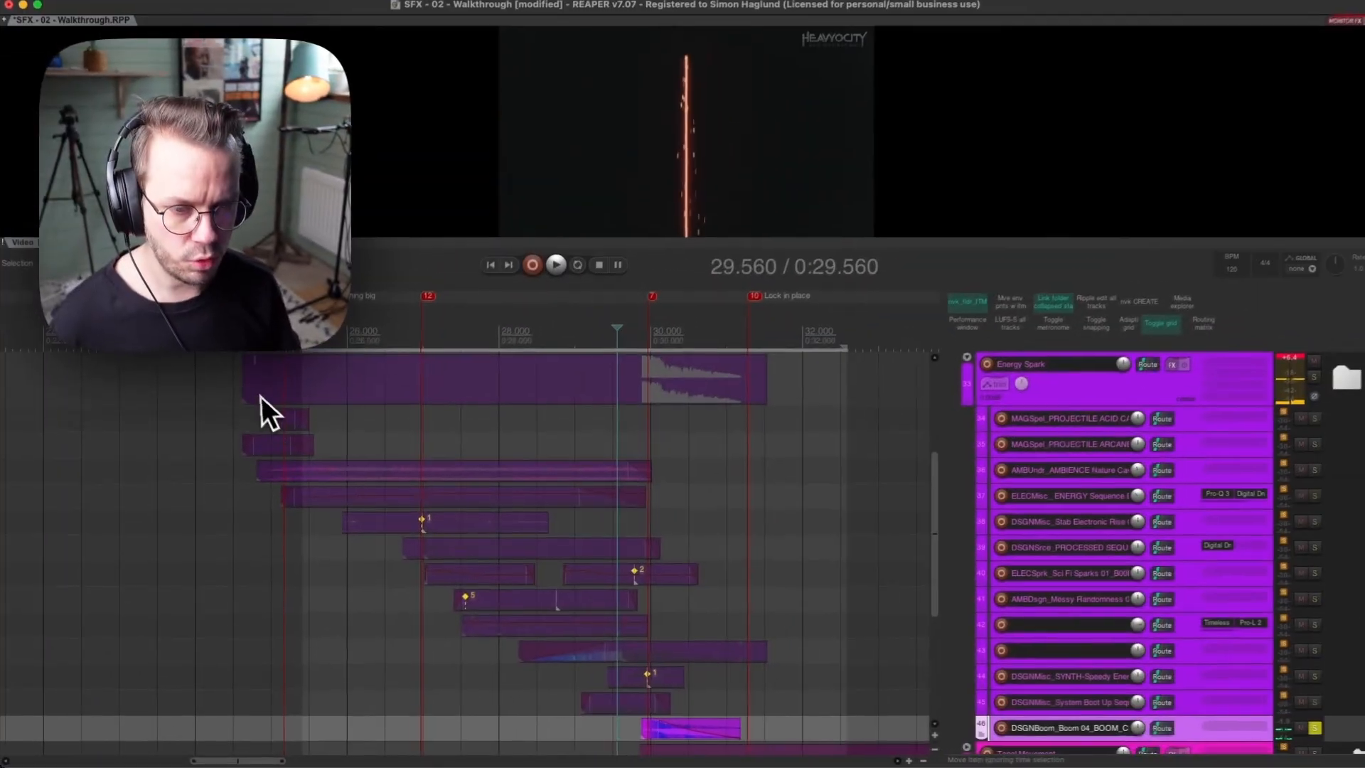
Solo the whole Energy Spark folder on track 33 and play it from just before its start.
click(238, 396)
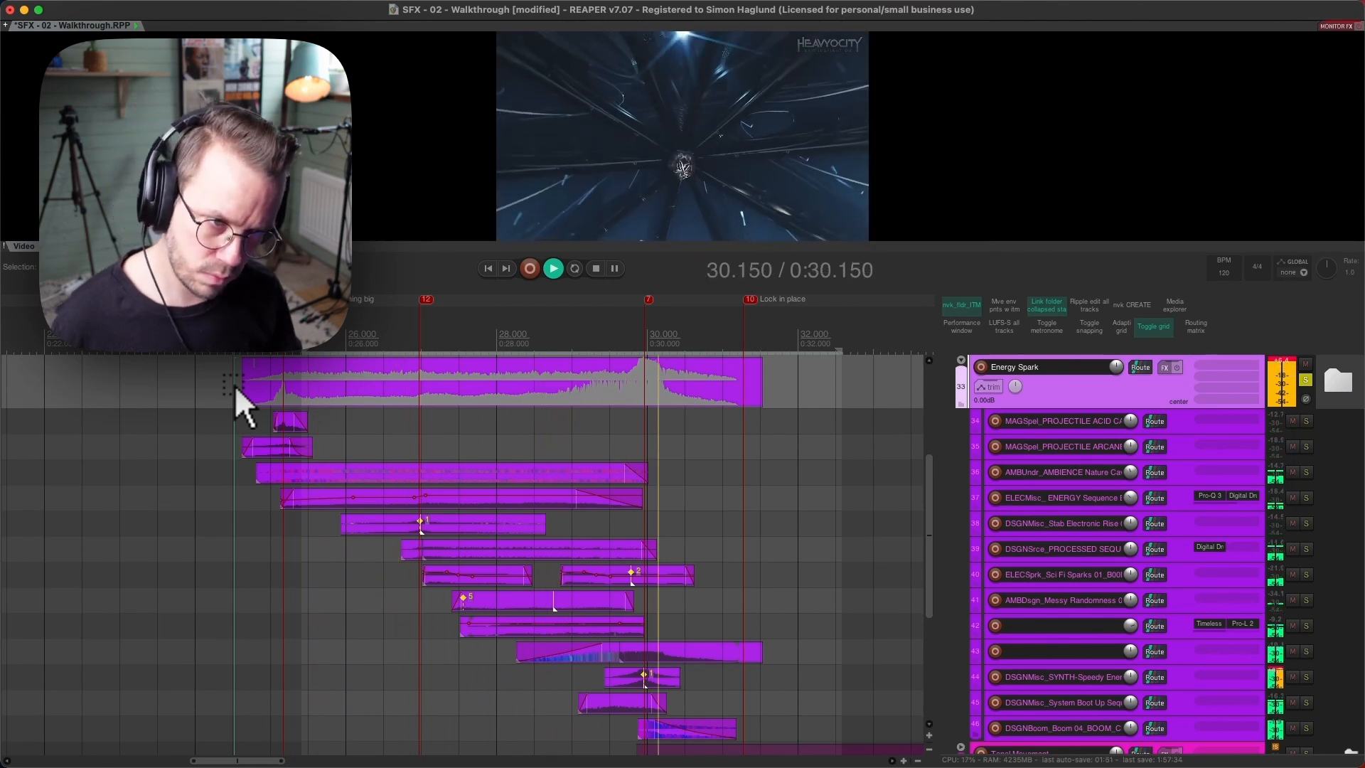
key(space)
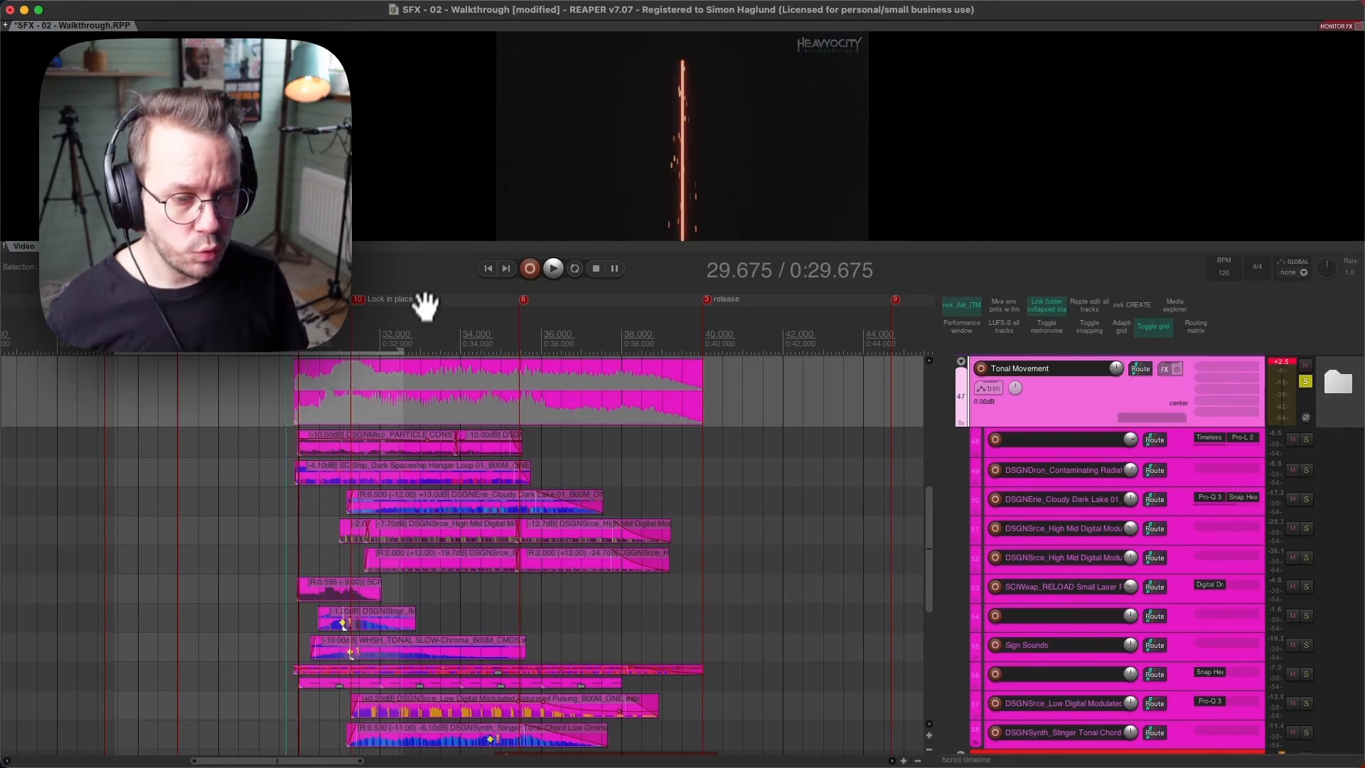
Mark the Tonal Movement passage between markers 7 and 8 as a time selection, from 29.957 to about 35.49 seconds.
scroll(430, 301, up, 2)
scroll(429, 302, up, 2)
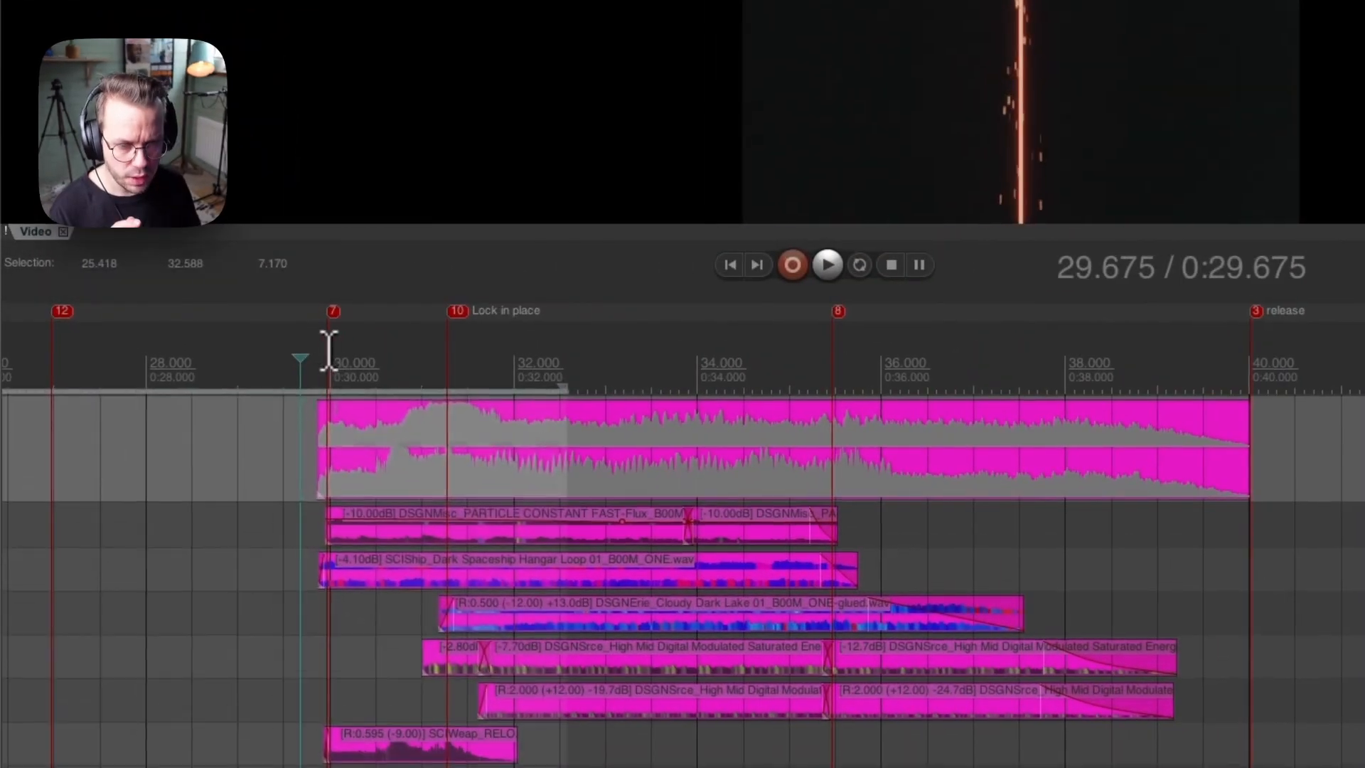
drag(221, 326, 294, 324)
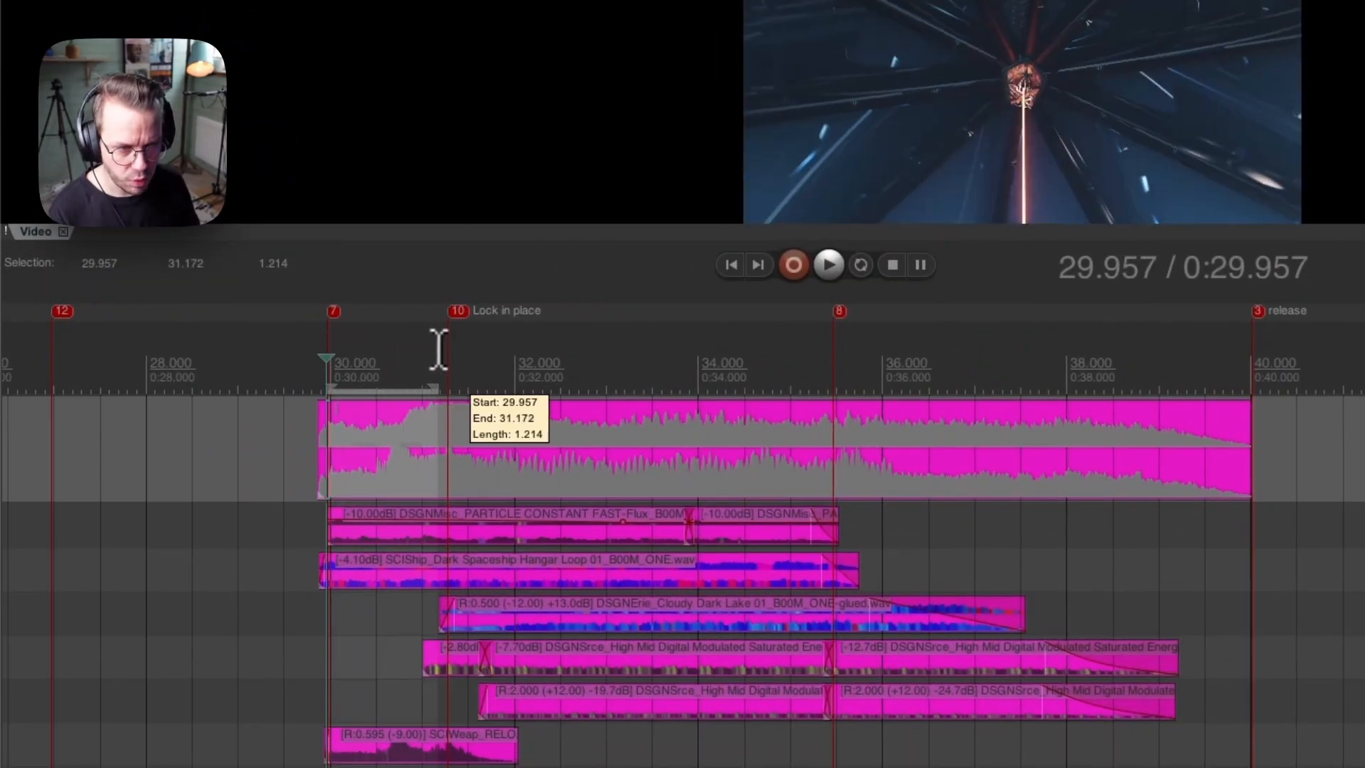
drag(439, 349, 832, 356)
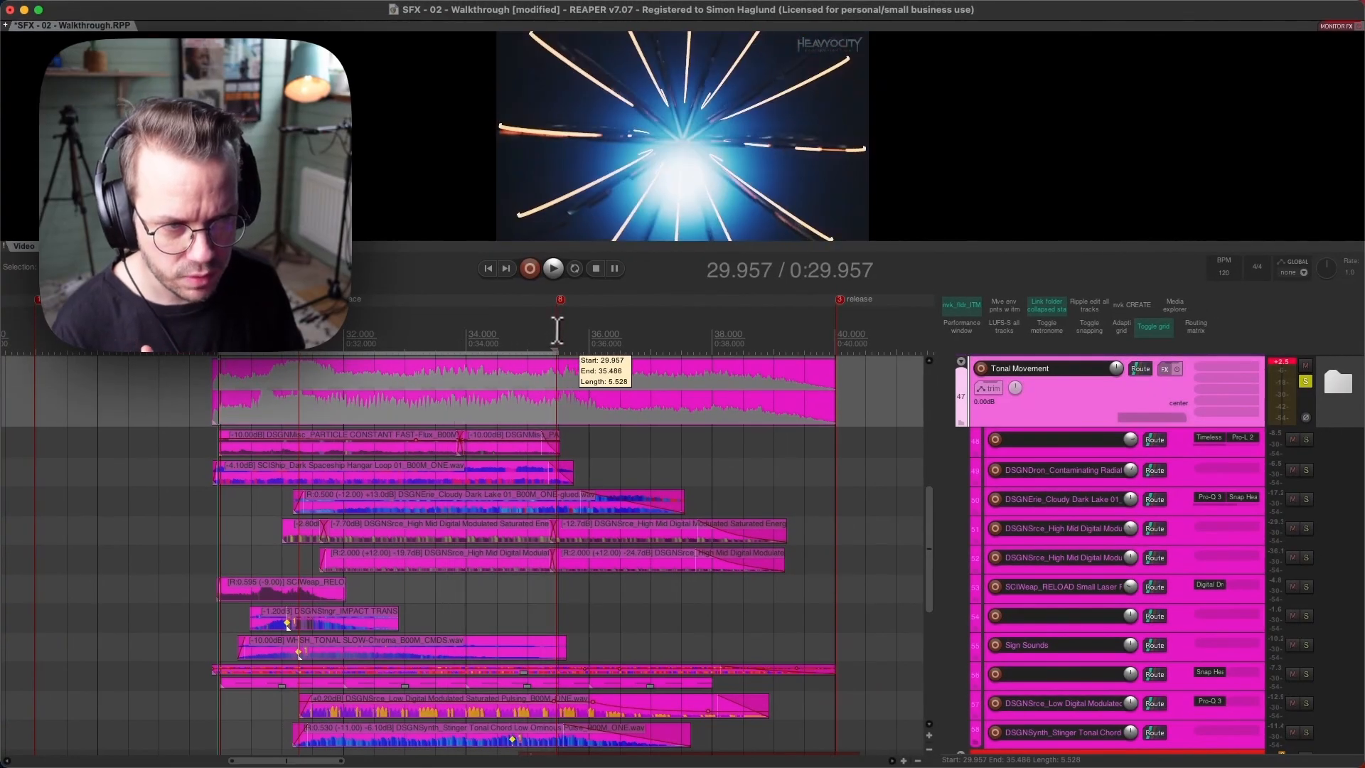
drag(557, 329, 557, 329)
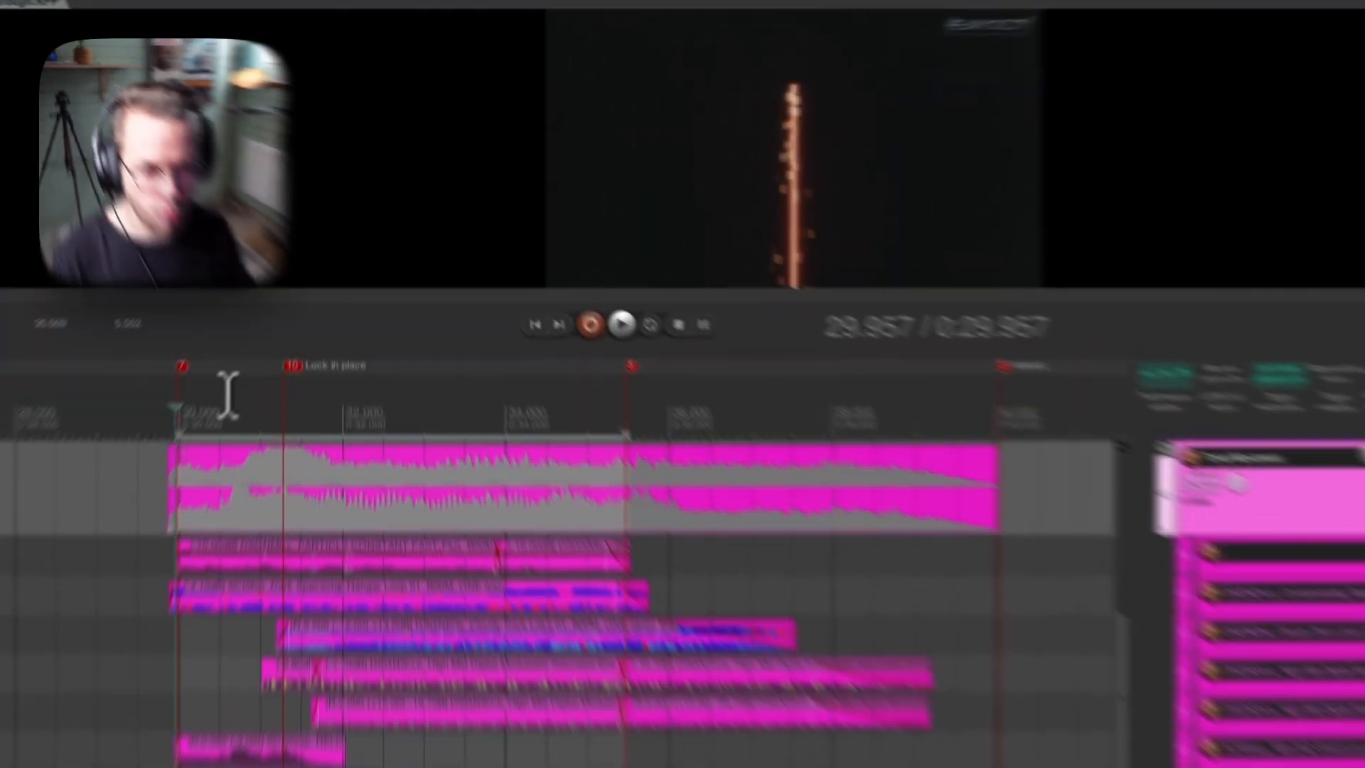
Mark a time selection about 2.35 seconds long ending at 32.513 seconds, and view the video frame at about 33.80 seconds.
drag(191, 413, 383, 412)
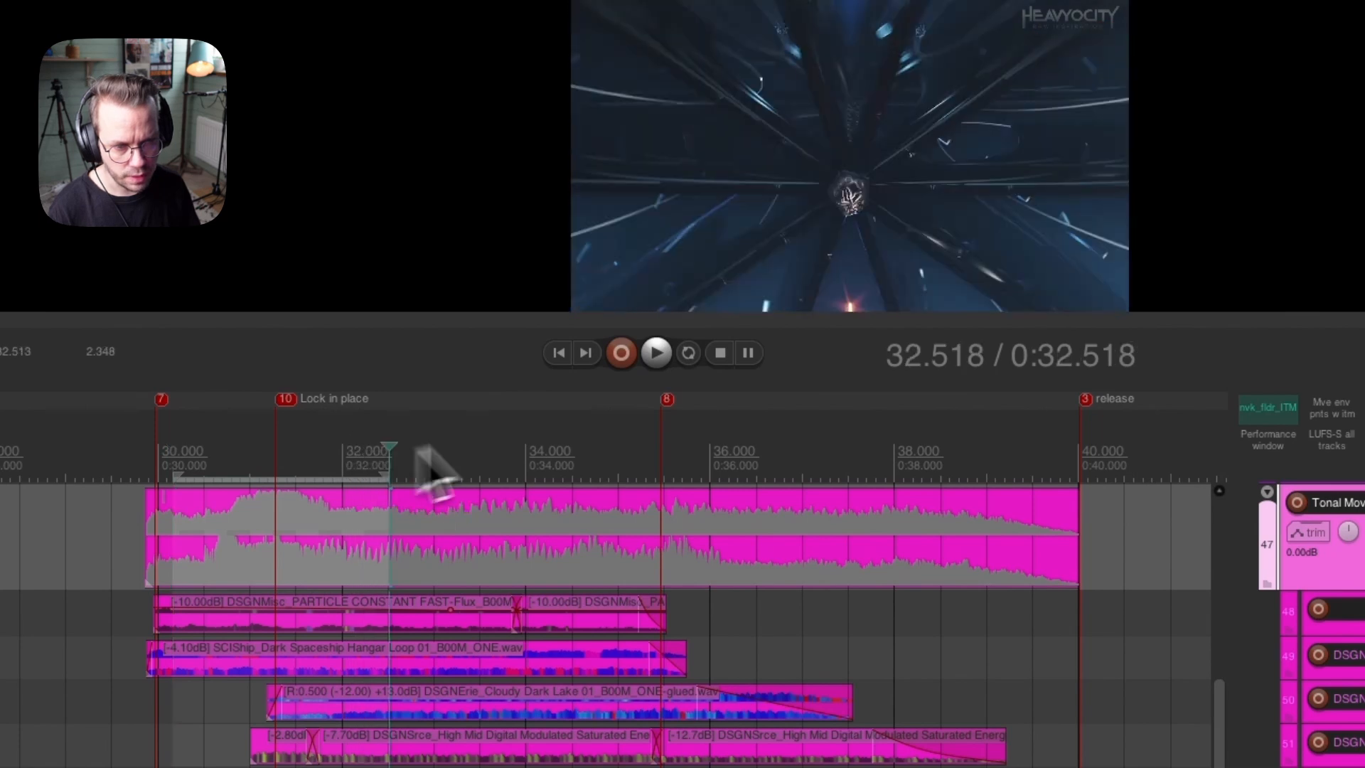
click(507, 441)
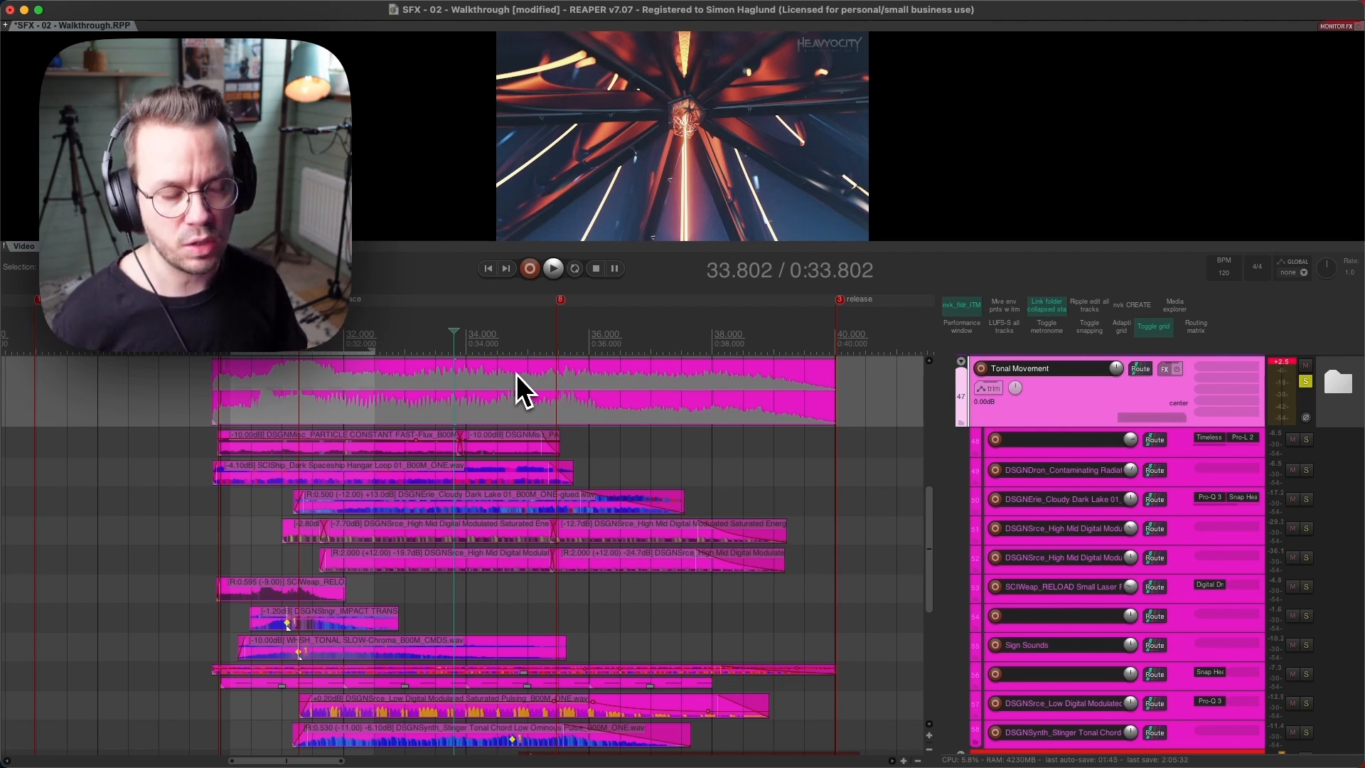
Play the soloed Tonal Movement folder from about 29.63 seconds, and place the edit cursor at about 29.54 seconds on track 48.
click(198, 417)
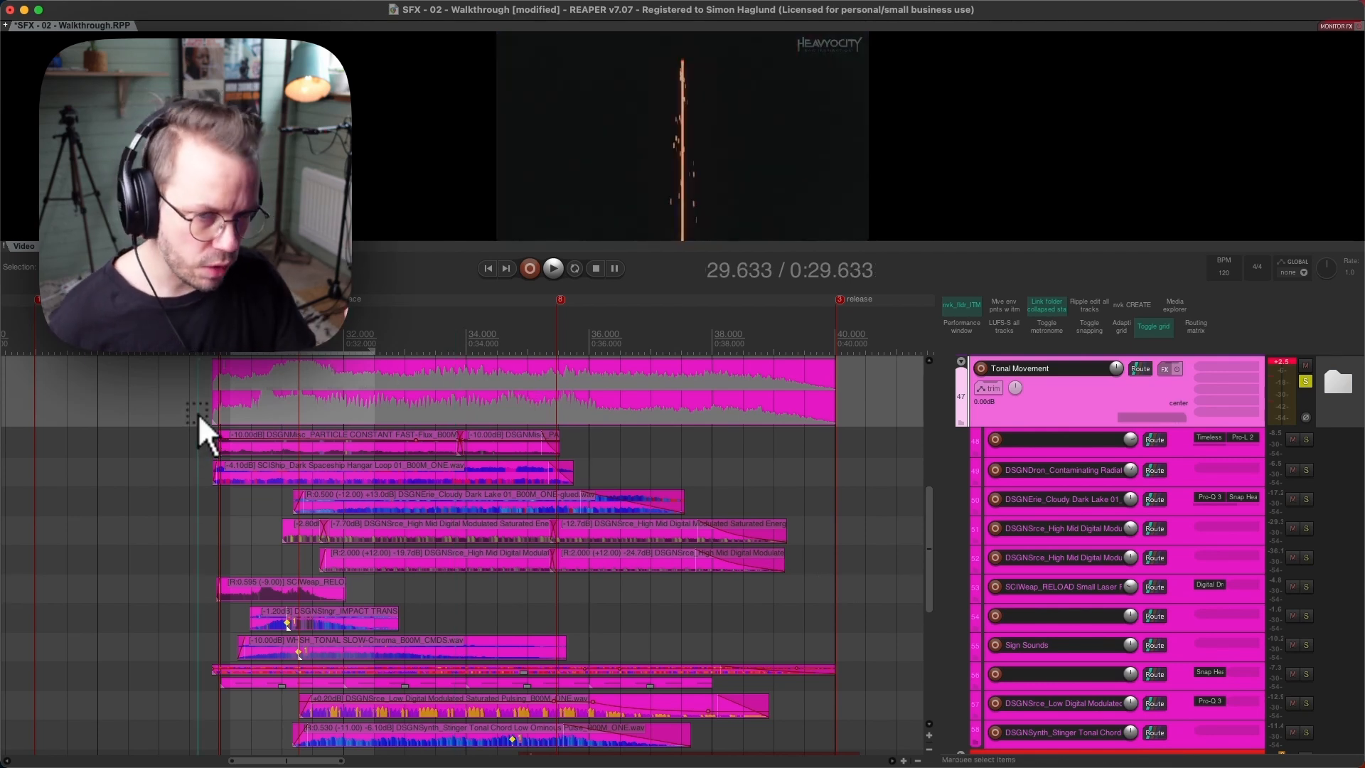
key(space)
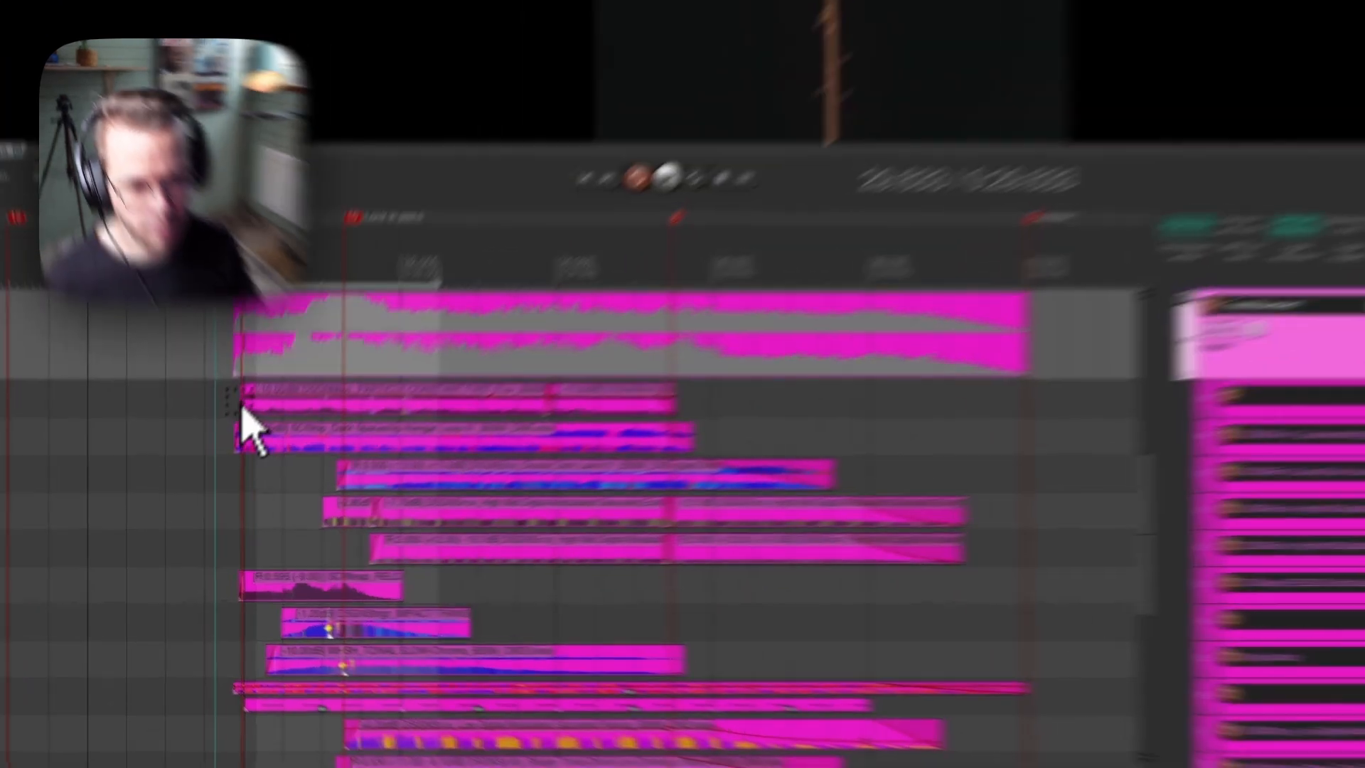
click(214, 401)
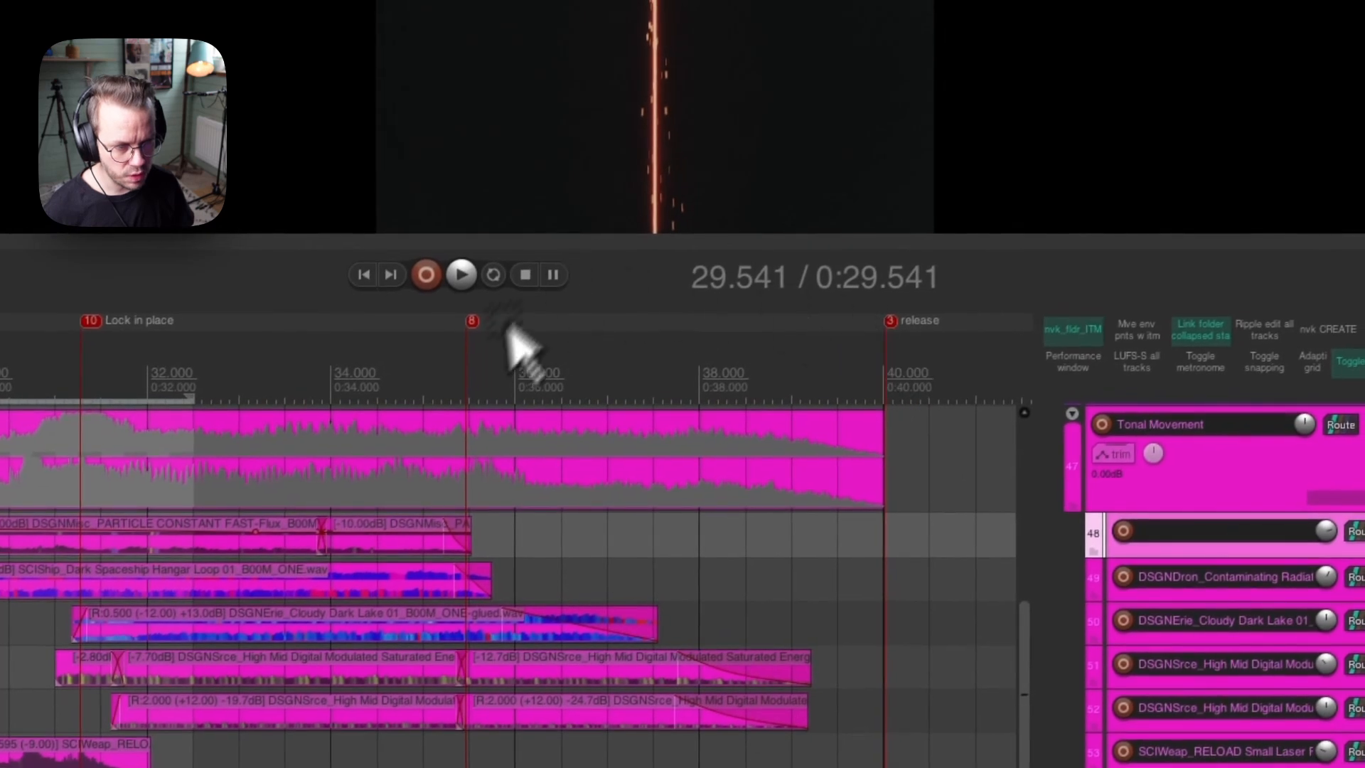
Mark the passage just after marker 8 as a time selection from 35.394 to 36.388 seconds, and view the video frame at its end.
drag(462, 377, 549, 370)
click(549, 377)
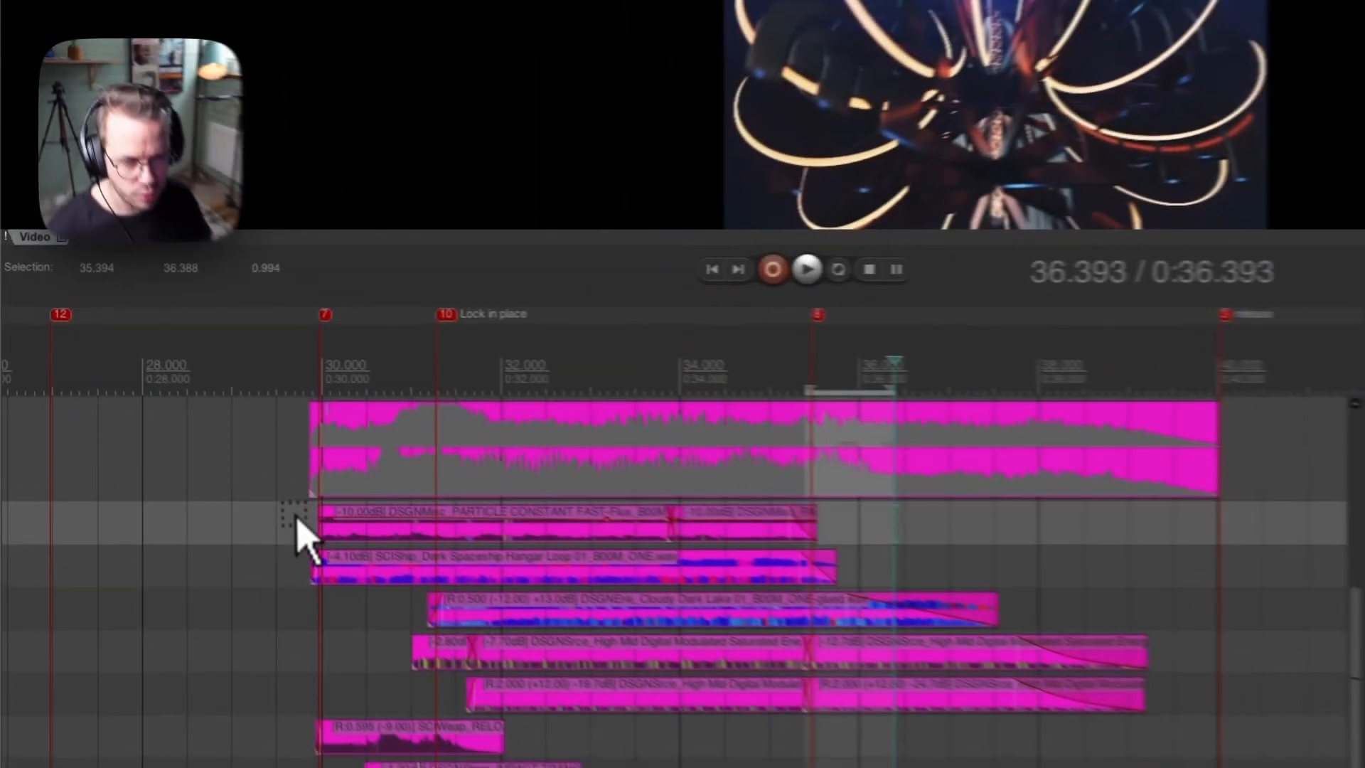
Solo the DSGNMisc_PARTICLE CONSTANT FAST-Flux layer on track 48 and audition it from about 29.68 seconds and from an earlier point.
click(203, 448)
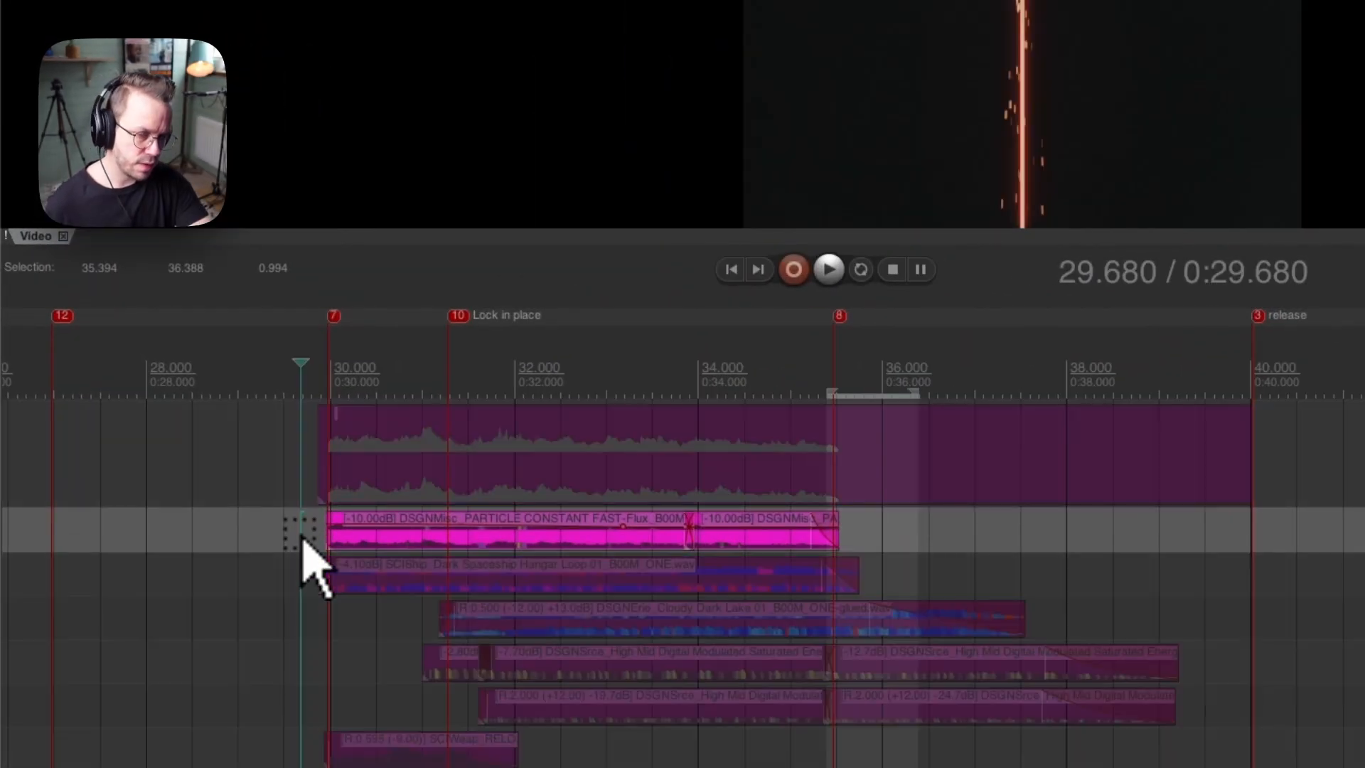
click(224, 527)
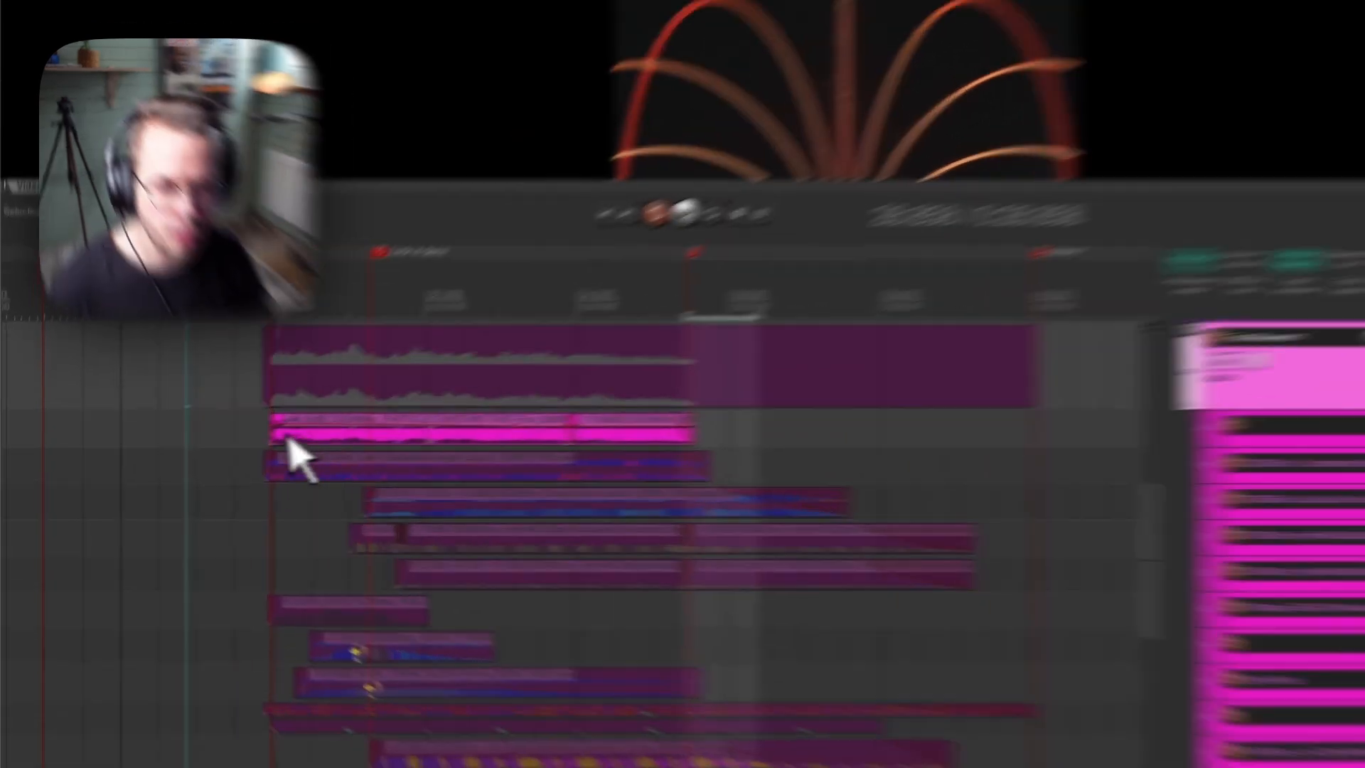
Play the soloed PARTICLE CONSTANT FAST-Flux layer against the video from just before marker 7.
click(204, 447)
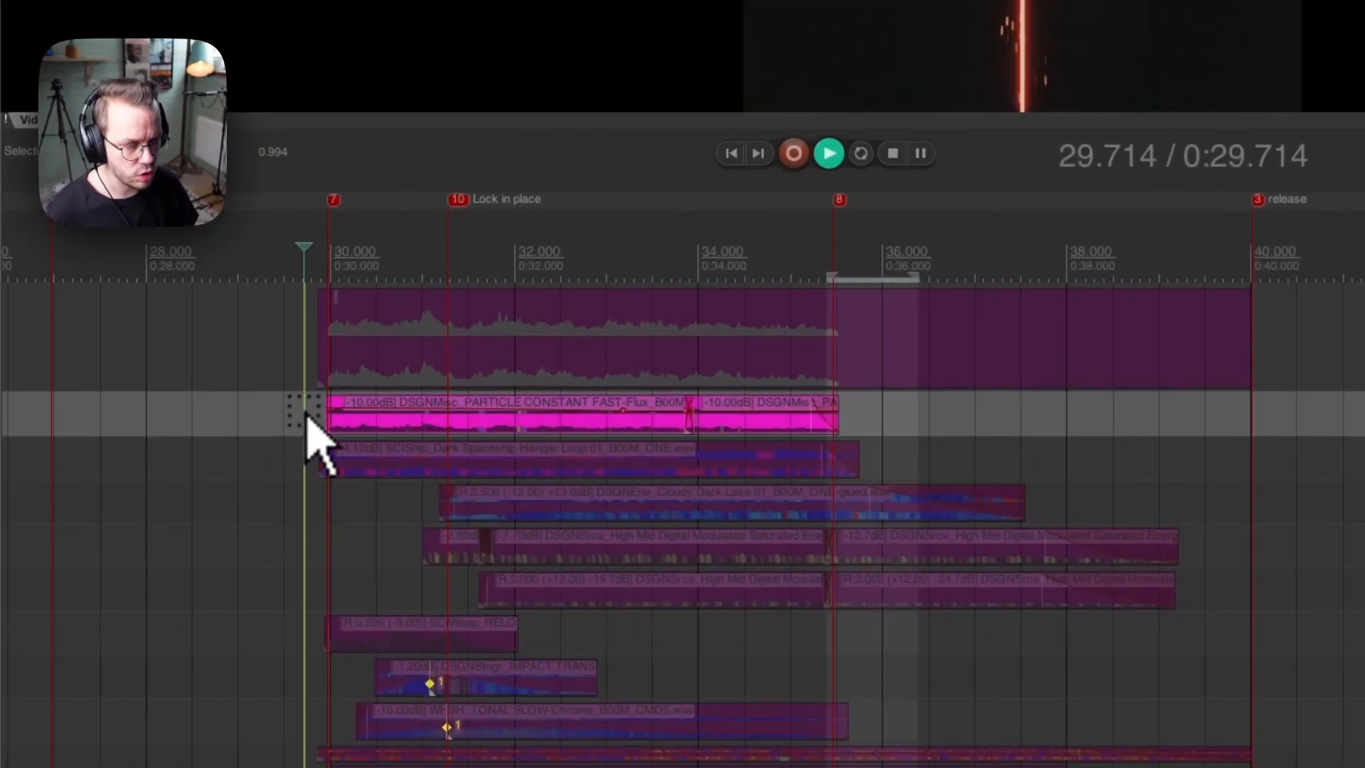
key(space)
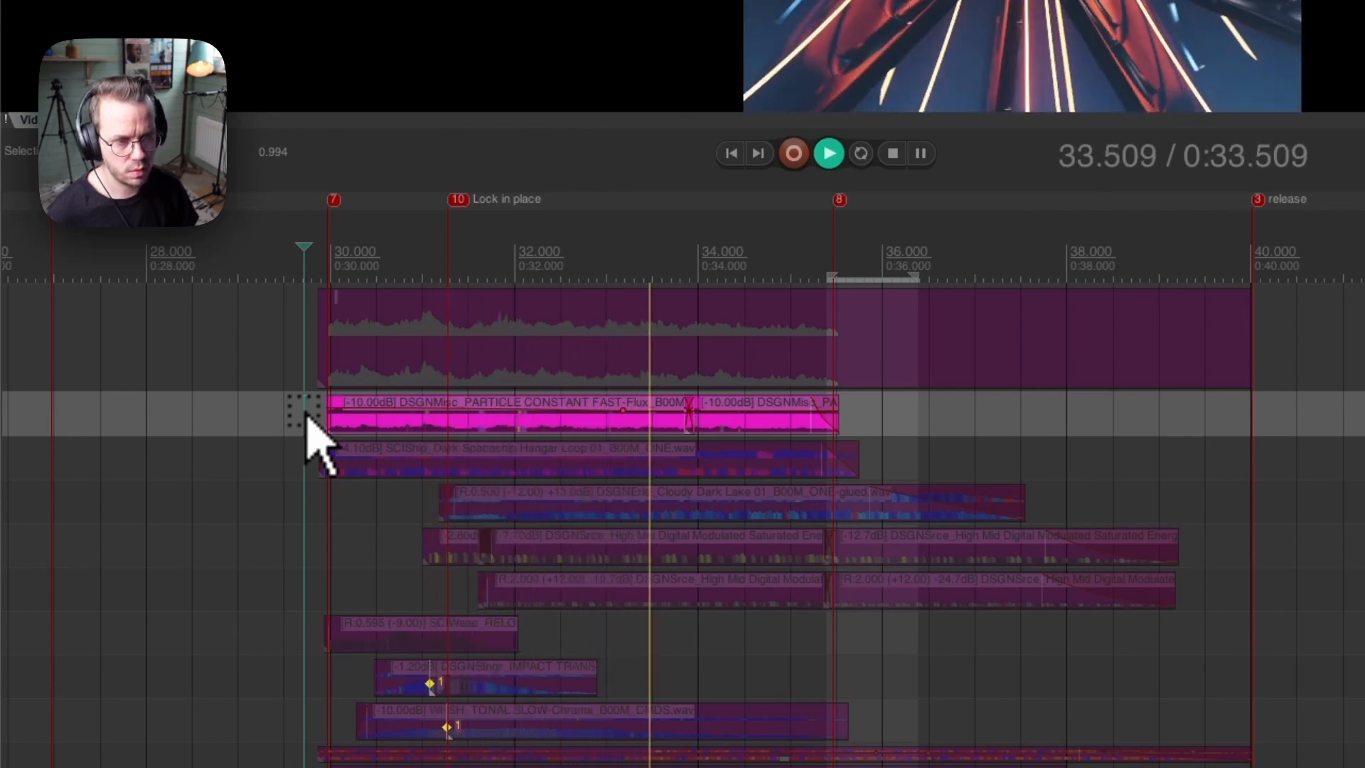
key(space)
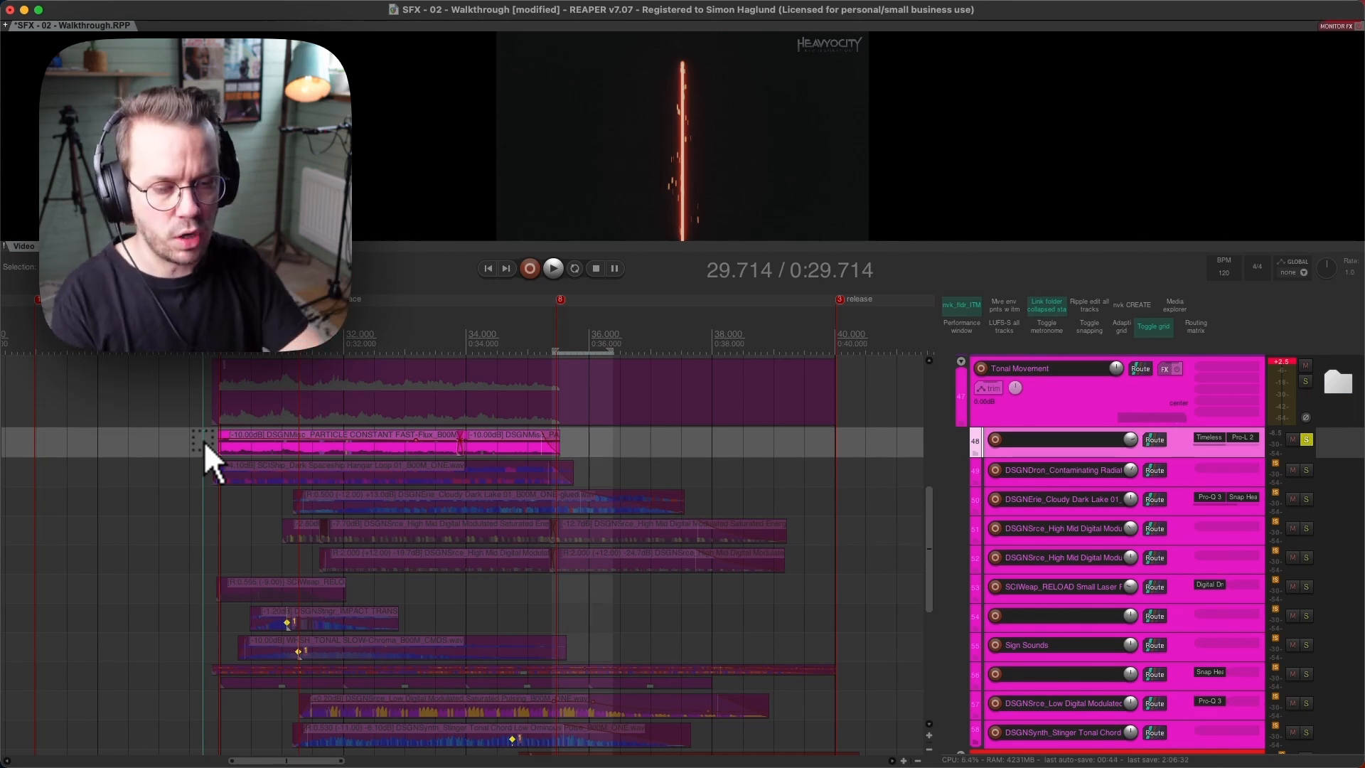
Play only the Dark Spaceship Hangar Loop layer in solo from just before its start.
click(202, 468)
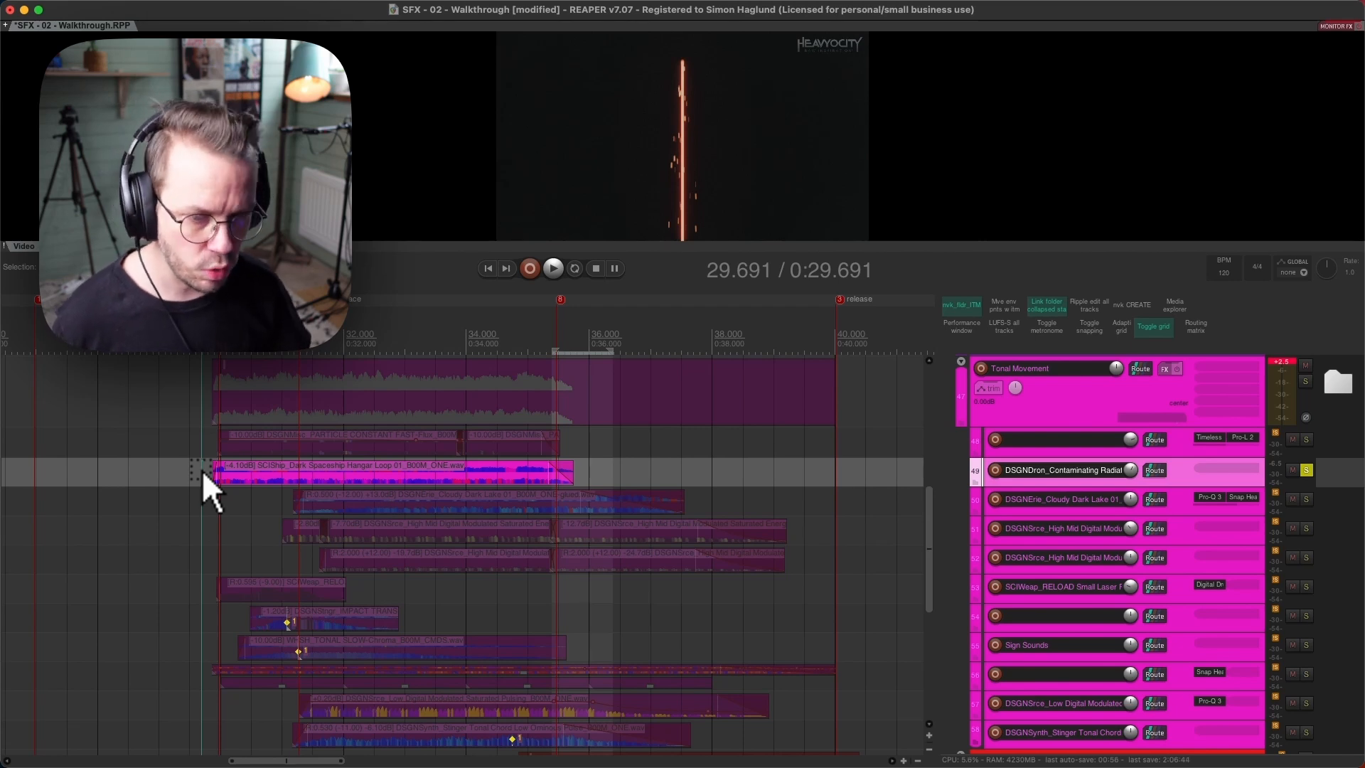
key(space)
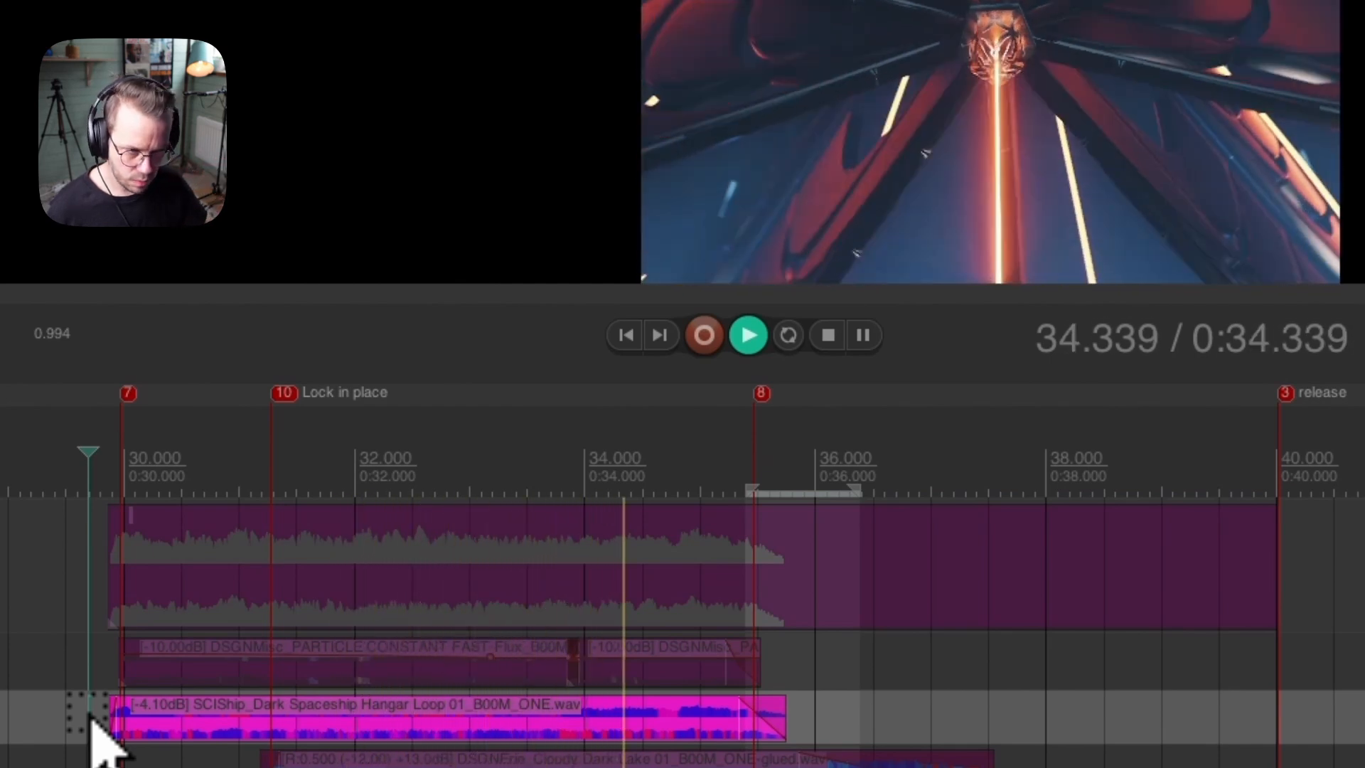
key(space)
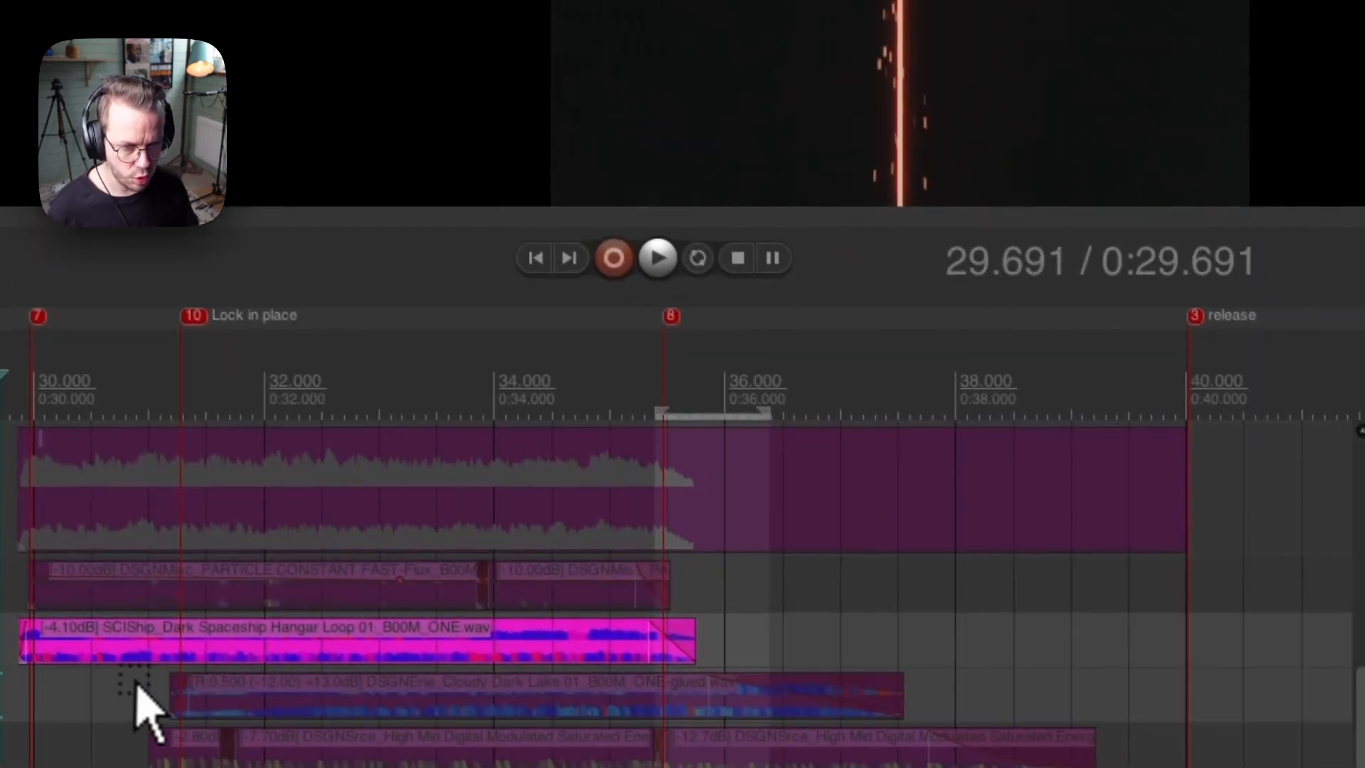
Play only the Cloudy Dark Lake layer in solo from just before the Lock in place marker.
click(239, 764)
key(space)
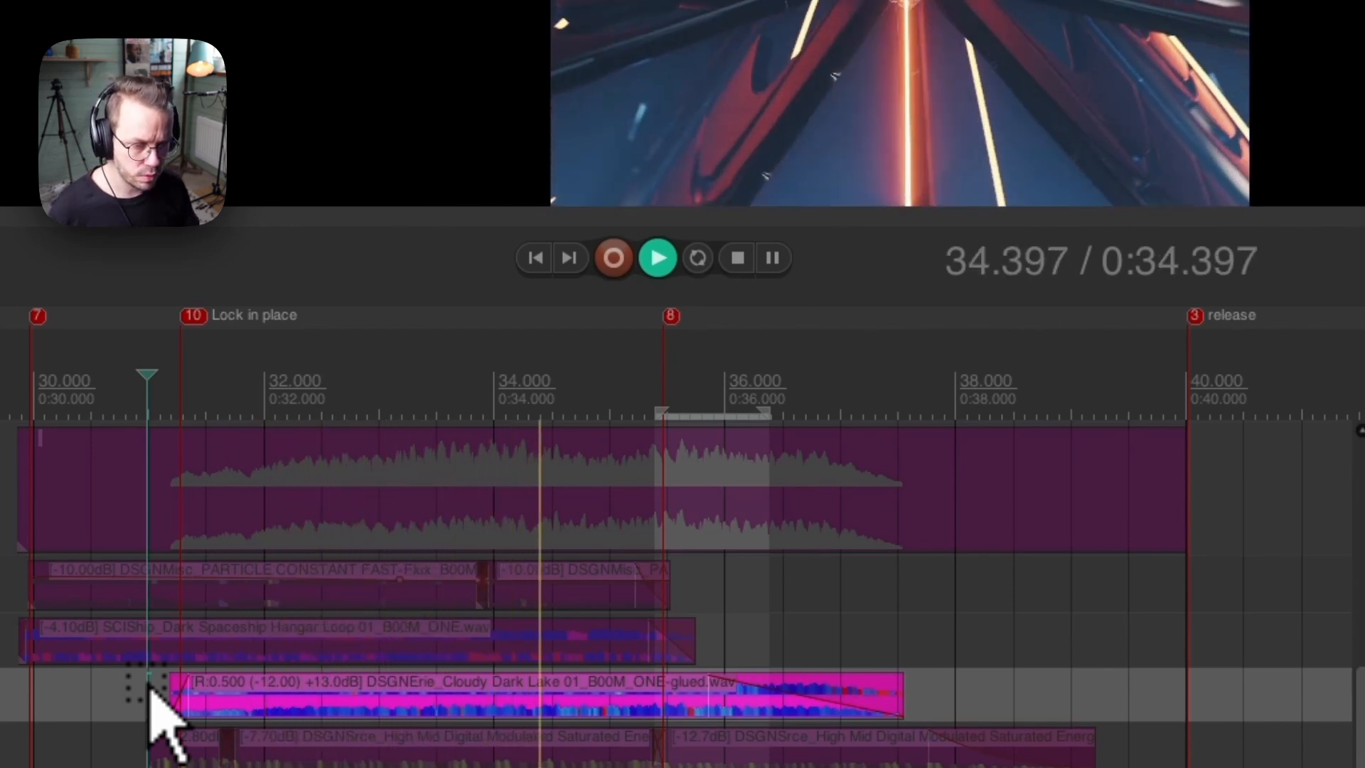
key(space)
Audition the two High Mid Digital Modulated Saturated layers one after the other, each in solo from just before its start.
click(131, 745)
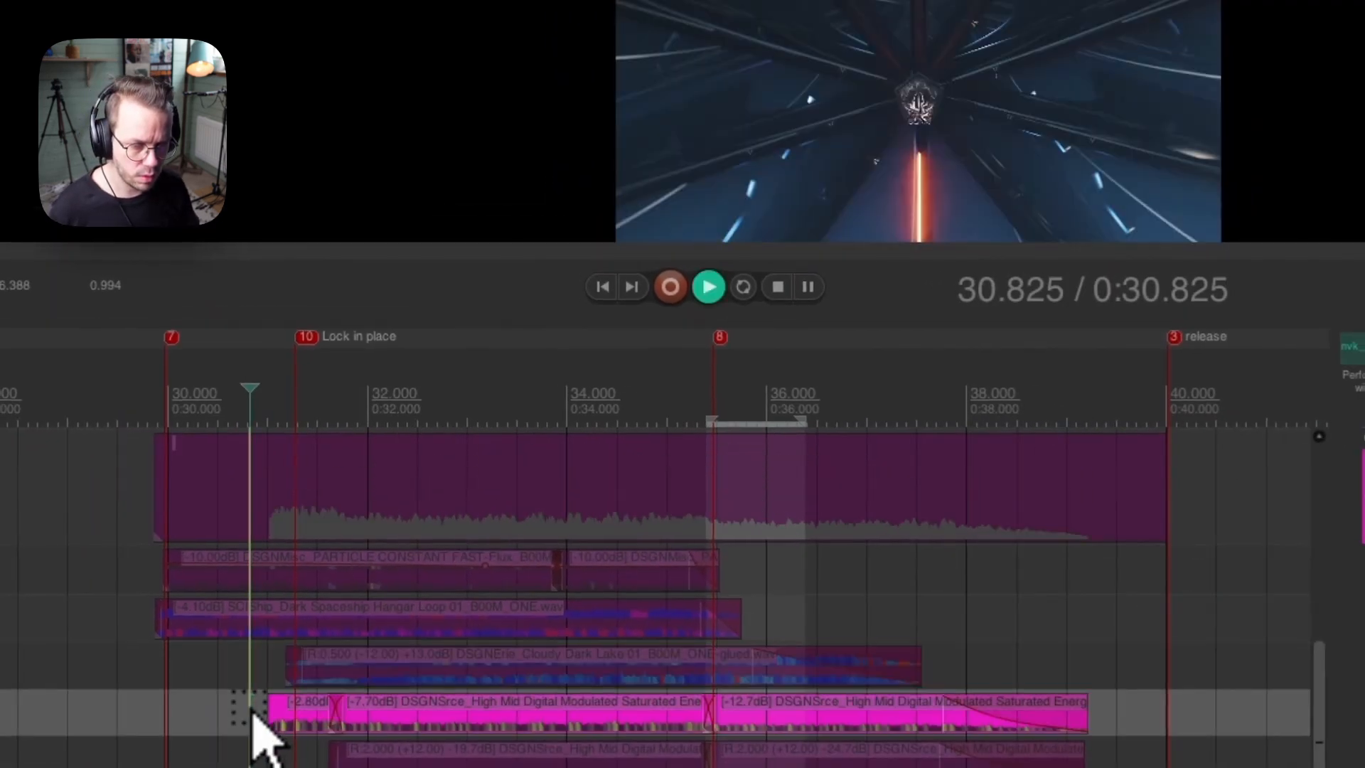
key(space)
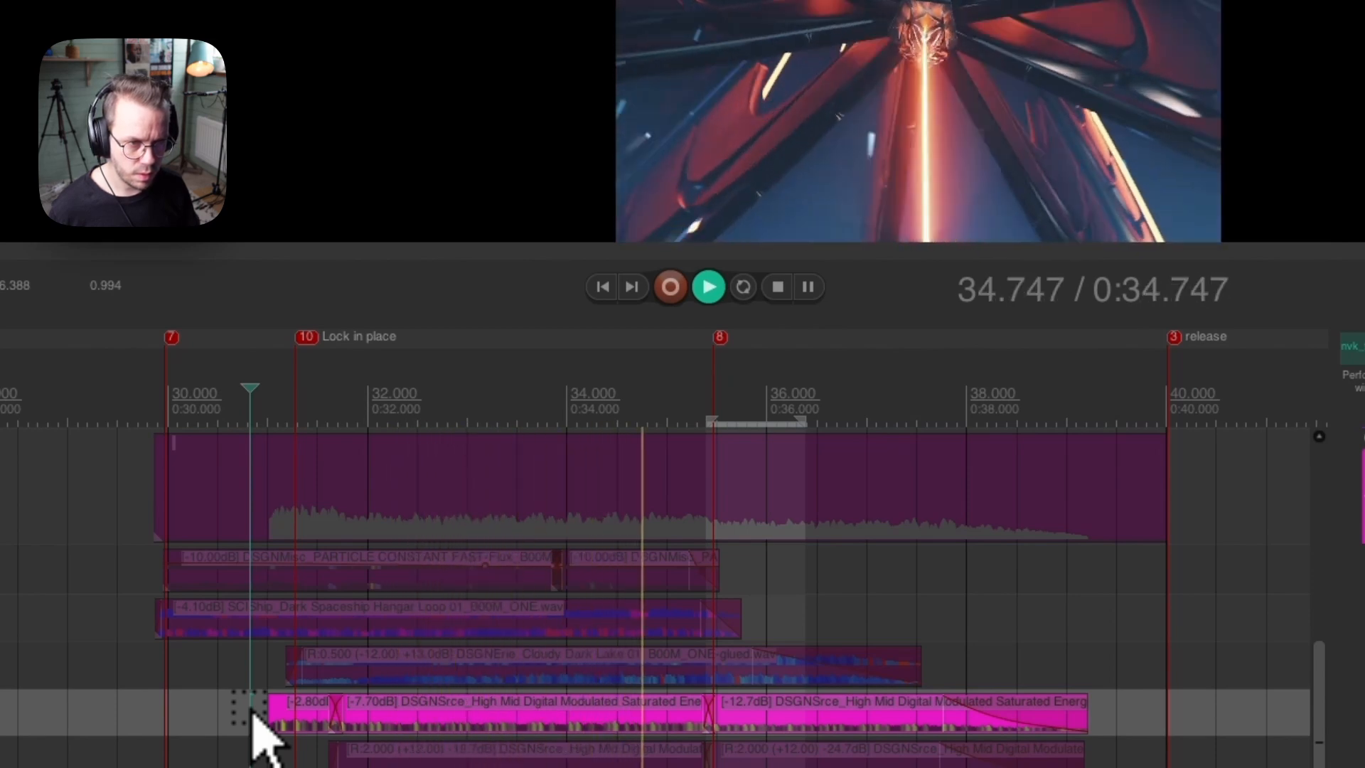
key(space)
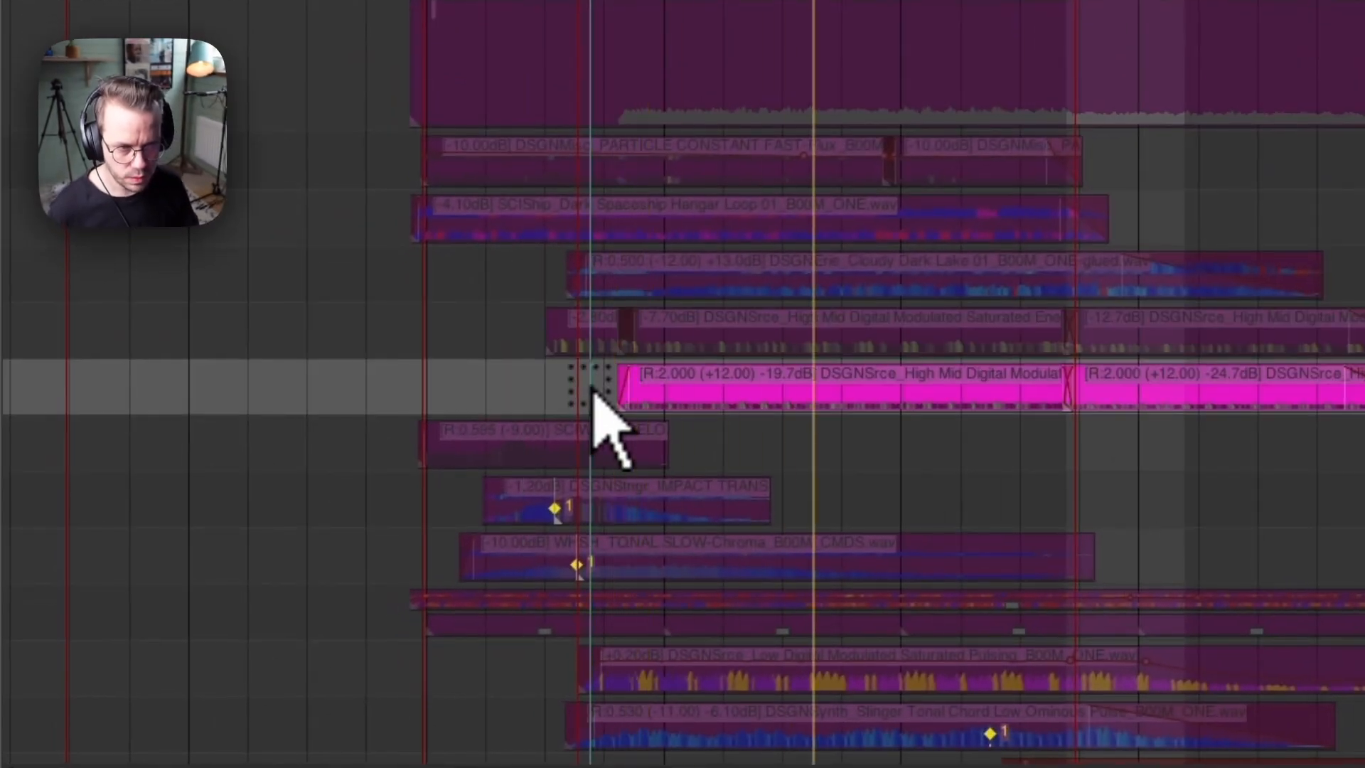
key(space)
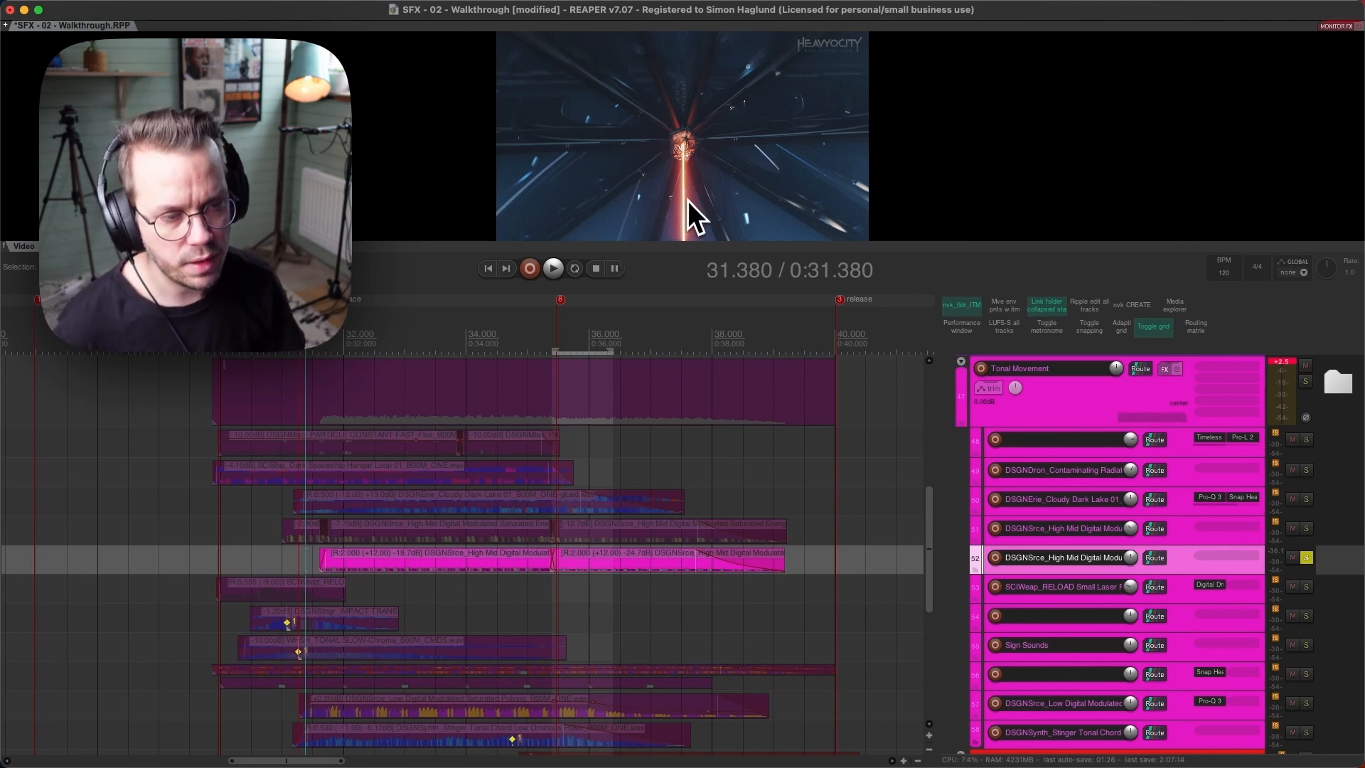
Solo the SCIWeap_RELOAD layer, check the video frame shortly after marker 7, and play the layer from about 29.8 s.
click(206, 580)
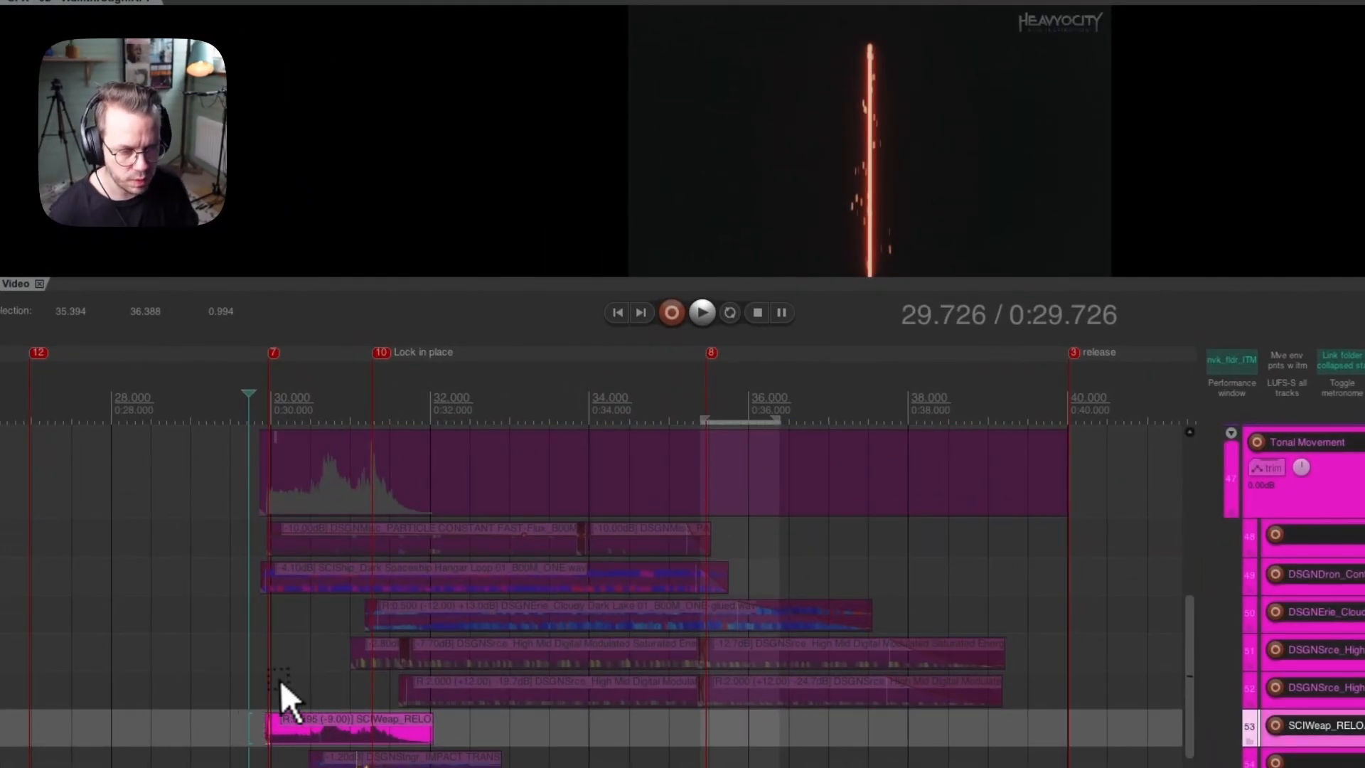
click(281, 669)
click(292, 691)
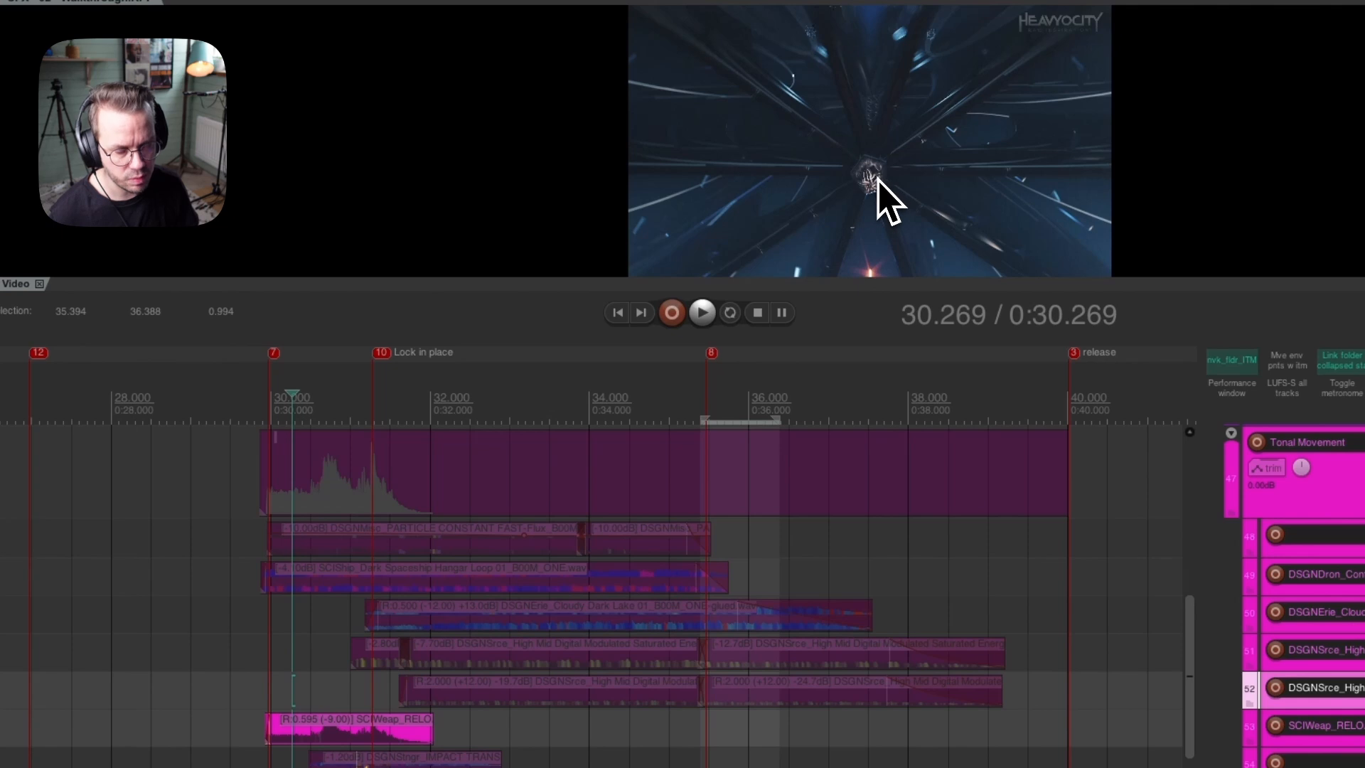
click(256, 724)
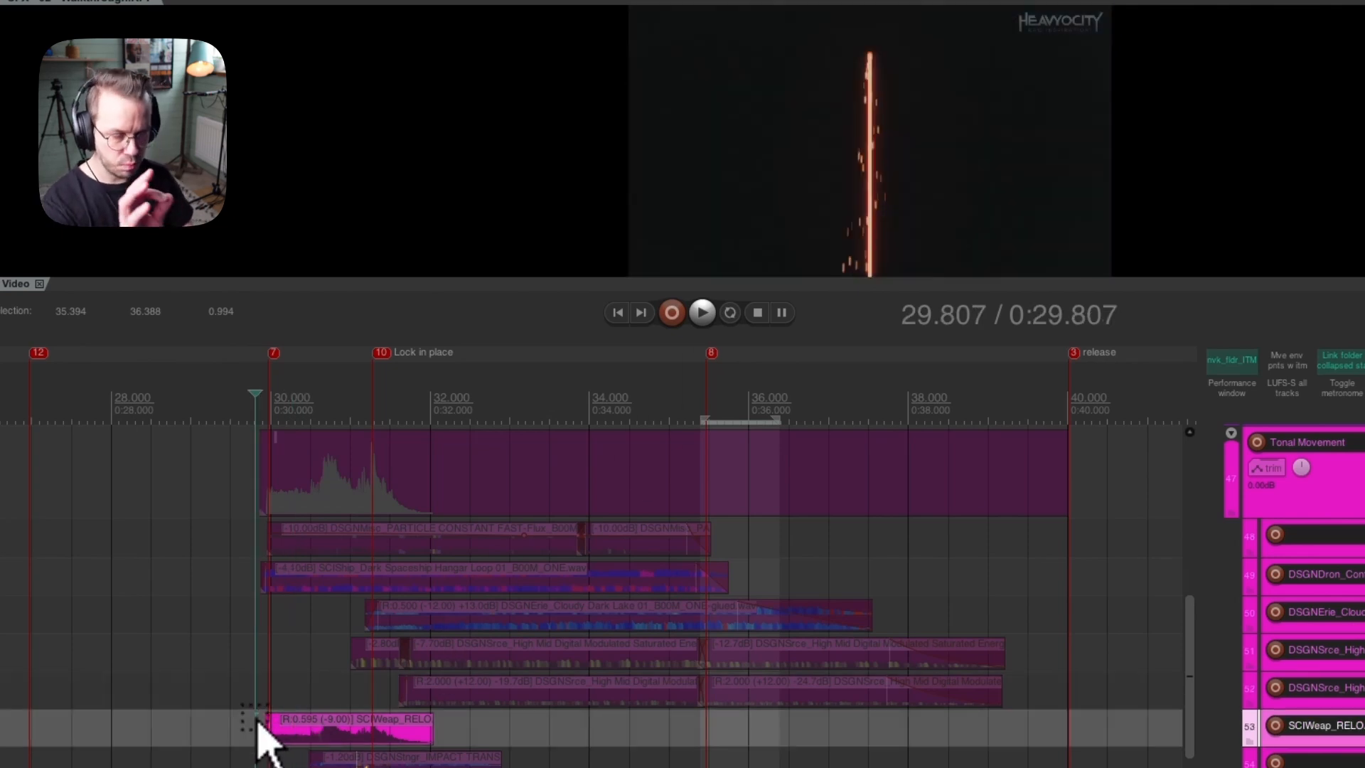
key(space)
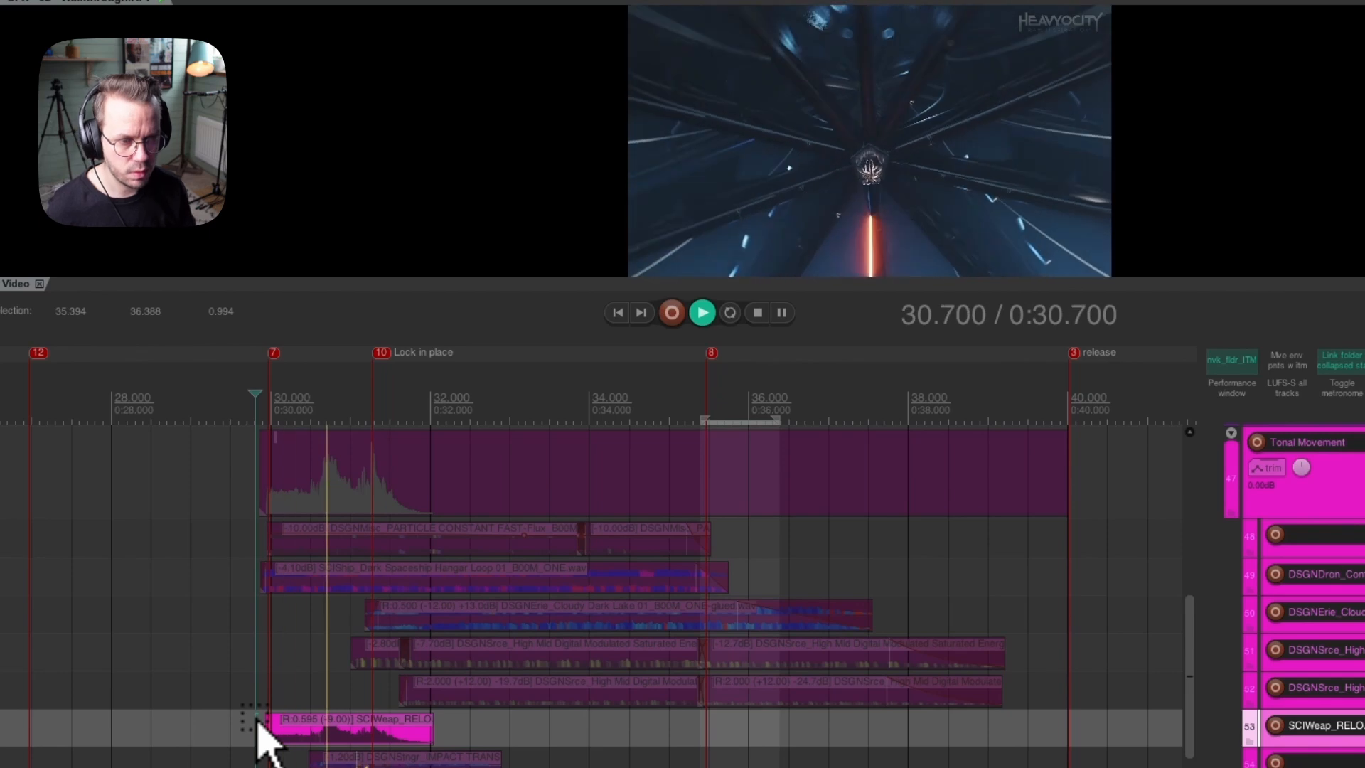
key(space)
Solo the DSGNStngr_IMPACT TRANS layer and play it against the video from about 30.3 s.
click(308, 765)
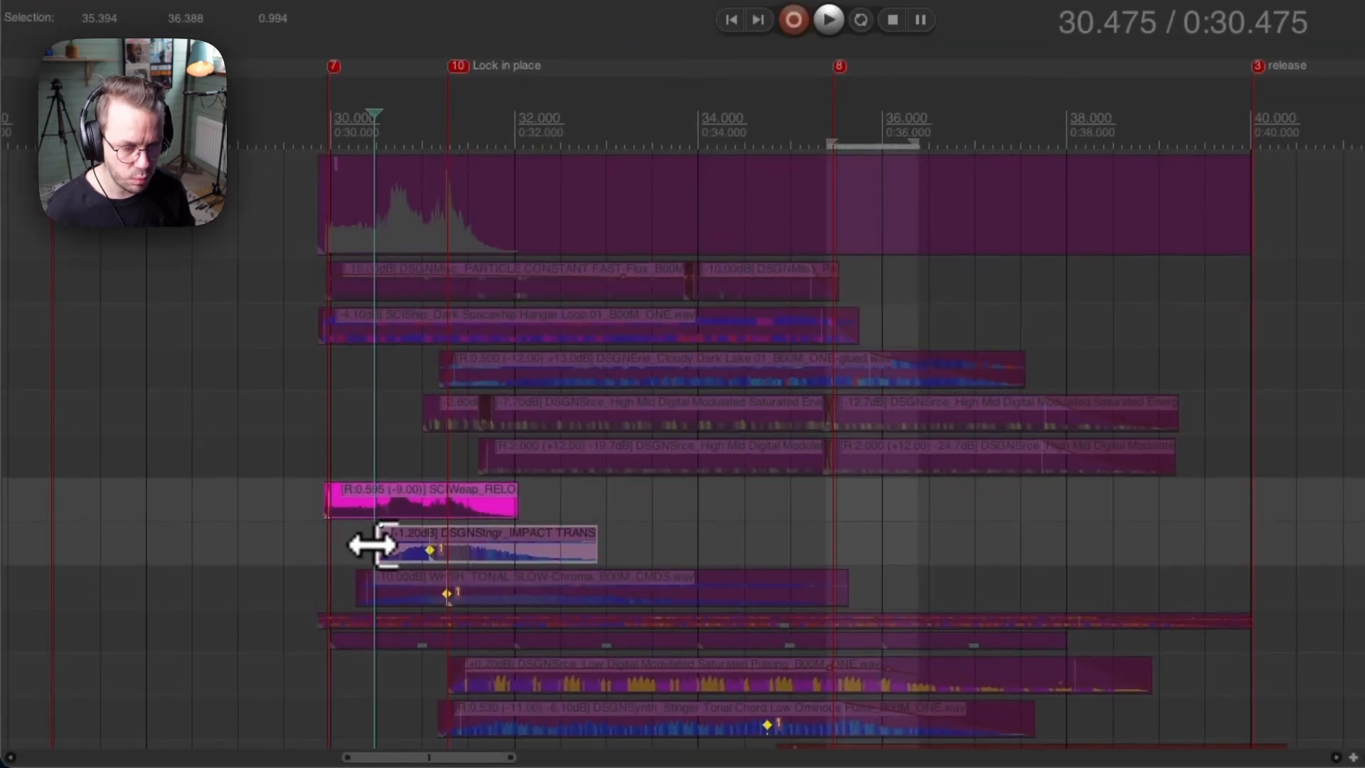
click(297, 766)
click(364, 551)
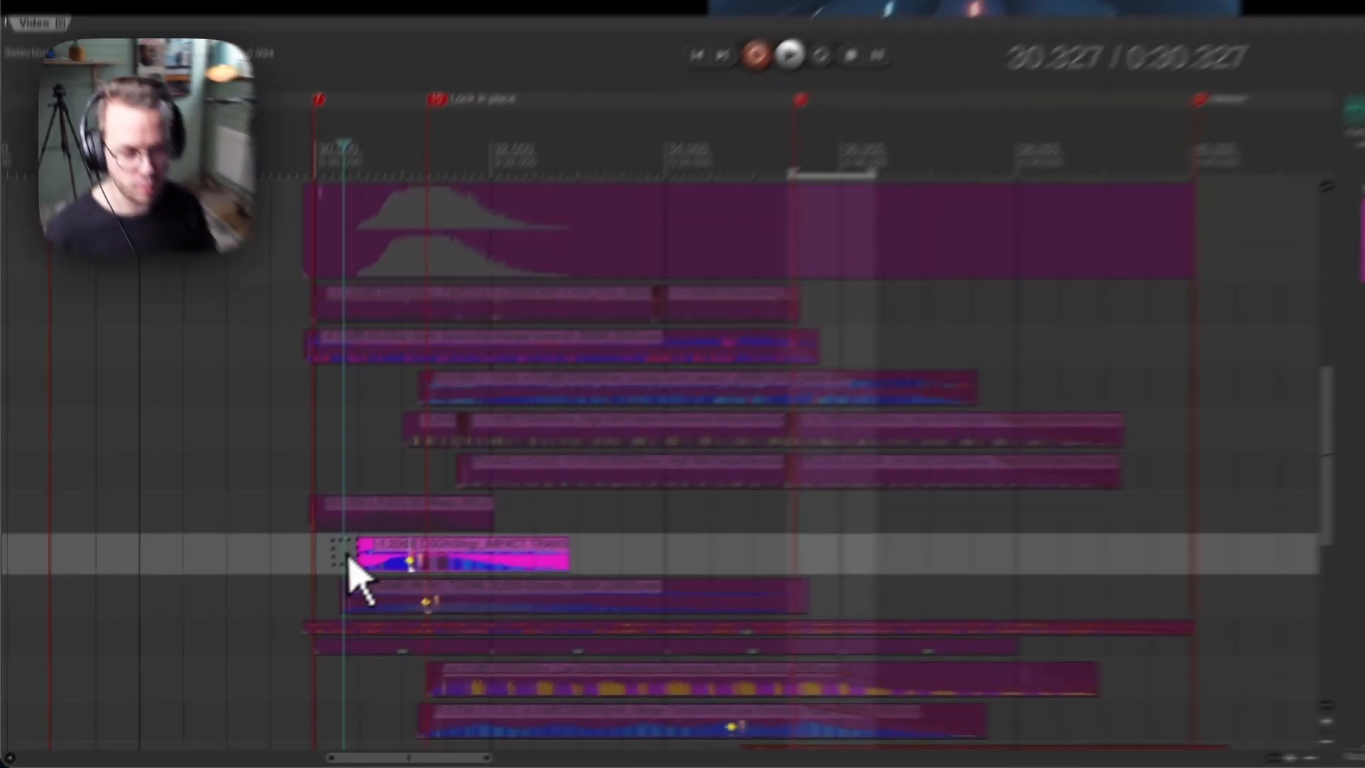
click(237, 622)
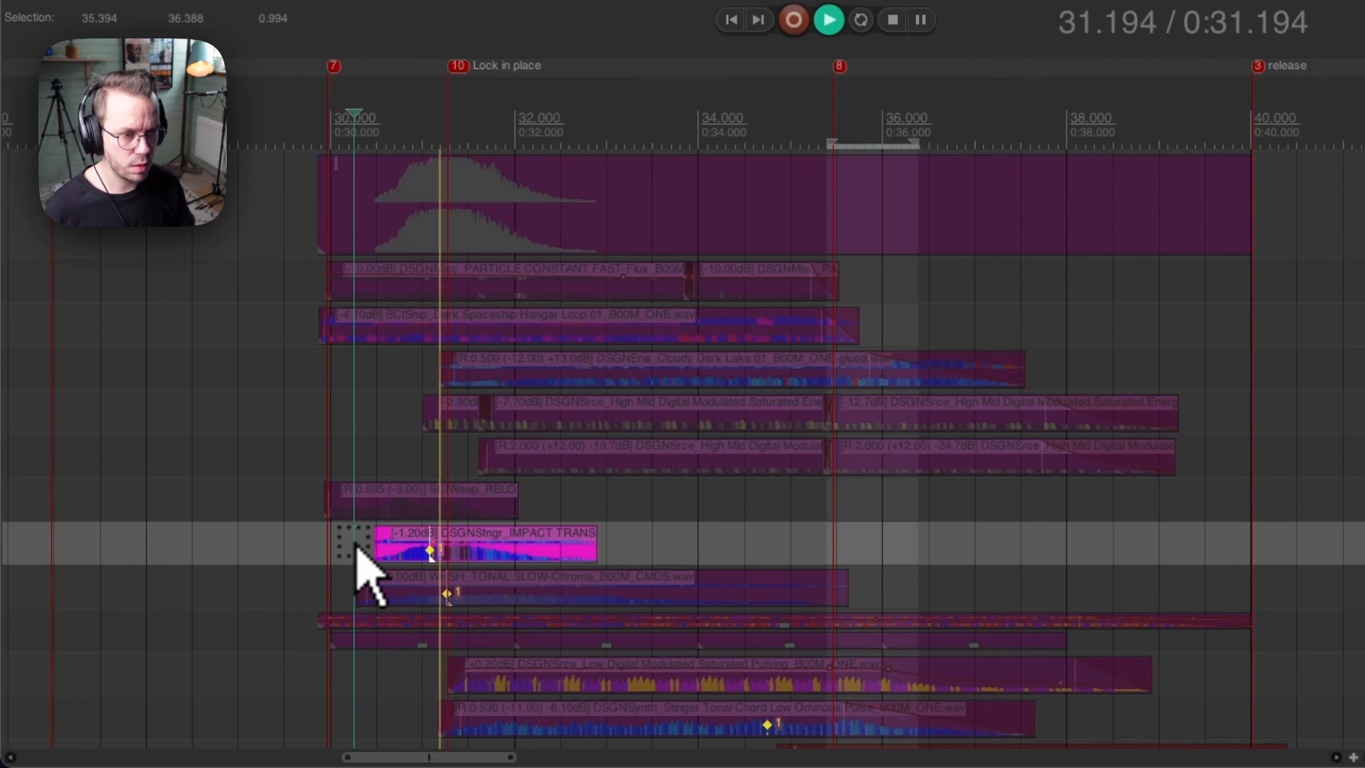
key(space)
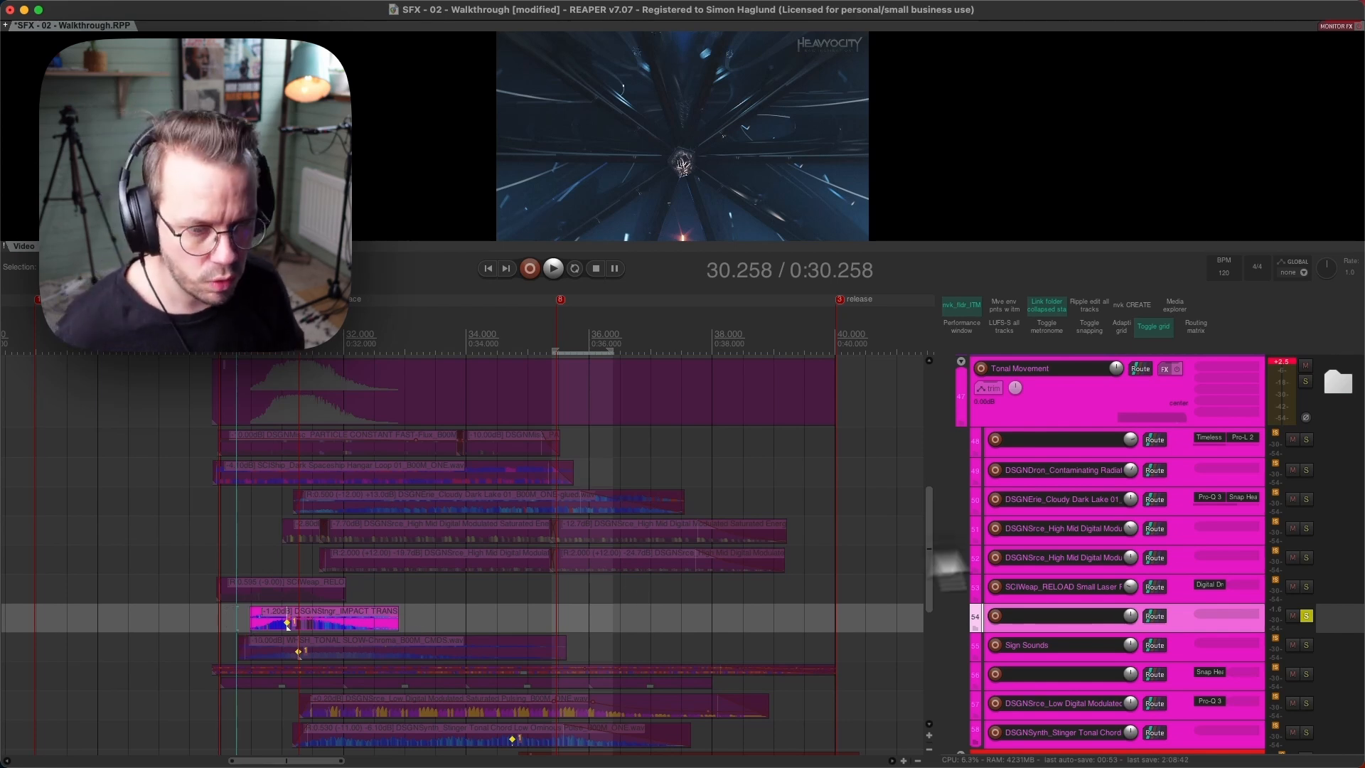
Add the SCIWeap_RELOAD track to the solo and play it together with the IMPACT TRANS layer from just before marker 7.
click(1306, 587)
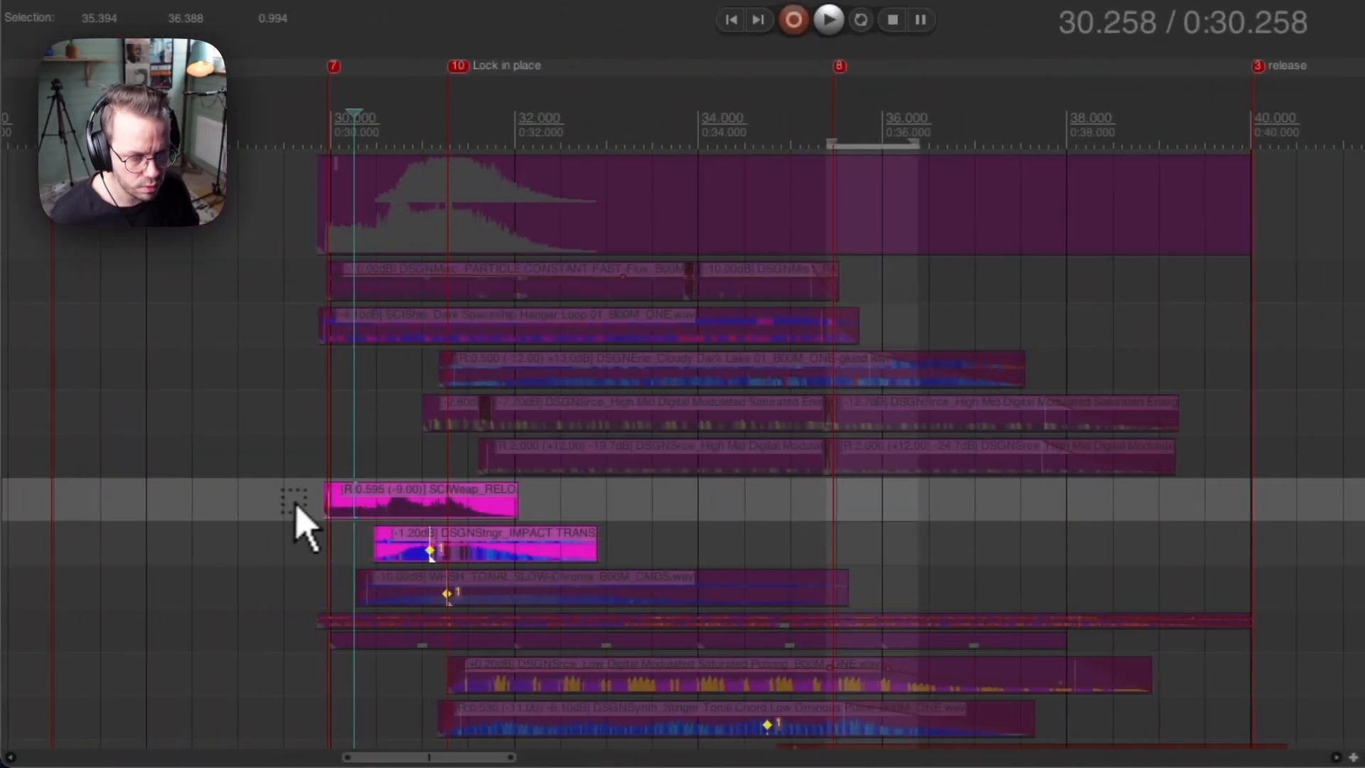
click(217, 502)
key(space)
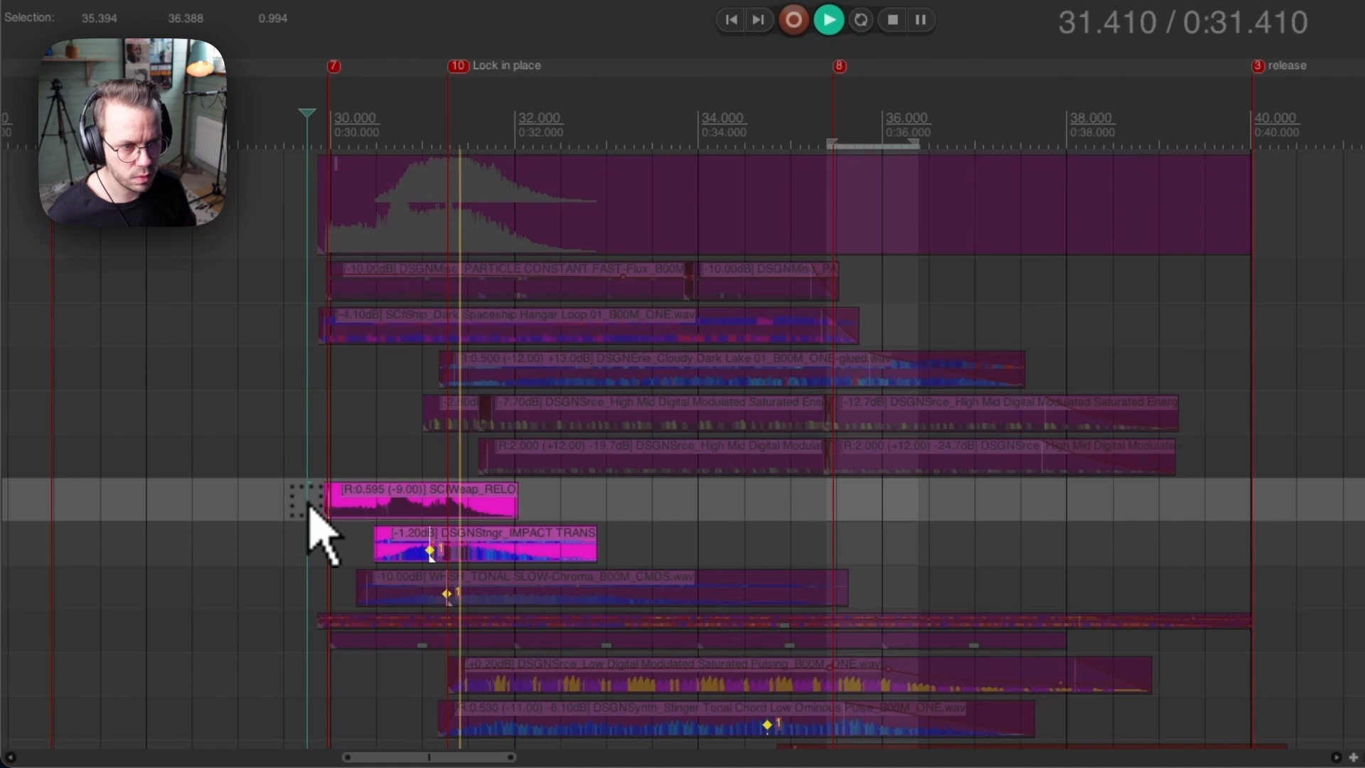
click(332, 587)
key(space)
Play only the WHSH_TONAL SLOW-Chroma layer on the Sign Sounds track in solo from about 30.1 s.
click(334, 583)
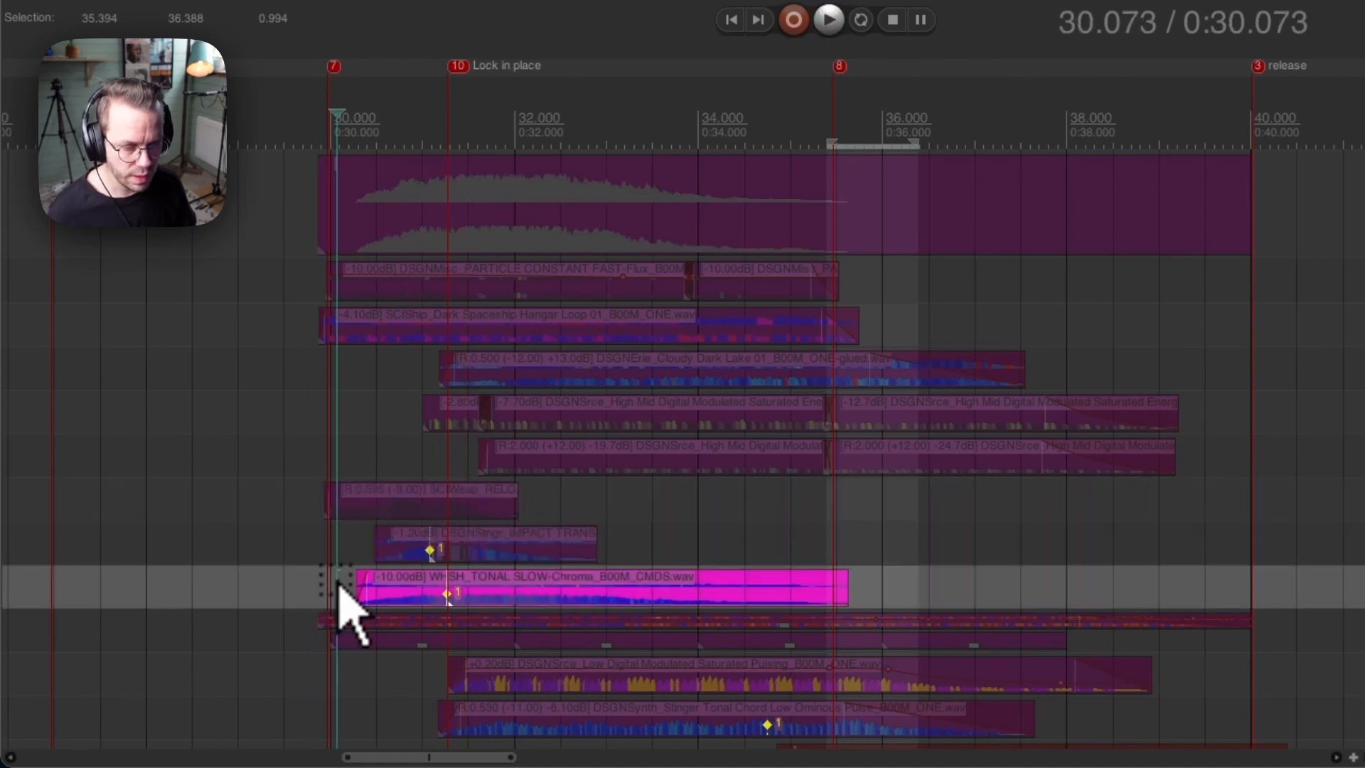
key(space)
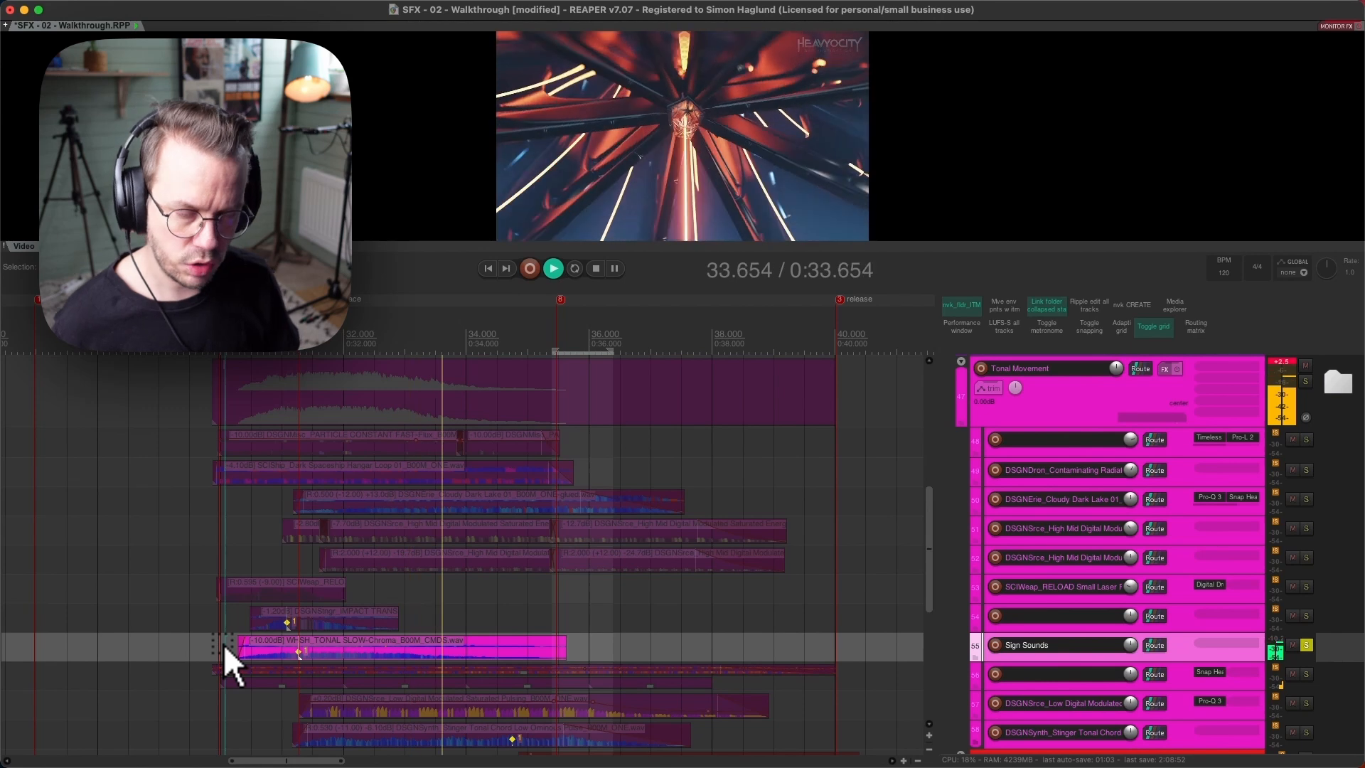
key(space)
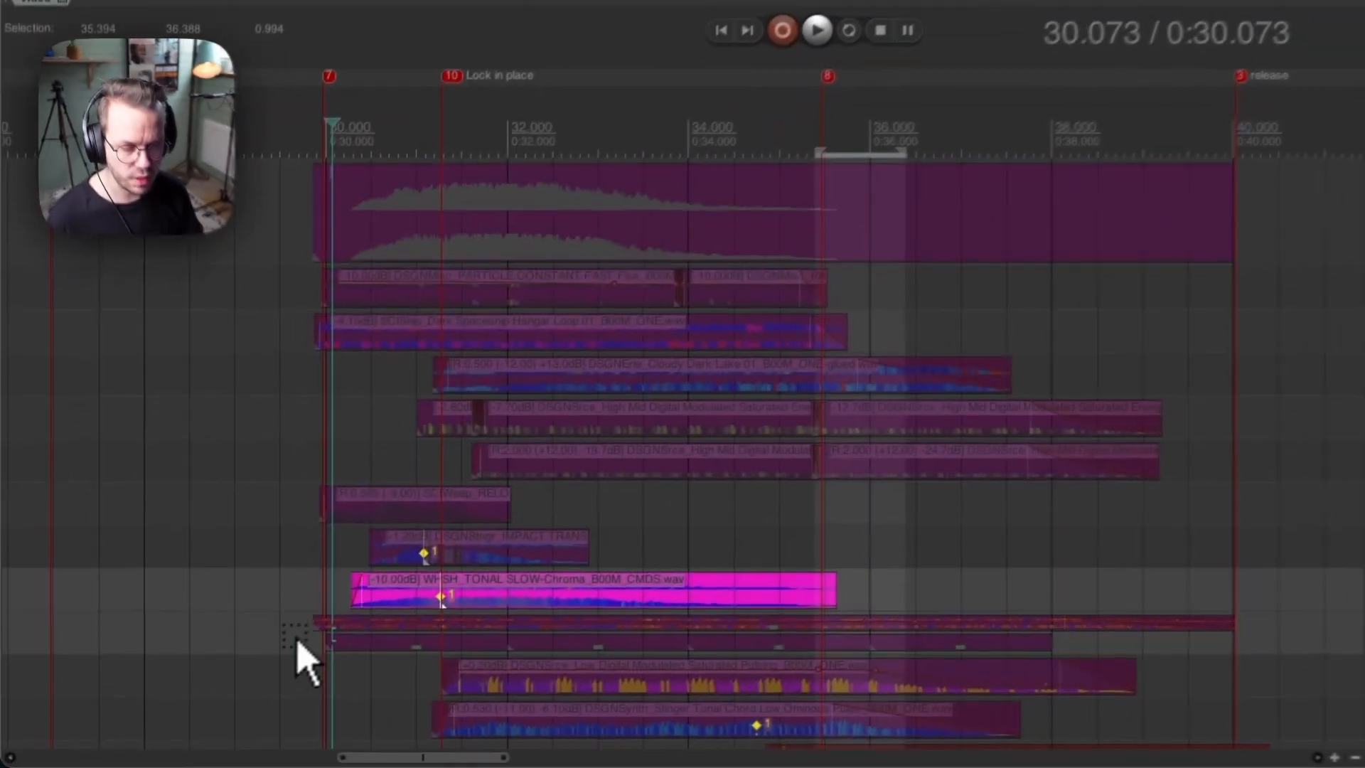
Solo tracks 56 to 58 with the low pulsing and stinger layers and play them together from about 29.7 s.
click(206, 694)
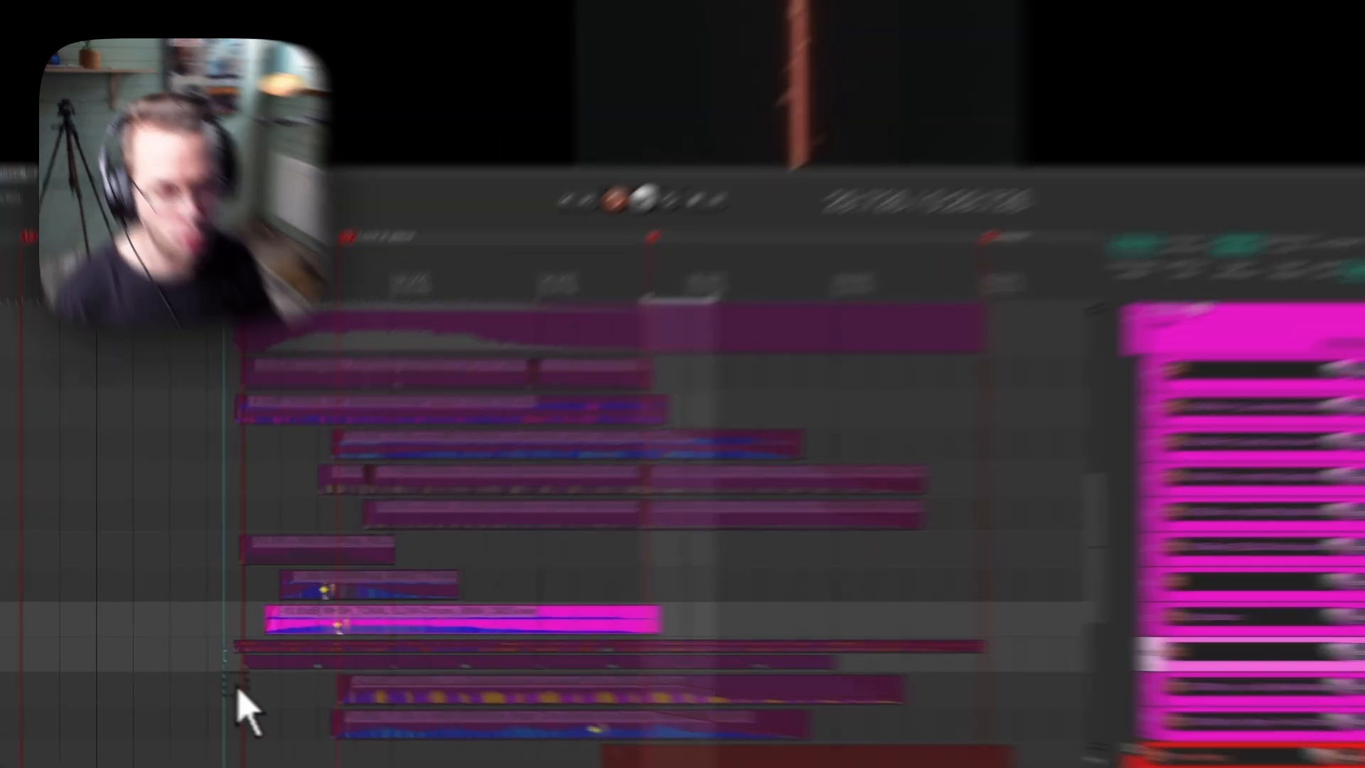
click(248, 669)
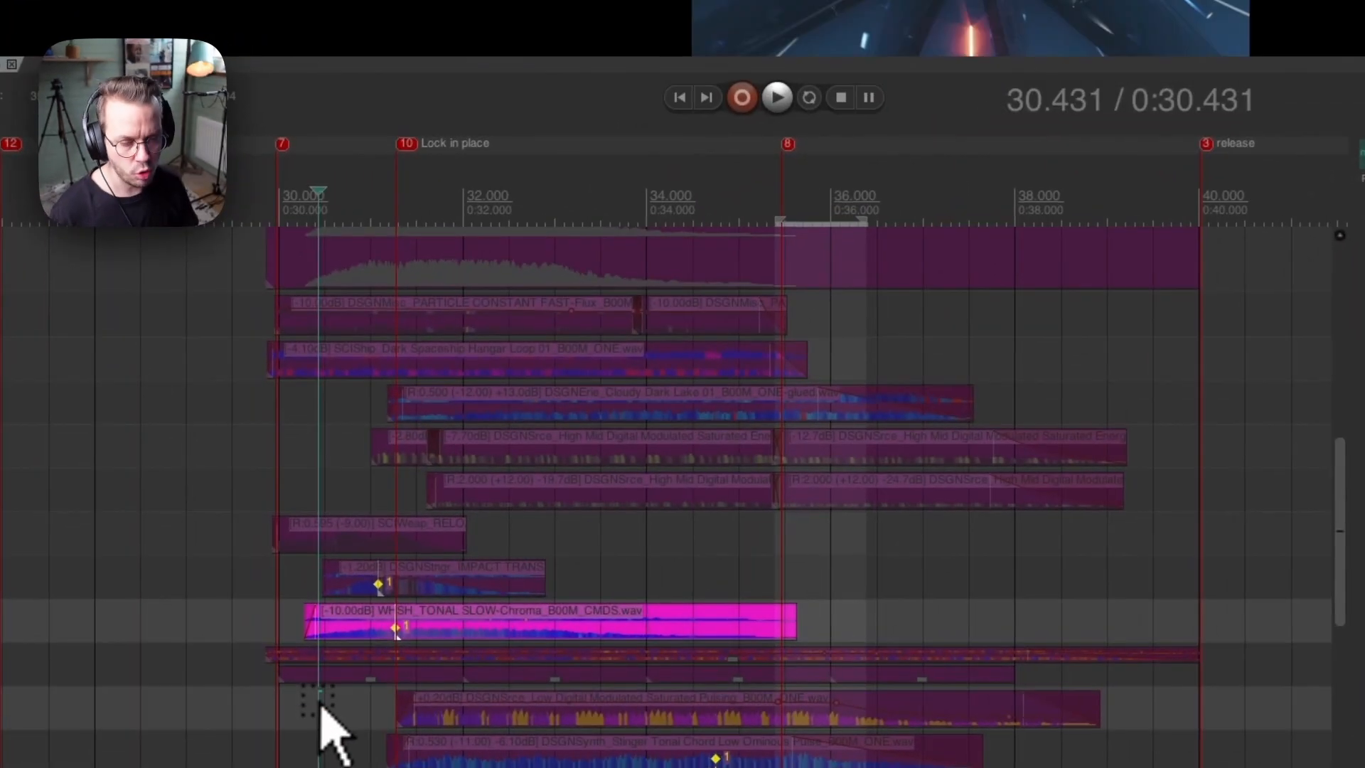
click(564, 558)
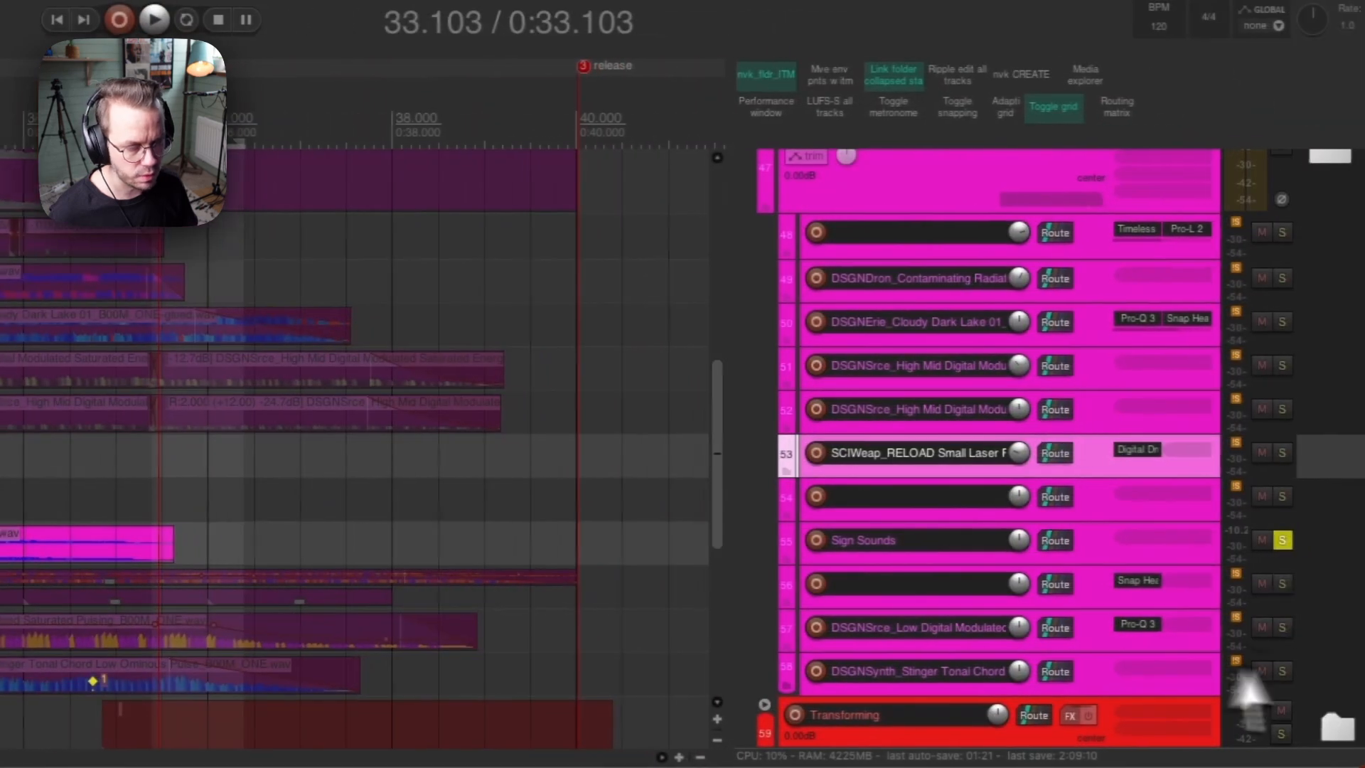
drag(1277, 584, 1277, 670)
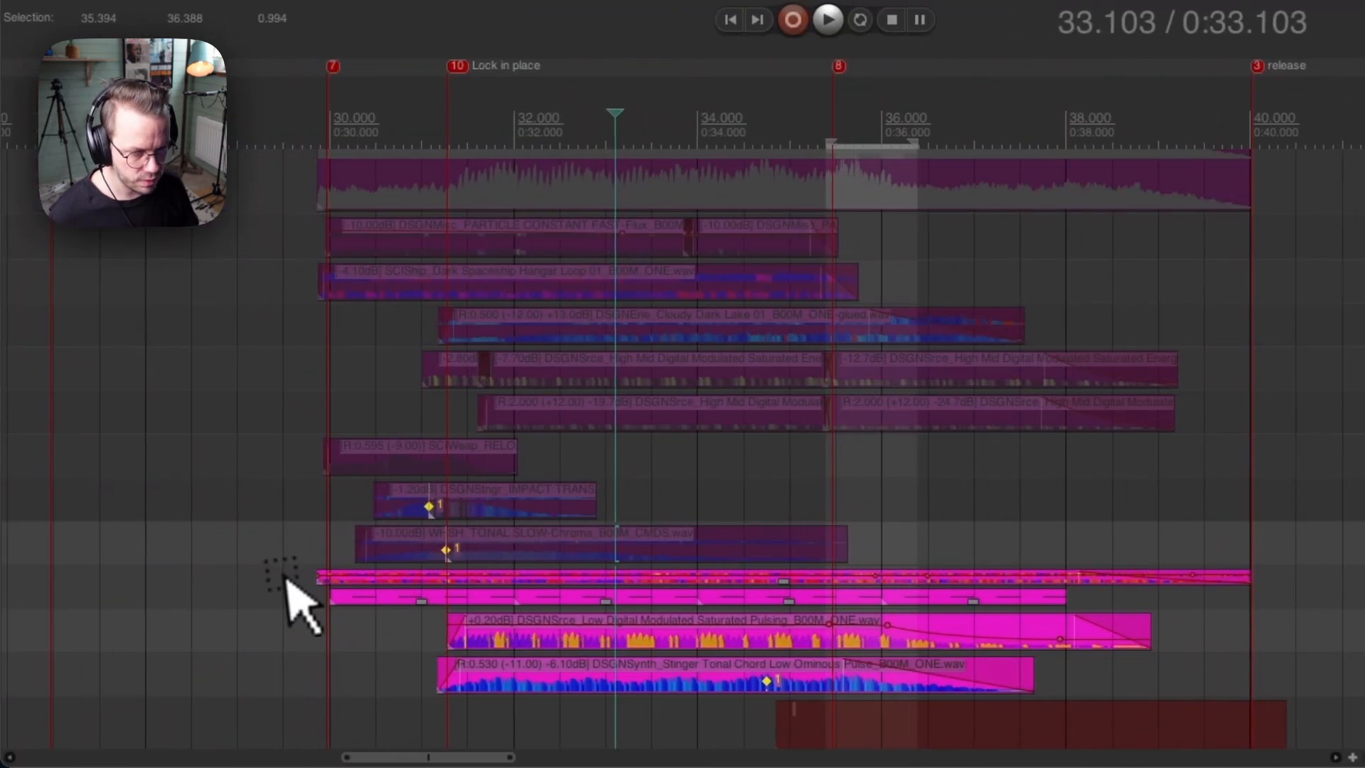
click(307, 590)
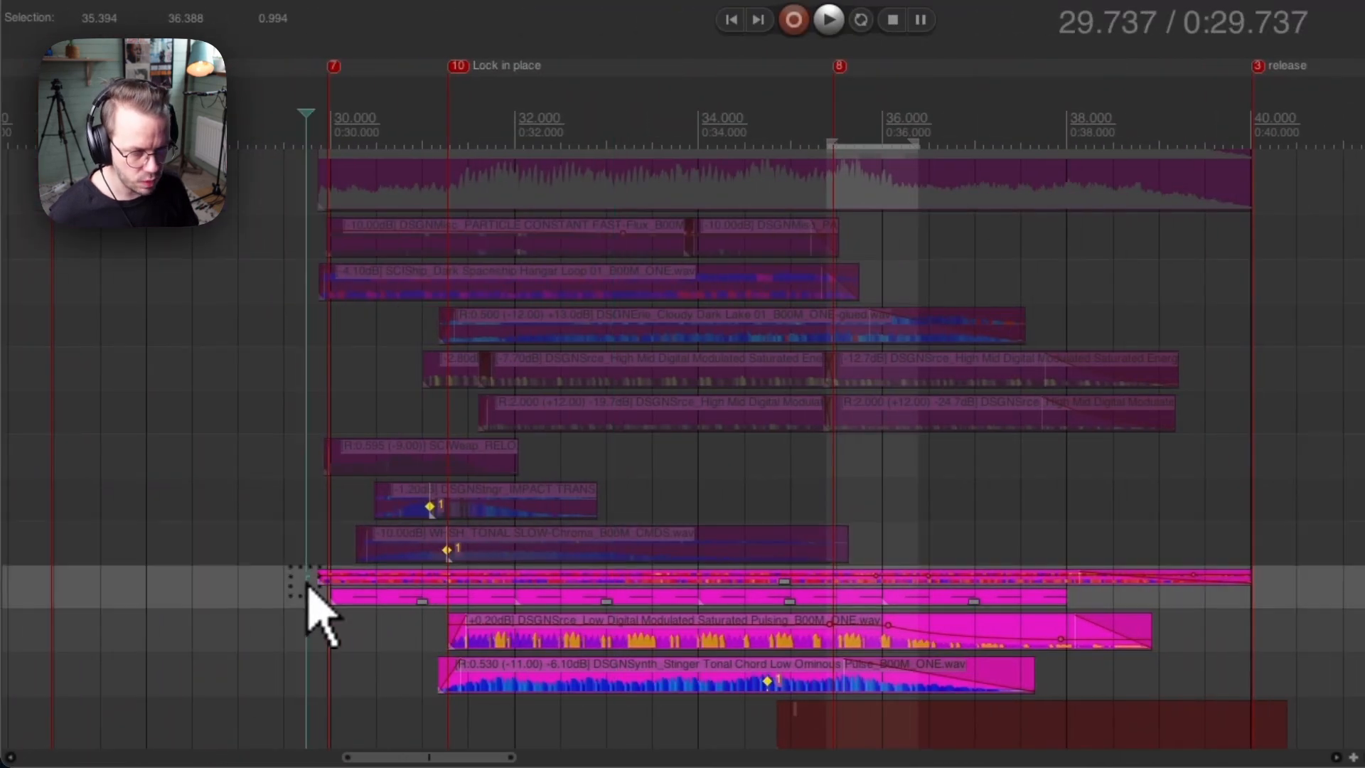
key(space)
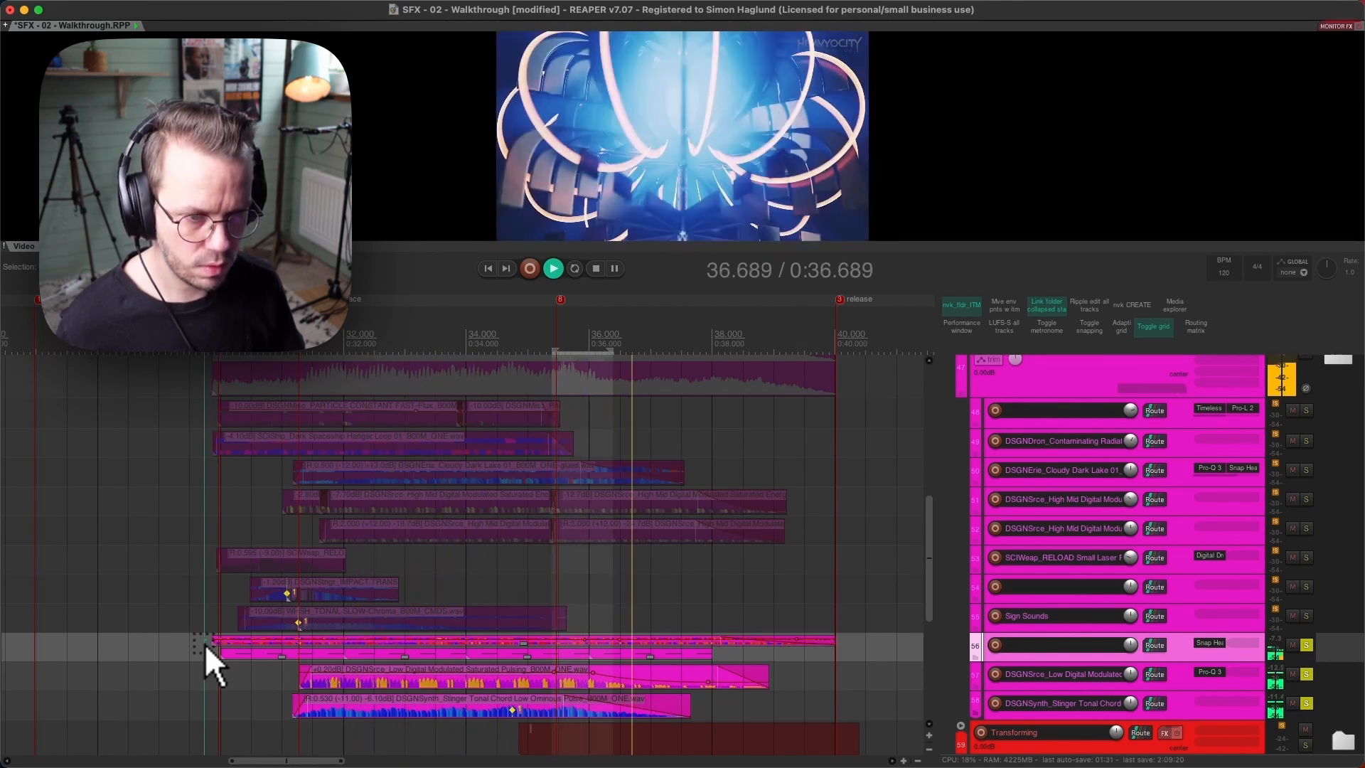
key(space)
Solo the Tonal Movement folder track and play all its layers together from just before marker 7.
click(196, 383)
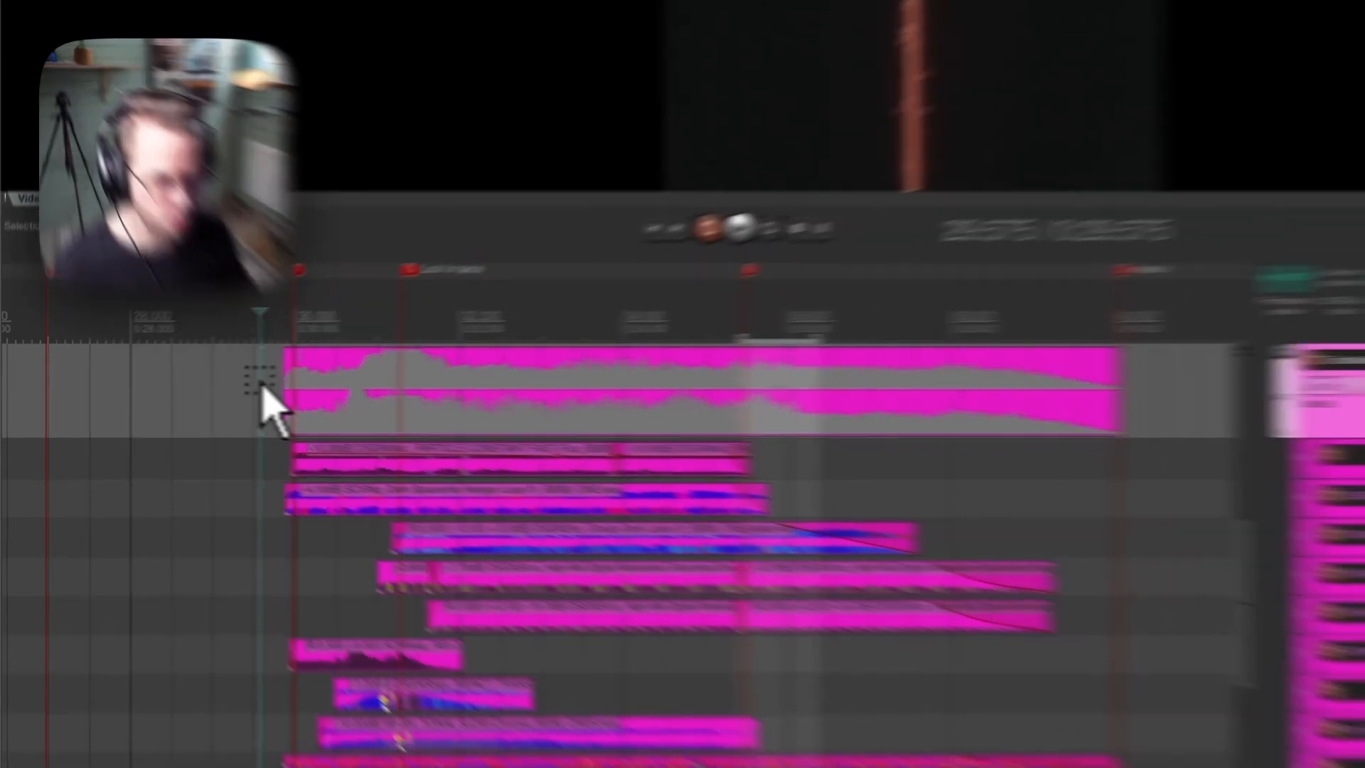
key(space)
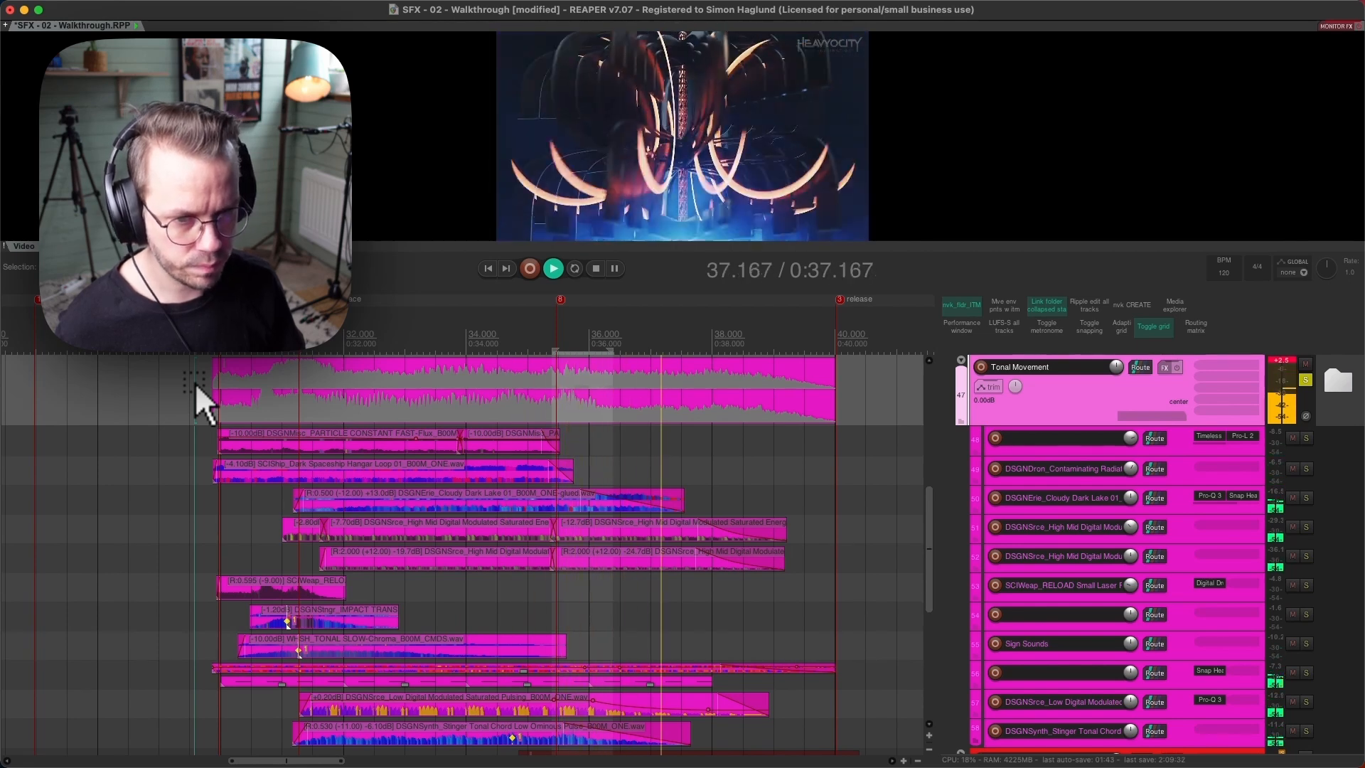
key(space)
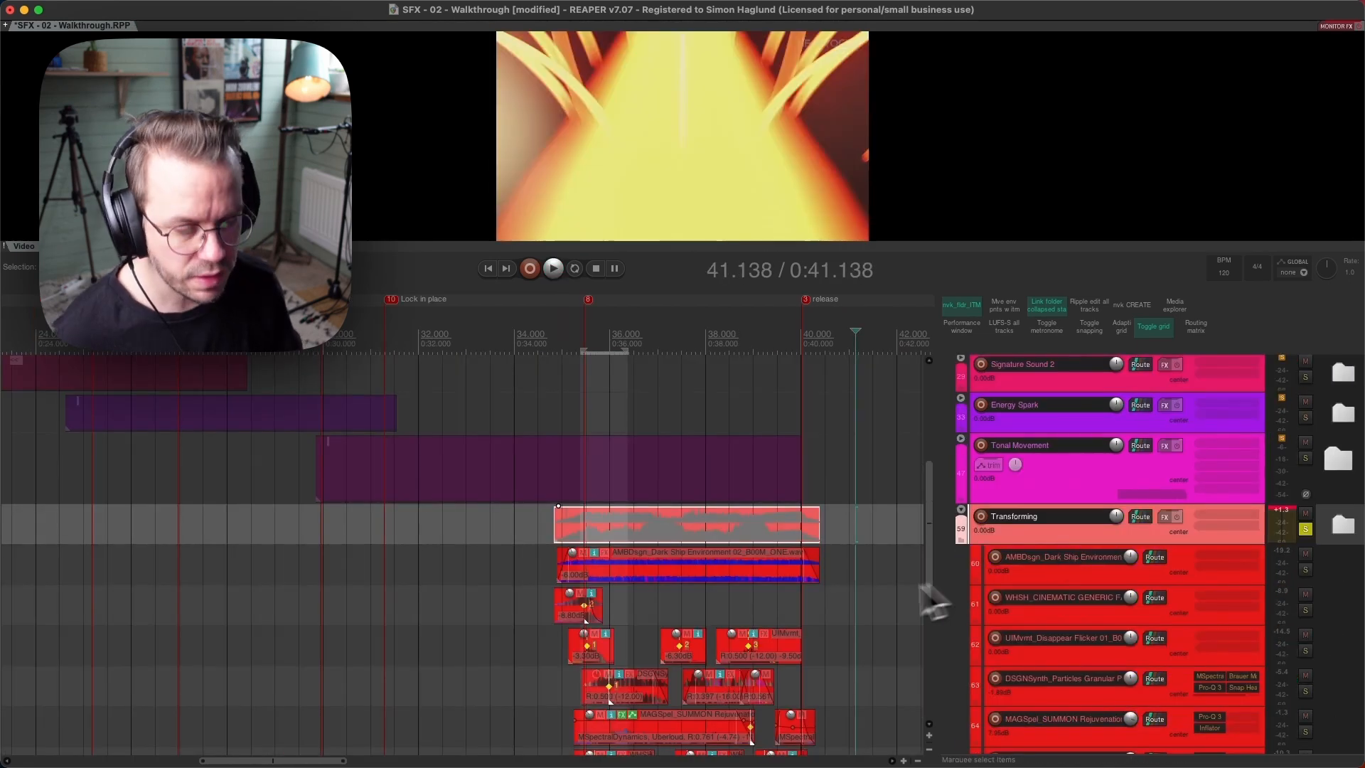
Play all layers of the Transforming folder together in solo from about 34.7 s, just before marker 8.
scroll(837, 595, down, 1)
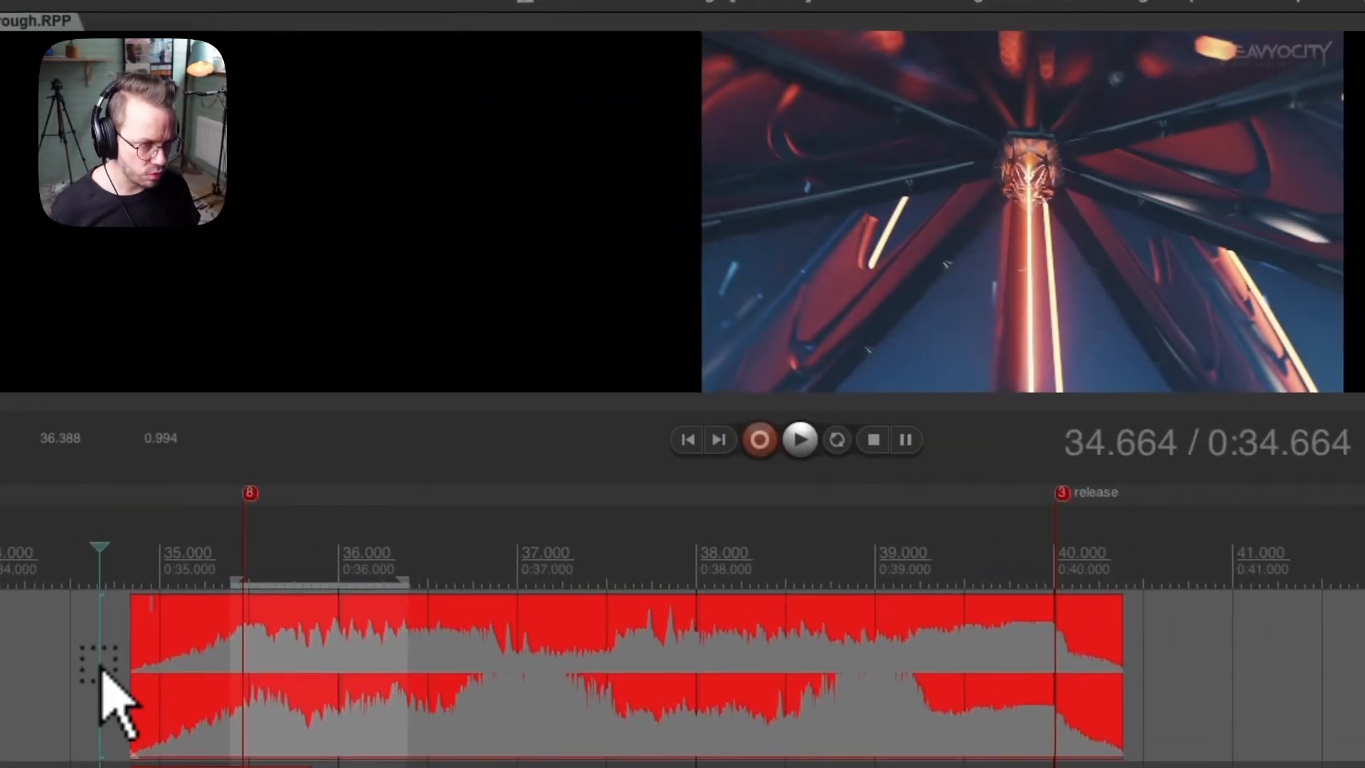
key(space)
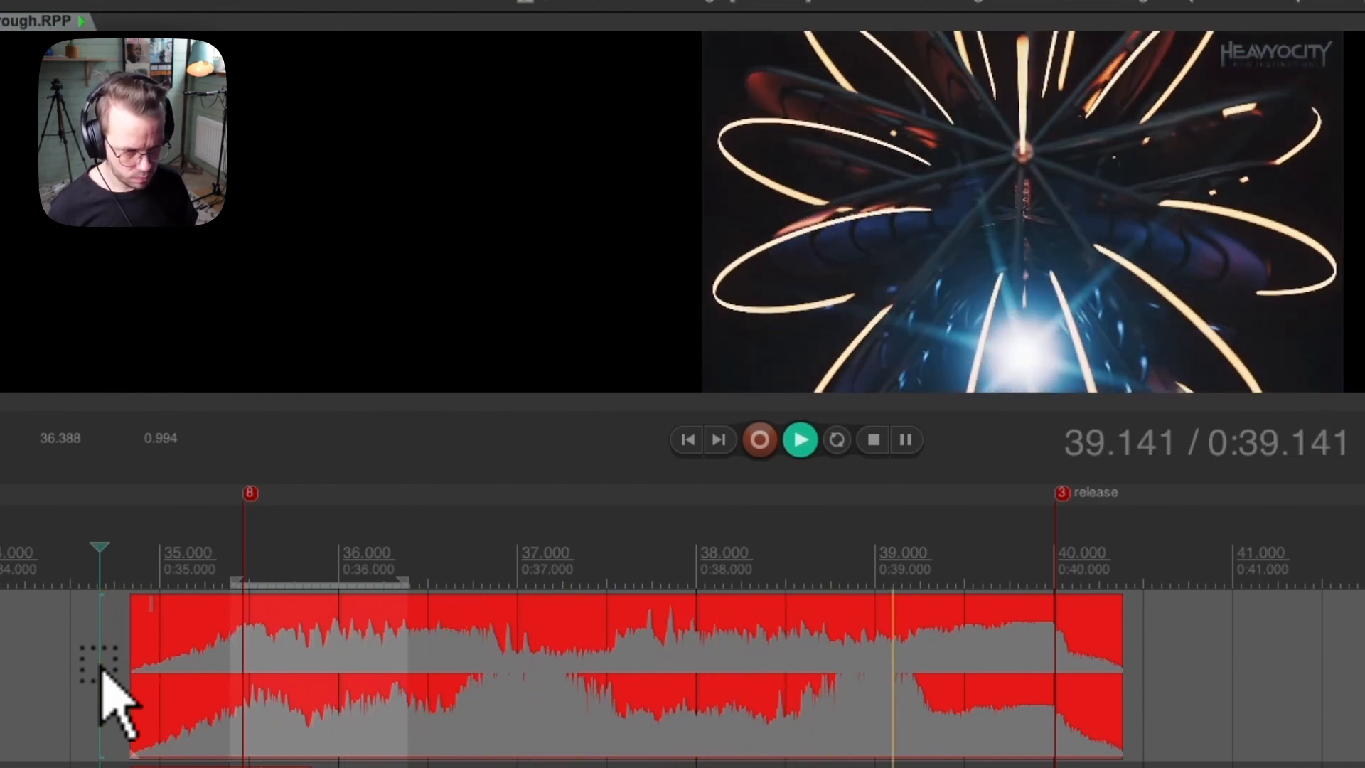
key(space)
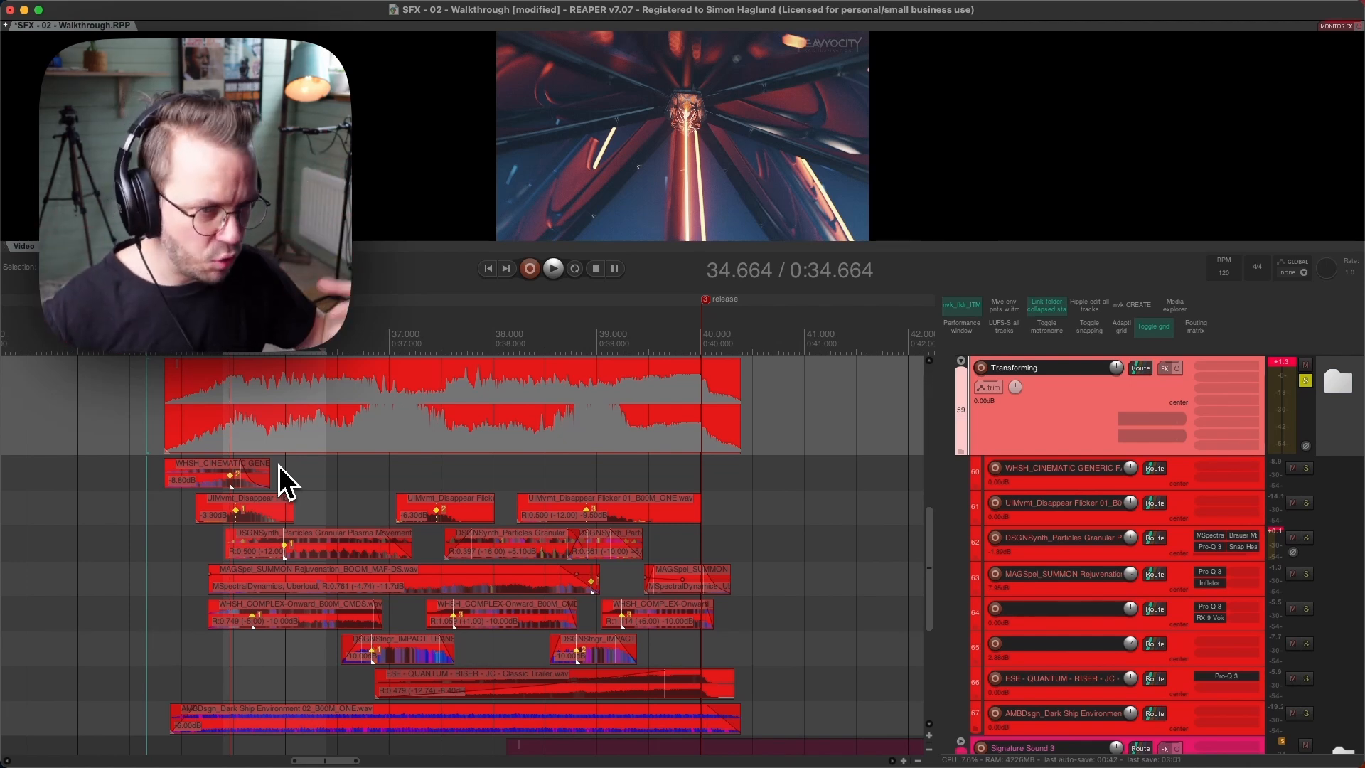
Solo only the WHSH_CINEMATIC GENERIC track in the Transforming folder and play it from just before its item against the video.
click(155, 475)
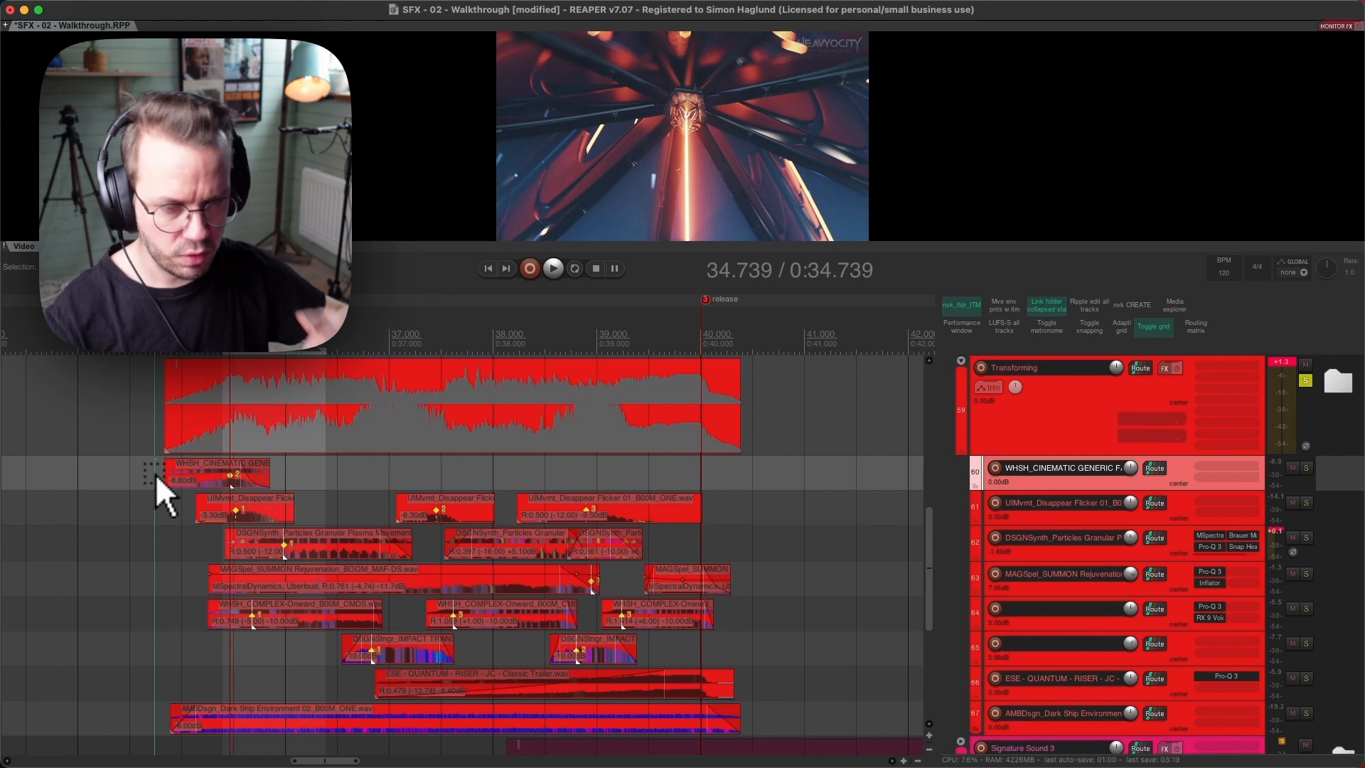
key(F6)
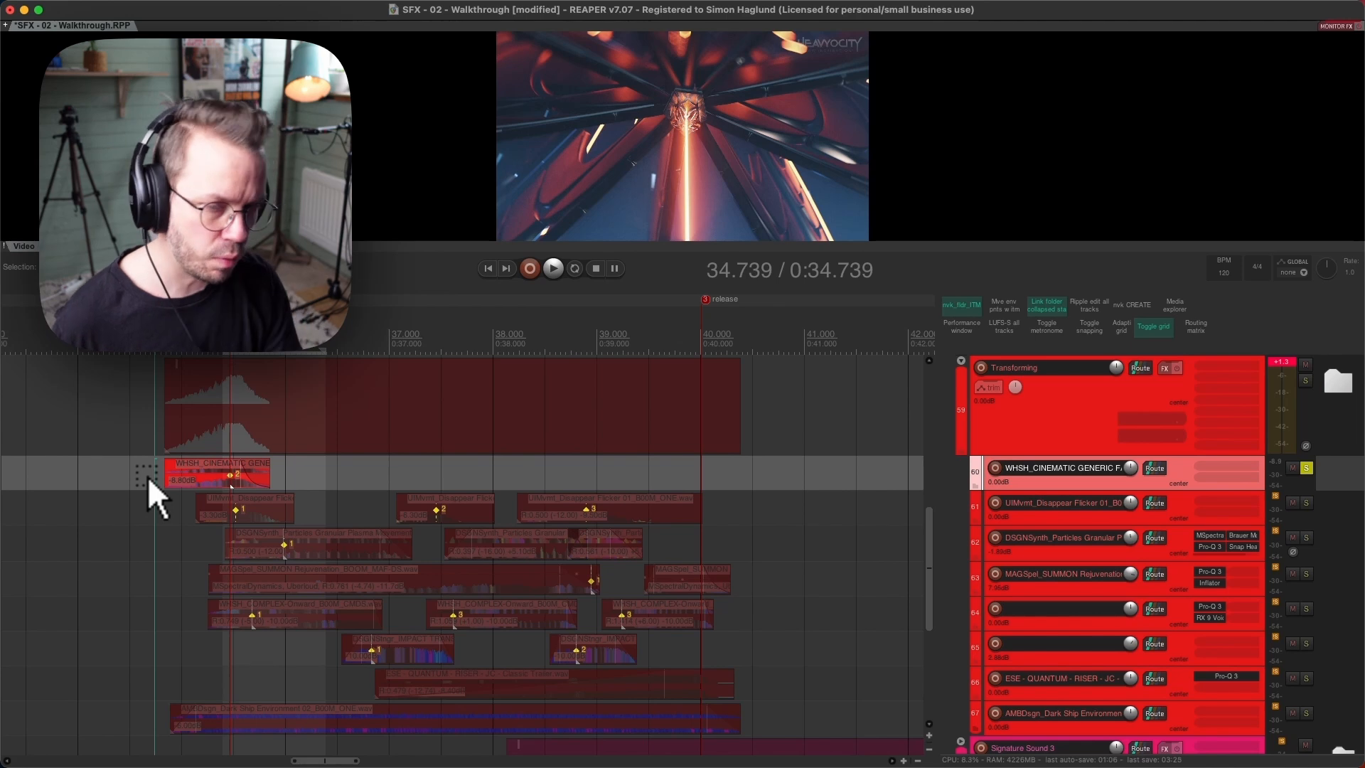
click(62, 336)
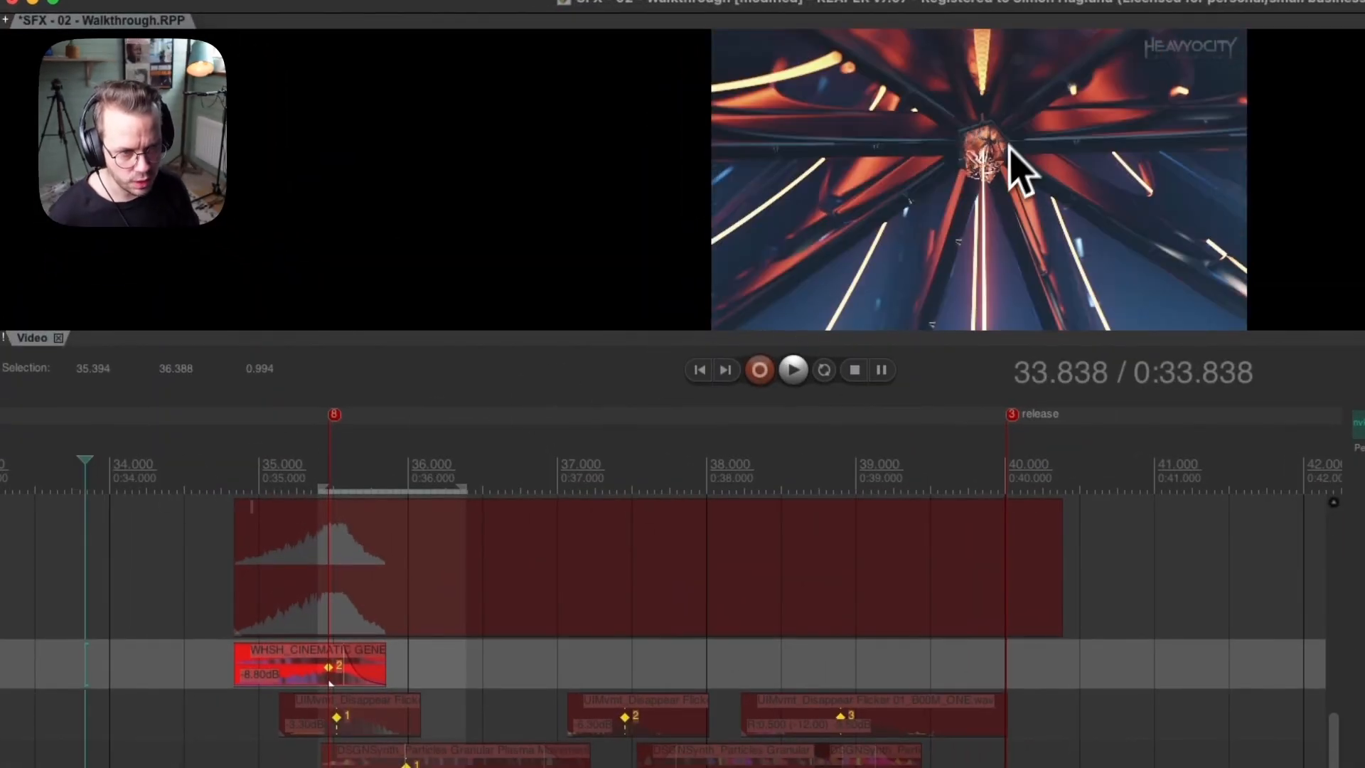
click(377, 459)
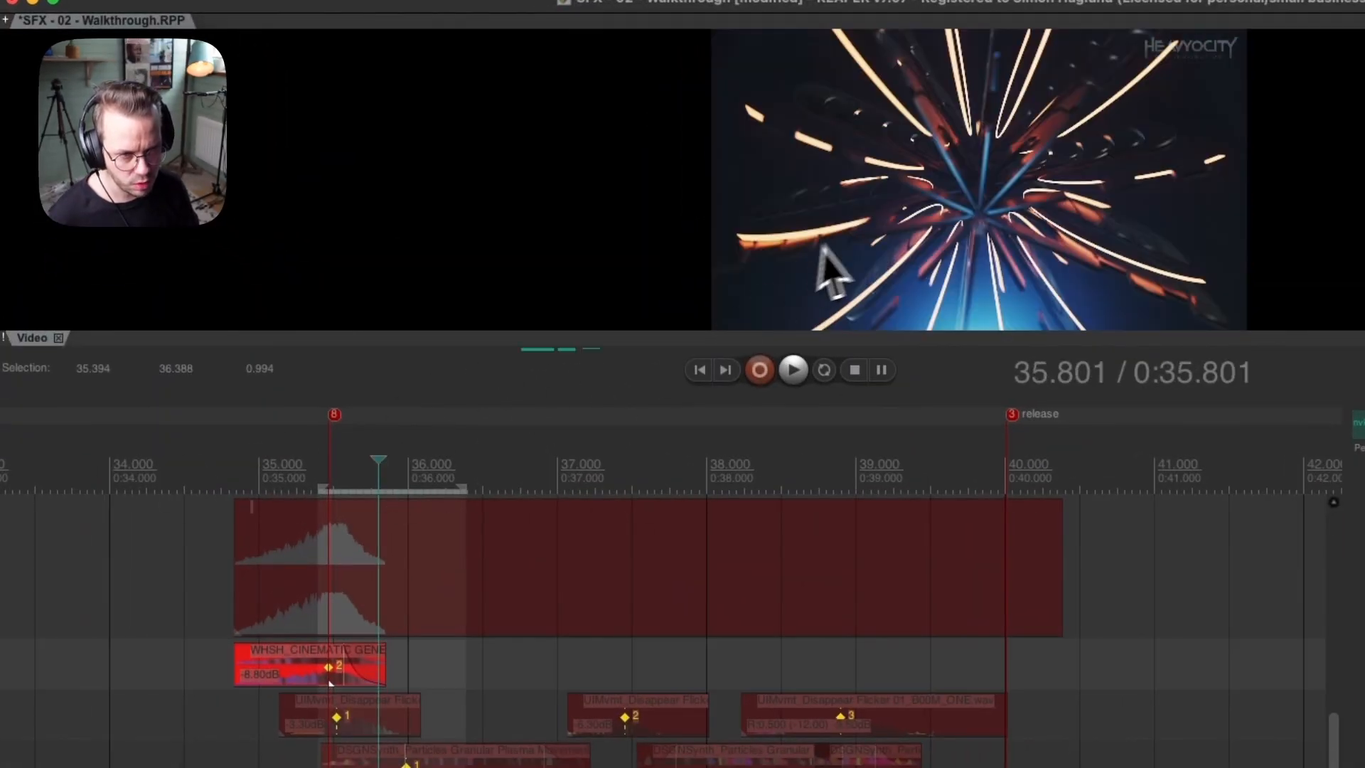
click(216, 672)
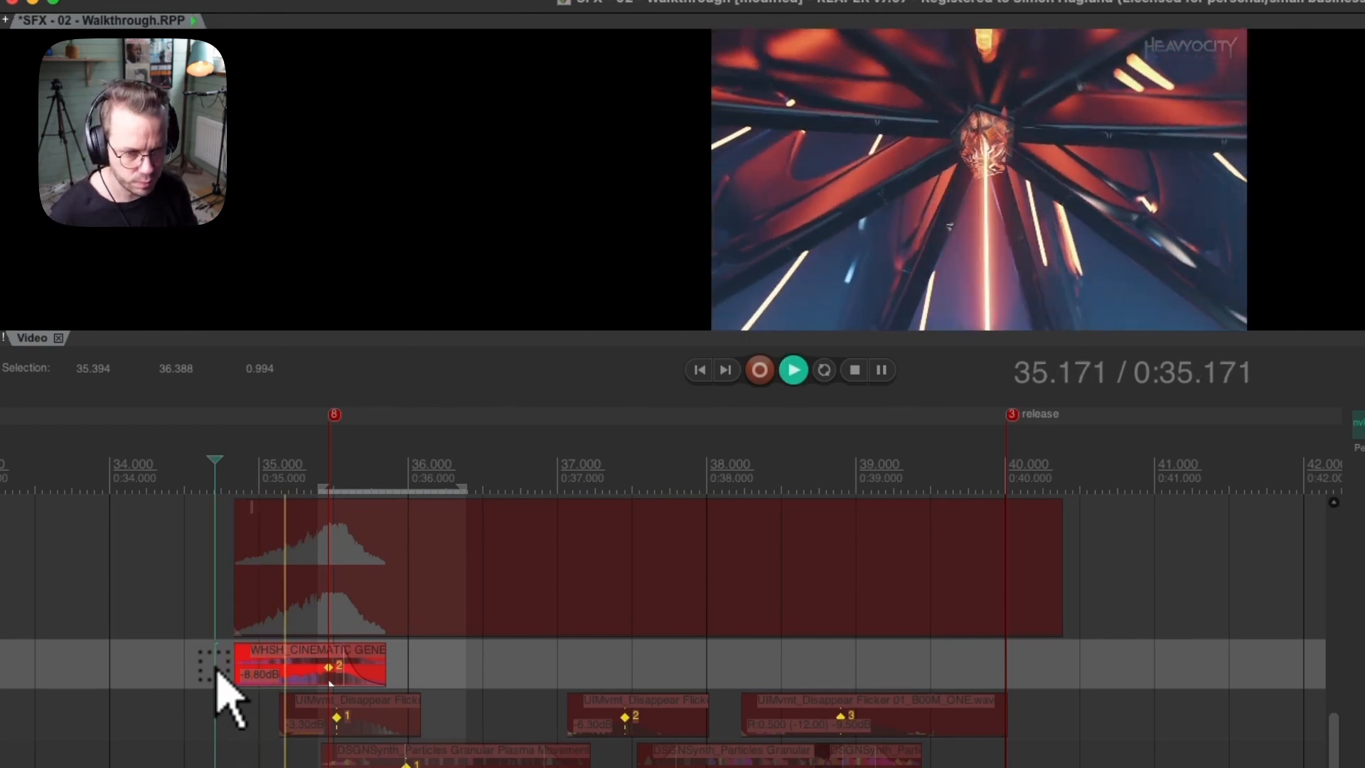
key(space)
Play only the UIMvmt_Disappear Flicker layer in solo from about 35.1 s.
click(272, 714)
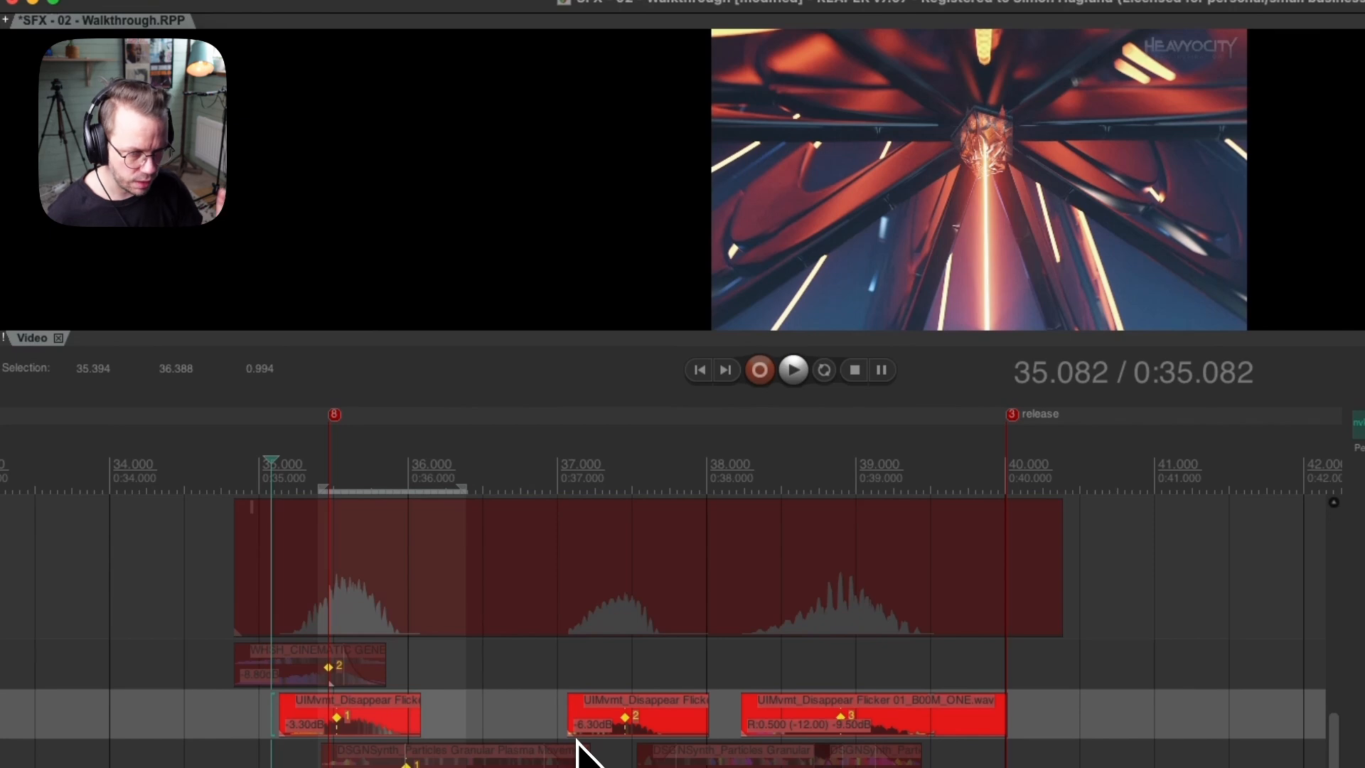
key(space)
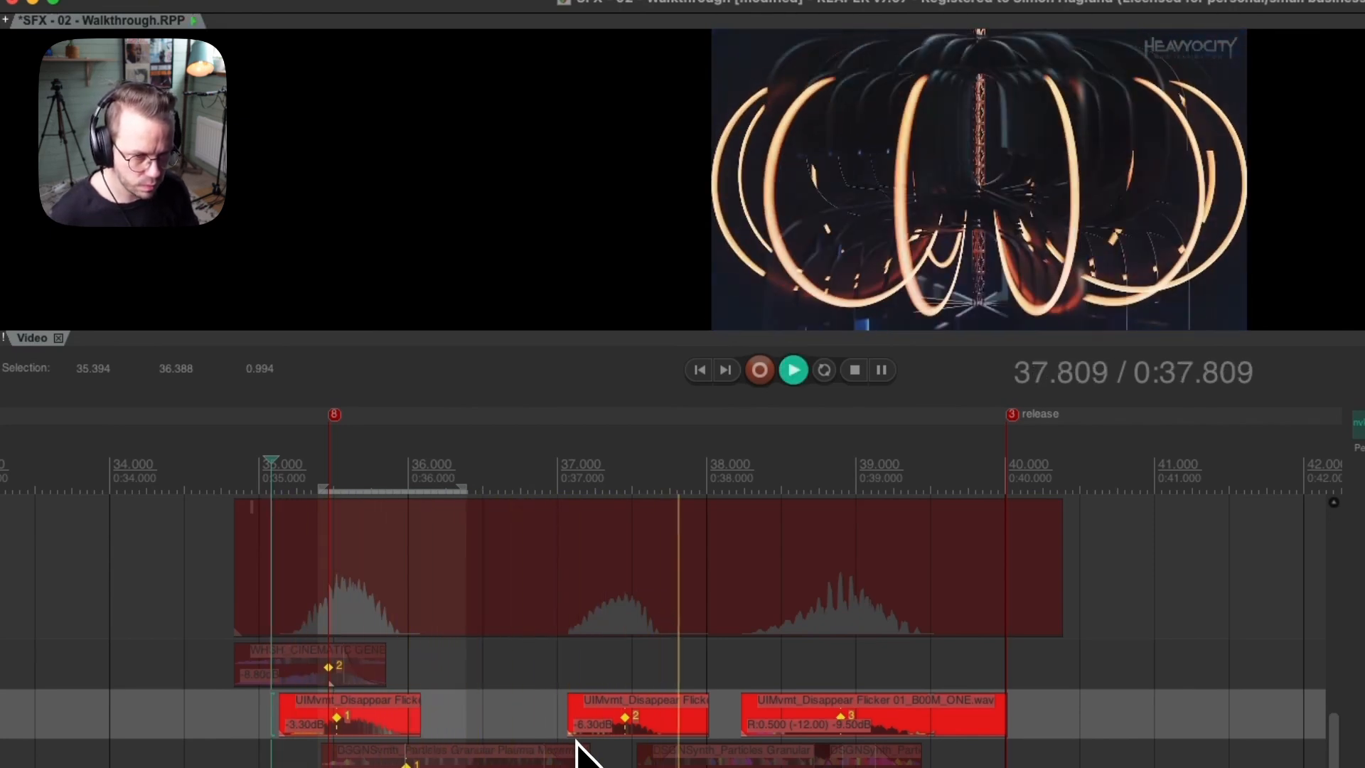
key(space)
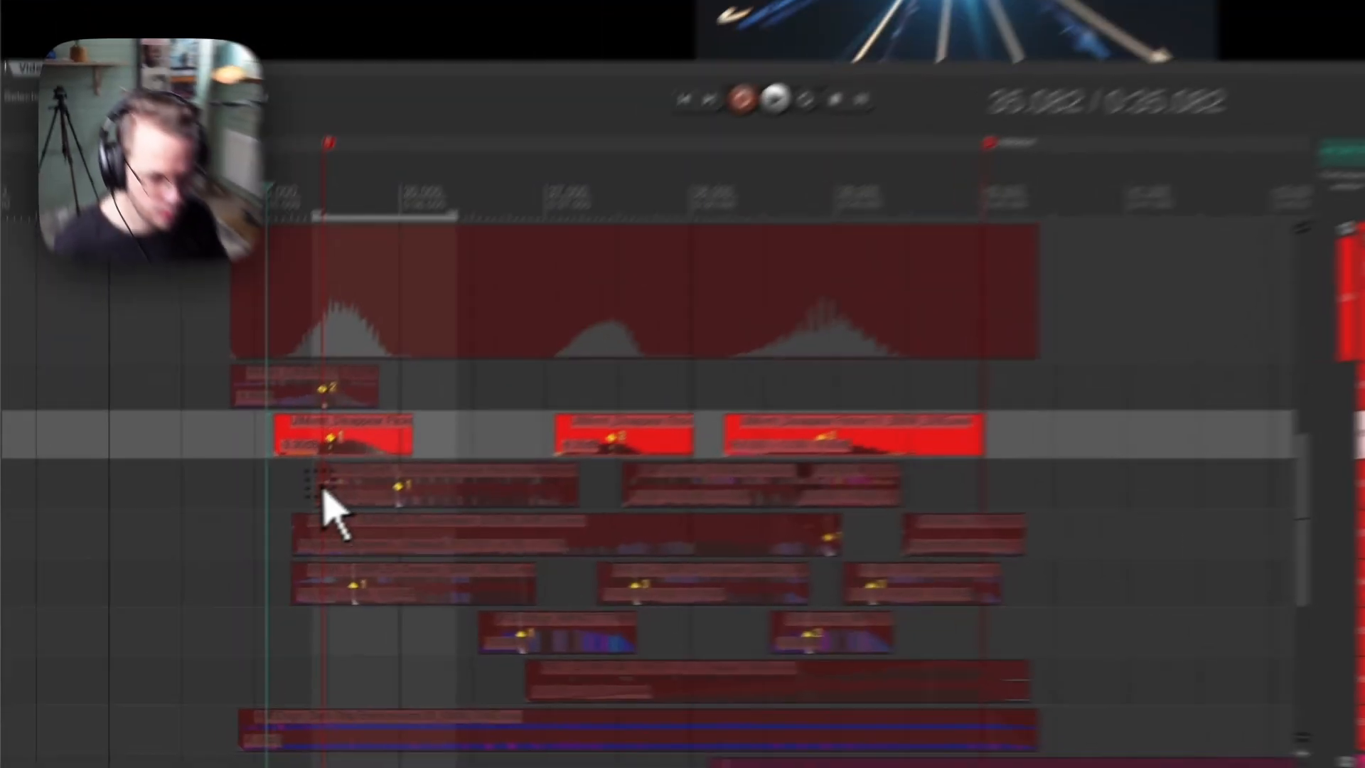
Play only the DSGNSynth_Particles Granular layer in solo from about 35.2 s.
click(298, 764)
key(space)
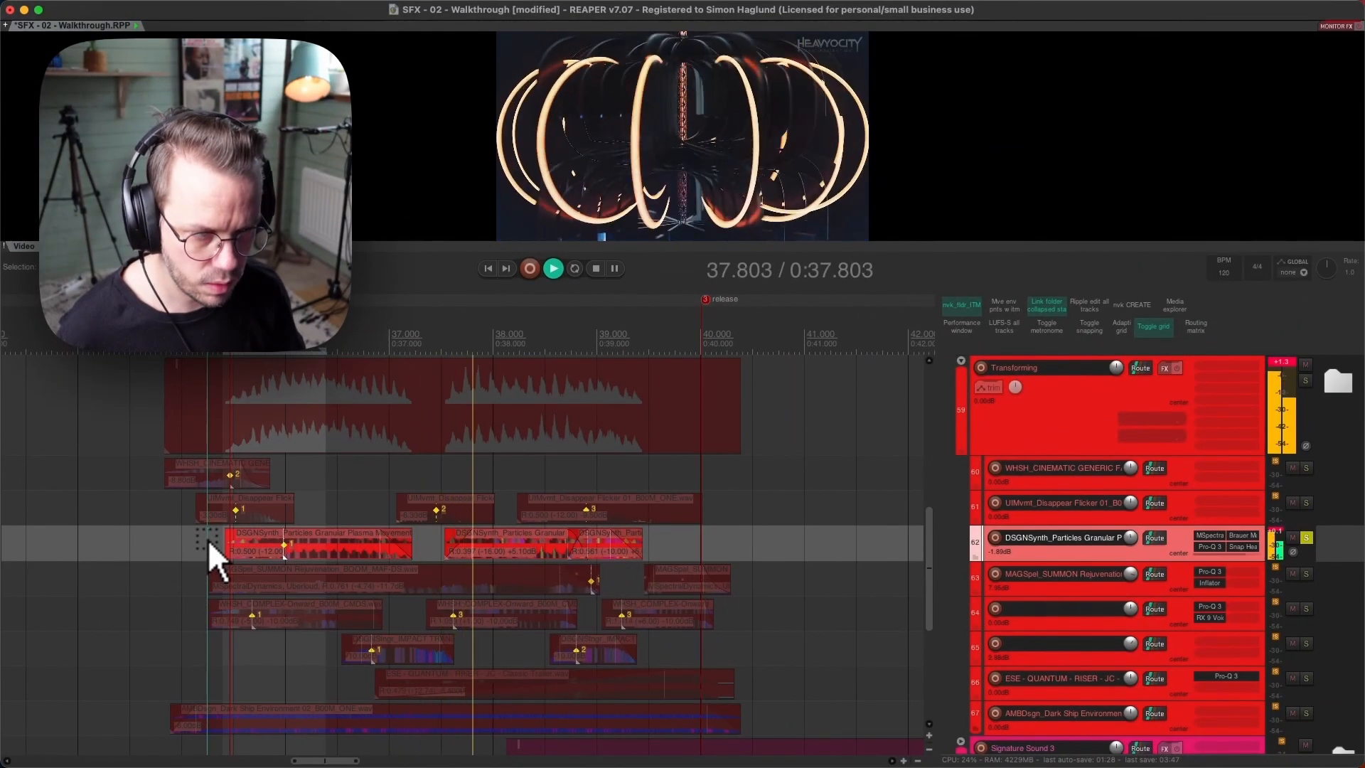
key(space)
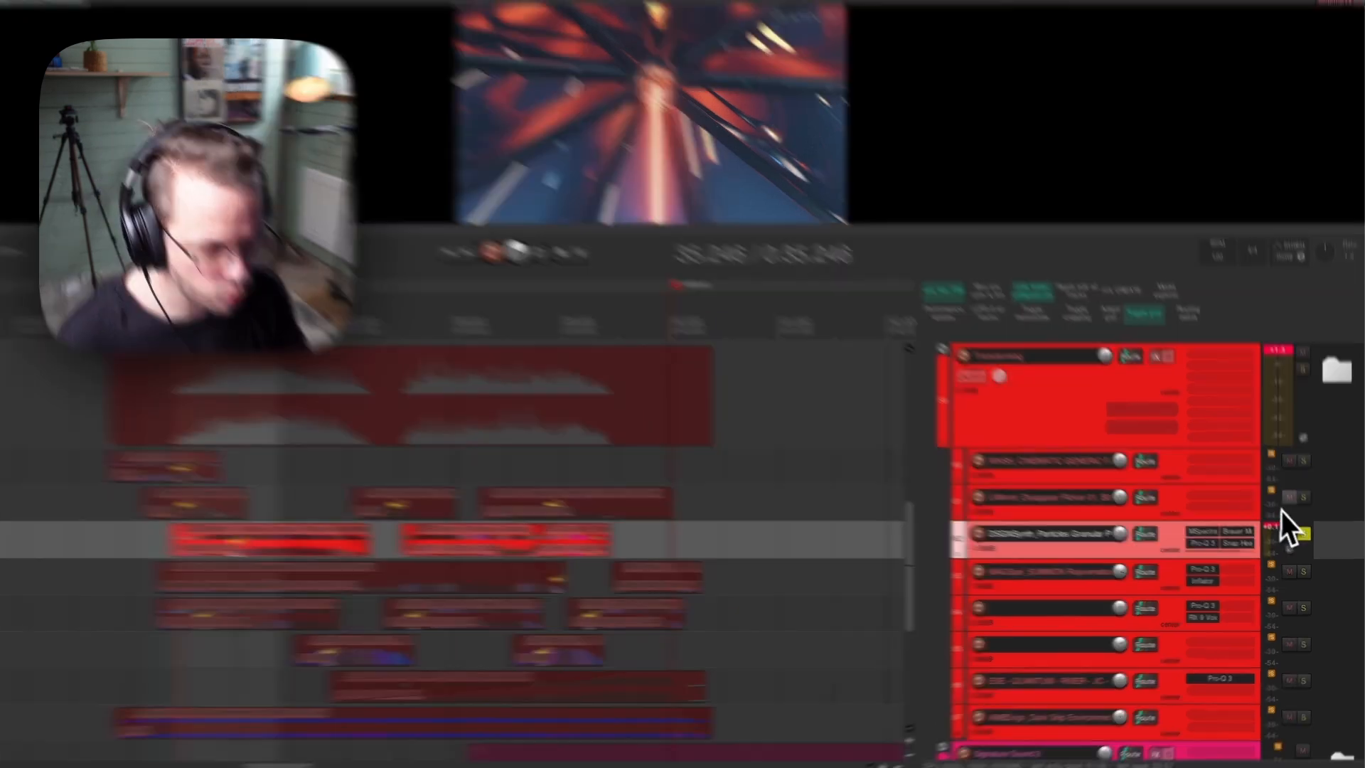
Add the UIMvmt_Disappear Flicker track to the solo and play it together with the DSGNSynth_Particles Granular layer from about 35.1 s.
click(1306, 503)
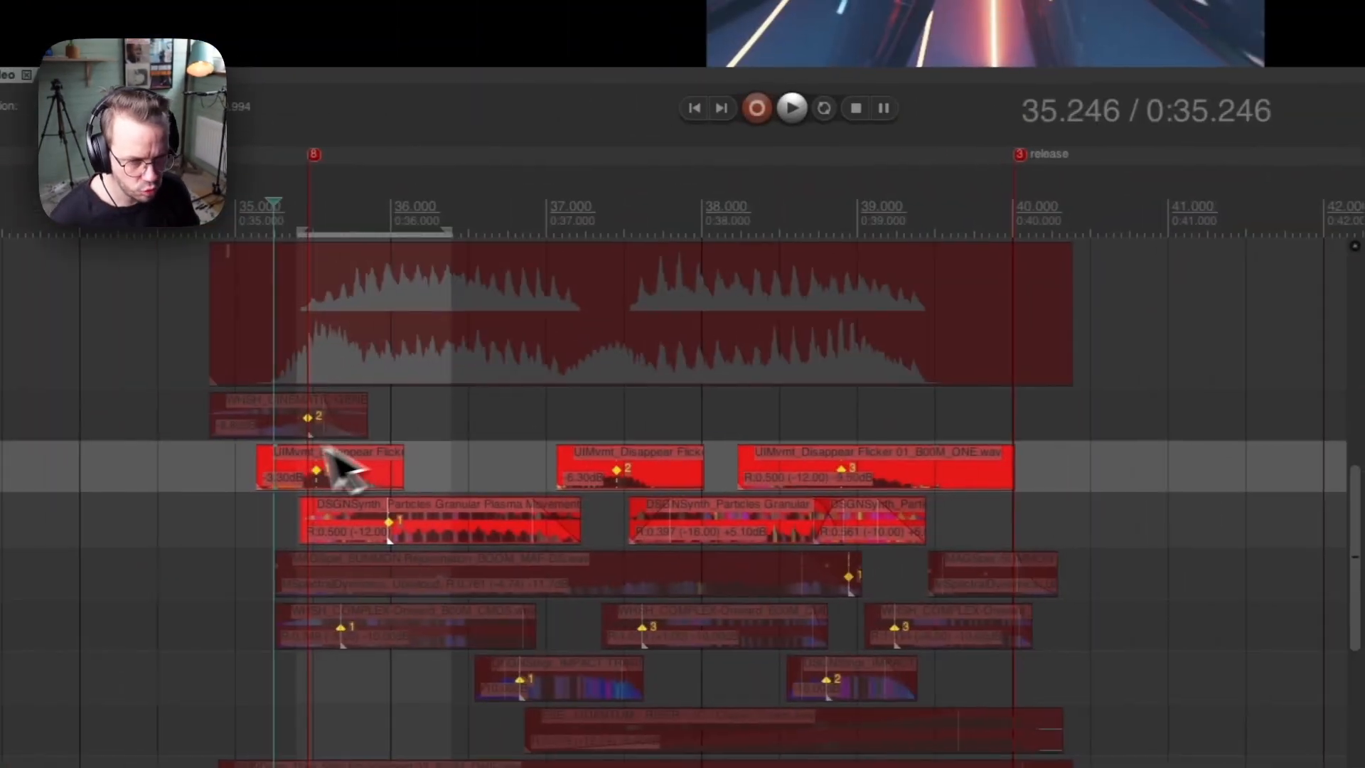
click(251, 462)
key(space)
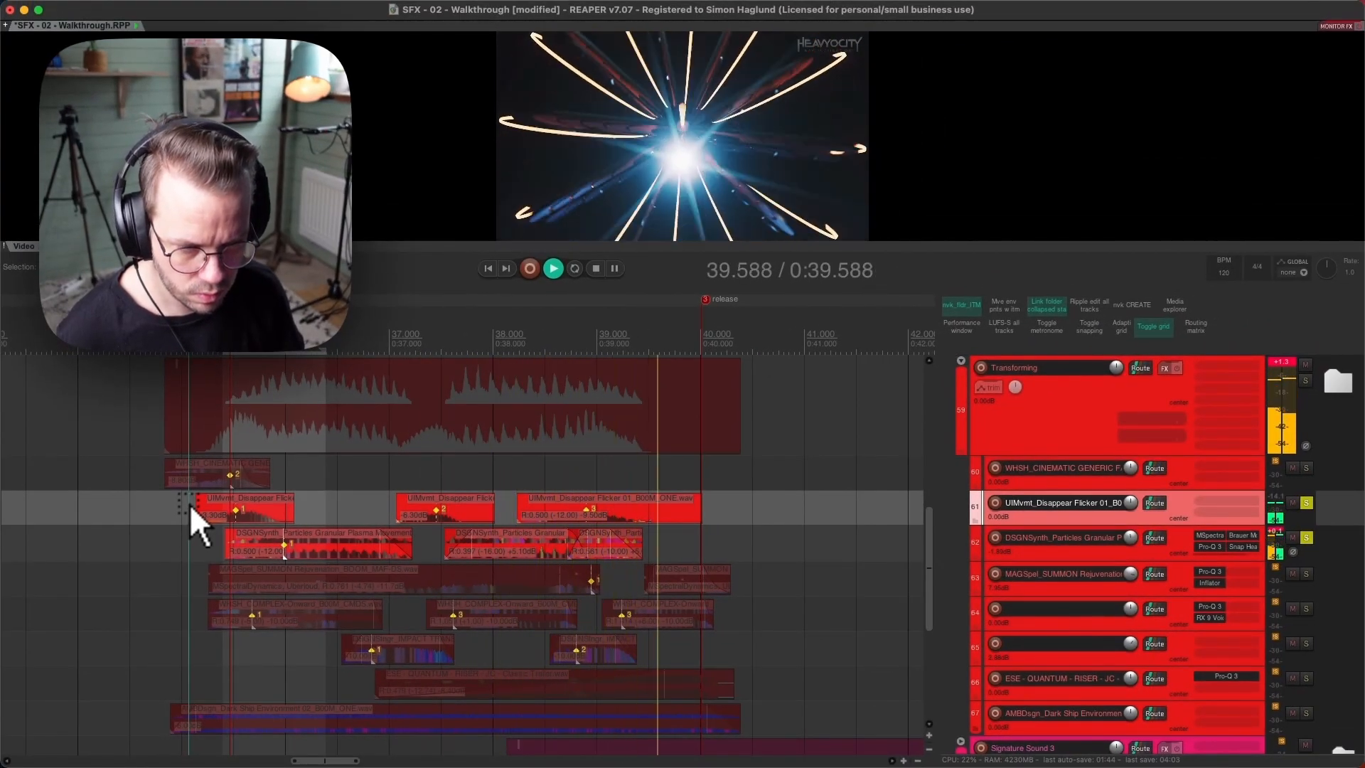
key(space)
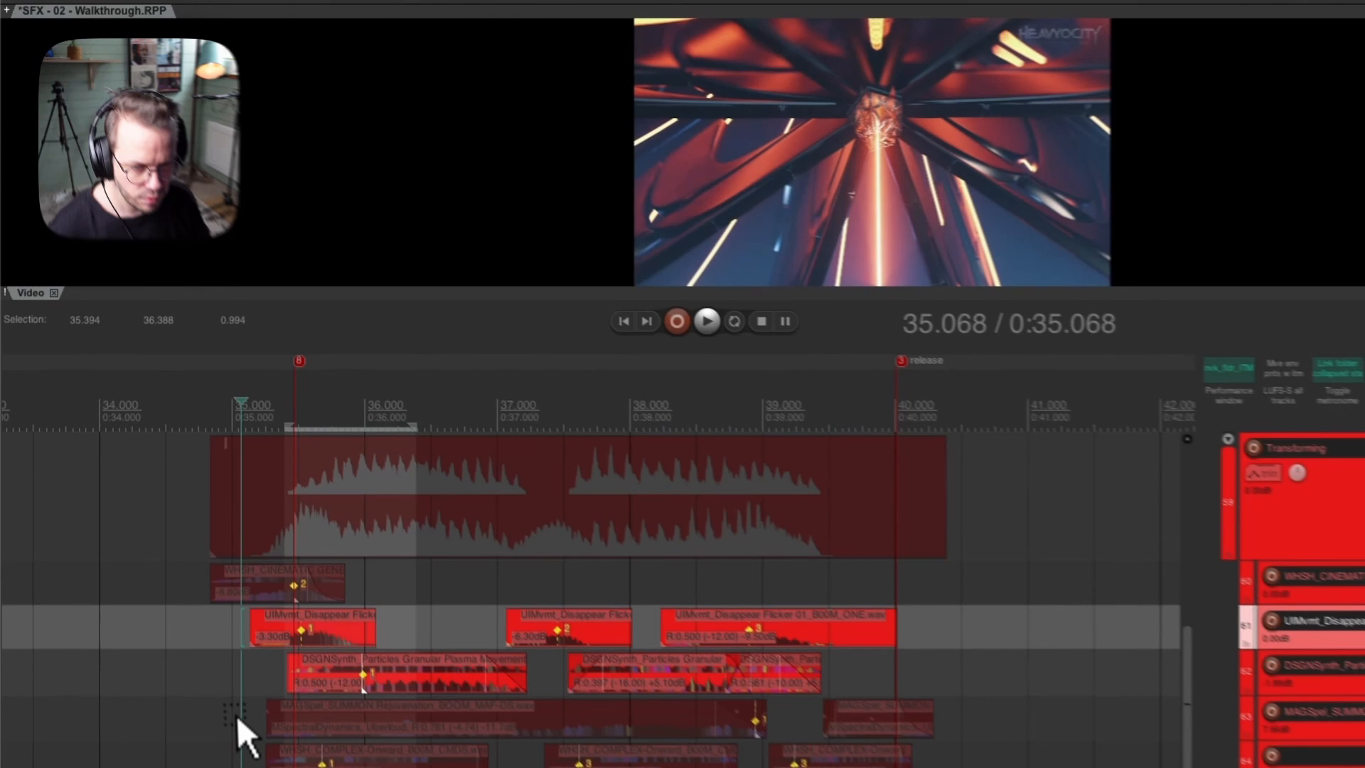
Play only the MAGSpel_SUMMON Rejuvenation layer in solo from about 35.1 s and inspect its Pro-Q 3 equalizer curve.
click(193, 579)
key(space)
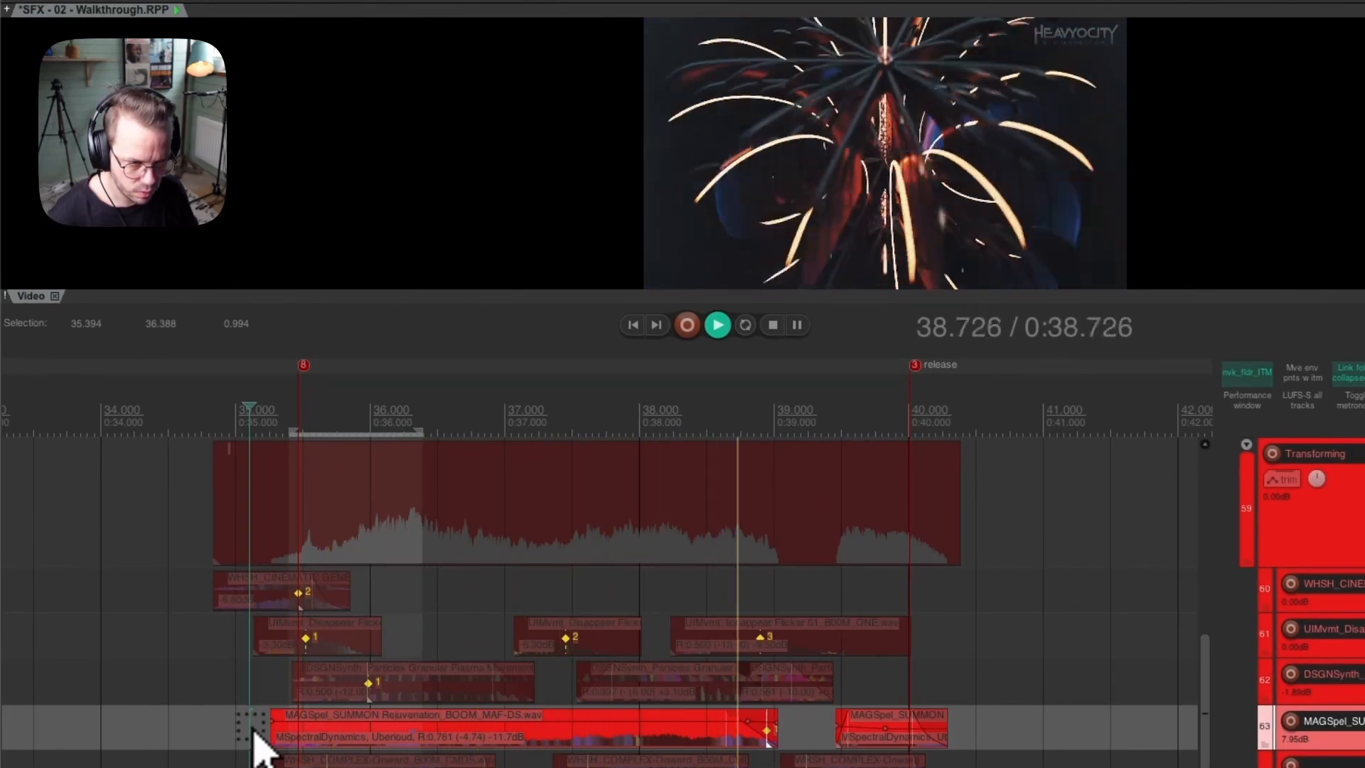
key(space)
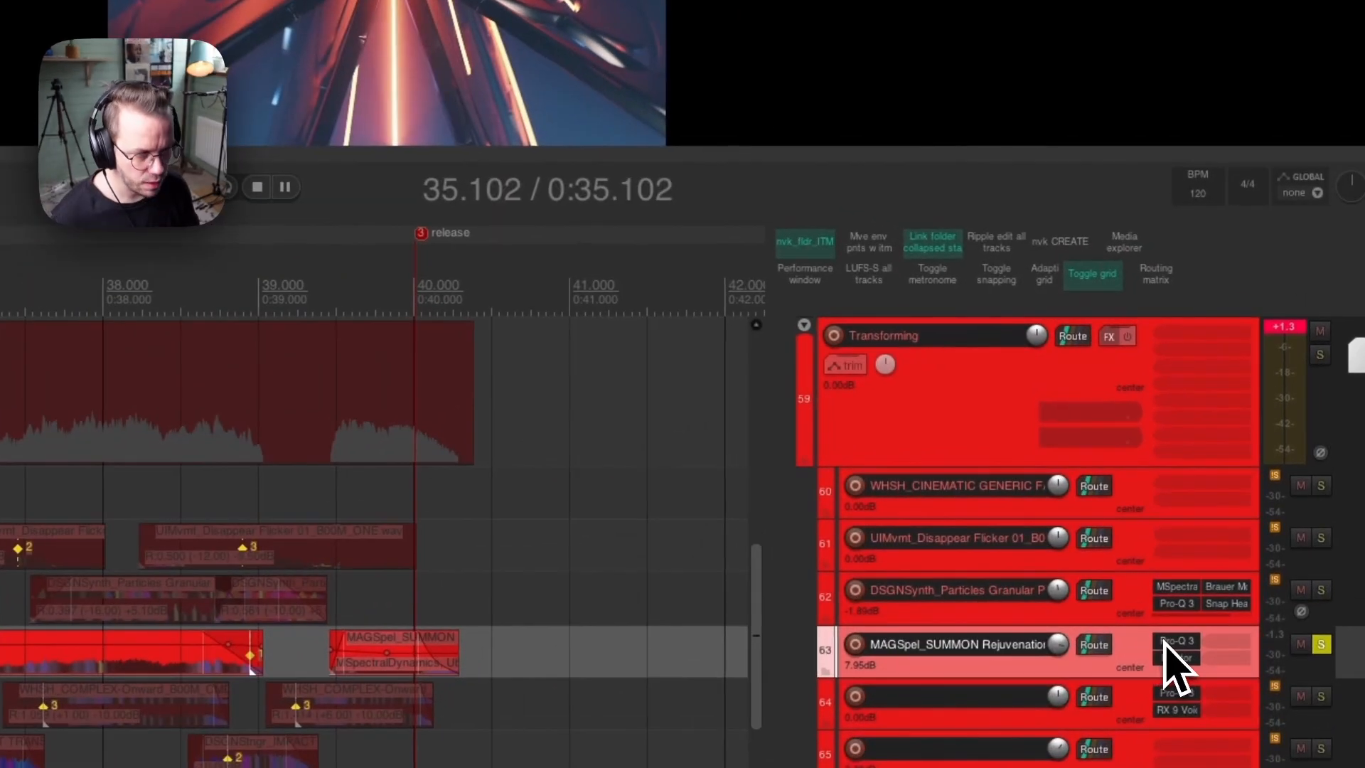
click(1166, 640)
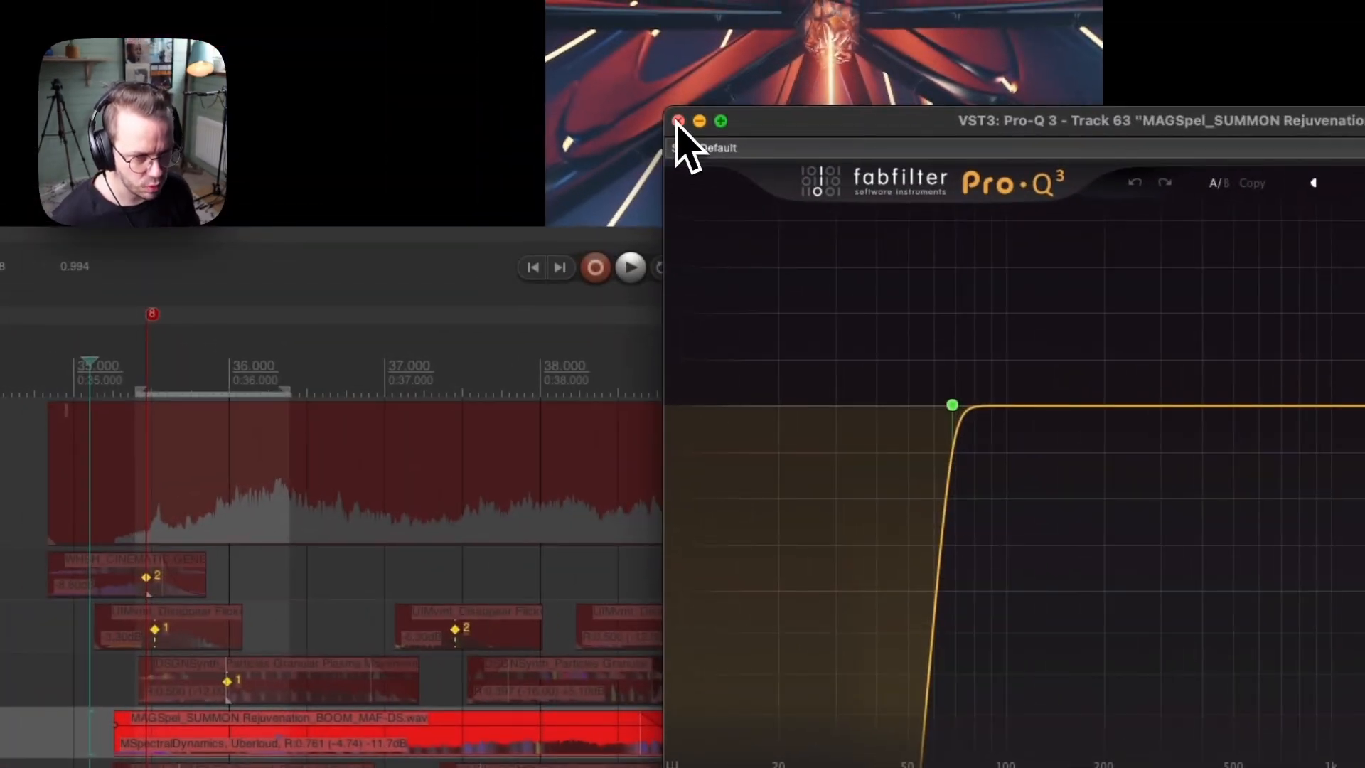
click(678, 121)
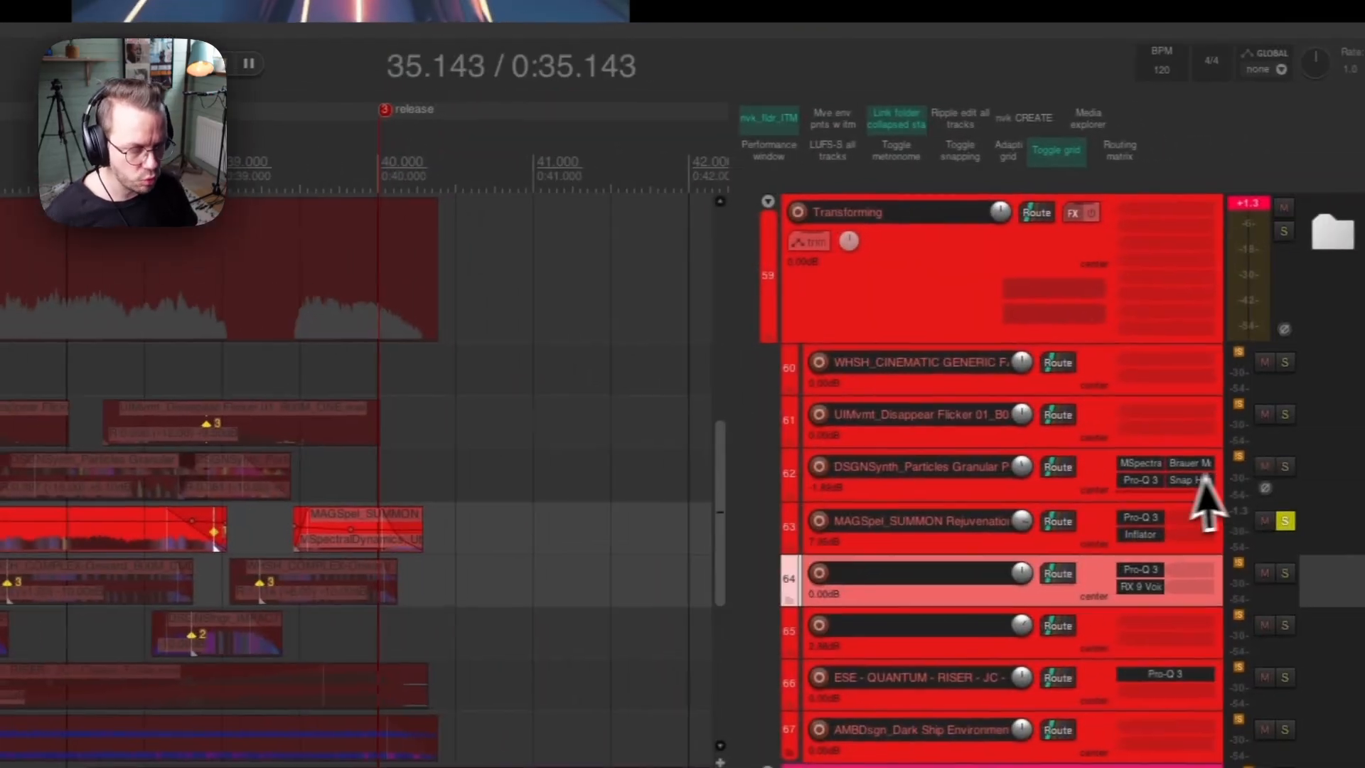
Add tracks 61 and 62 to the solo and play them together with the MAGSpel_SUMMON layer from about 35.1 s.
drag(1273, 470, 1278, 425)
key(space)
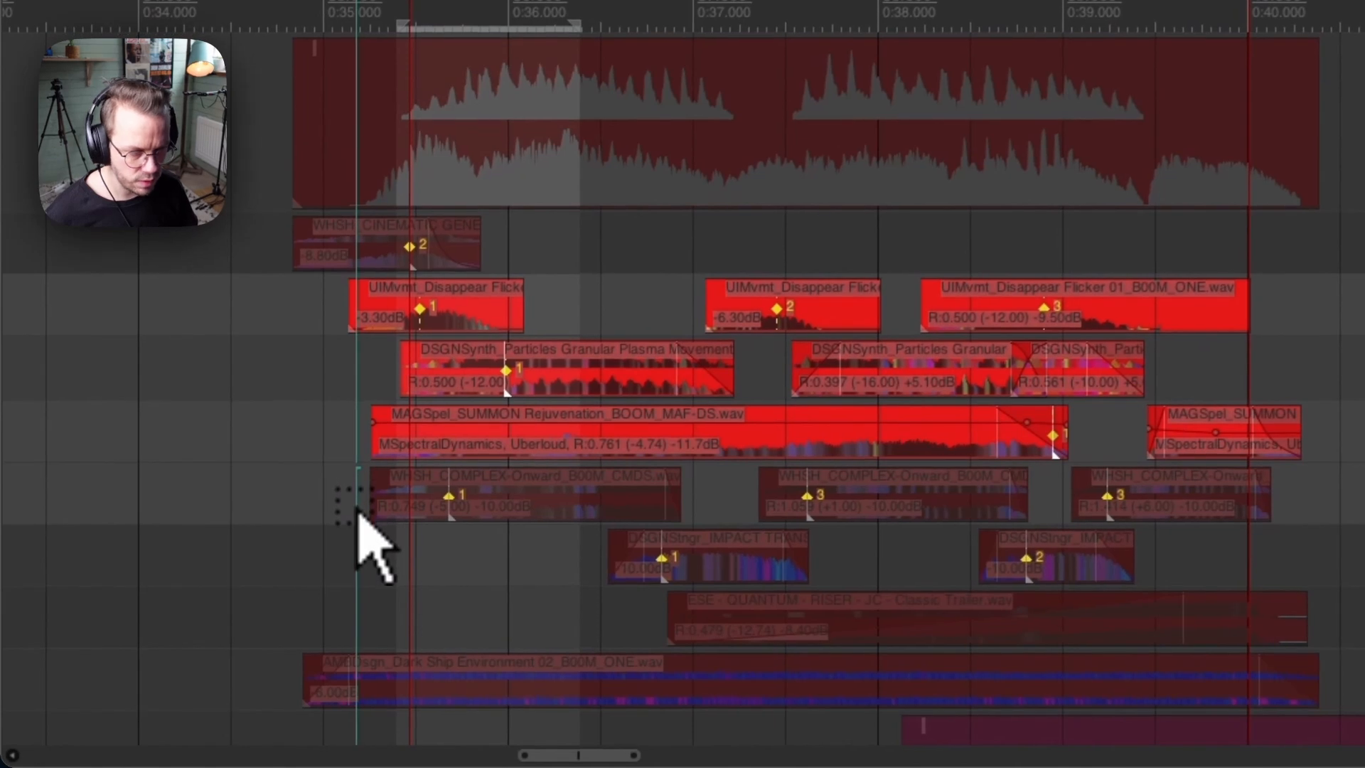
Play only the WHSH_COMPLEX-Onward layer on track 64 in solo from just before its first item.
click(203, 620)
key(space)
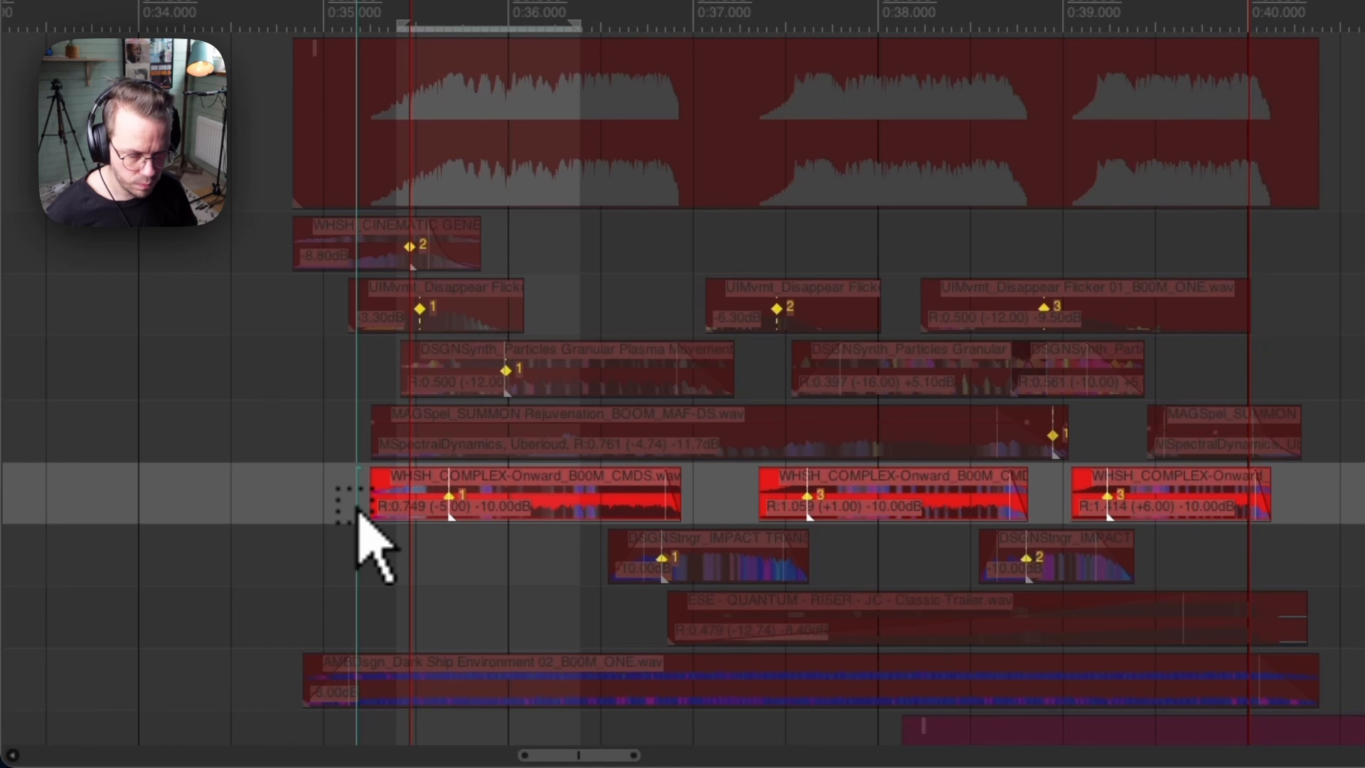
key(space)
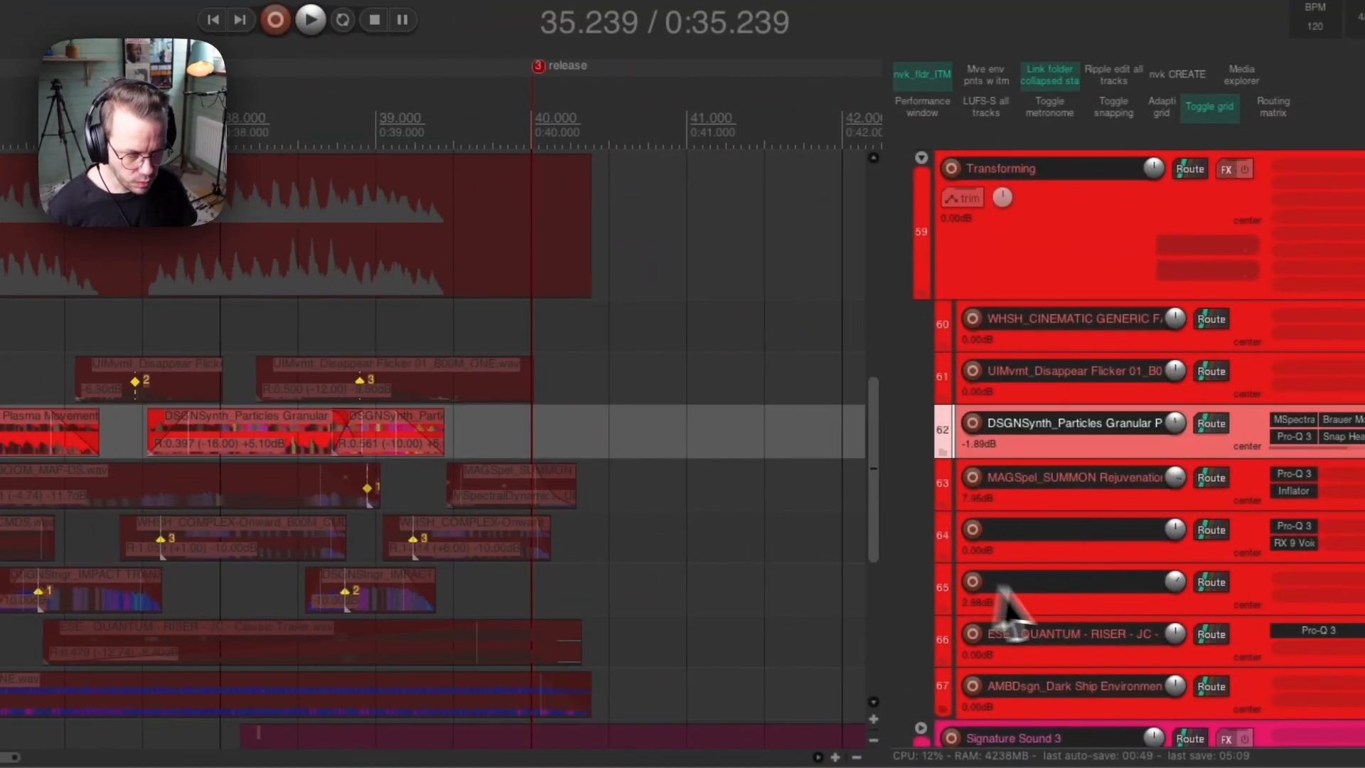
Move the WHSH_COMPLEX-Onward track up to sit directly above the MAGSpel_SUMMON Rejuvenation track.
click(1108, 604)
click(1092, 554)
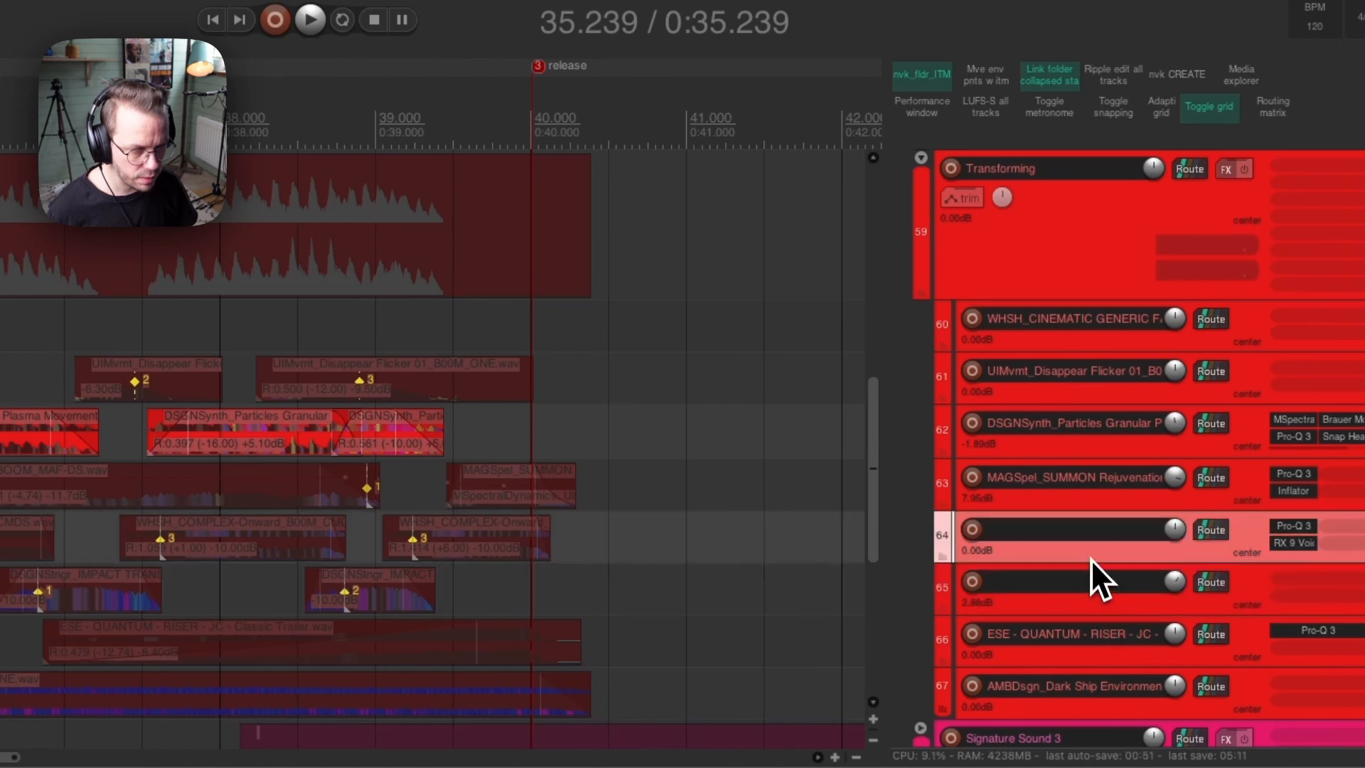
drag(1099, 507, 1109, 460)
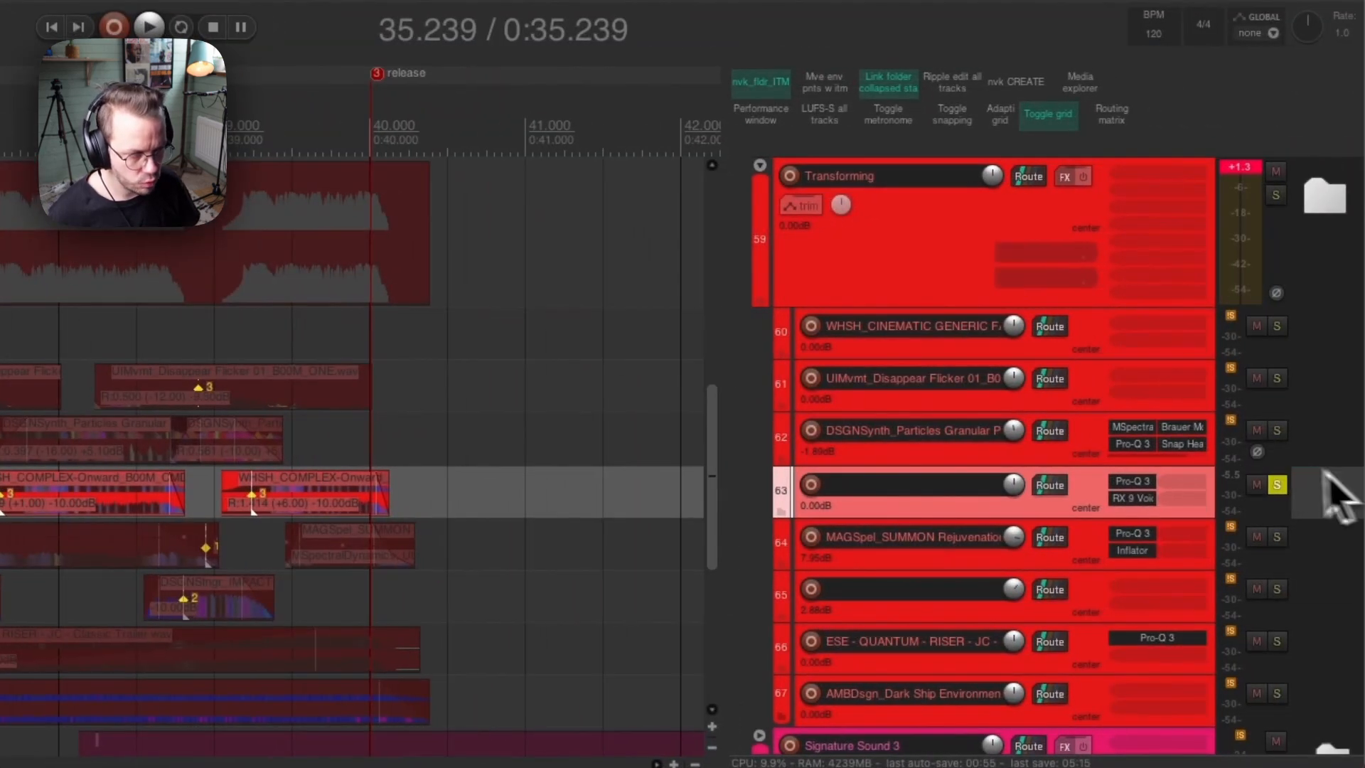
Solo the DSGNSynth_Particles Granular track along with the WHSH_COMPLEX-Onward track and play both from just before marker 8.
click(1277, 441)
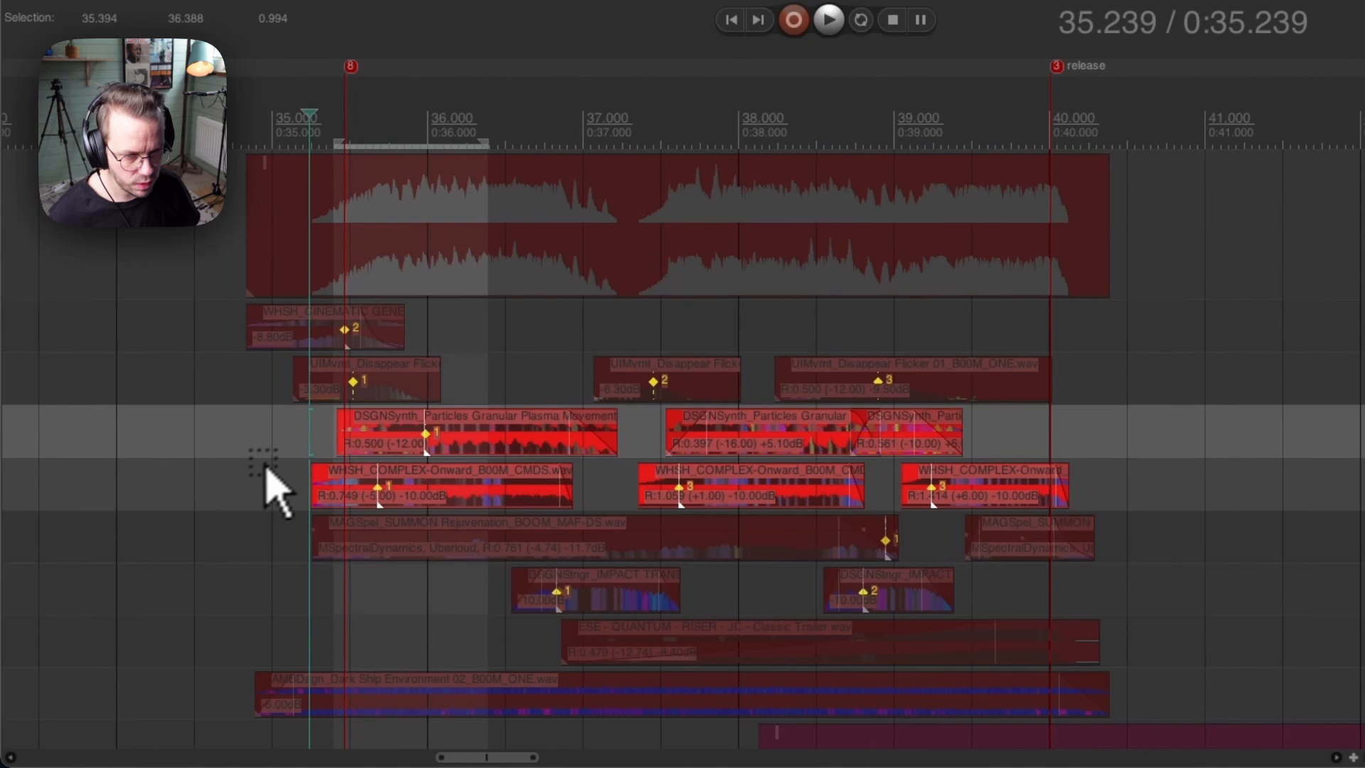
click(296, 457)
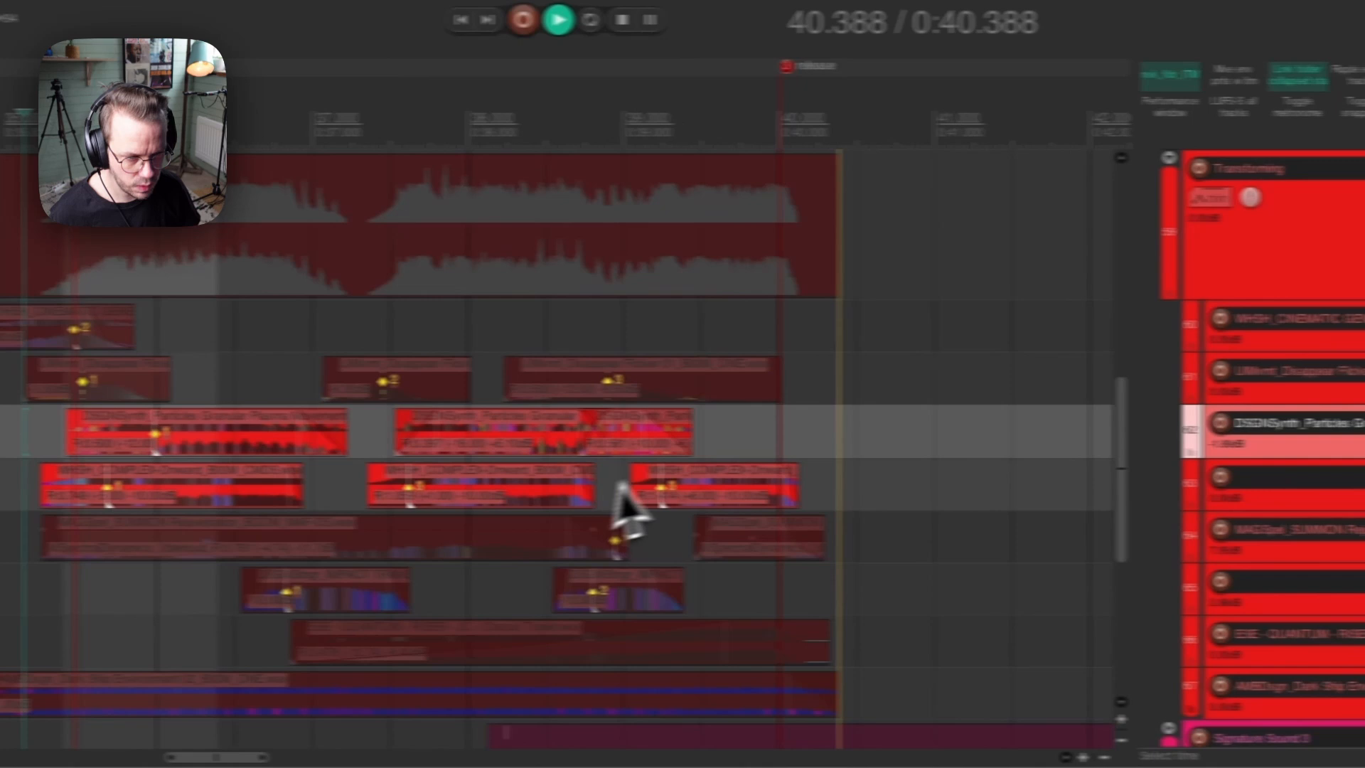
key(space)
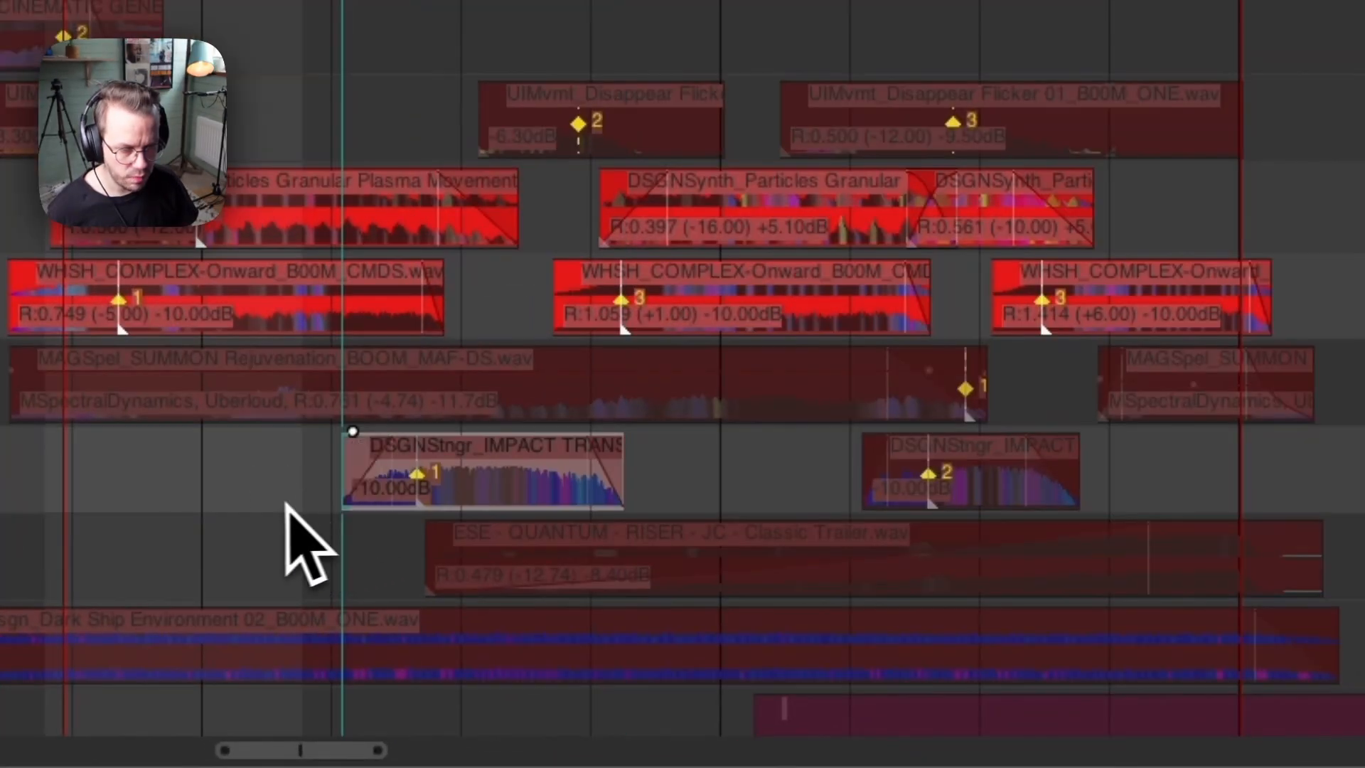
Play only the DSGNStngr_IMPACT TRANS layer in solo from about 36.3 s.
double_click(276, 498)
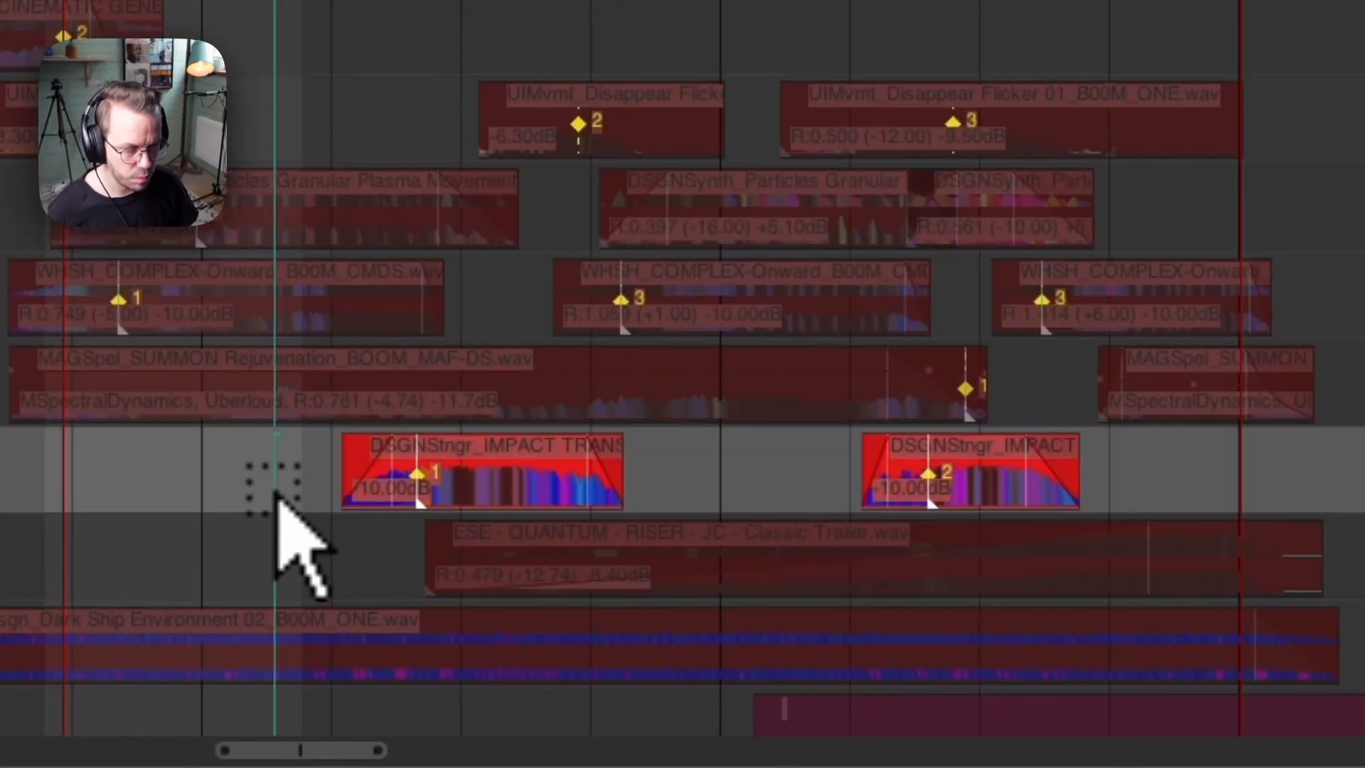
key(space)
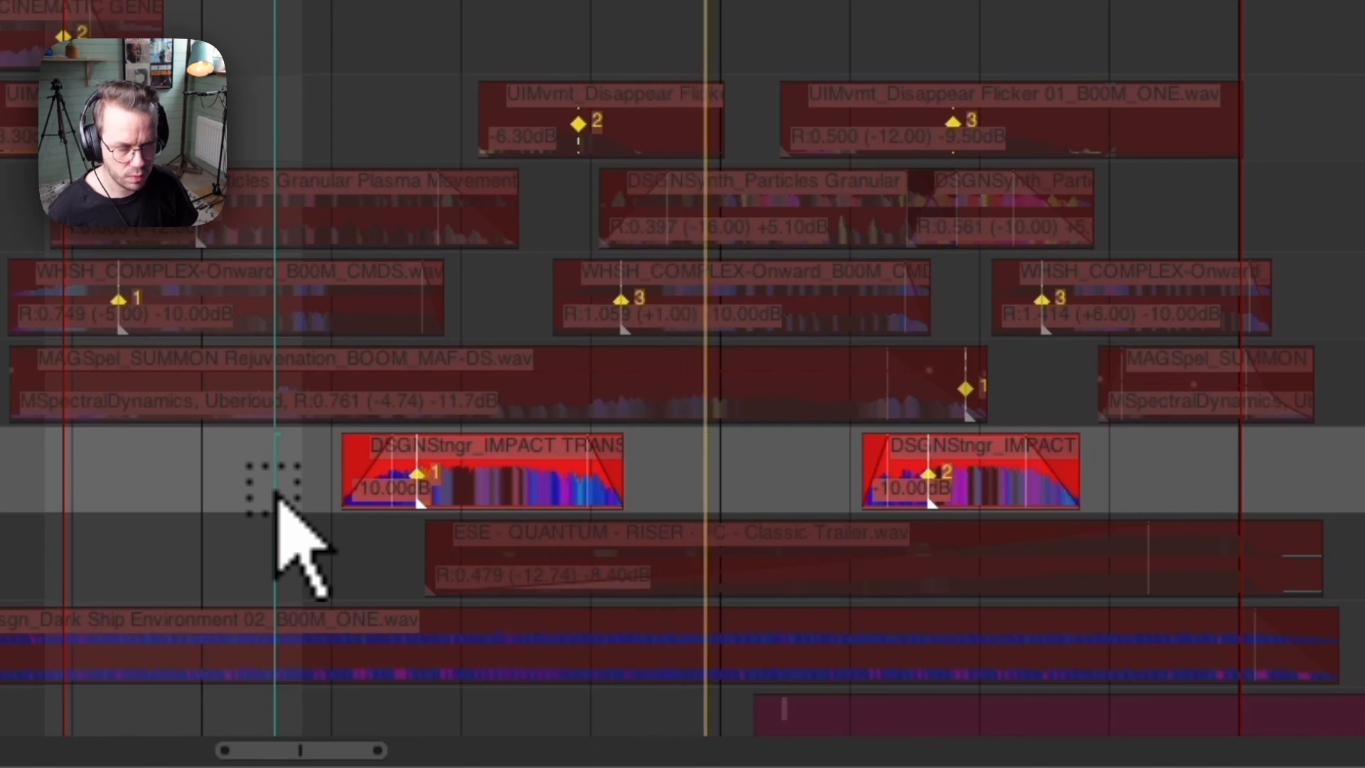
key(space)
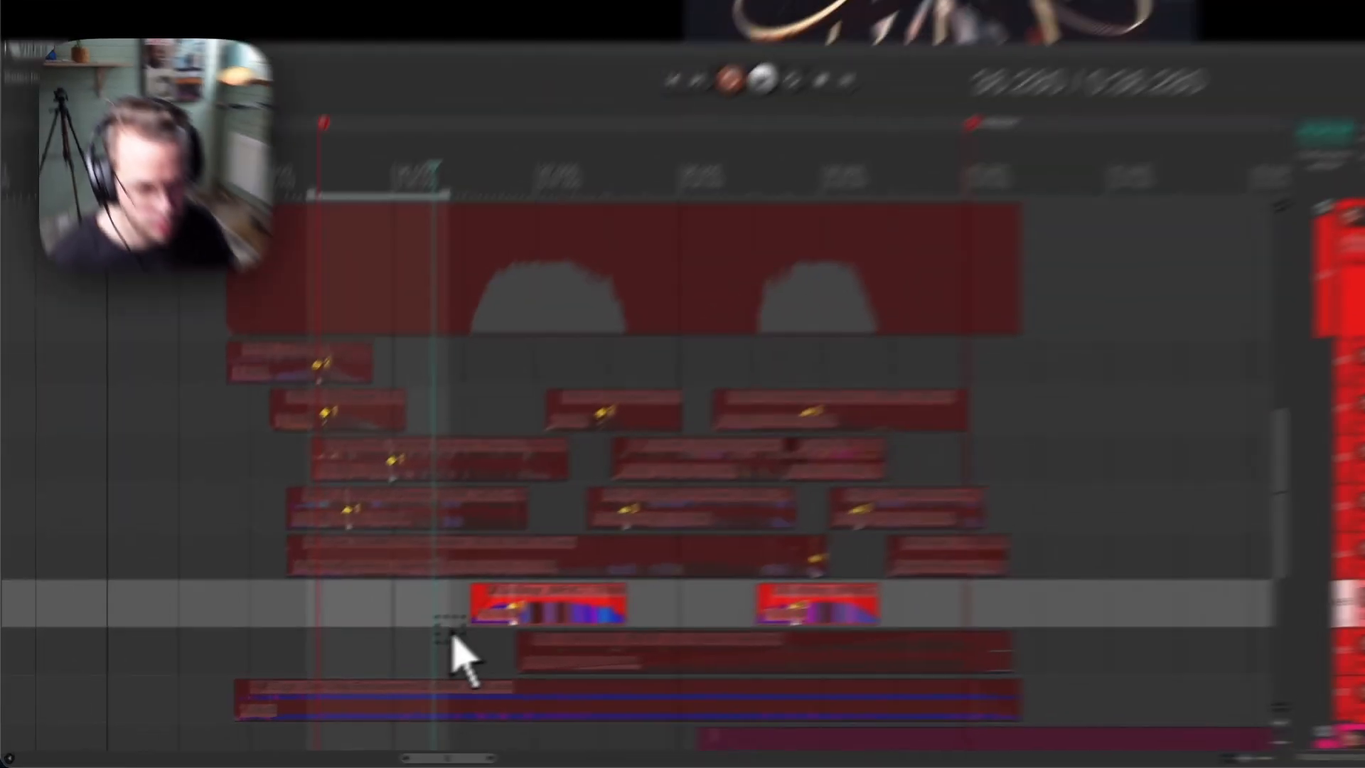
Solo only the ESE - QUANTUM - RISER layer from about 36.65 s and place the edit cursor just before the release marker.
click(354, 684)
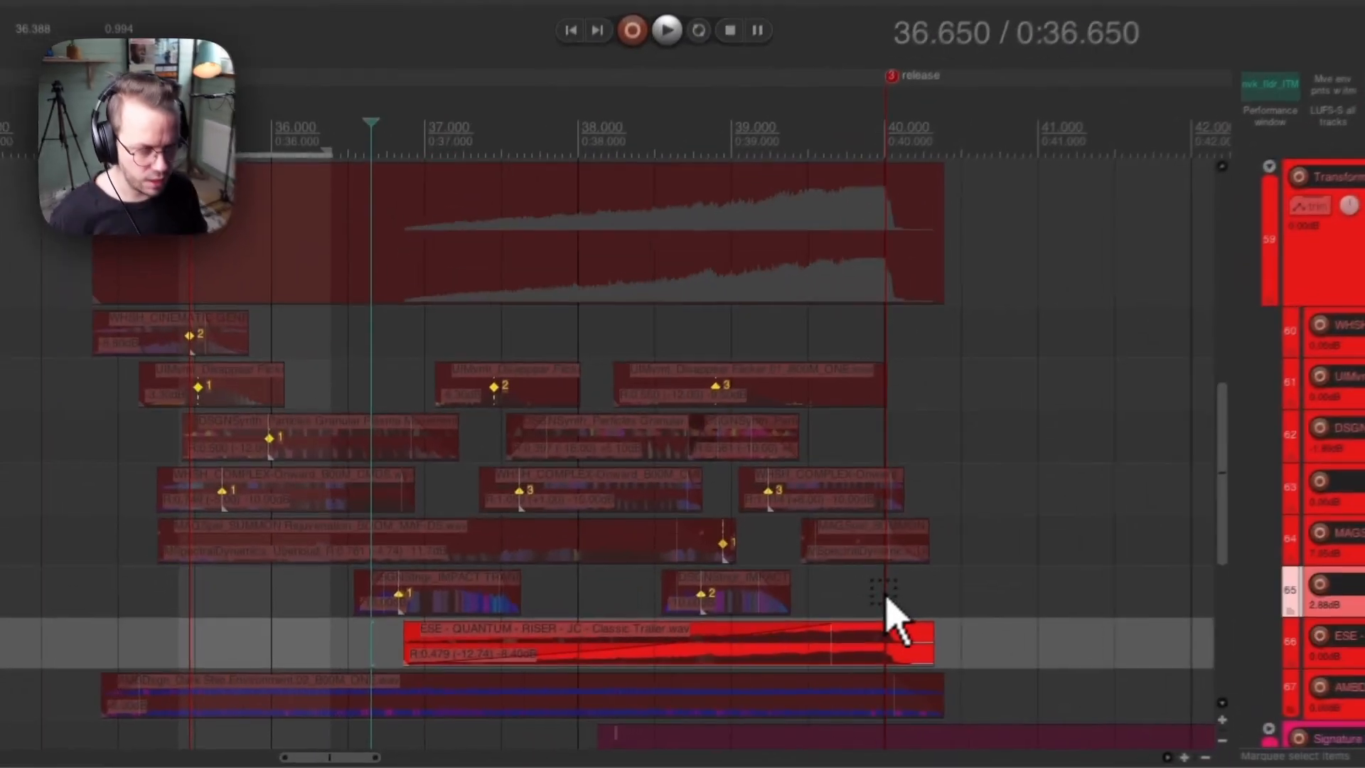
click(701, 658)
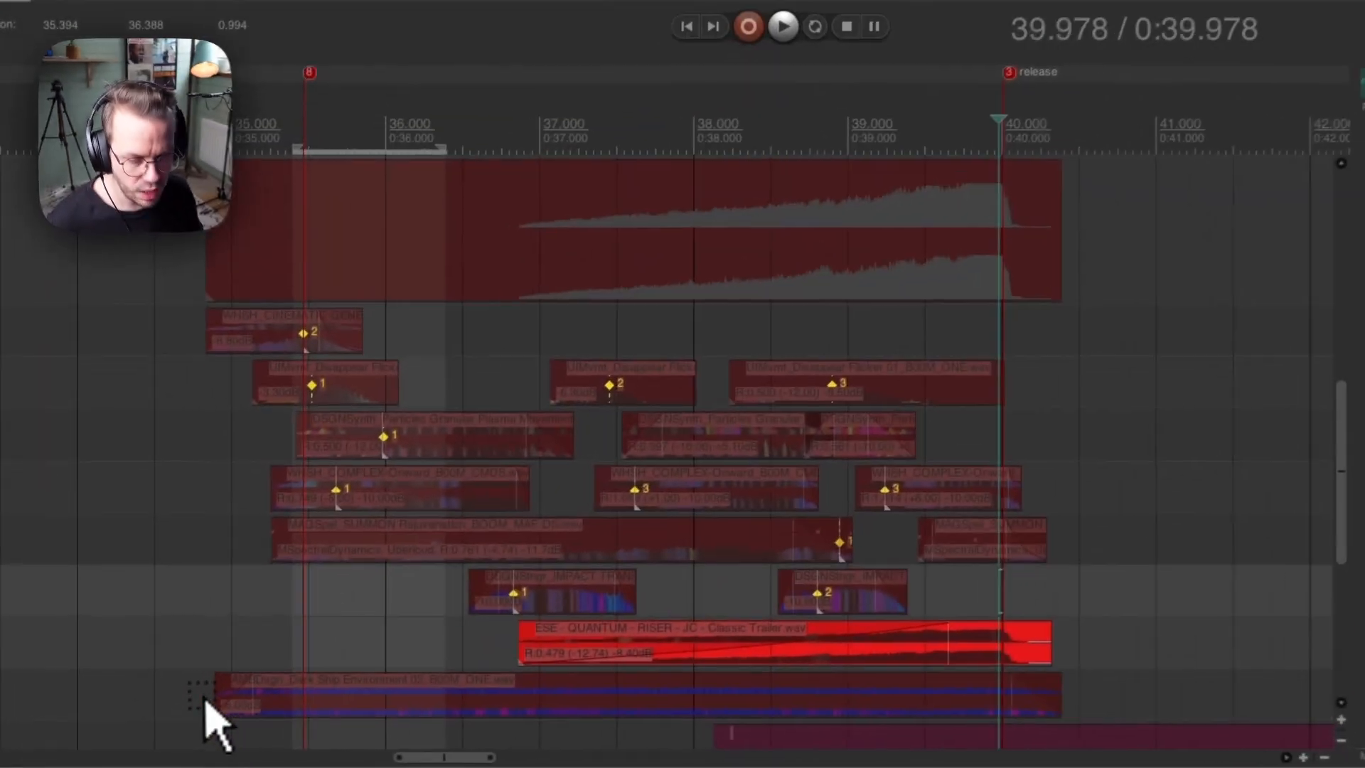
Solo the AMBDsgn_Dark Ship Environment track together with the ESE - QUANTUM - RISER track and play both from about 34.79 s.
click(162, 723)
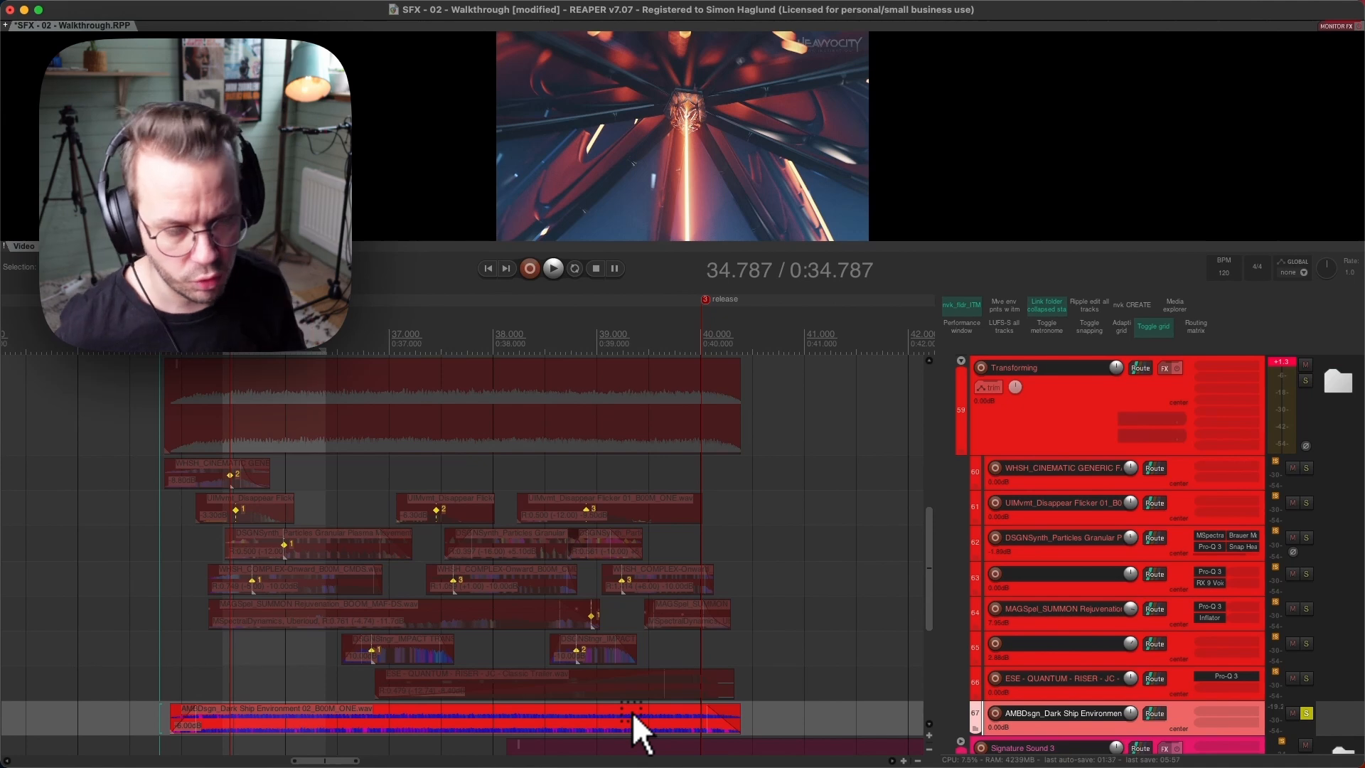
click(1307, 680)
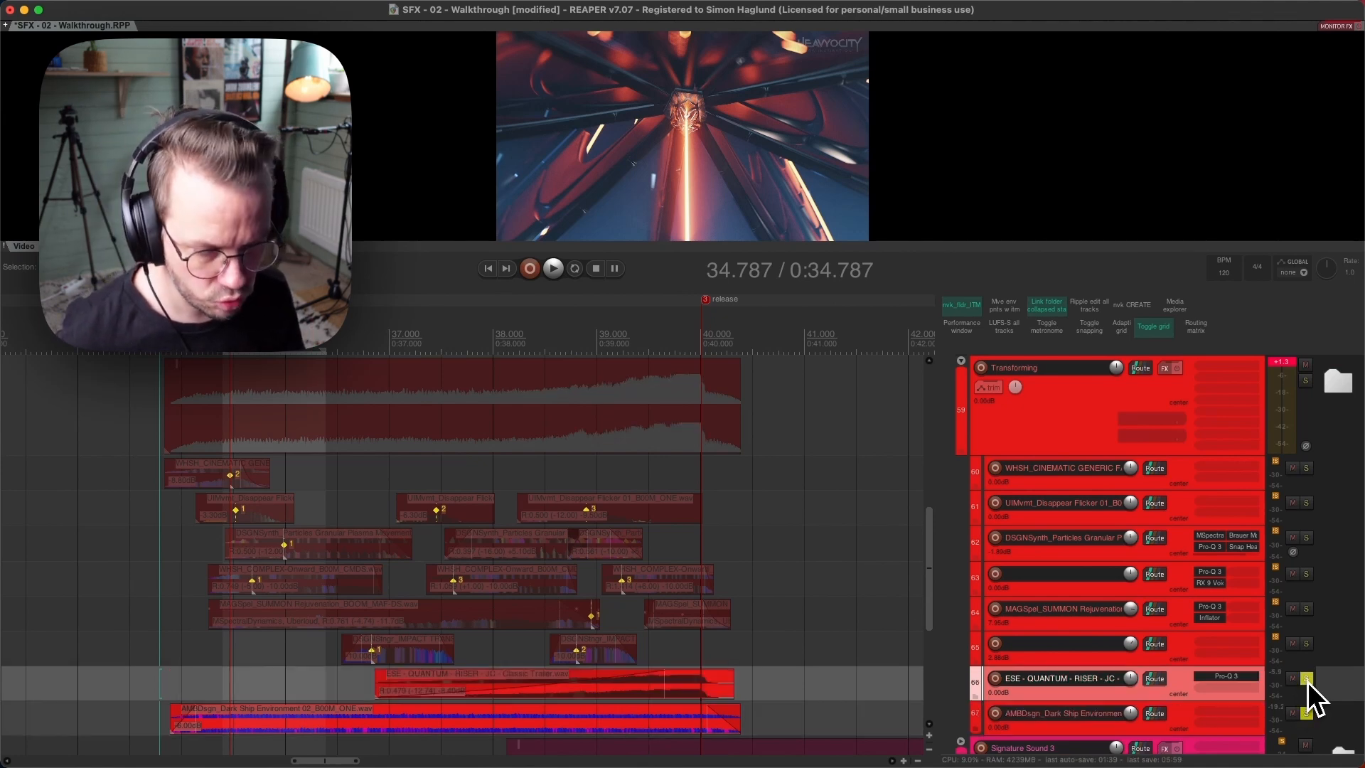
key(space)
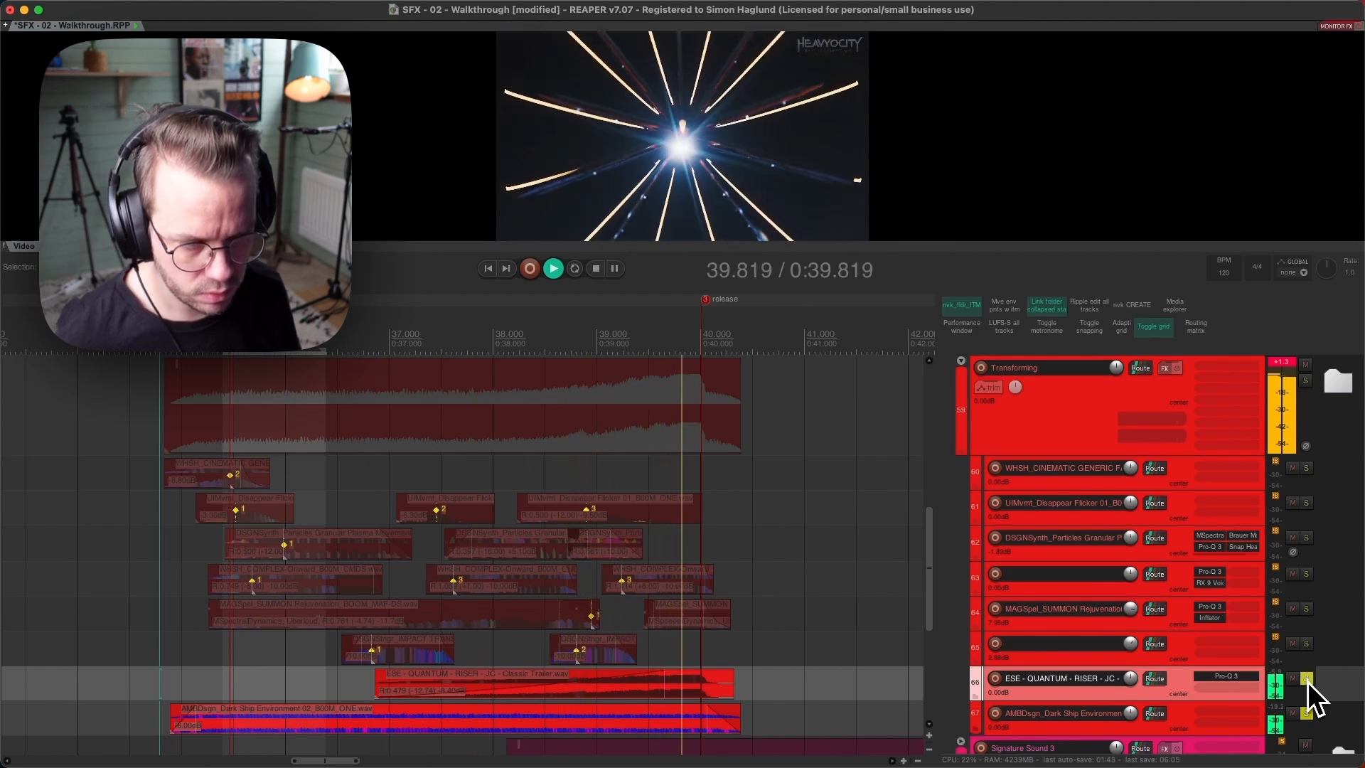
key(space)
Play the whole Transforming folder in solo from about 34.77 s until just past the release marker.
click(157, 401)
key(F6)
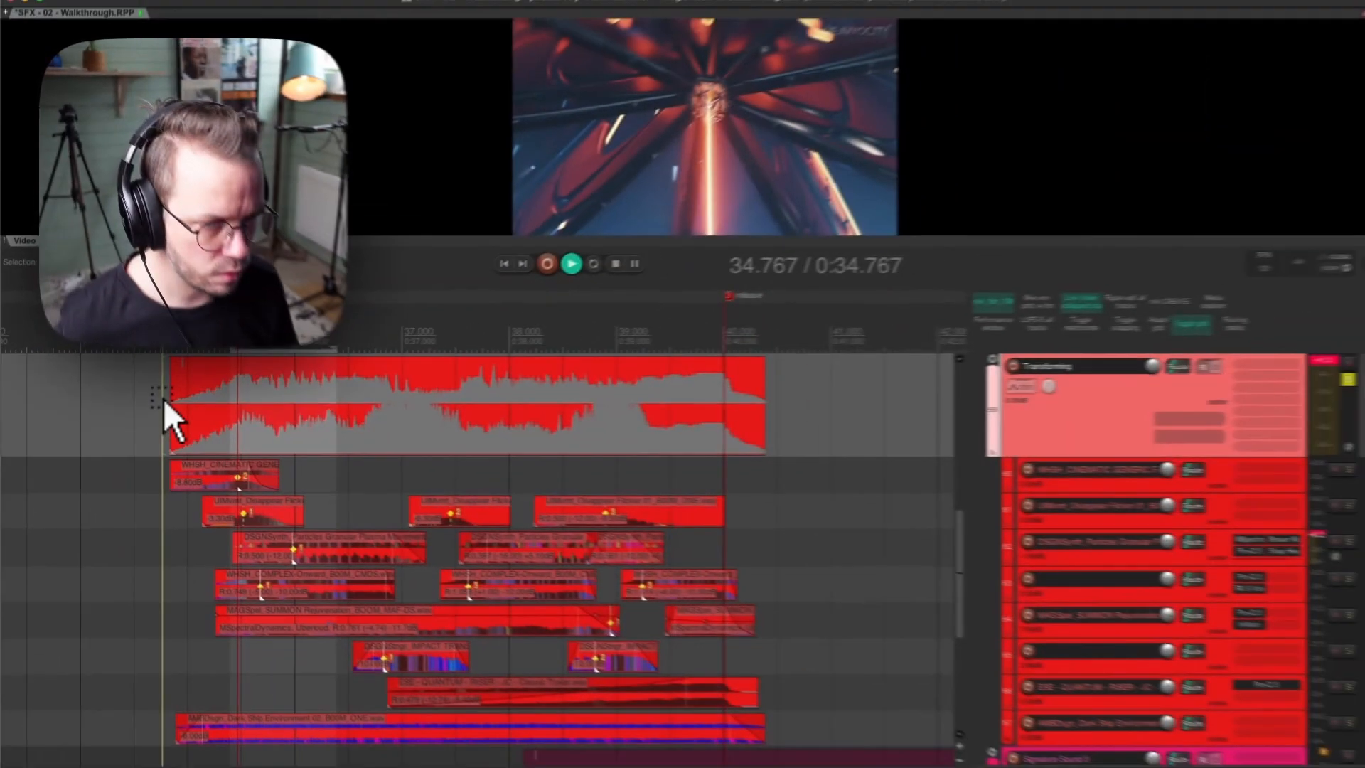
key(space)
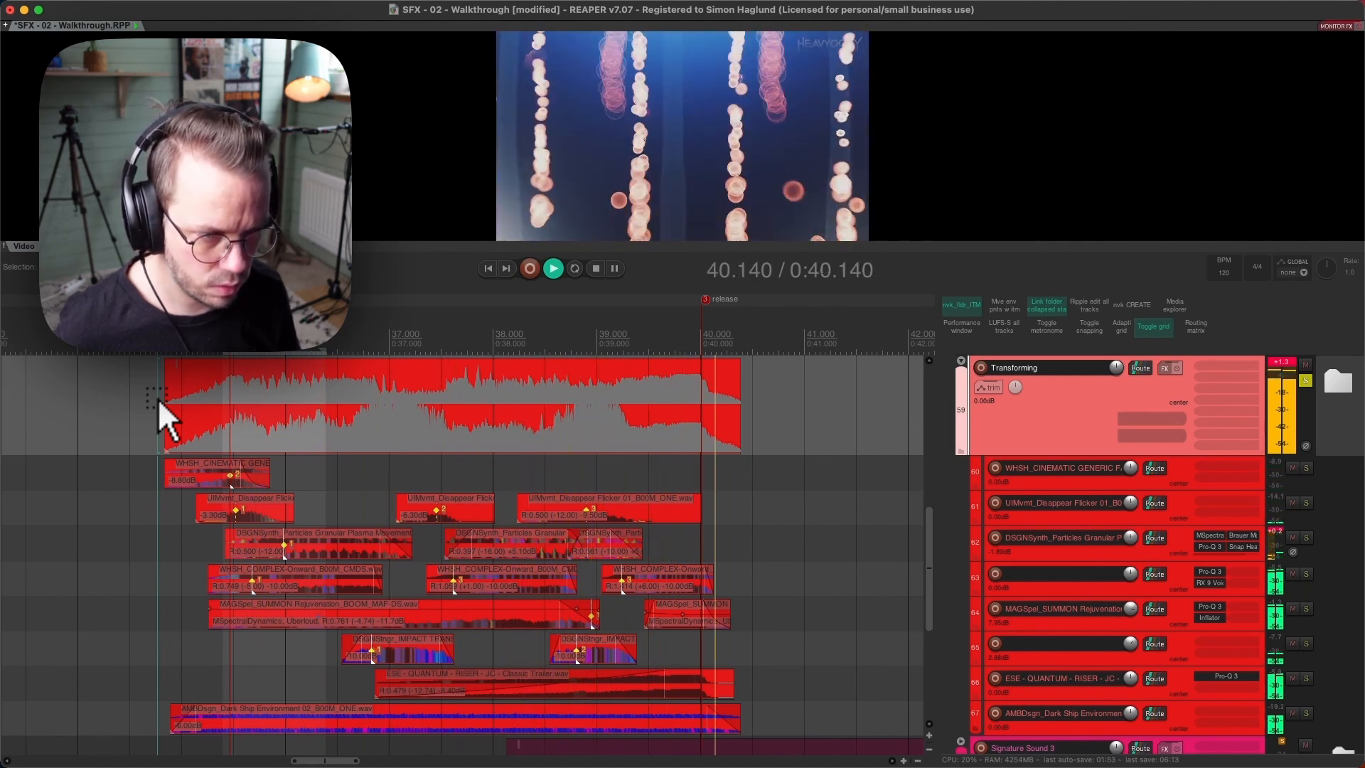
key(space)
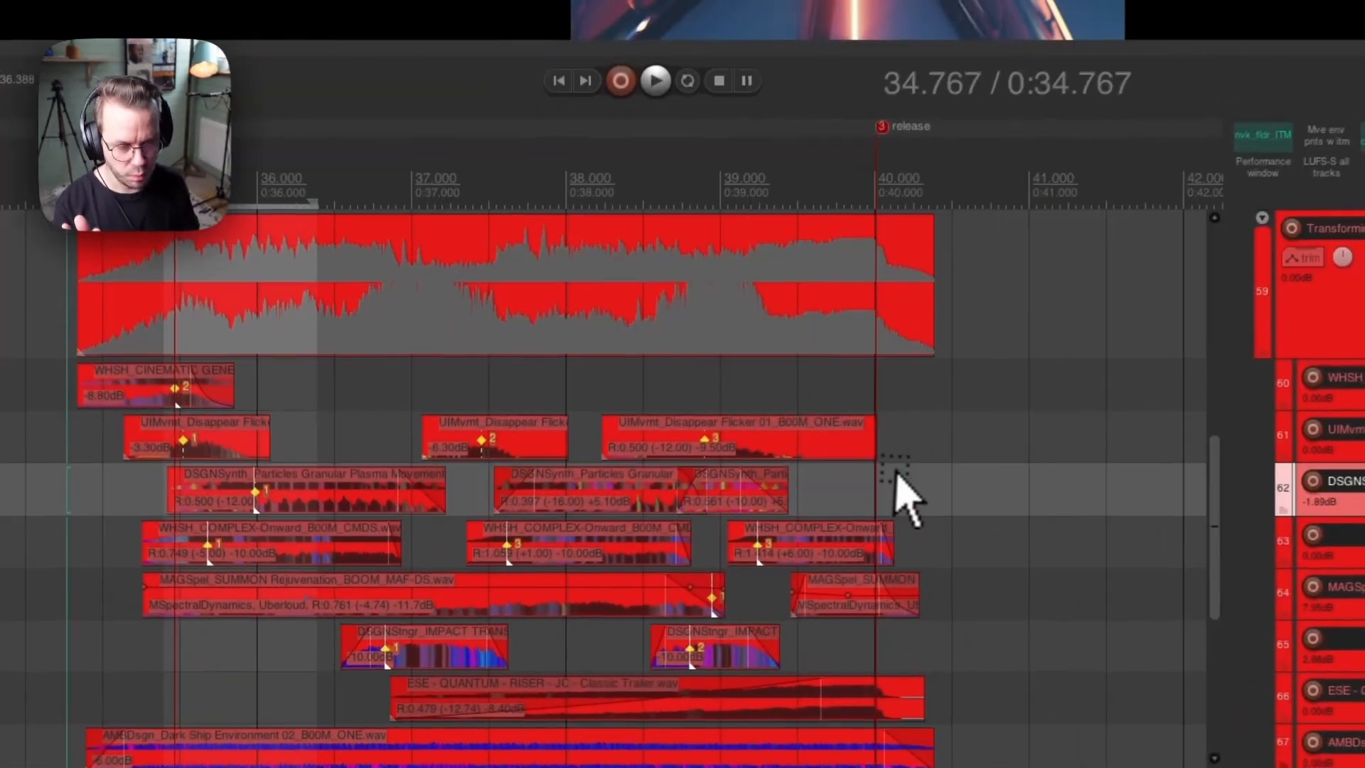
Examine how the Disappear Flicker, Particles Granular, riser and Dark Ship Environment items are laid out across the Transforming section.
click(721, 544)
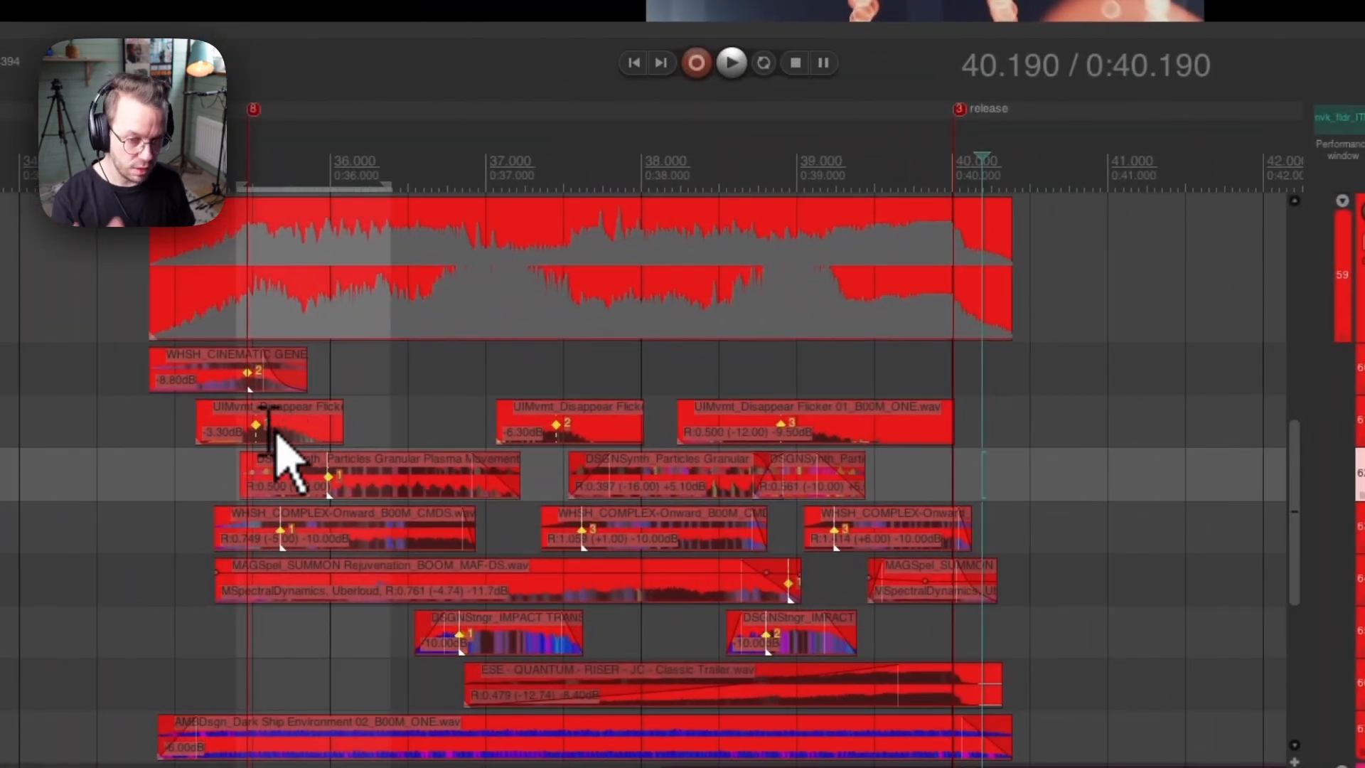
click(385, 473)
click(539, 424)
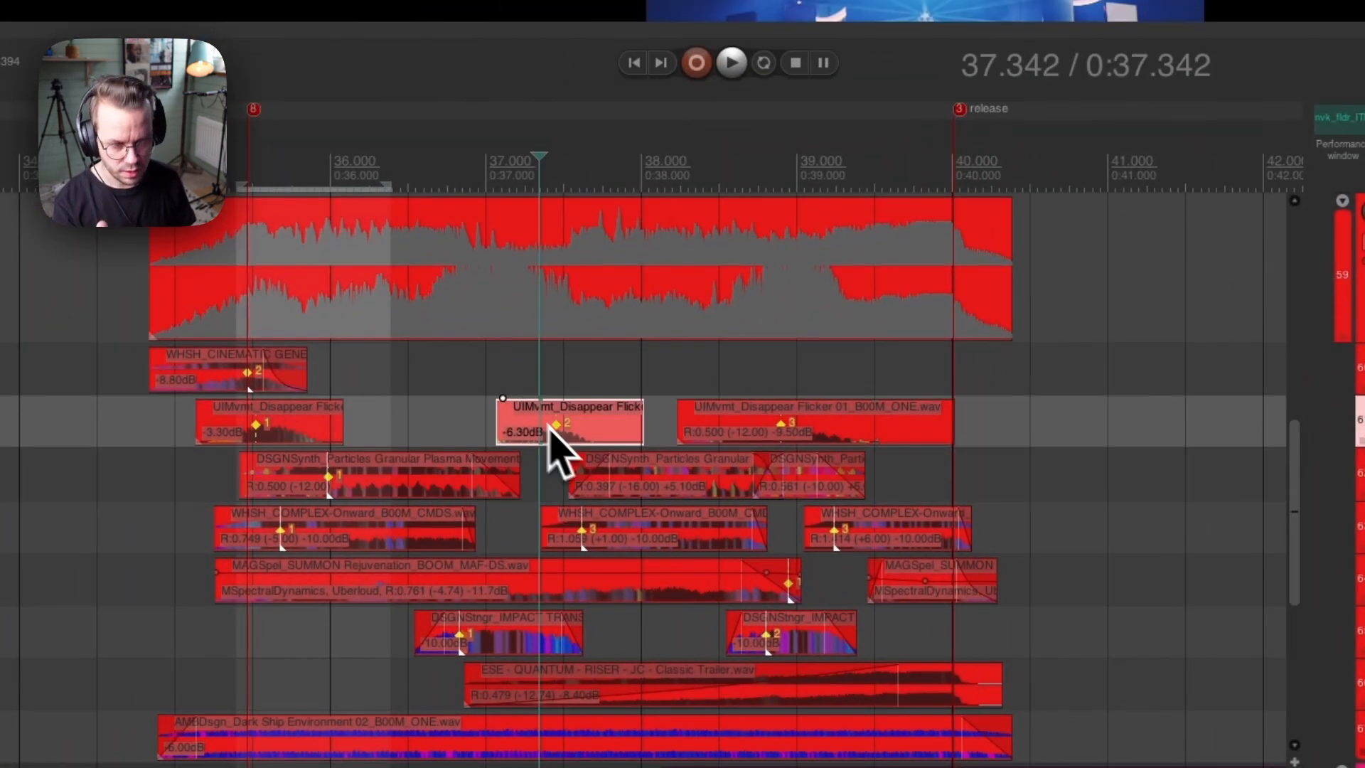
click(634, 478)
click(750, 426)
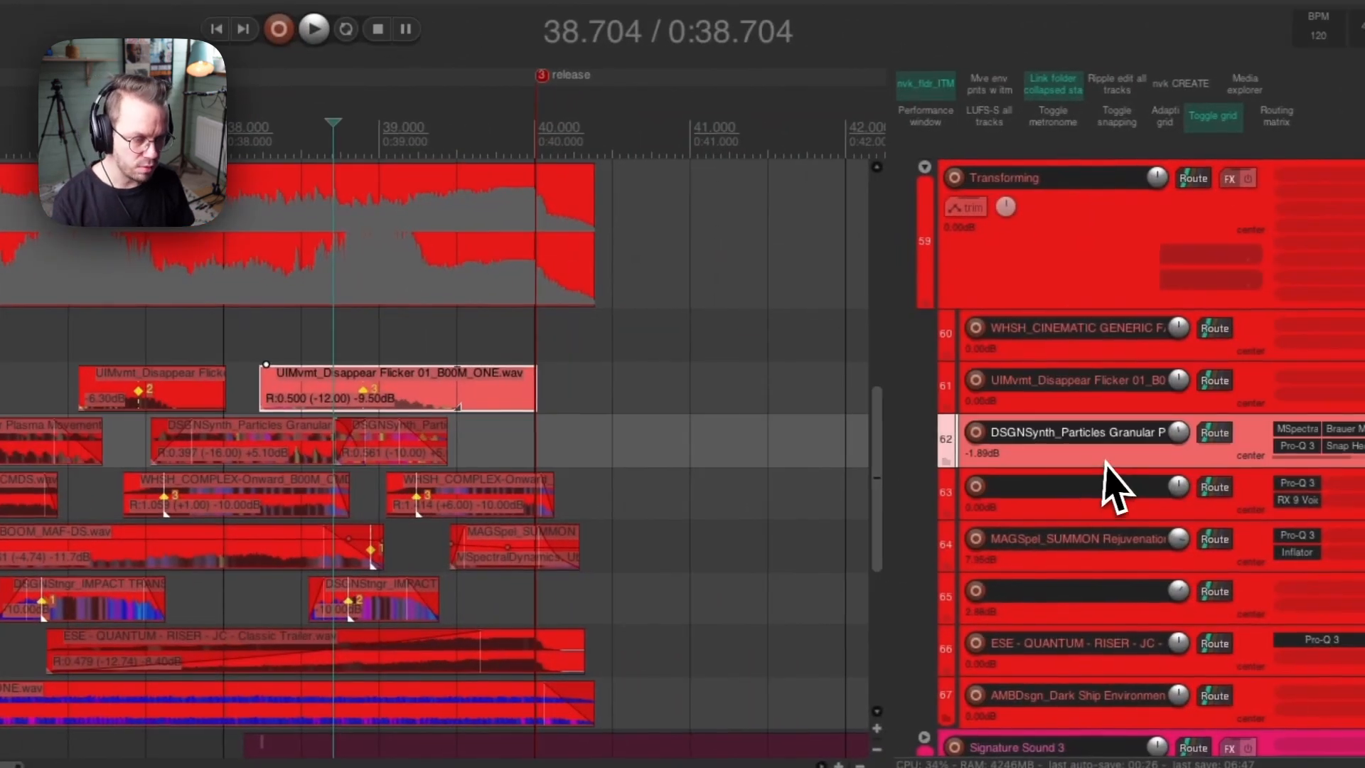
click(1109, 506)
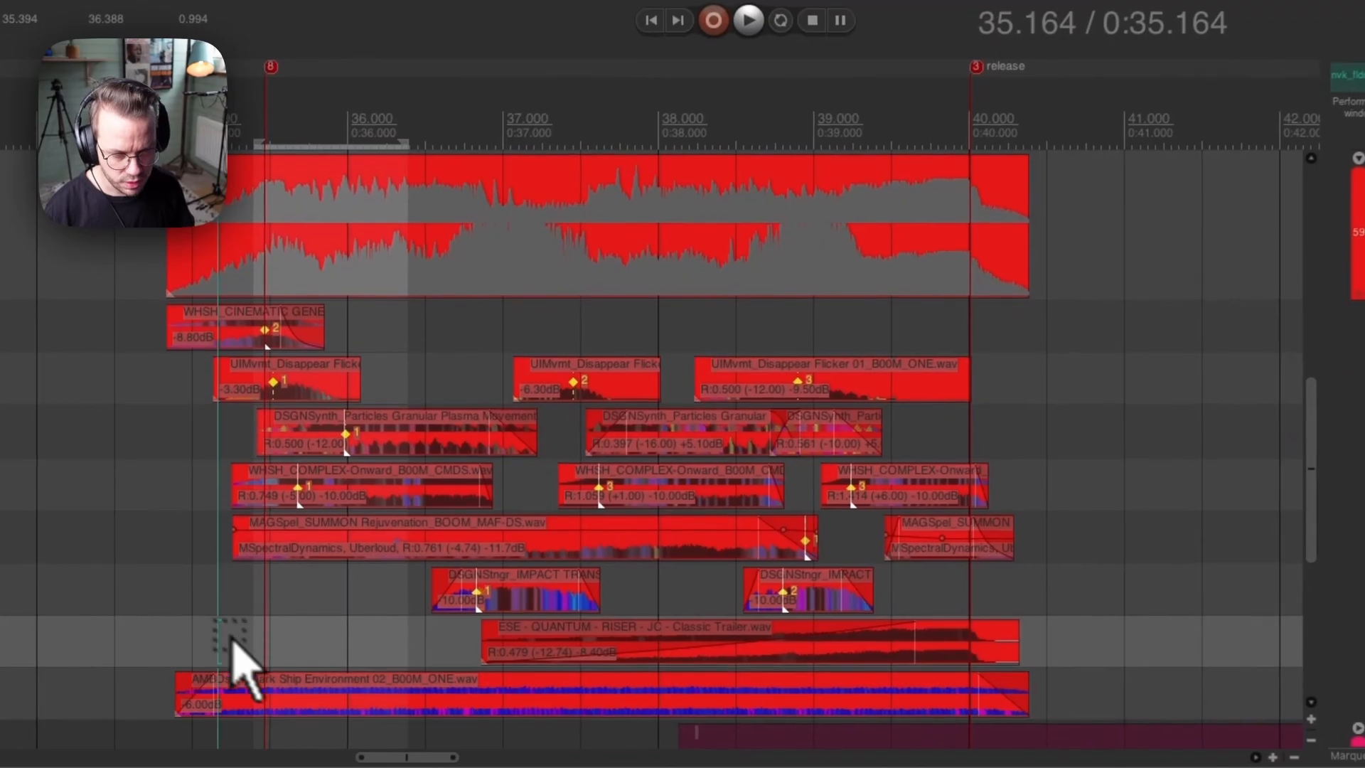
click(243, 709)
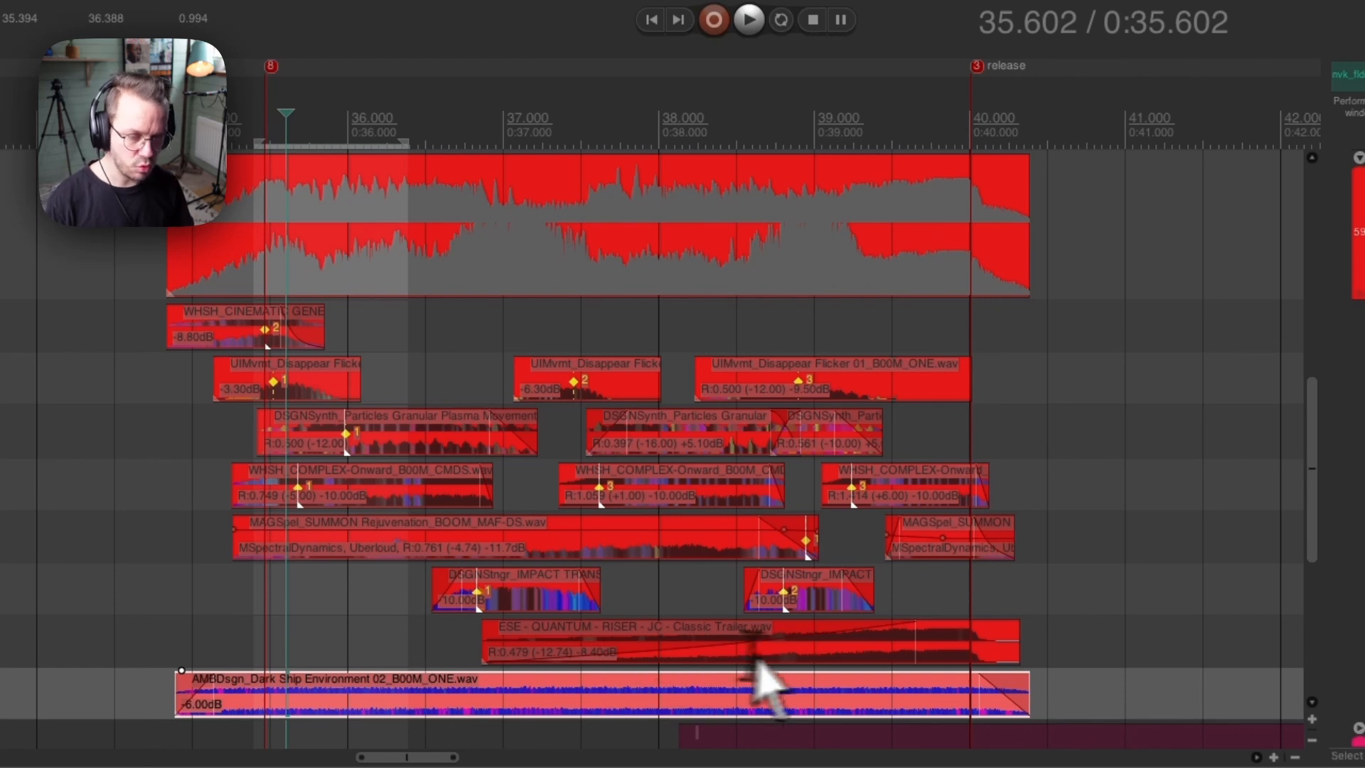
click(854, 653)
click(887, 699)
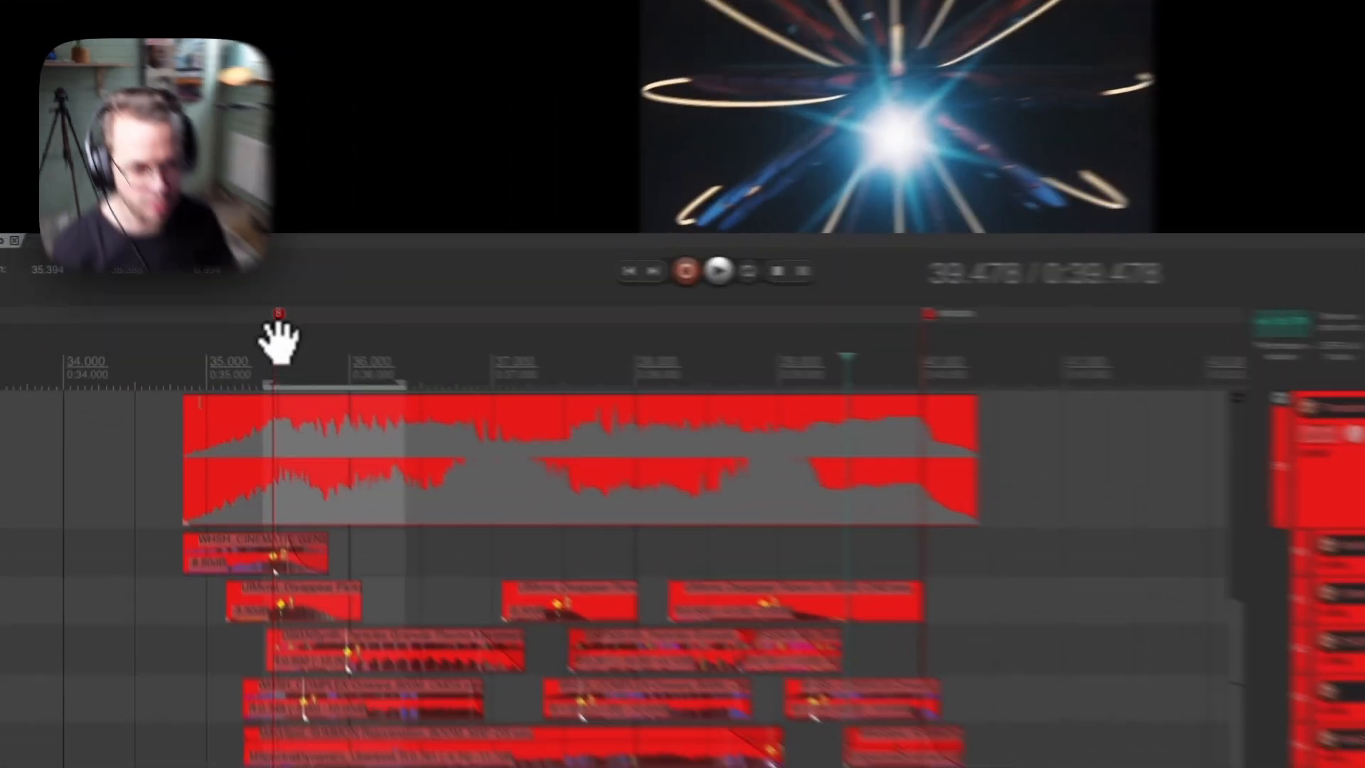
Go to the Signature Sound 3 folder and check the video frames between the release marker and about 41.1 s.
drag(233, 318, 557, 243)
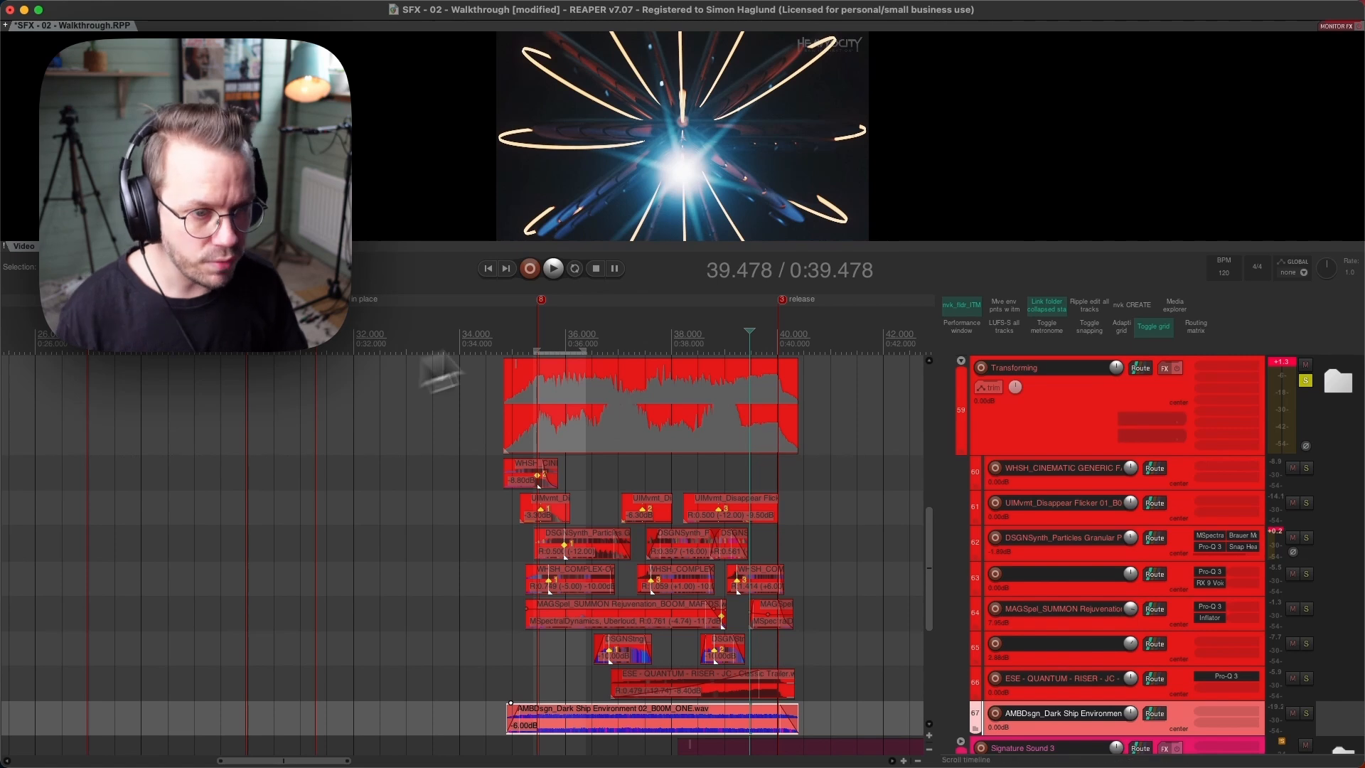
scroll(360, 303, right, 5)
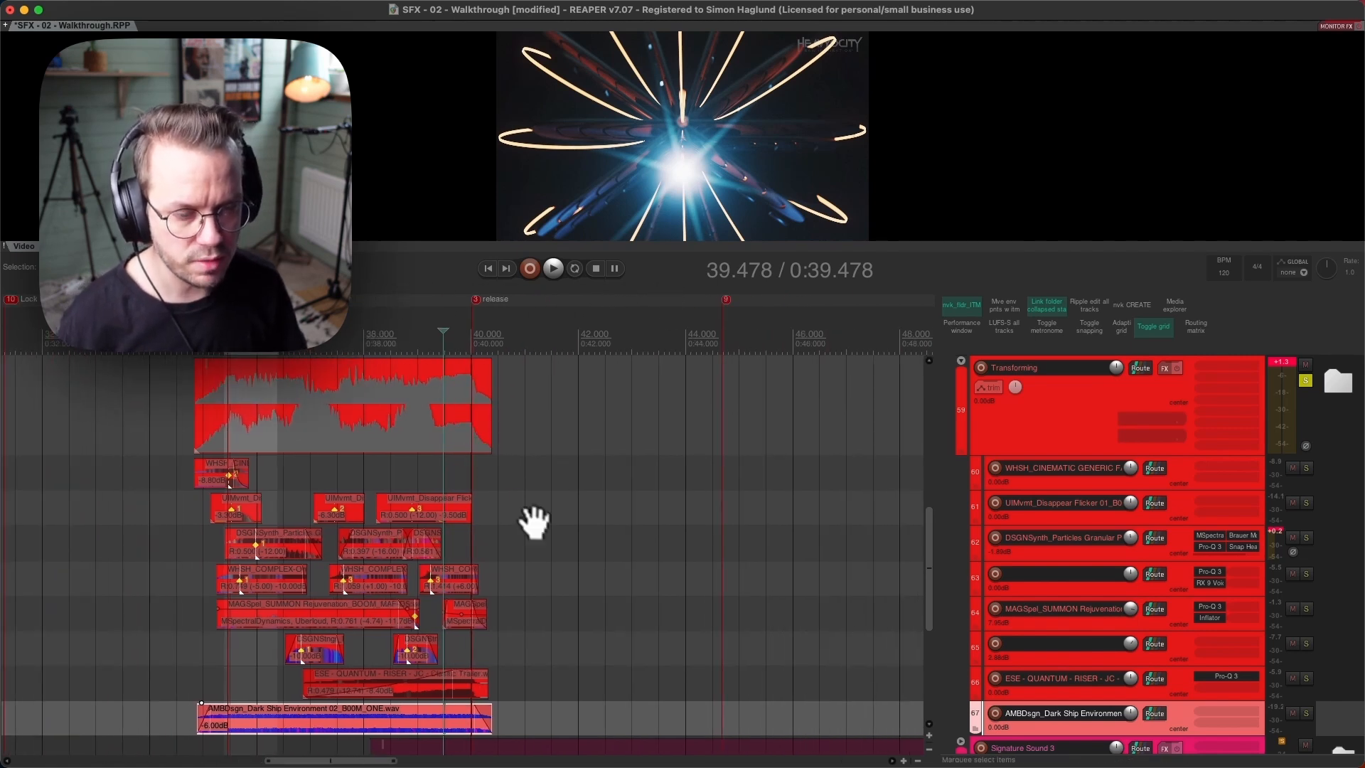
scroll(533, 523, down, 3)
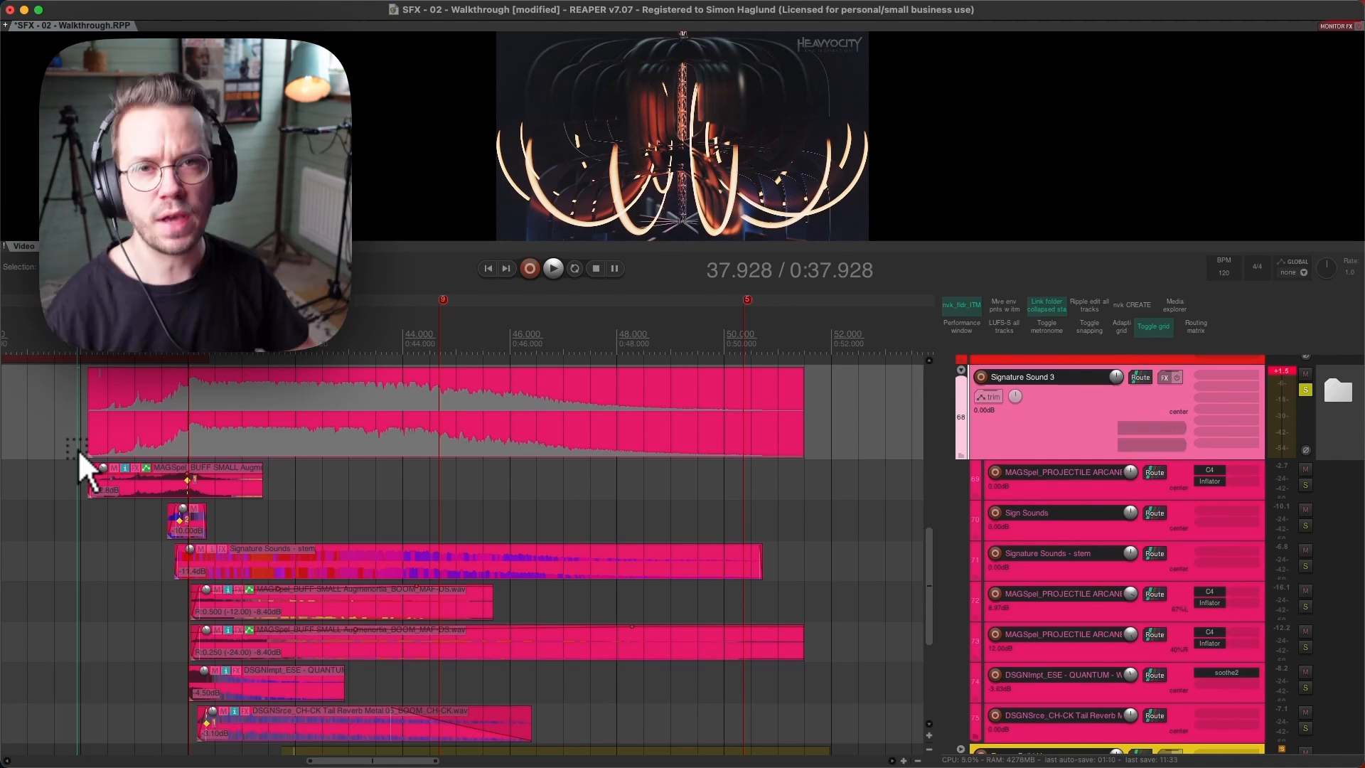
click(216, 335)
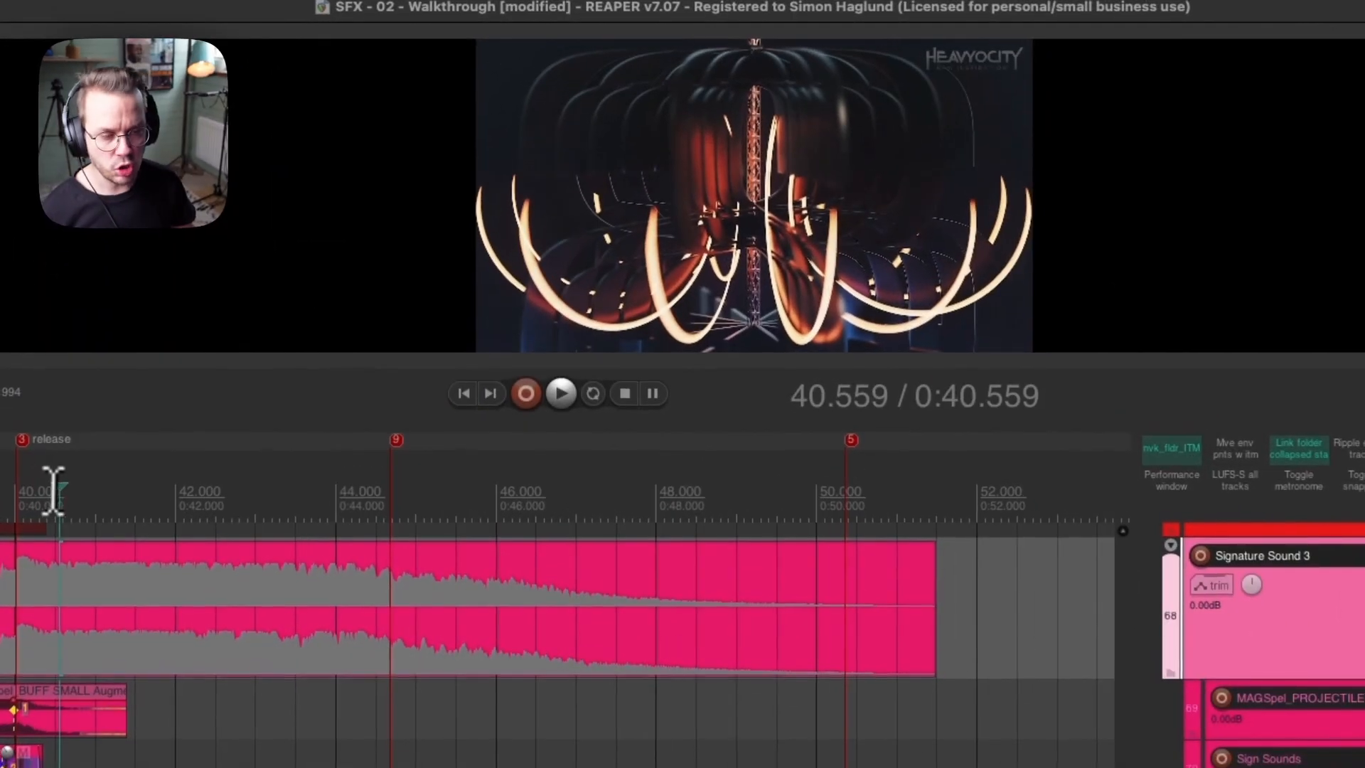
click(101, 498)
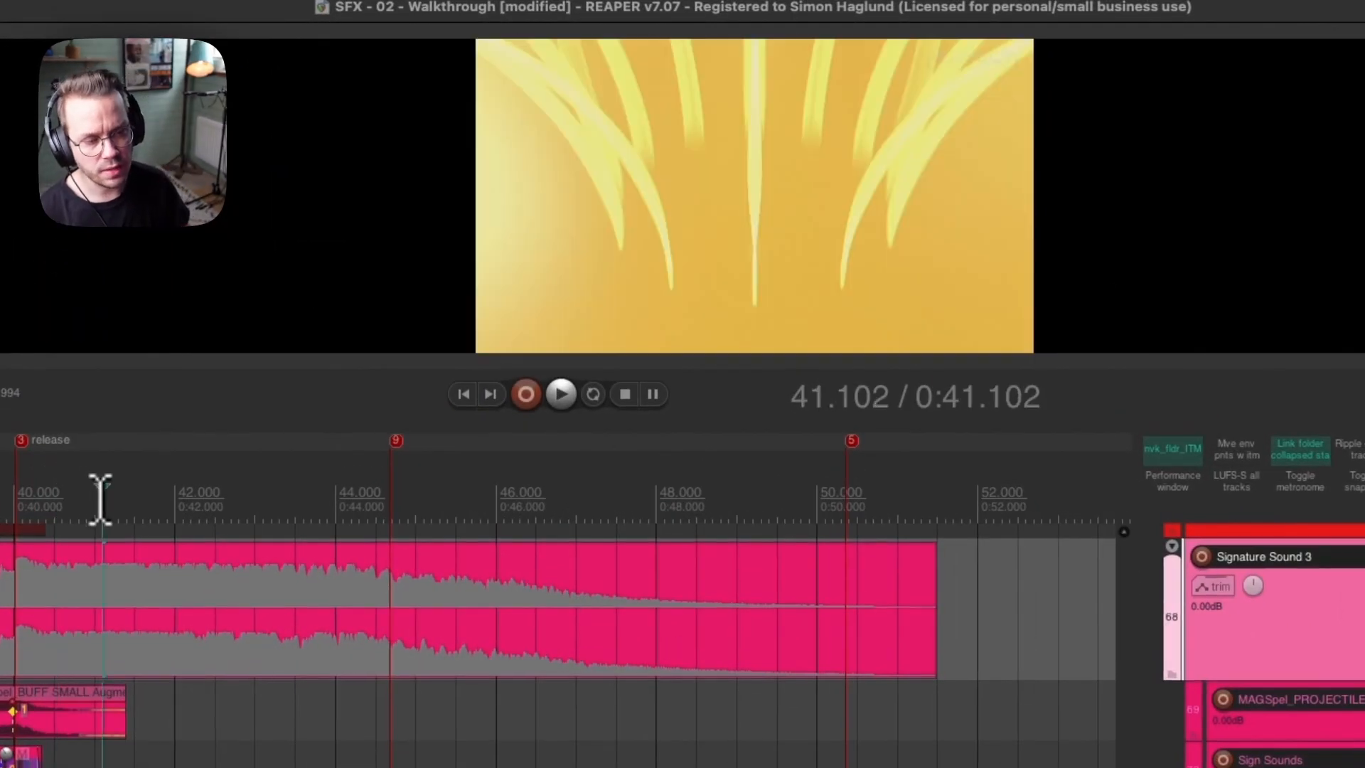
click(63, 502)
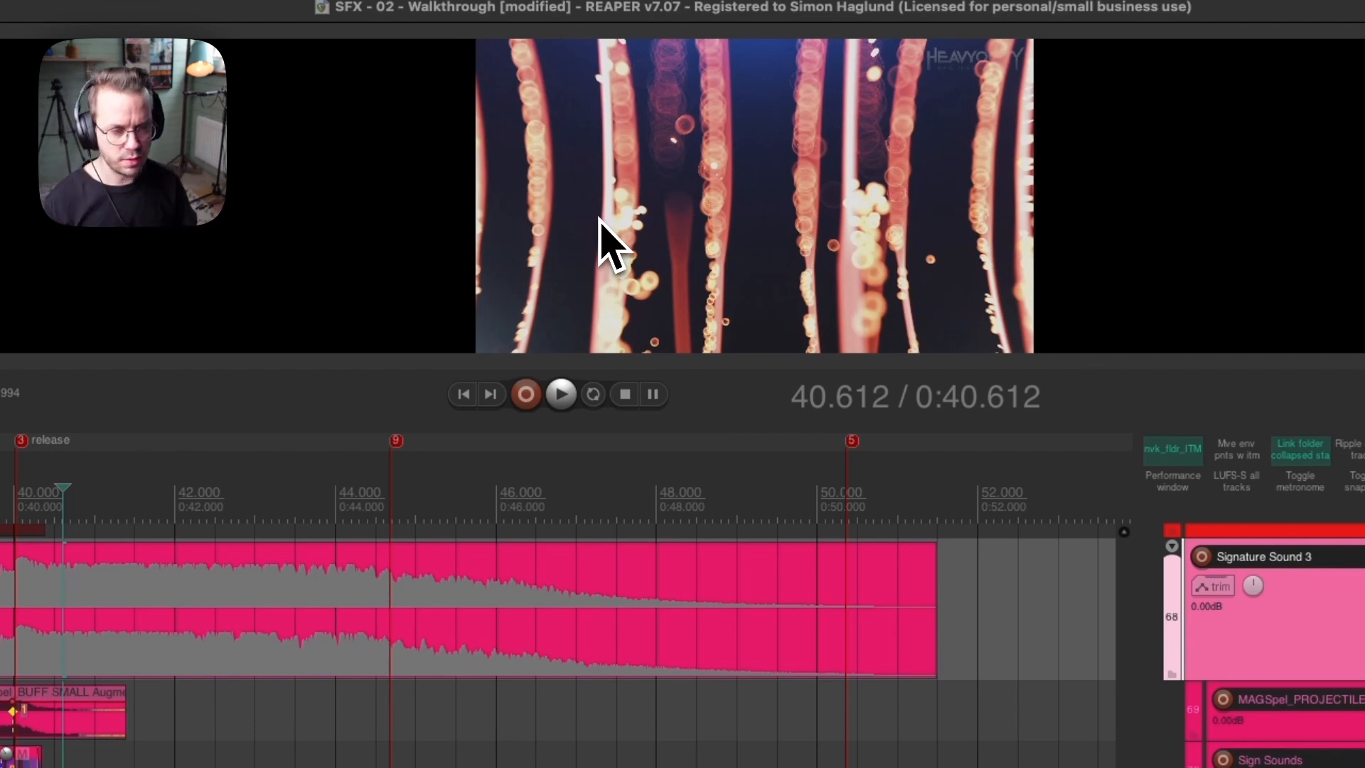
drag(33, 504, 208, 500)
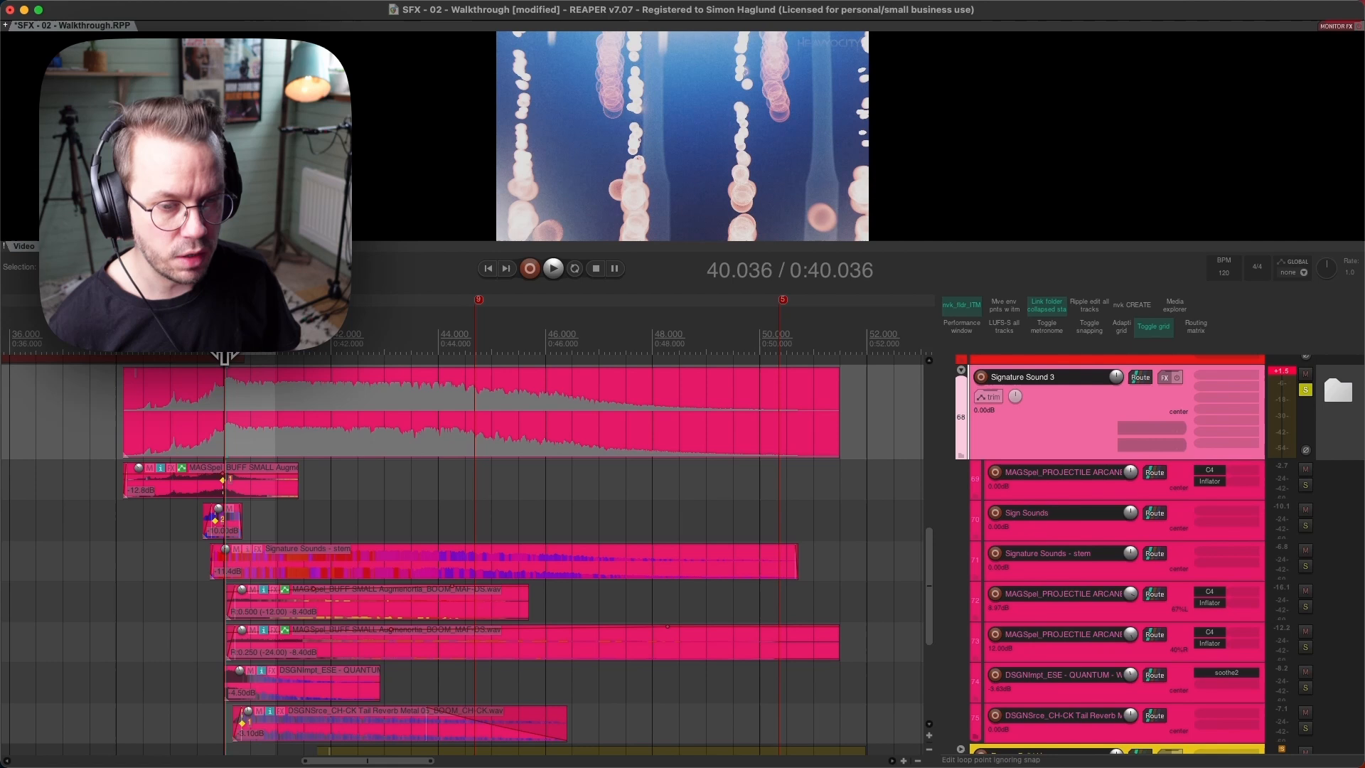
Mark a time selection from the release marker to about 41.3 s and examine the layers of the Signature Sound 3 folder.
drag(226, 357, 293, 357)
scroll(760, 525, down, 1)
scroll(763, 526, down, 1)
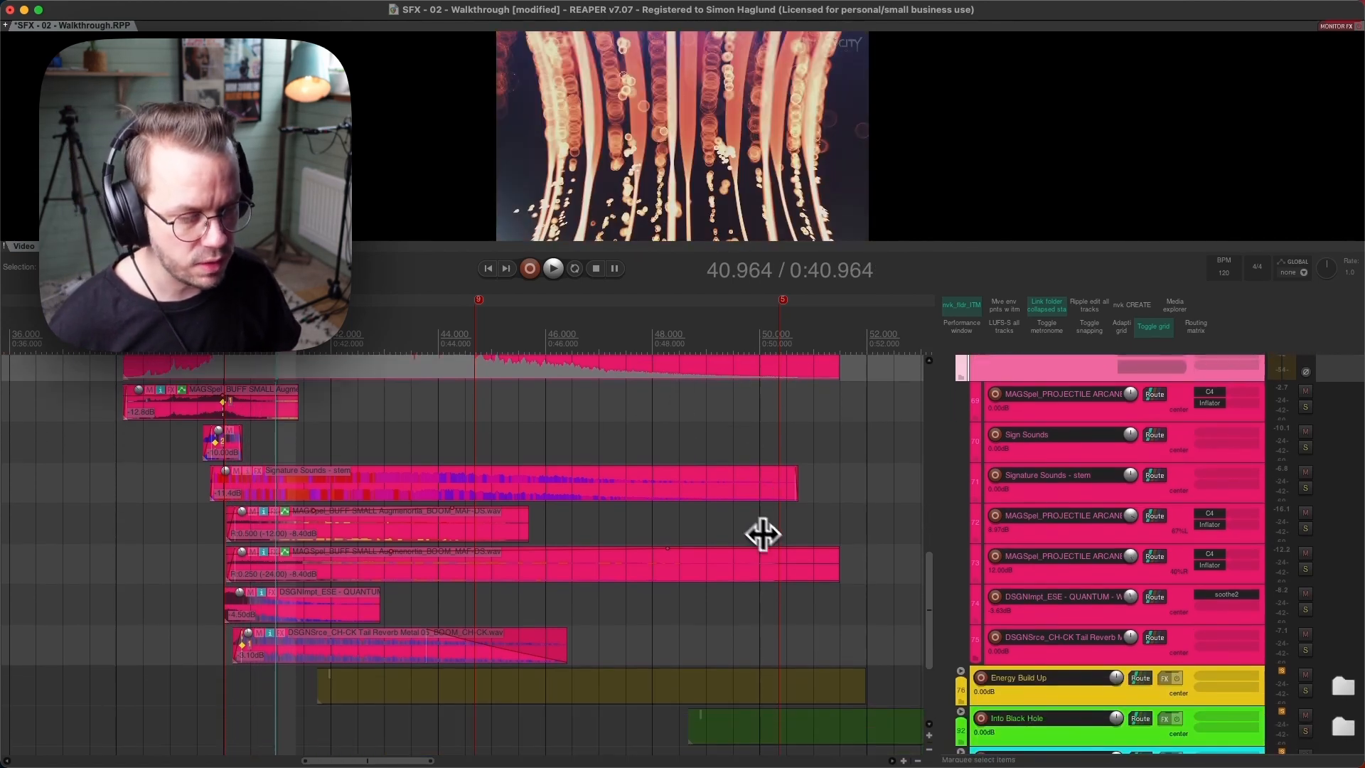
scroll(257, 623, up, 2)
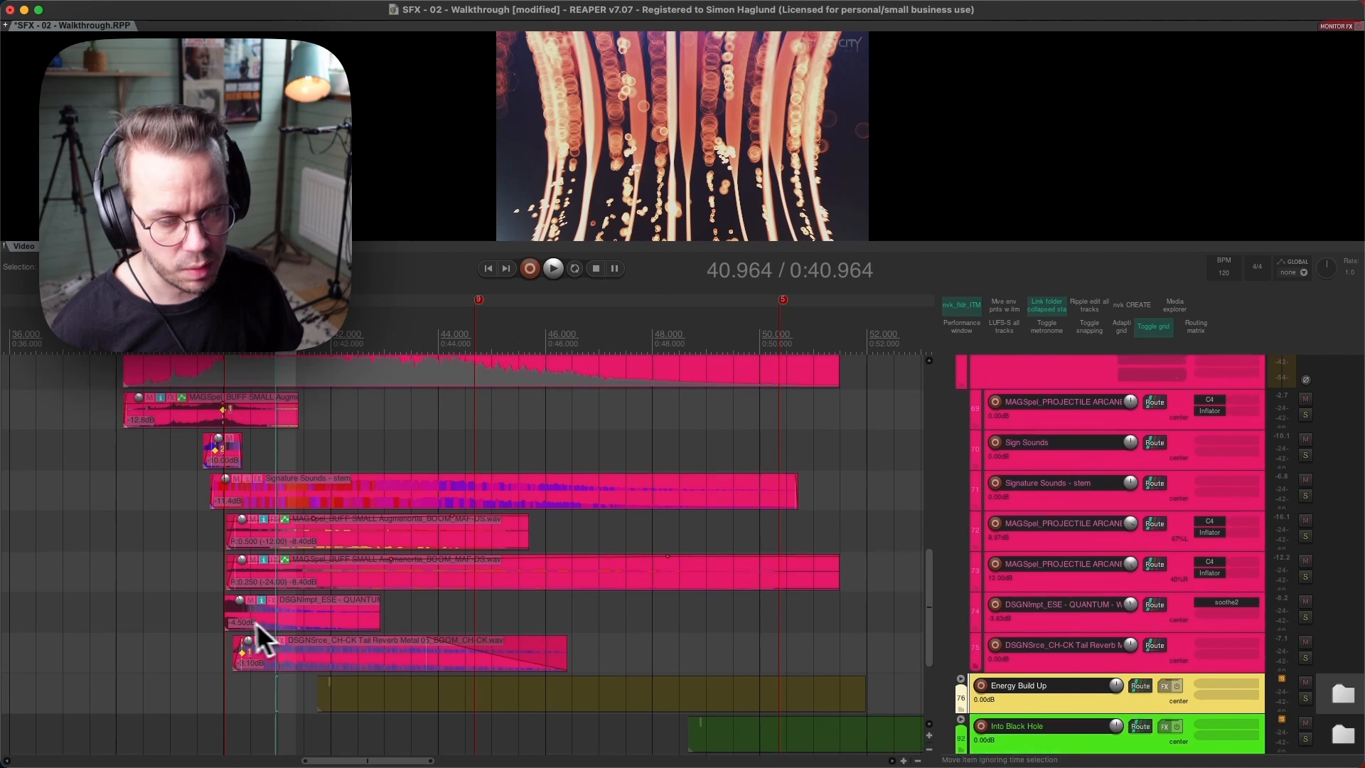
click(119, 418)
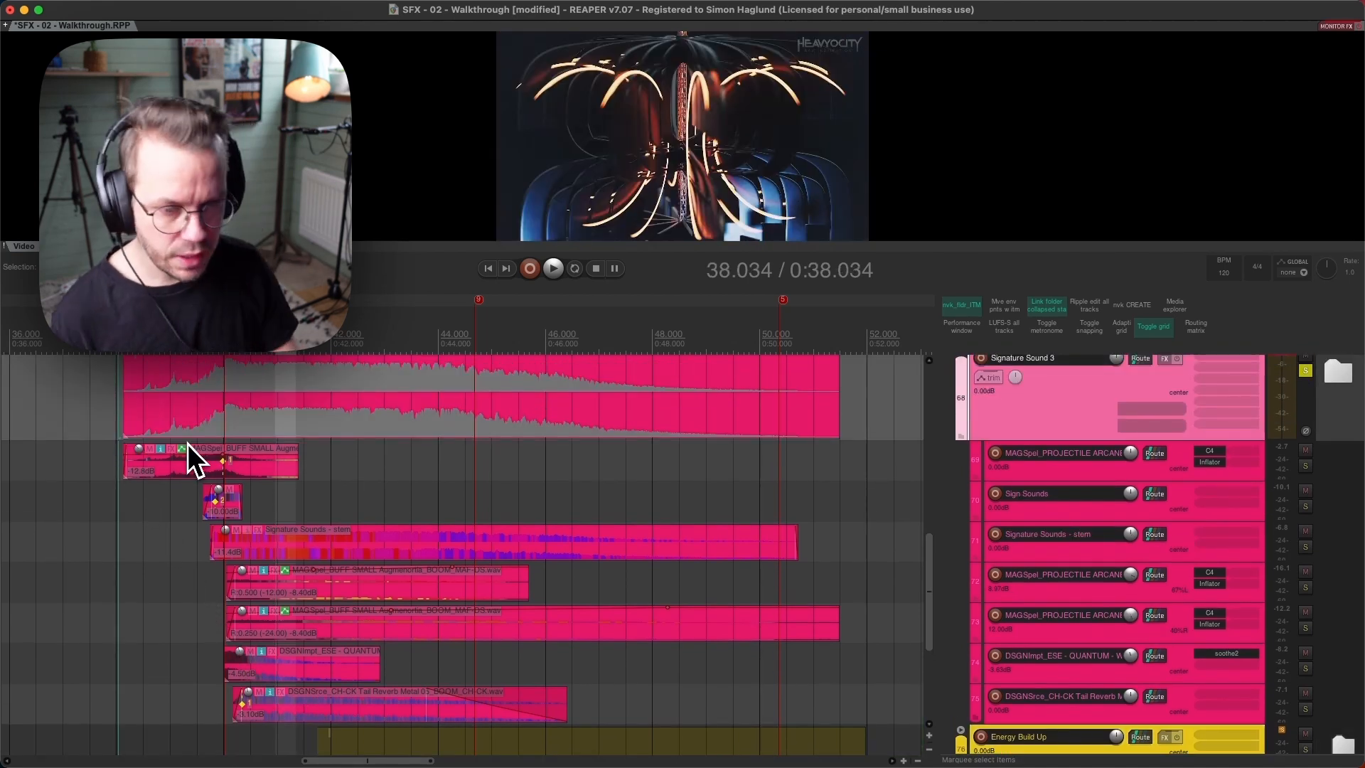
click(189, 539)
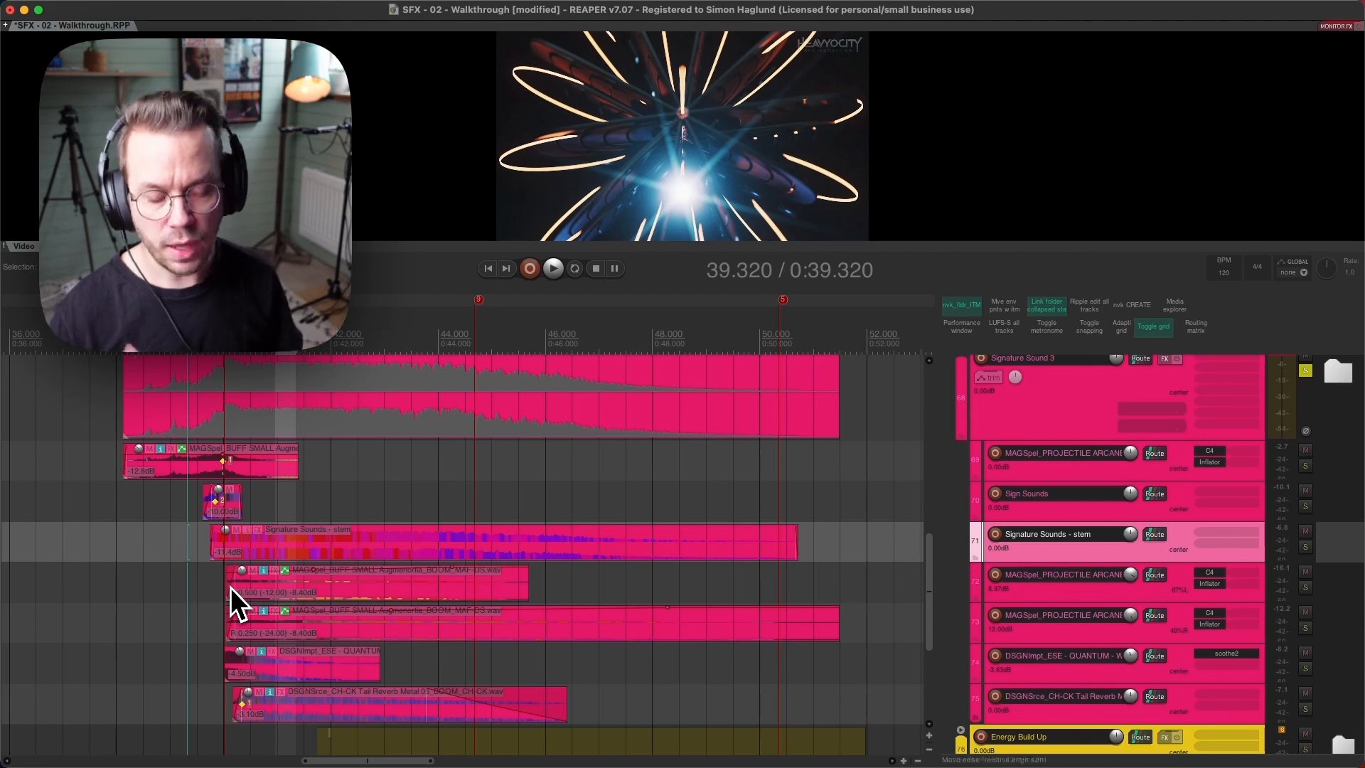
Play the whole Signature Sound 3 folder in solo from around the start of its first layer.
click(128, 460)
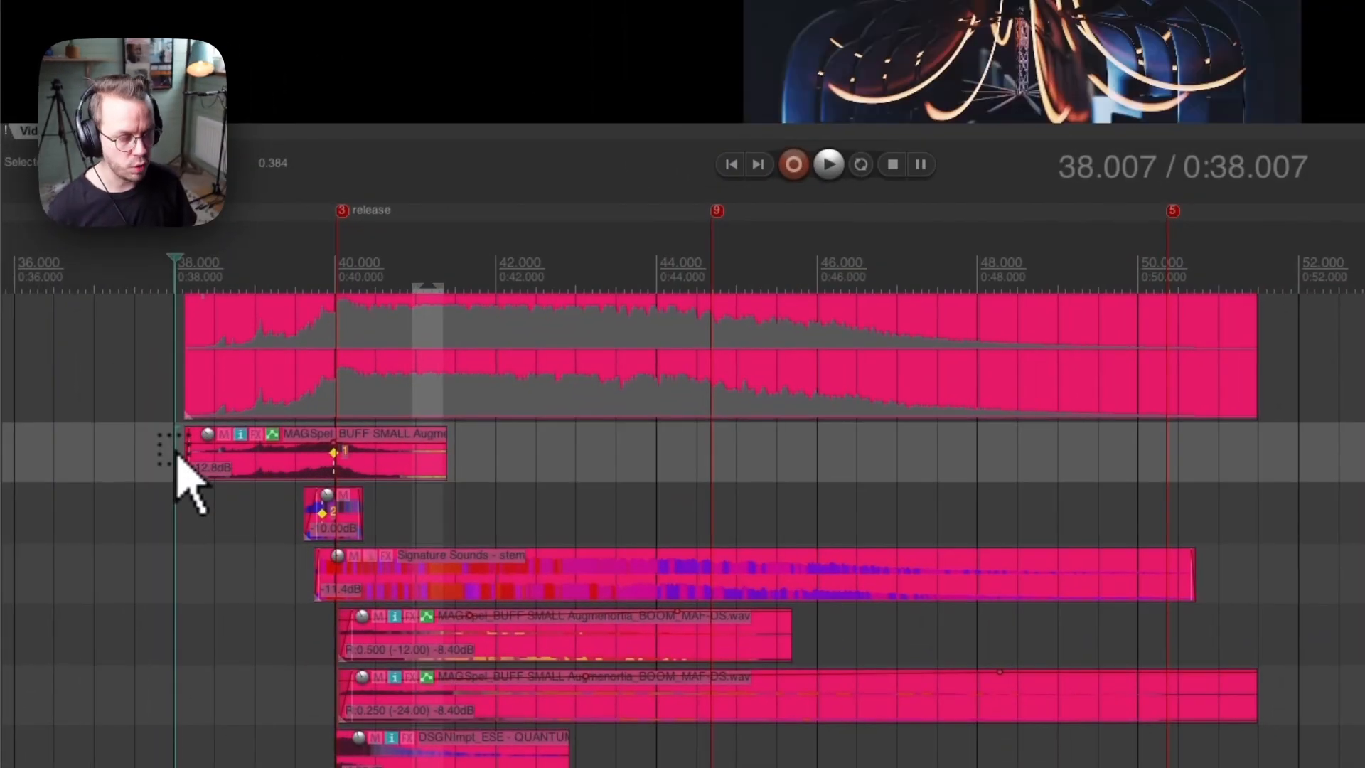
click(178, 457)
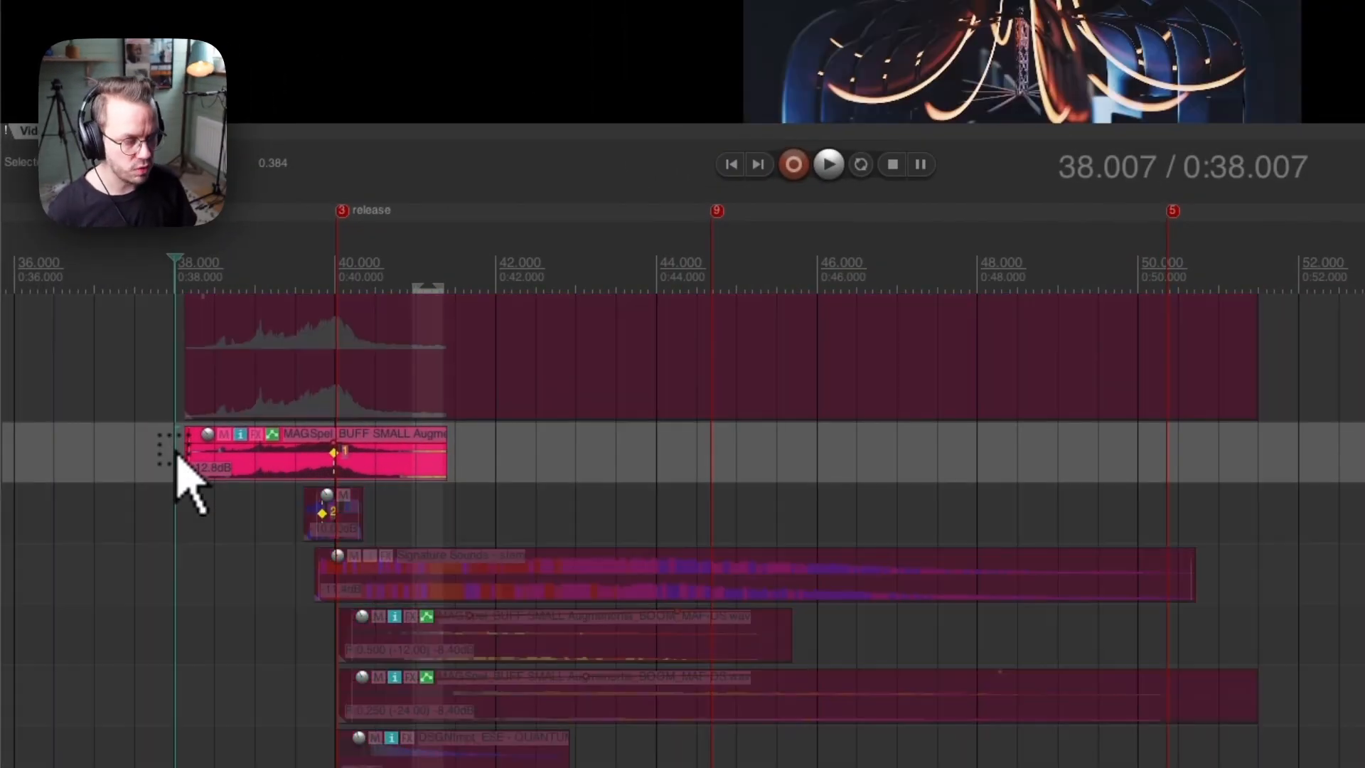
click(162, 375)
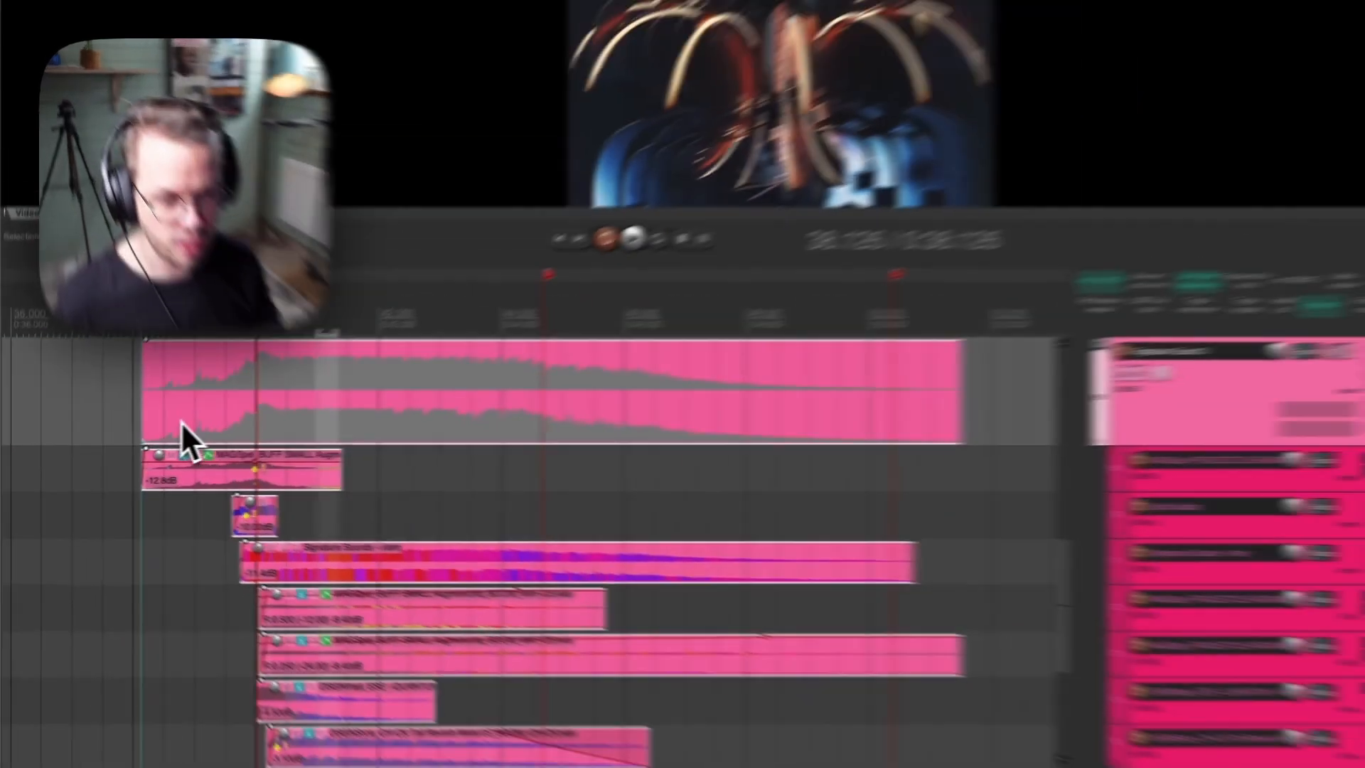
key(space)
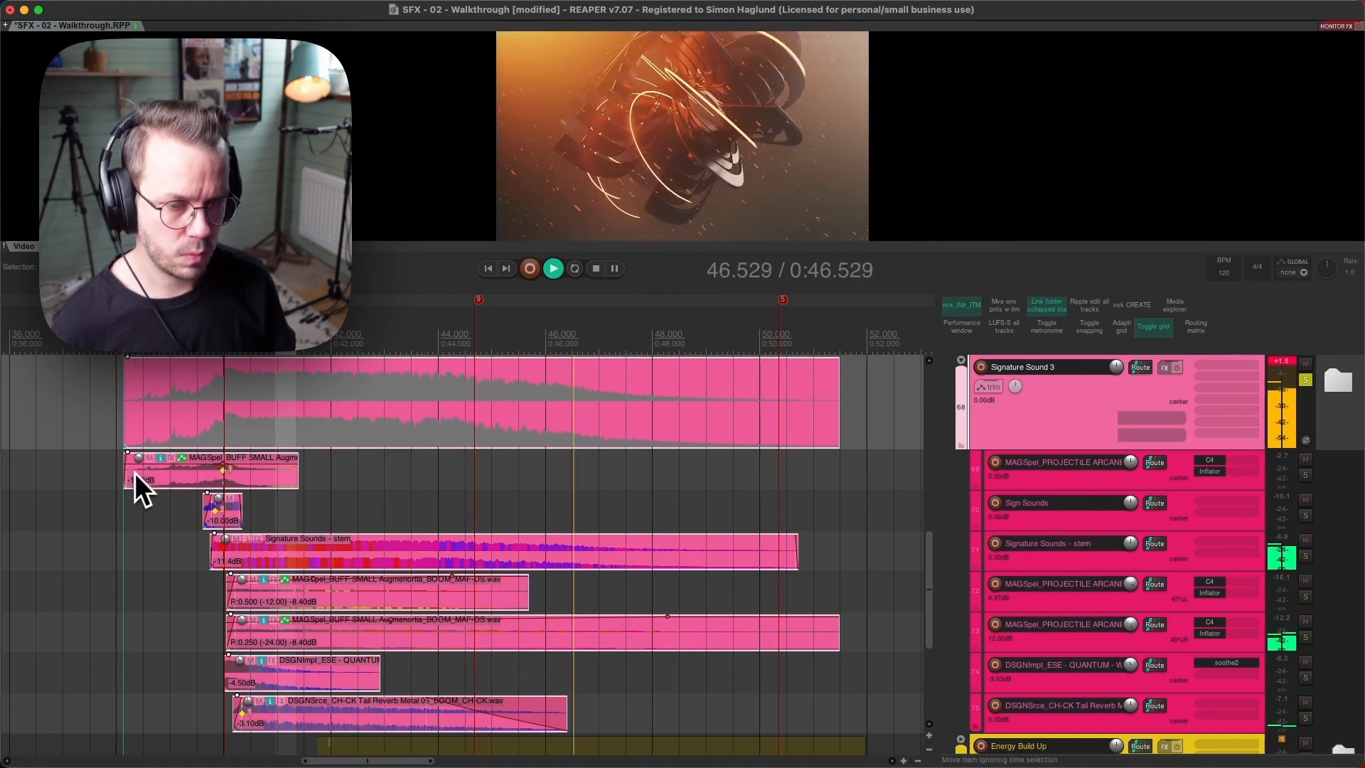
key(space)
Play only the first MAGSpel_BUFF SMALL layer in solo from about 37.94 s and check where its item ends.
click(115, 475)
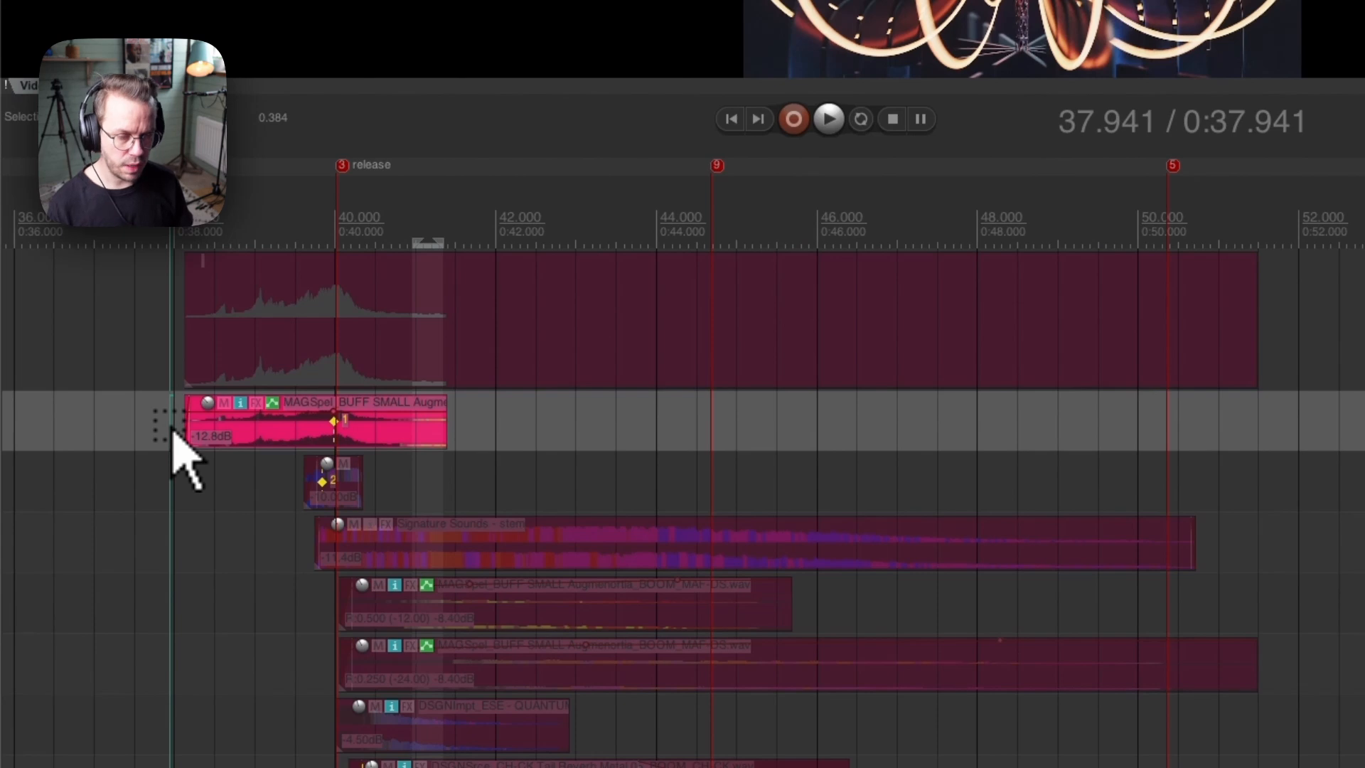
key(space)
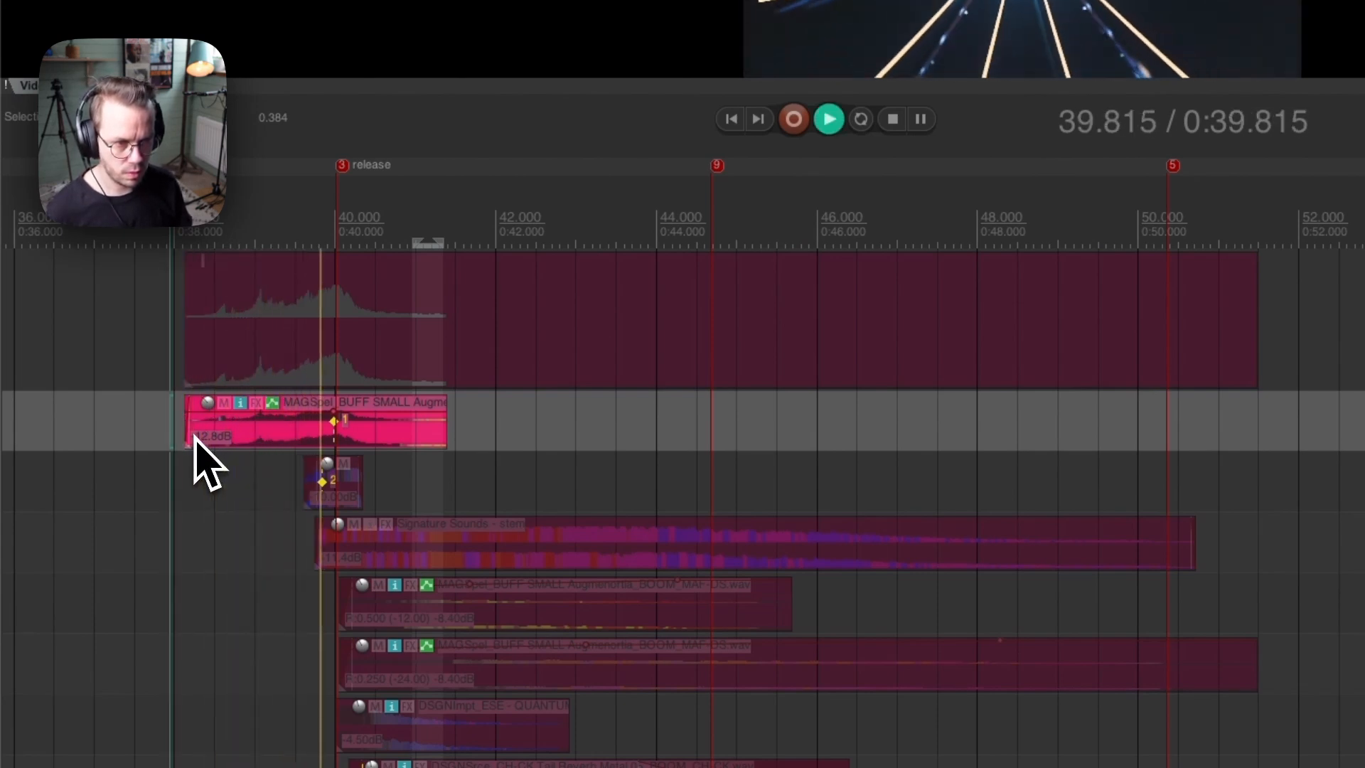
key(space)
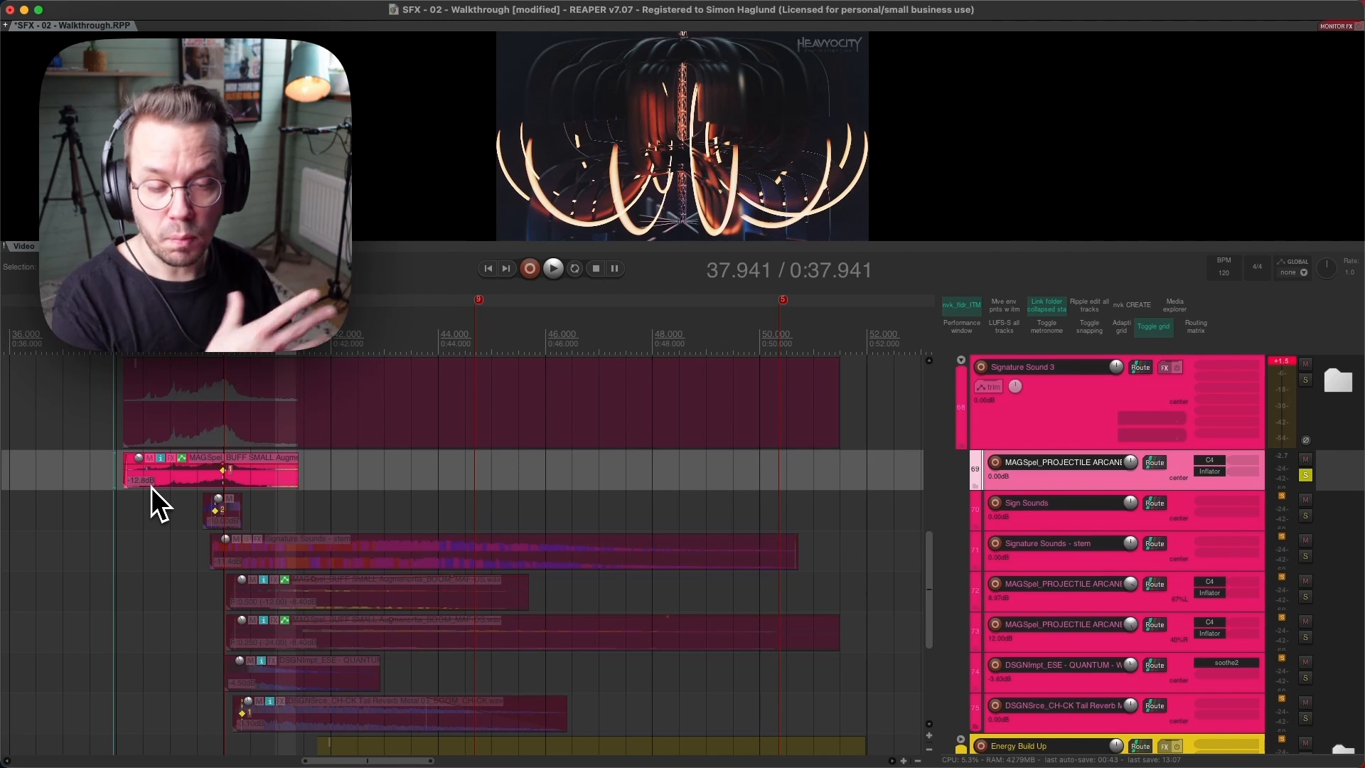
click(312, 467)
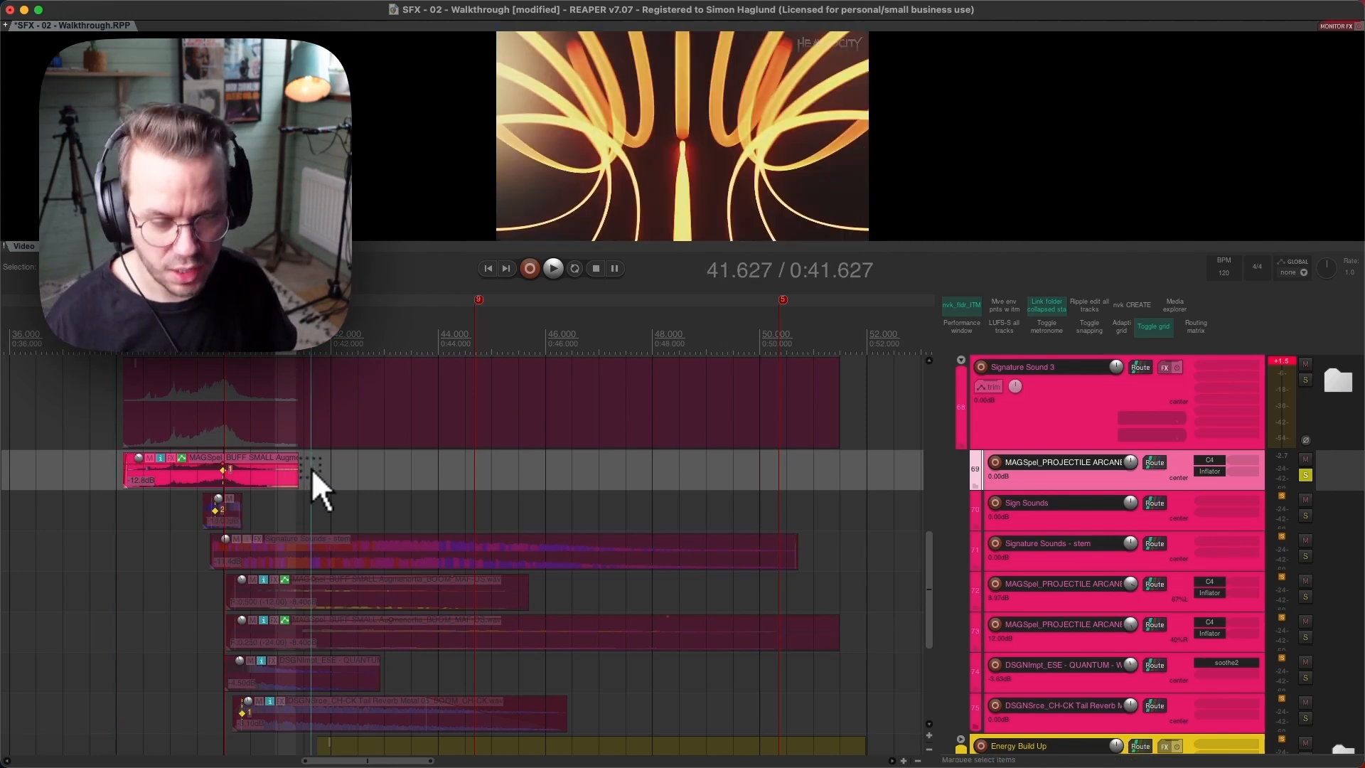
click(266, 394)
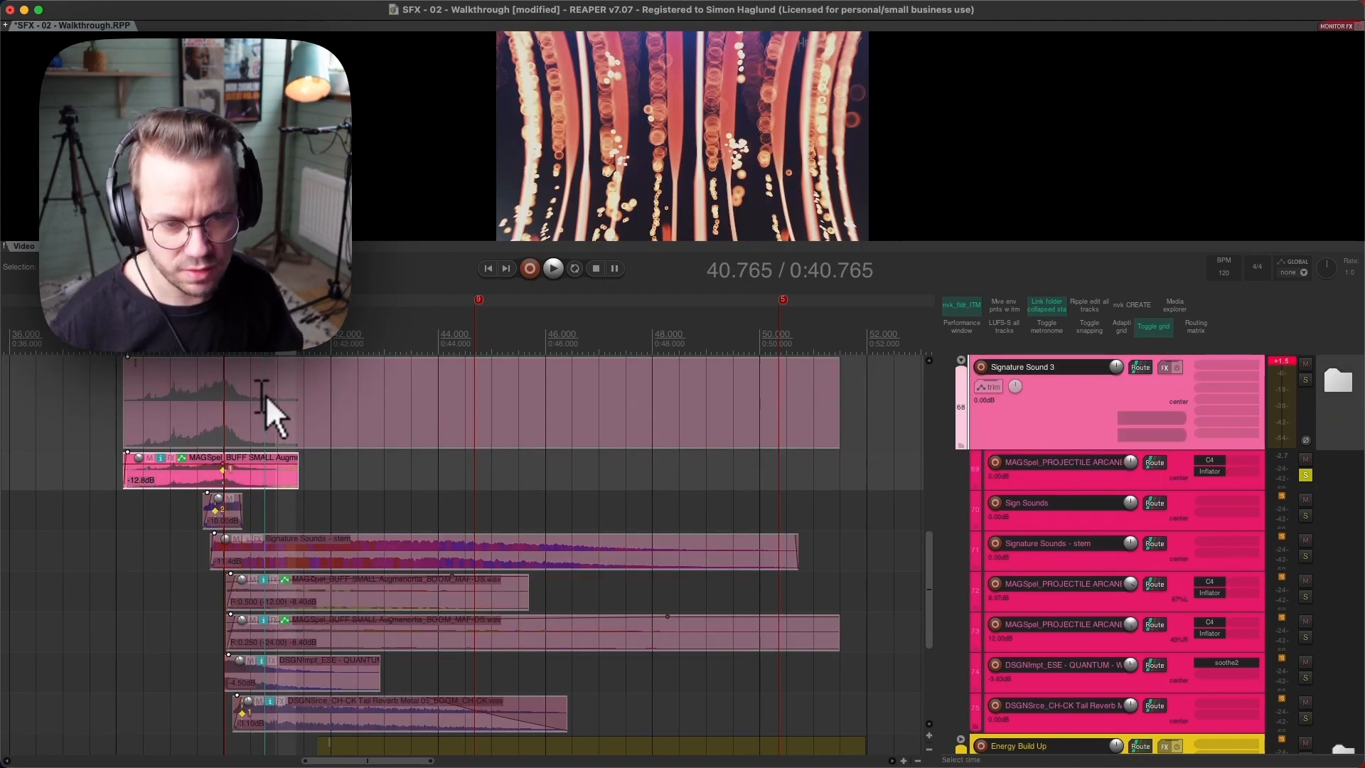
click(114, 466)
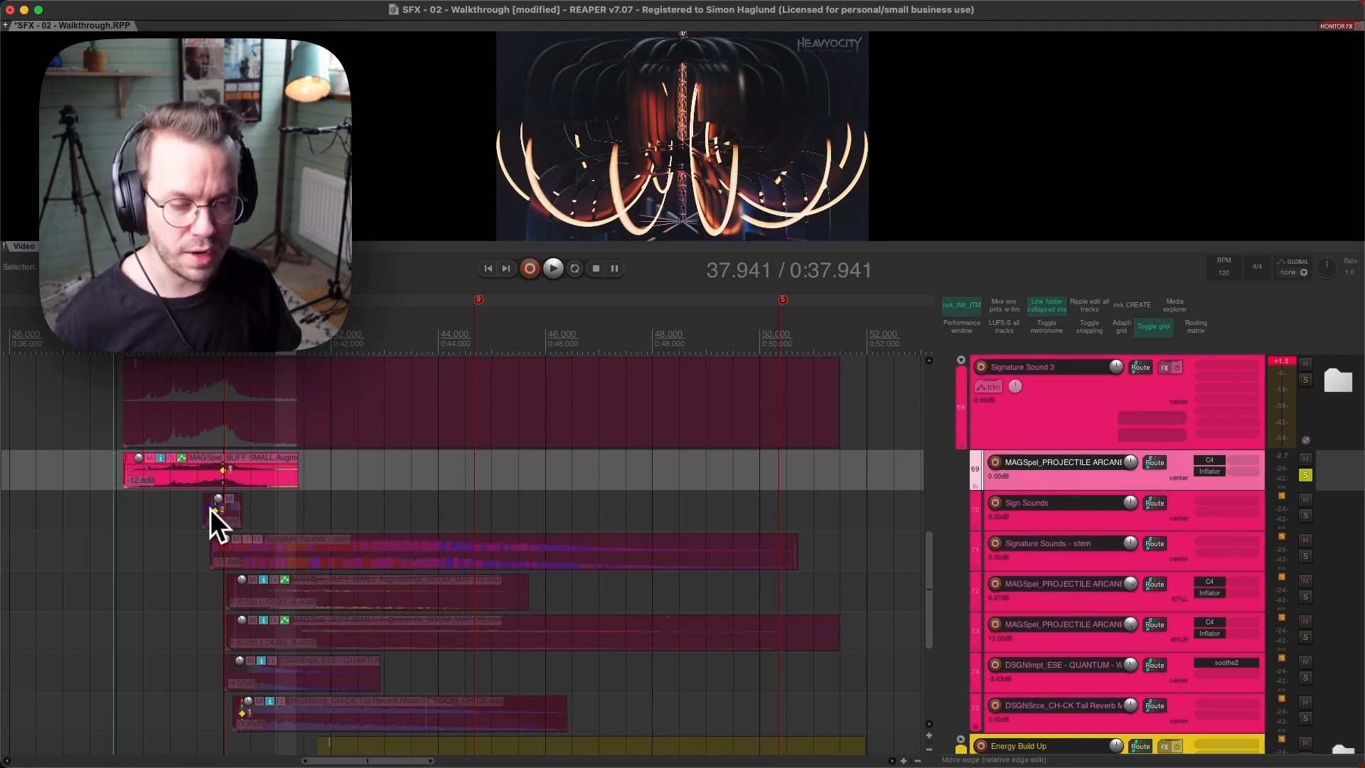
Play only the Sign Sounds layer in solo from about 39.39 s.
click(191, 518)
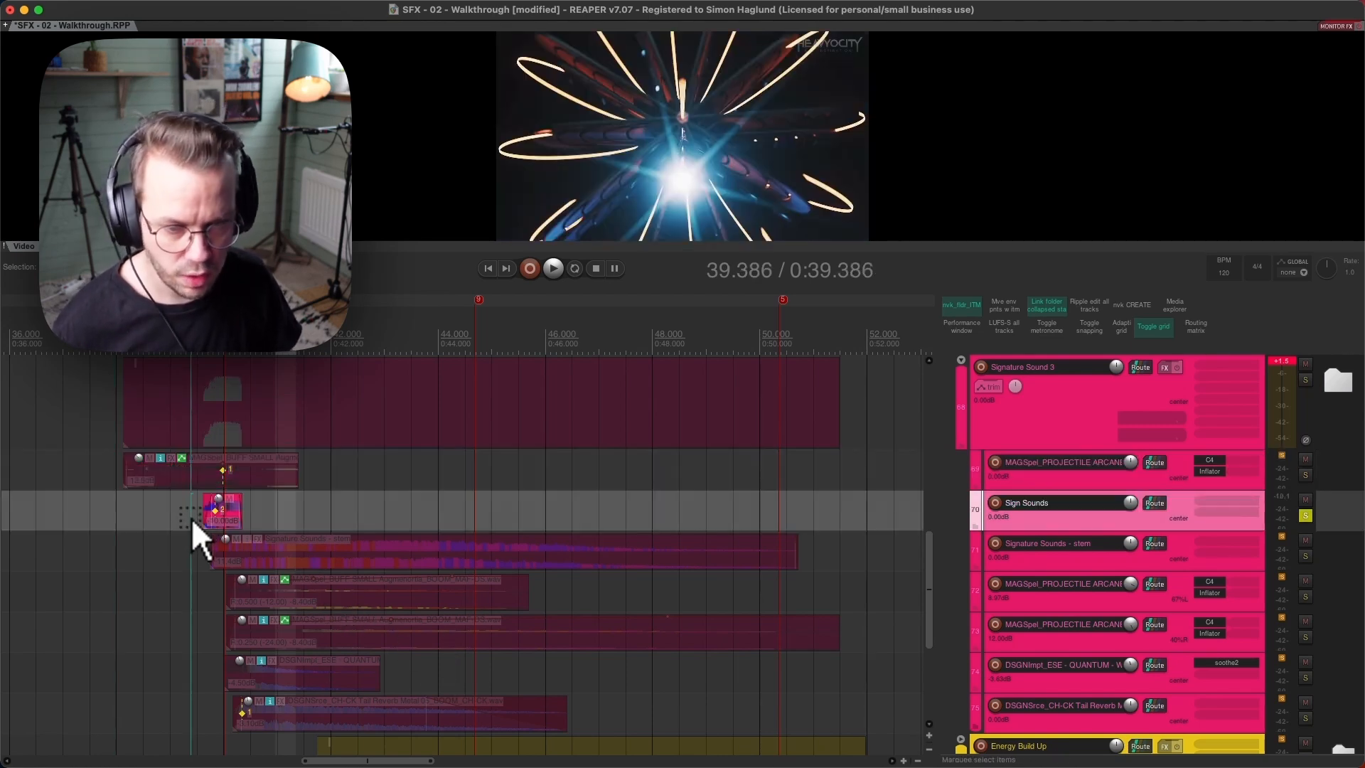
key(space)
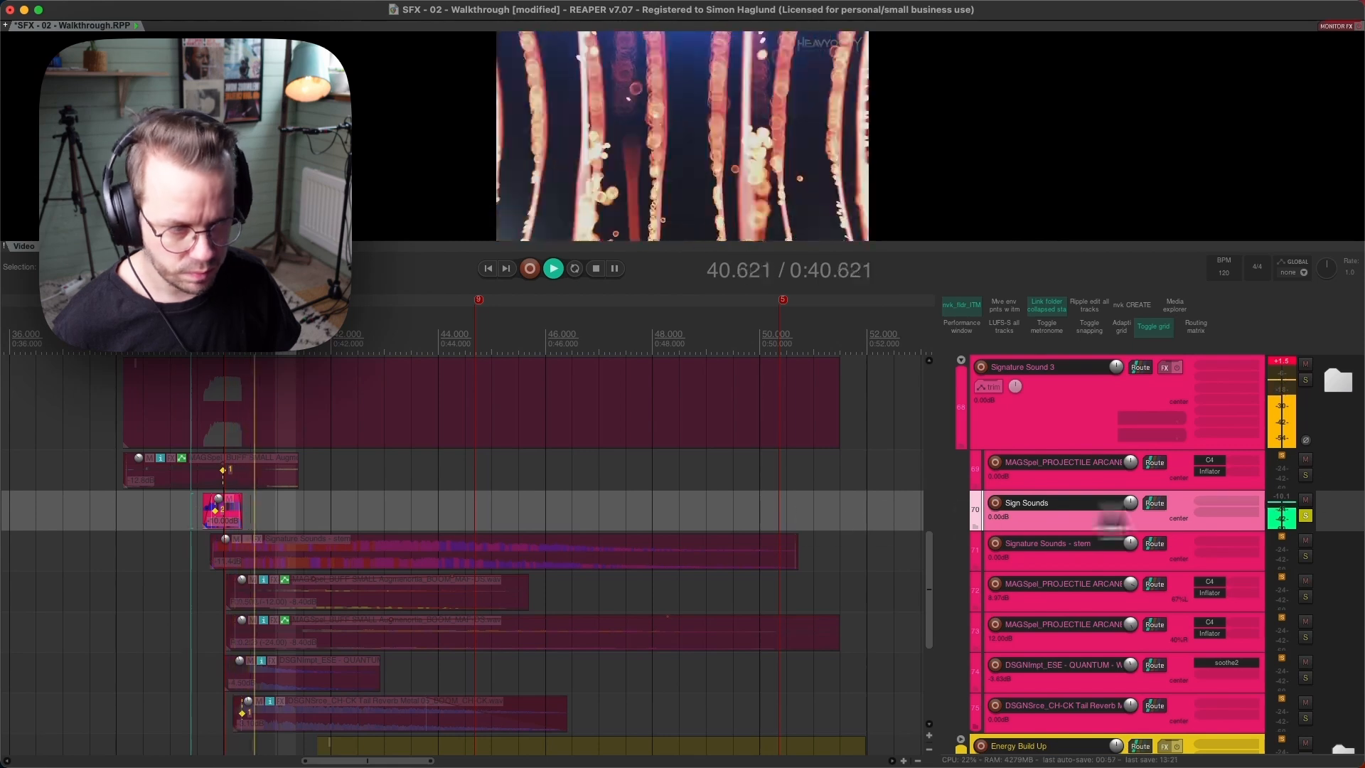
key(space)
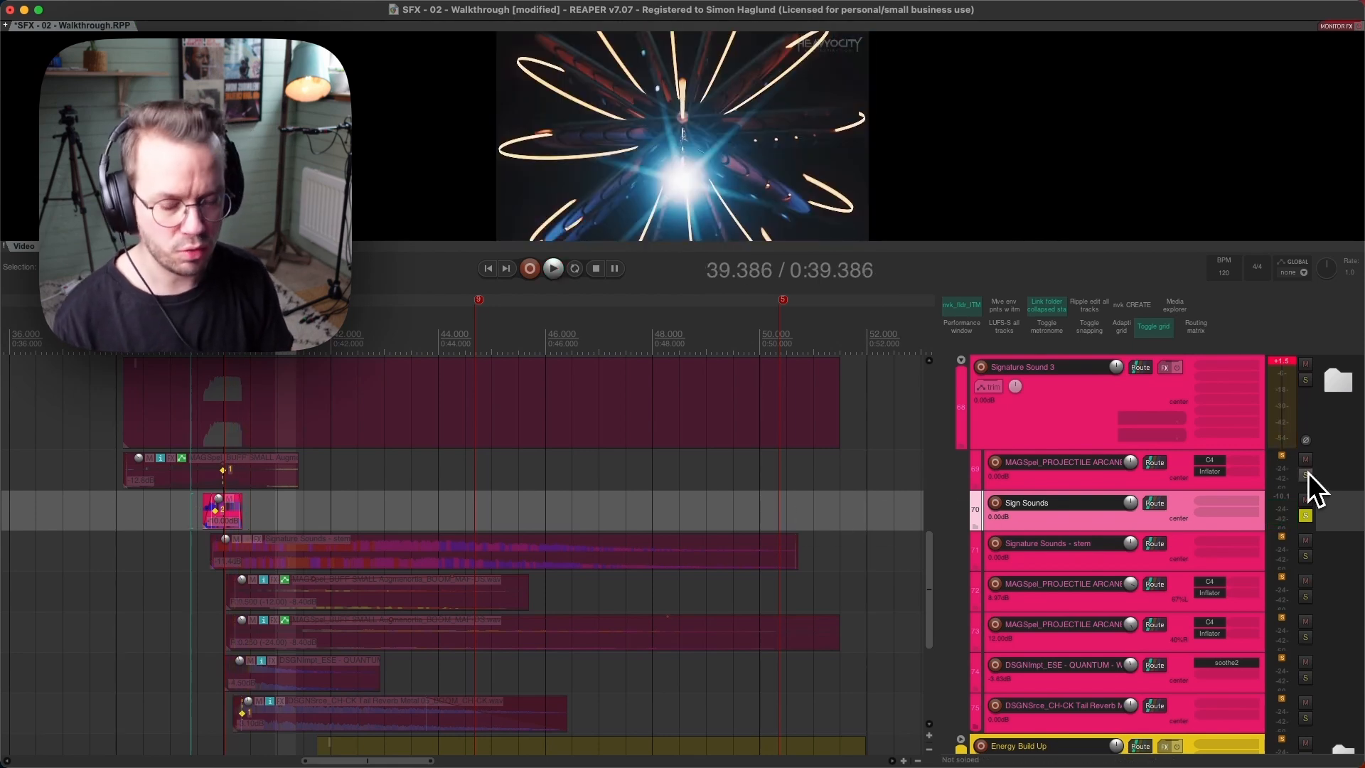
Play only the Signature Sounds - stem layer in solo from about 39.64 s.
click(207, 542)
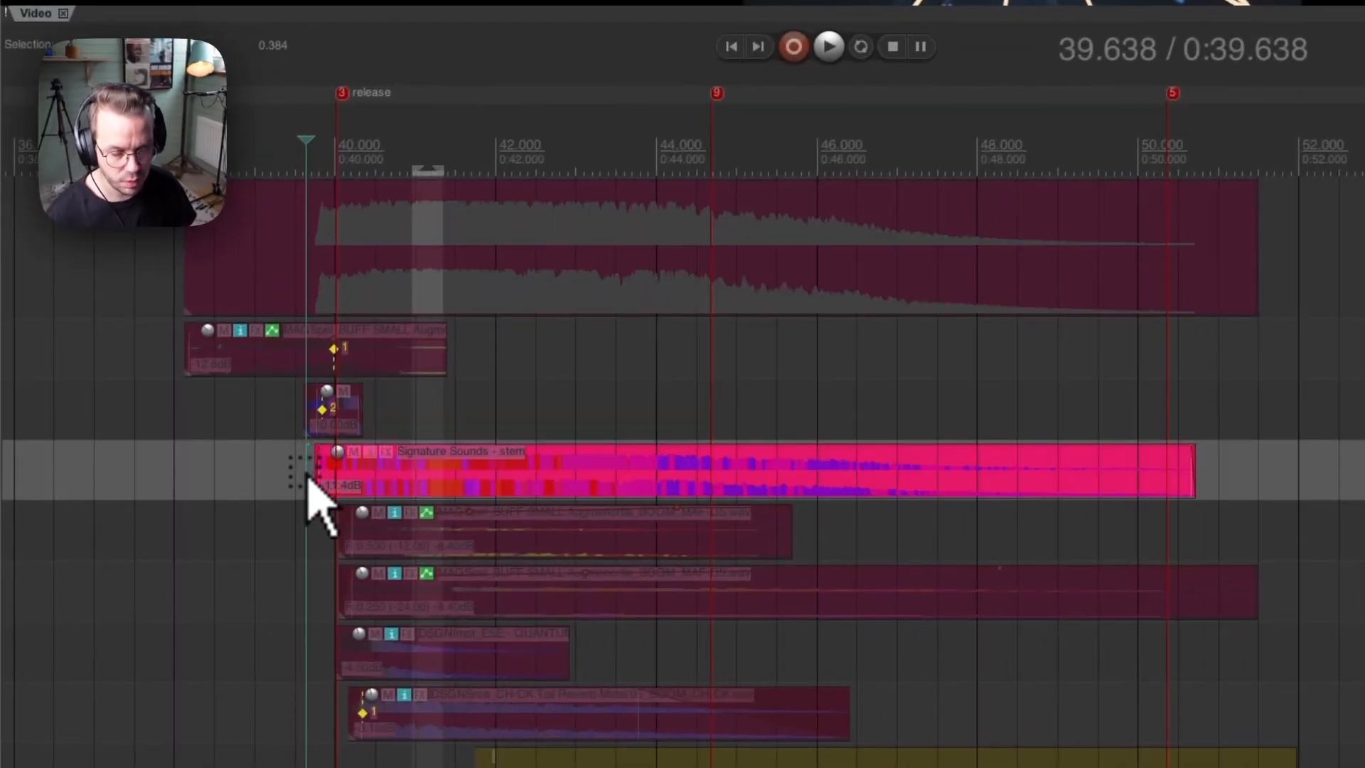
key(space)
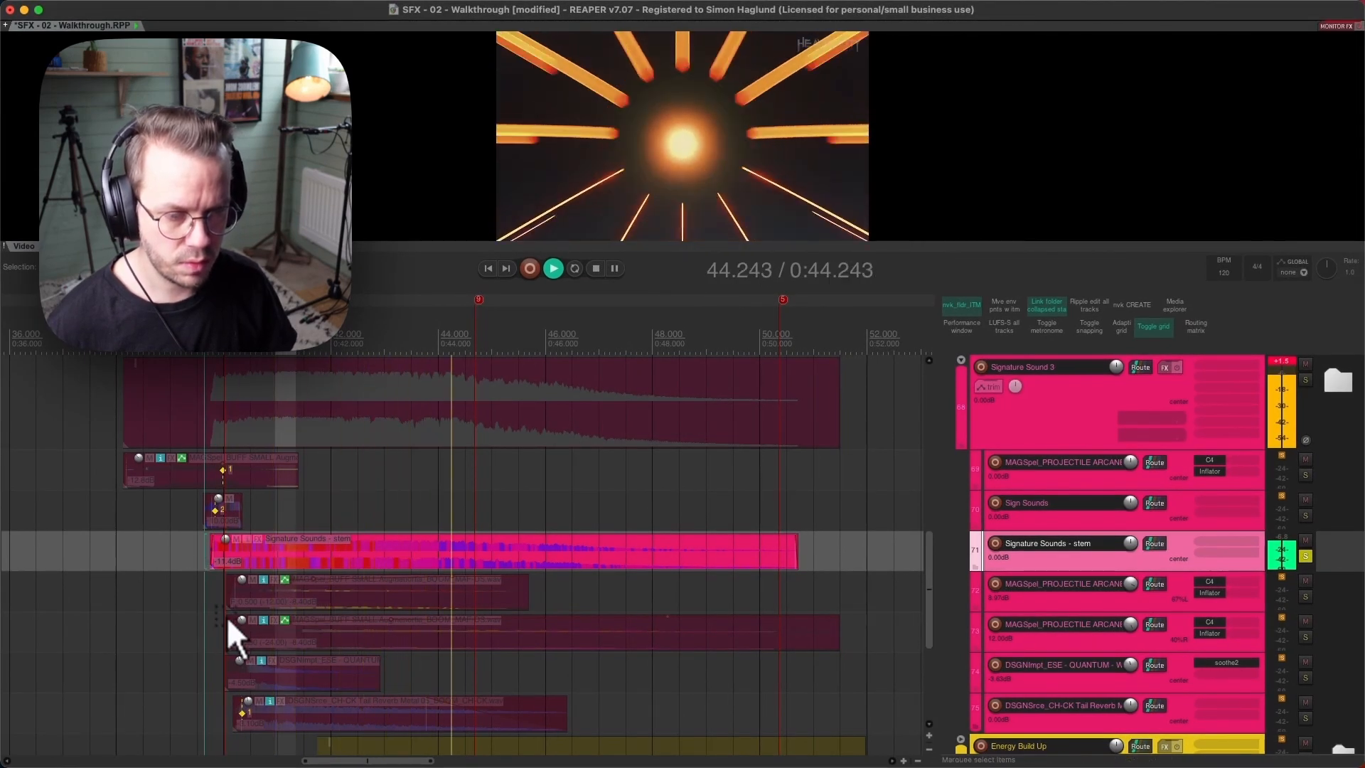
key(space)
Solo the two MAGSpel_BUFF SMALL layers pitched -12 and -24 together and play them from about 39.7 s.
click(222, 593)
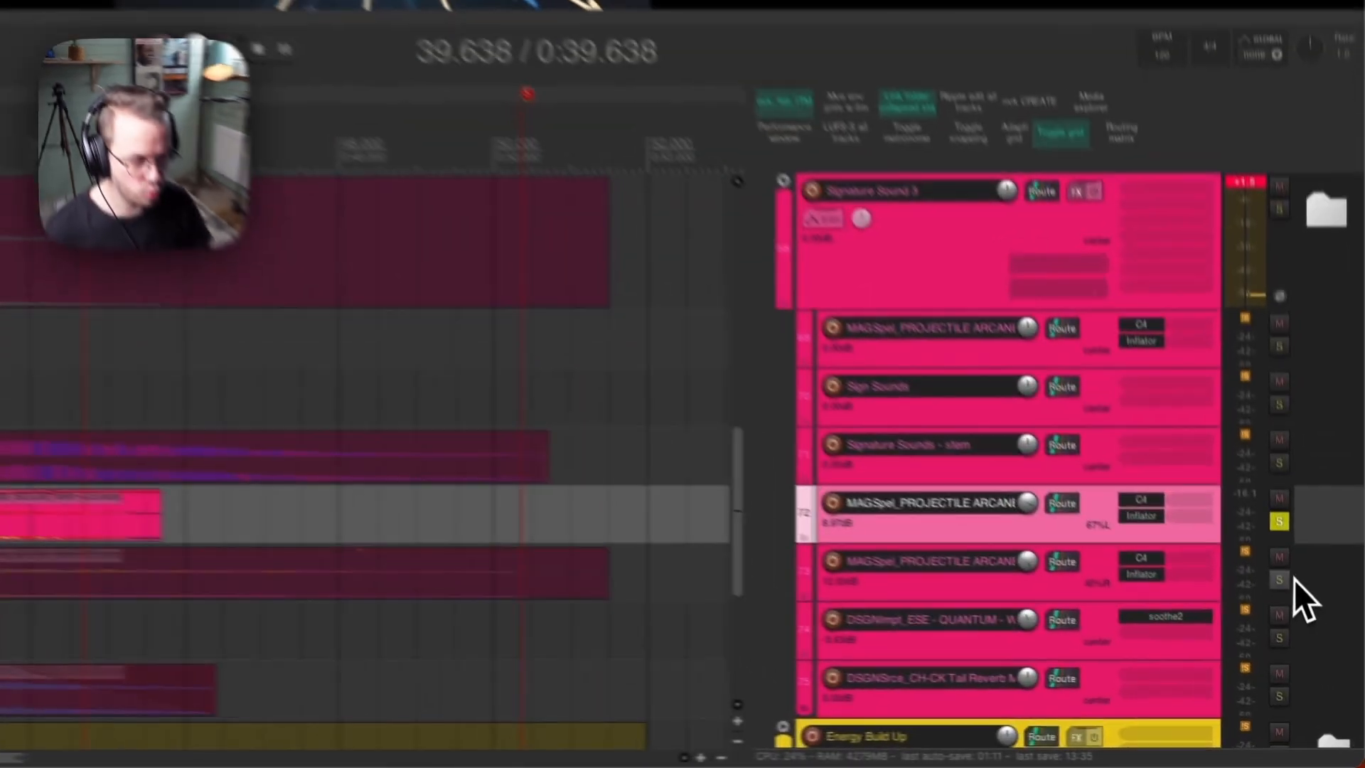
click(1307, 638)
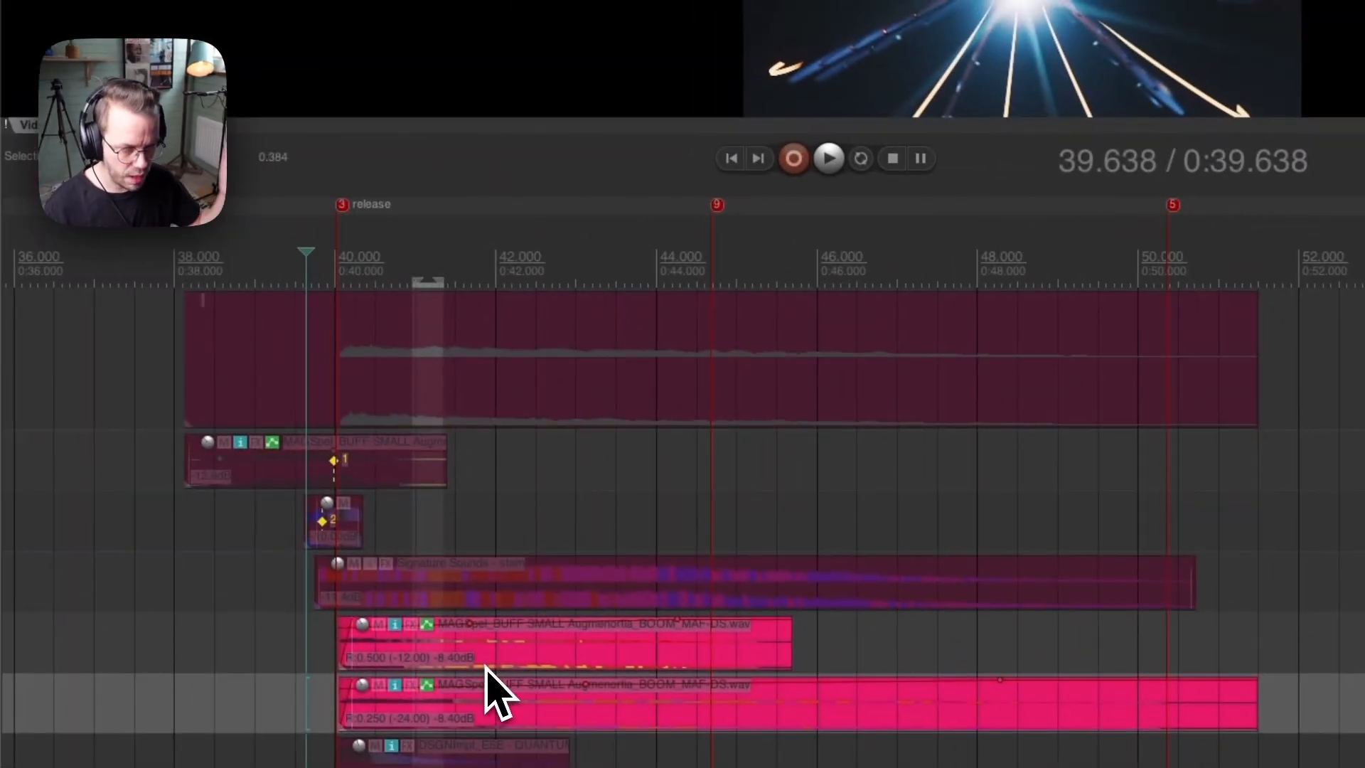
click(312, 642)
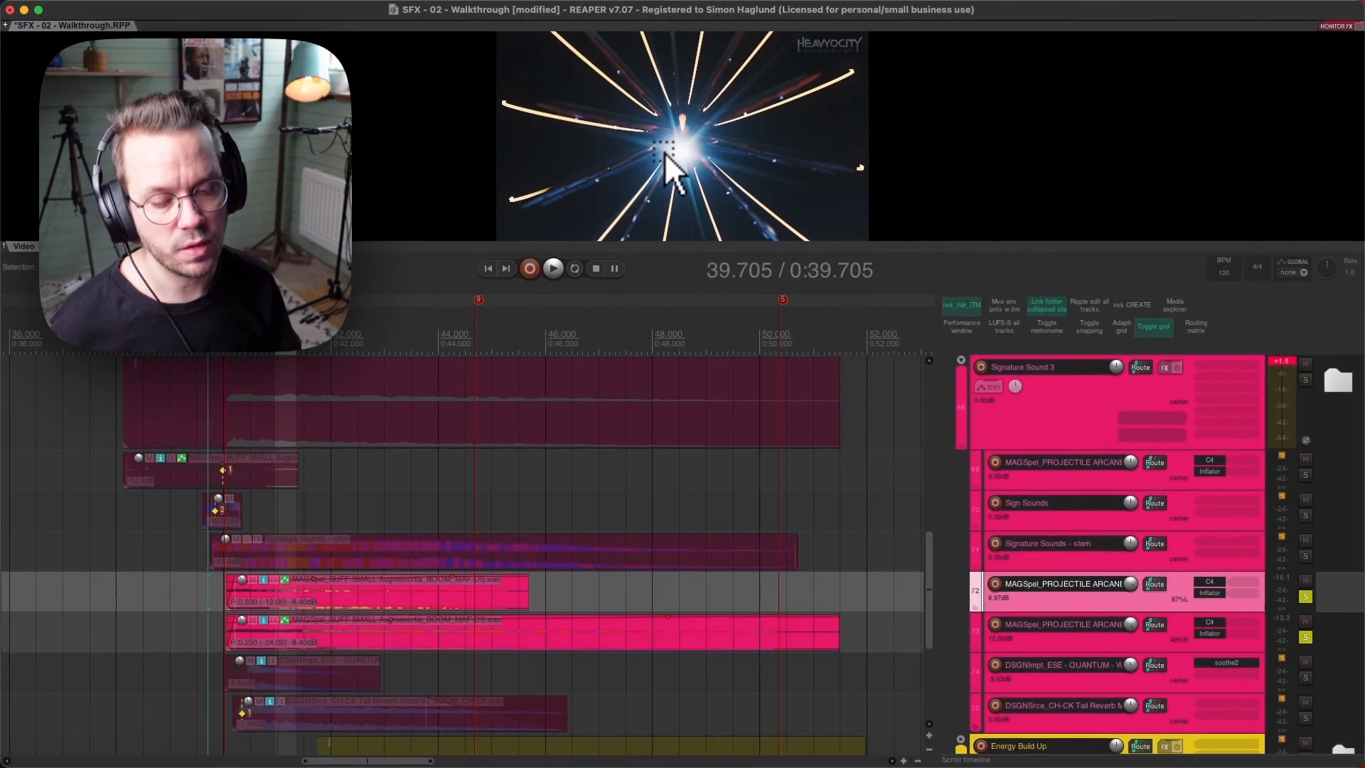
key(space)
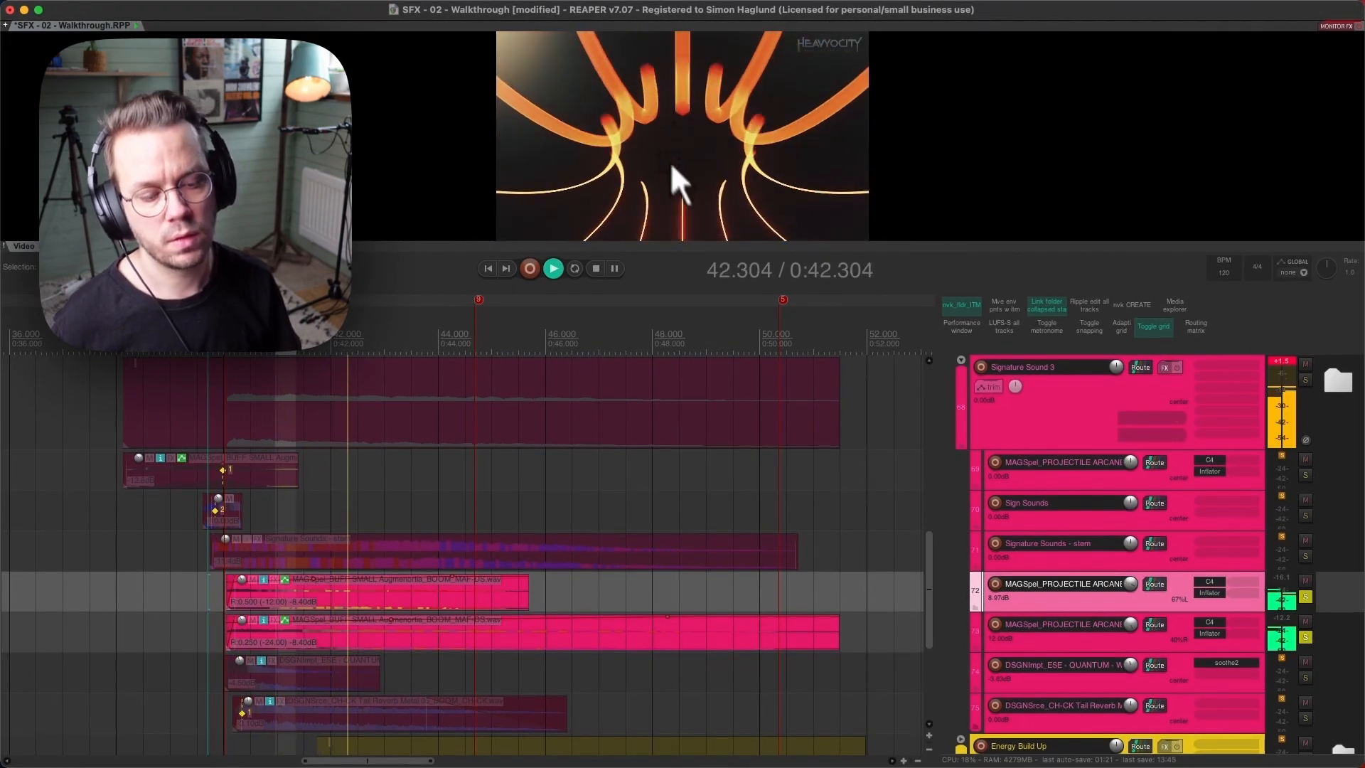
key(space)
Add the Signature Sounds - stem layer to the two soloed MAGSpel layers and play the combination from about 39.7 s.
click(1305, 556)
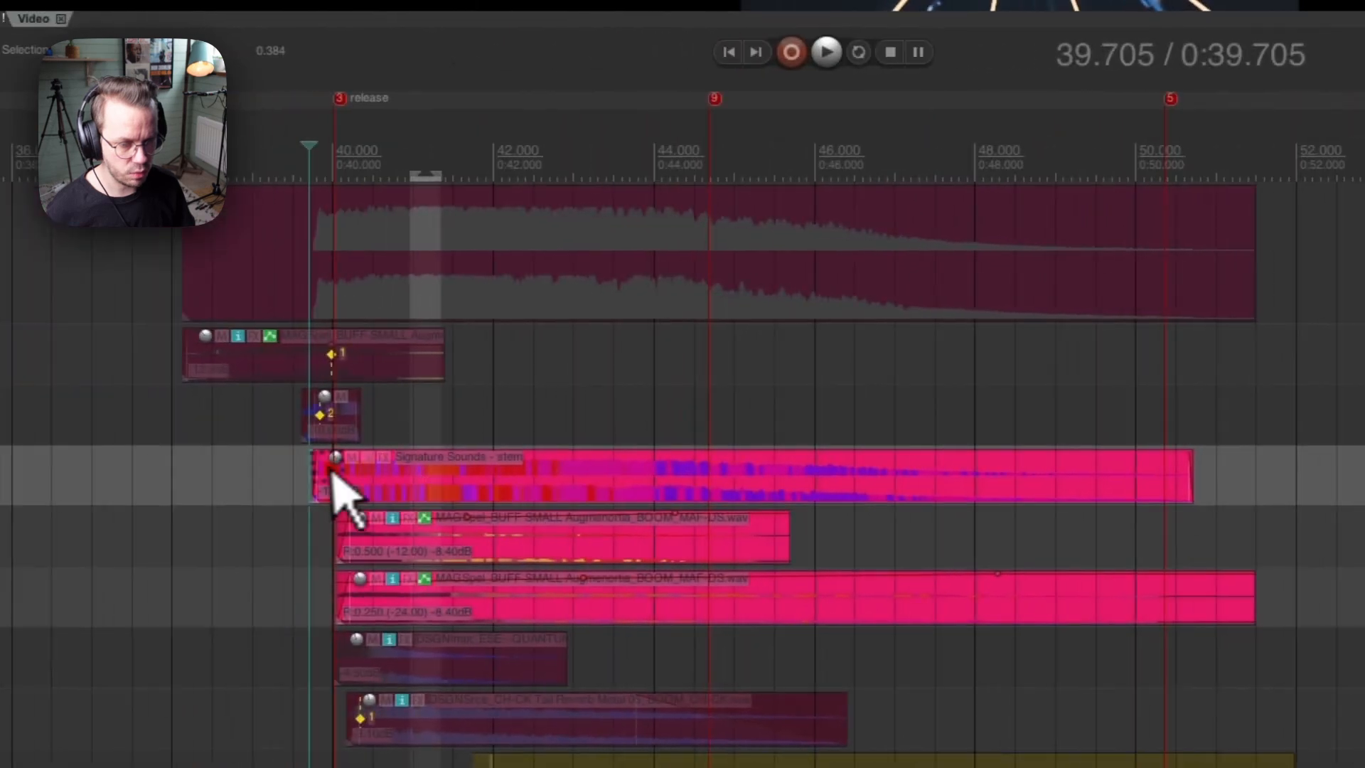
click(198, 546)
key(space)
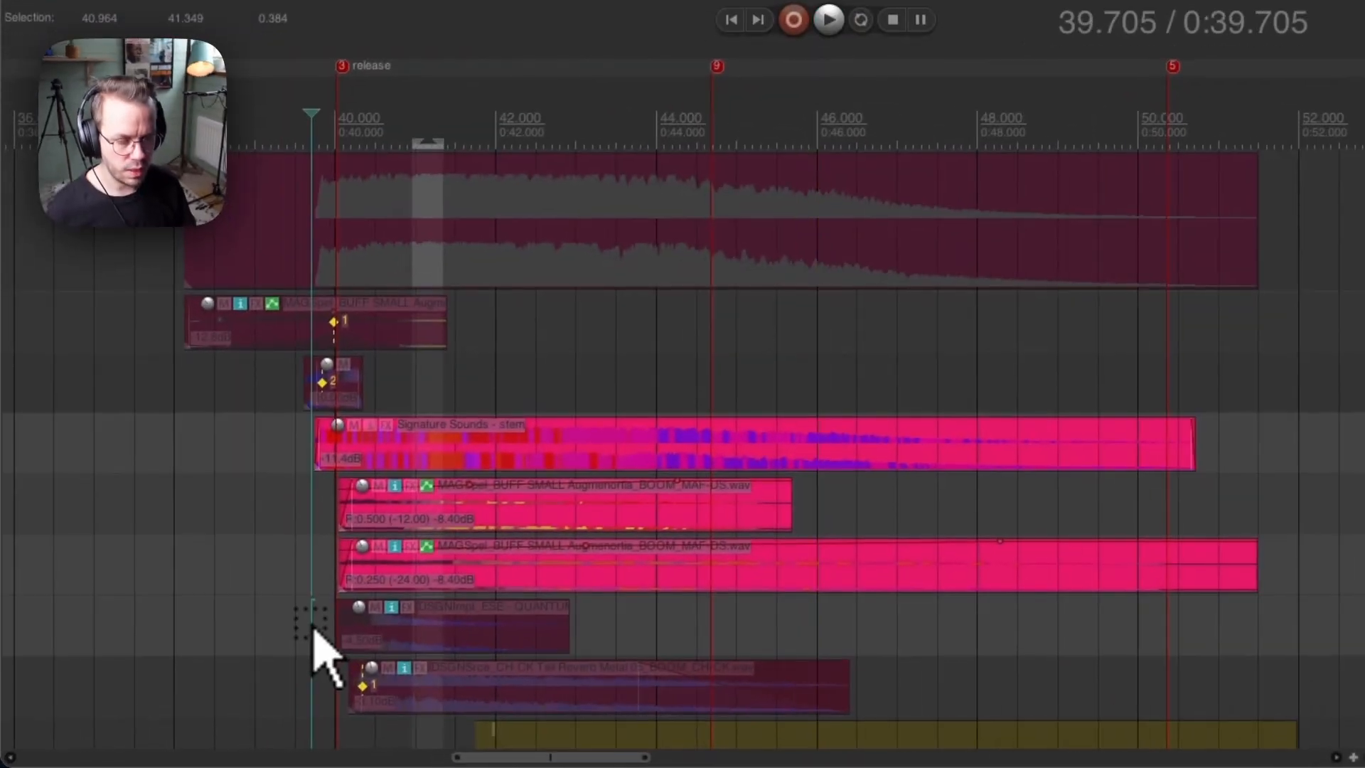
Play the DSGNImpt_ESE - QUANTUM layer and the DSGNSrce_CH-CK Tail Reverb Metal layer, each alone in solo, from just before the release marker.
click(314, 628)
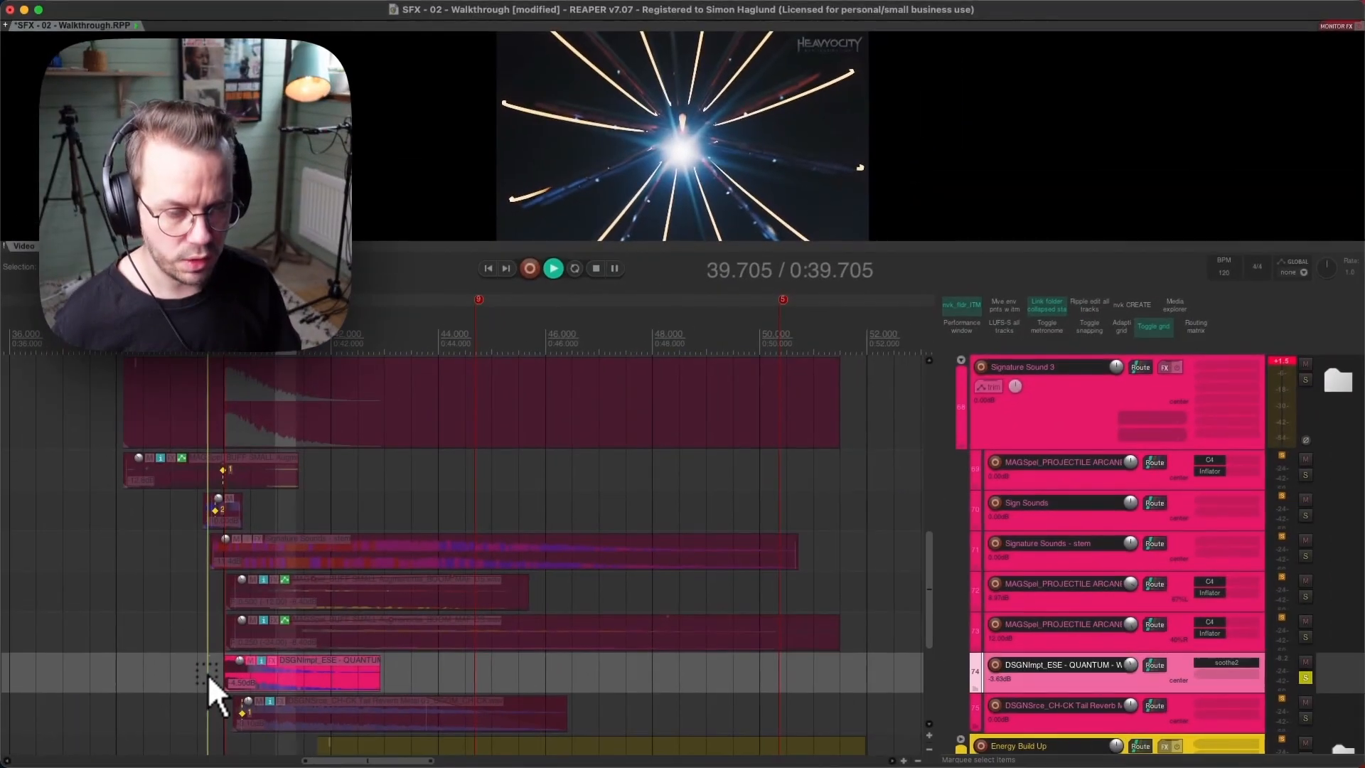
key(space)
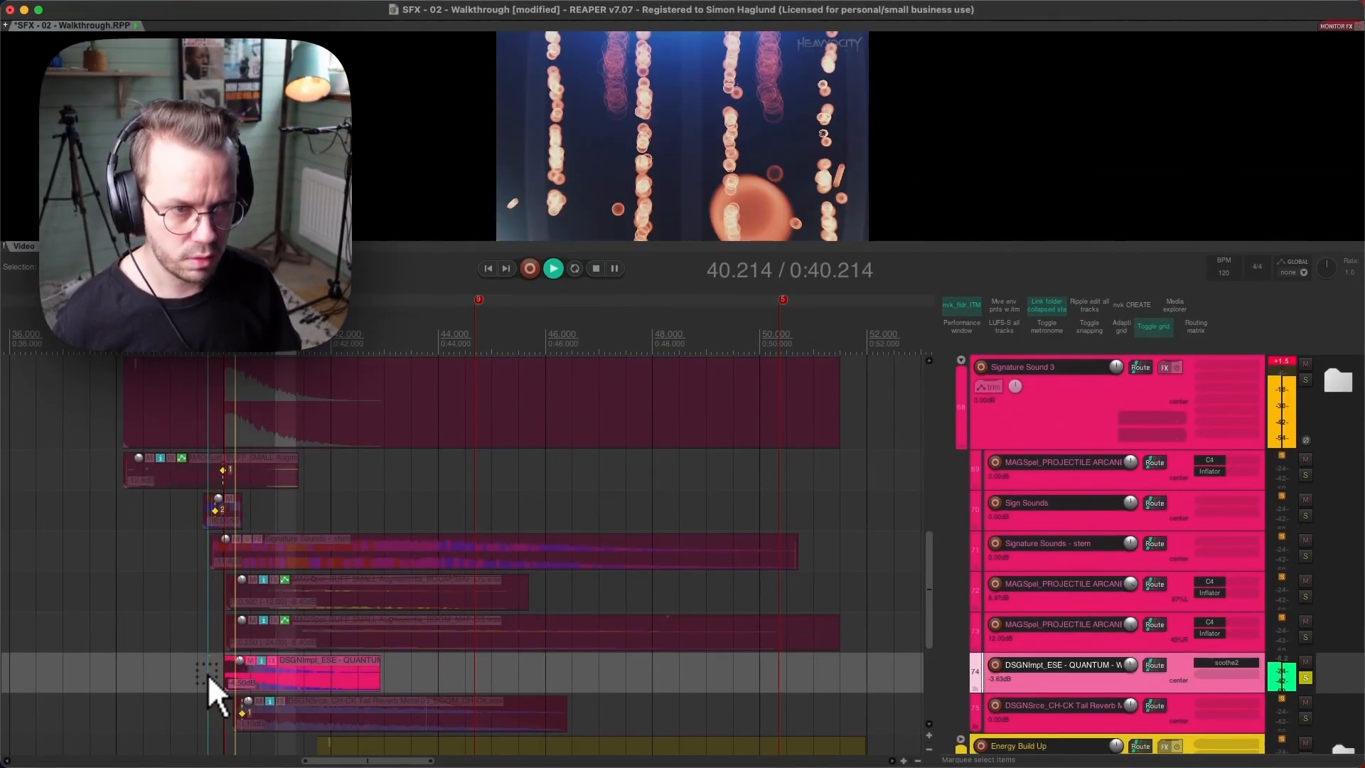
key(space)
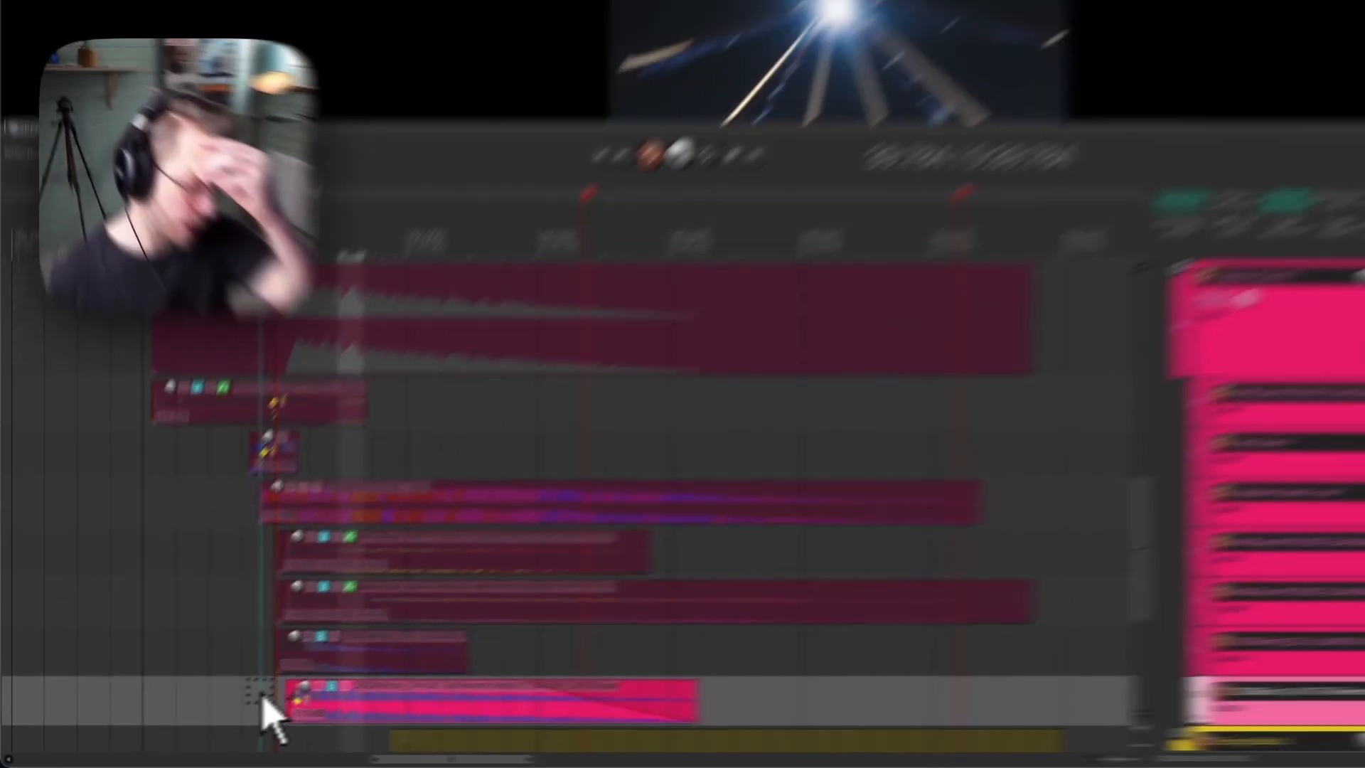
key(space)
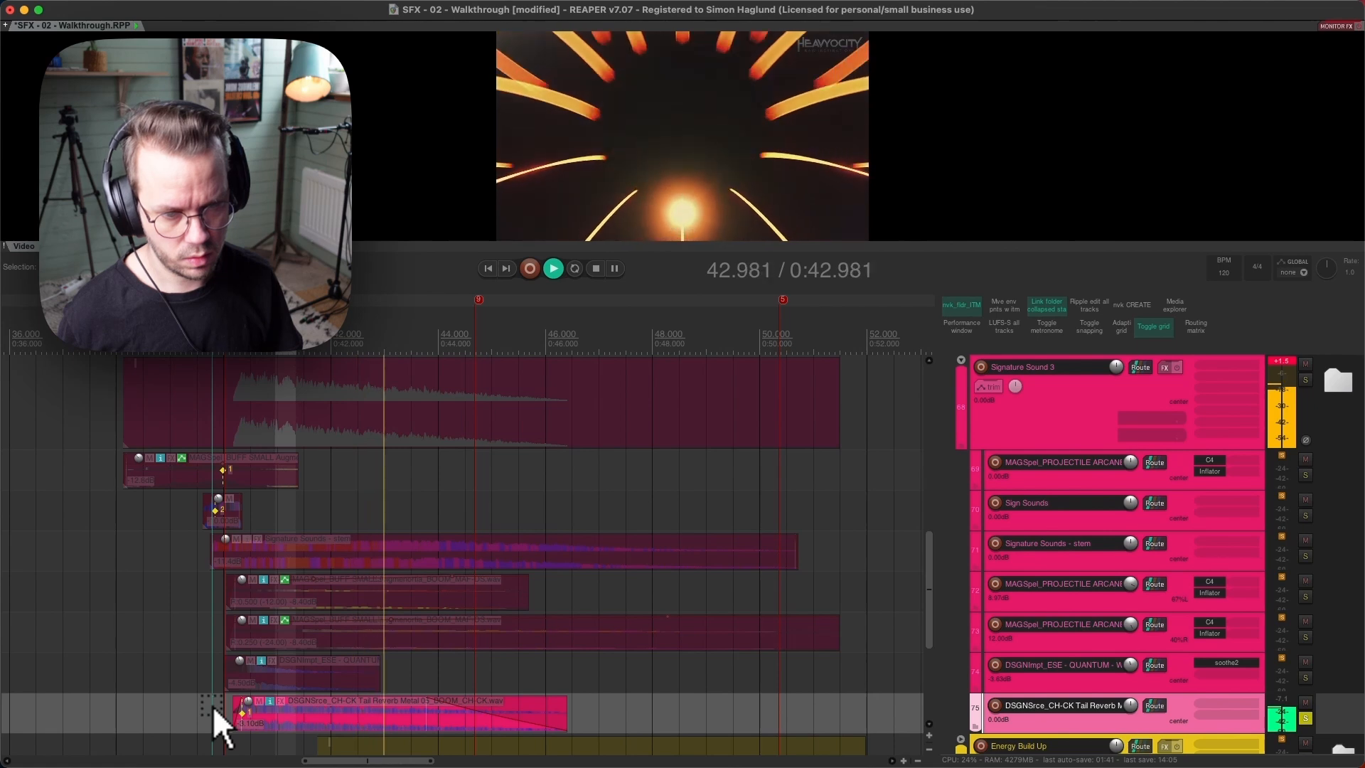
key(space)
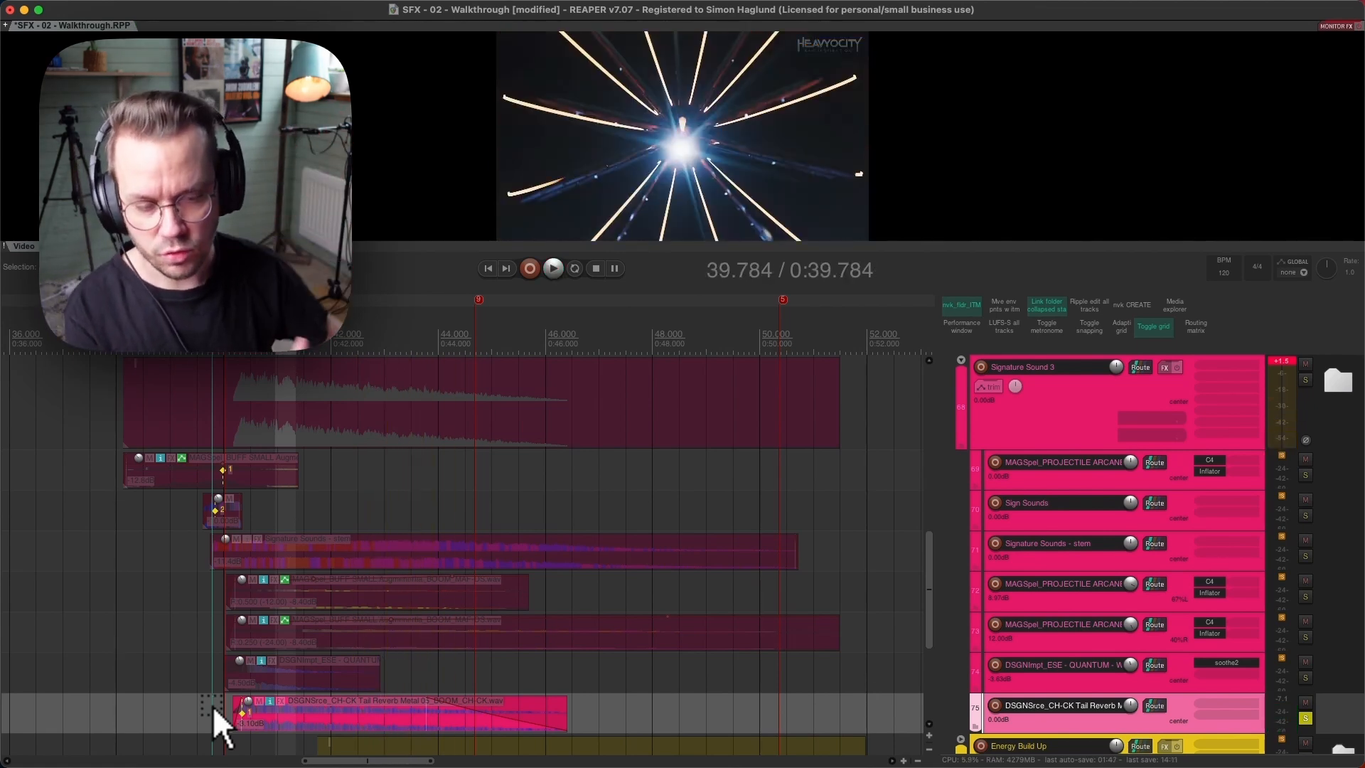
Add the two pitched MAGSpel layers to the soloed Tail Reverb Metal layer and play them together from about 39.72 s.
drag(1305, 637, 1306, 613)
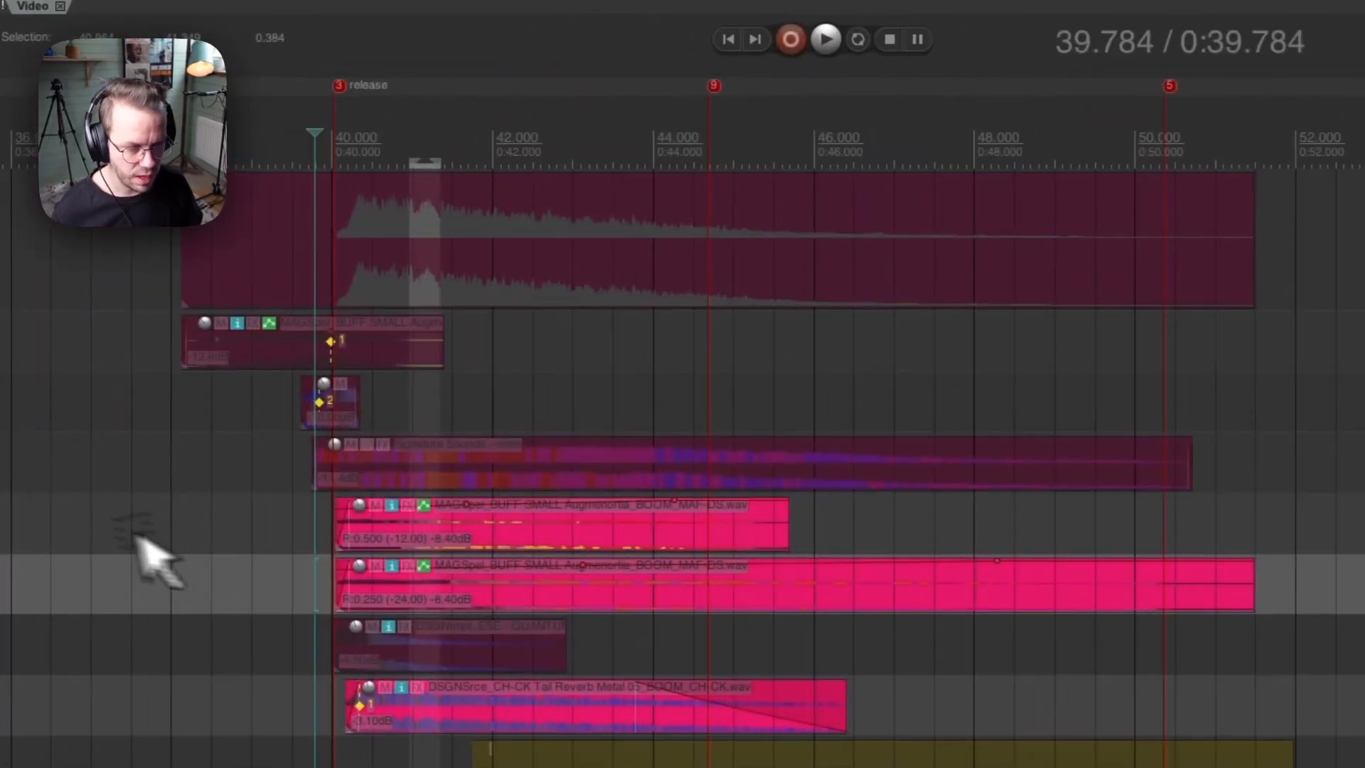
click(313, 543)
key(space)
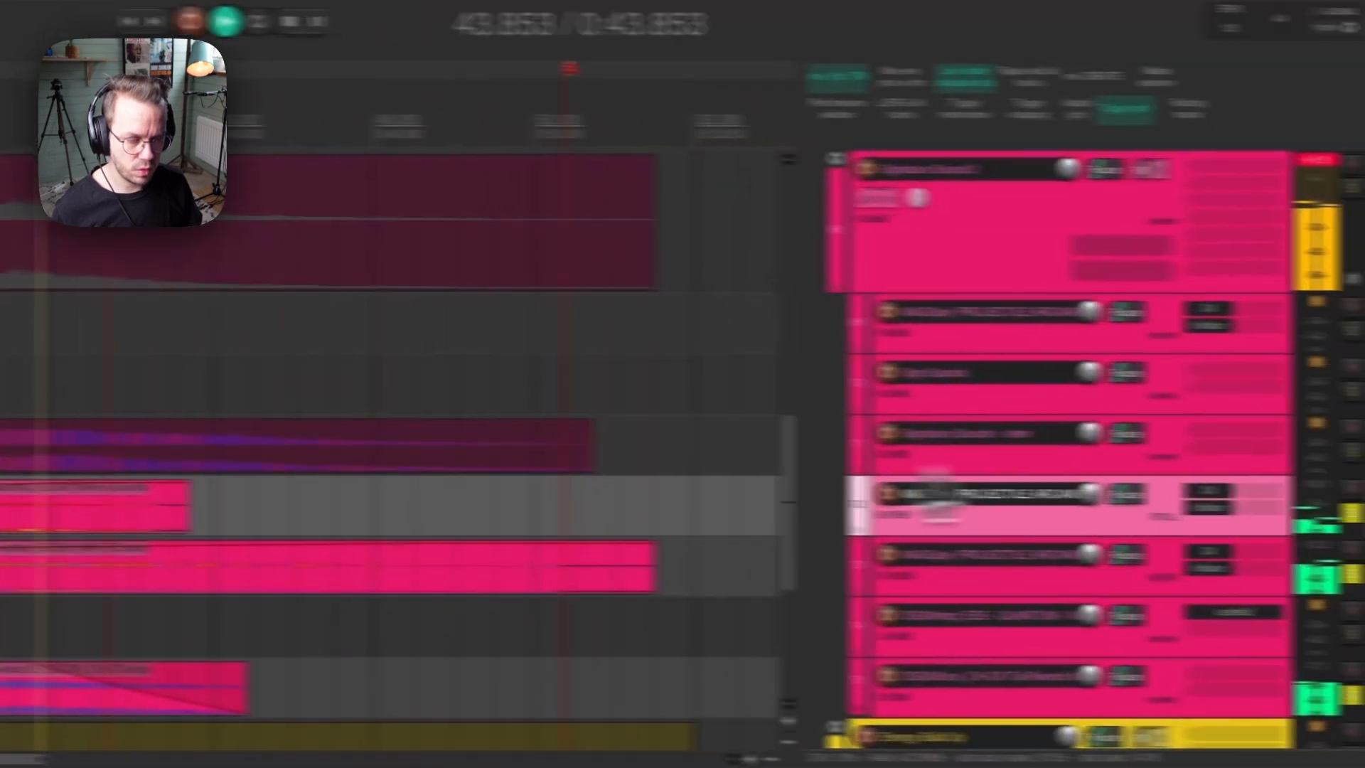
key(space)
Add the Signature Sounds - stem and QUANTUM impact layers to the solo and play the combination from about 39.57 s.
click(1274, 450)
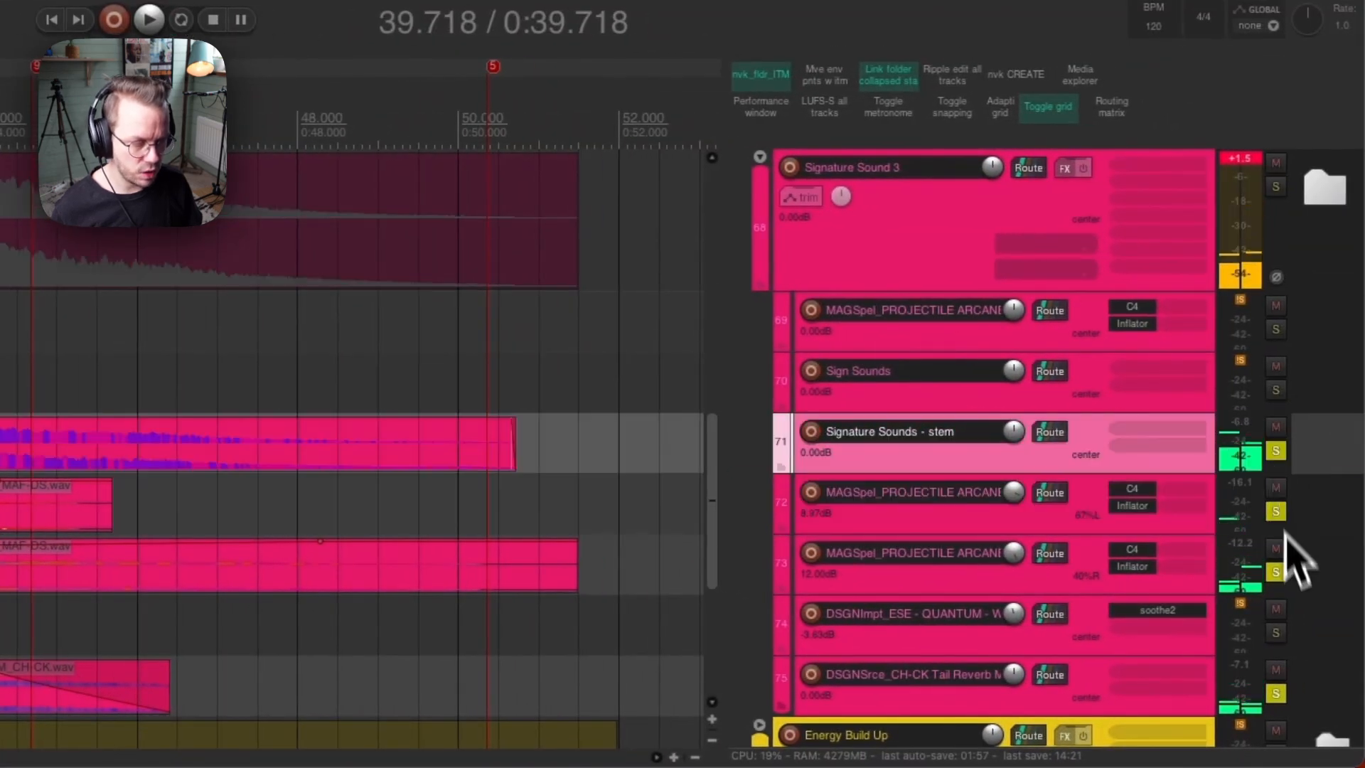
click(1277, 631)
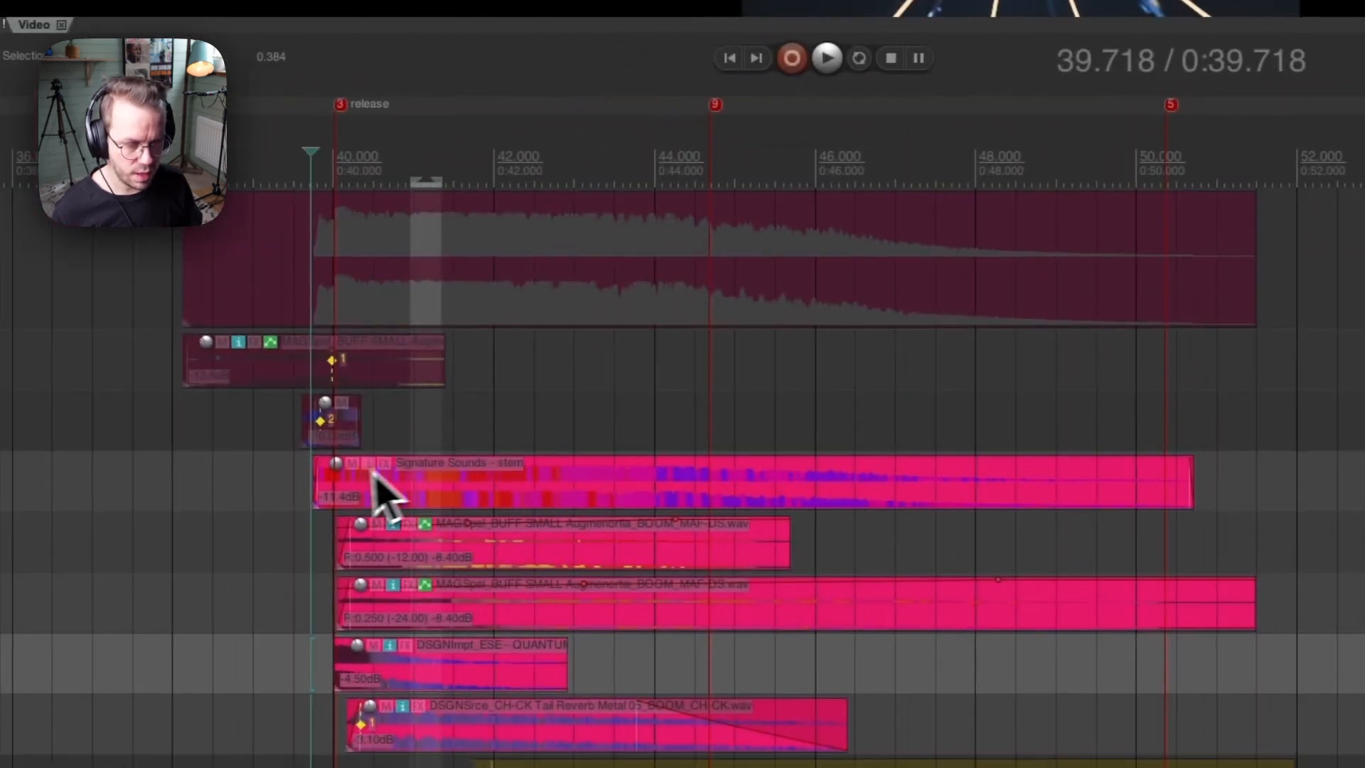
click(302, 490)
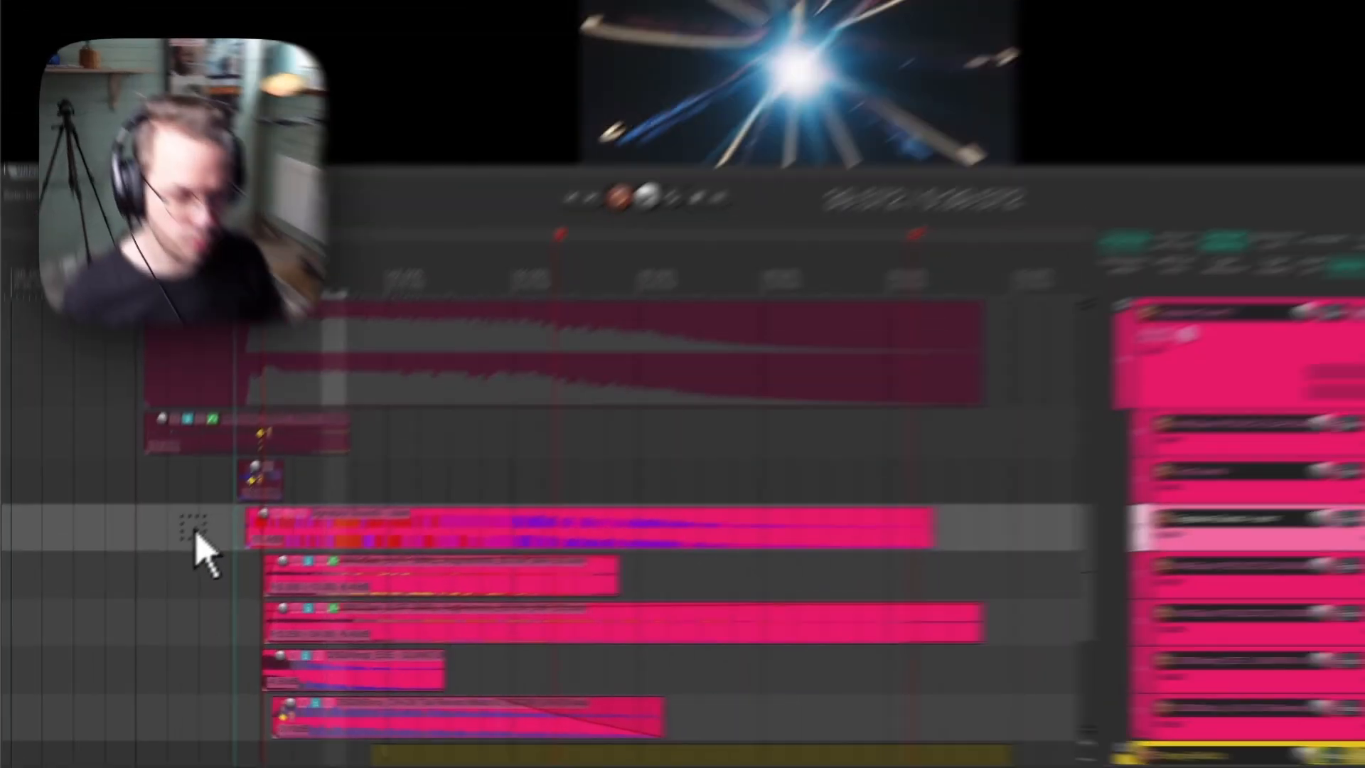
key(space)
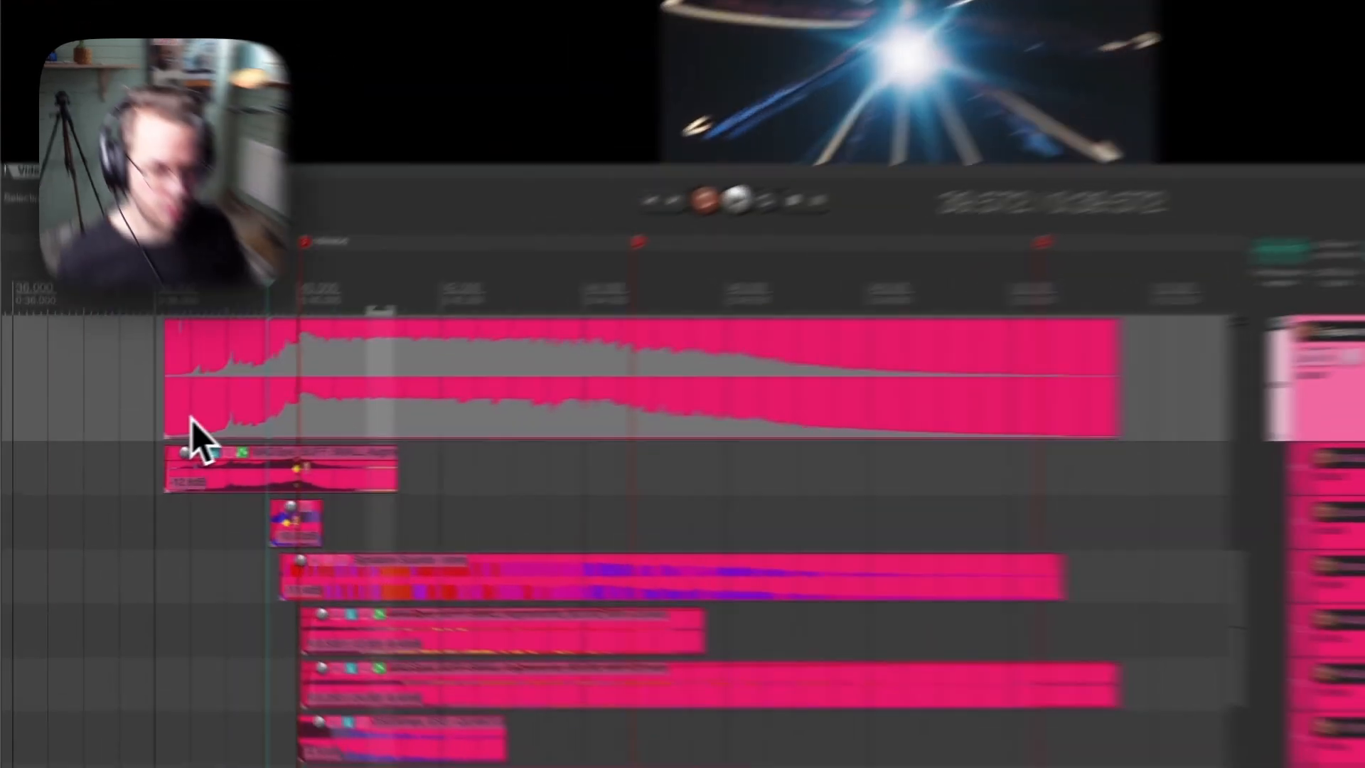
Play the whole Signature Sound 3 folder in solo from about 38.13 s.
key(space)
key(space)
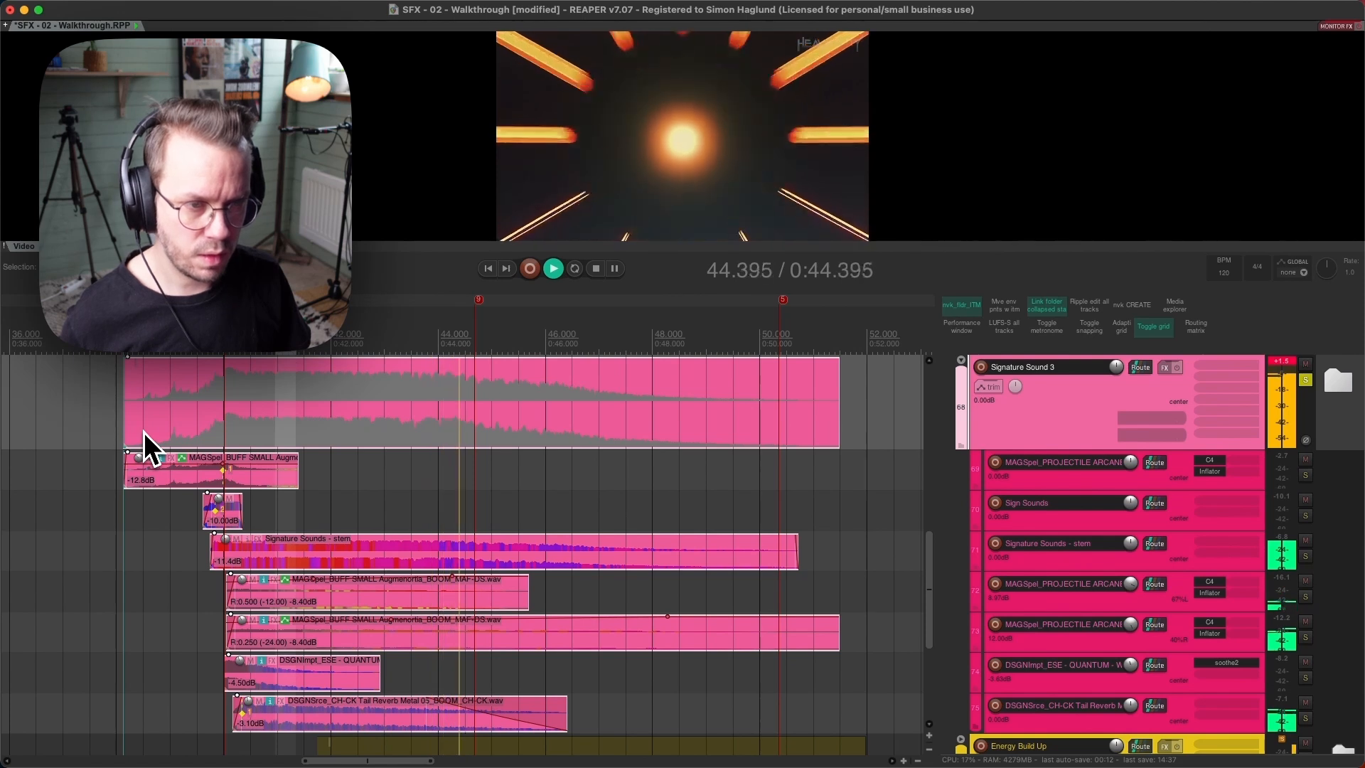
key(space)
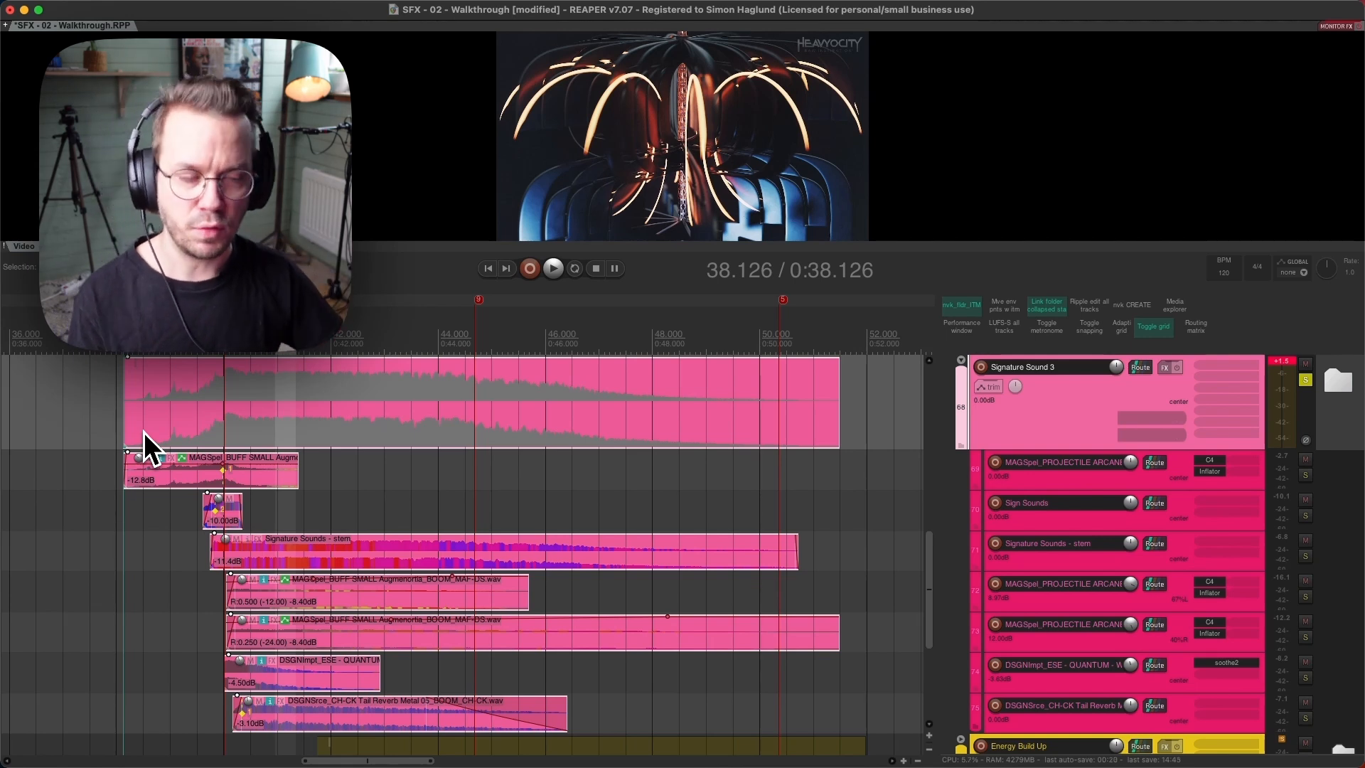
Go to the Energy Build Up folder and check the video frames from about 40.9 s through to marker 5.
scroll(444, 668, down, 1)
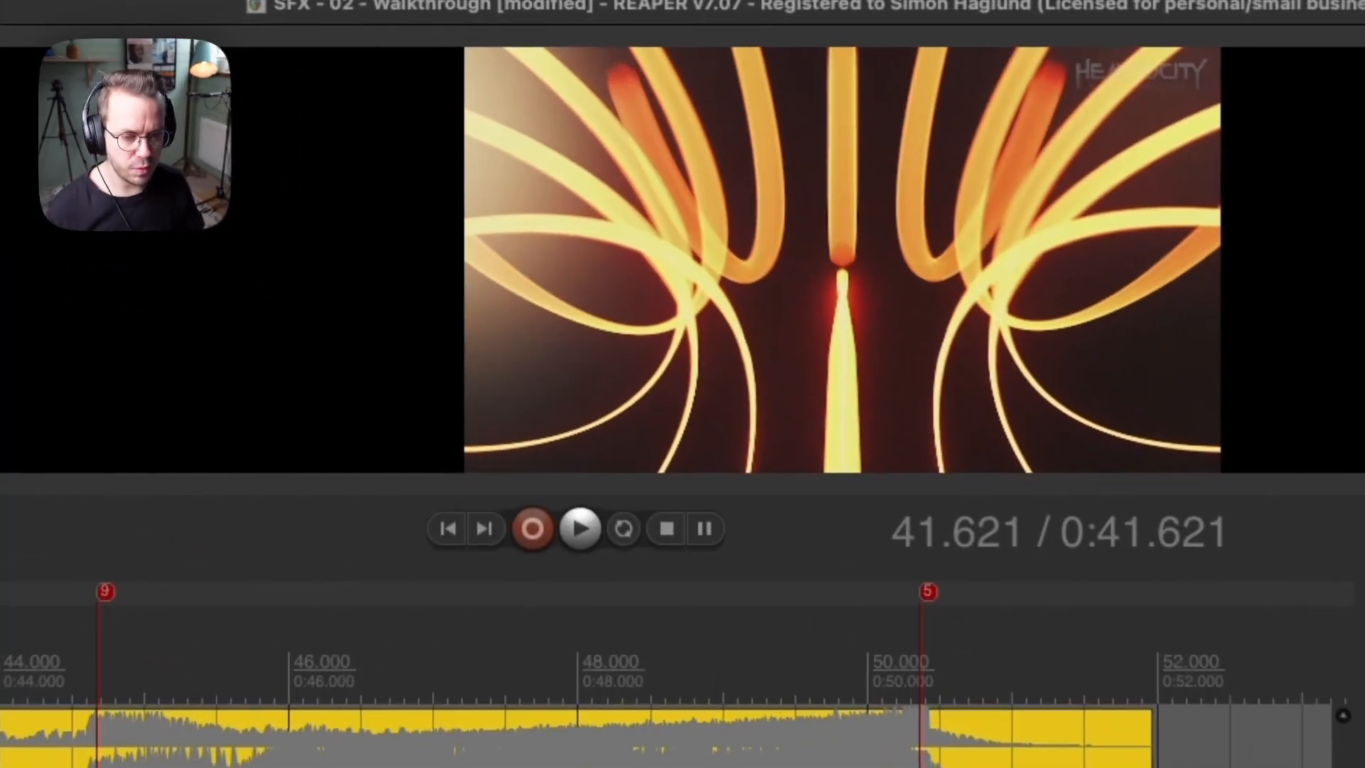
click(113, 377)
click(44, 377)
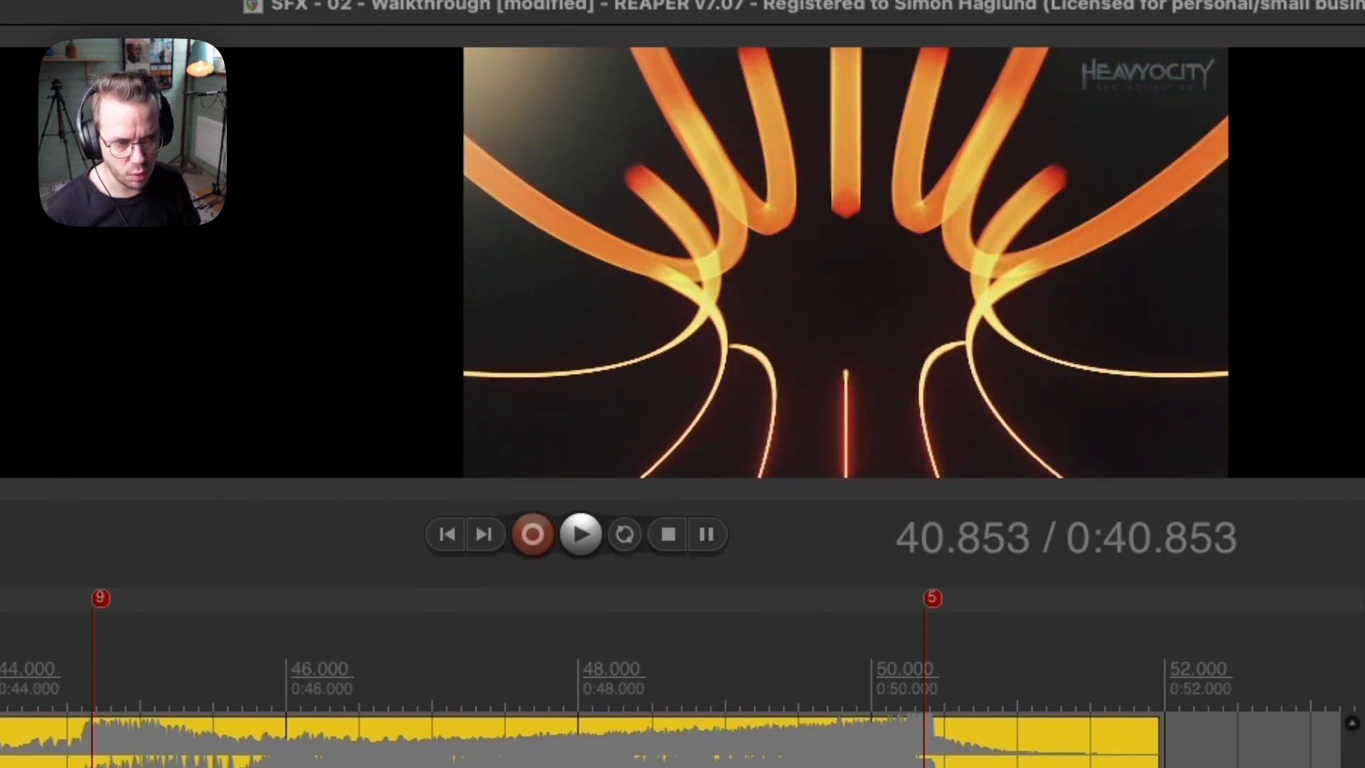
drag(0, 668, 1140, 656)
click(908, 676)
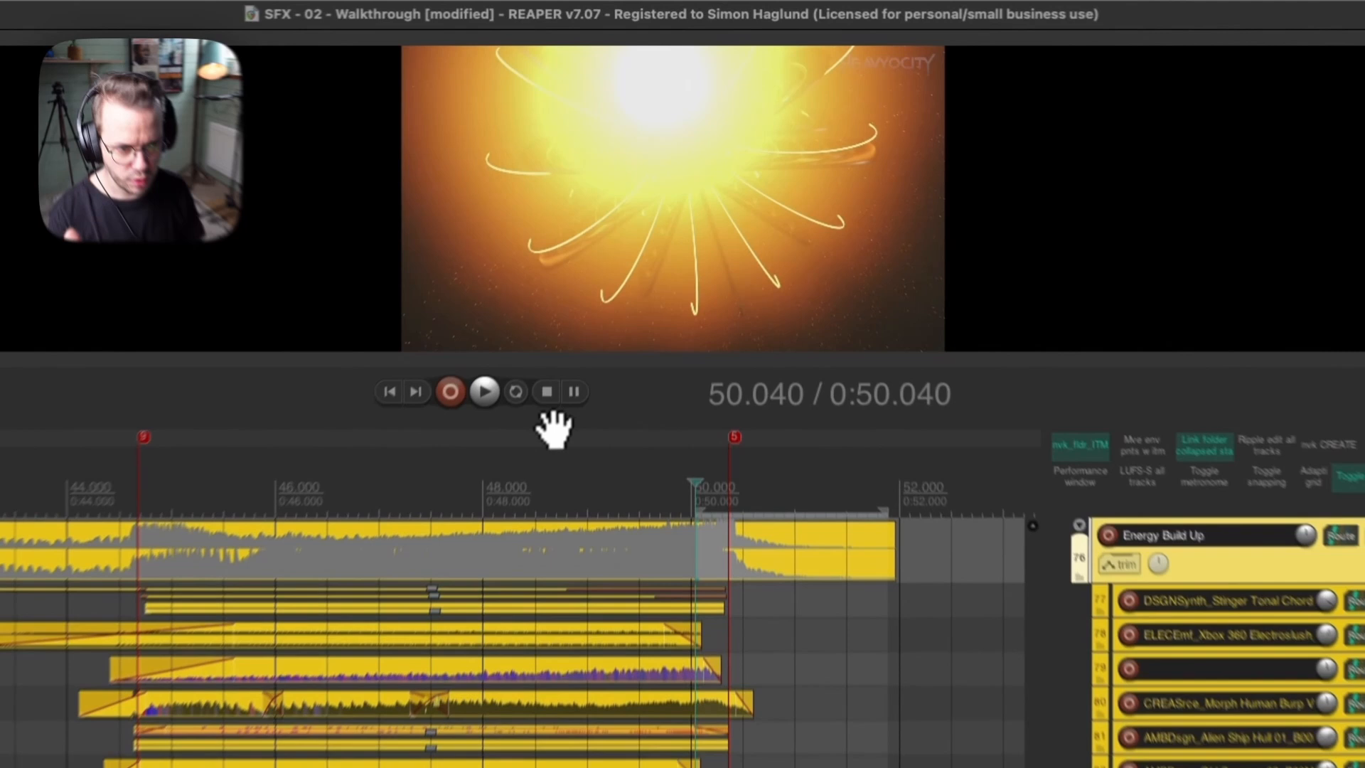
Place the cursor at about 36.1 s and check the video frames leading up to the release marker.
drag(601, 295, 754, 262)
click(32, 565)
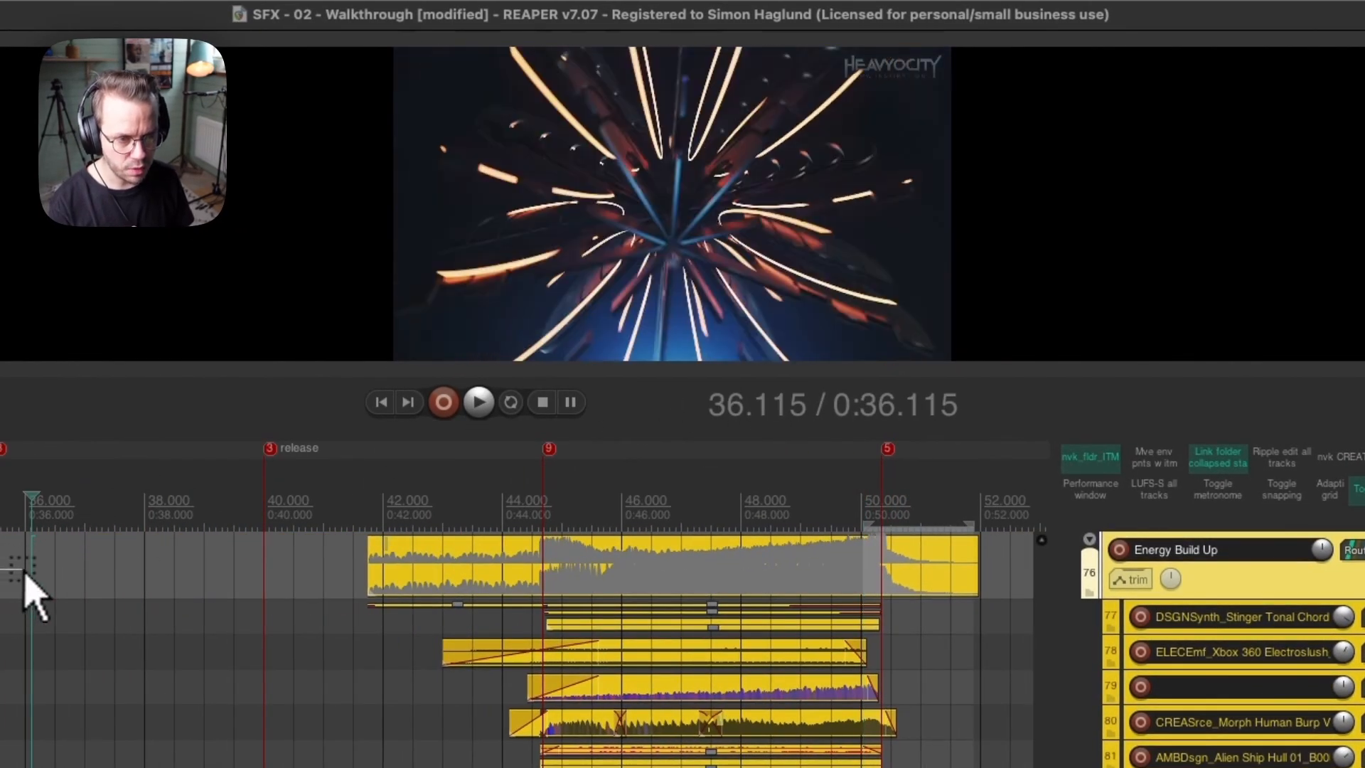
drag(47, 568, 145, 568)
drag(777, 462, 568, 500)
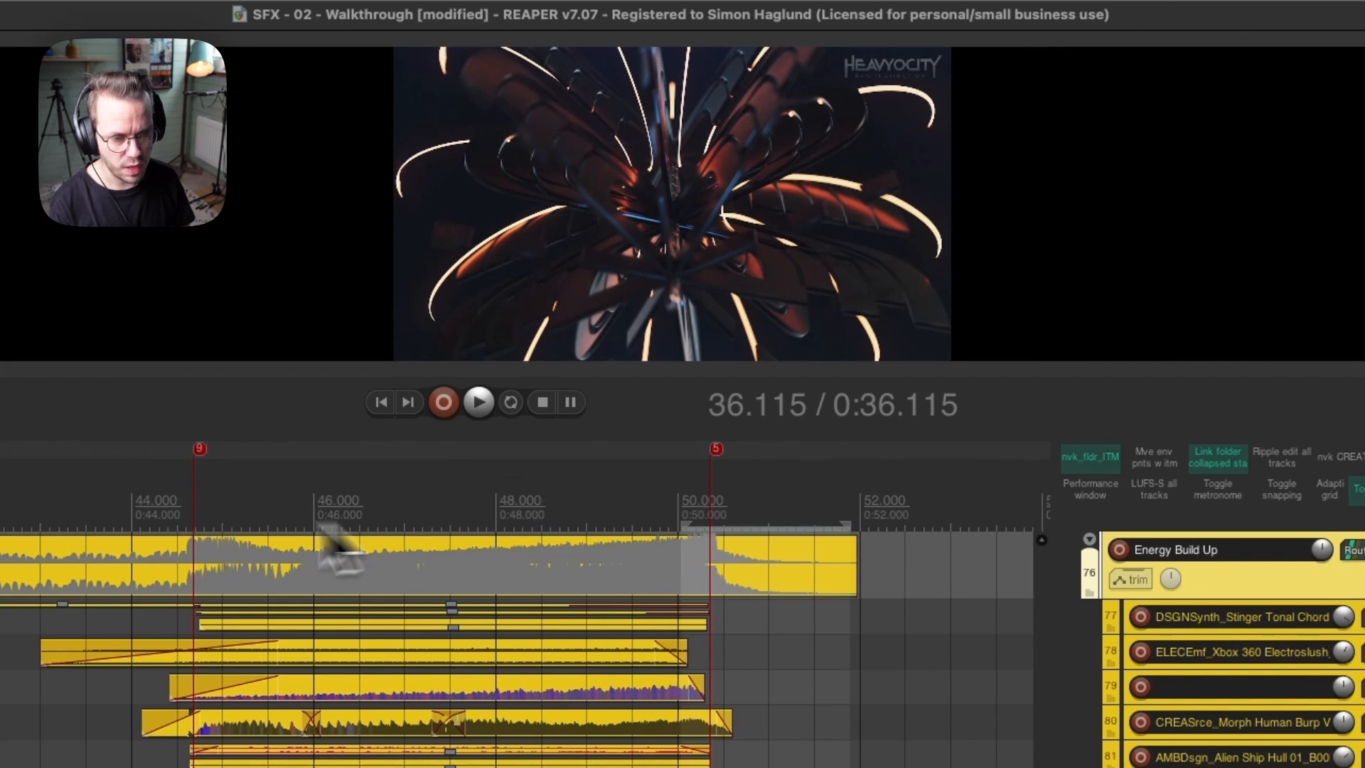
Scrub the video repeatedly from around 42 s to just past marker 5 to examine the Energy Build Up passage.
click(2, 548)
drag(2, 548, 719, 503)
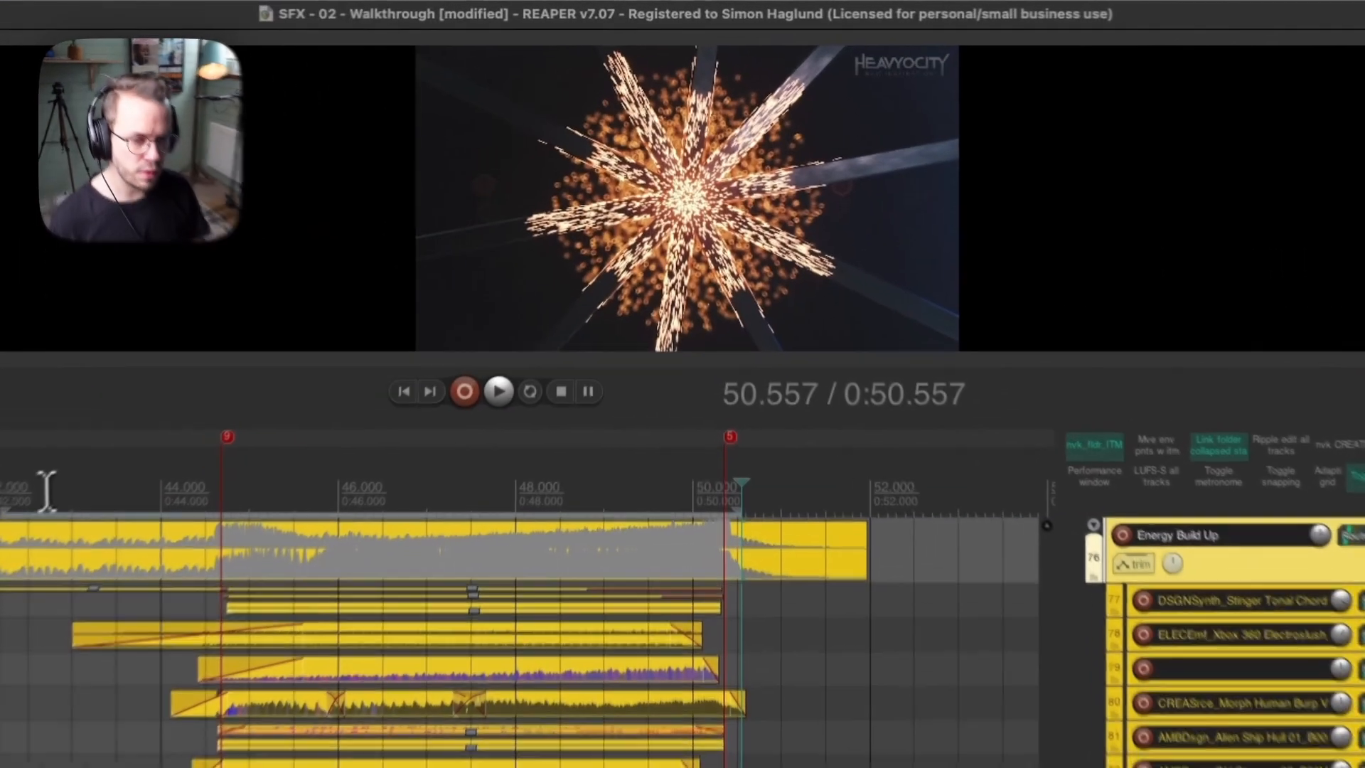
drag(243, 327, 296, 335)
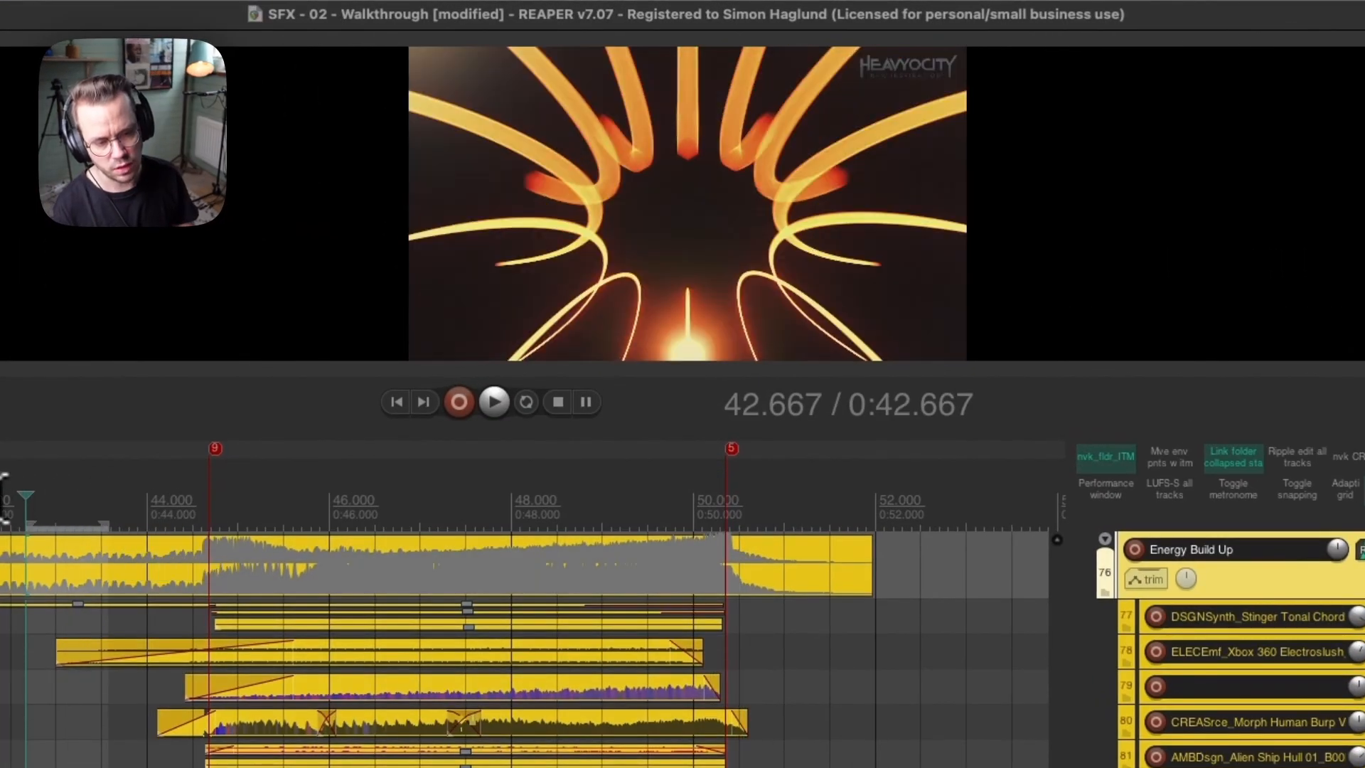
drag(1, 498, 748, 506)
Play the whole Energy Build Up folder in solo from about 41.64 s.
click(177, 376)
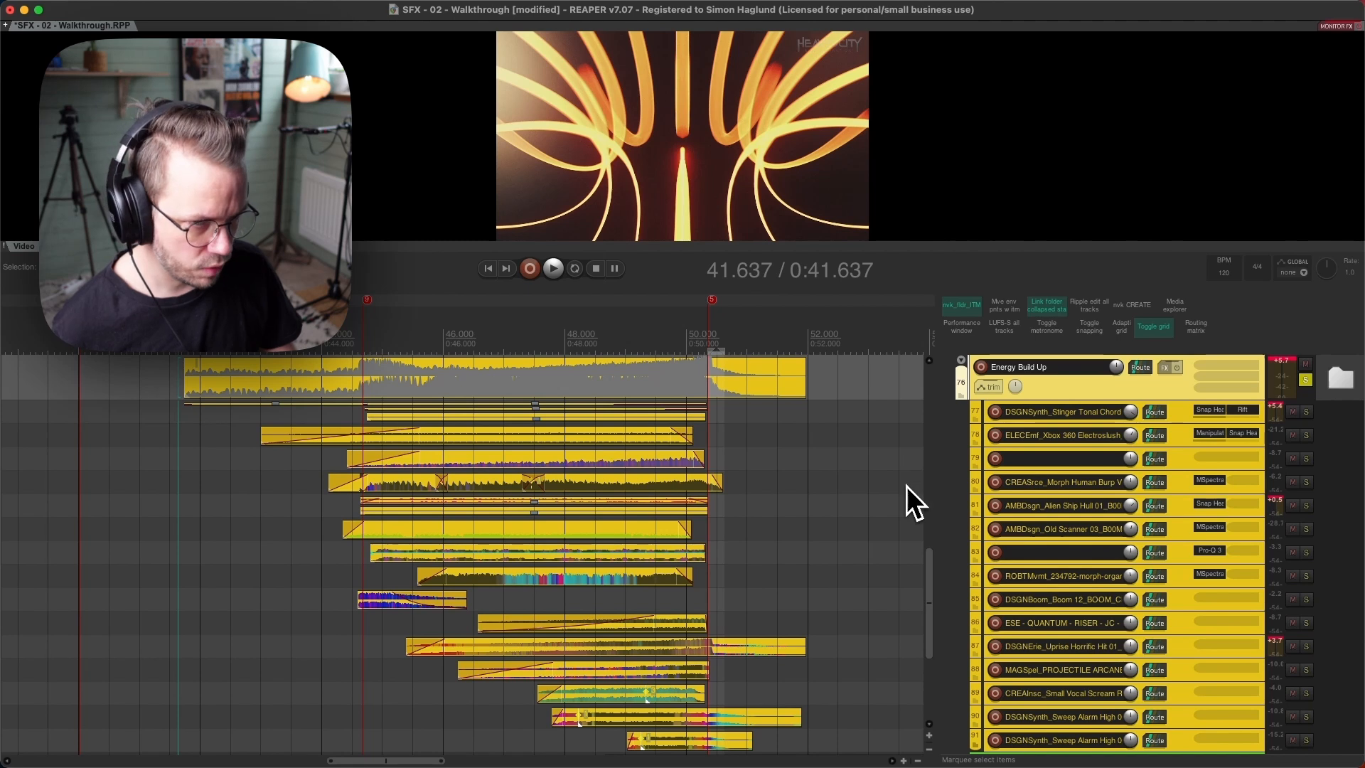
key(space)
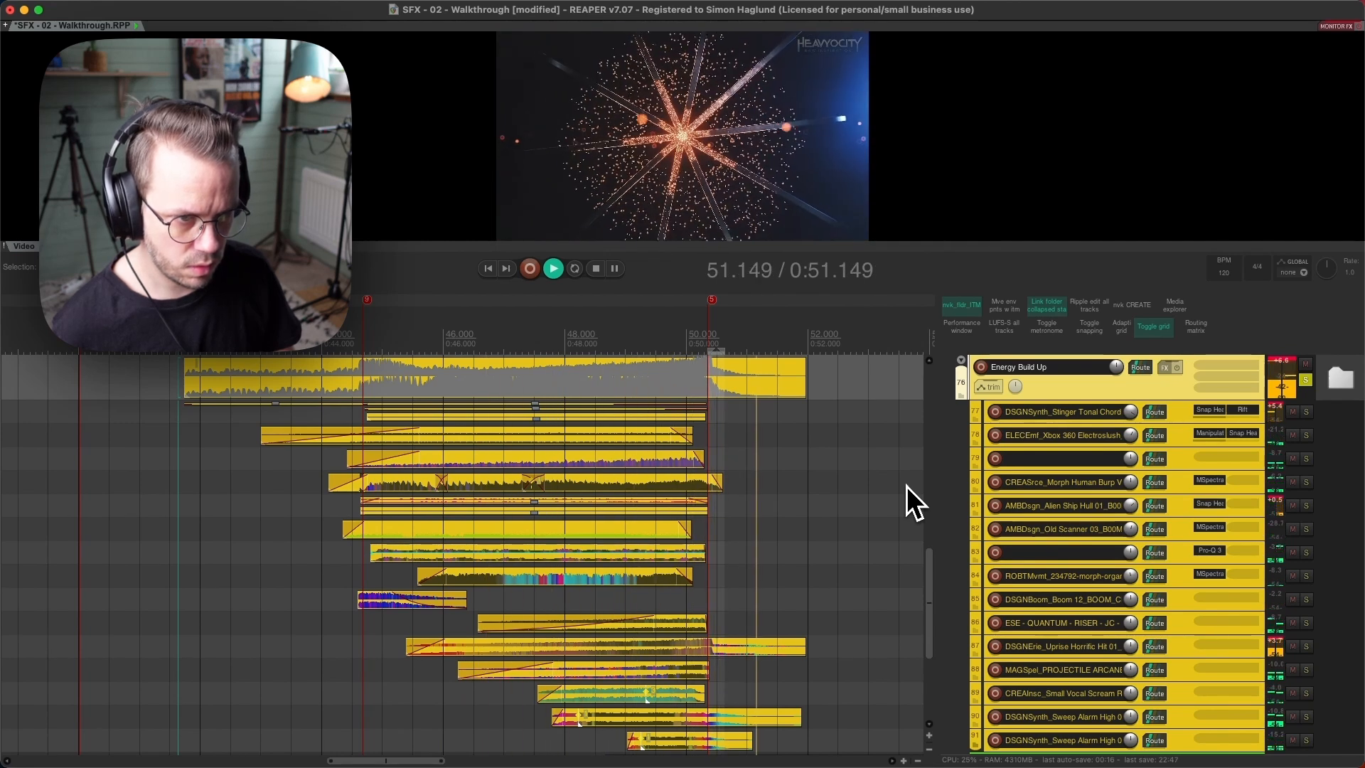
key(space)
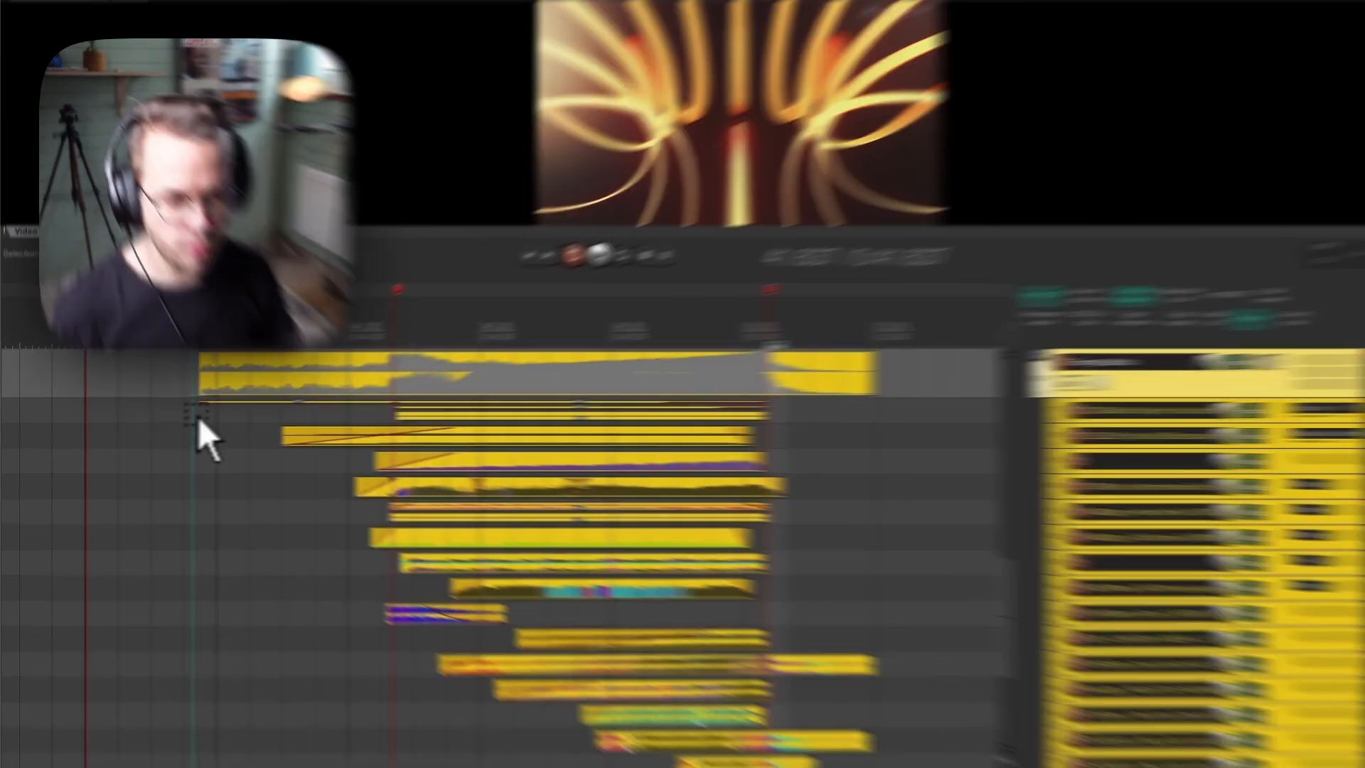
Play the DSGNSynth_Stinger Tonal Chord track in solo from about 41.56 s.
click(170, 411)
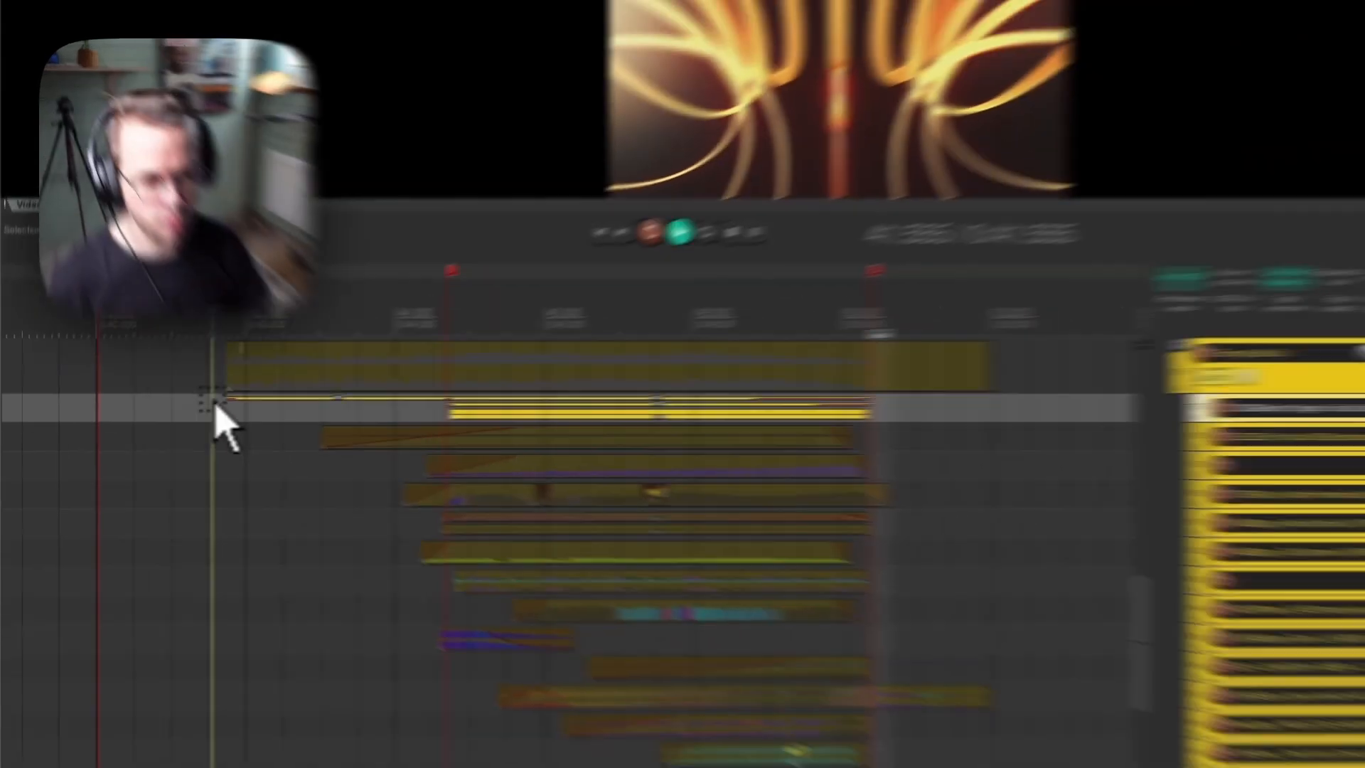
key(space)
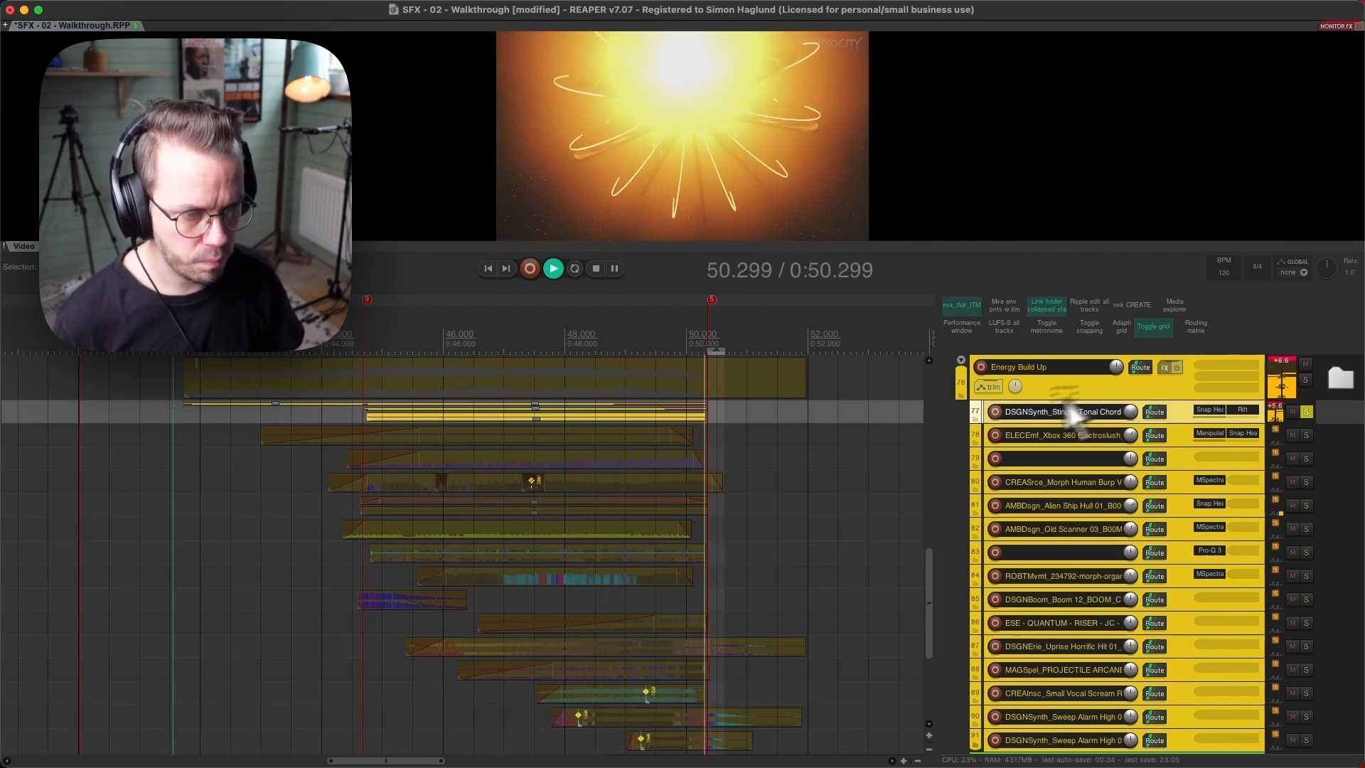
key(space)
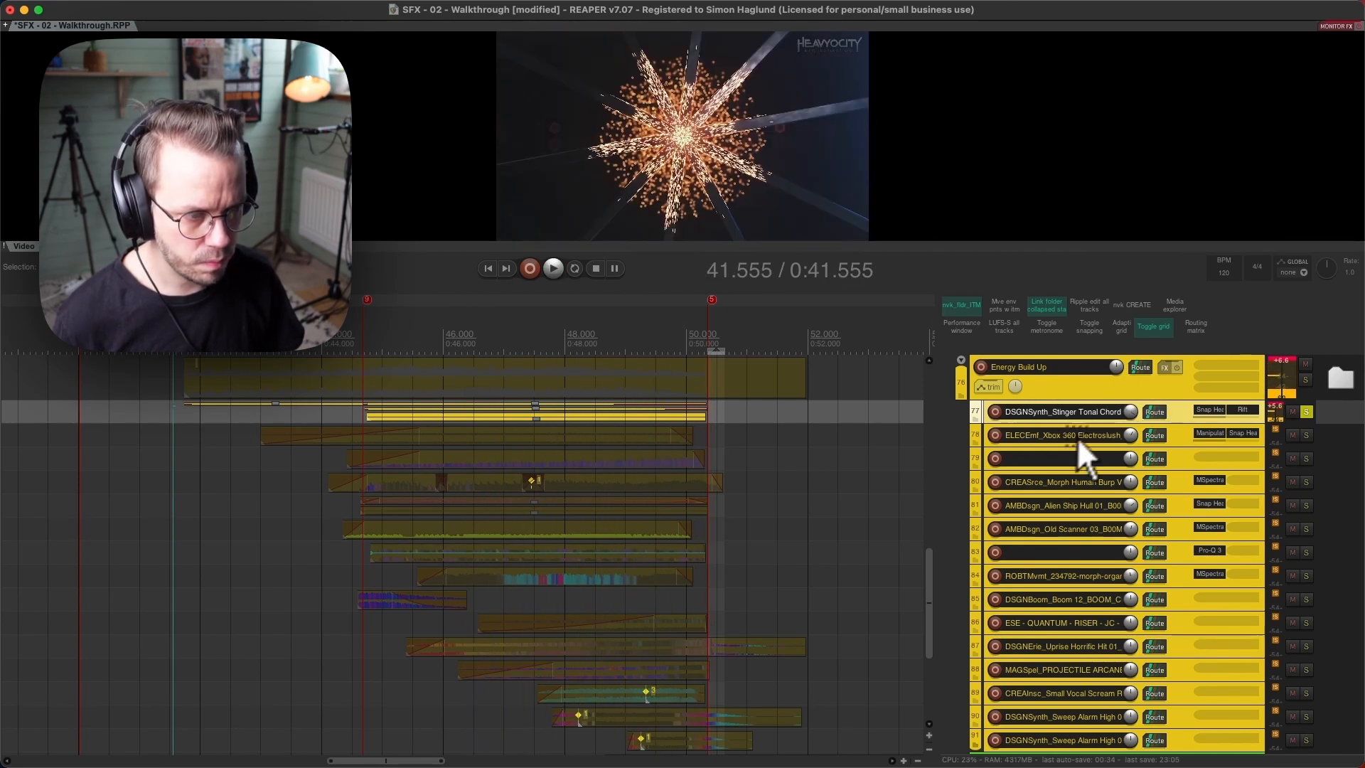
Examine the settings of the first and third Snap Heap effects on the Stinger Tonal Chord track, including the third one's LFOs.
double_click(1183, 418)
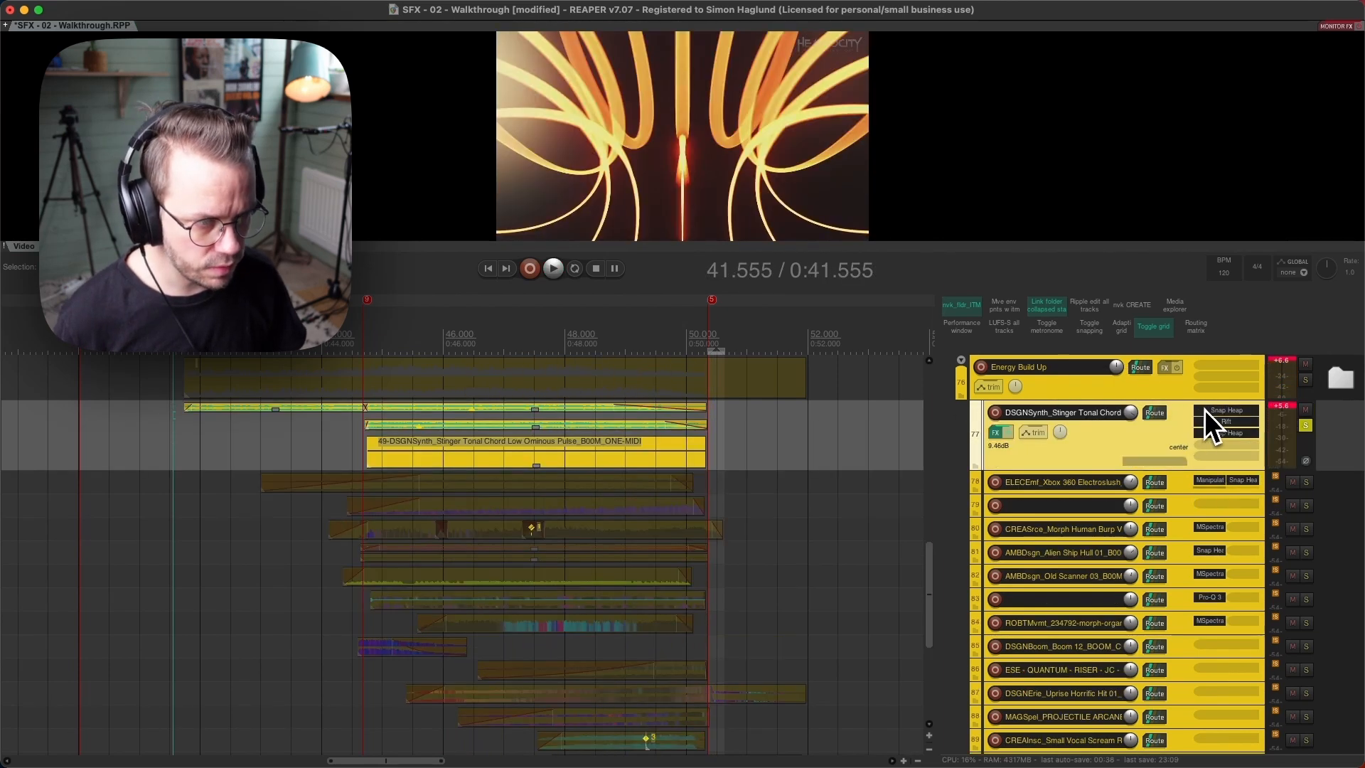
click(1204, 409)
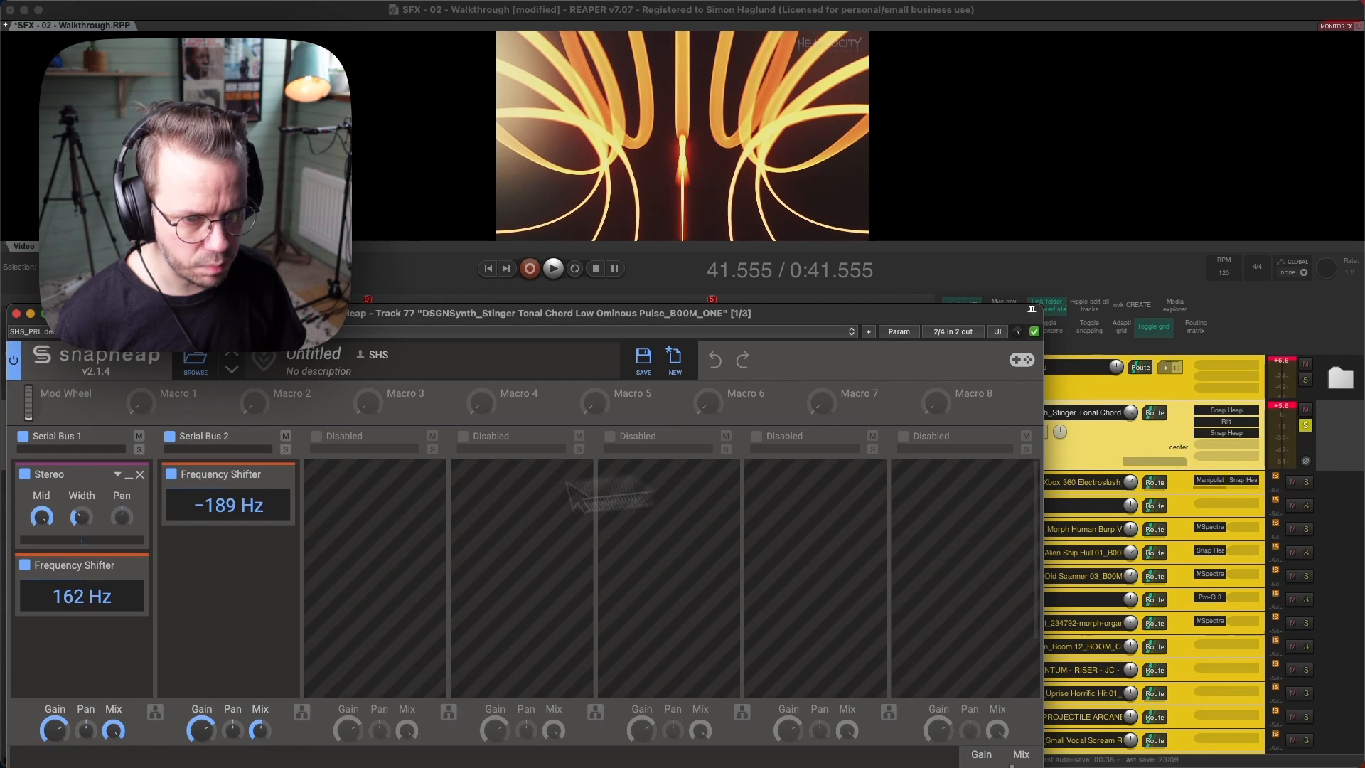
click(17, 315)
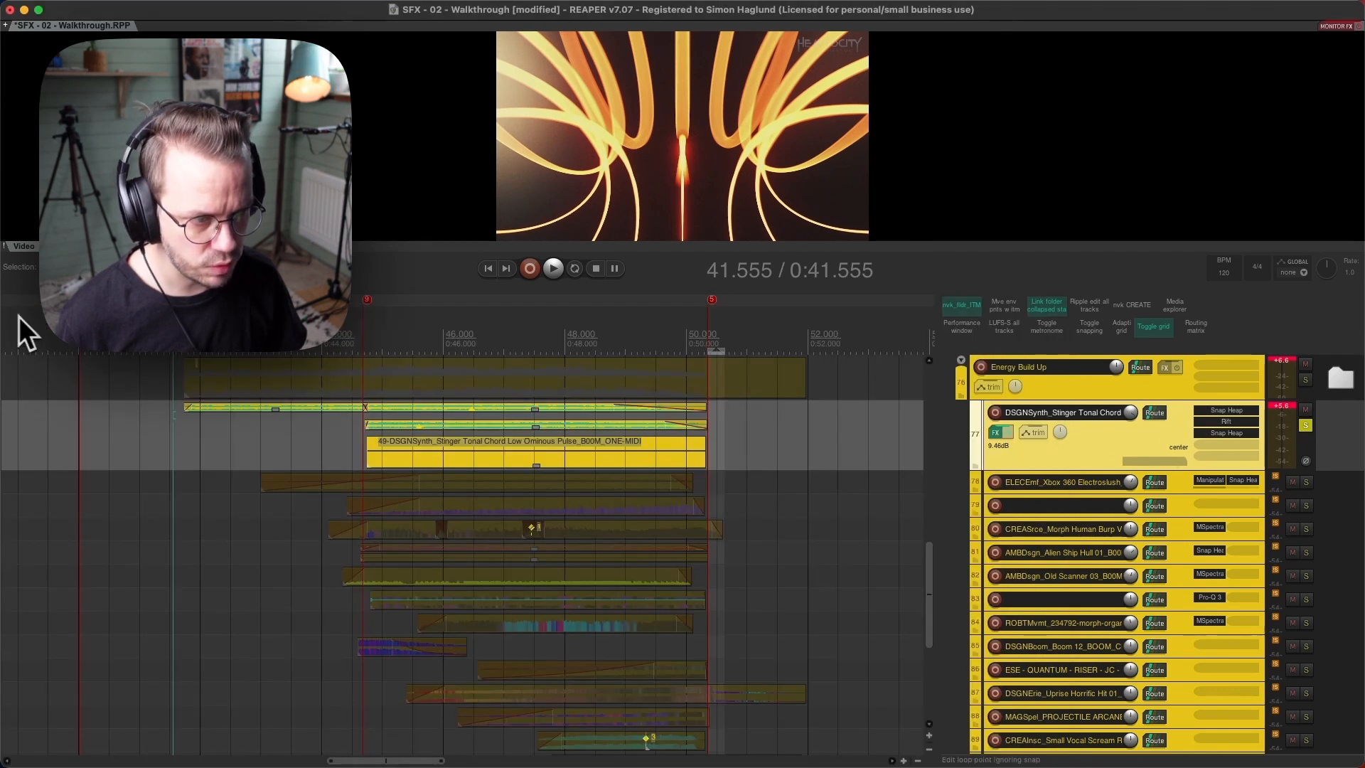
click(1236, 434)
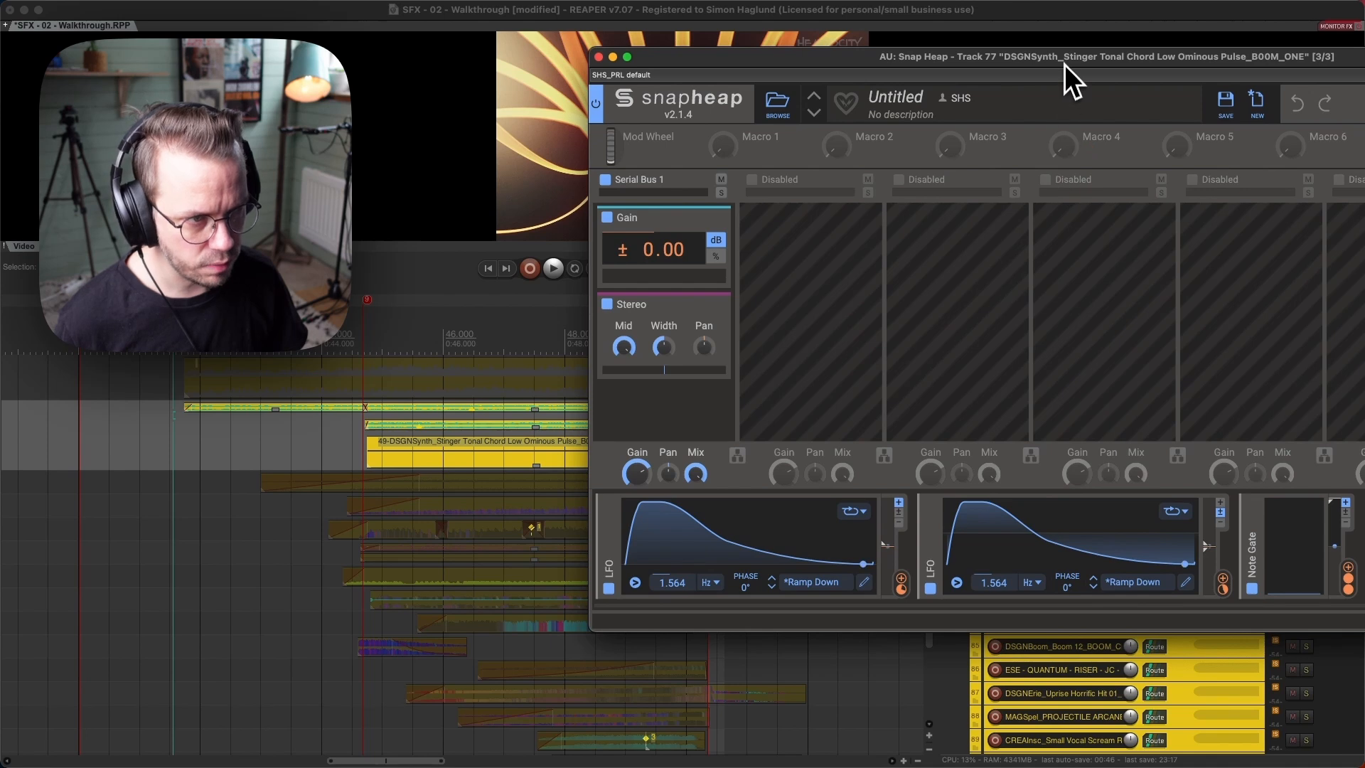
drag(1065, 66, 605, 61)
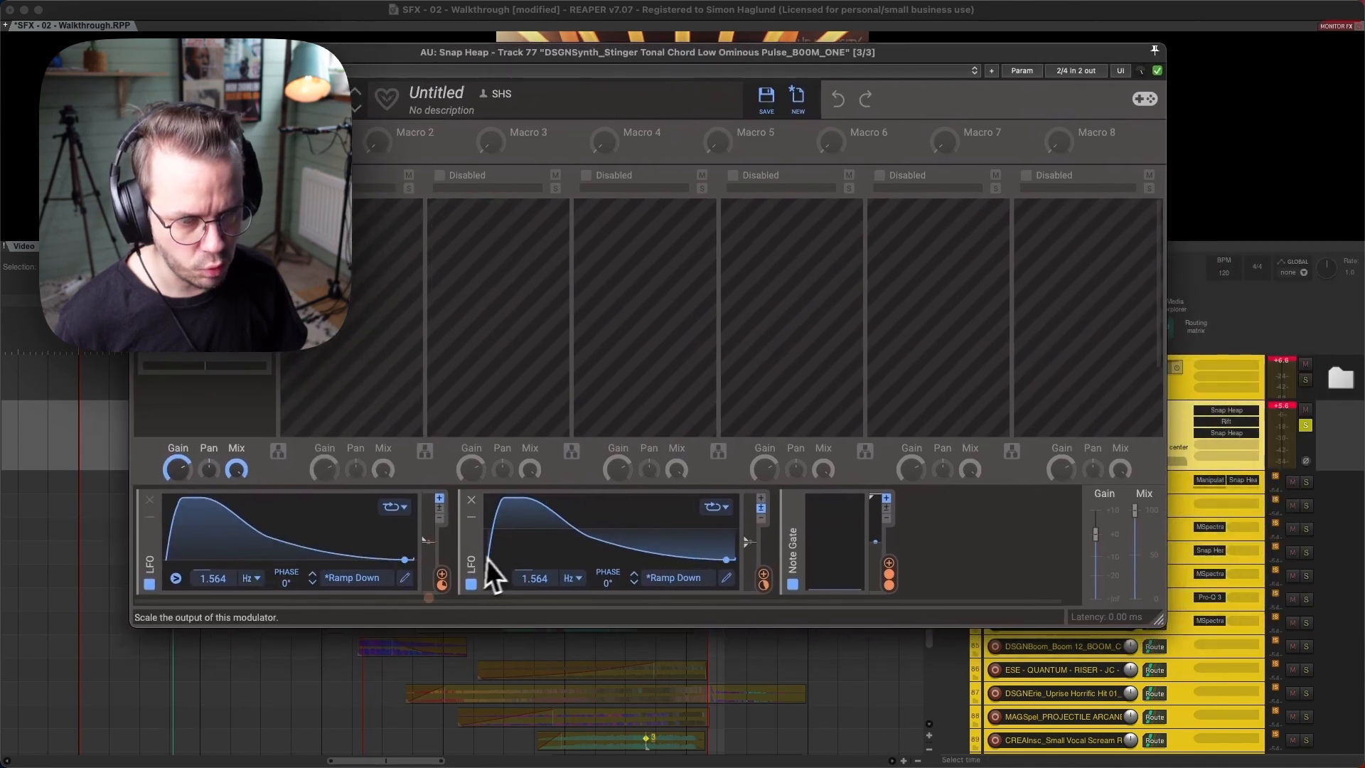
click(141, 52)
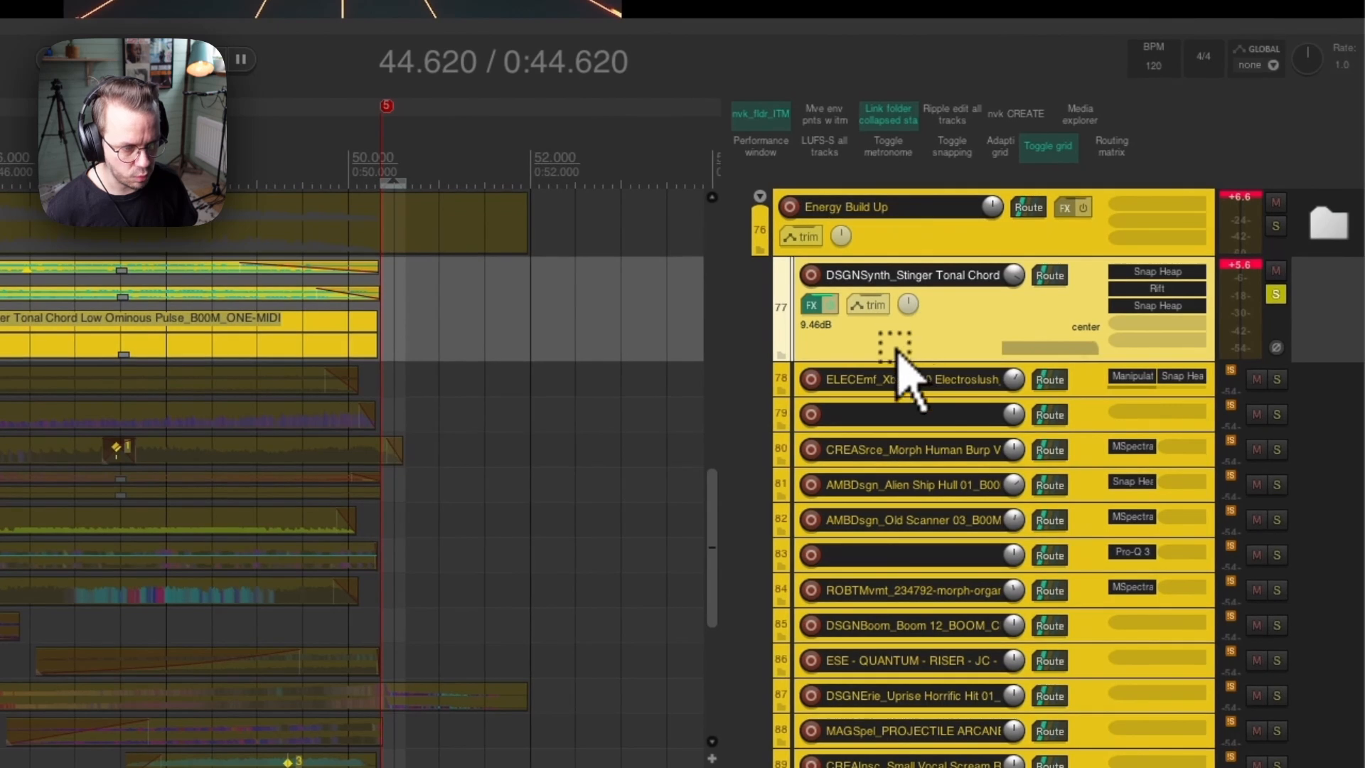
Enlarge the Stinger Tonal Chord track to examine its stacked audio and MIDI items, and restore its compact height.
drag(896, 356, 847, 600)
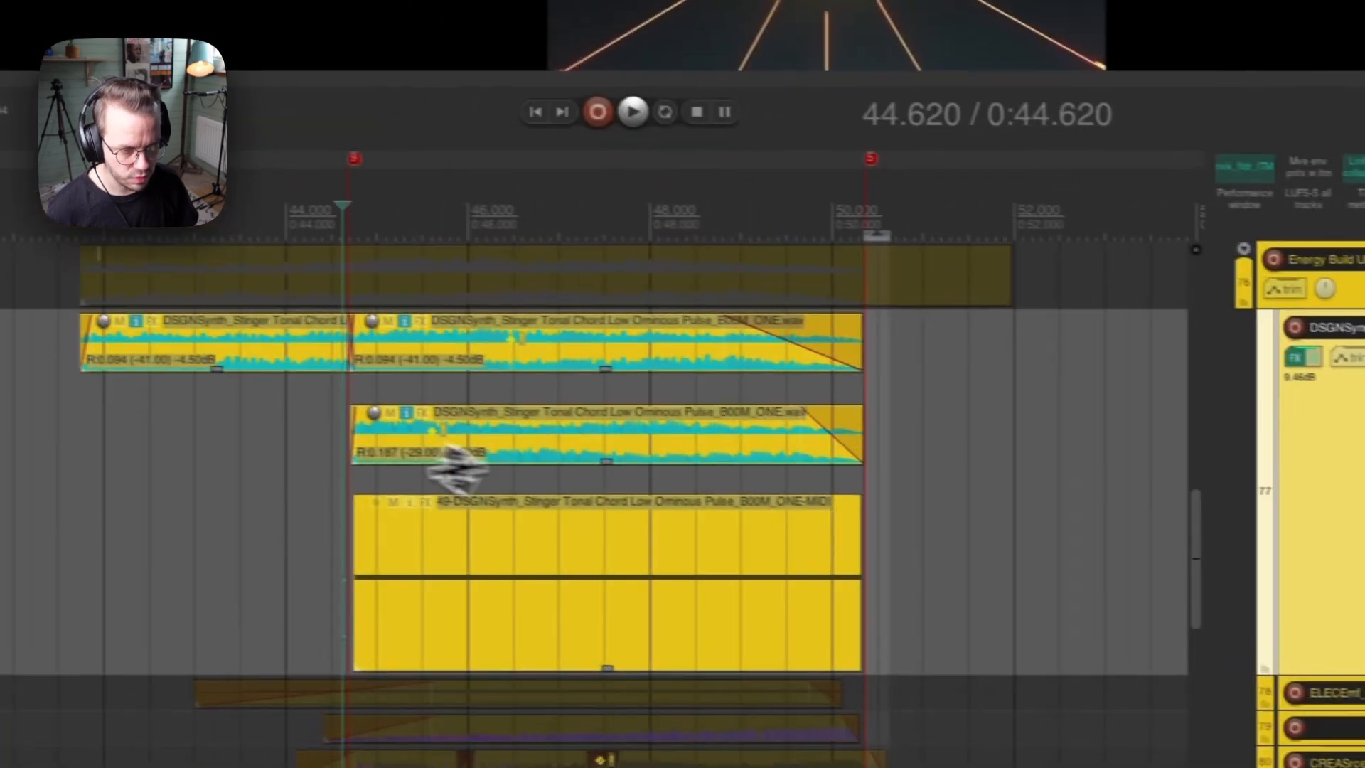
click(320, 438)
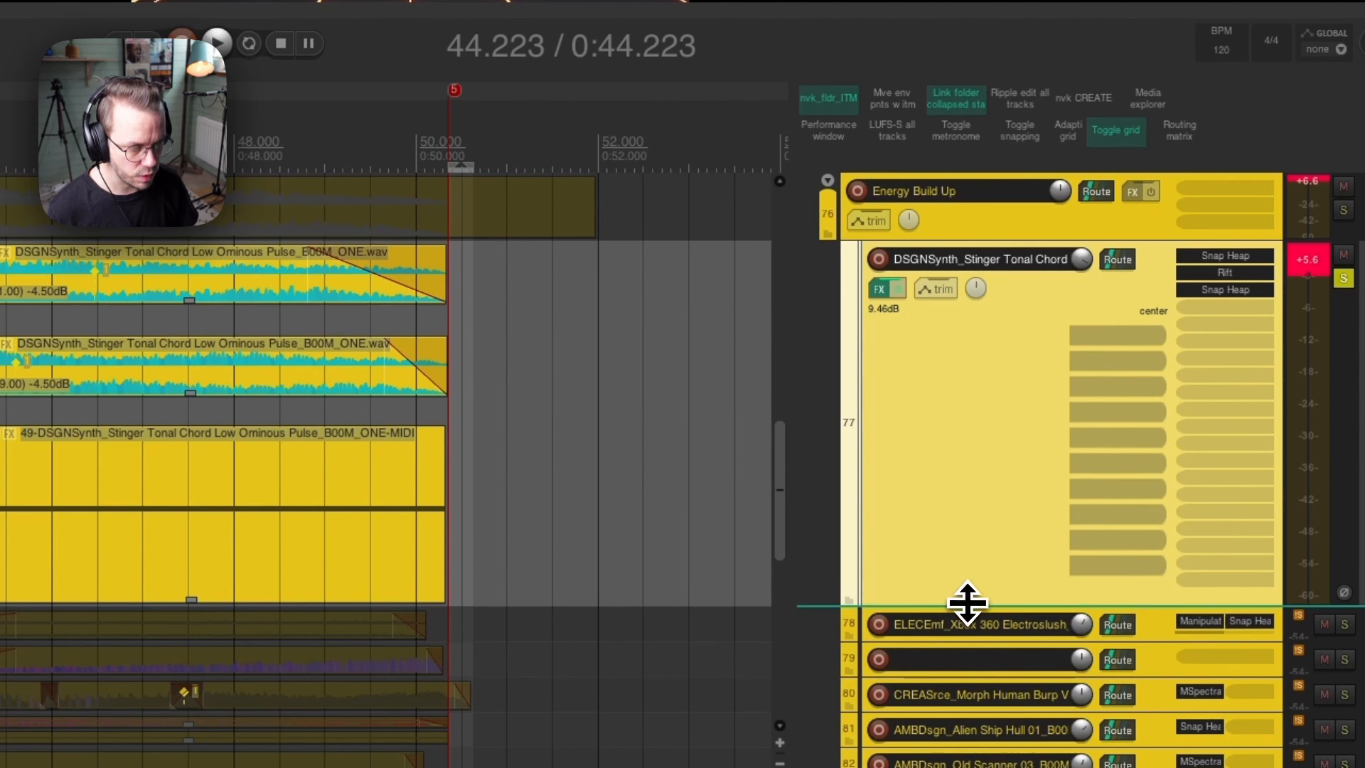
drag(967, 603, 963, 356)
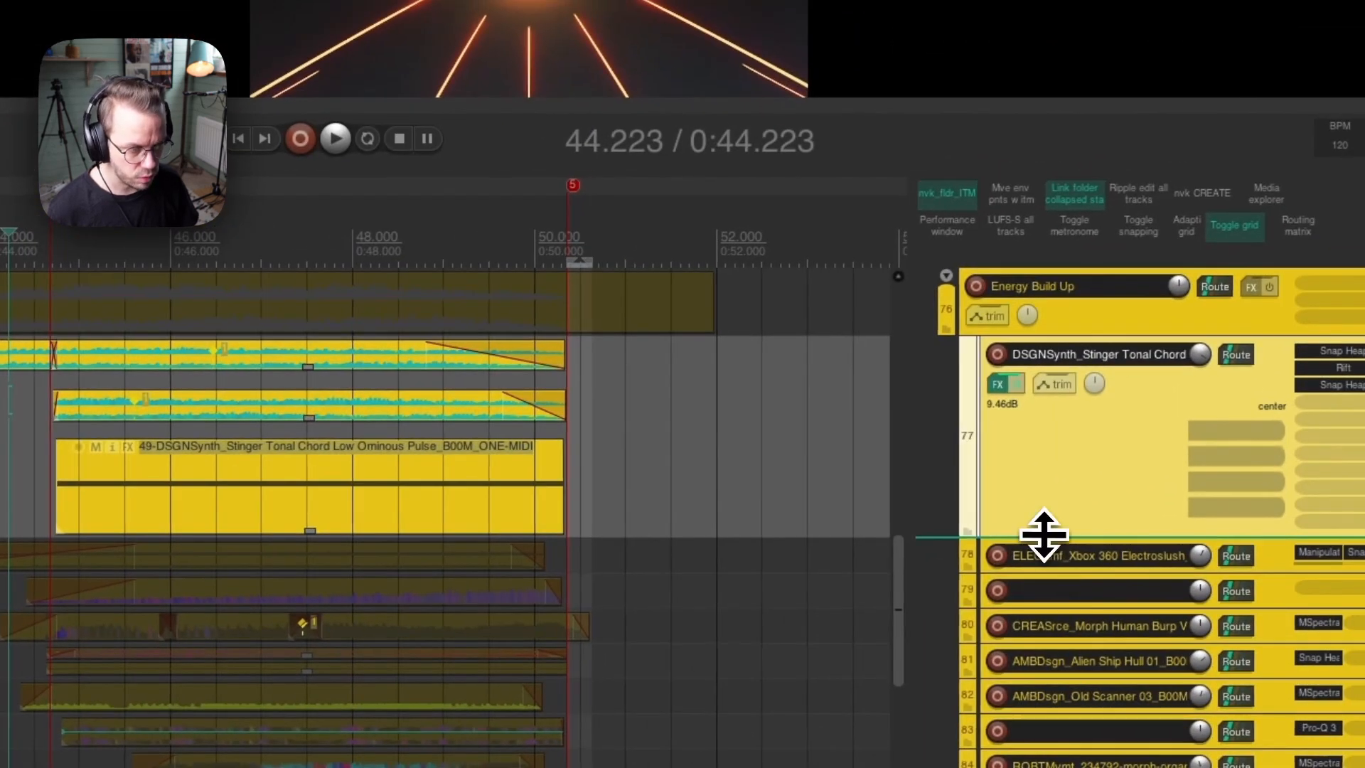
drag(1168, 489, 1175, 306)
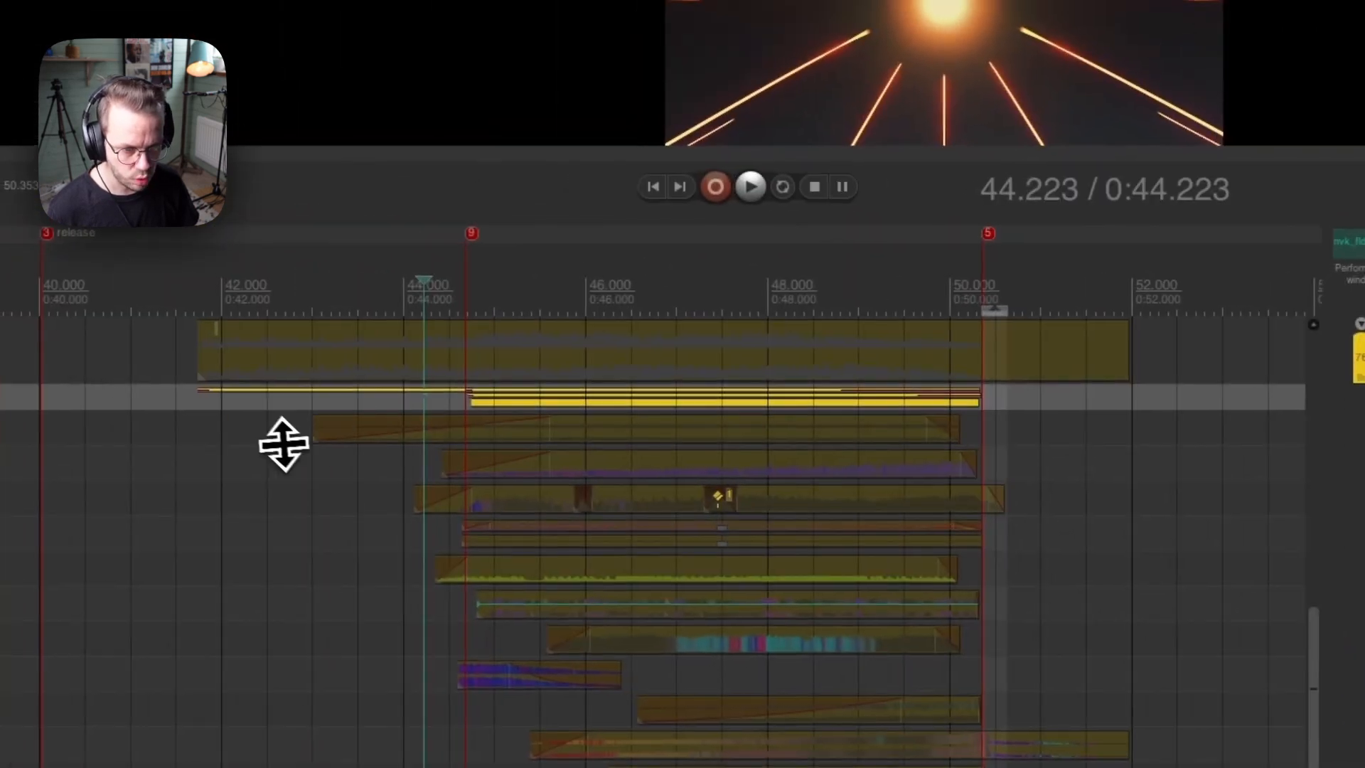
Solo and enlarge the ELECEmf_Xbox 360 Electroslush track and play its electric drone from about 42.7 s.
click(128, 418)
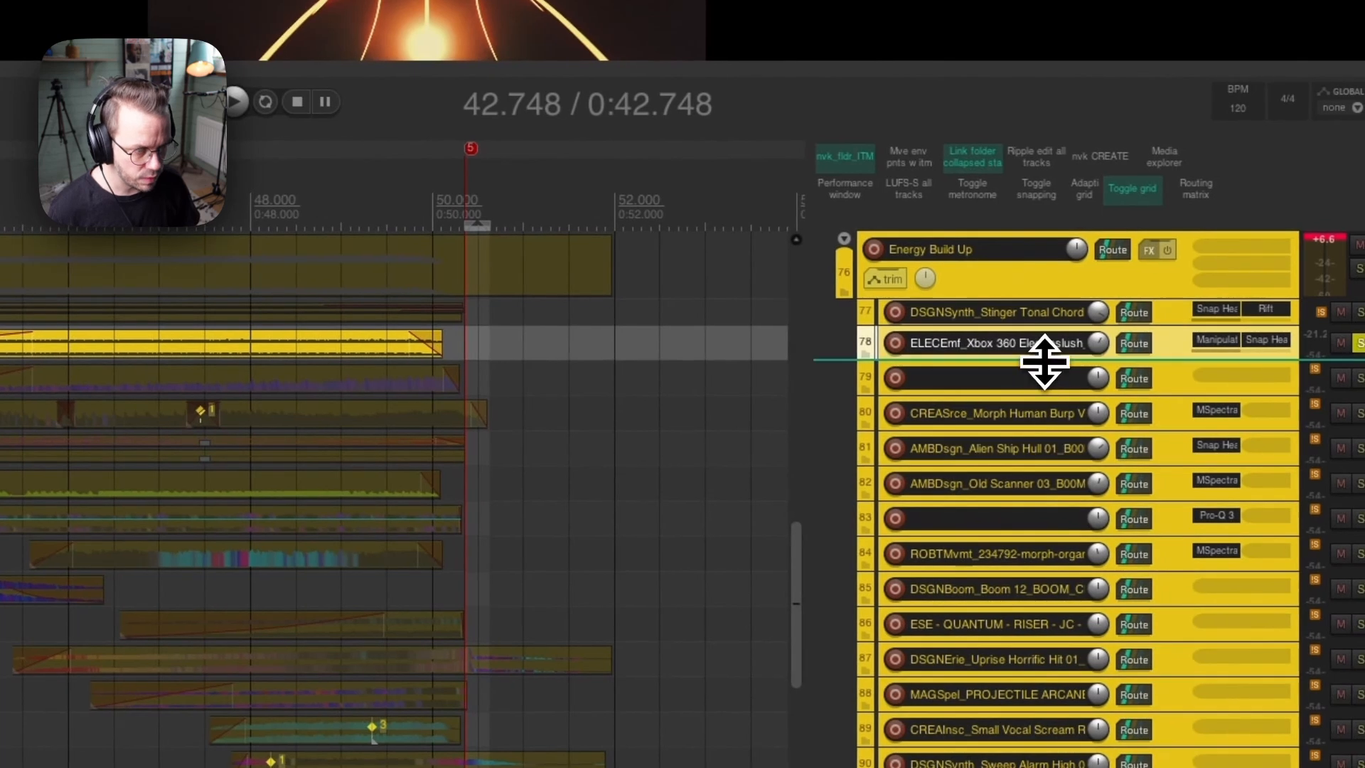
drag(1045, 362, 1045, 525)
click(330, 455)
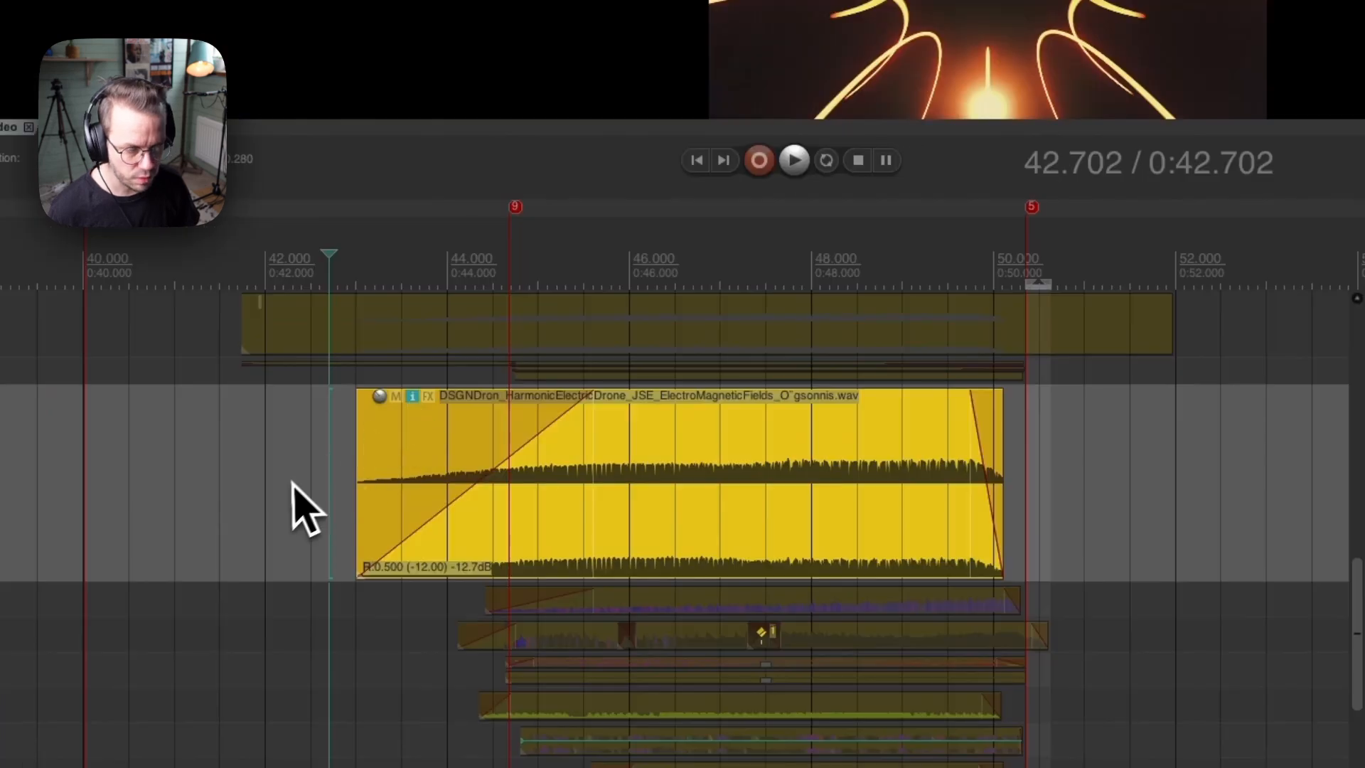
key(space)
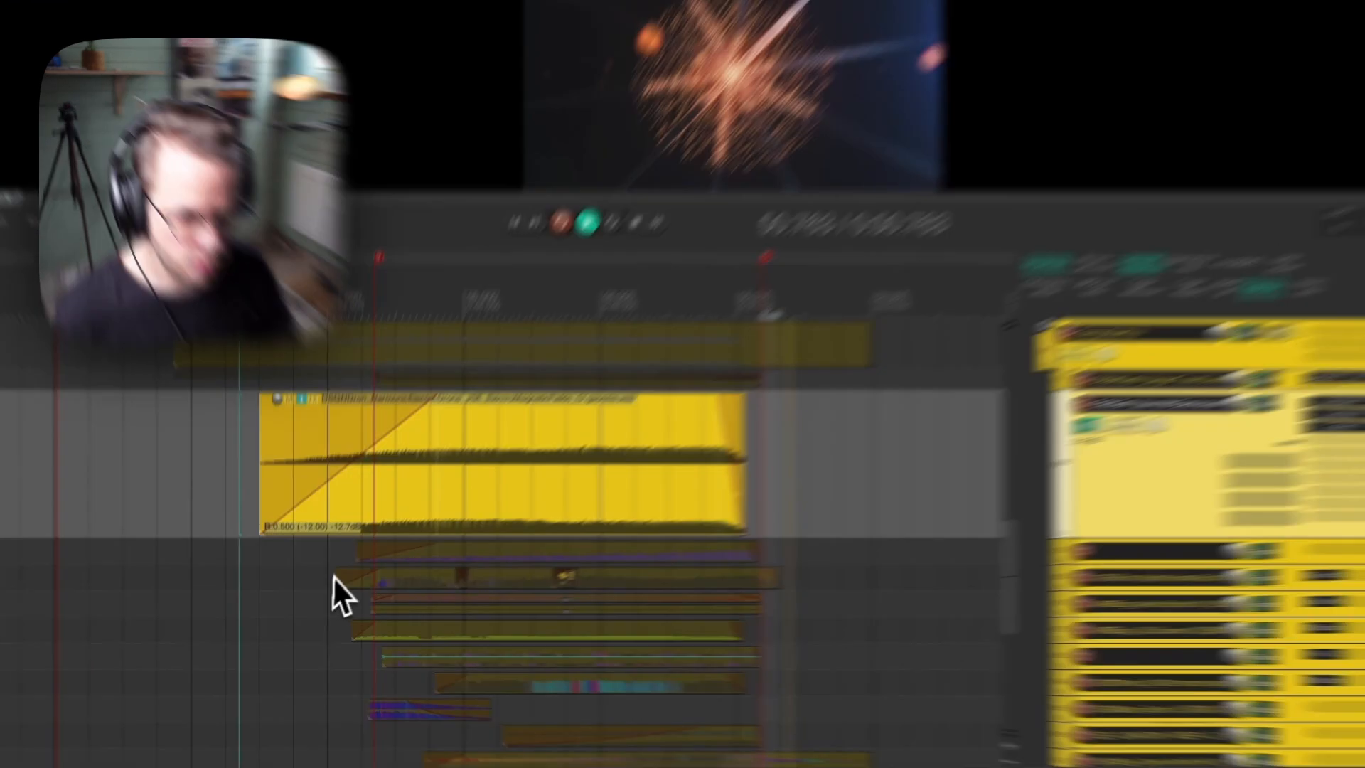
key(space)
Shrink the Electroslush track and play unnamed track 79 and the CREASrce_Morph Human Burp track, each in solo, from about 44 s.
click(319, 561)
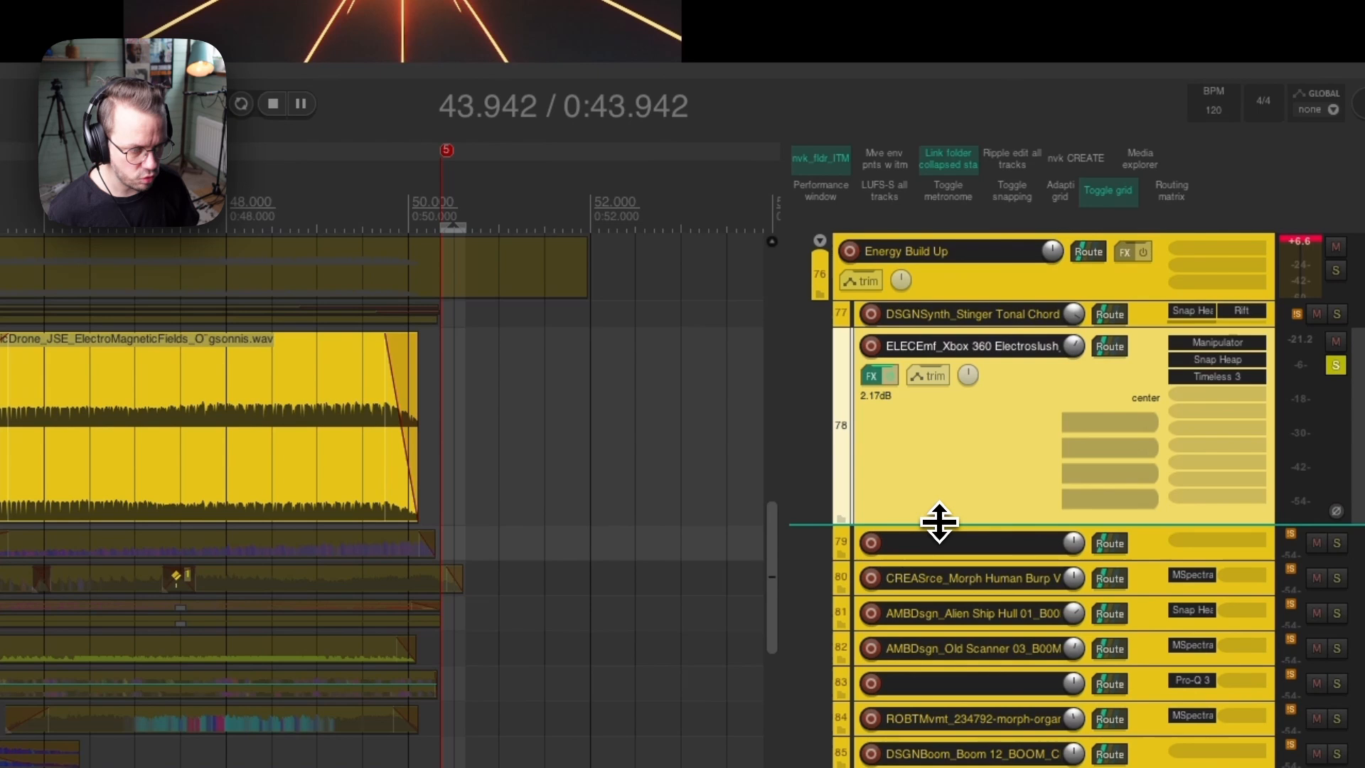
drag(939, 524, 964, 401)
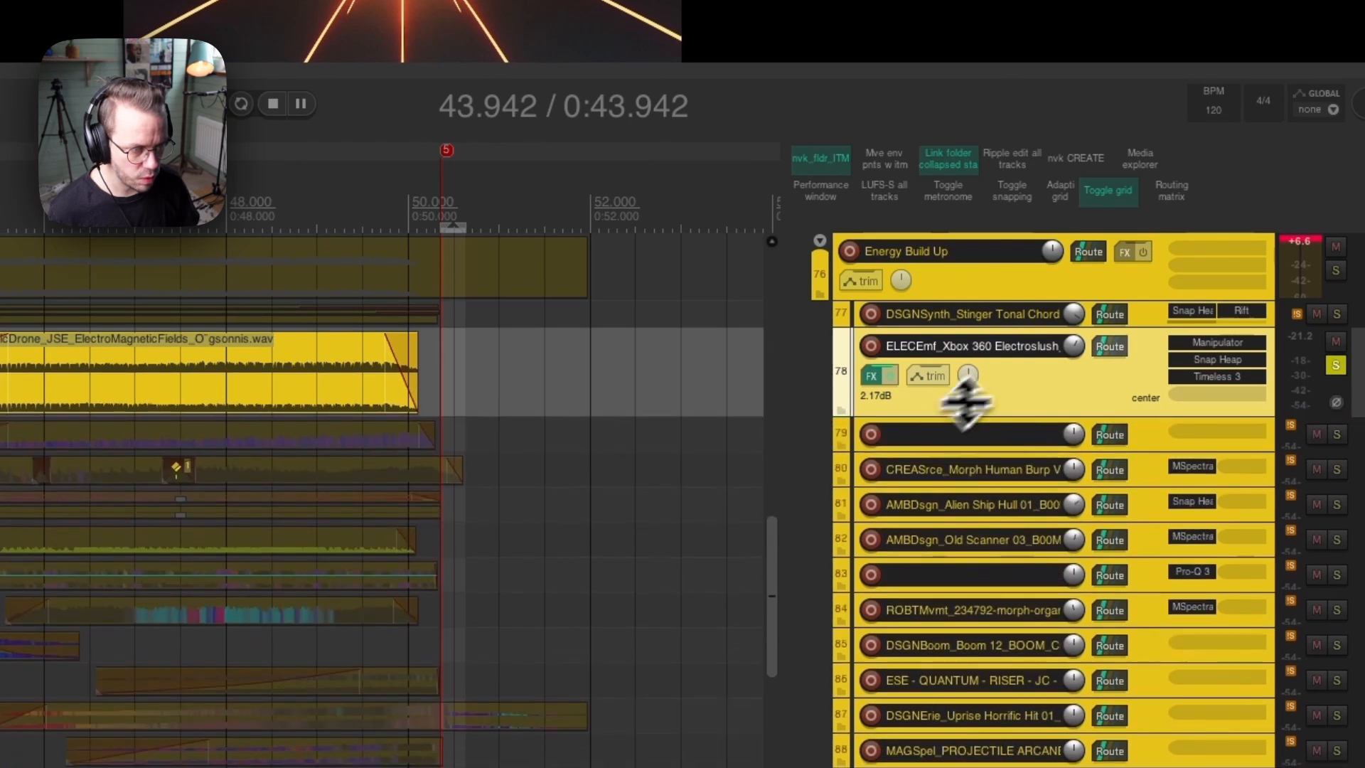
drag(1067, 416, 1065, 391)
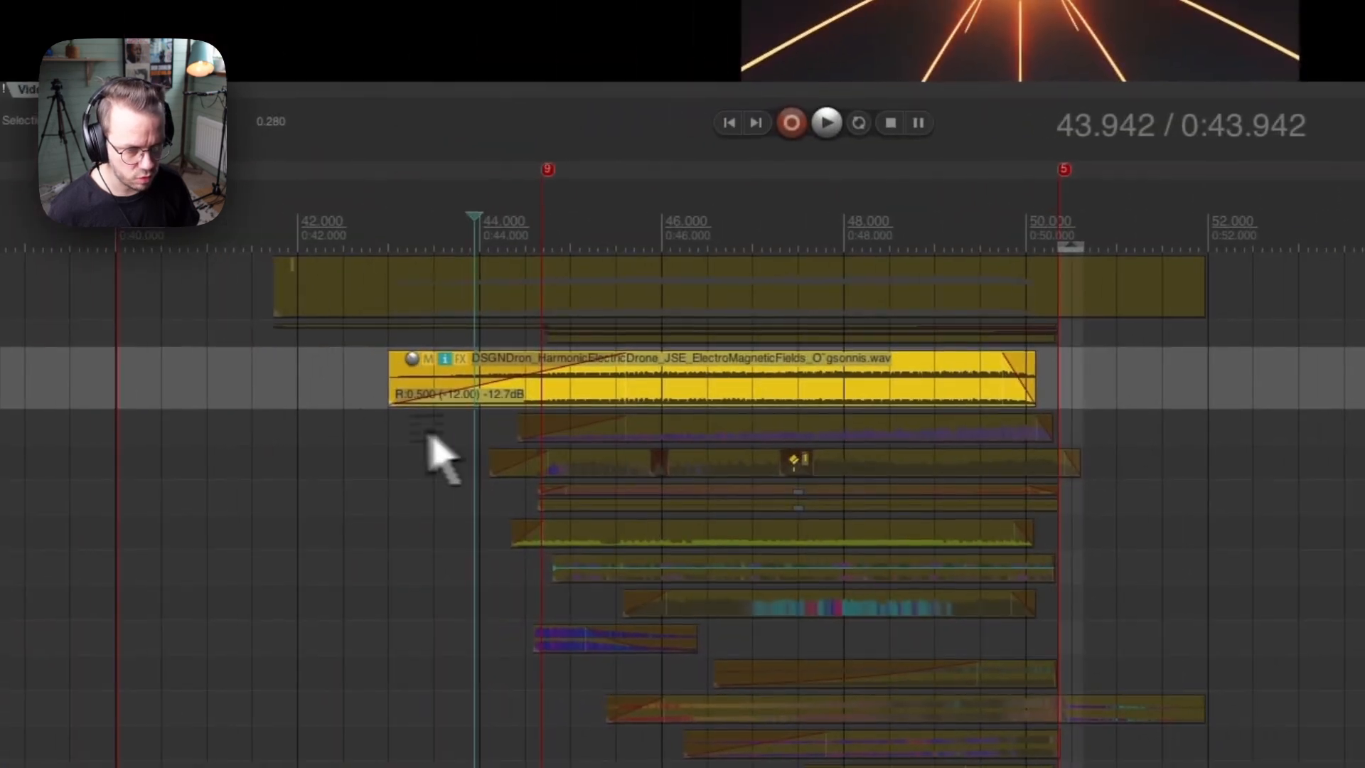
click(507, 431)
key(space)
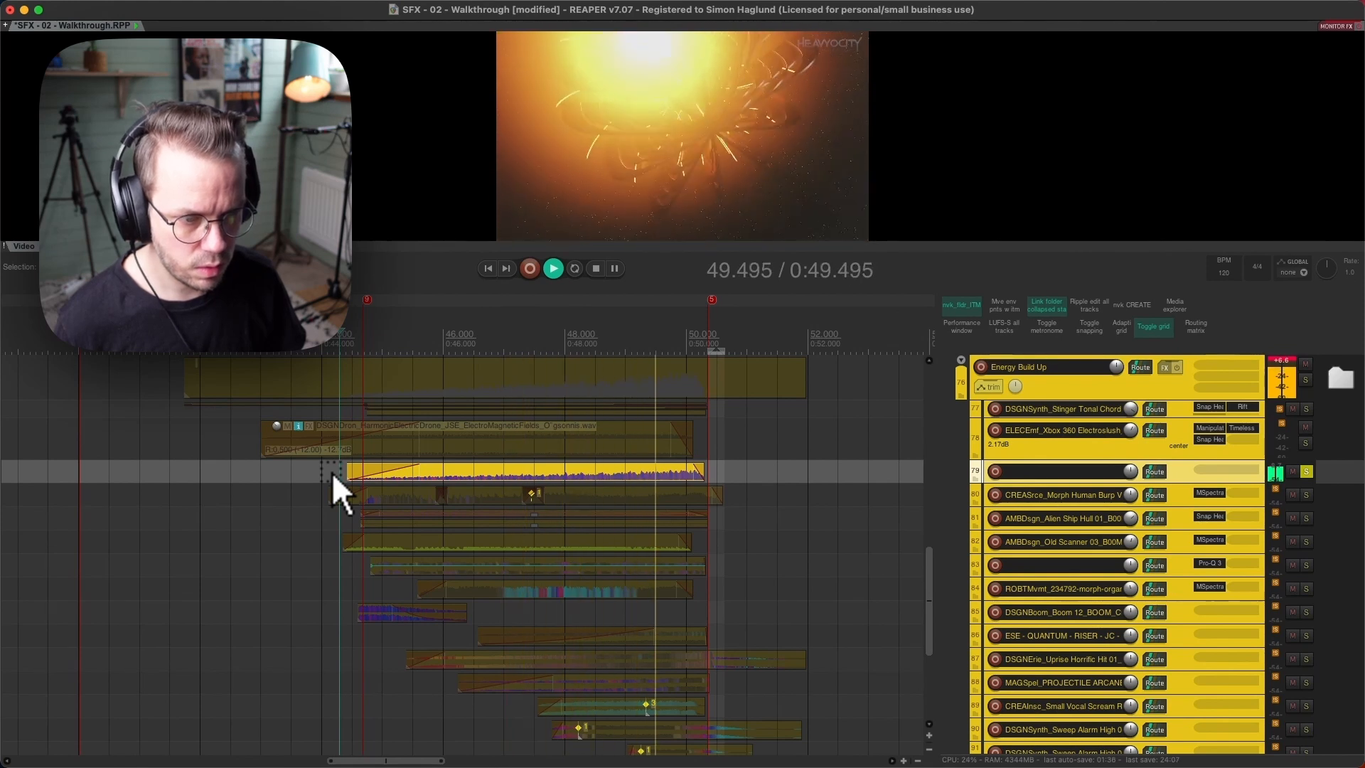
key(space)
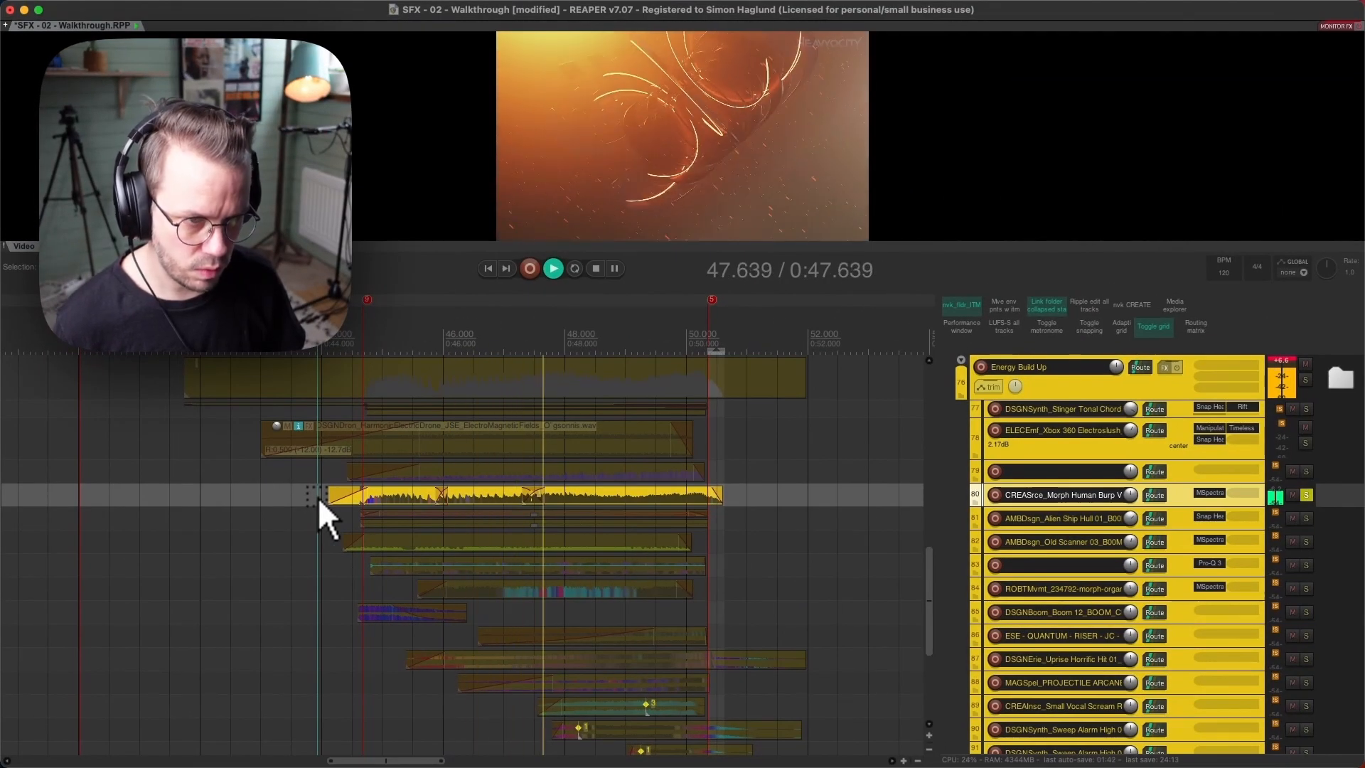
key(space)
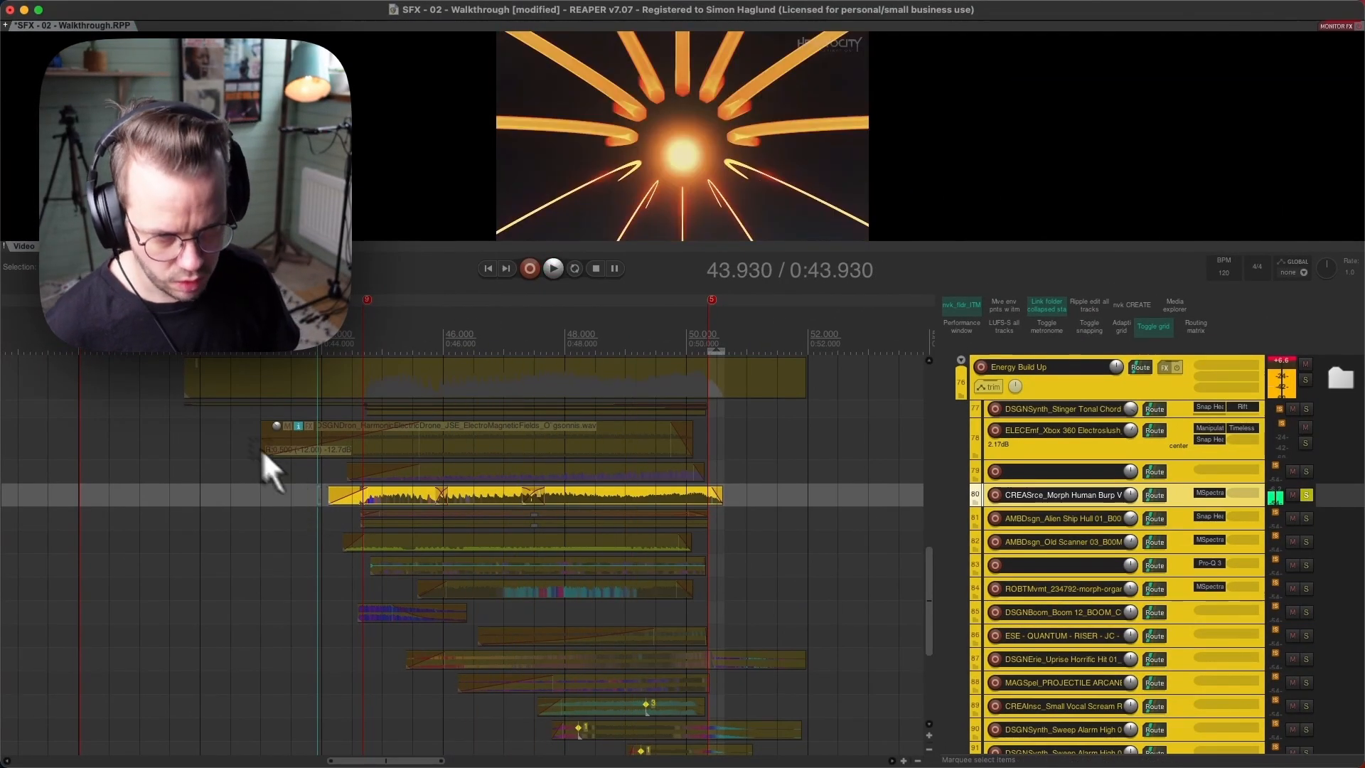
Solo tracks 77 to 80 together and play the combined layers from about 41.49 s.
click(163, 411)
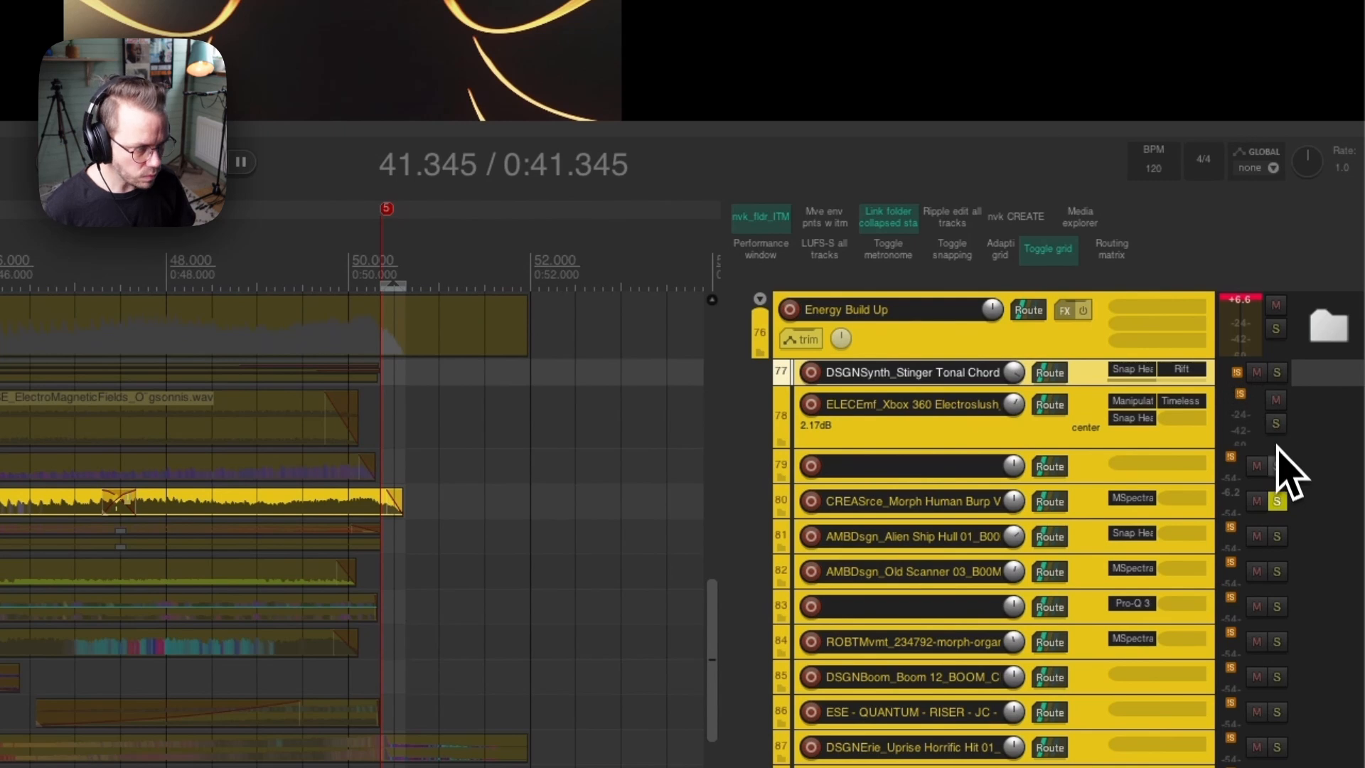
drag(1278, 464, 1279, 373)
click(254, 391)
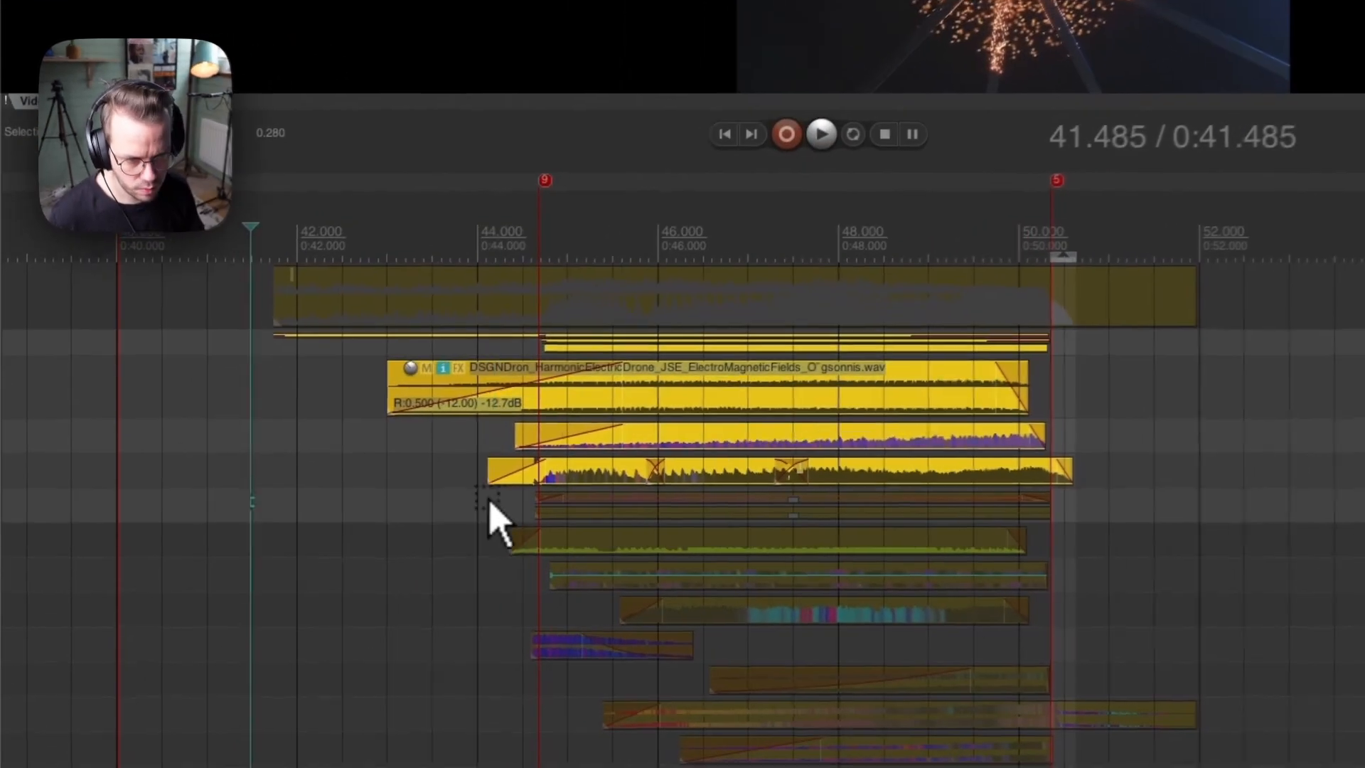
Play the AMBDsgn_Alien Ship Hull track alone and together with the Stinger Tonal Chord track from just before marker 9.
click(332, 518)
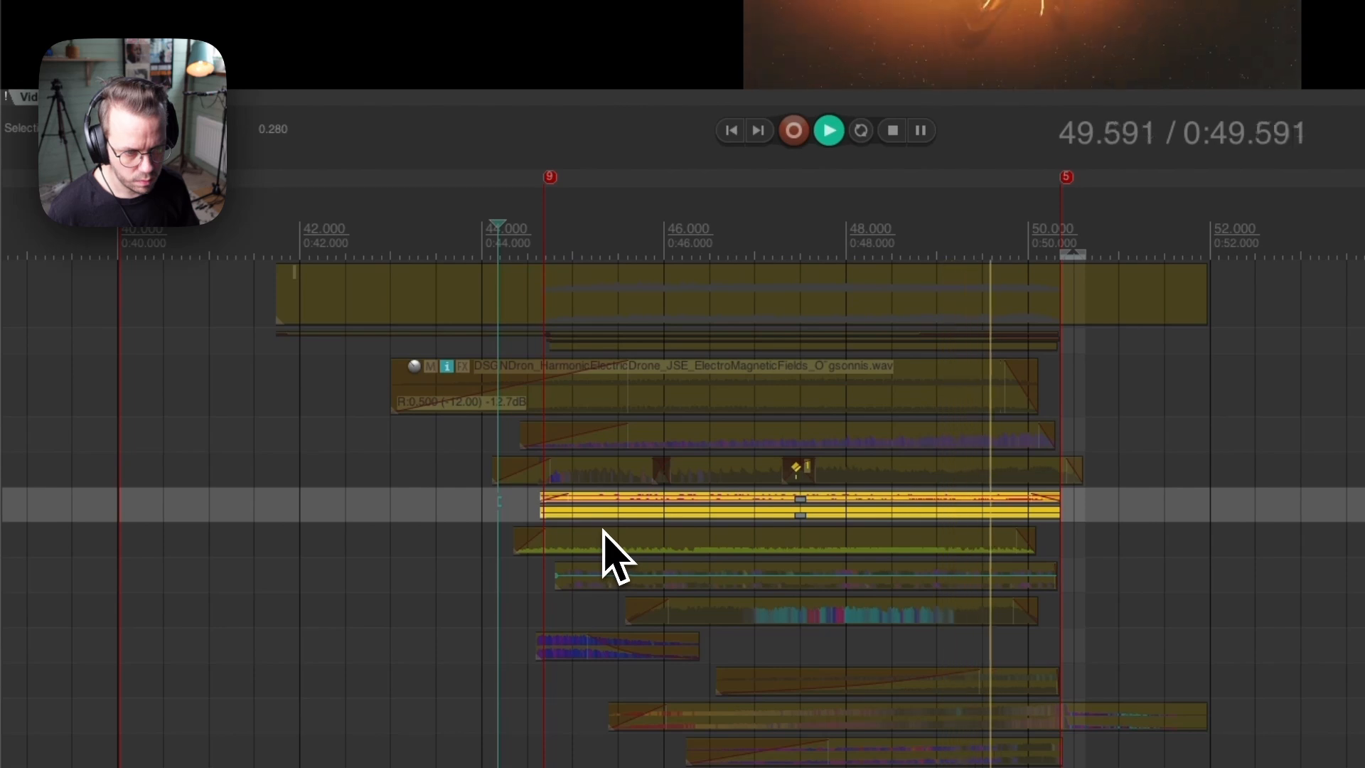
key(space)
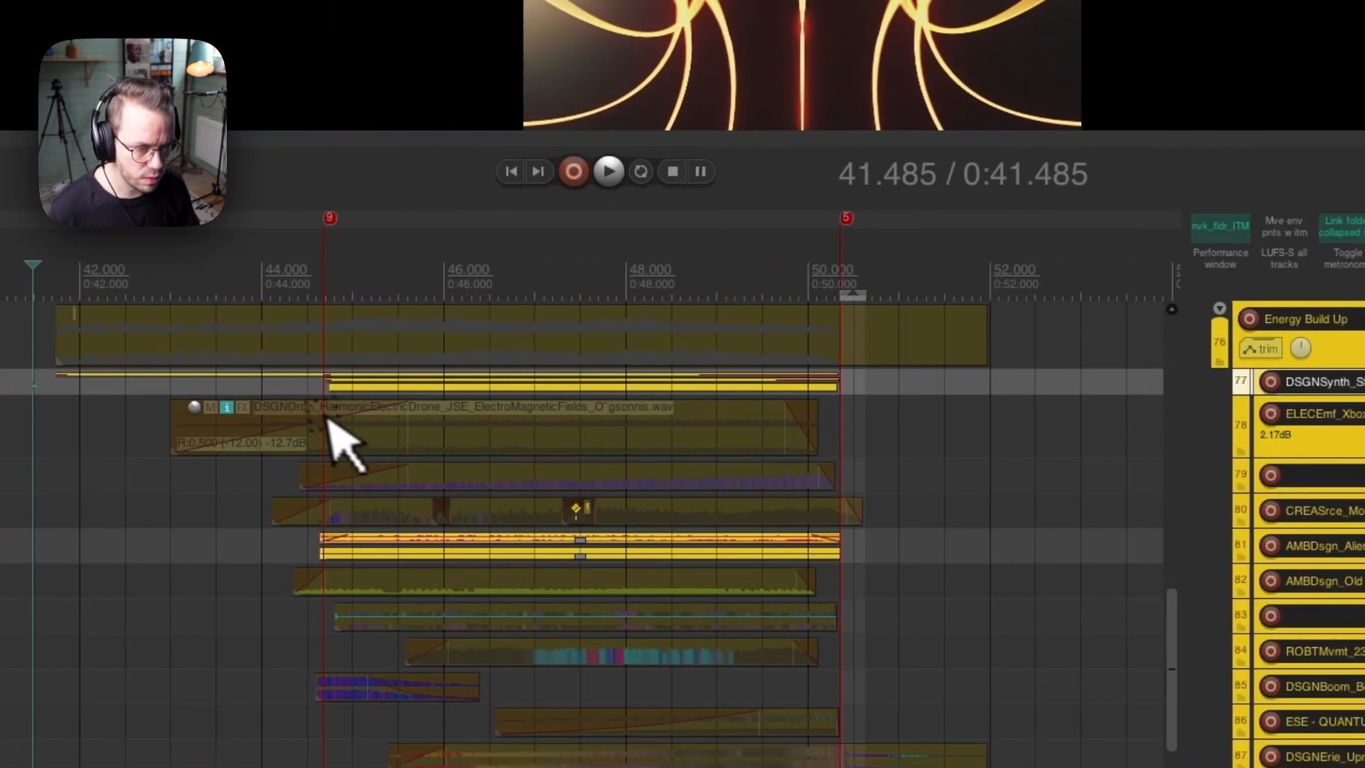
click(310, 387)
key(space)
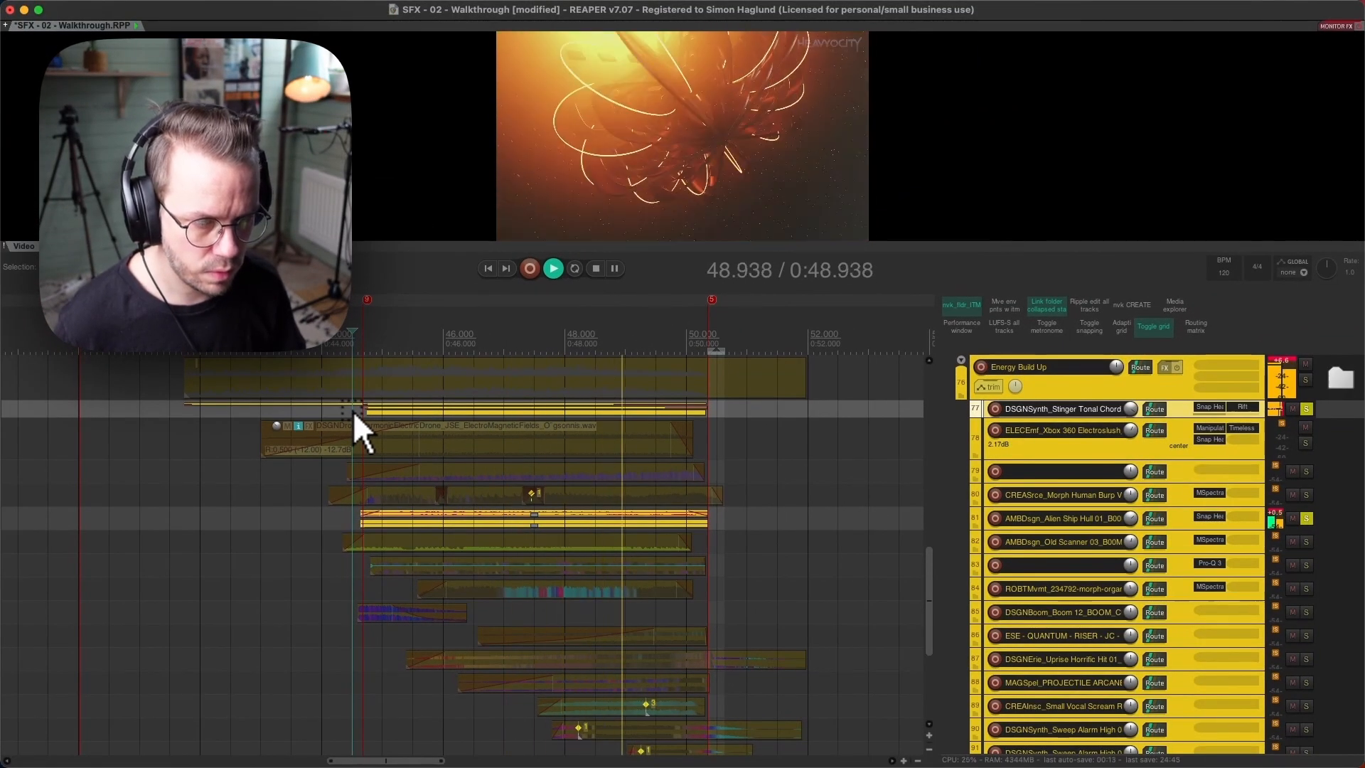
key(space)
click(343, 521)
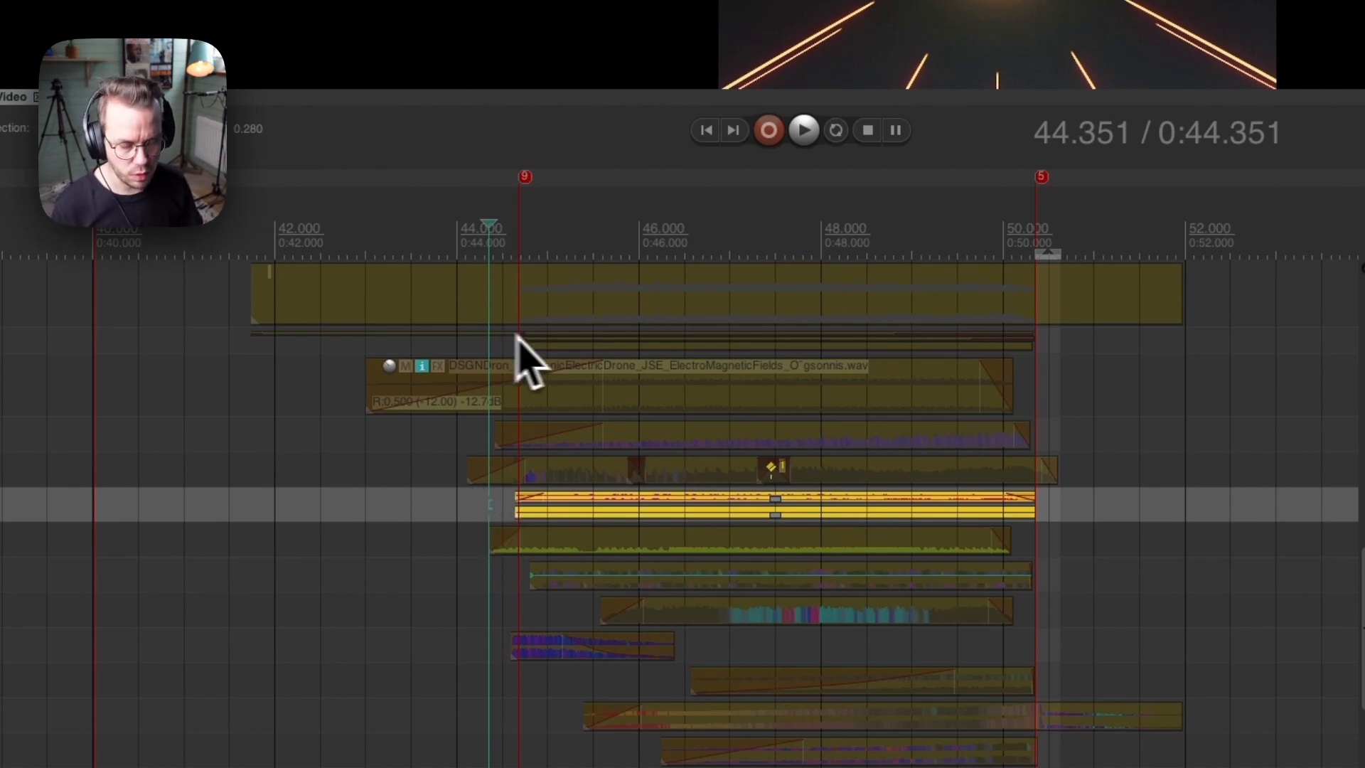
Play the AMBDsgn_Old Scanner track in solo from about 44.15 s.
click(470, 559)
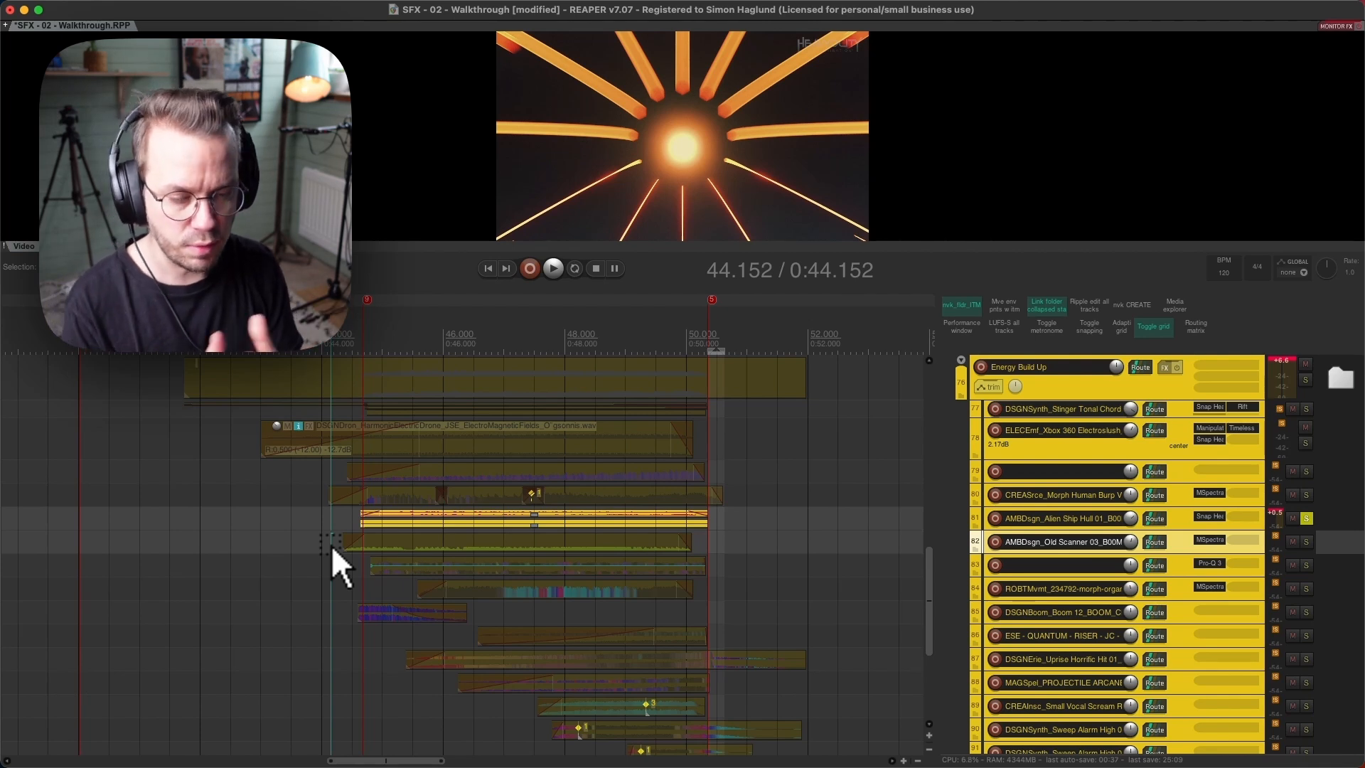
key(Down)
key(space)
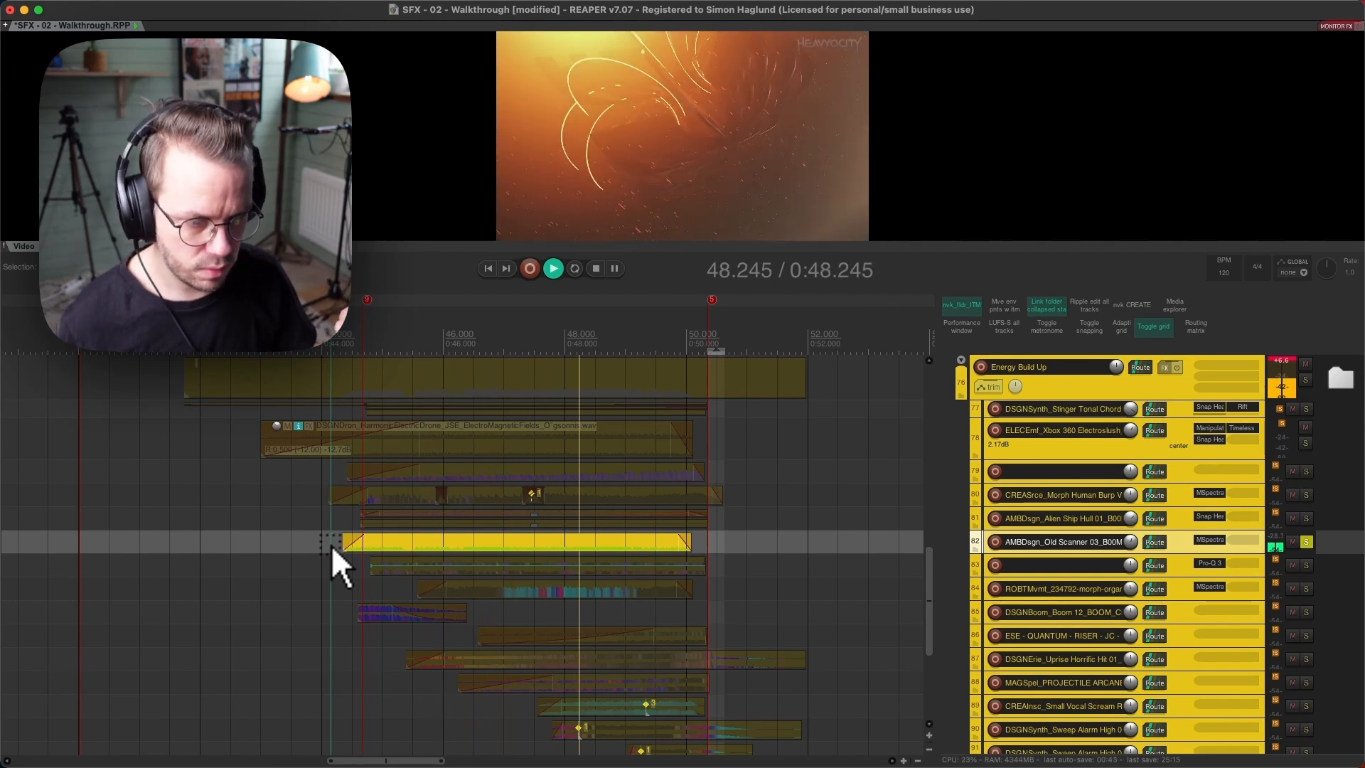
key(space)
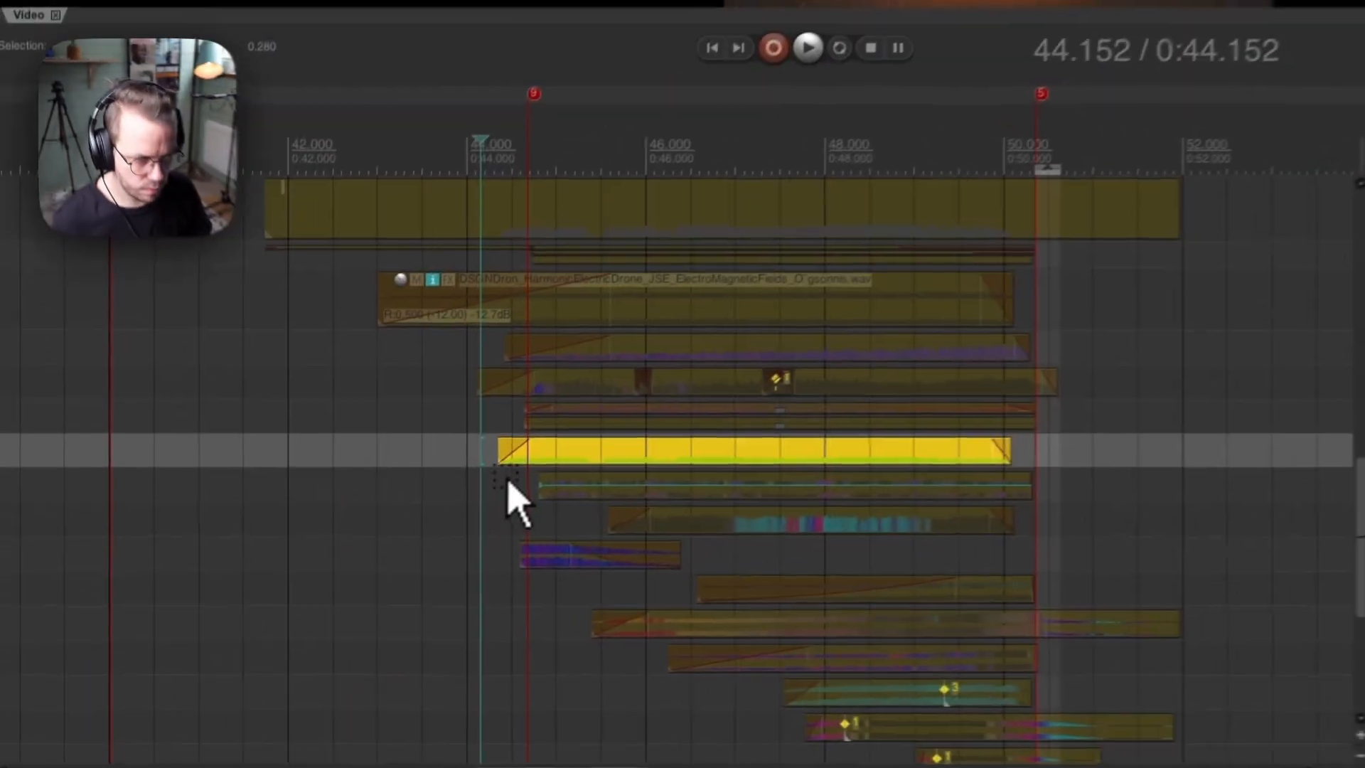
Play unnamed track 83 in solo from about 44.54 s.
click(355, 565)
key(s)
key(space)
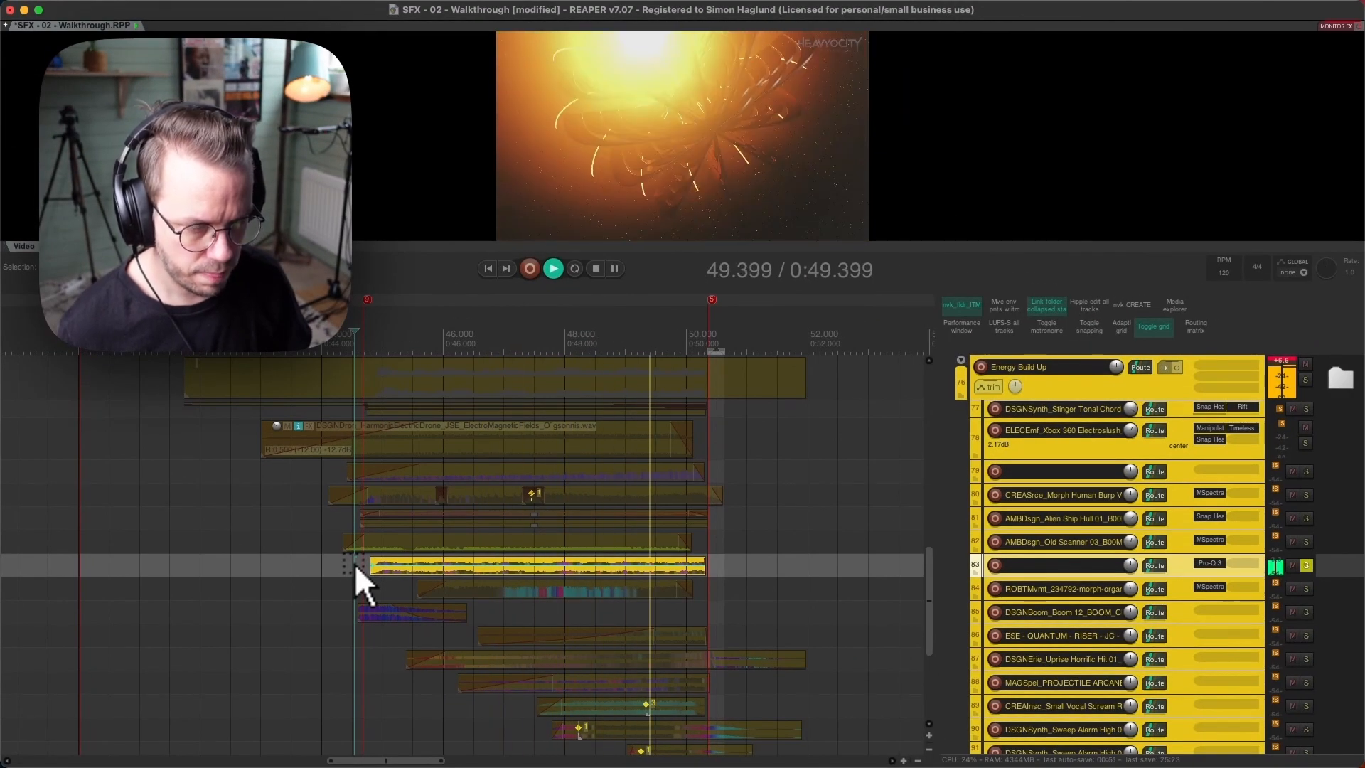
key(space)
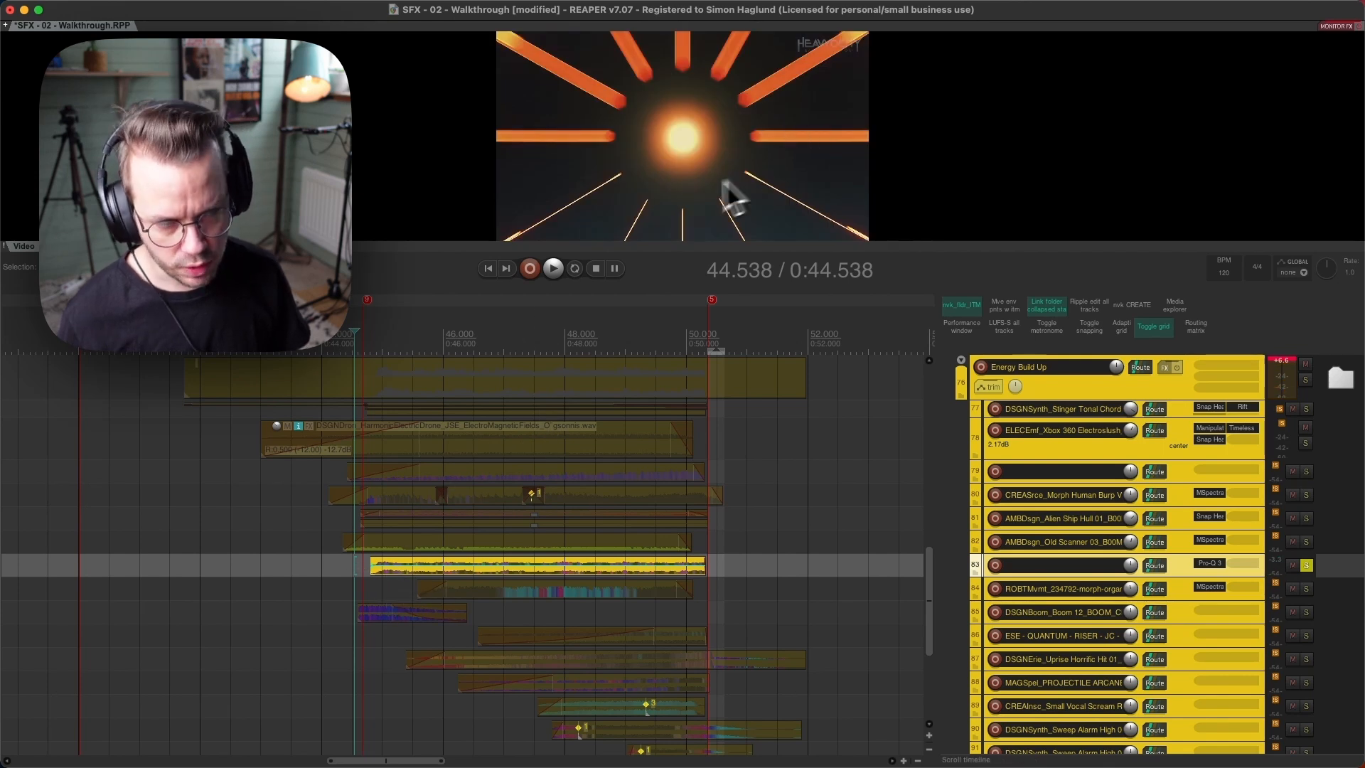
Enlarge the ROBTMvmt morph-organic track and play it in solo from just before its item begins.
click(394, 586)
key(s)
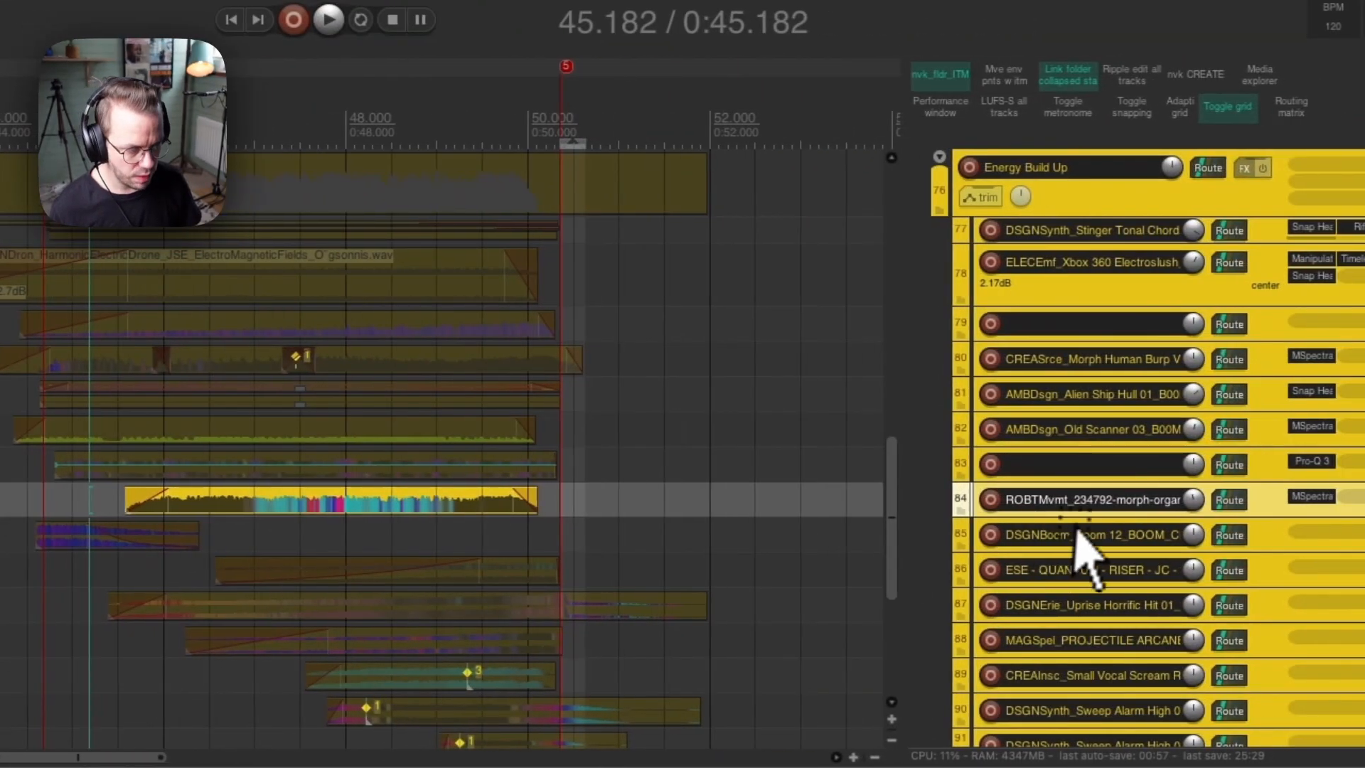
drag(1086, 514, 1085, 625)
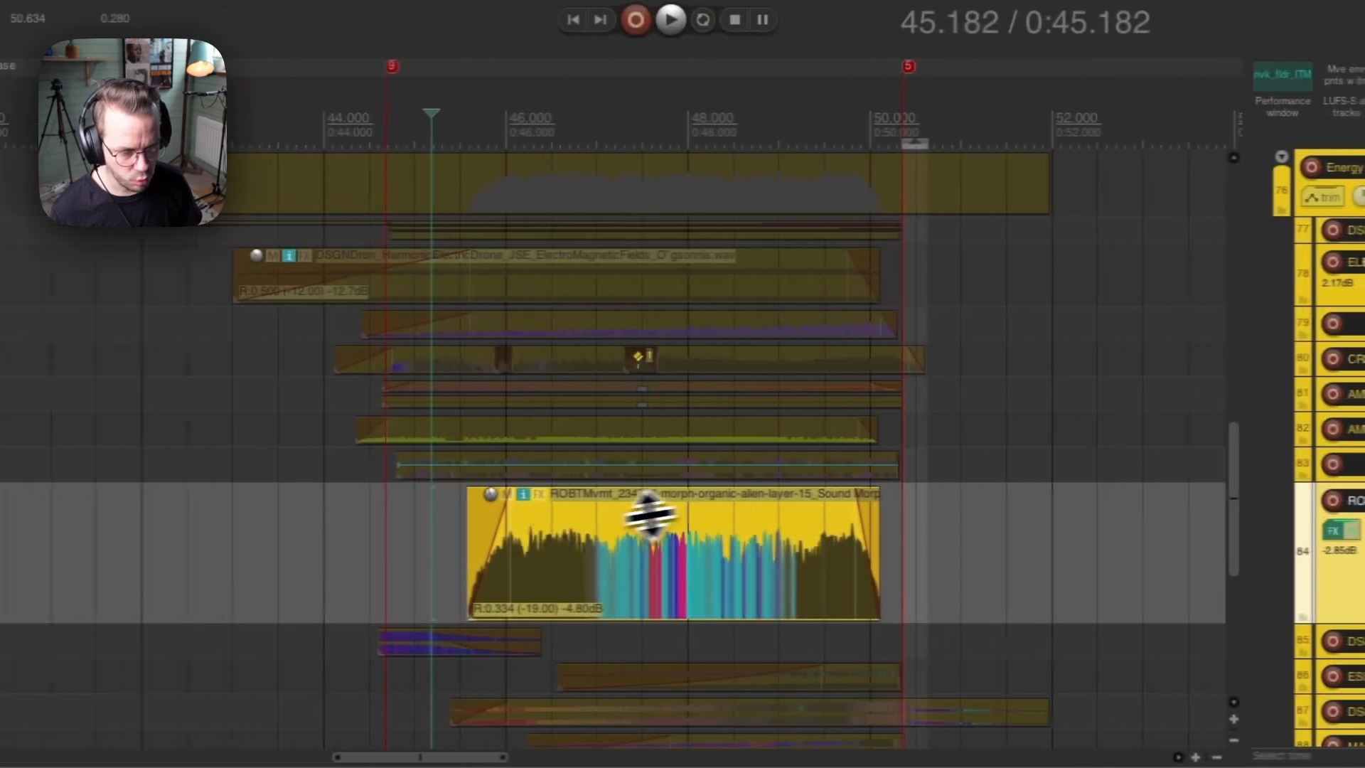
click(430, 527)
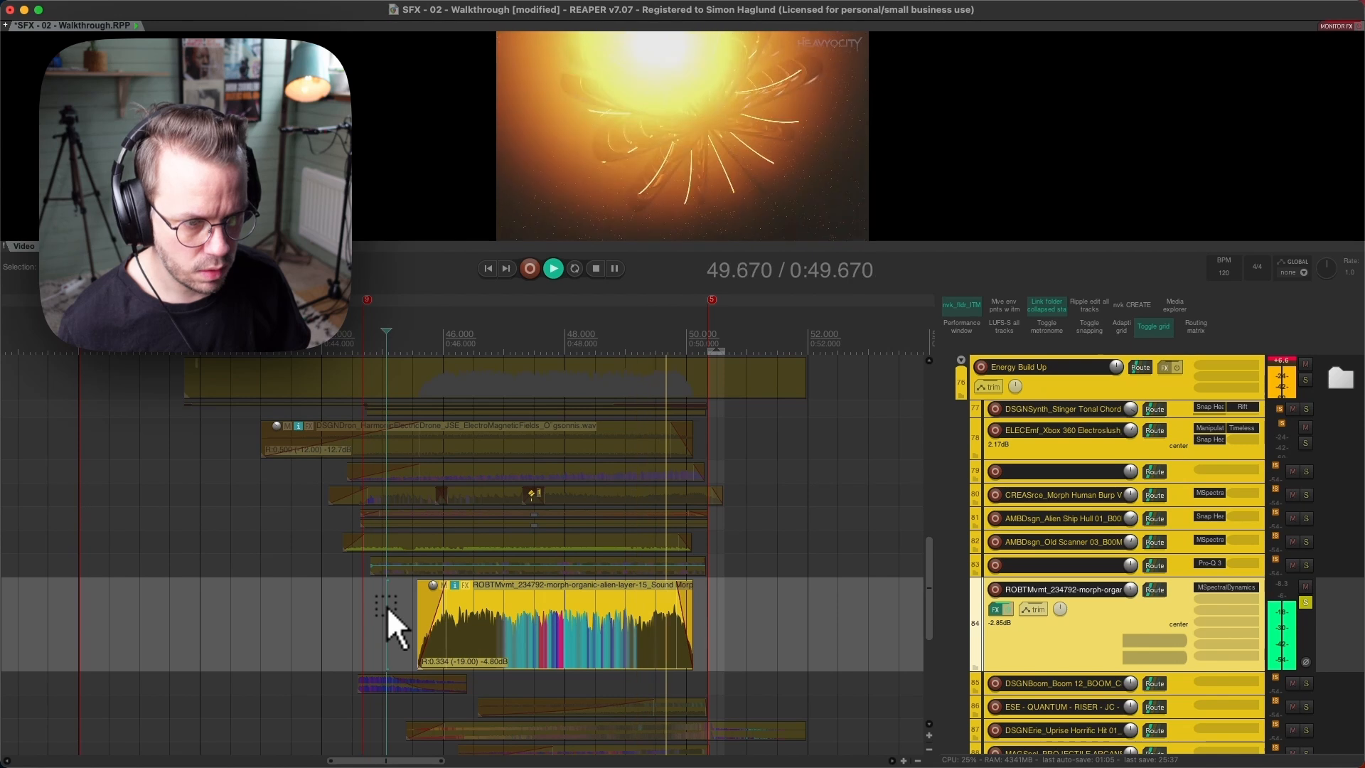
key(space)
Solo tracks 77 to 84 together, with track 84 unmuted, and play the combined layers from just before the Energy Build Up folder item.
click(162, 392)
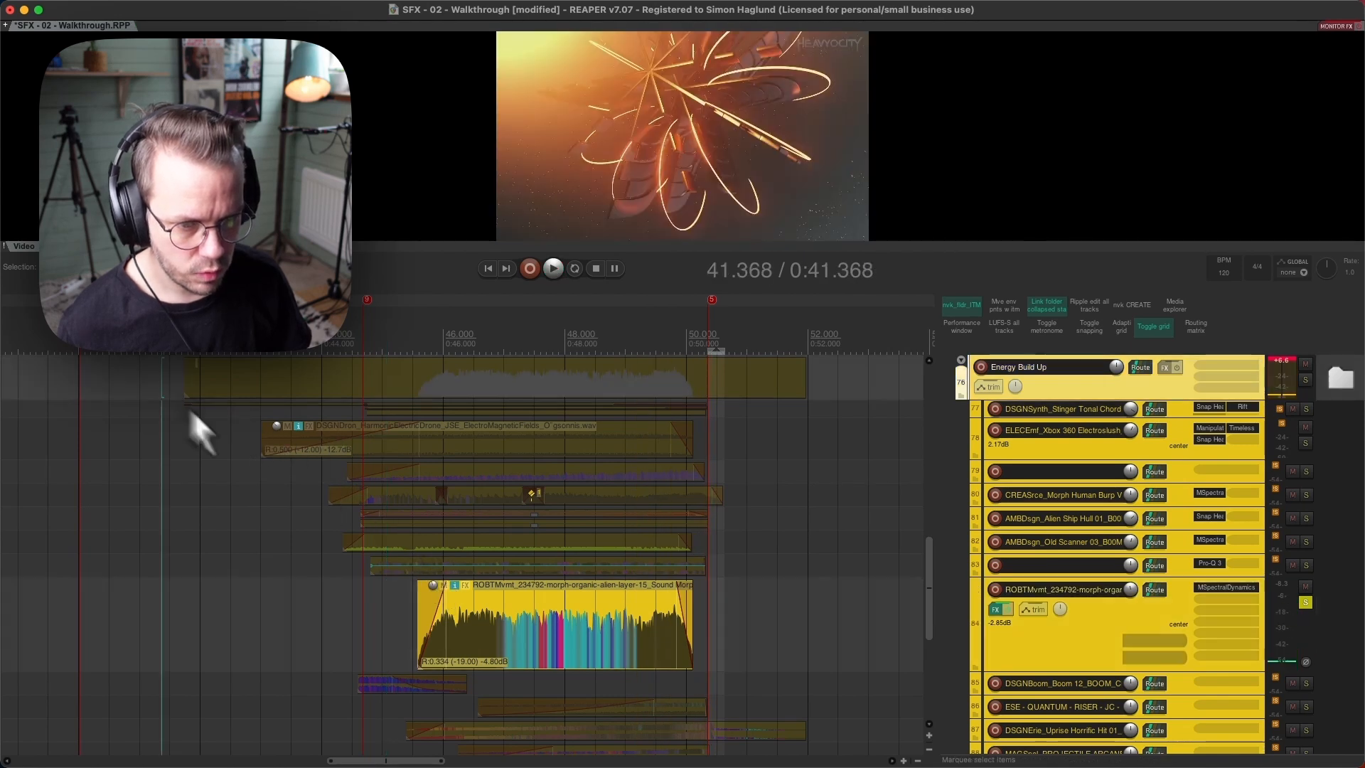
scroll(1088, 590, down, 1)
drag(1306, 556, 1307, 387)
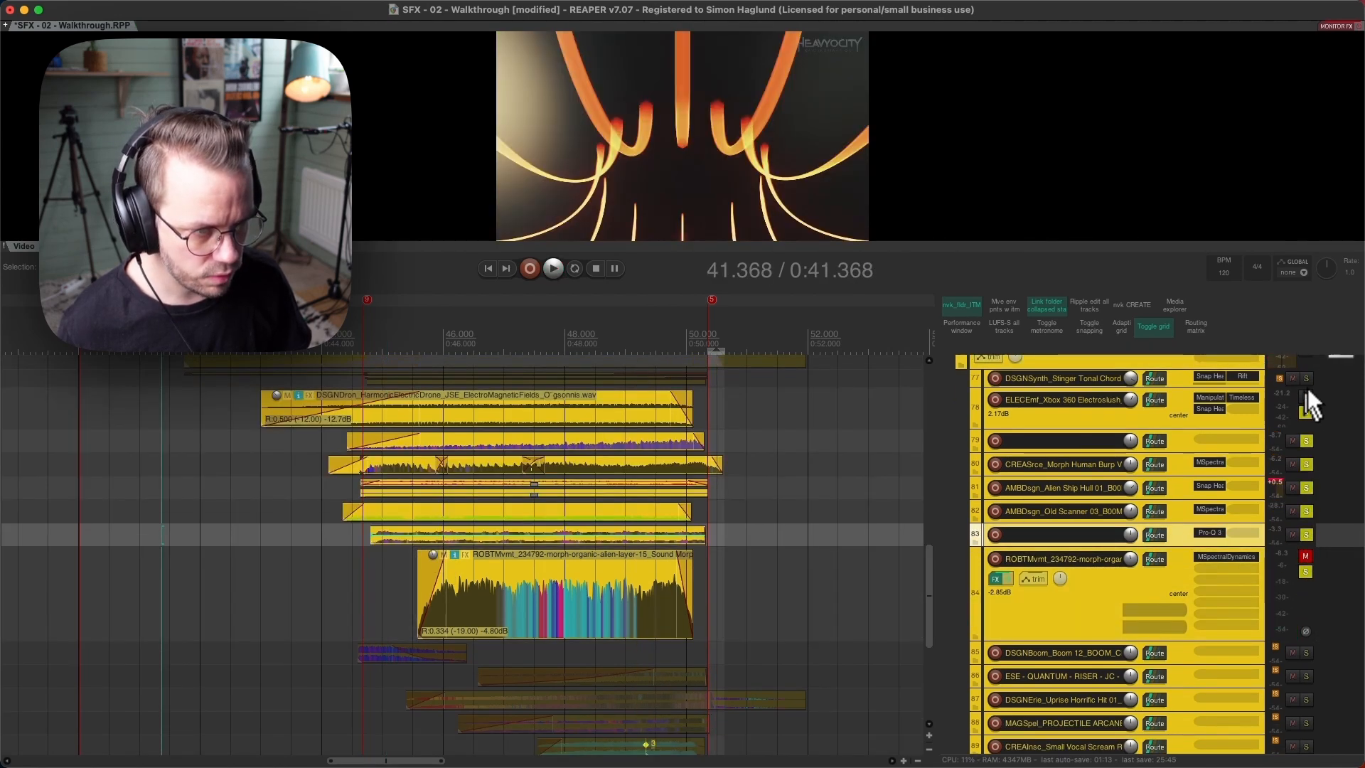
click(1307, 557)
click(173, 418)
key(space)
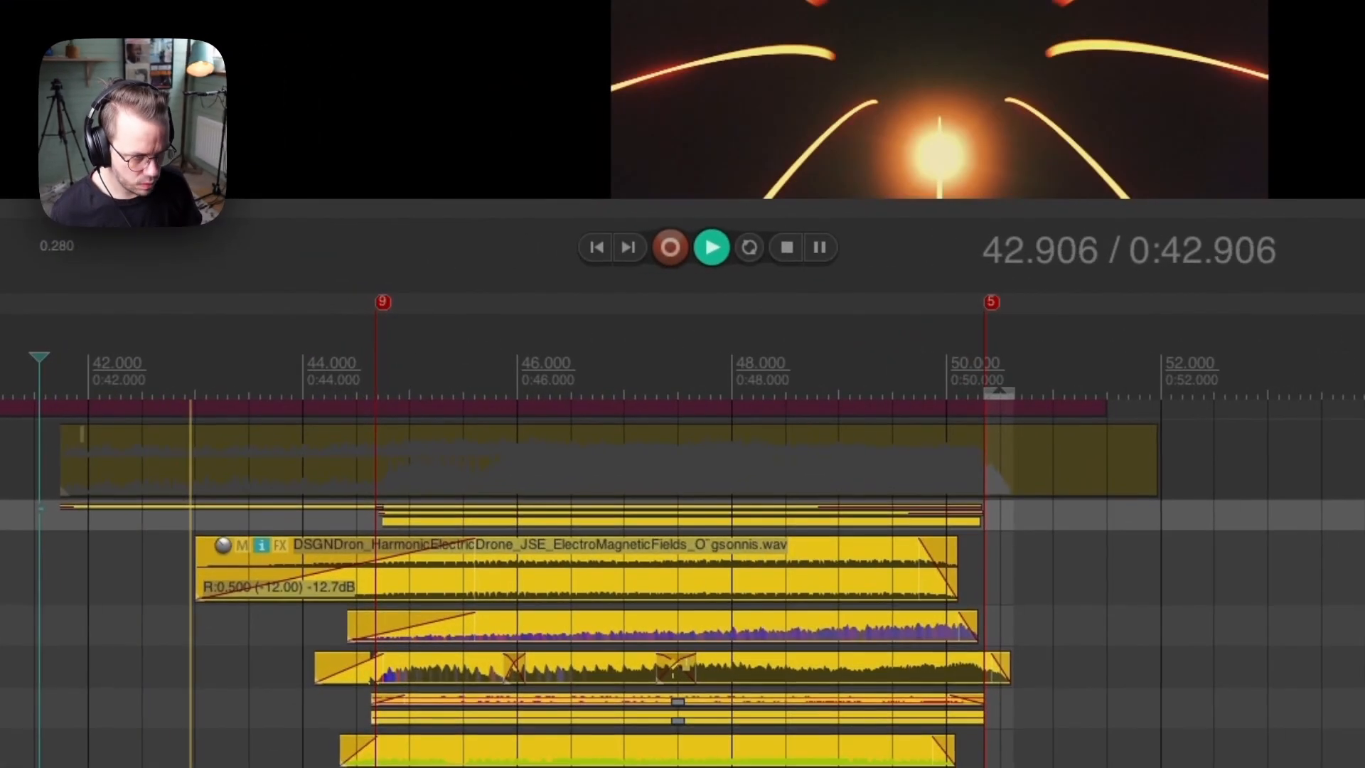
Play the DSGNBoom_Boom 12 track in solo from about 44.36 s and the ESE QUANTUM RISER track in solo from 46.2 s.
drag(1328, 567, 1328, 528)
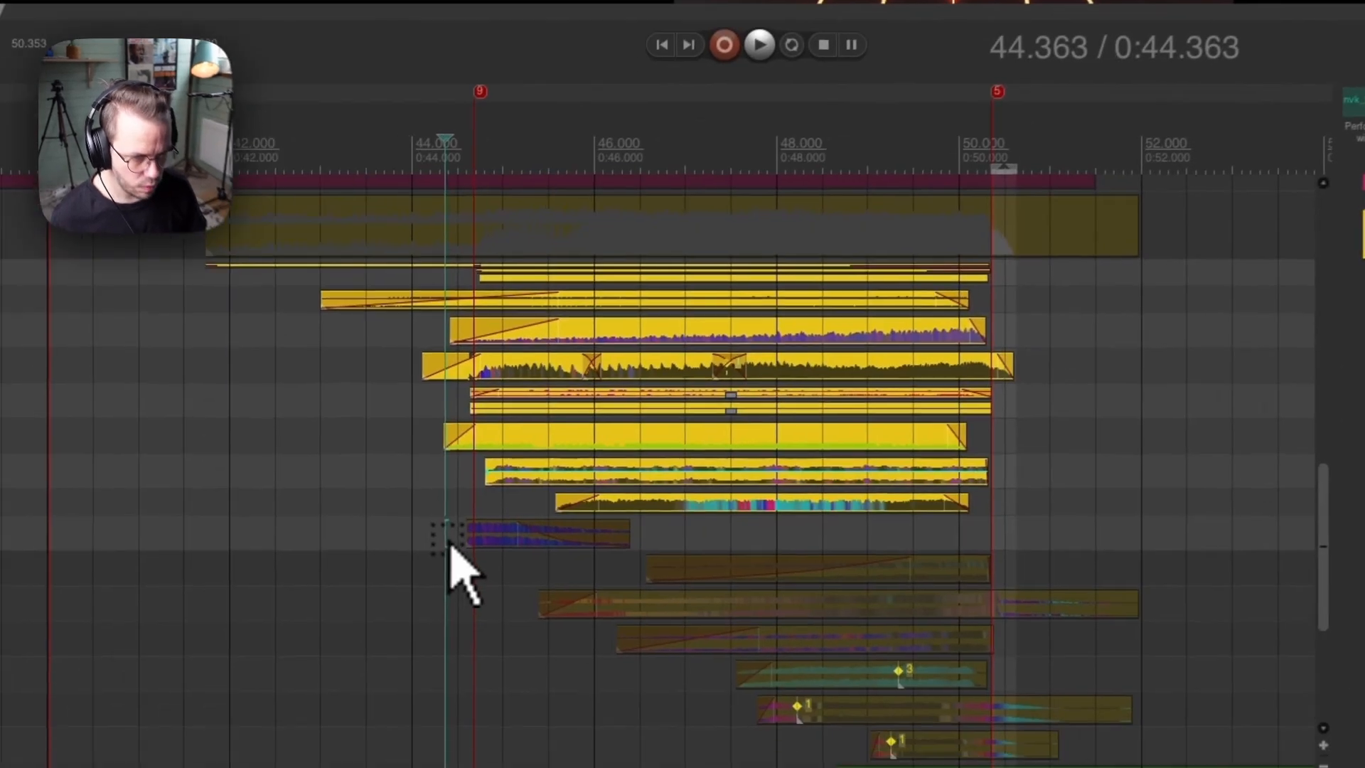
click(466, 516)
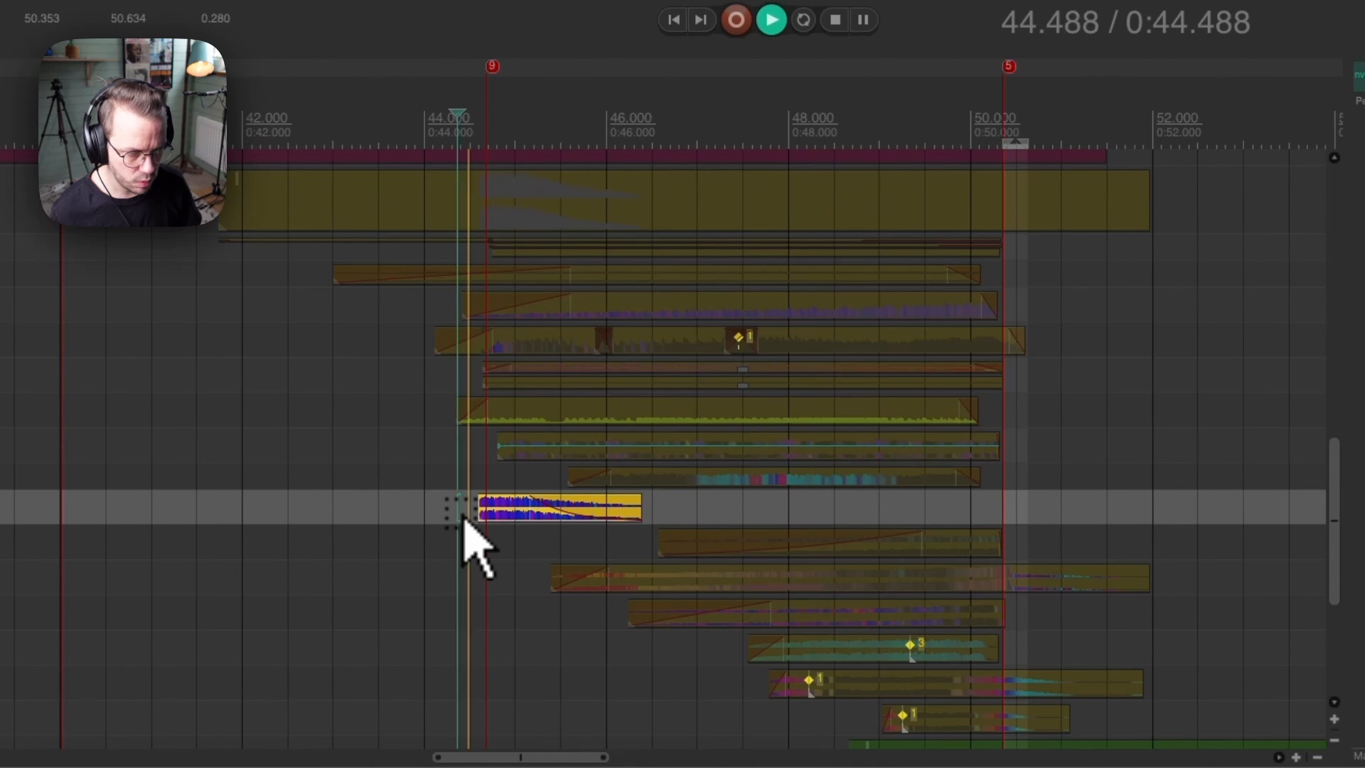
click(542, 544)
scroll(549, 540, down, 1)
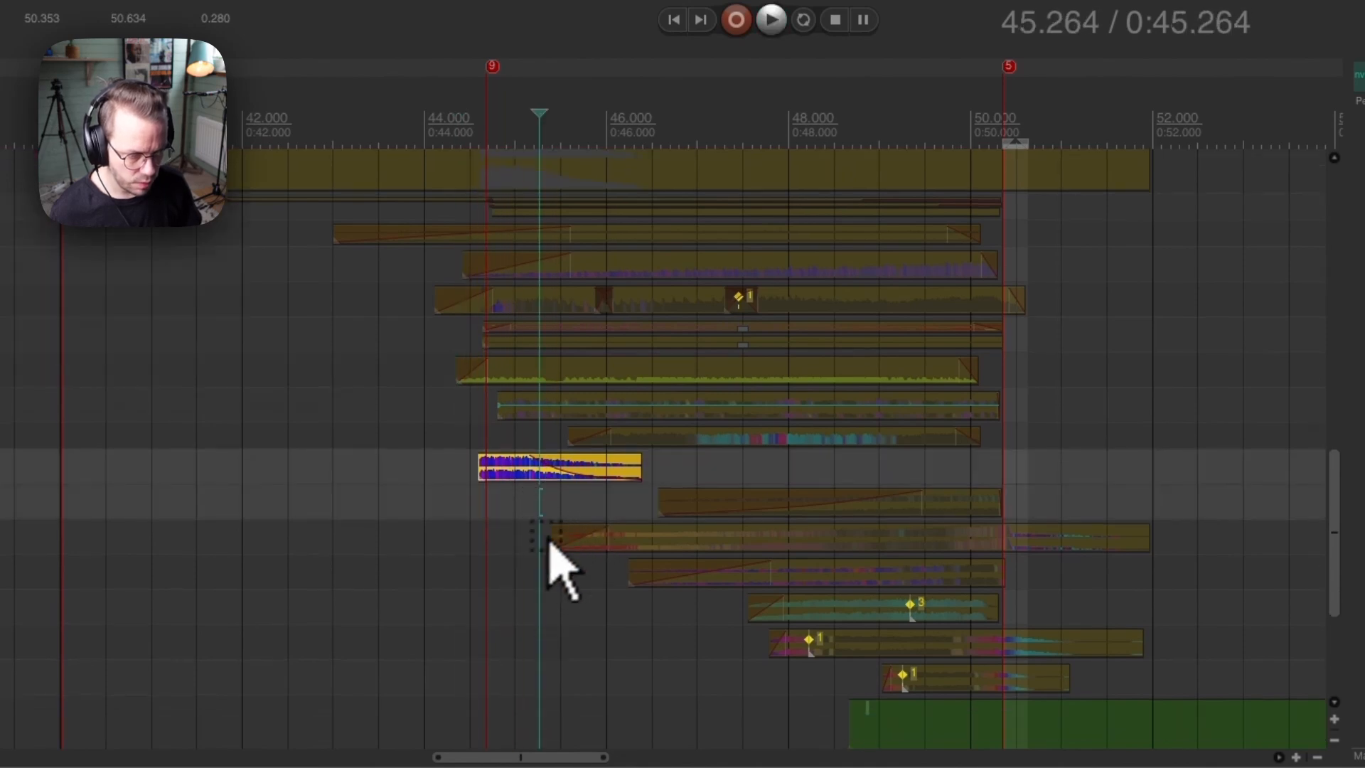
click(625, 509)
key(space)
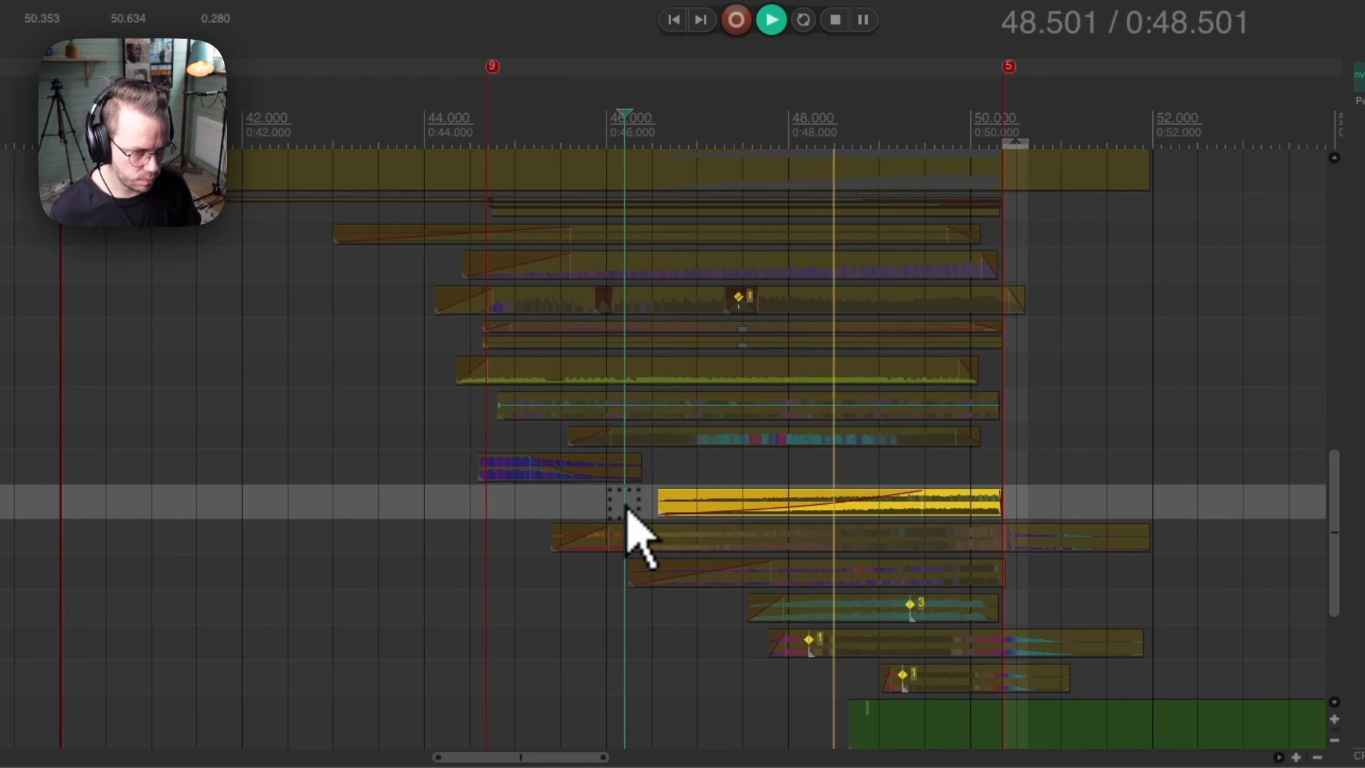
key(space)
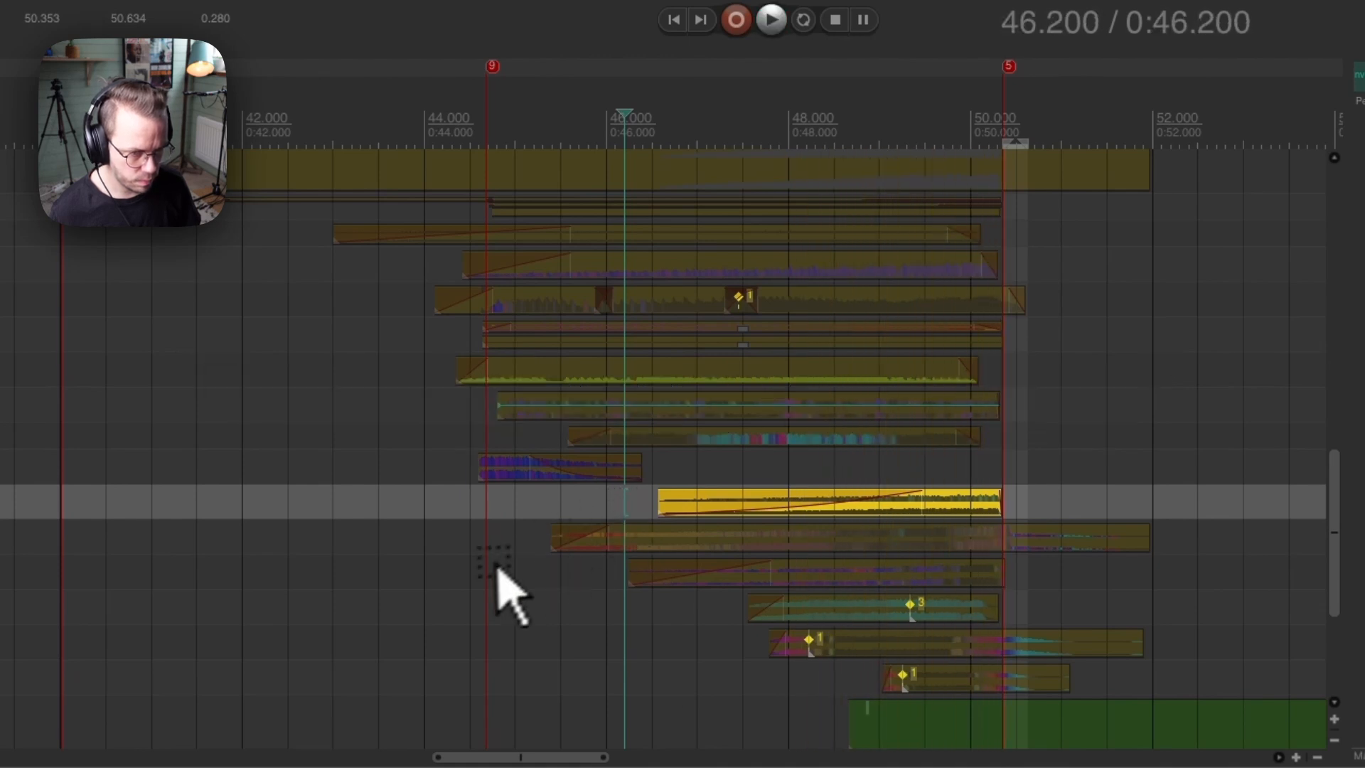
Play the DSGNErie_Uprise Horrific Hit and MAGSpel_PROJECTILE ARCANE tracks one after the other in solo, each from just before its item.
click(506, 543)
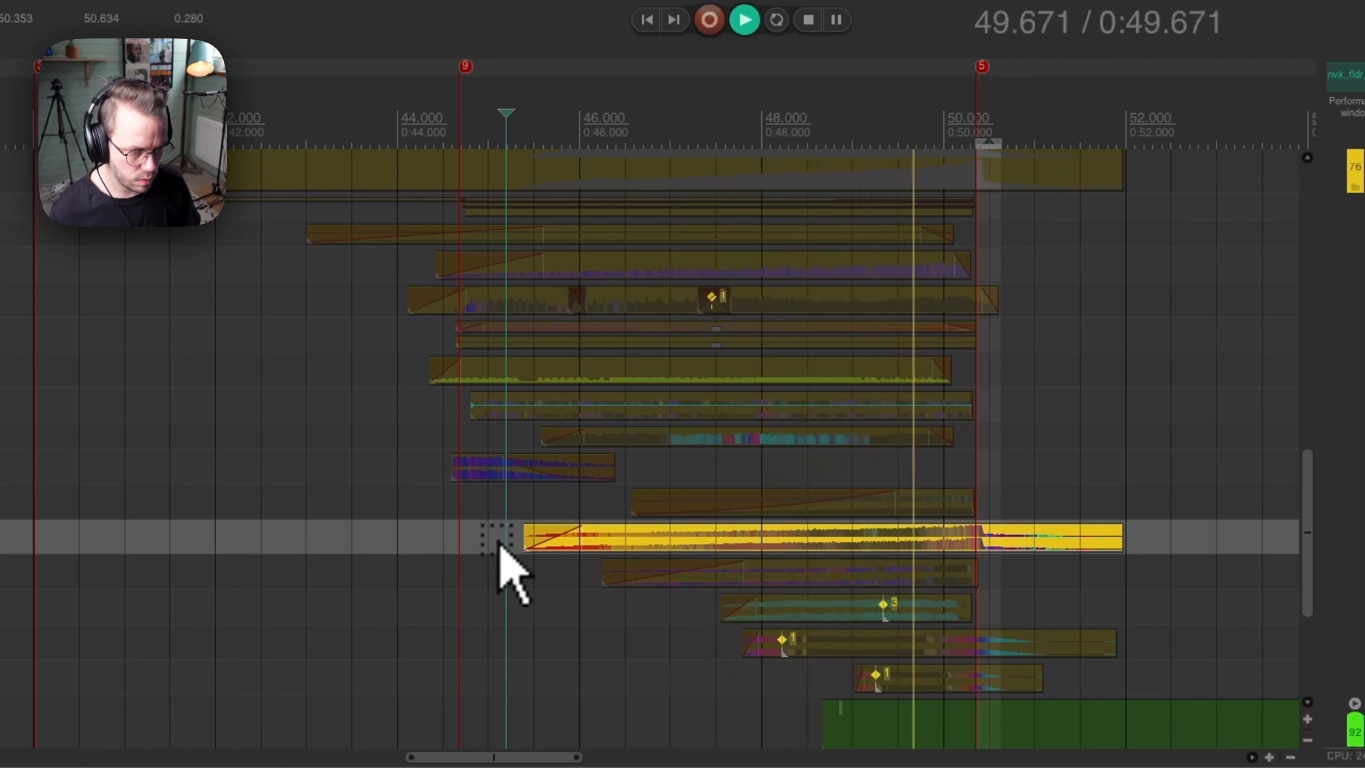
key(space)
click(589, 577)
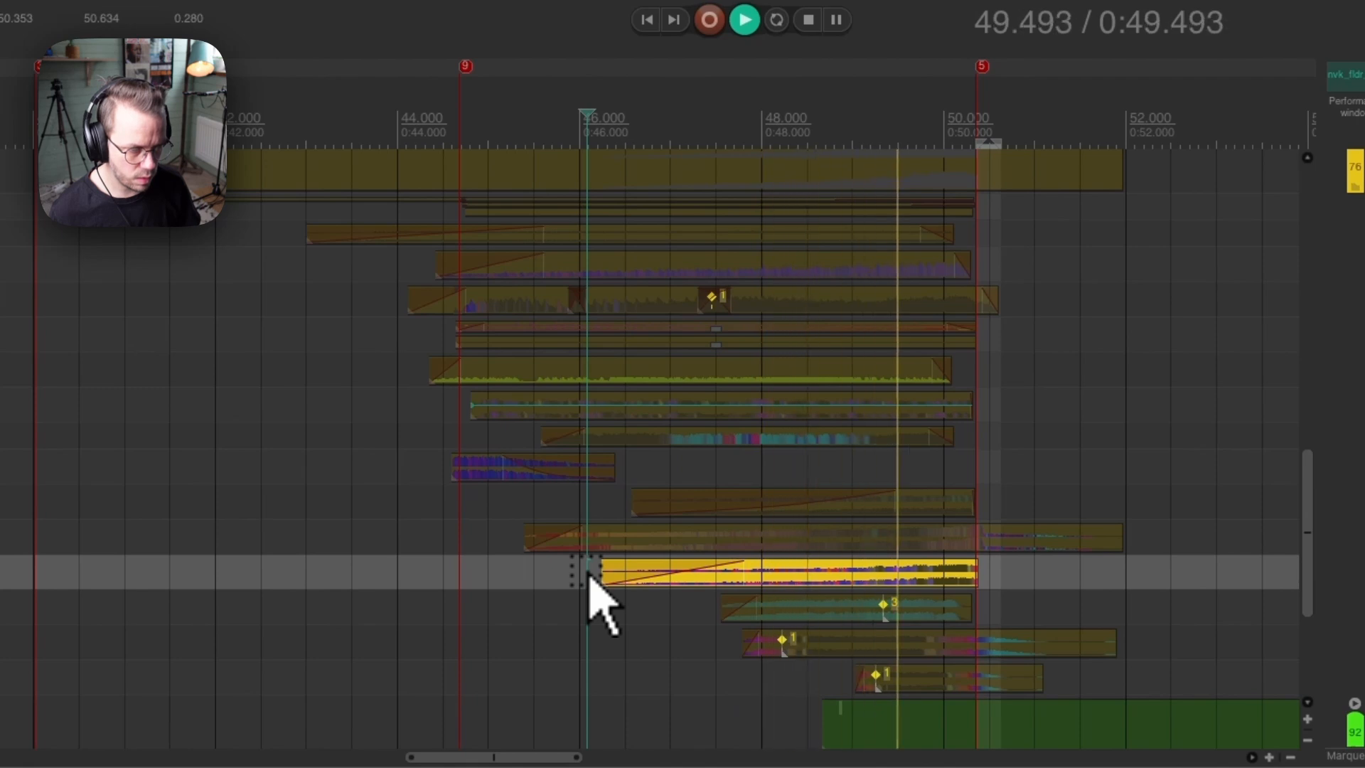
key(space)
Play the CREAInsc_Small Vocal Scream track in solo, and the Sweep Alarm High track 90 in solo from about 47.52 s.
click(704, 610)
key(space)
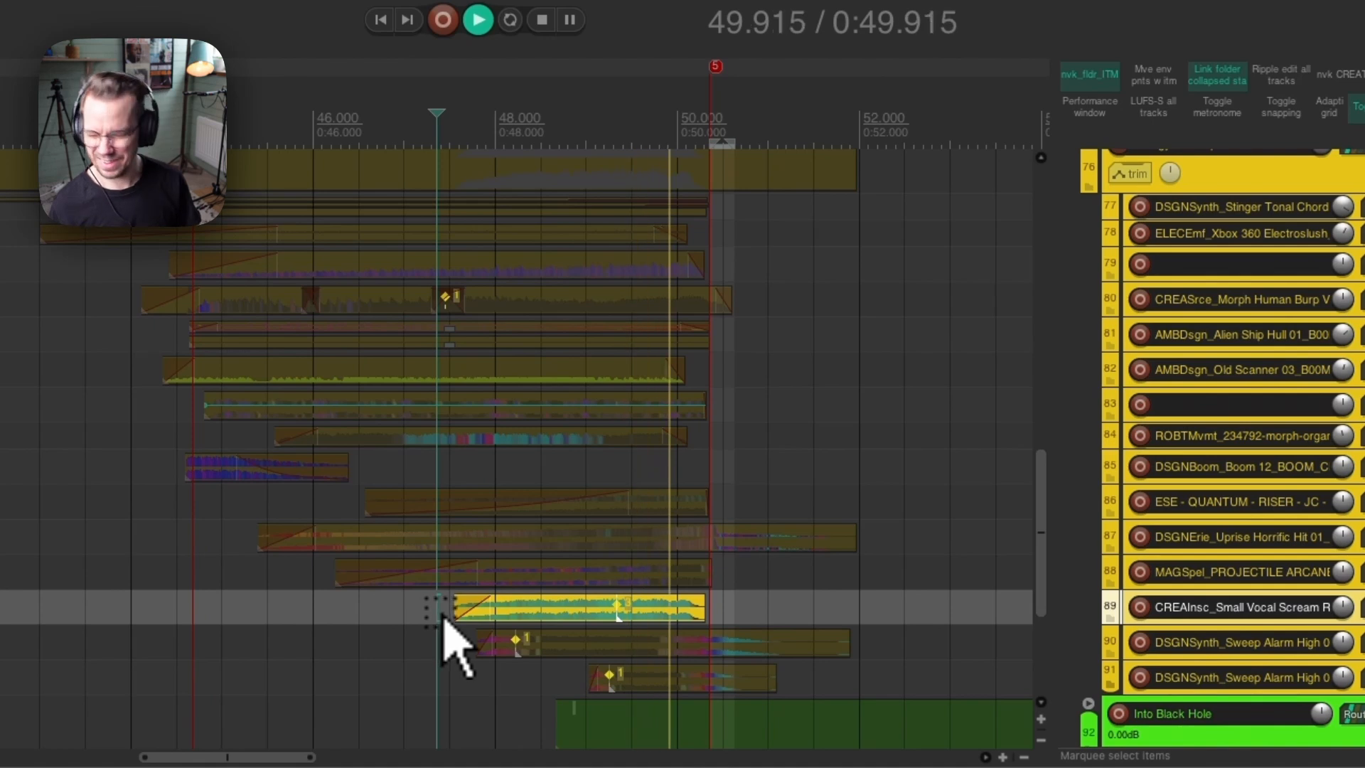
key(space)
click(453, 643)
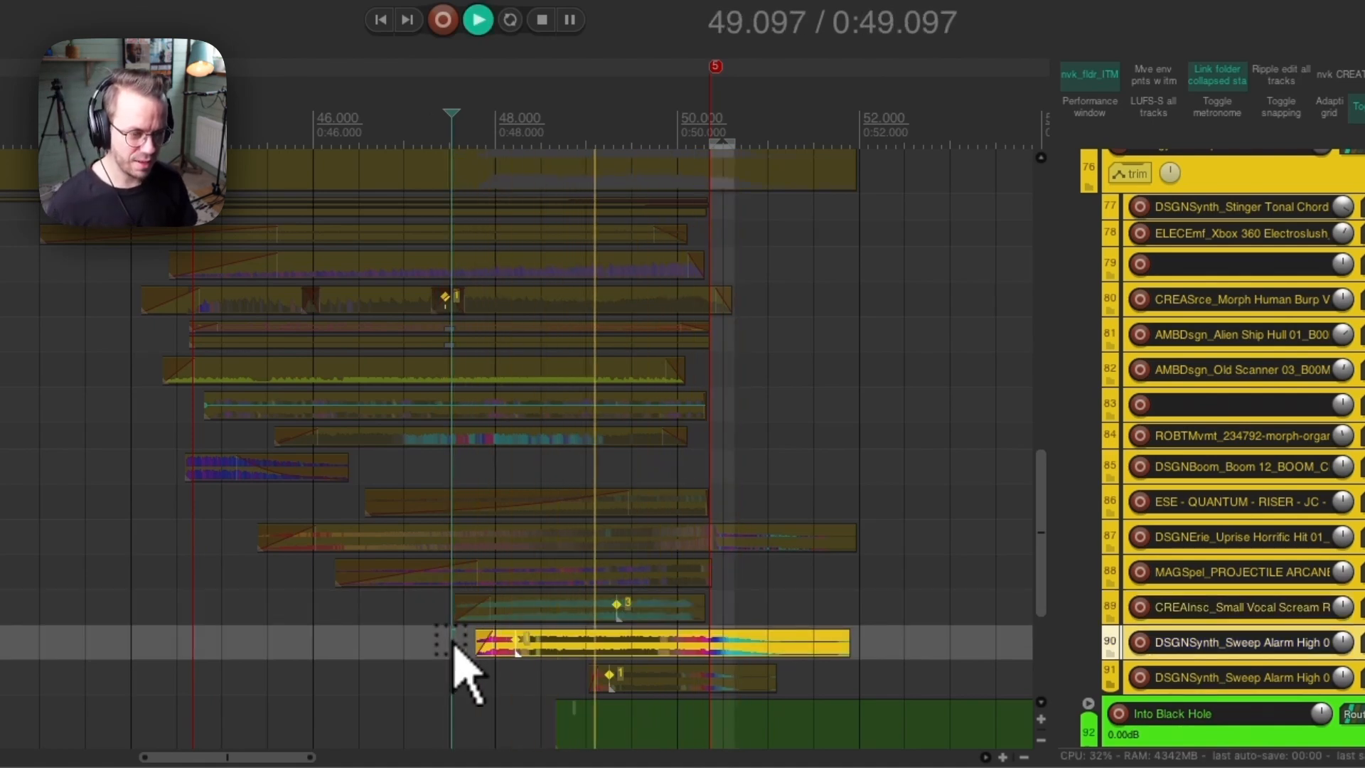
key(space)
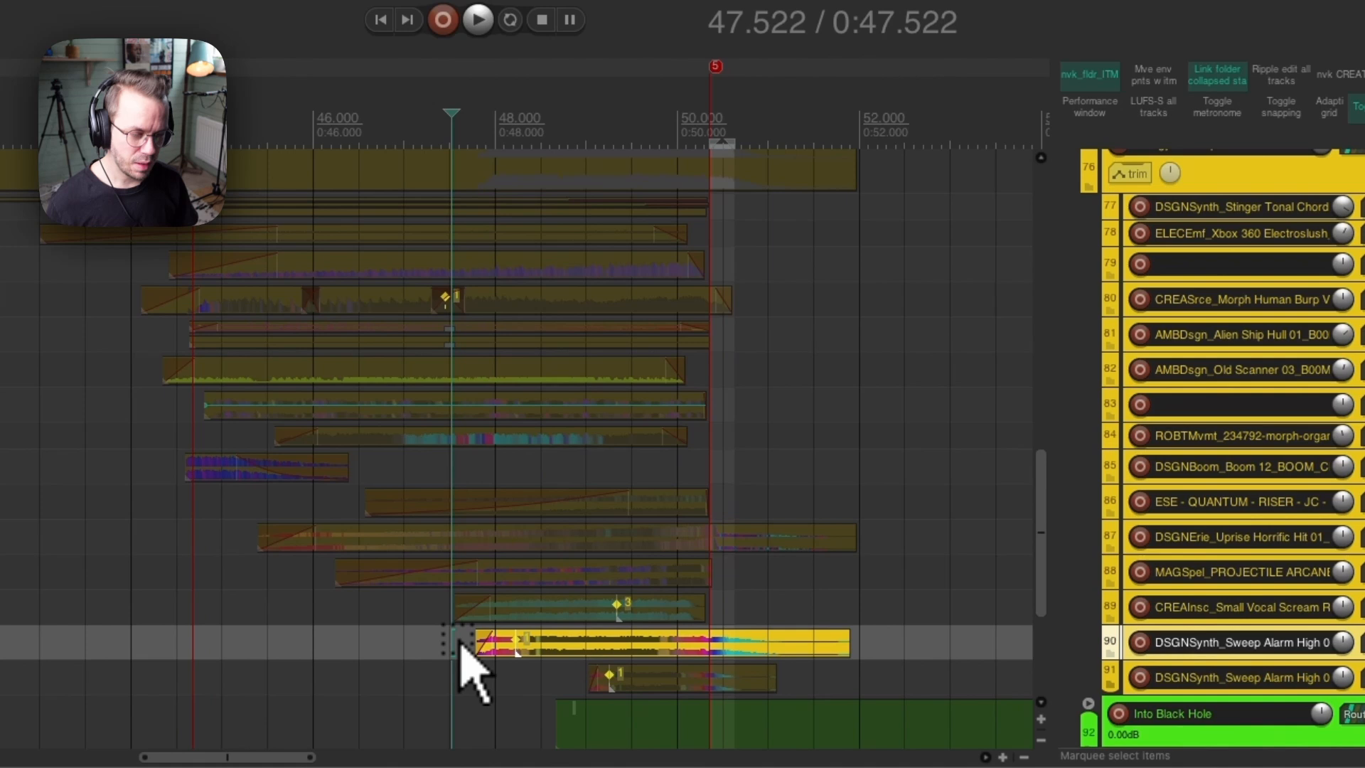
Play tracks 89 and 90 soloed together from about 47.38 s, and the Sweep Alarm High track 91 alone from about 48.8 s.
click(443, 608)
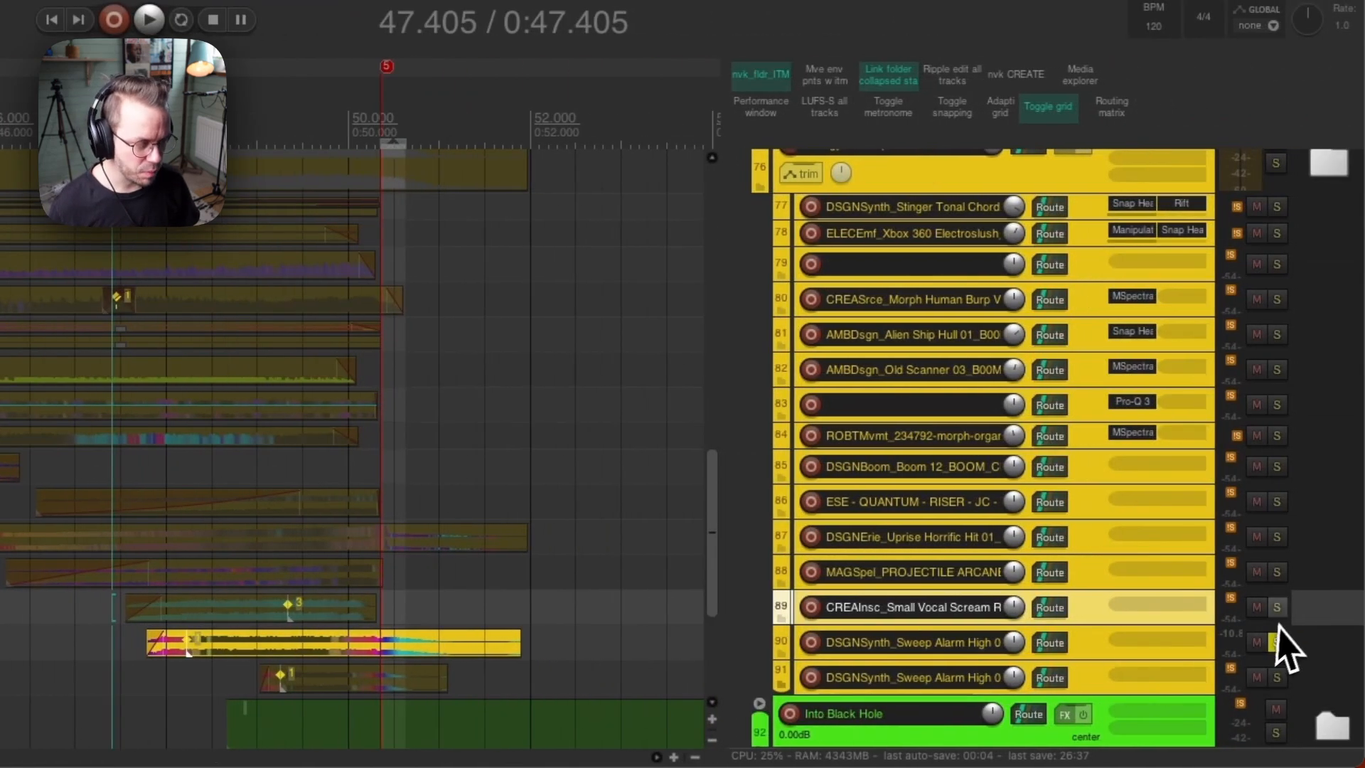
click(1281, 609)
click(439, 603)
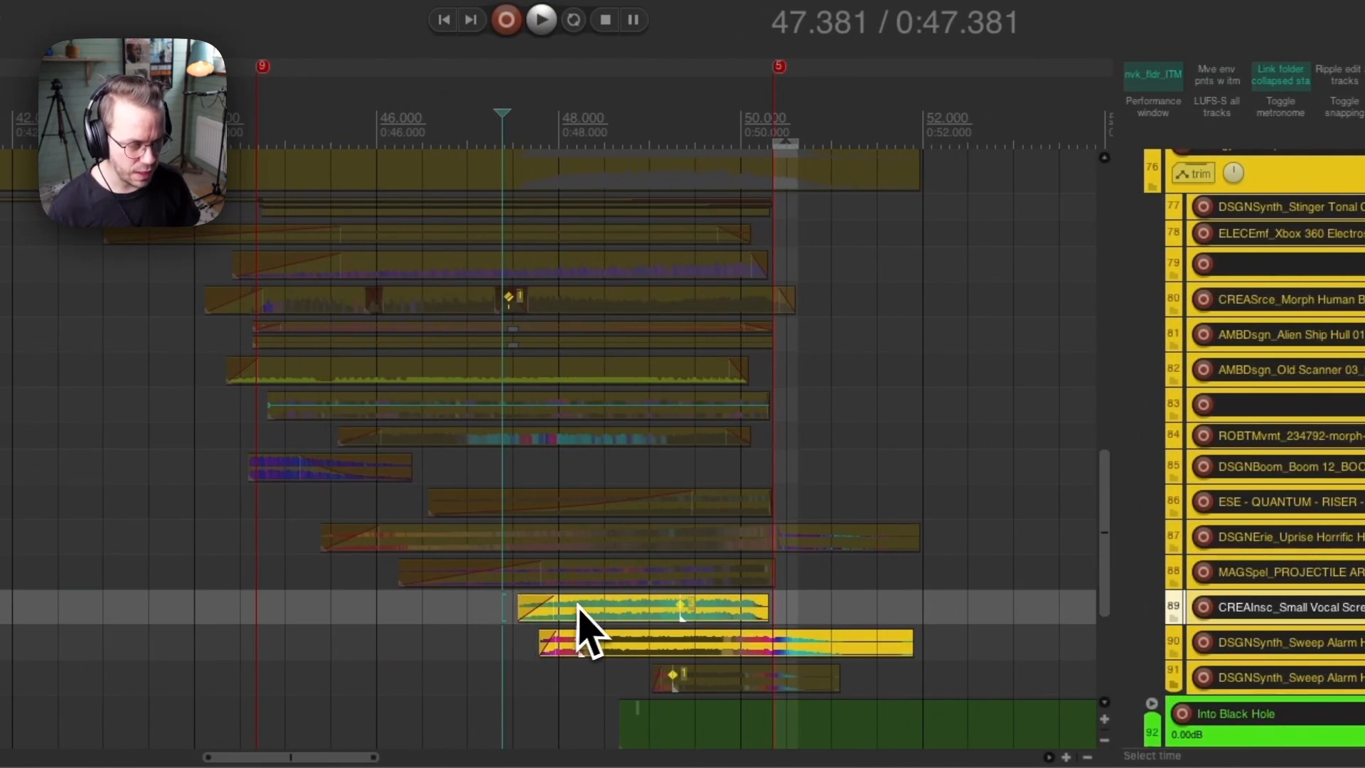
key(space)
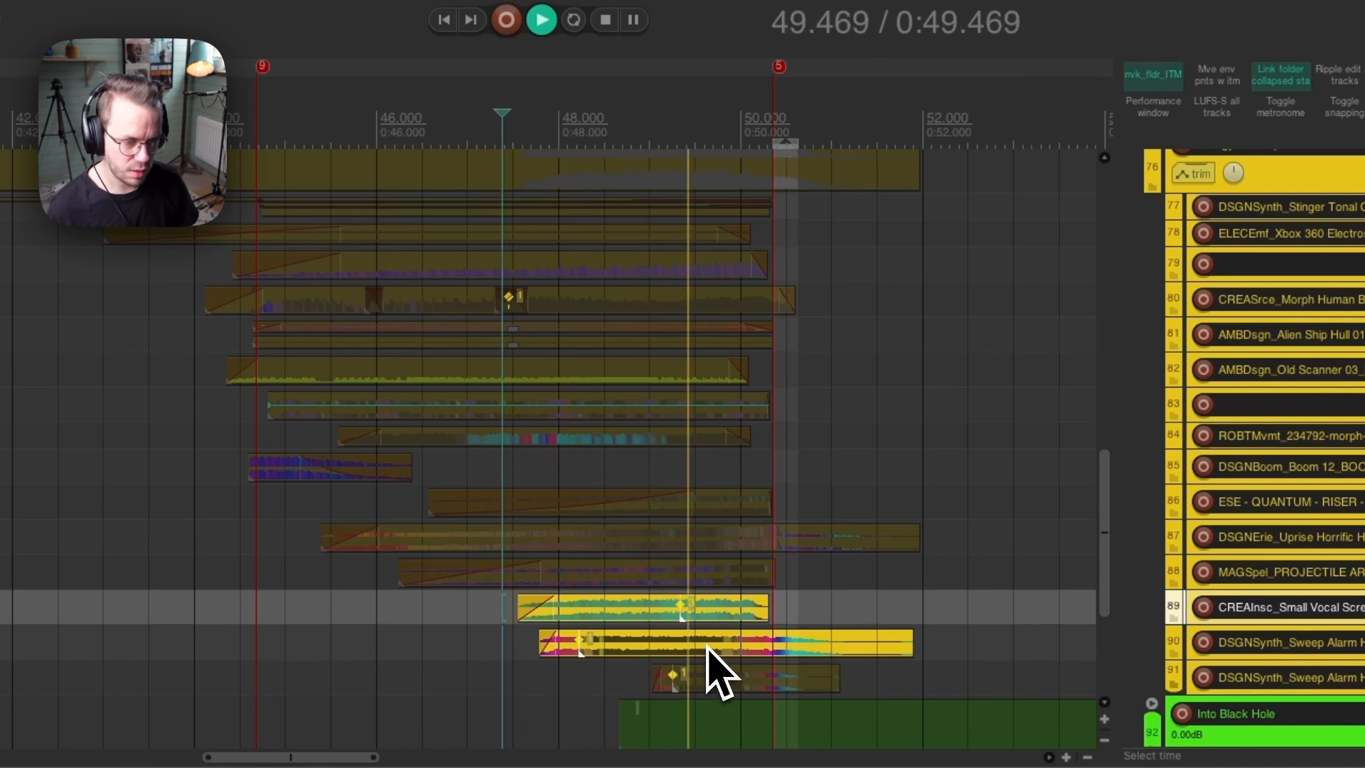
click(632, 685)
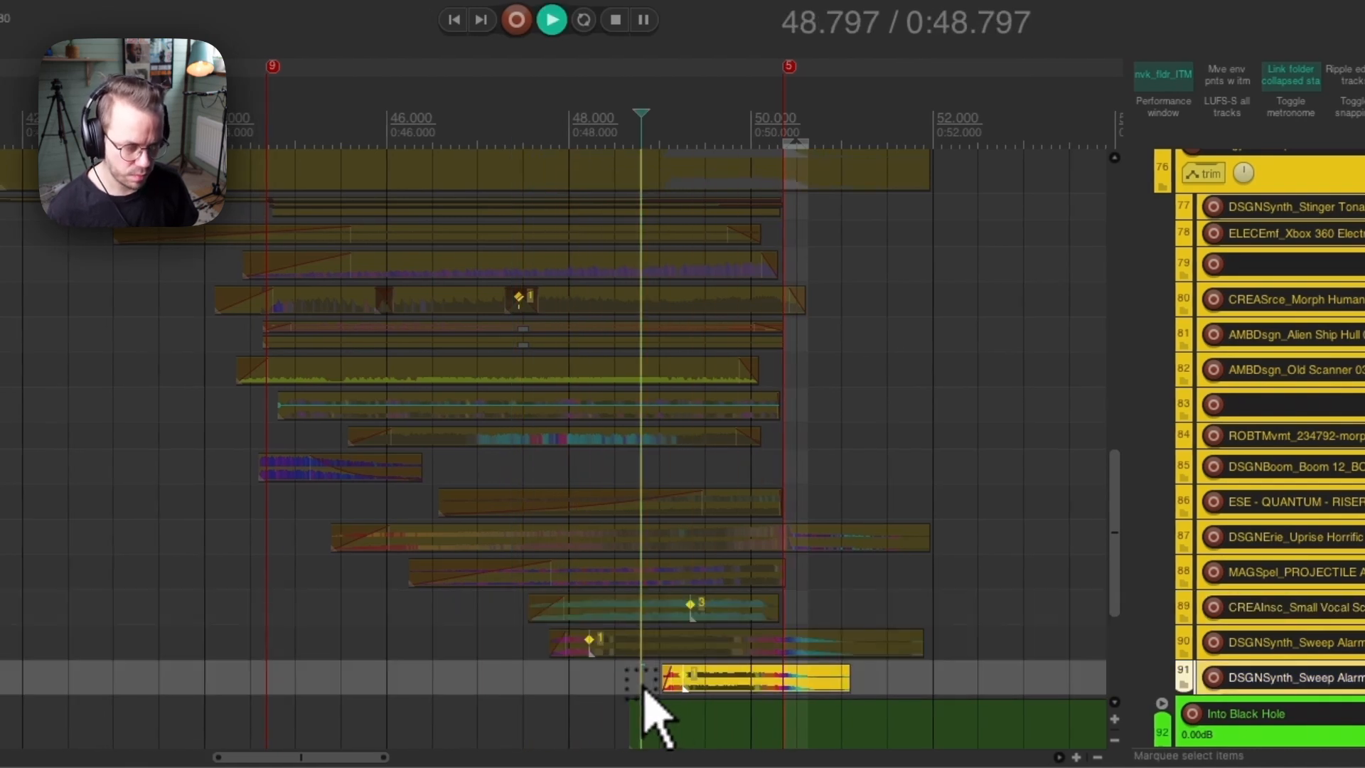
key(space)
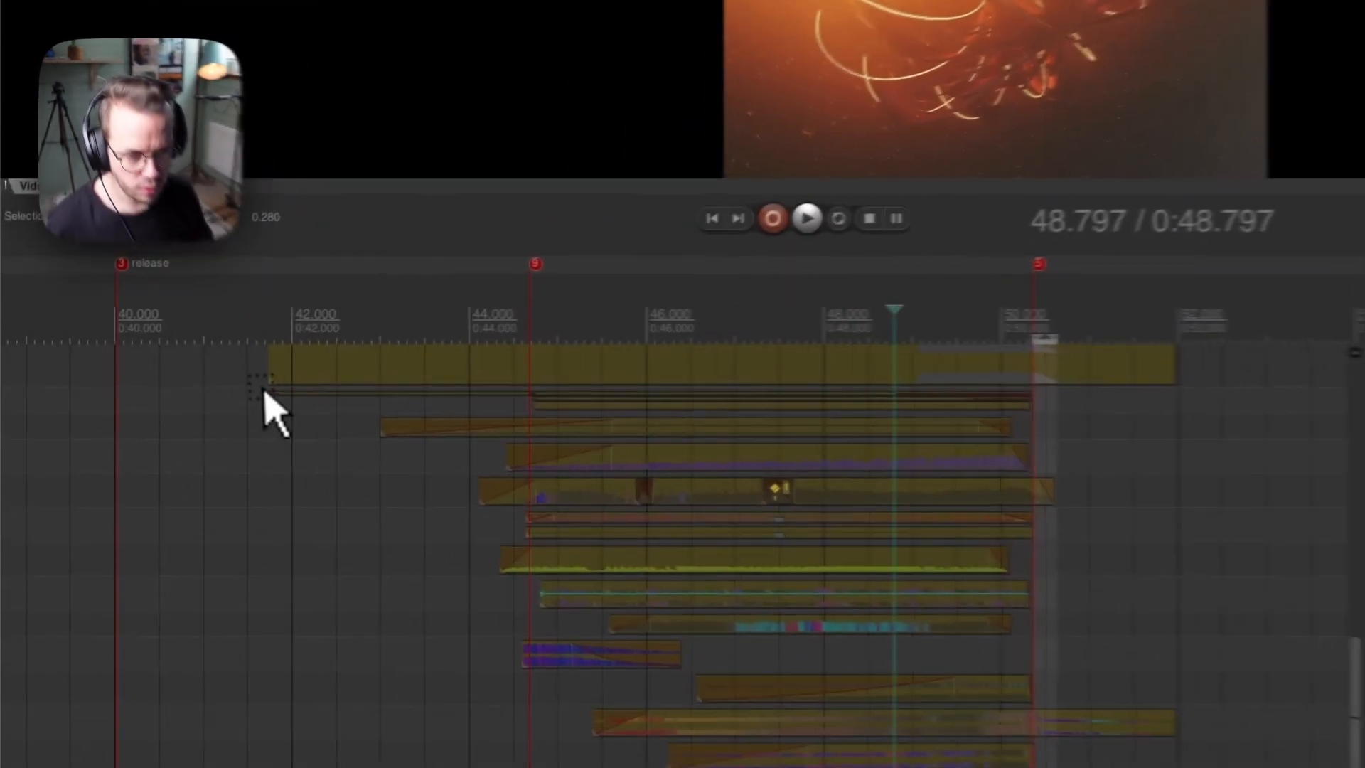
Solo the whole Energy Build Up folder and play it from about 41.61 s.
click(179, 379)
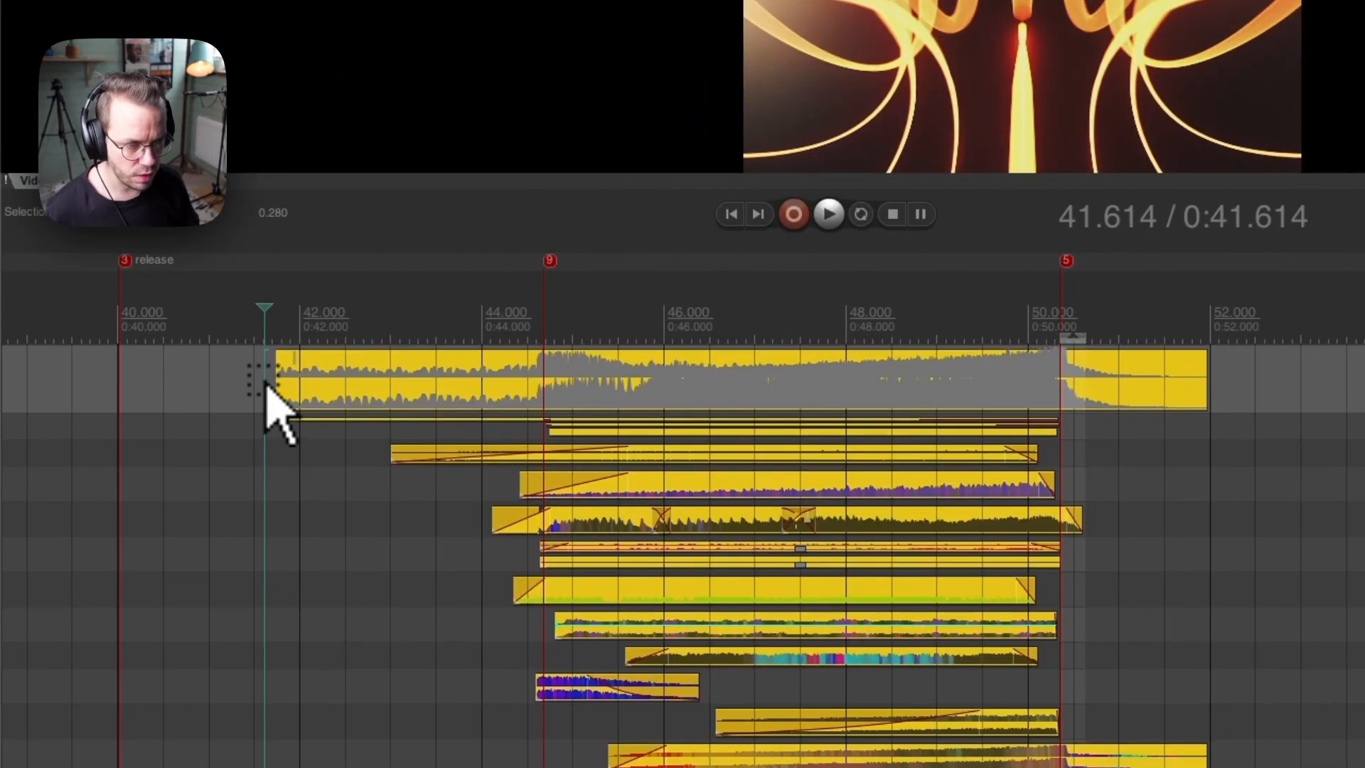
scroll(266, 384, up, 1)
key(space)
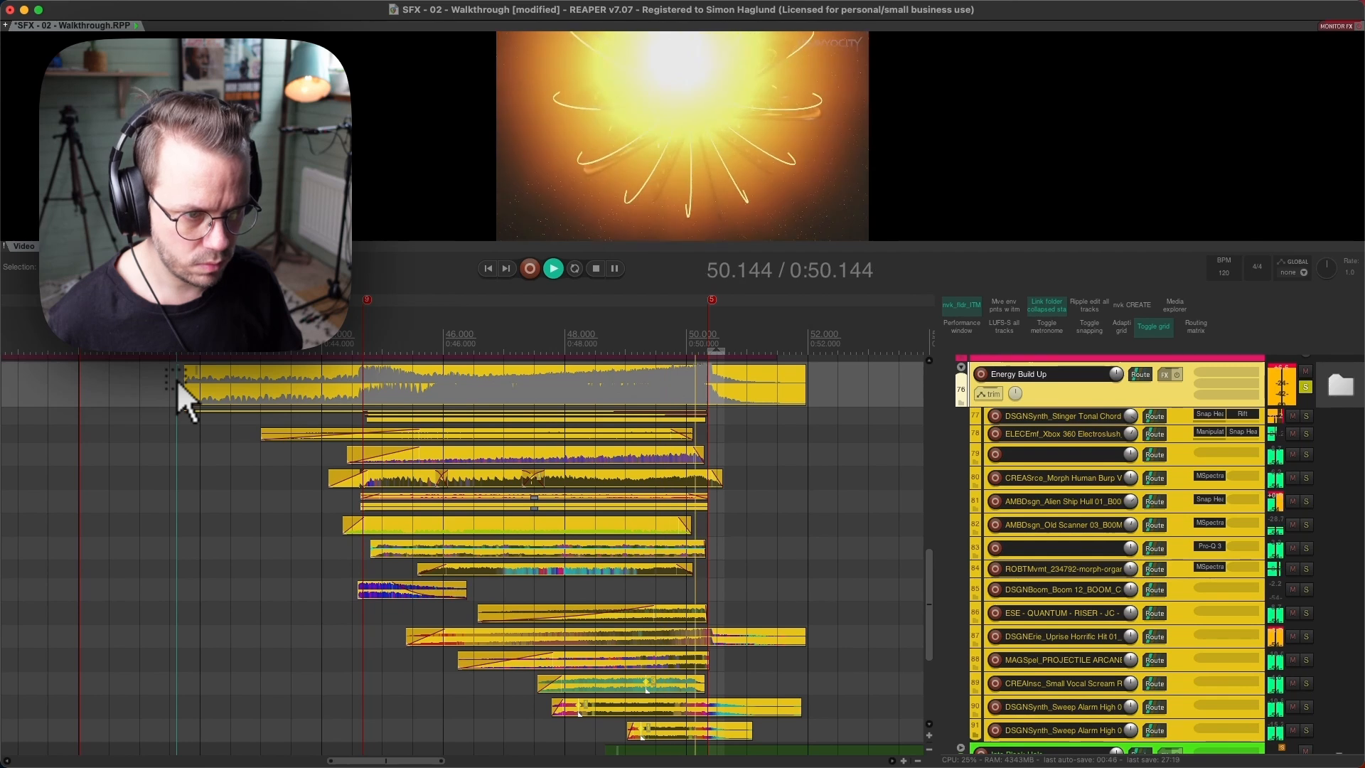
key(space)
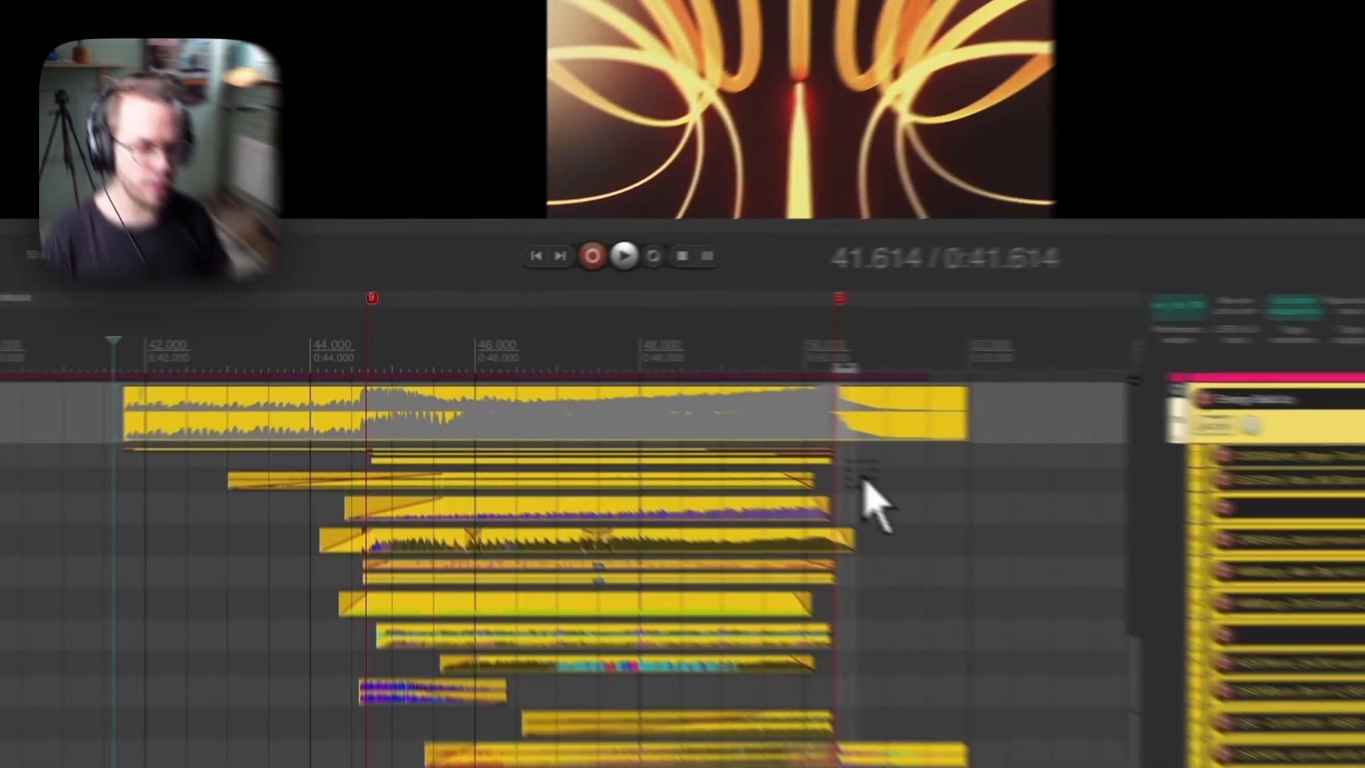
Place the edit cursor at about 50.5 s and extend the time selection after marker 5 to a length of 0.350 s.
click(718, 431)
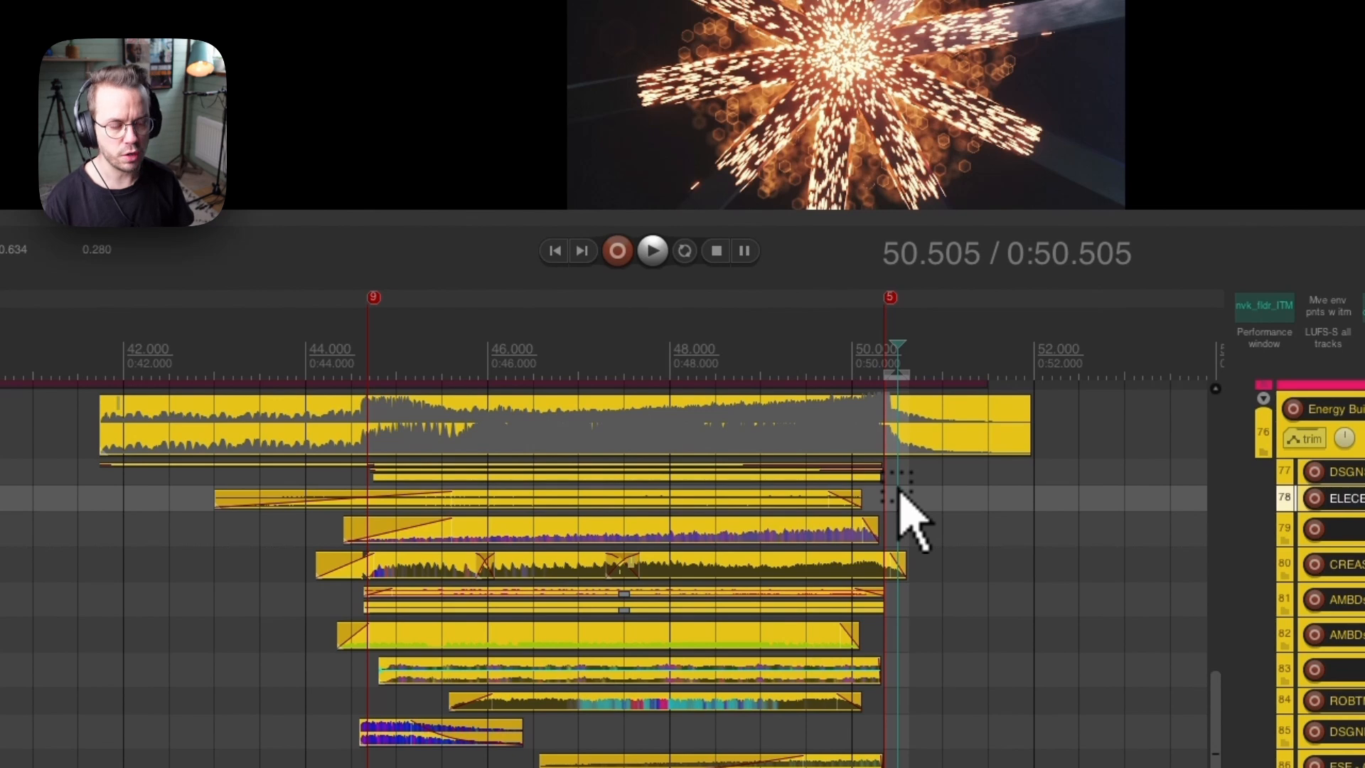
drag(887, 376, 917, 348)
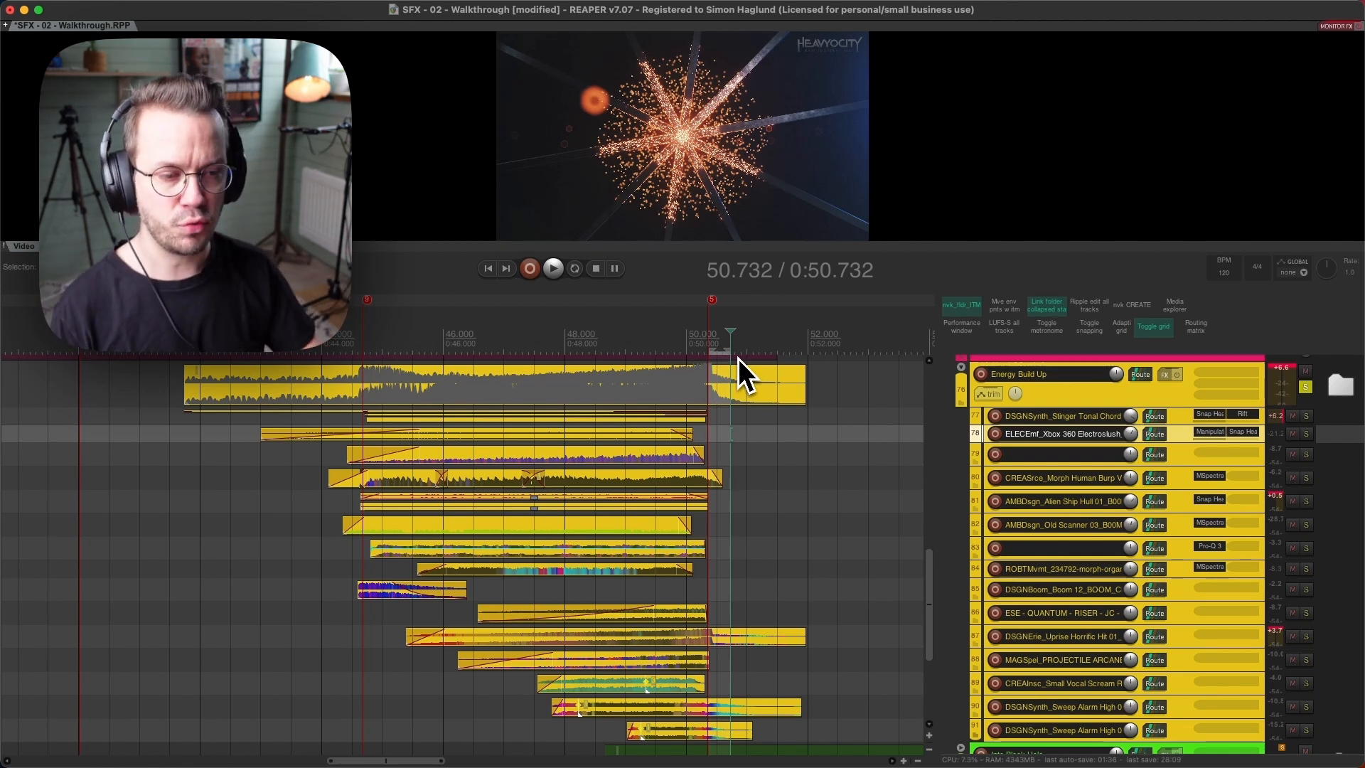
Play the whole Into Black Hole folder in solo from about 48.67 s.
scroll(751, 615, down, 1)
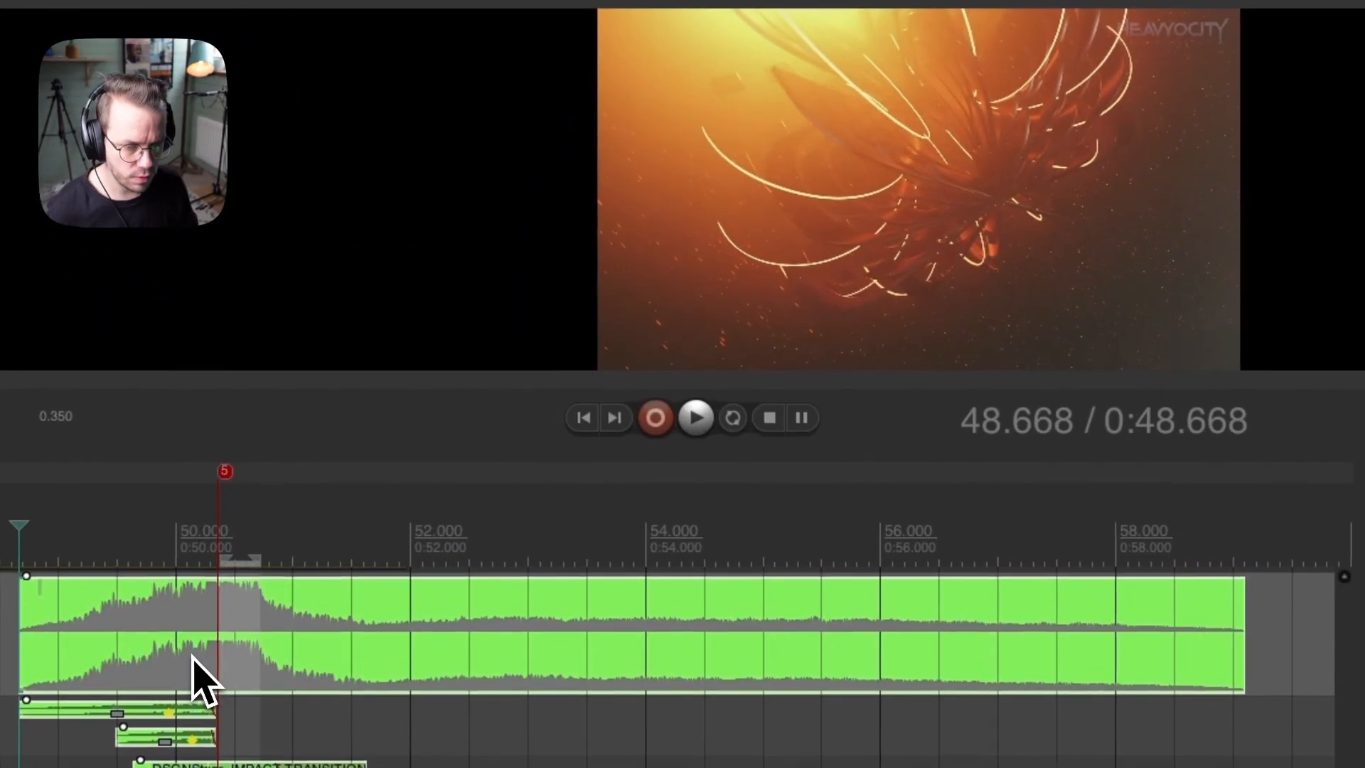
key(space)
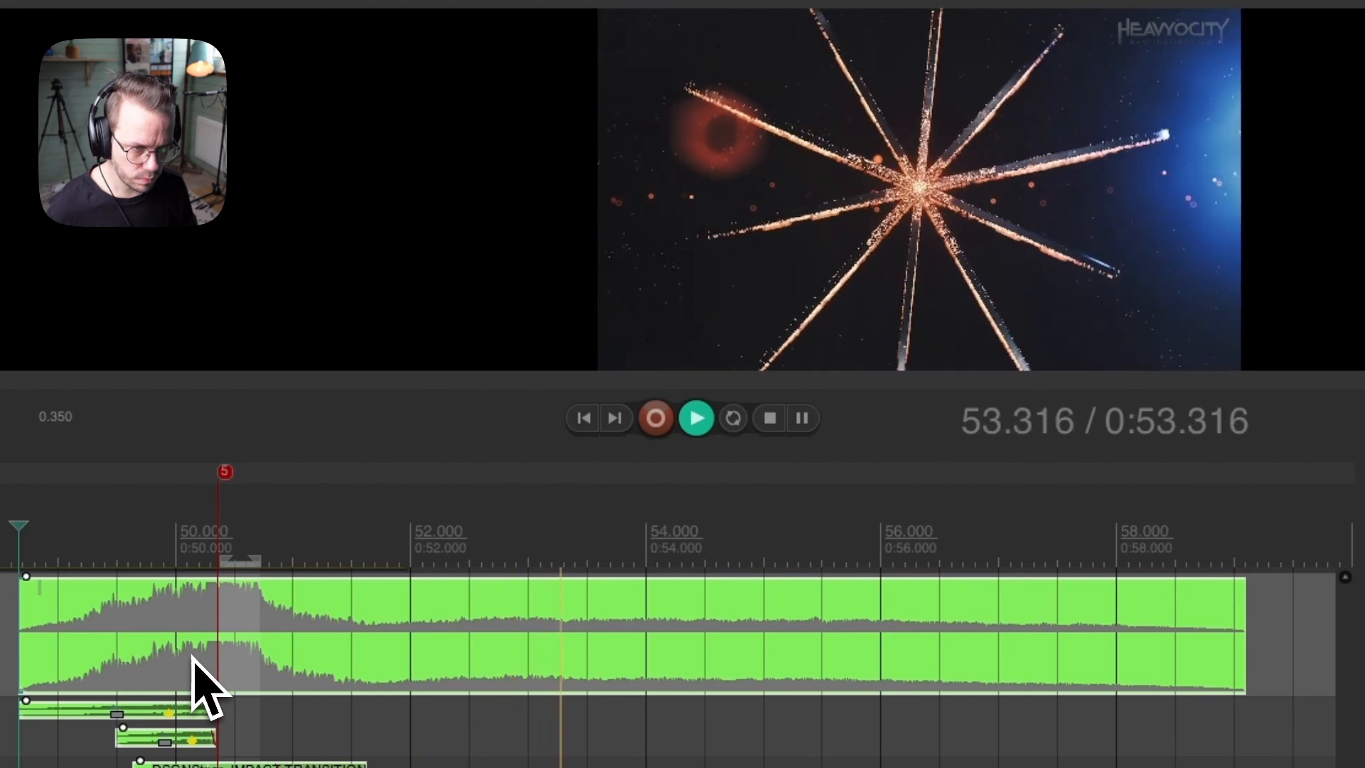
key(space)
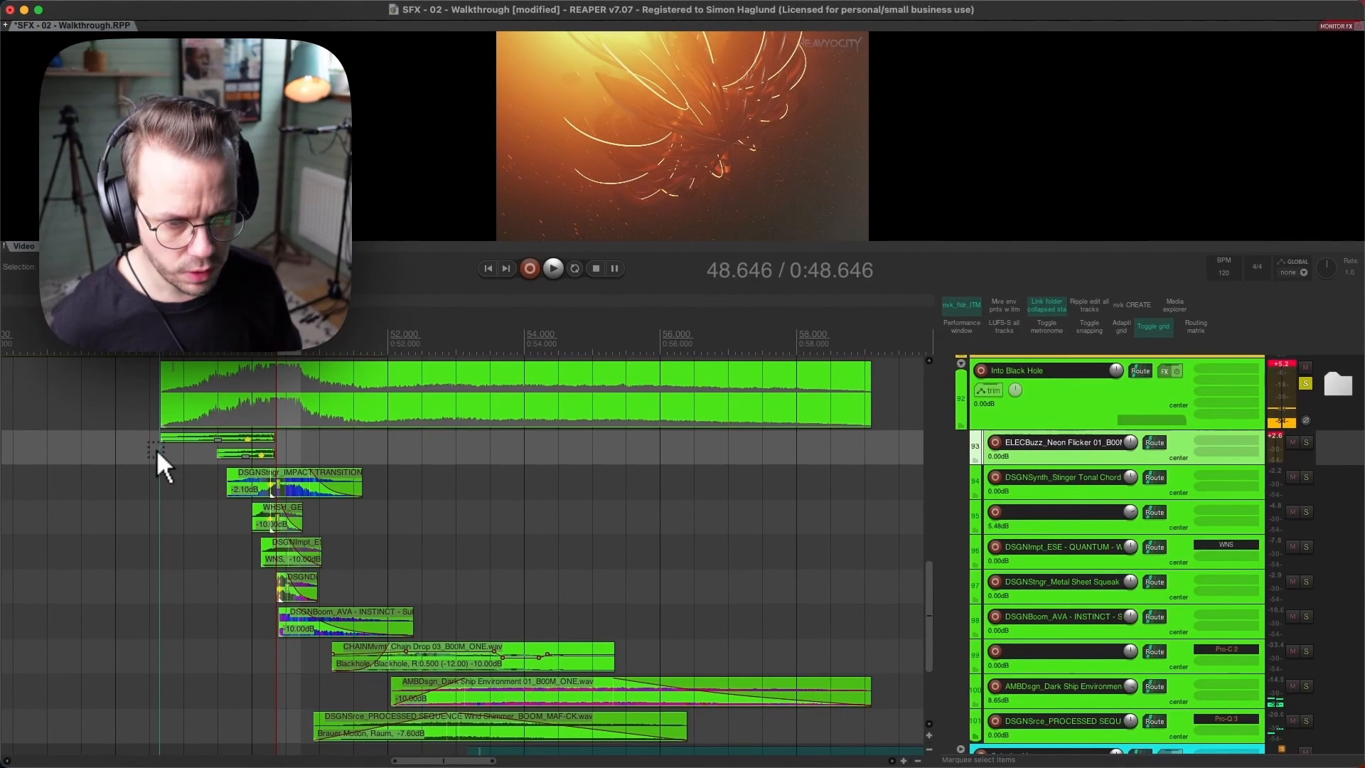
Play the ELECBuzz_Neon Flicker track in solo from about 48.58 s.
click(155, 450)
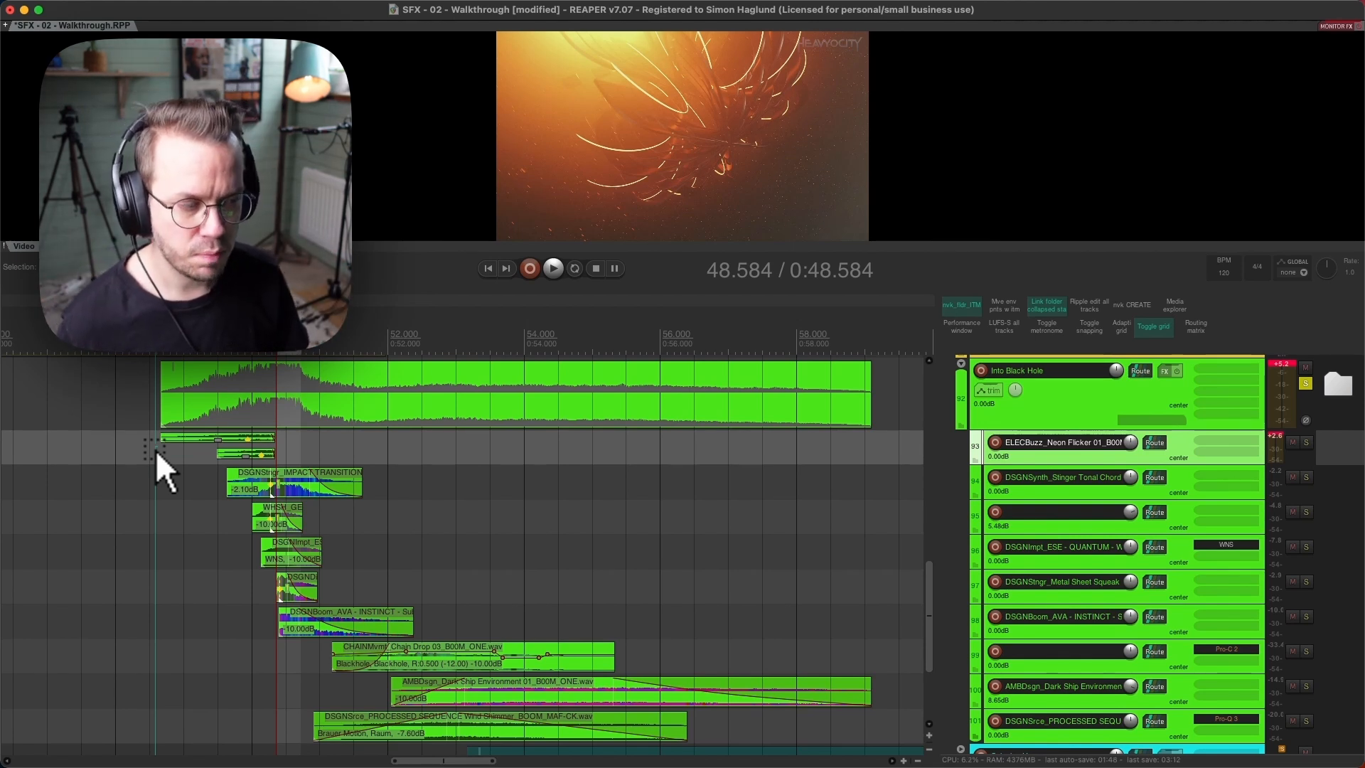
key(F6)
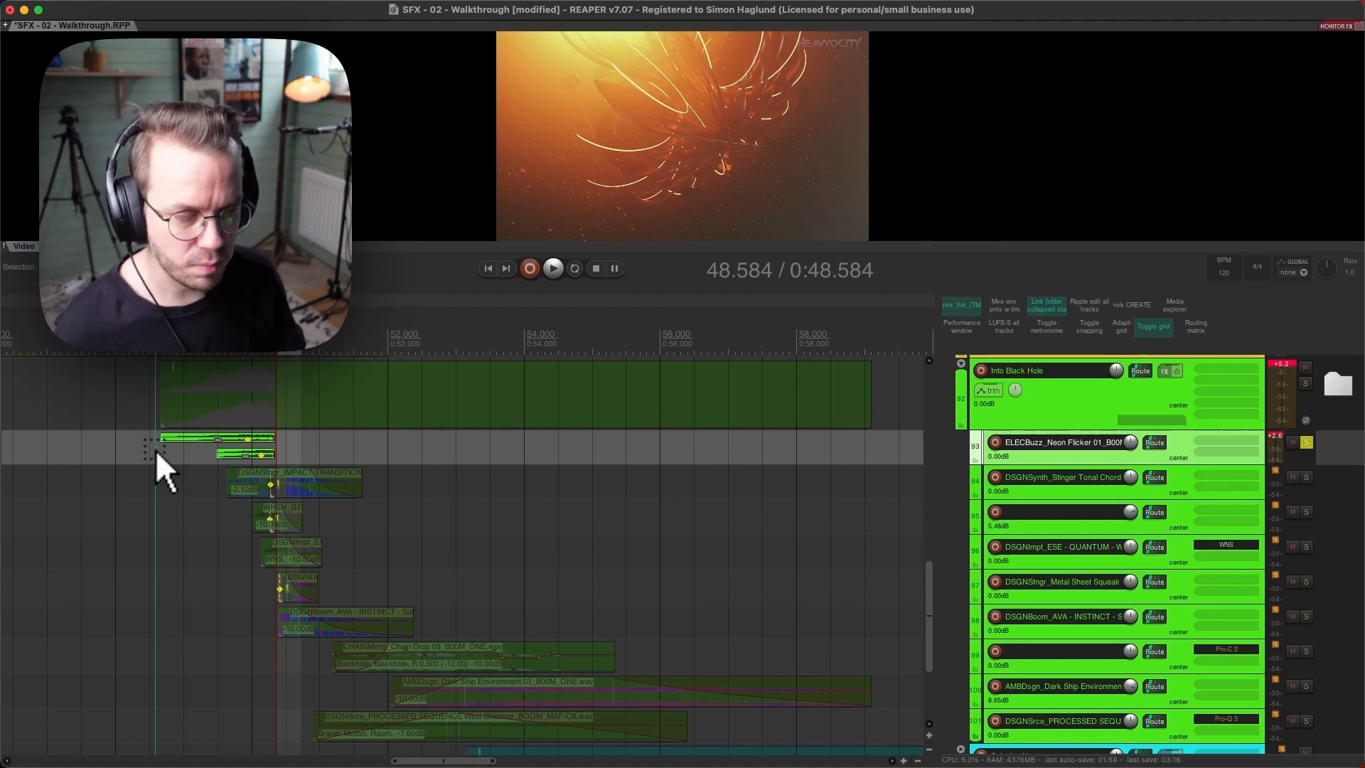
key(space)
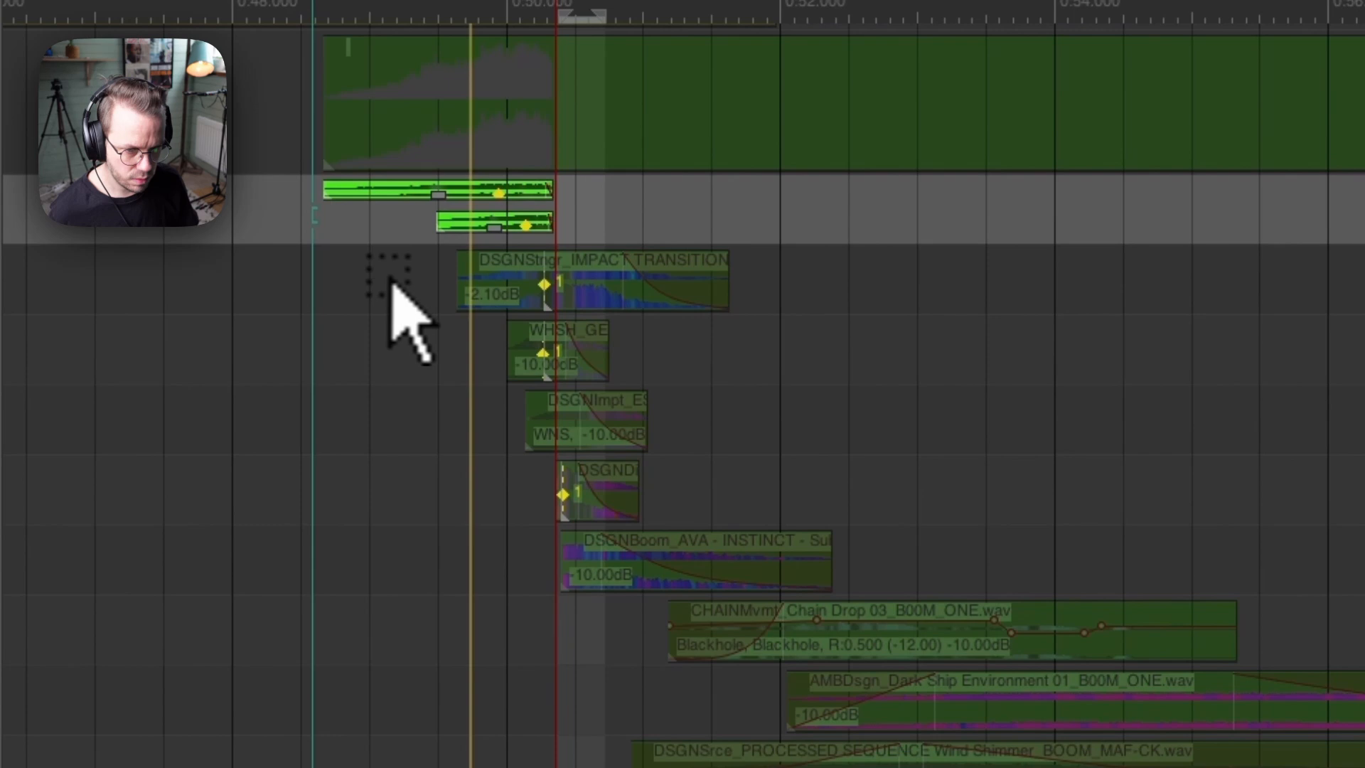
Play the impact transition, whoosh and DSGNImpt_ESE layers on tracks 94 to 96 one at a time in solo, each from just before its item.
click(447, 278)
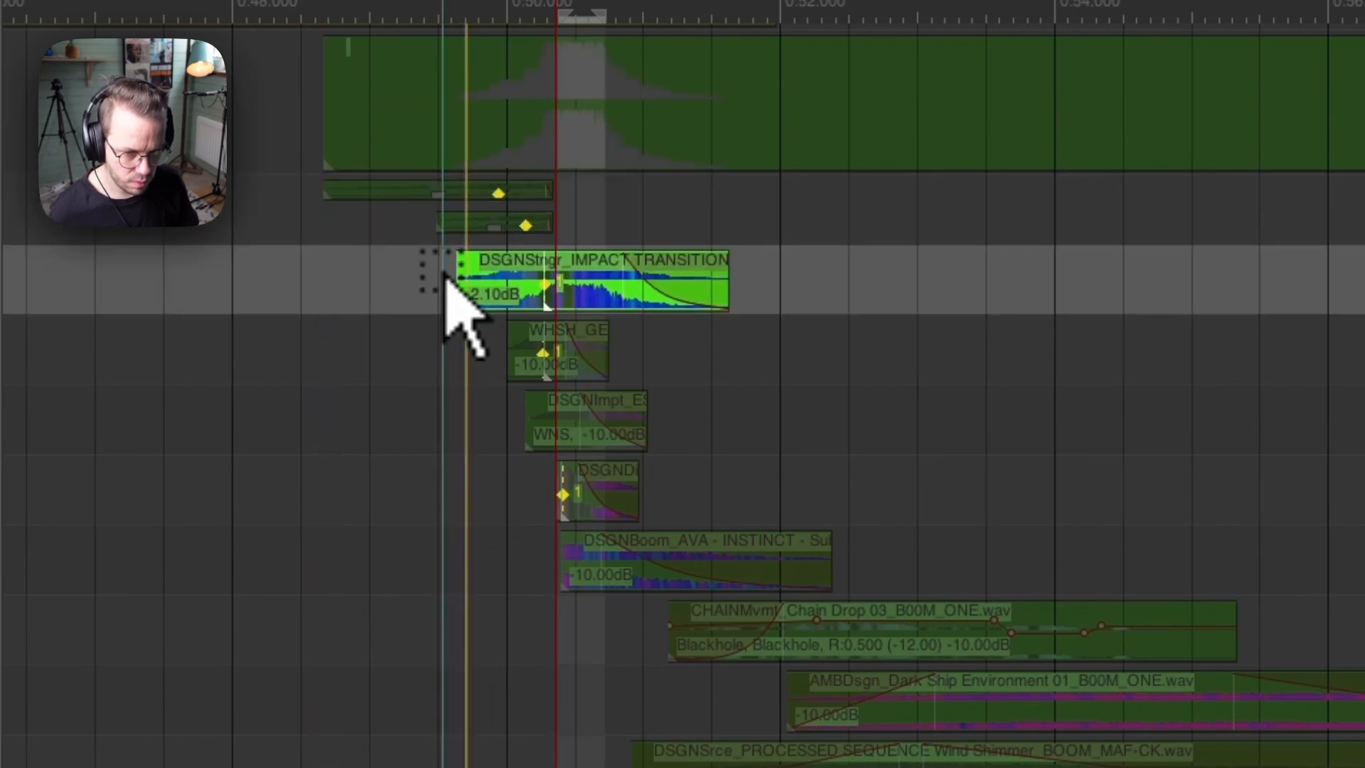
click(484, 362)
key(space)
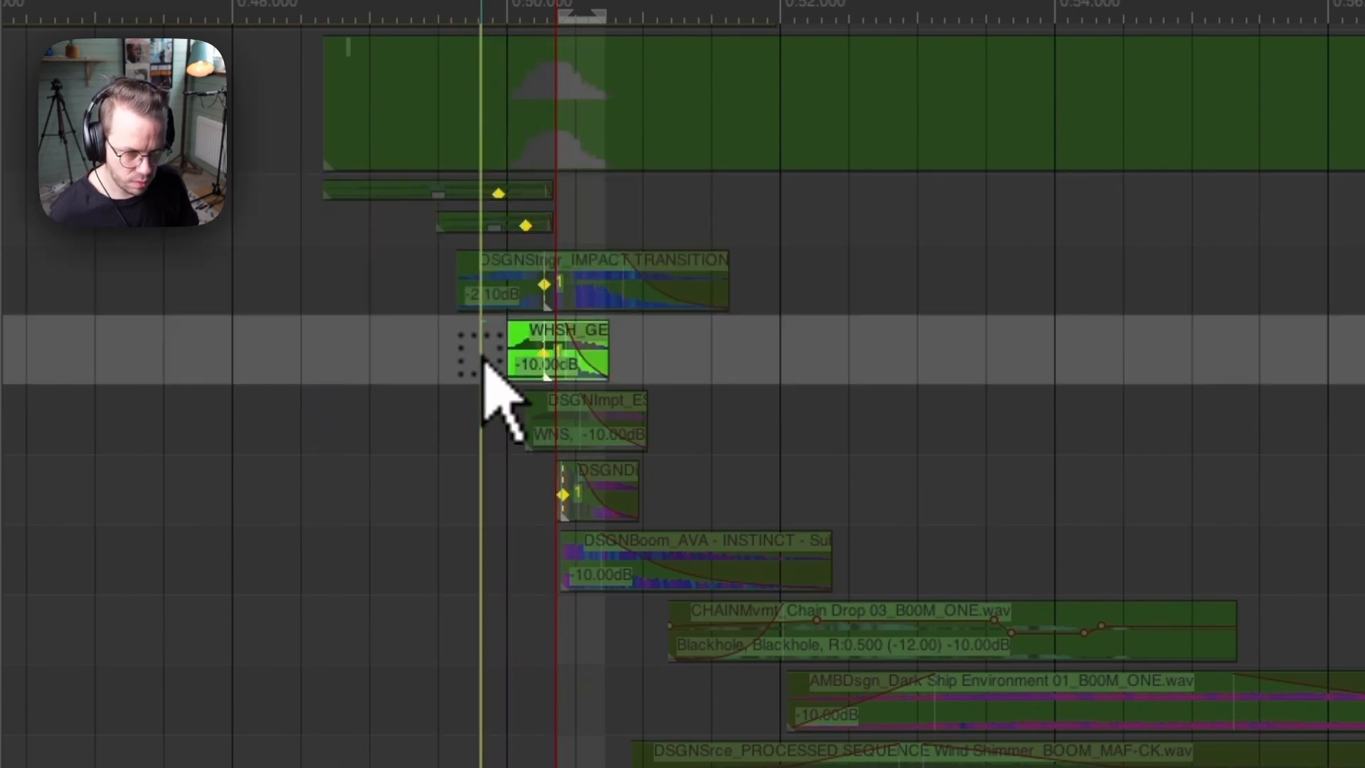
key(space)
click(510, 425)
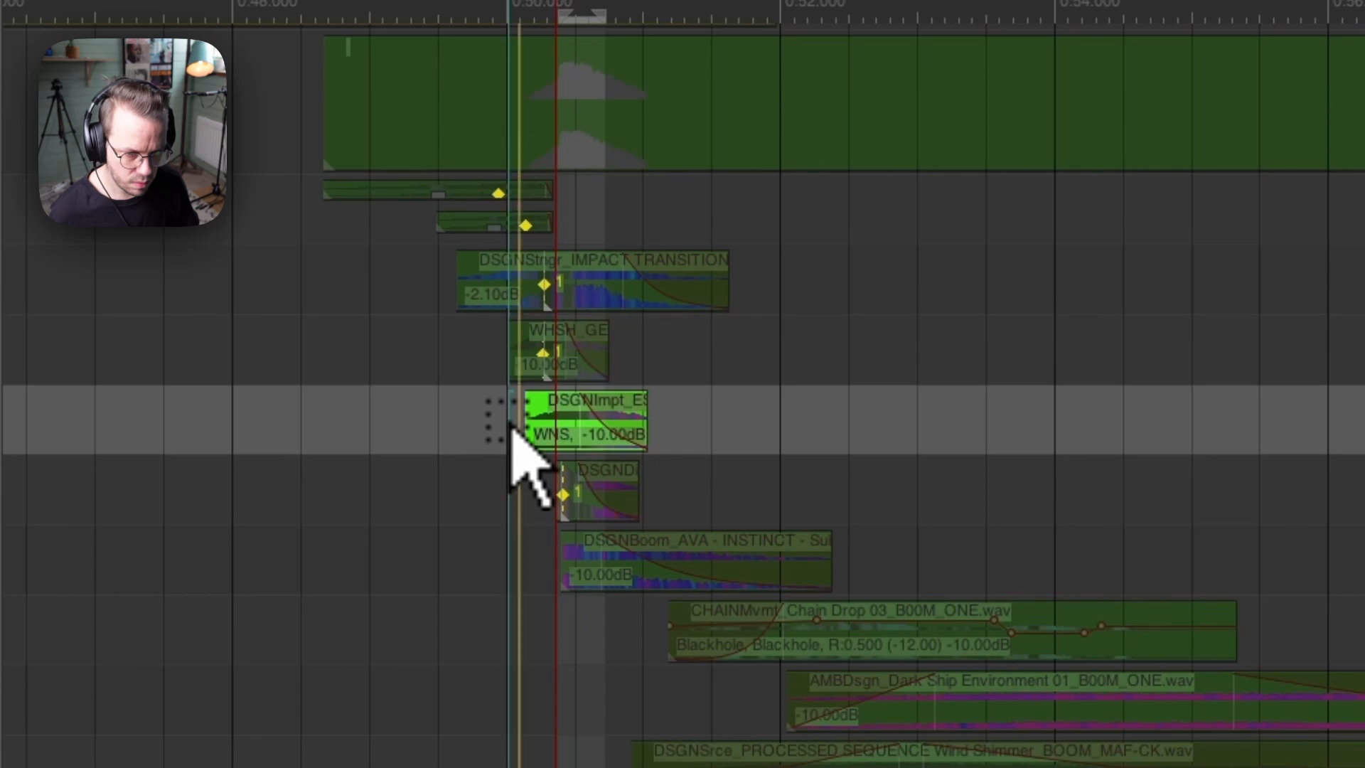
Play the DSGNStngr_Metal Sheet Squeak and DSGNBoom_AVA tracks one at a time in solo, each from just before its item.
click(535, 492)
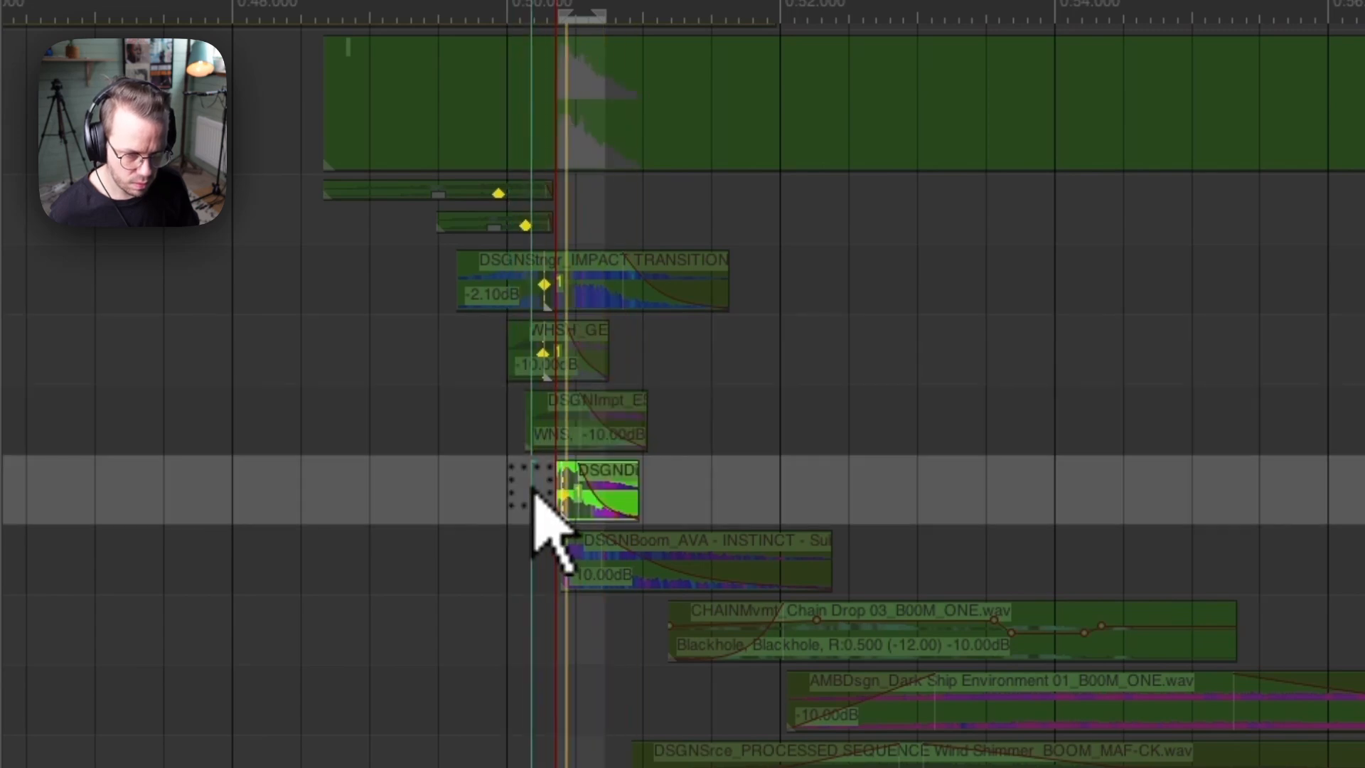
click(539, 567)
key(space)
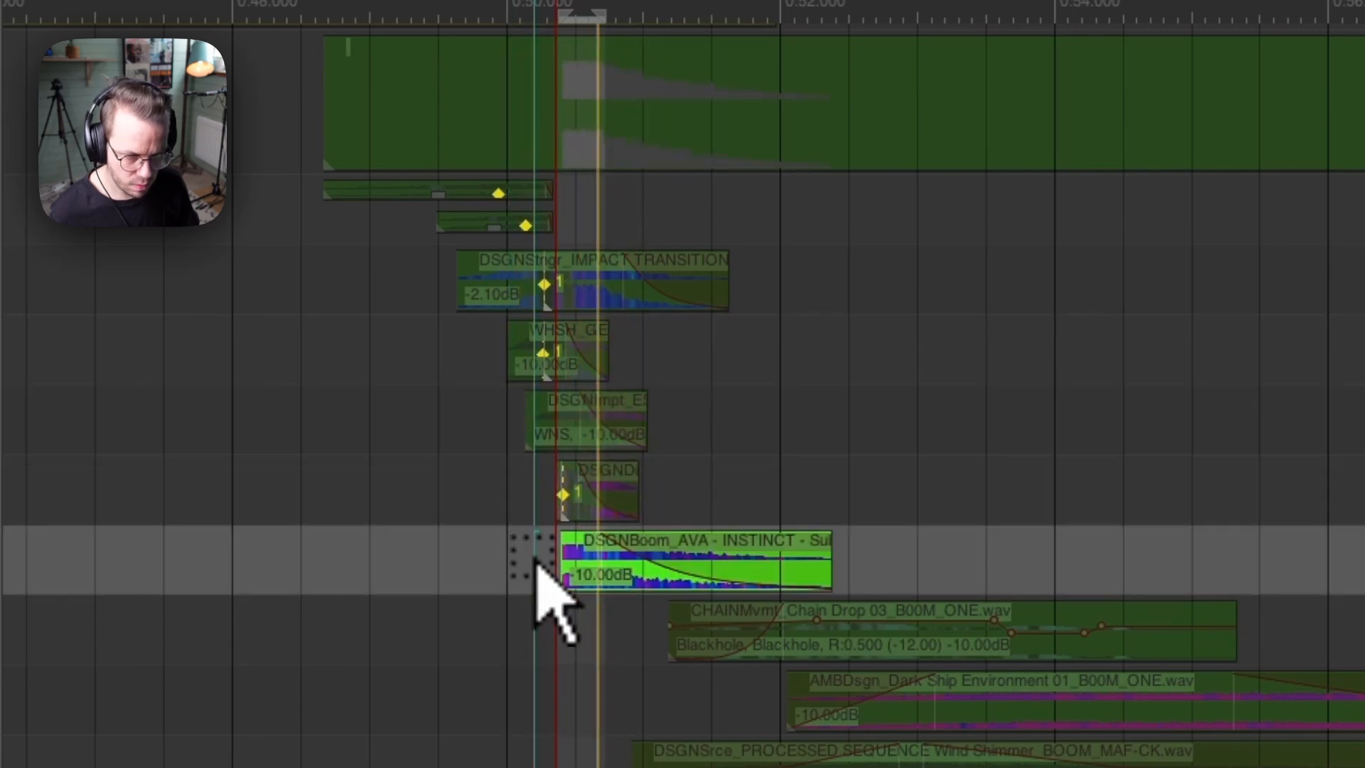
key(space)
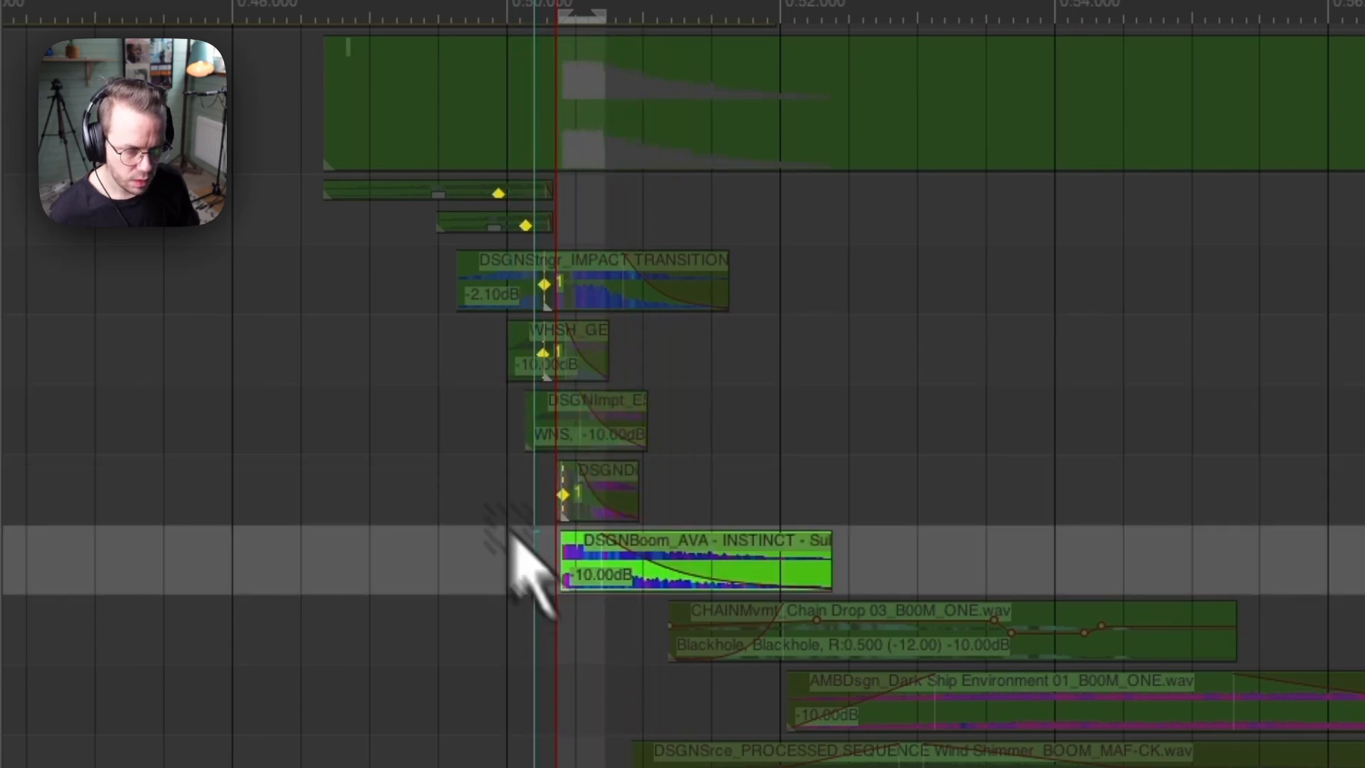
Play the metal squeak, DSGNImpt_ESE and whoosh layers on tracks 97, 96 and 95 one at a time in solo, working upward.
click(298, 203)
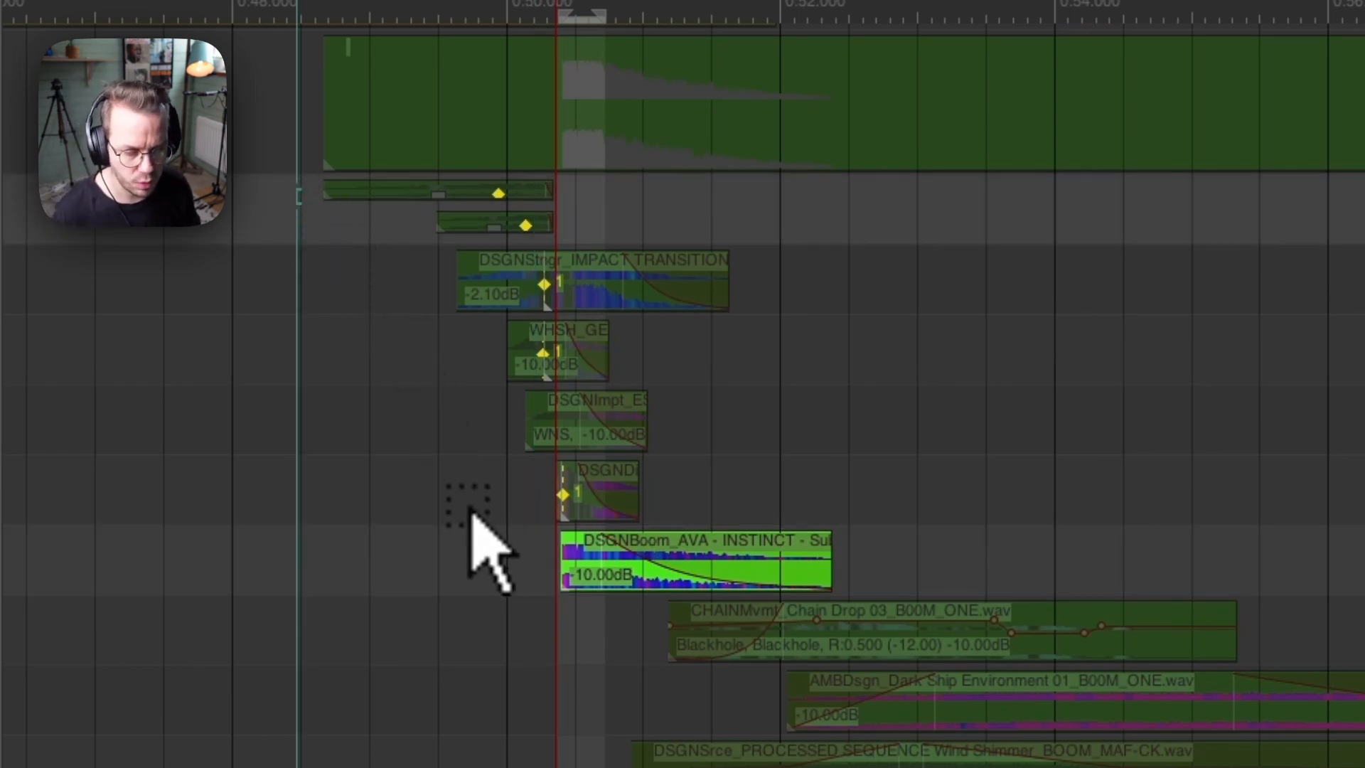
click(534, 499)
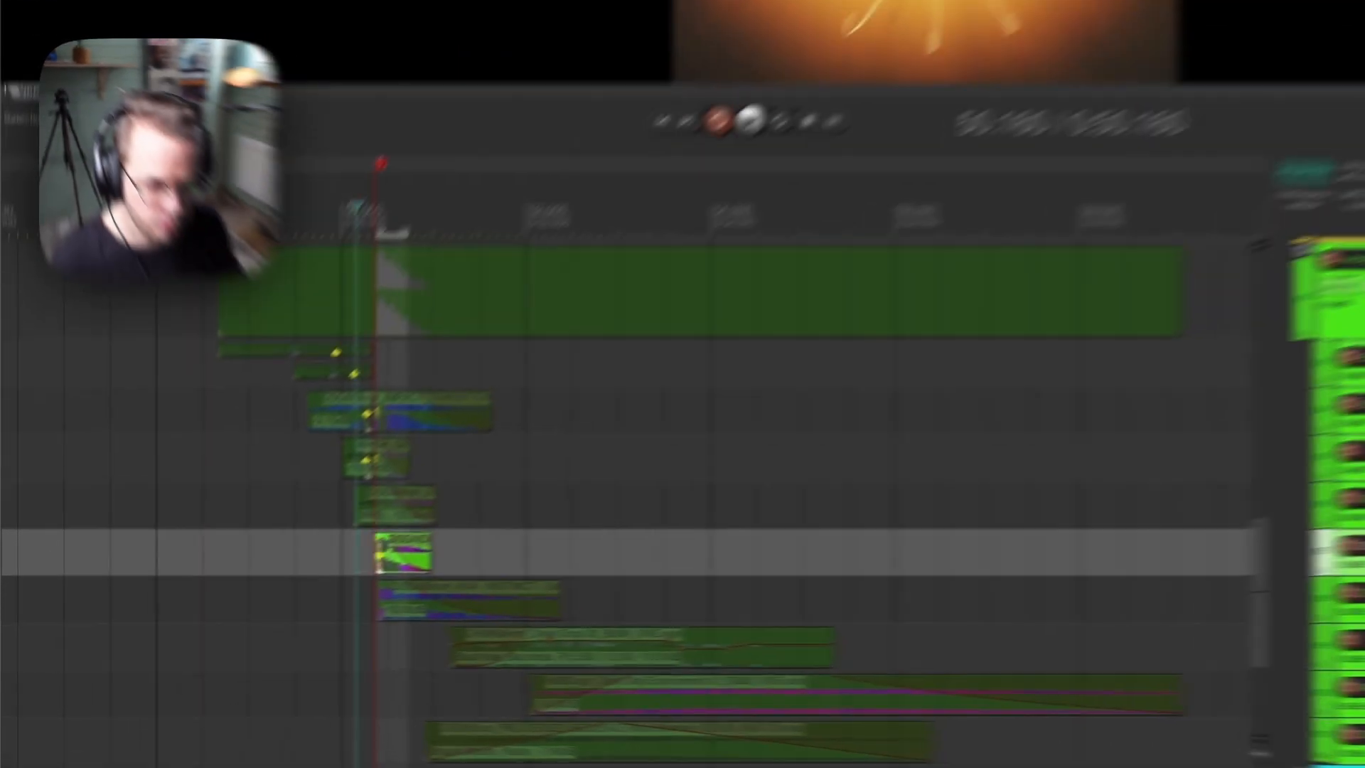
click(254, 549)
key(space)
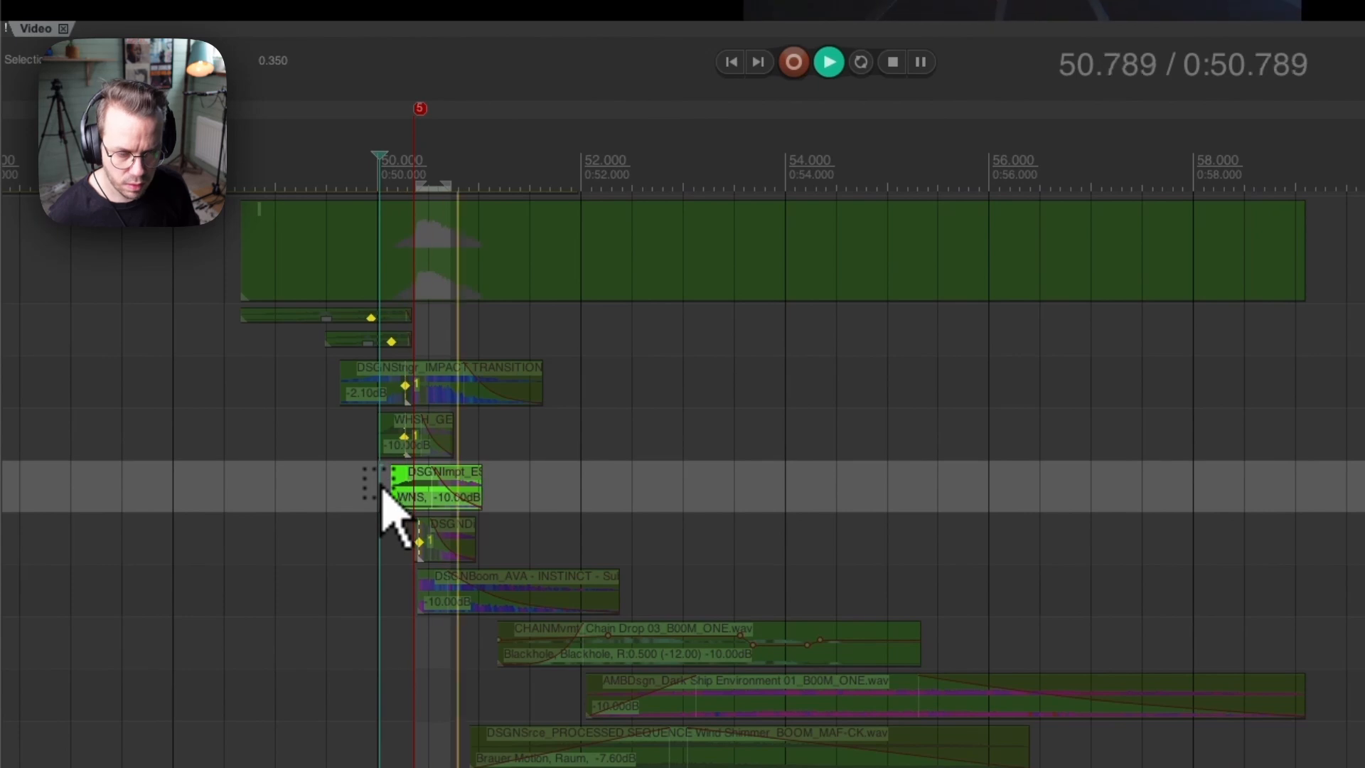
key(space)
click(370, 435)
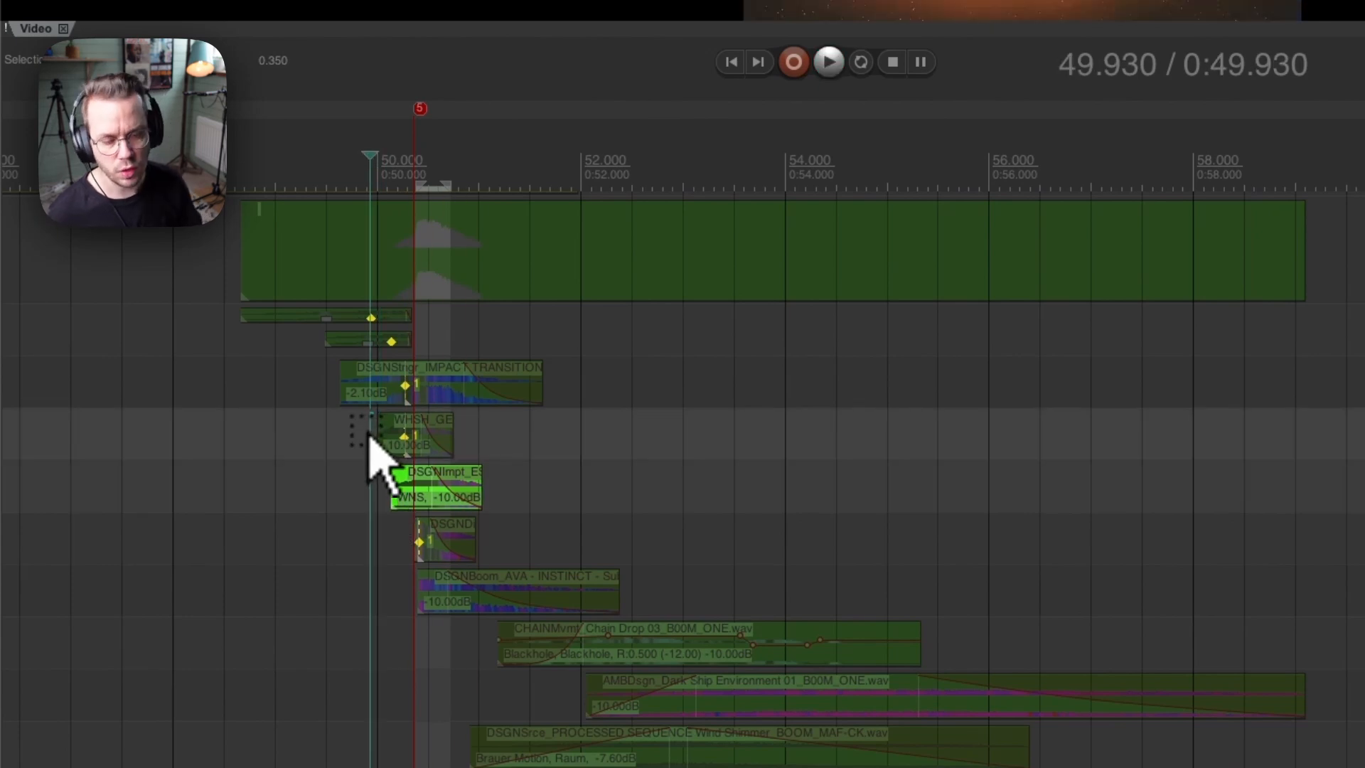
click(370, 436)
key(space)
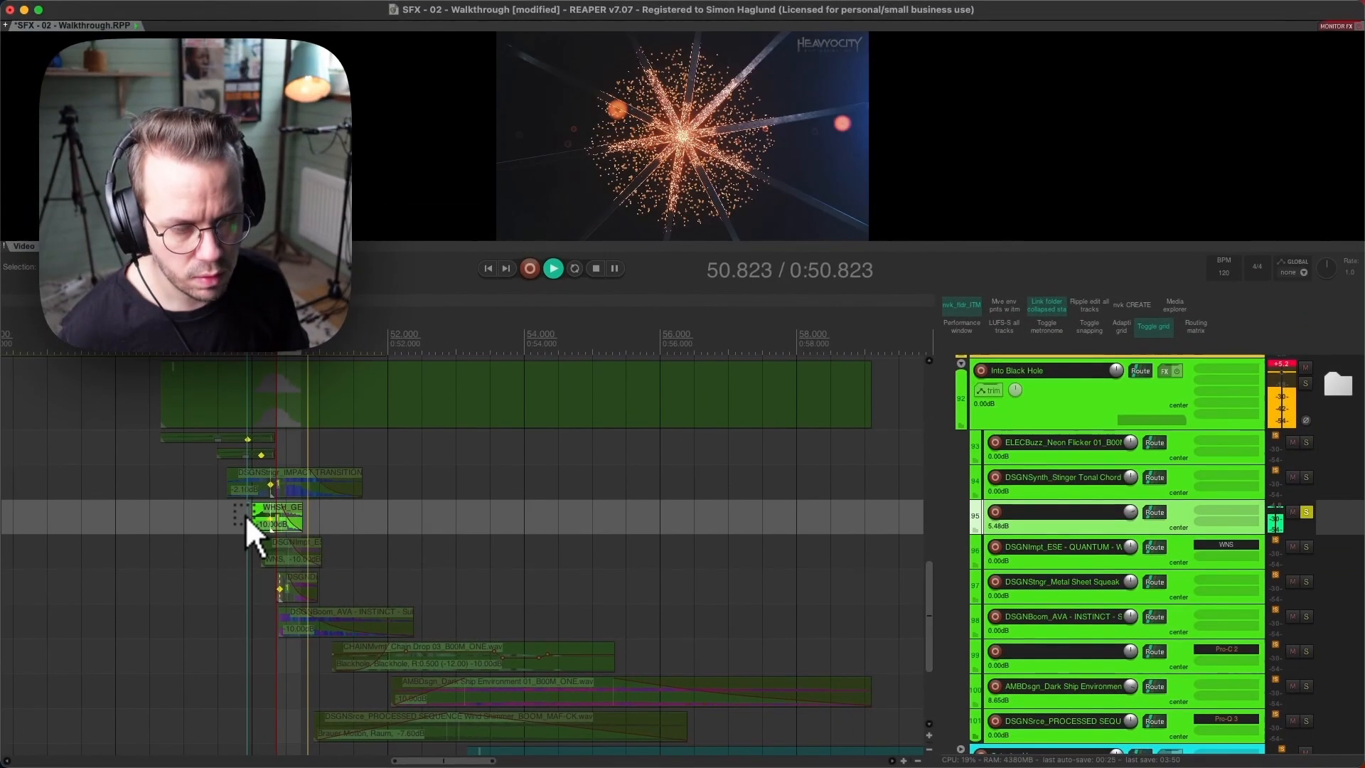
key(space)
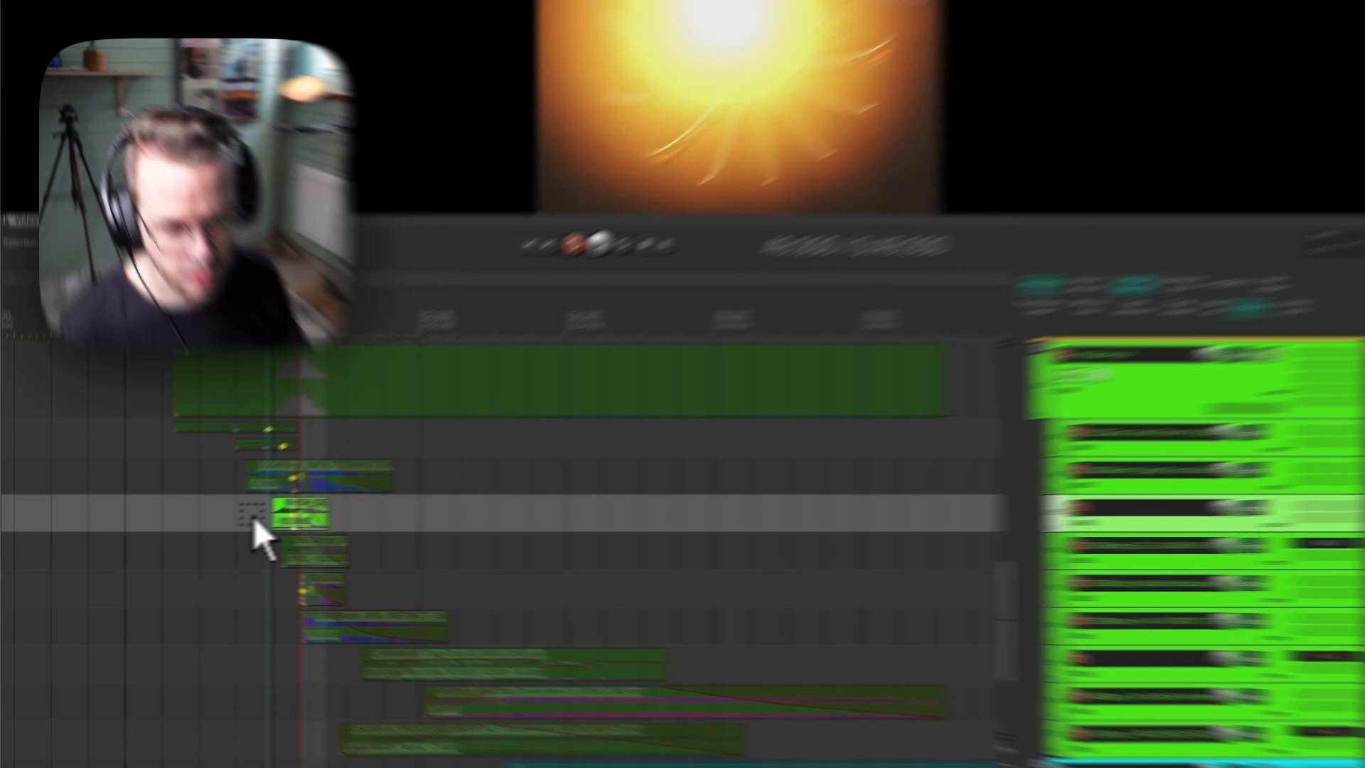
Play the impact transition stinger from about 49.53 s and the ELECBuzz_Neon Flicker track from about 48.51 s, each in solo.
click(222, 490)
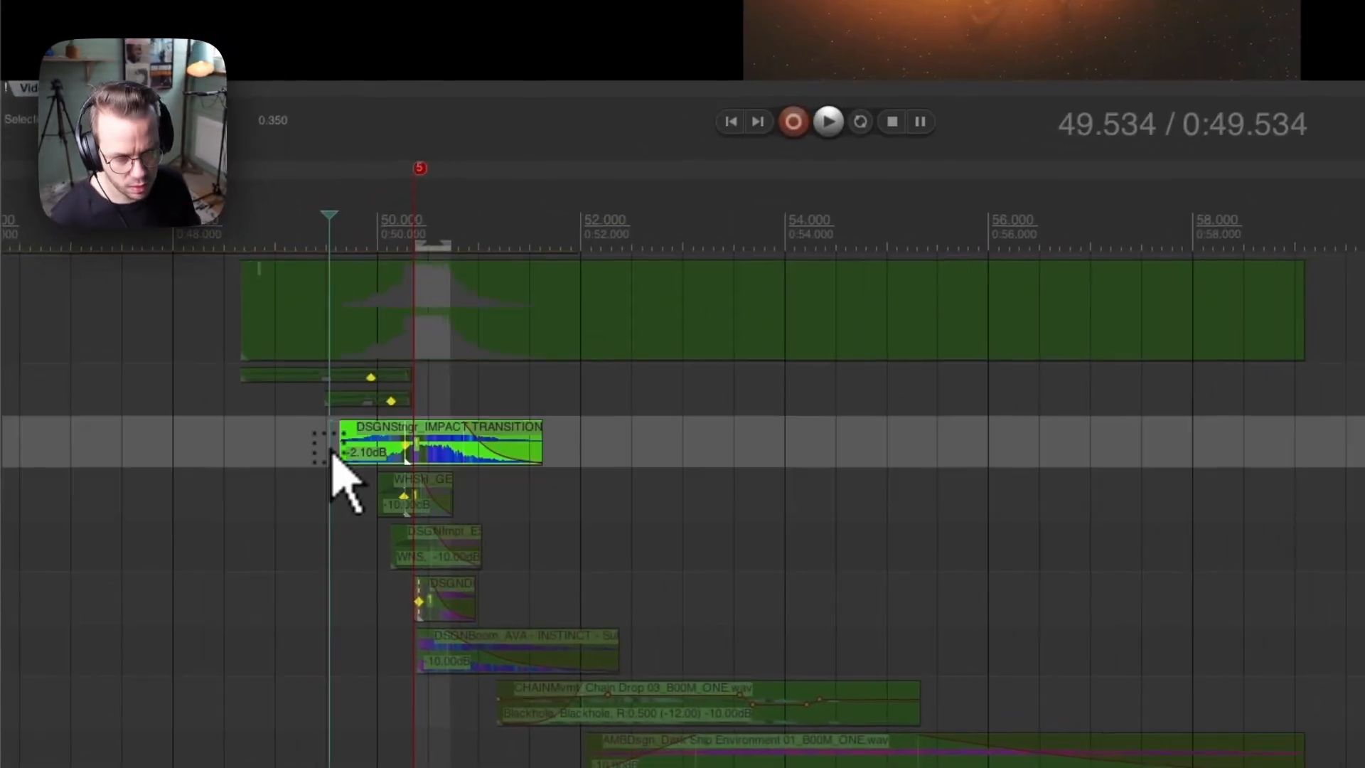
key(space)
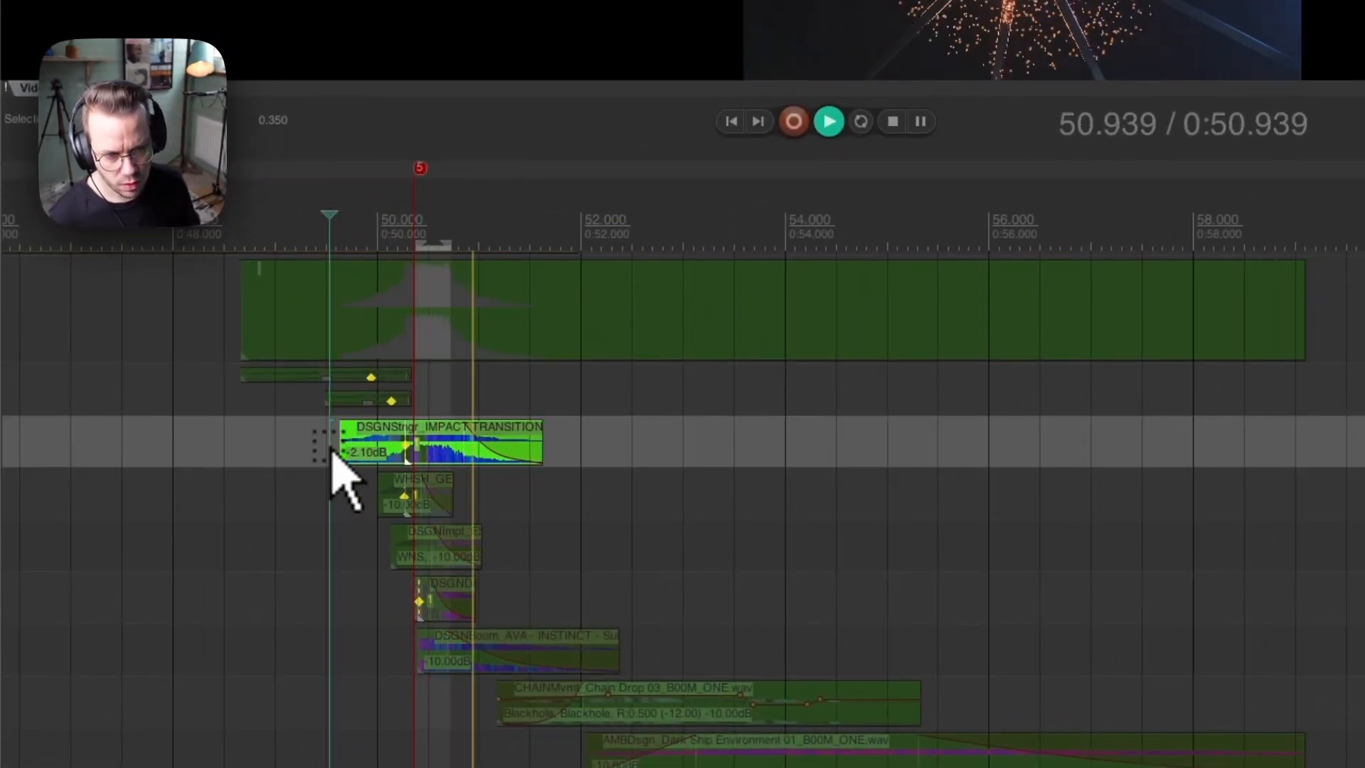
key(space)
click(227, 384)
key(space)
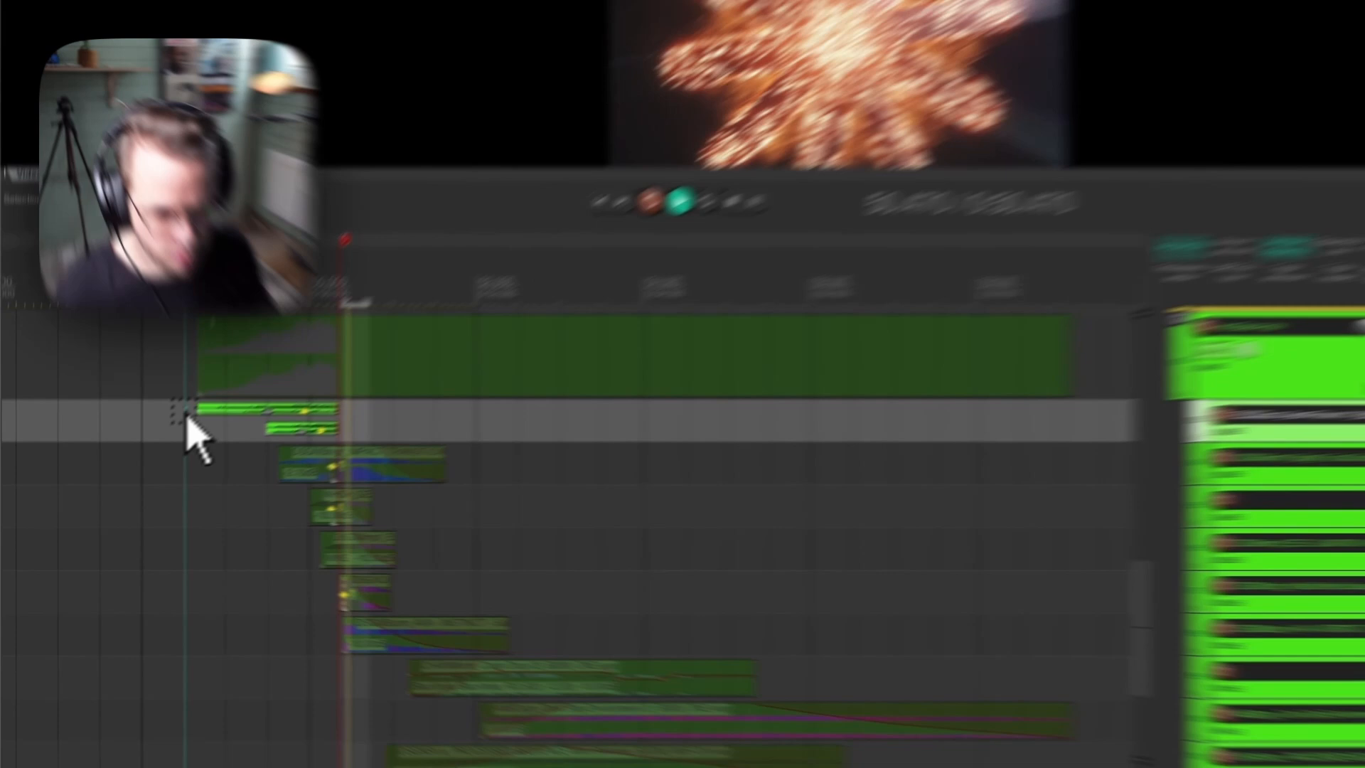
key(space)
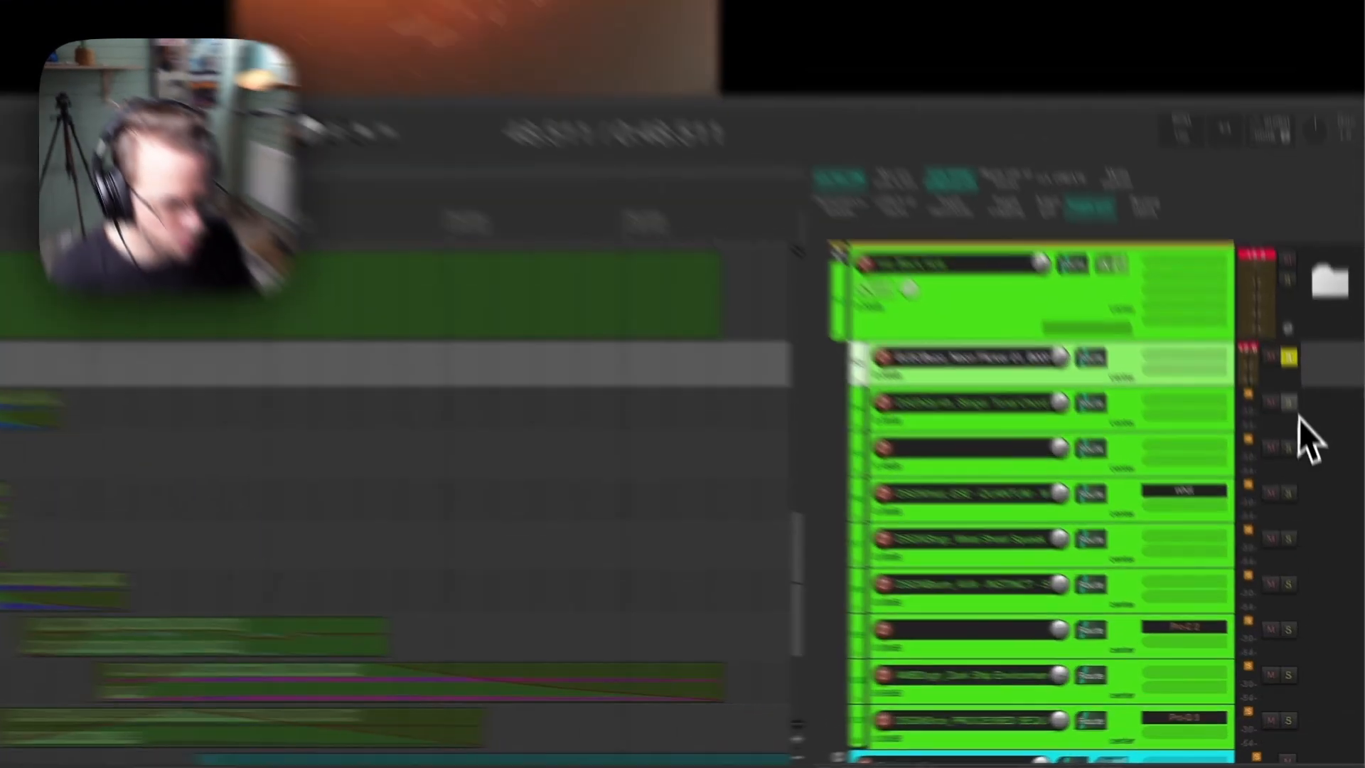
Solo tracks 93 to 98 of the Into Black Hole folder together and play them from about 48.51 s.
drag(1307, 477, 1309, 615)
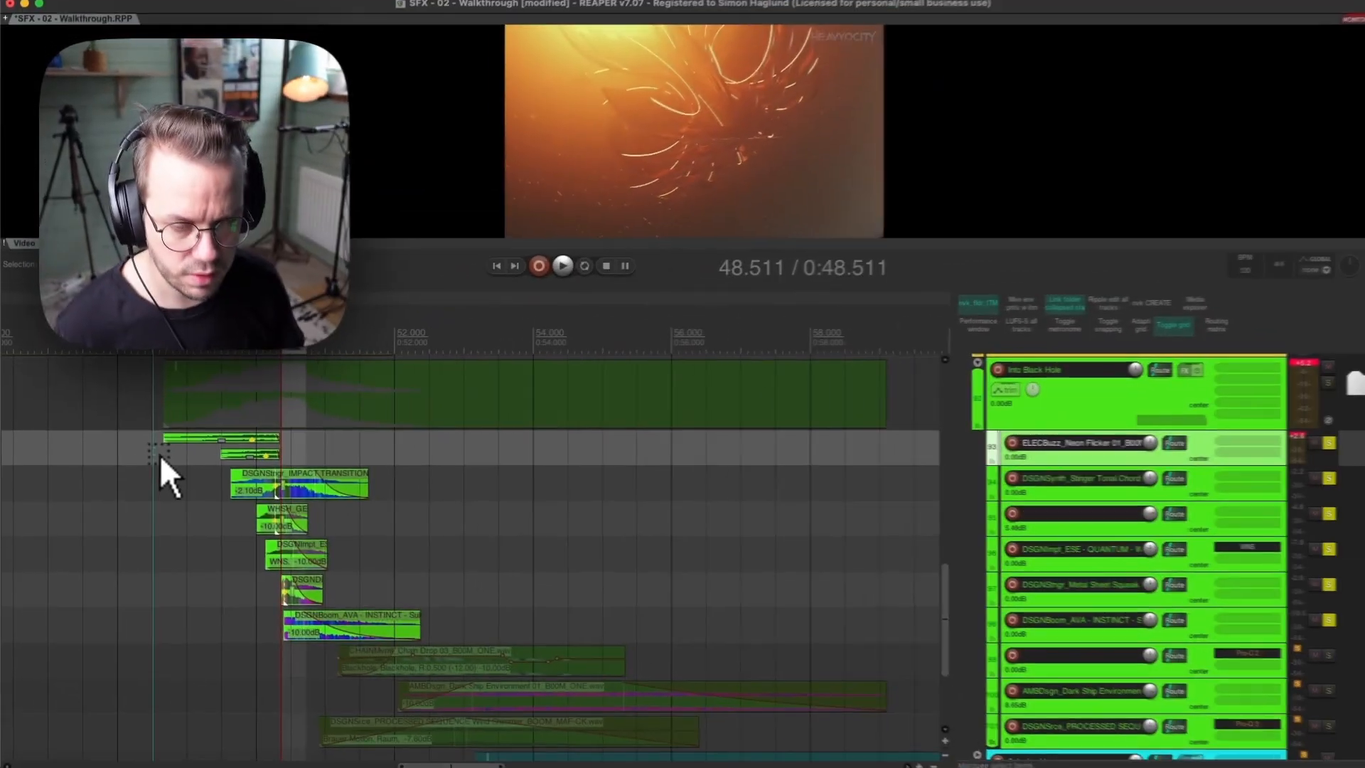
key(space)
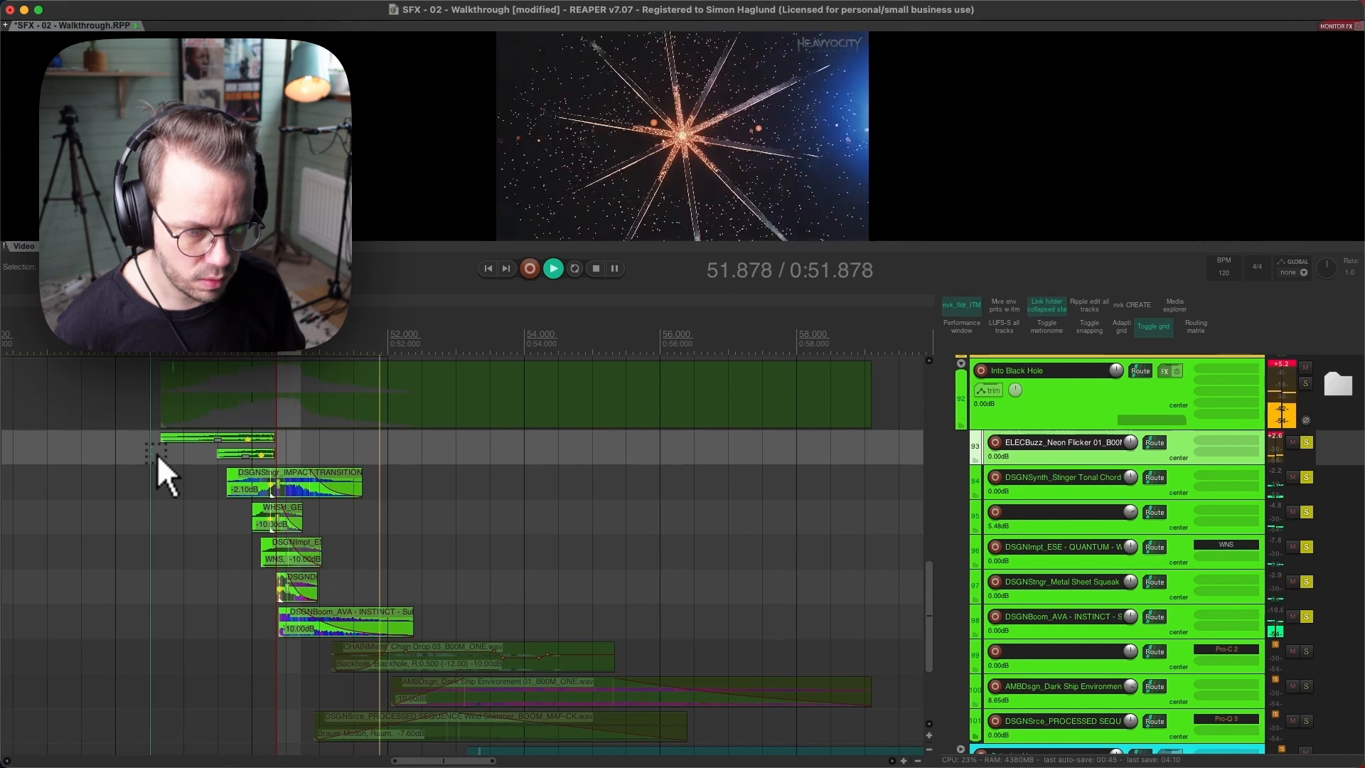
key(space)
Play the CHAINMvmt_Chain Drop layer on track 99 in solo from about 50.66 s.
click(295, 665)
key(s)
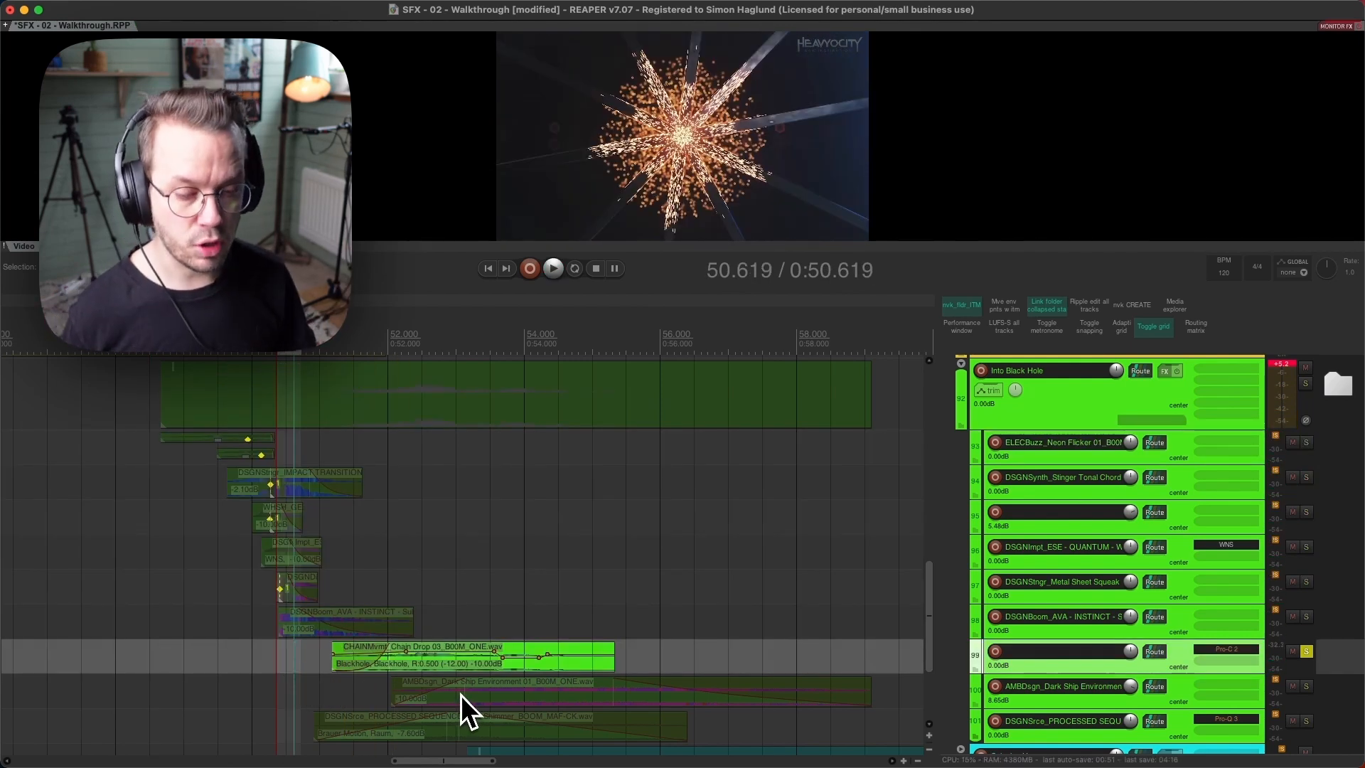
click(297, 661)
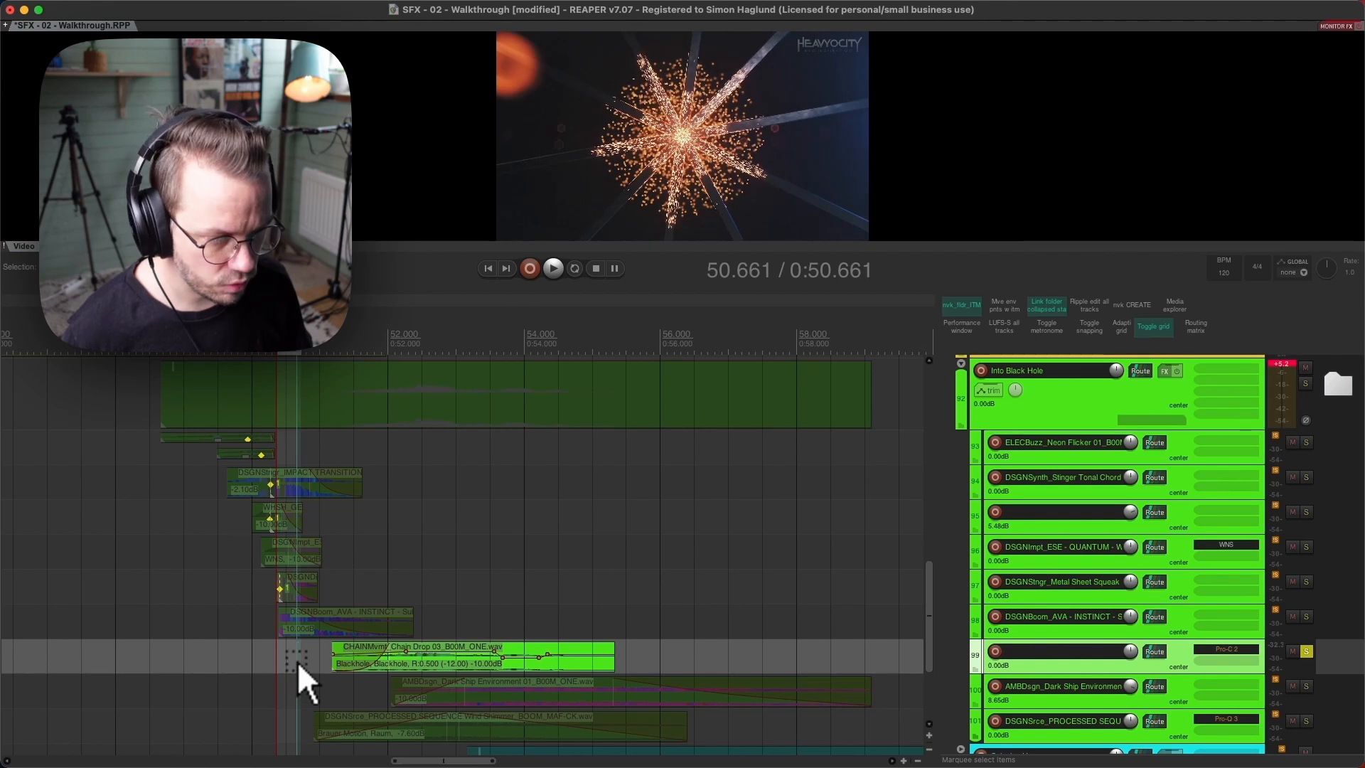
scroll(297, 662, down, 2)
key(space)
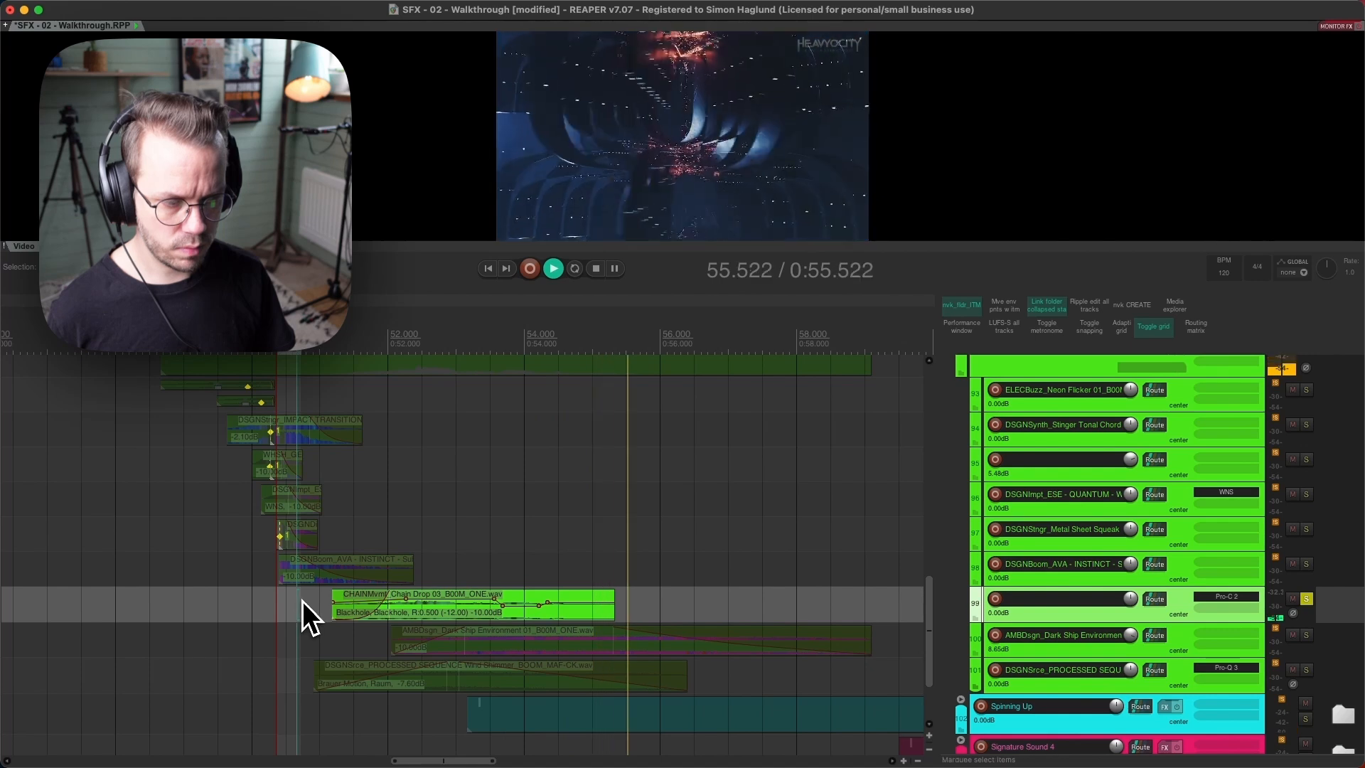
key(space)
Play the AMBDsgn_Dark Ship Environment track in solo from about 51.78 s.
drag(373, 632, 383, 640)
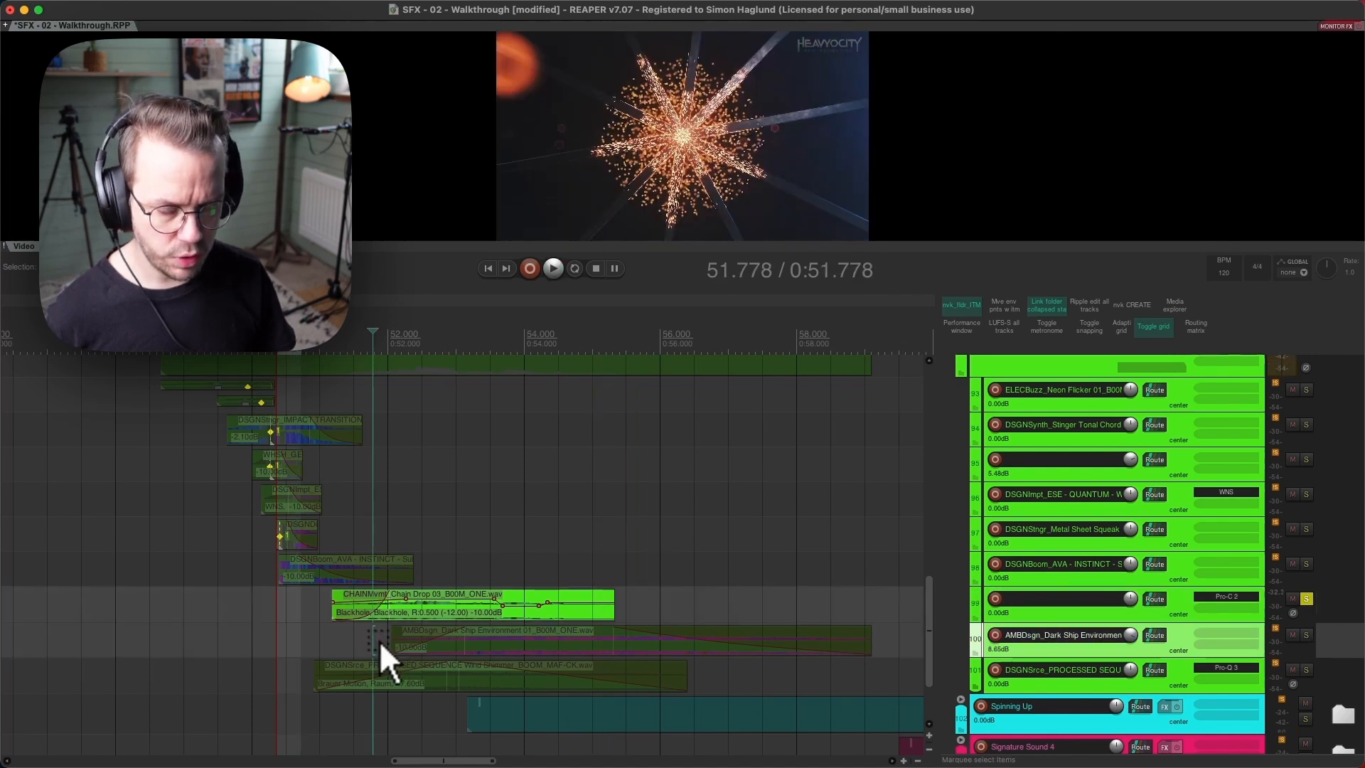
click(380, 641)
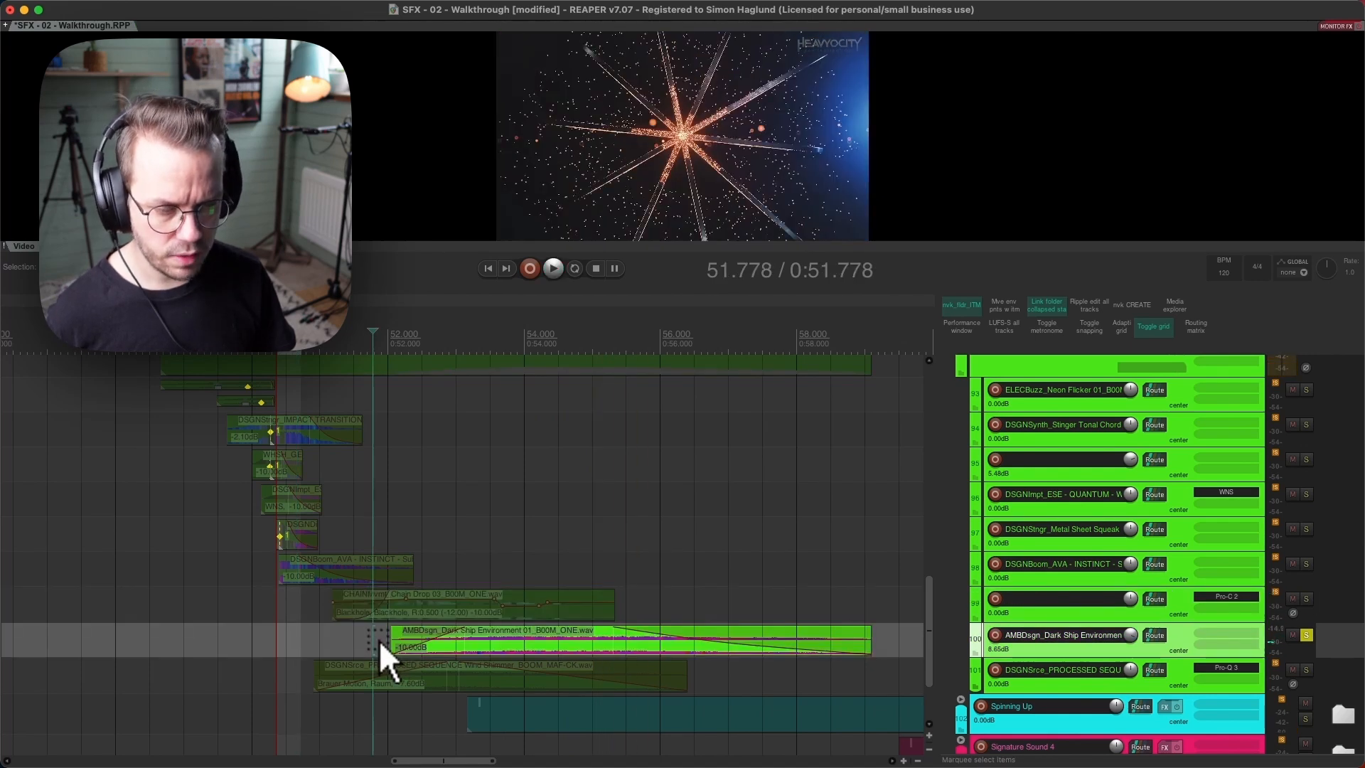
key(space)
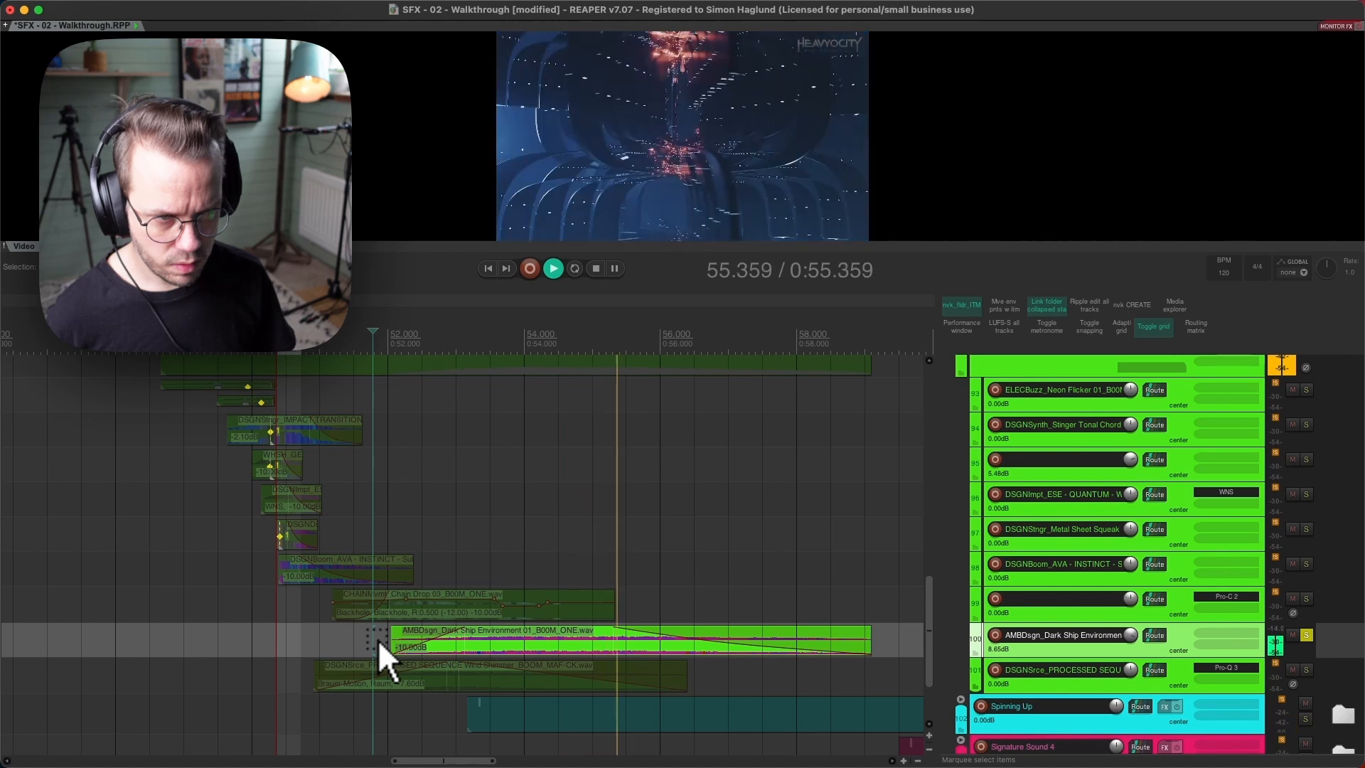
key(space)
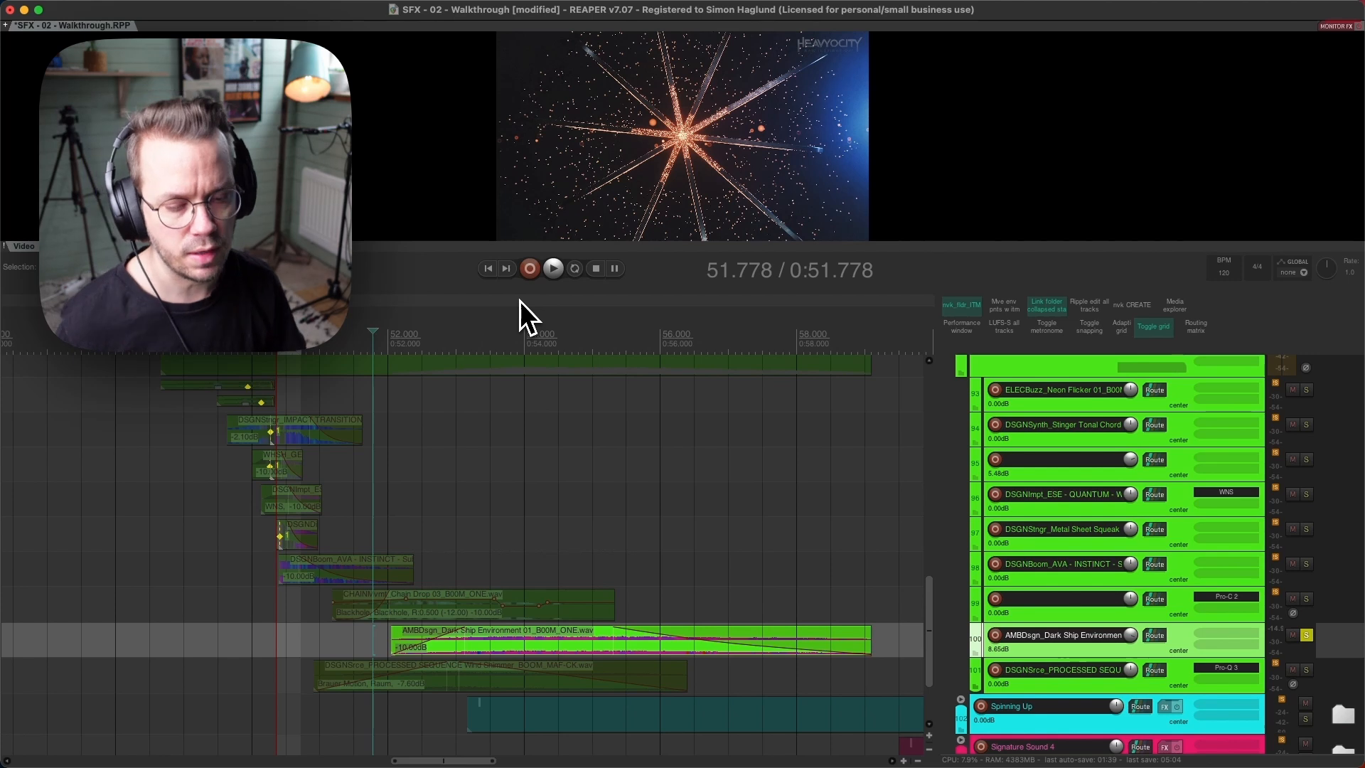
Play the PROCESSED SEQUENCE Wind Shimmer layer on track 101 in solo from about 50.70 s.
click(299, 682)
key(space)
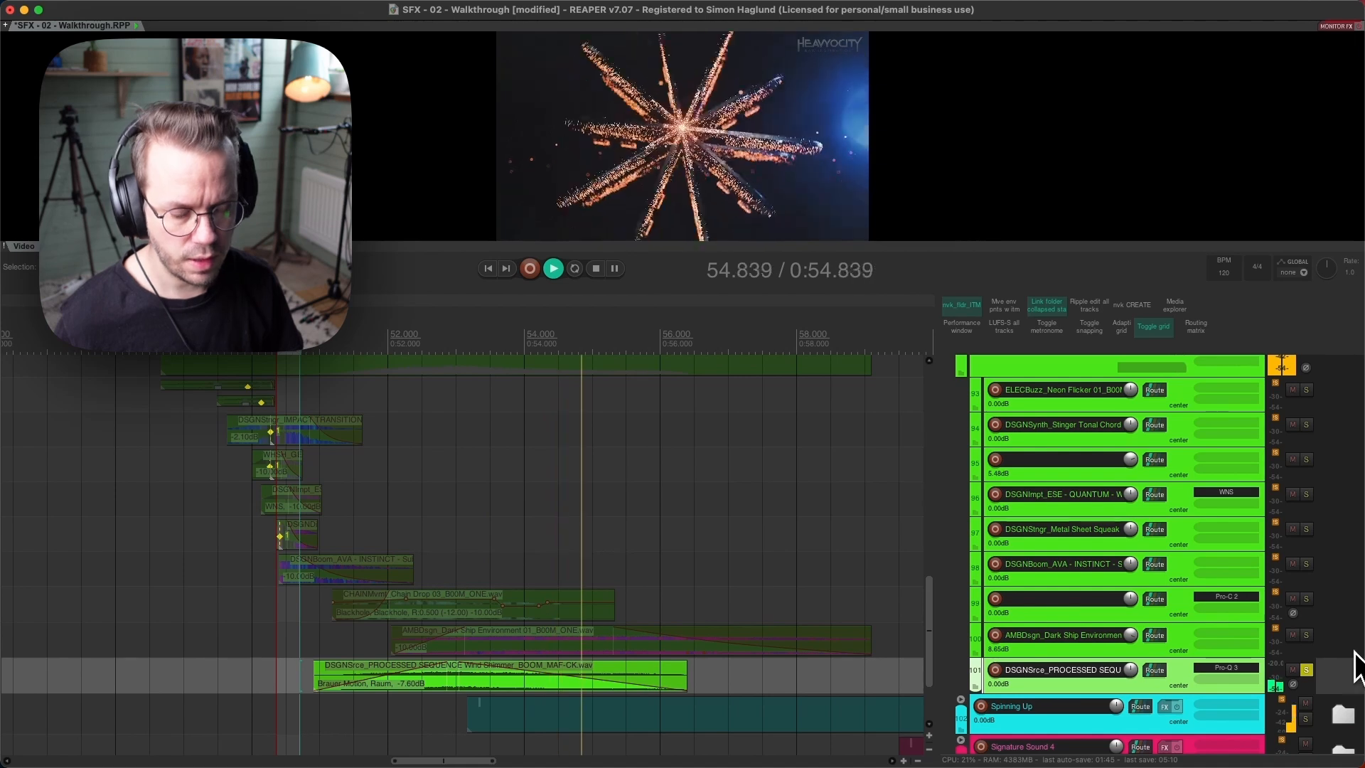
key(space)
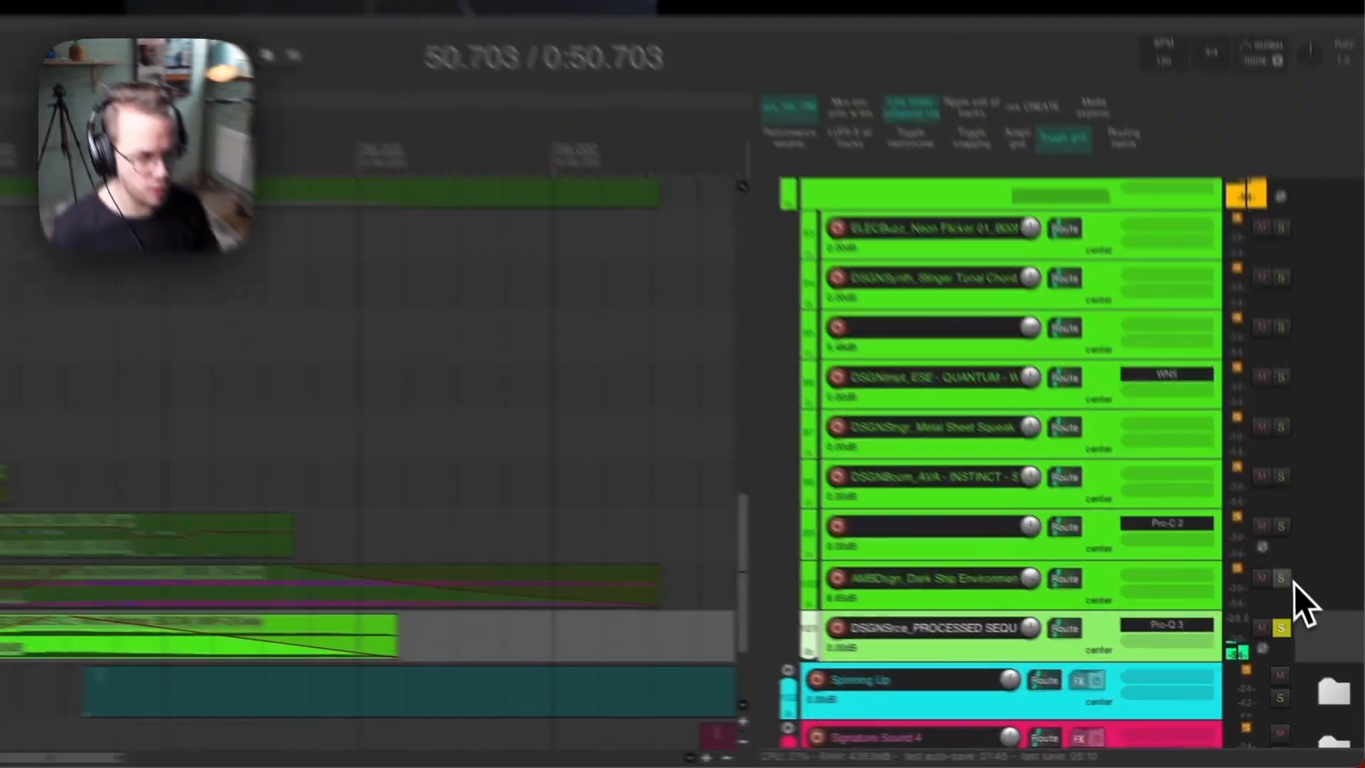
Solo the chain drop, dark ship and wind shimmer tracks together and play them from about 50.73 s.
click(1282, 578)
click(1281, 526)
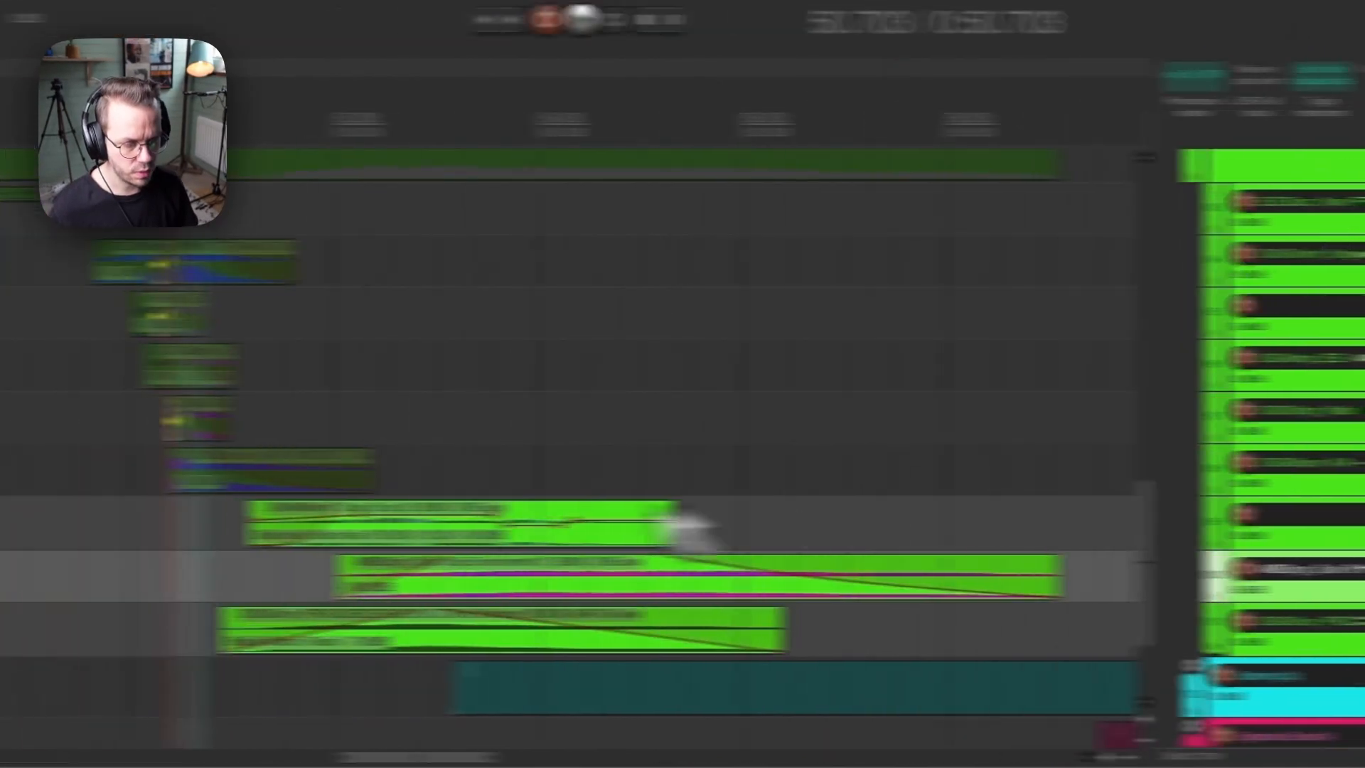
click(314, 522)
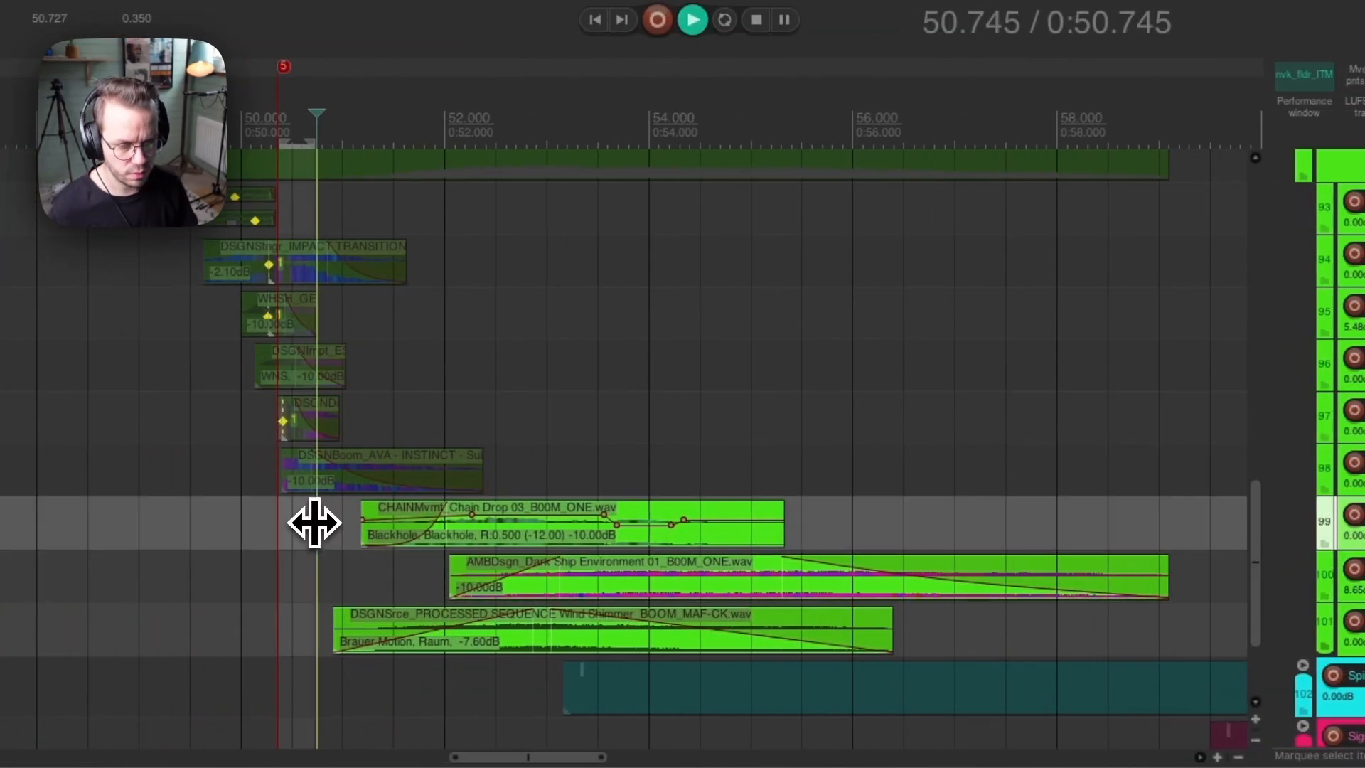
key(space)
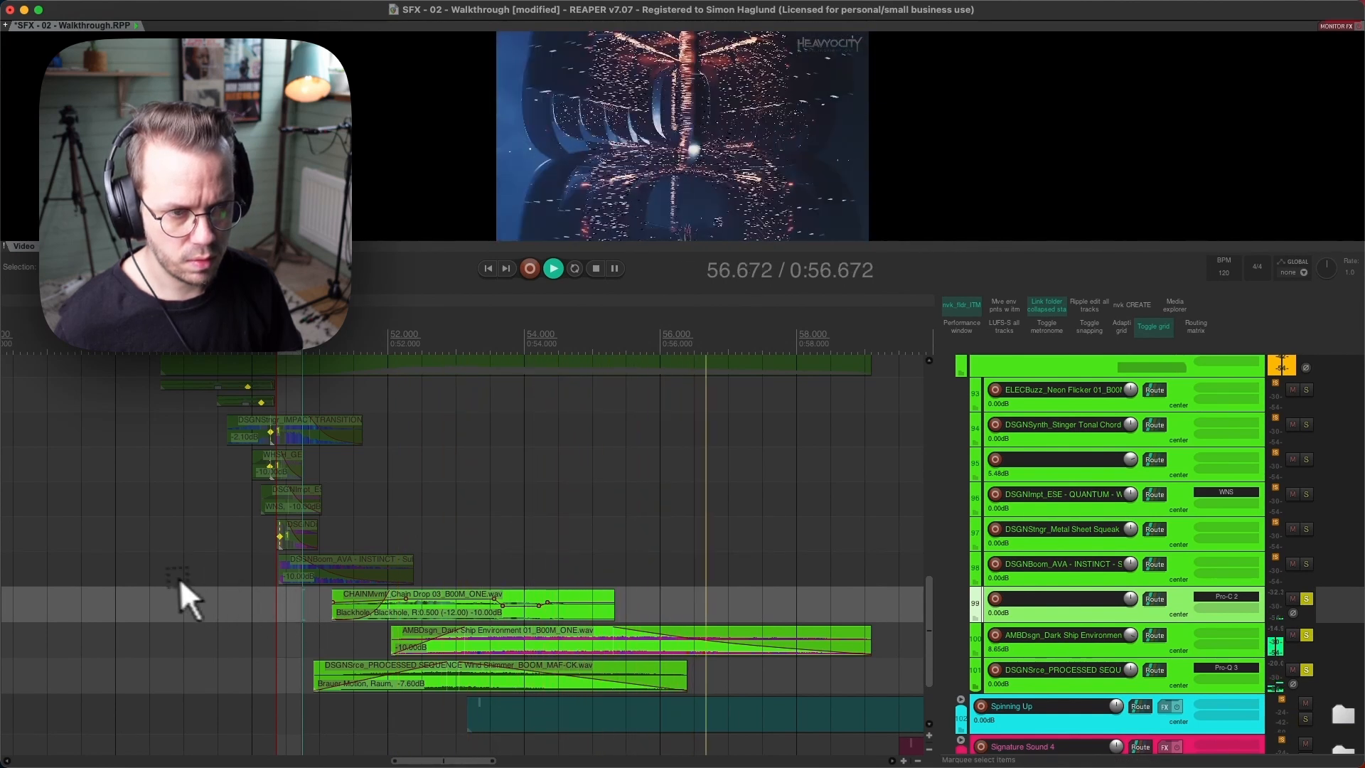
key(space)
Play the entire Into Black Hole folder in solo from about 48.22 s.
scroll(152, 550, up, 2)
click(131, 385)
key(F6)
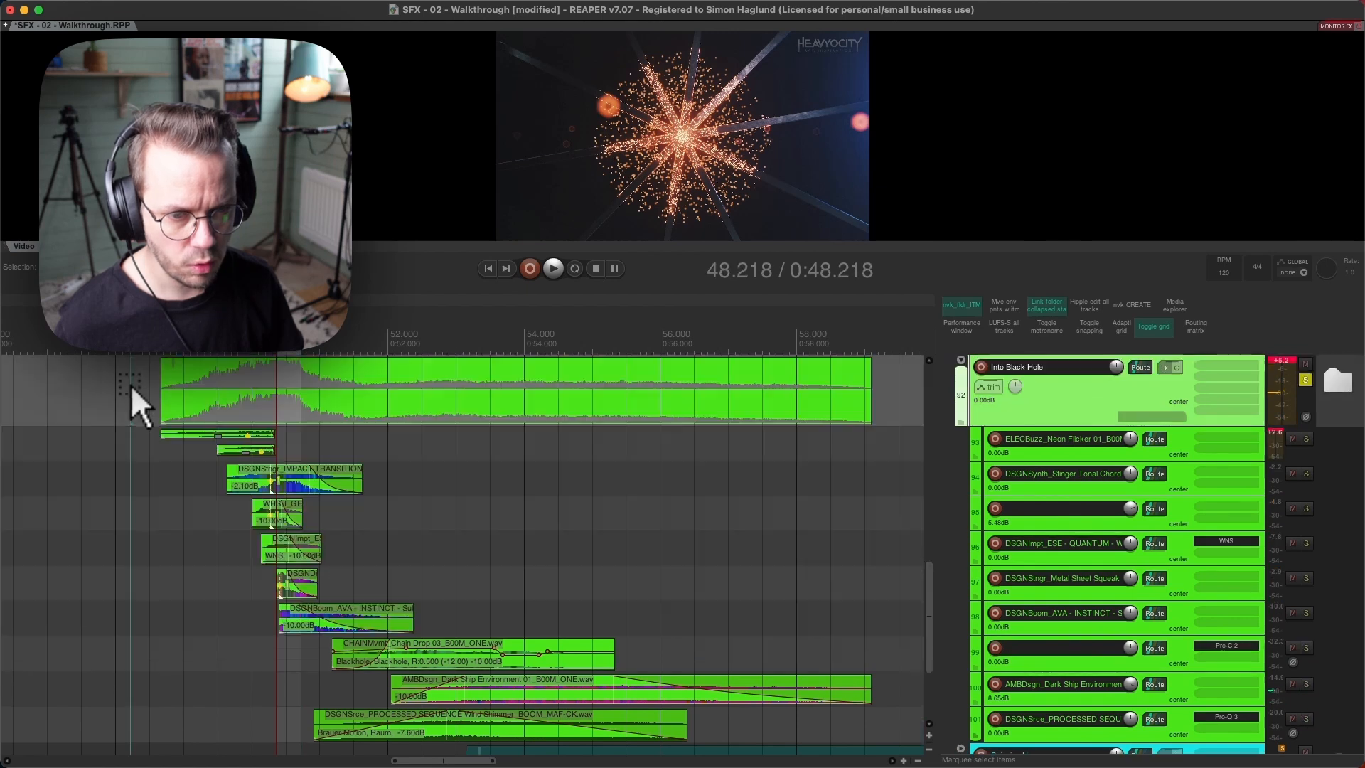
key(space)
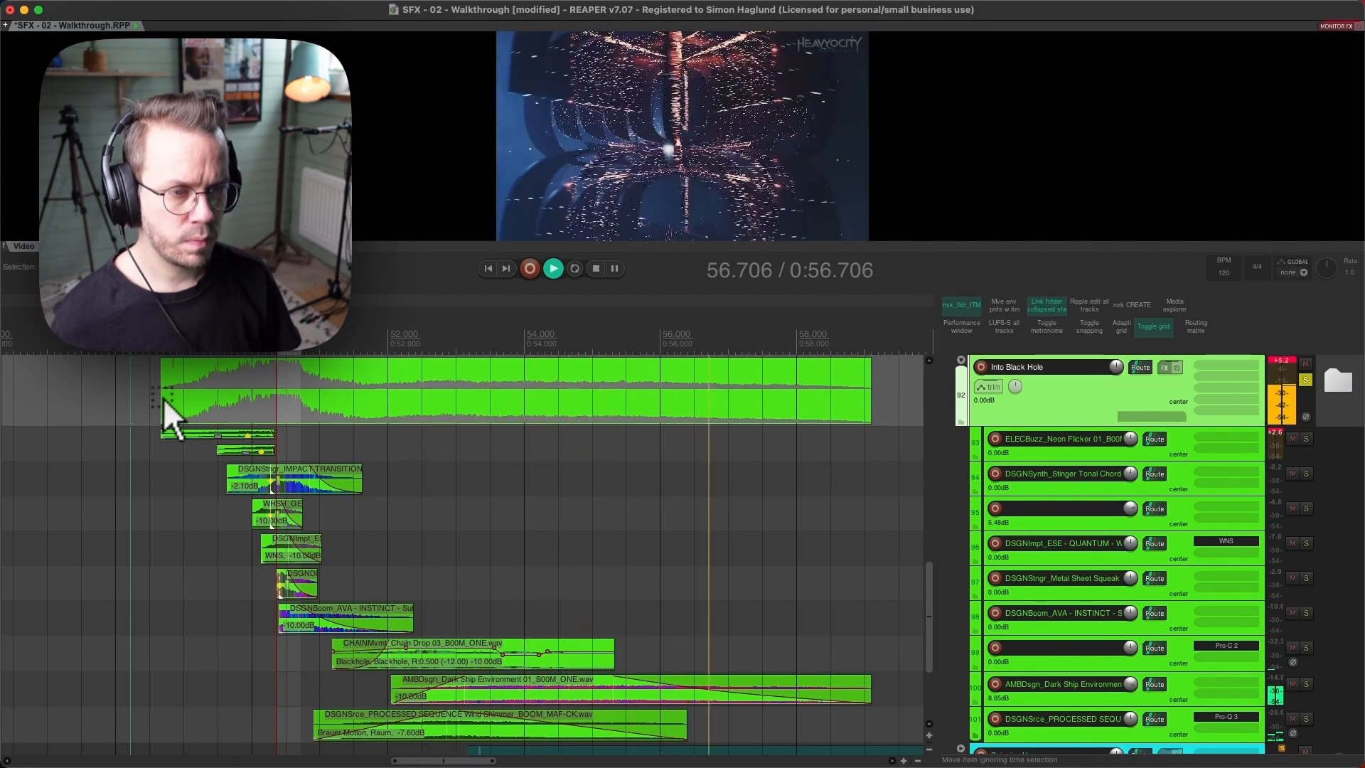
key(space)
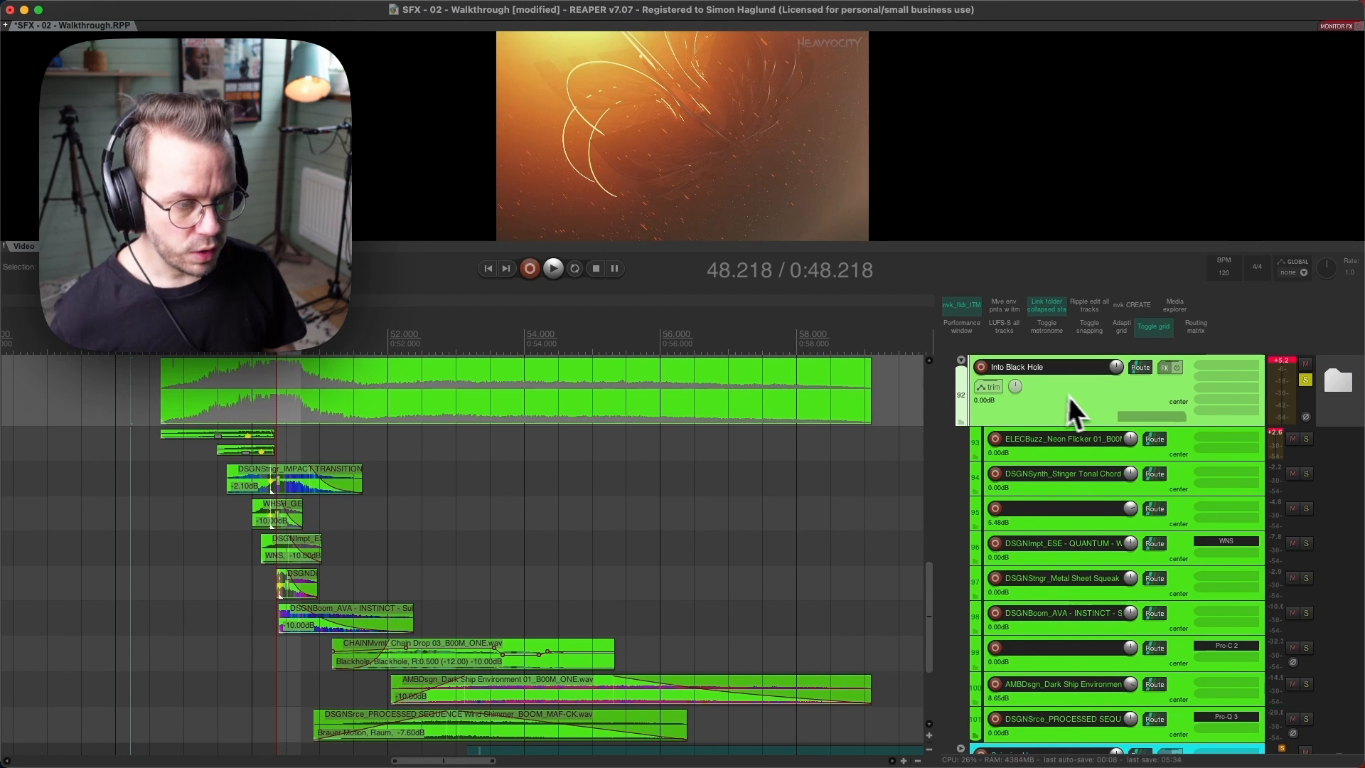
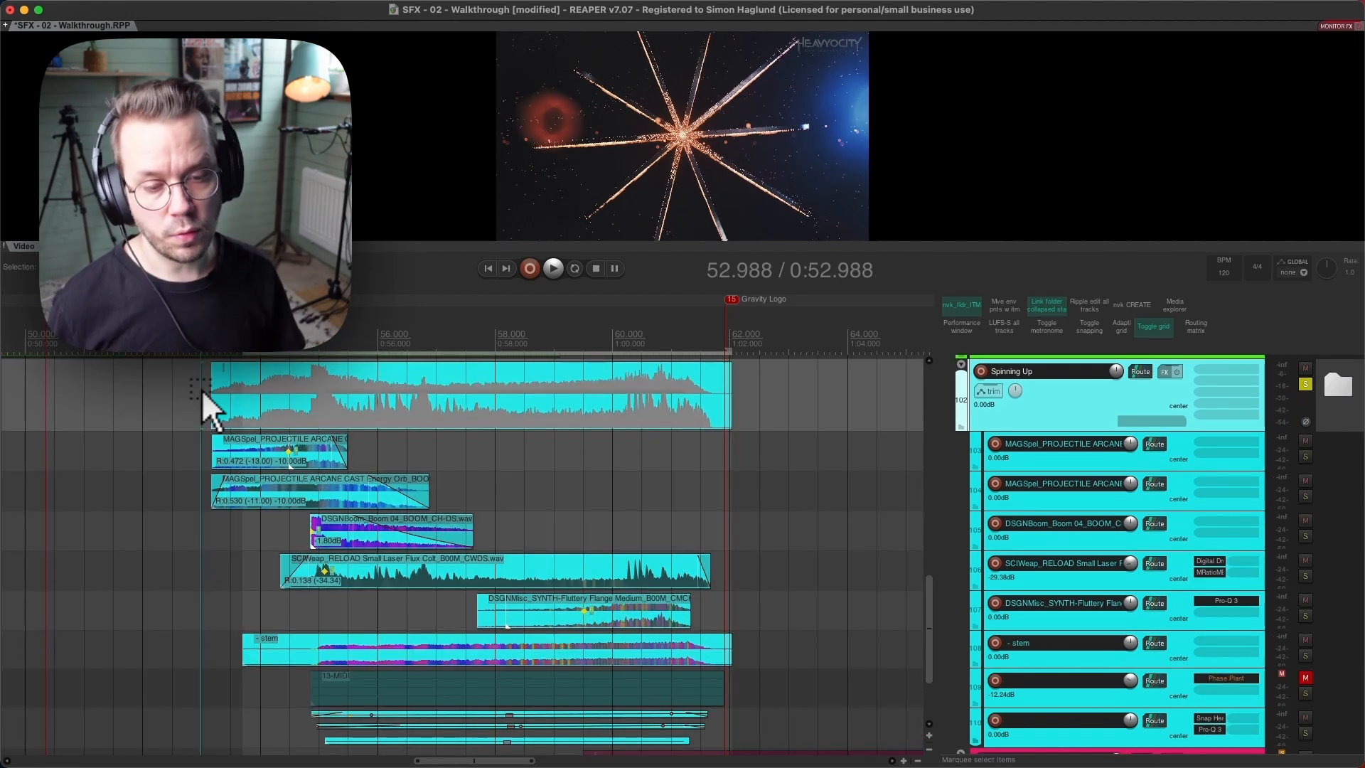
Play the soloed Spinning Up folder from about 52.99 s and look over its layers.
key(space)
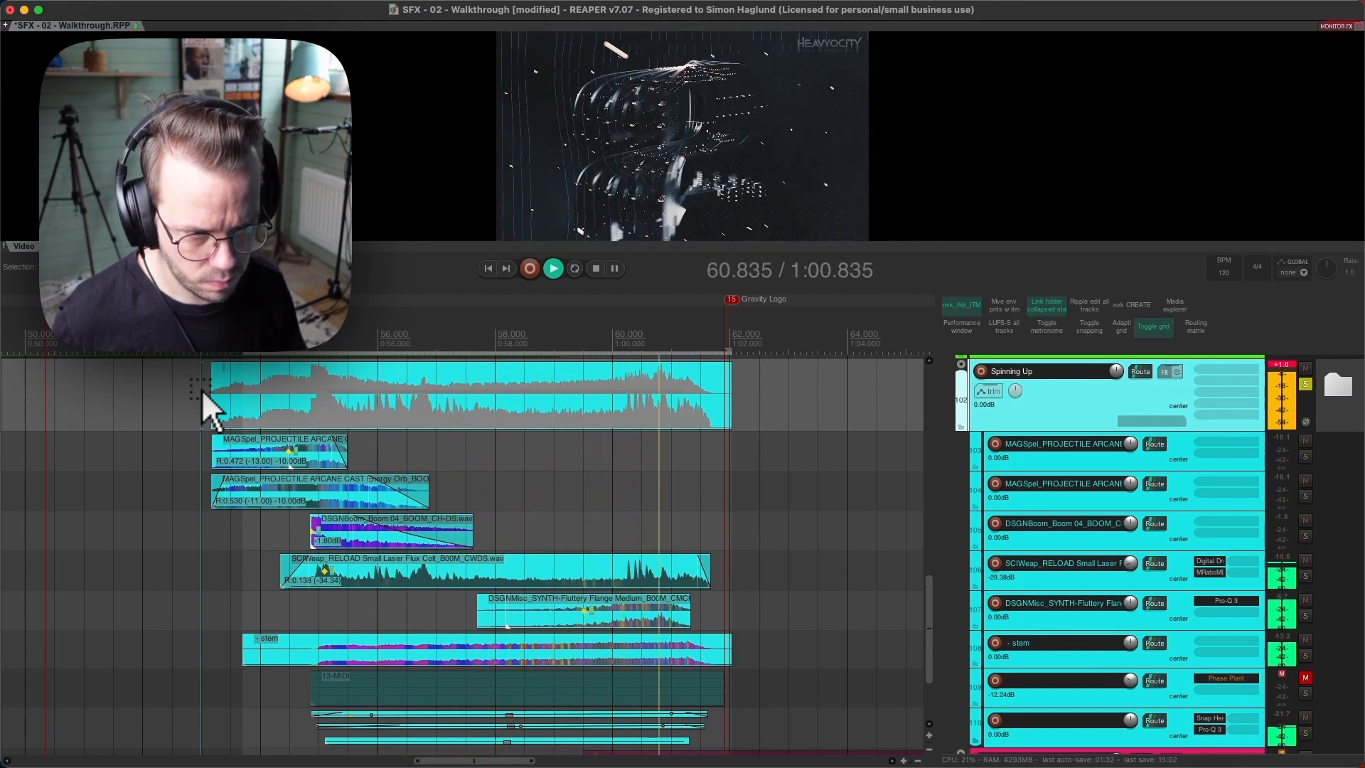
key(space)
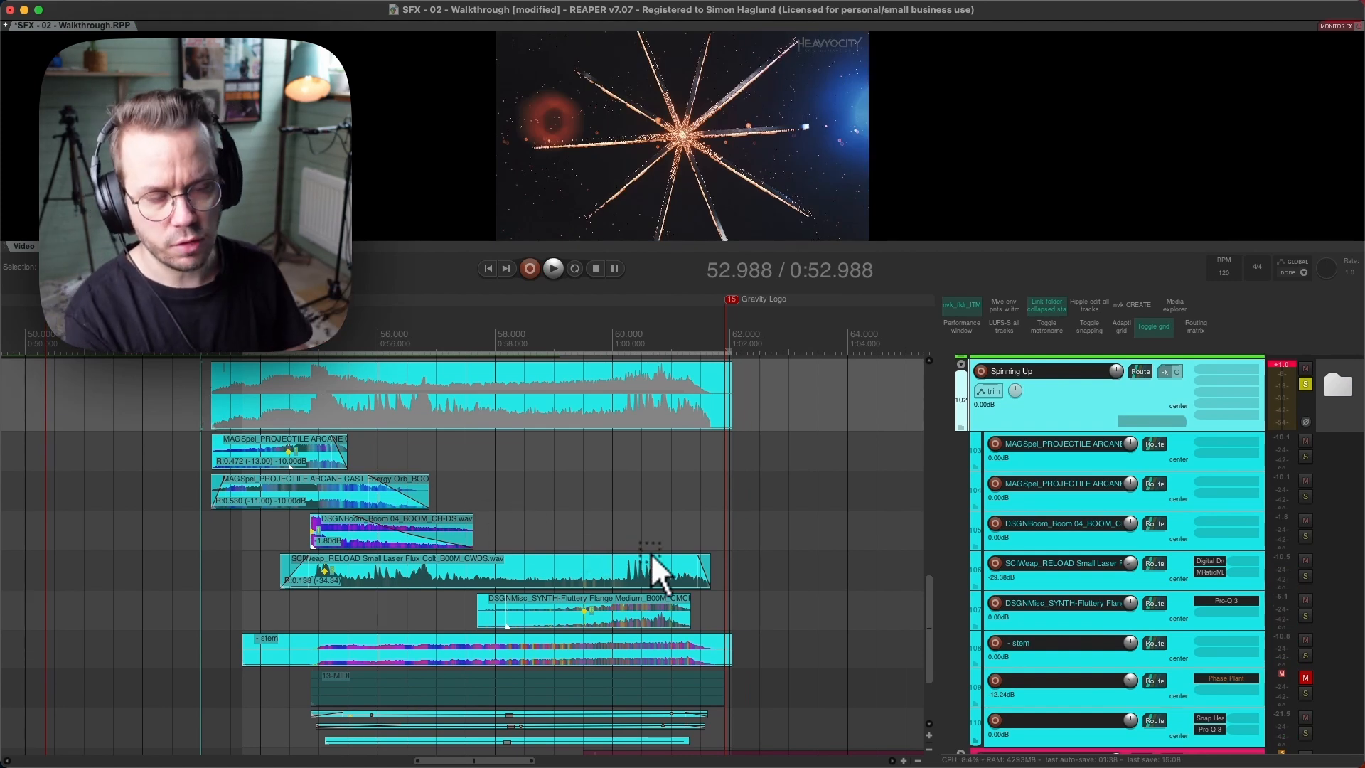
scroll(889, 647, down, 3)
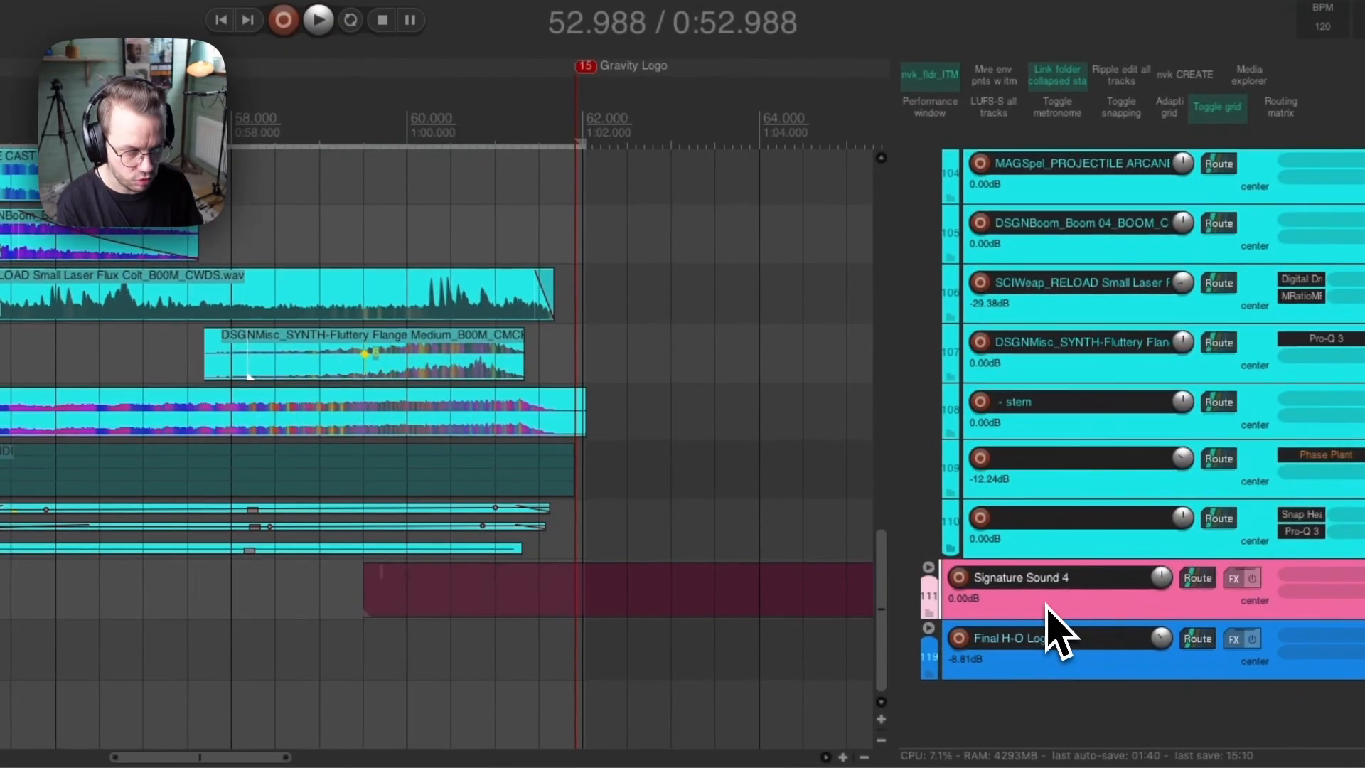
scroll(1045, 630, up, 3)
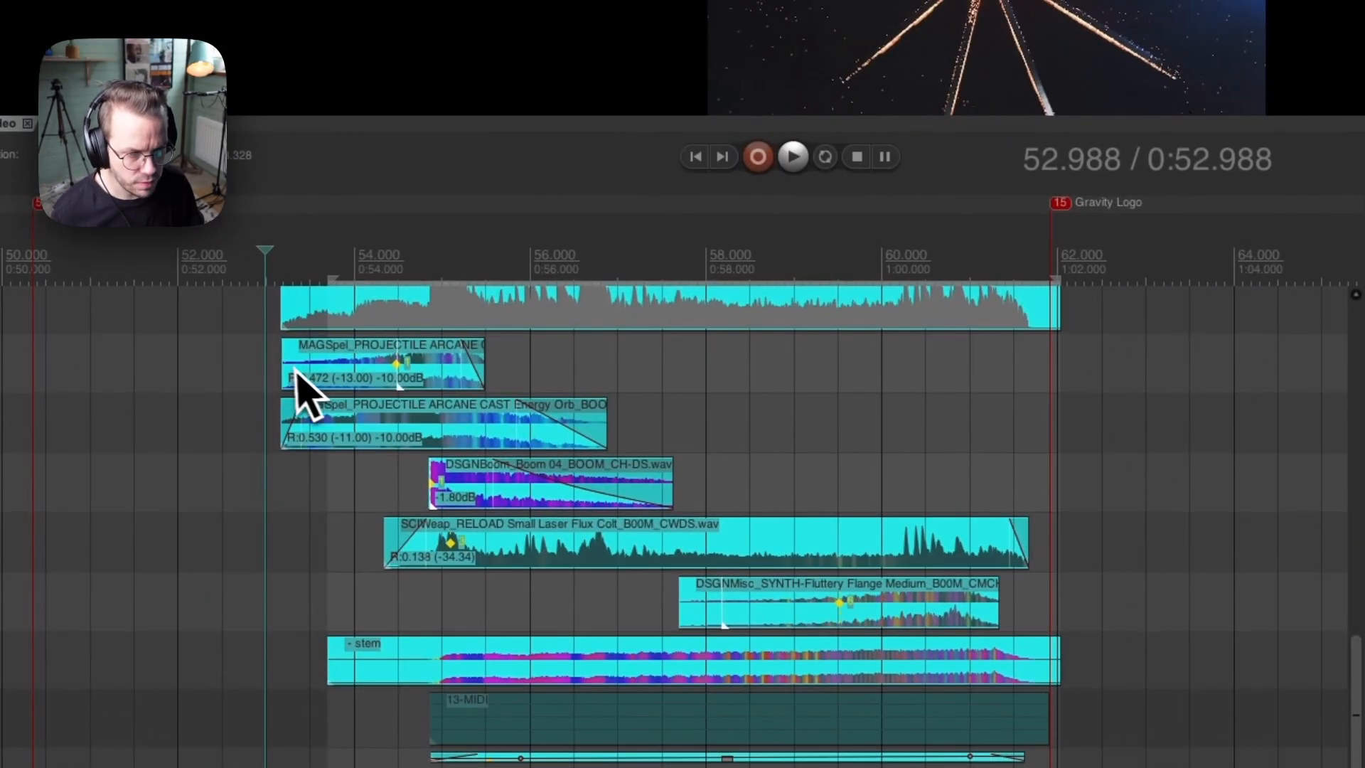
Play the MAGSpel_PROJECTILE ARCANE layer on track 103 in solo from about 53.07 s.
click(274, 362)
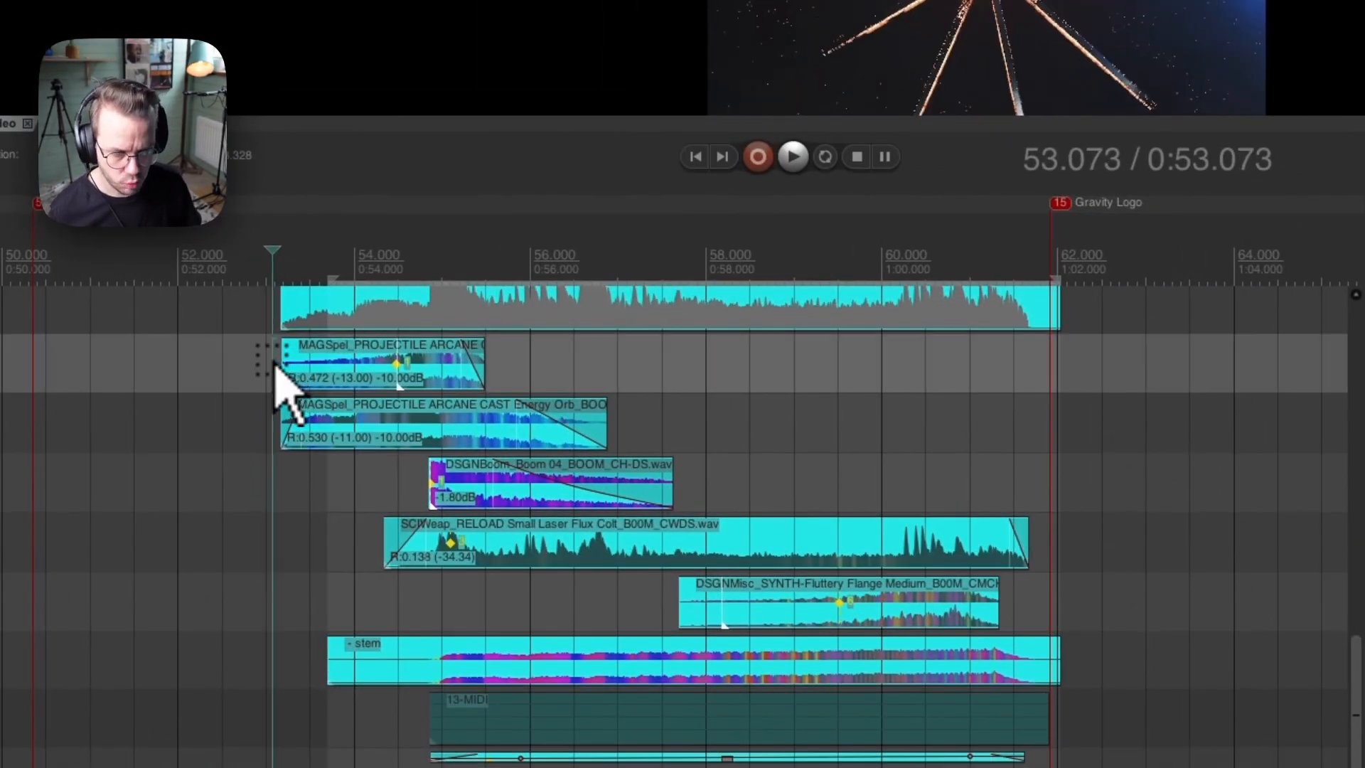
click(275, 366)
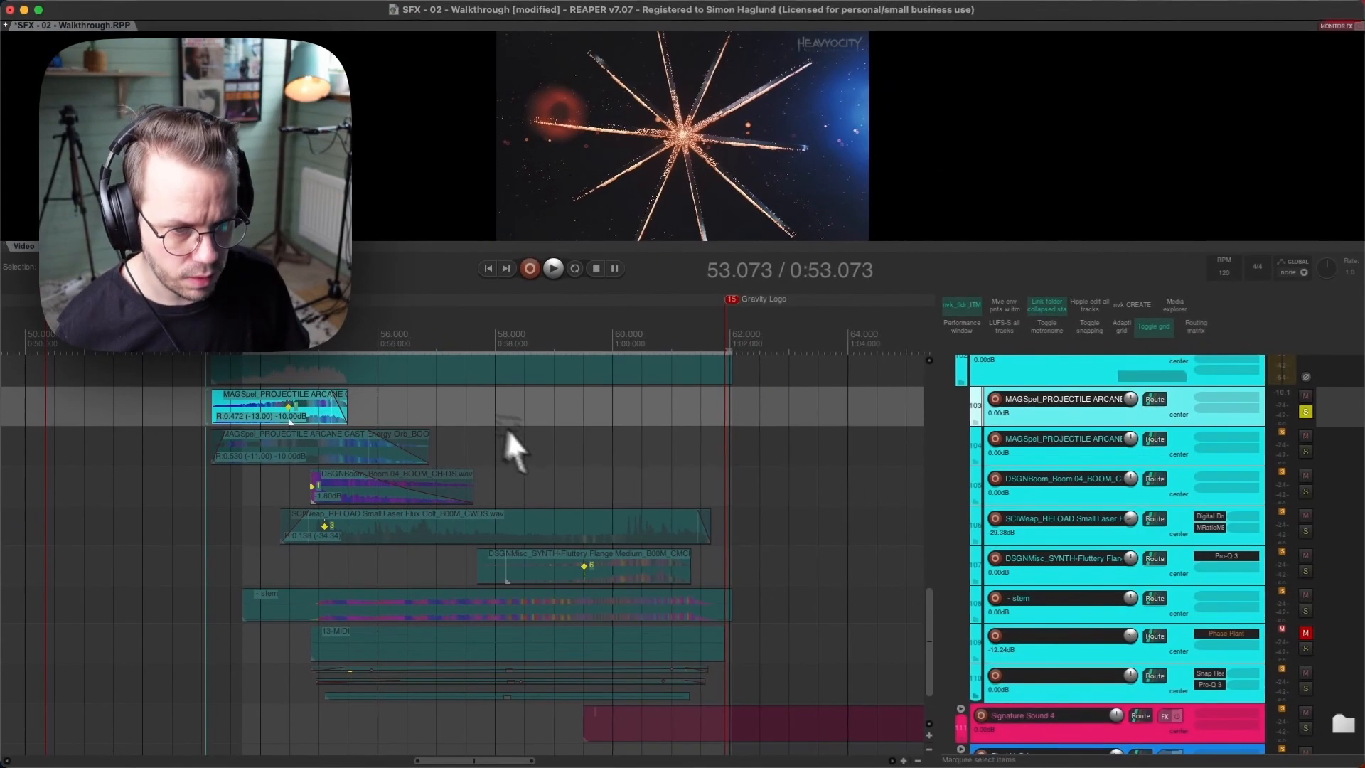
key(space)
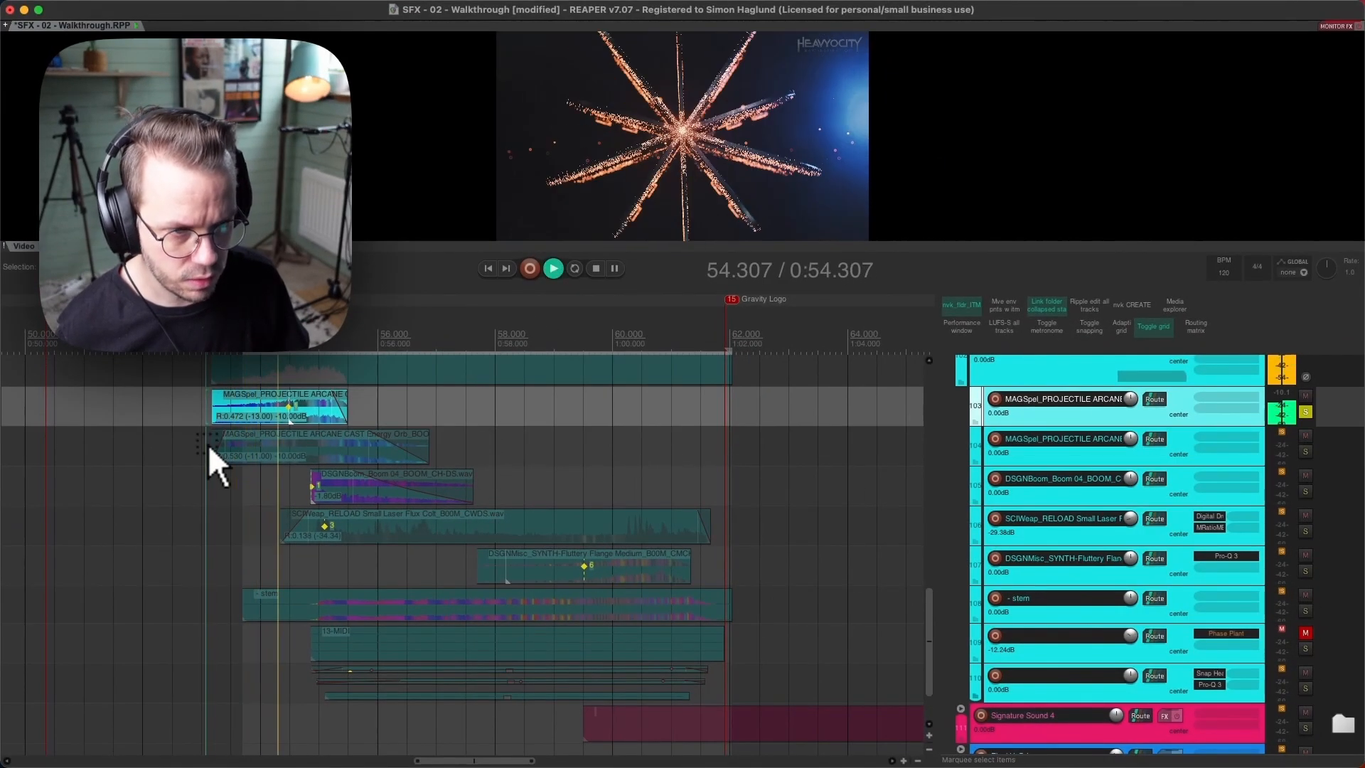
key(space)
Play the MAGSpel_PROJECTILE ARCANE CAST Energy Orb layer on track 104 in solo from about 53.07 s.
click(209, 448)
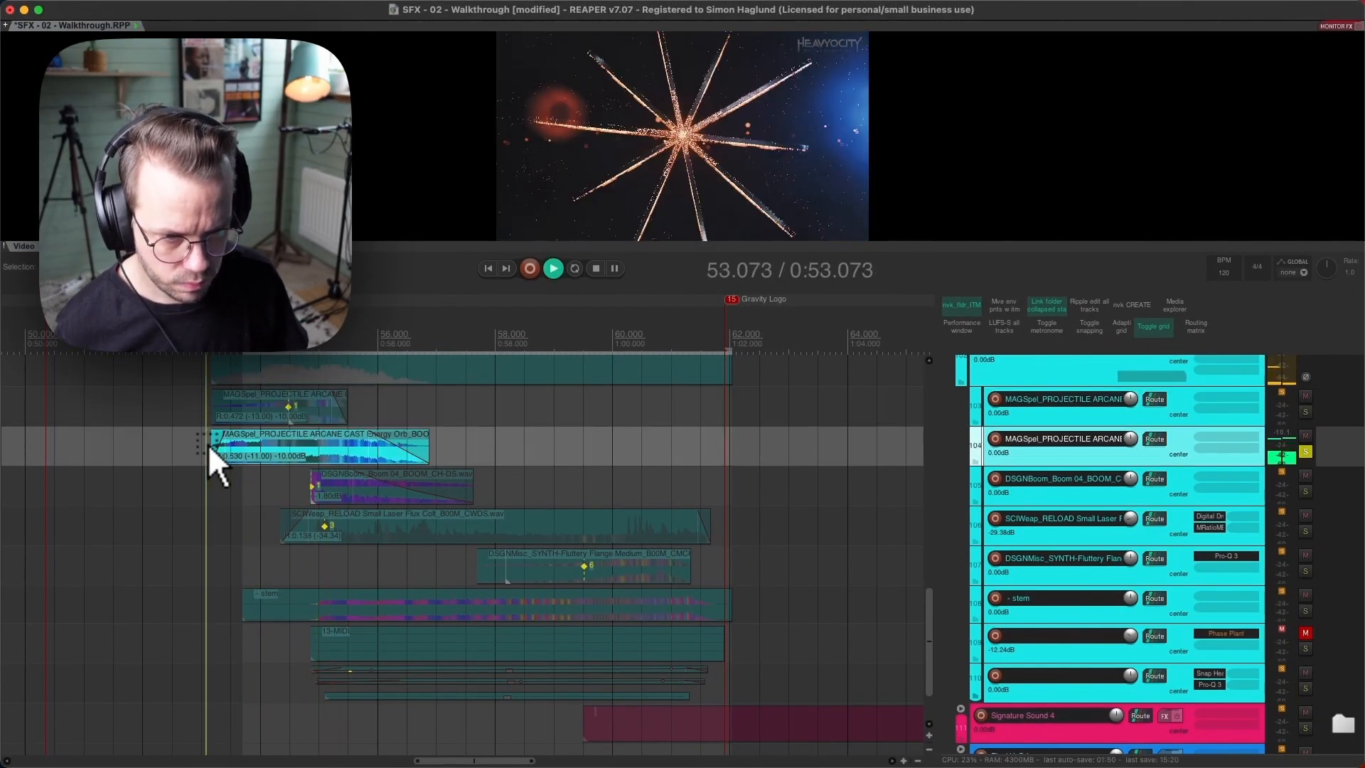
key(space)
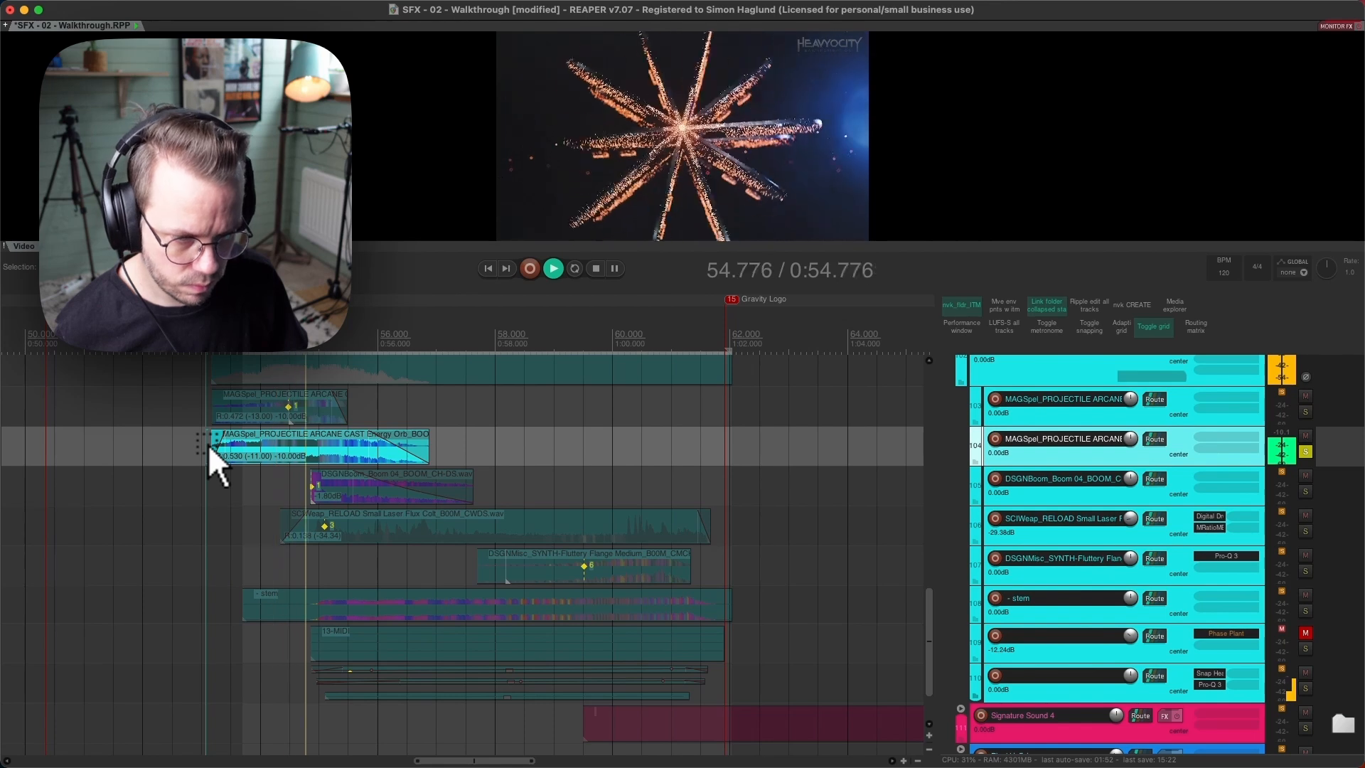
key(space)
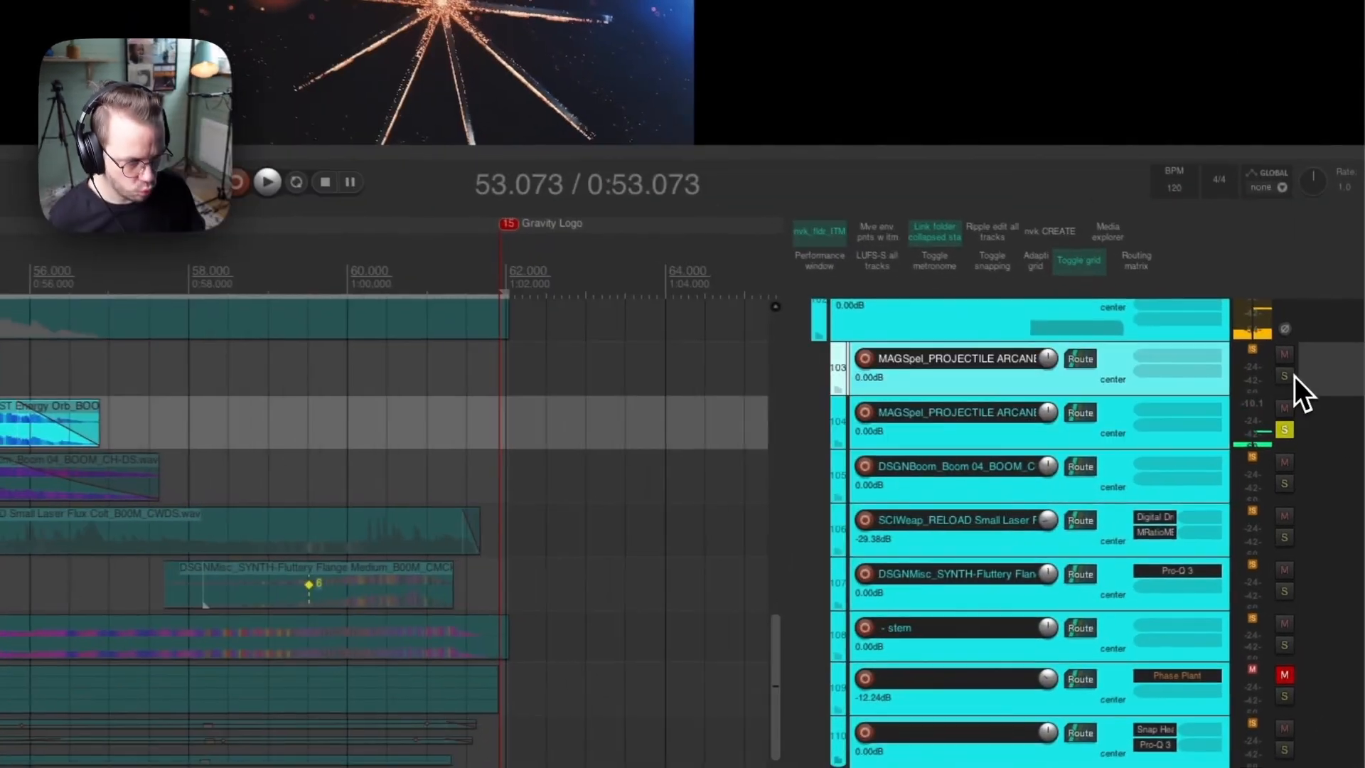
Solo both projectile layers and the DSGNBoom_Boom 04 layer together and play them from about 53.07 s.
click(1306, 411)
click(1305, 492)
click(86, 390)
key(space)
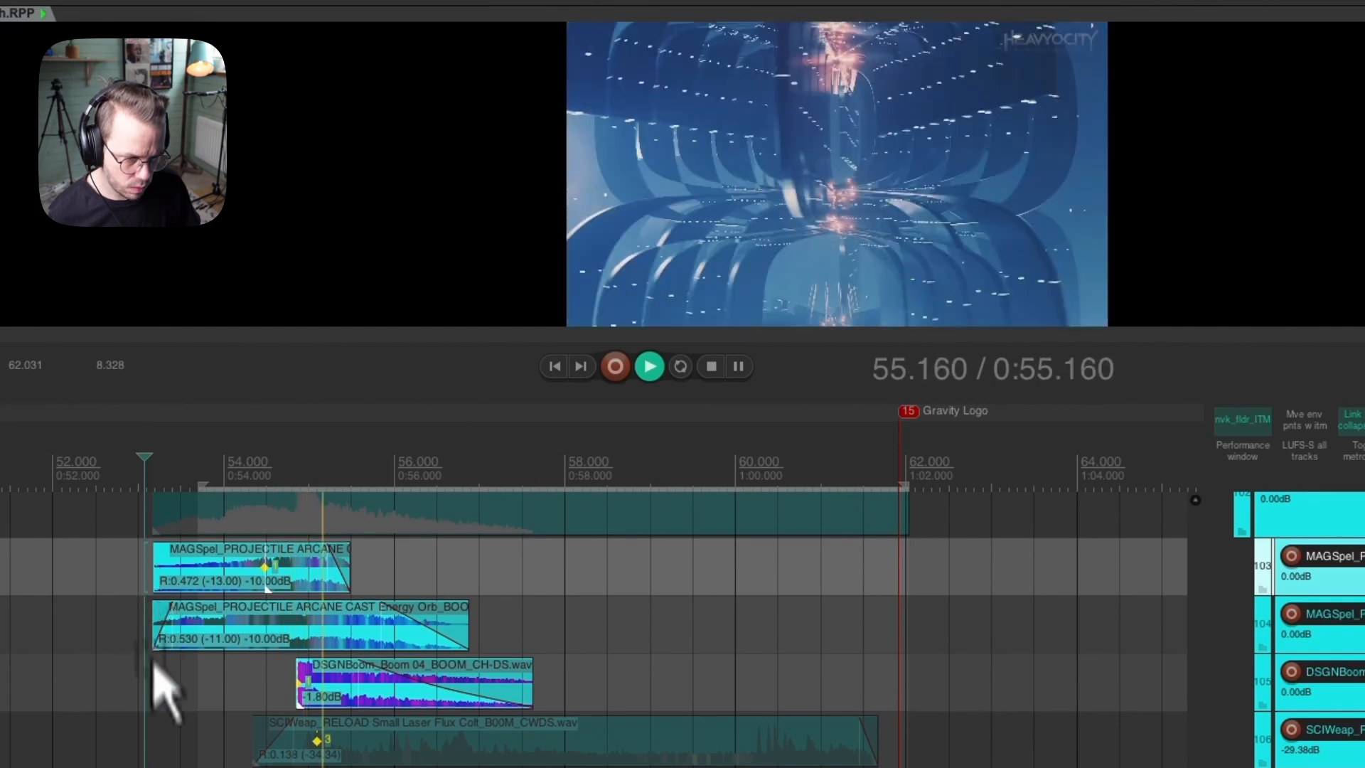
key(space)
Play the SCIWeap_RELOAD Small Laser Flux layer on track 106 in solo from about 54.11 s.
click(234, 754)
key(space)
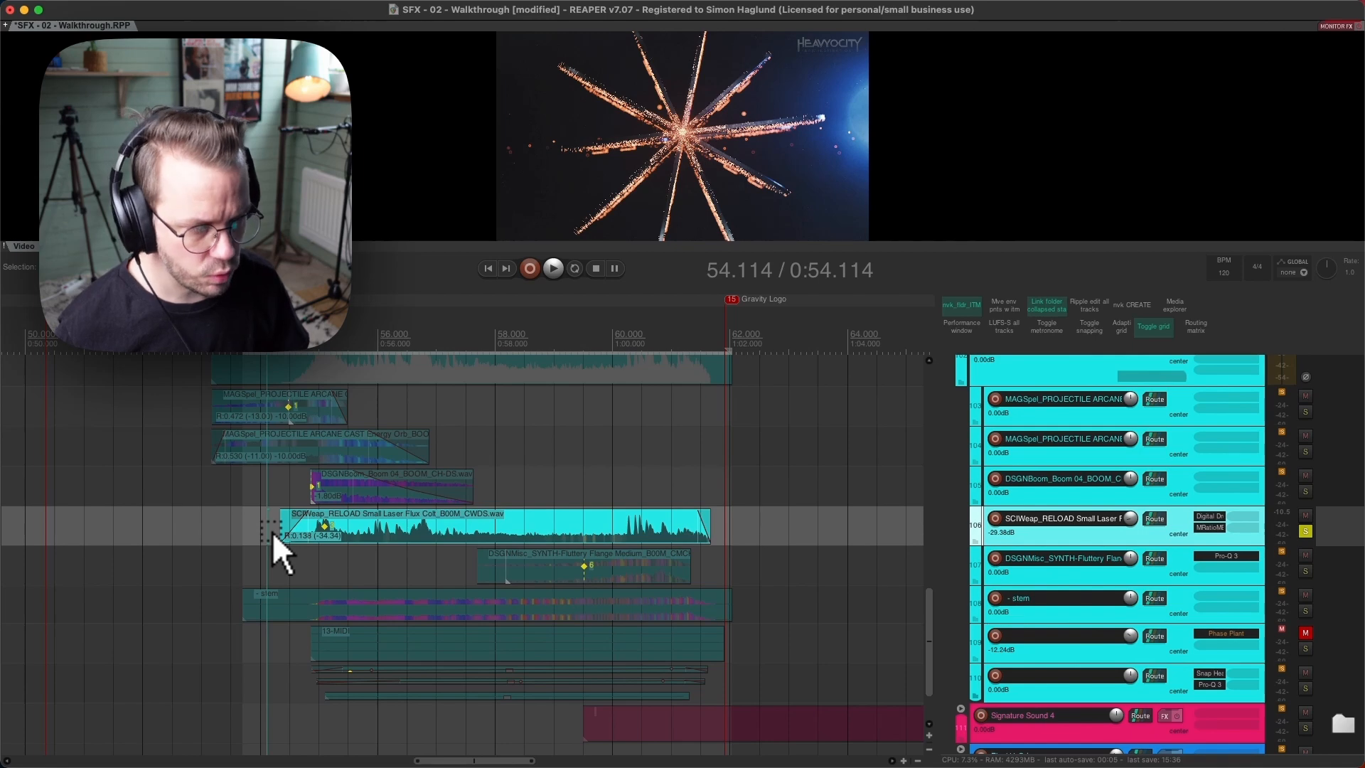
key(space)
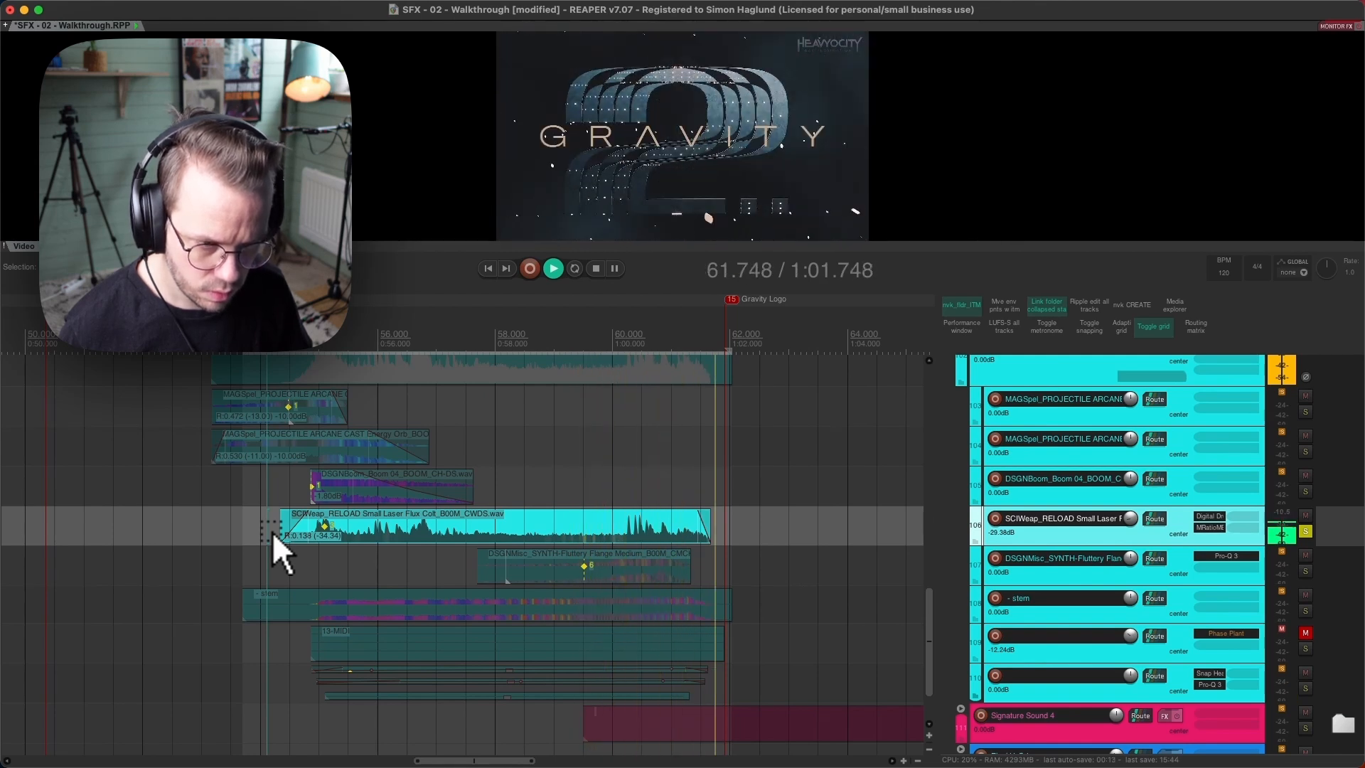
key(space)
Solo the stem track 108 and open the bypassed Phase Plant instrument on track 109 to examine its settings.
click(233, 610)
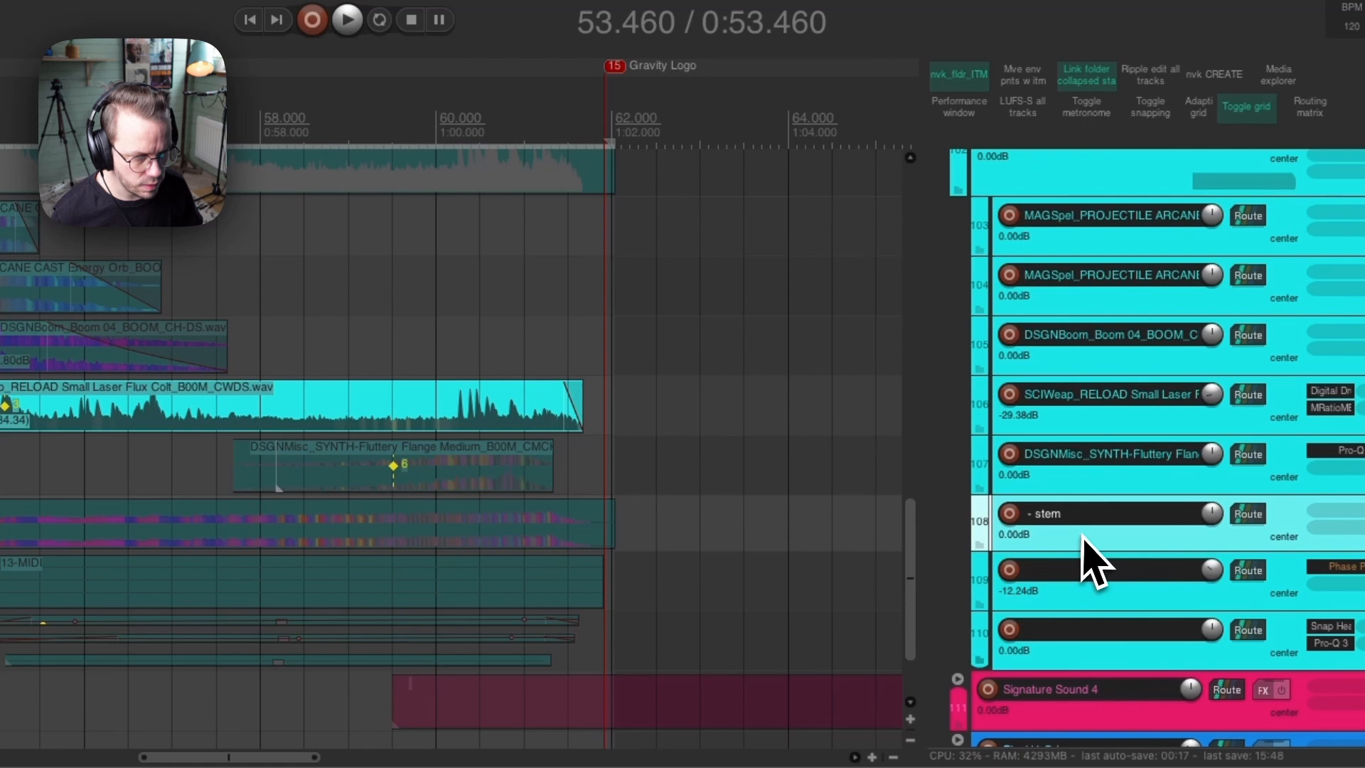
click(572, 533)
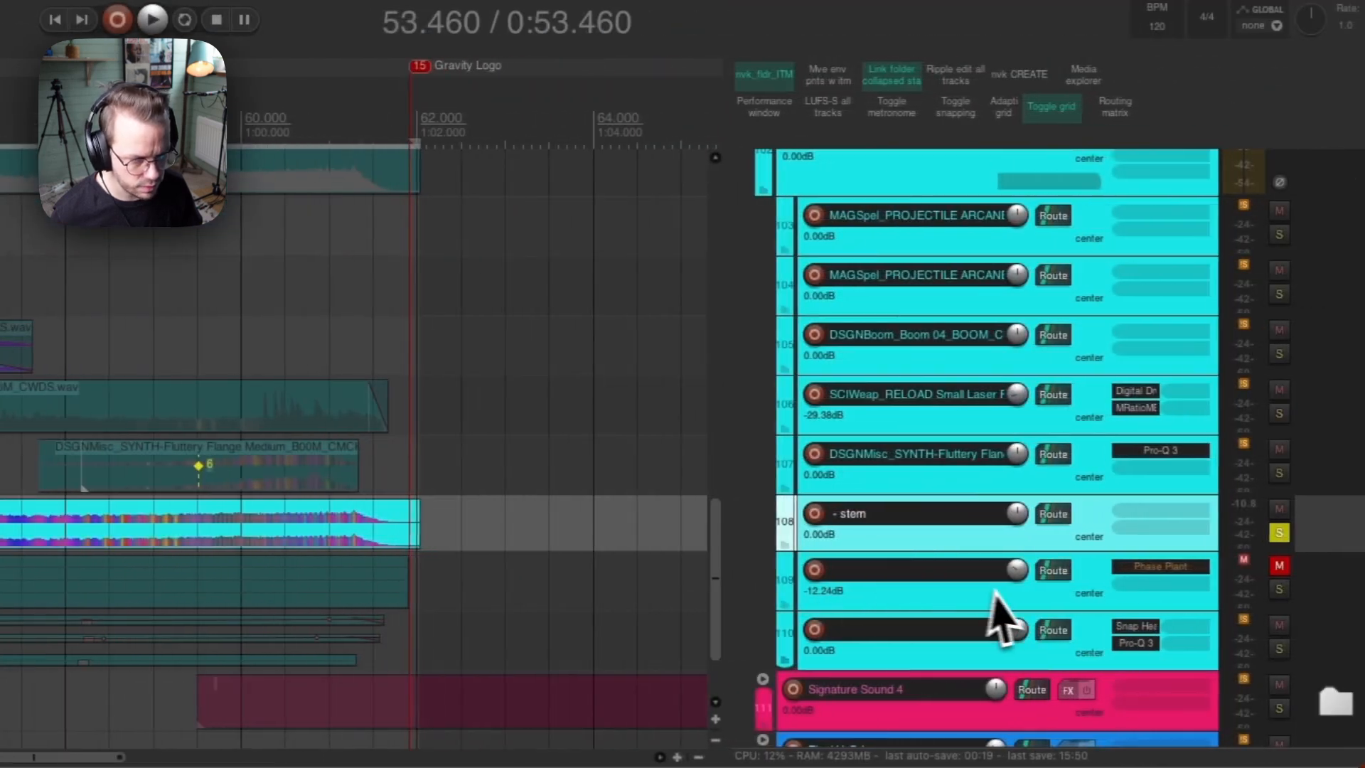
click(1157, 568)
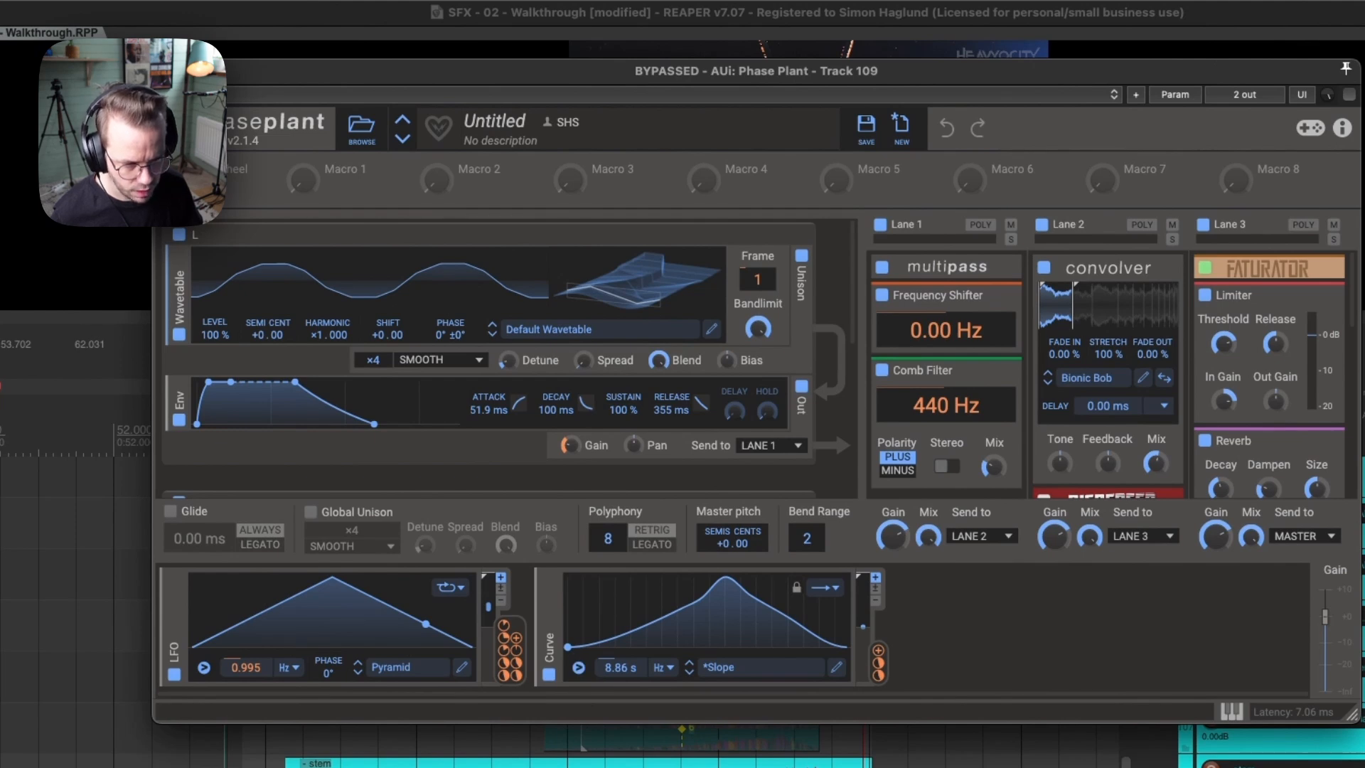
drag(206, 72, 188, 101)
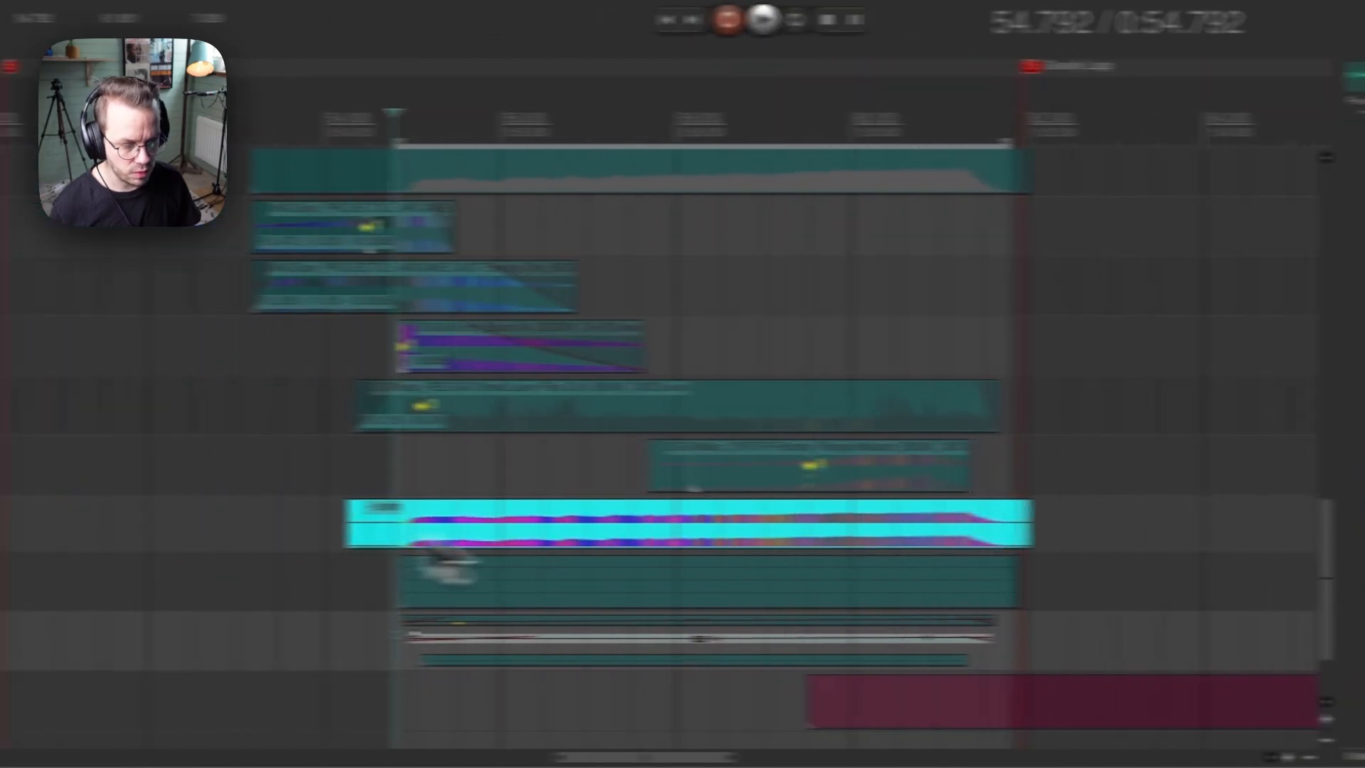
Trim the start of the stem item on track 108 to about 54.6 s and play it in solo.
drag(360, 525, 391, 508)
click(435, 522)
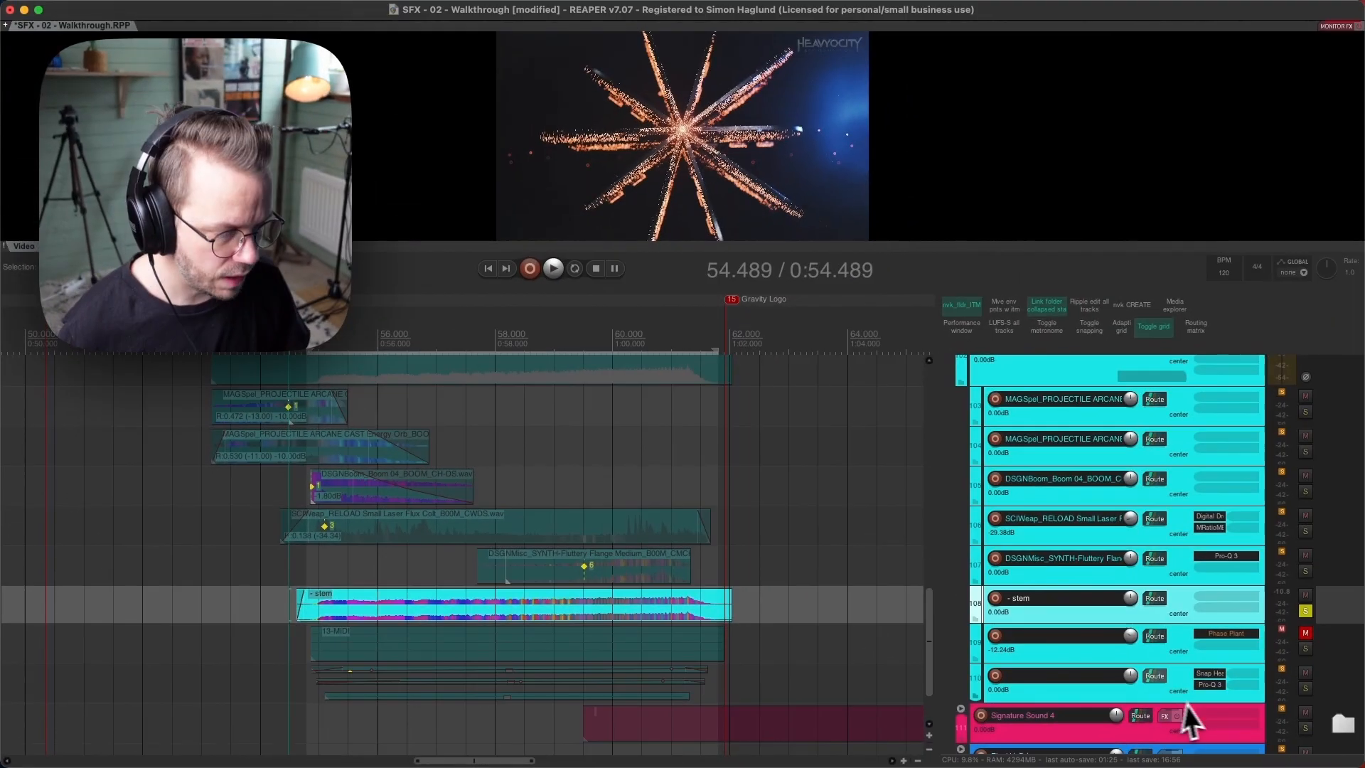
key(space)
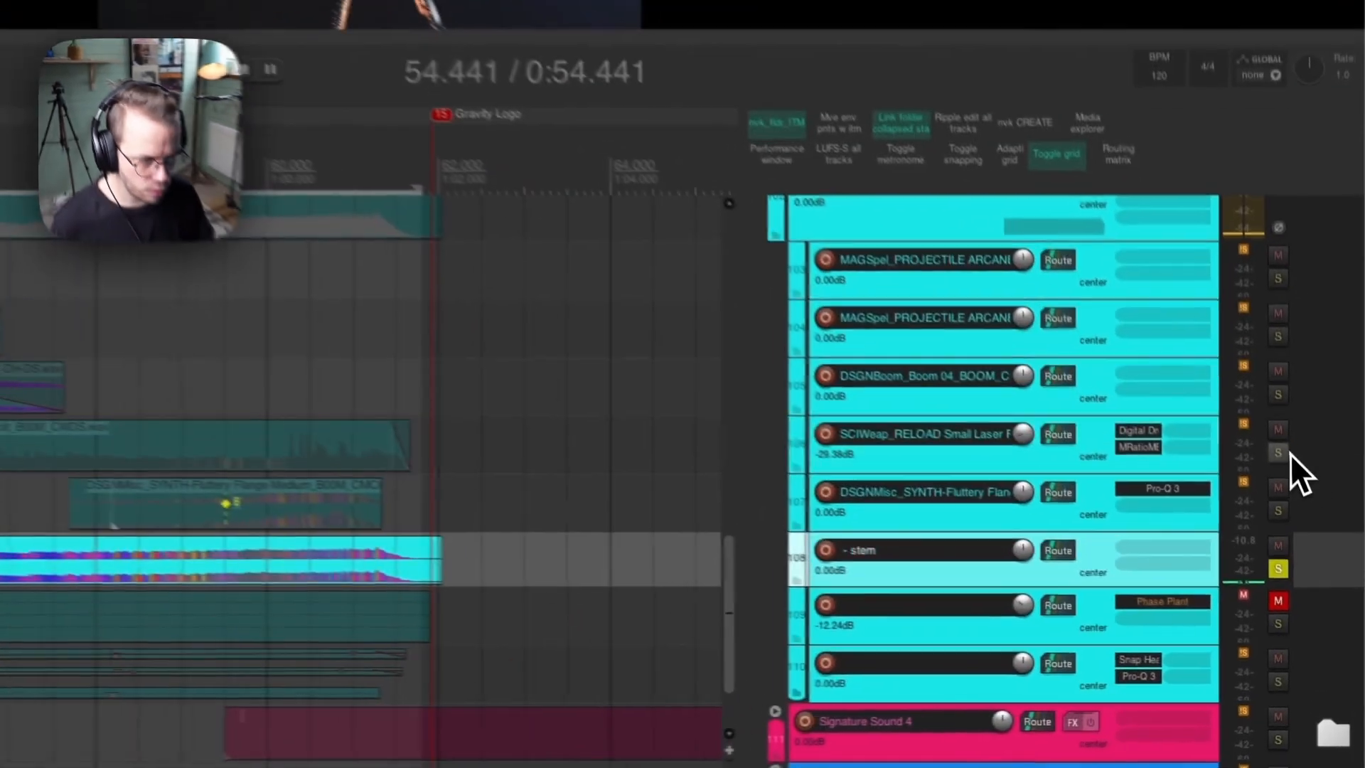
Add the Small Laser Flux and Fluttery Flange tracks to the soloed stem and play them together from about 54.6 s.
click(1305, 532)
click(466, 553)
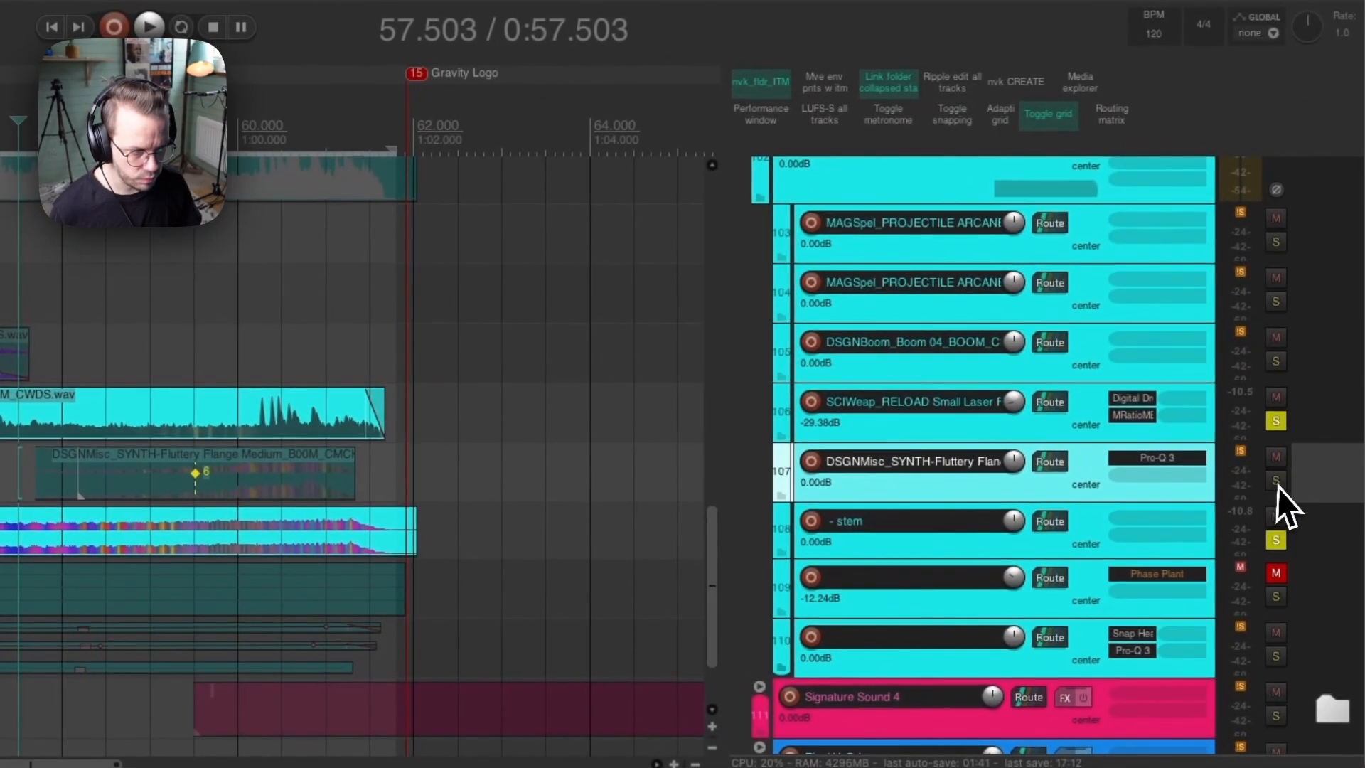
click(1278, 485)
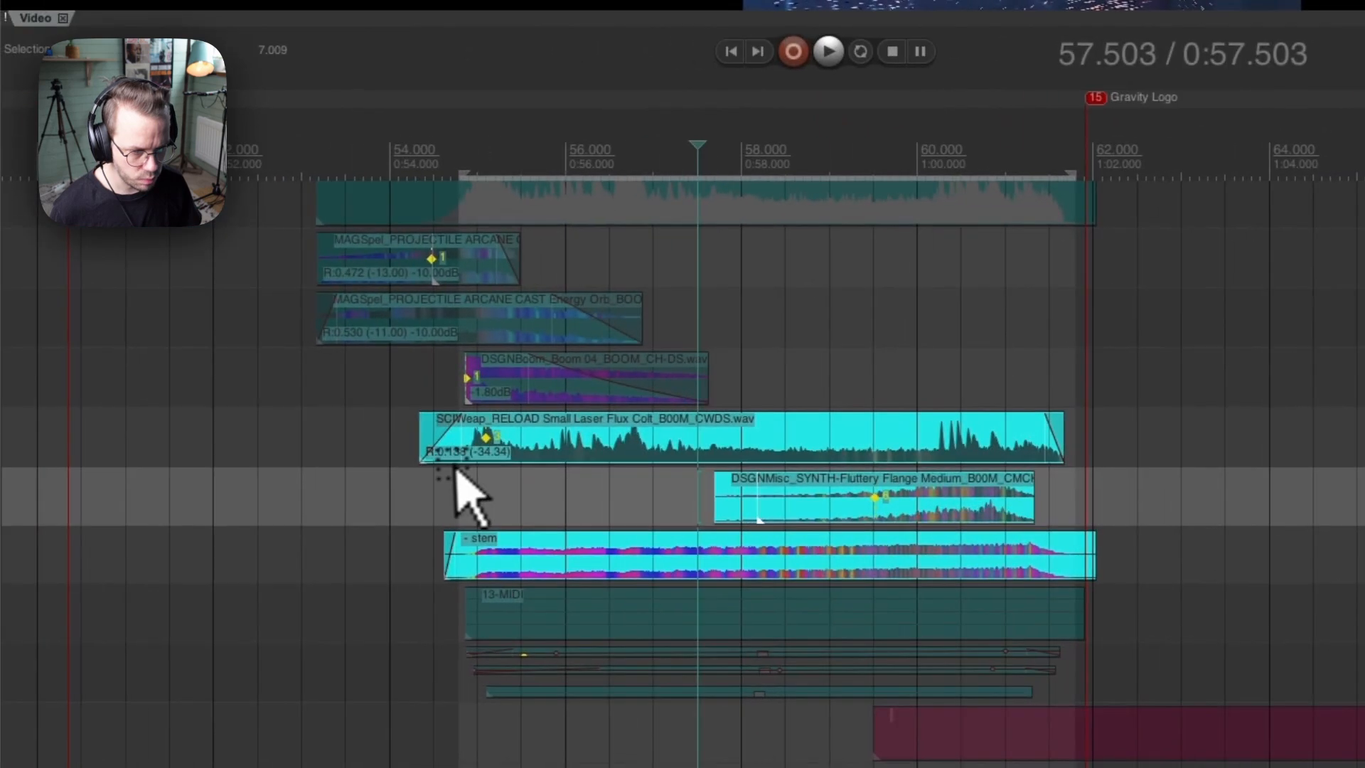
click(191, 465)
key(space)
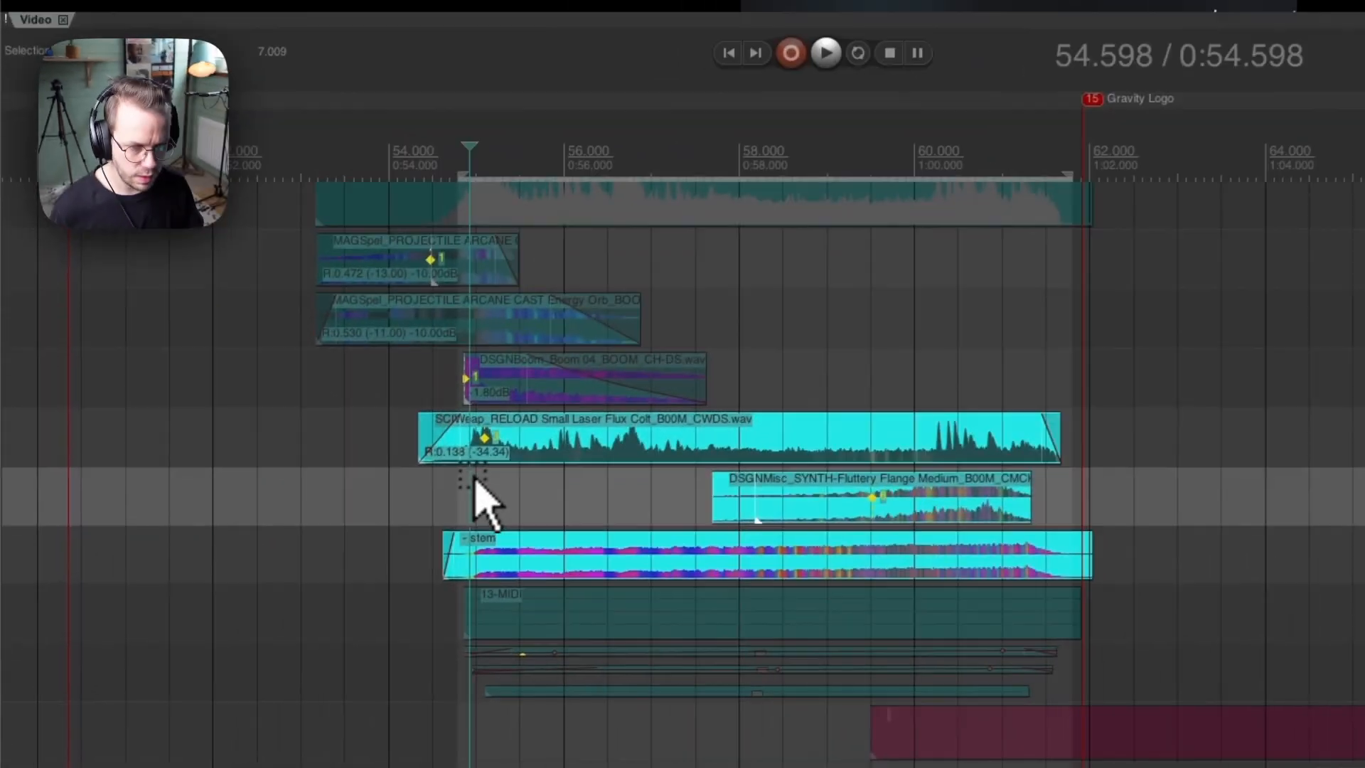
Trim the start of the Small Laser Flux item to about 54.5 s and play it in solo from about 54.44 s.
click(305, 545)
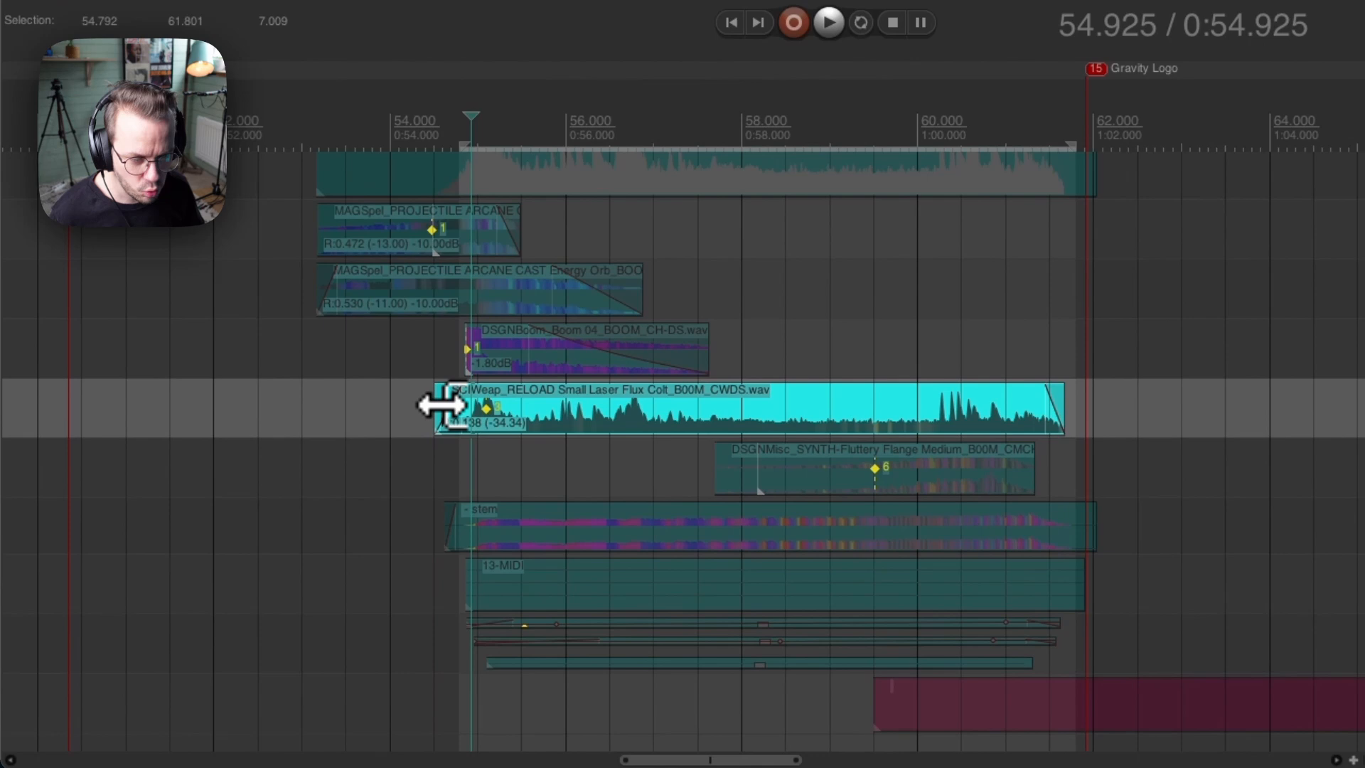
click(287, 527)
key(space)
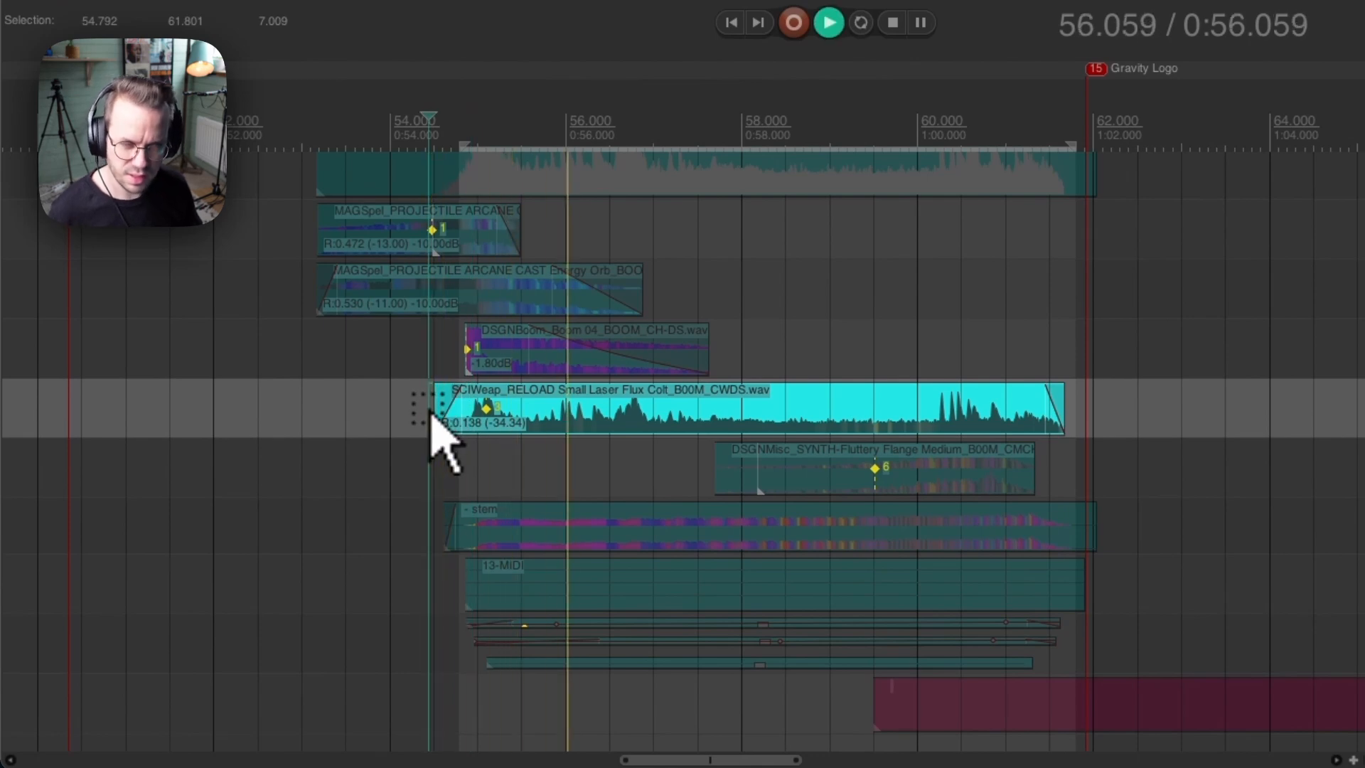
key(space)
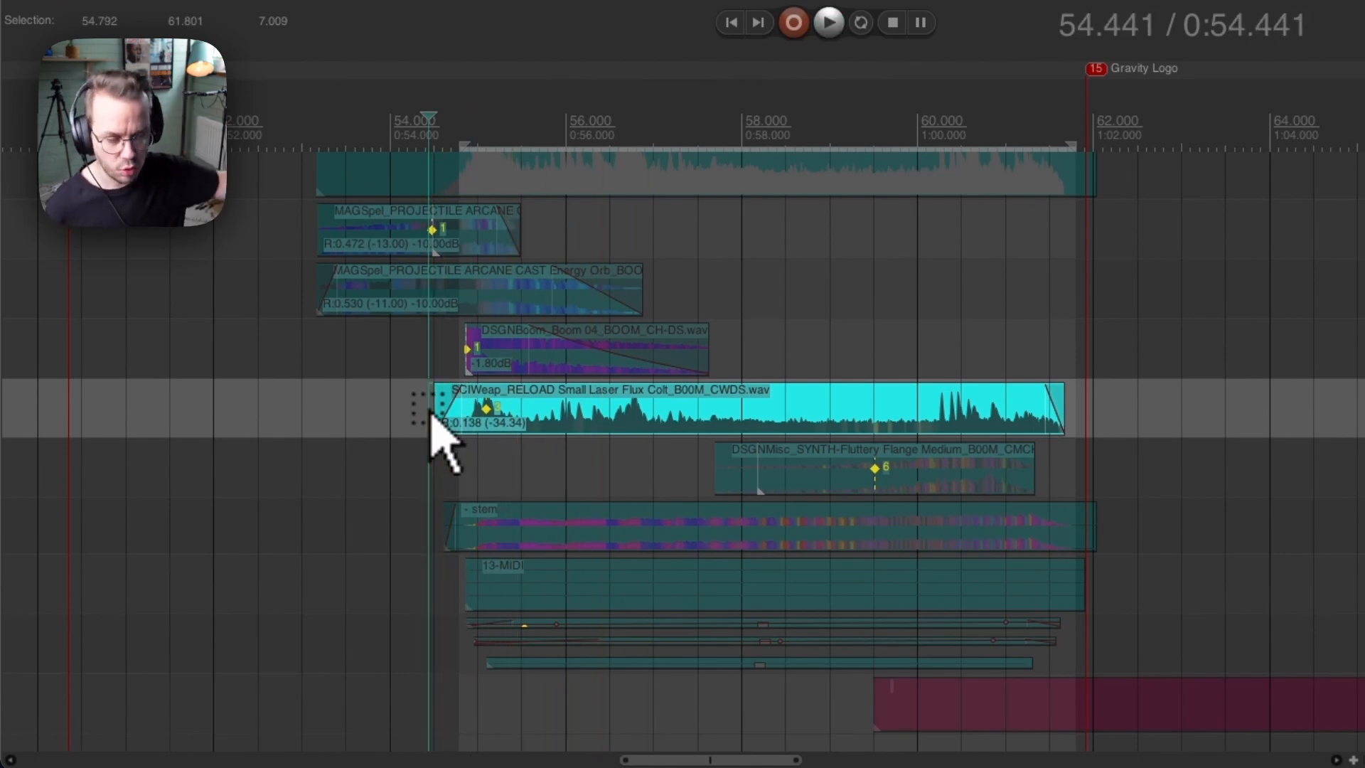
Play the trimmed stem on track 108 in solo from about 54.44 s.
click(432, 530)
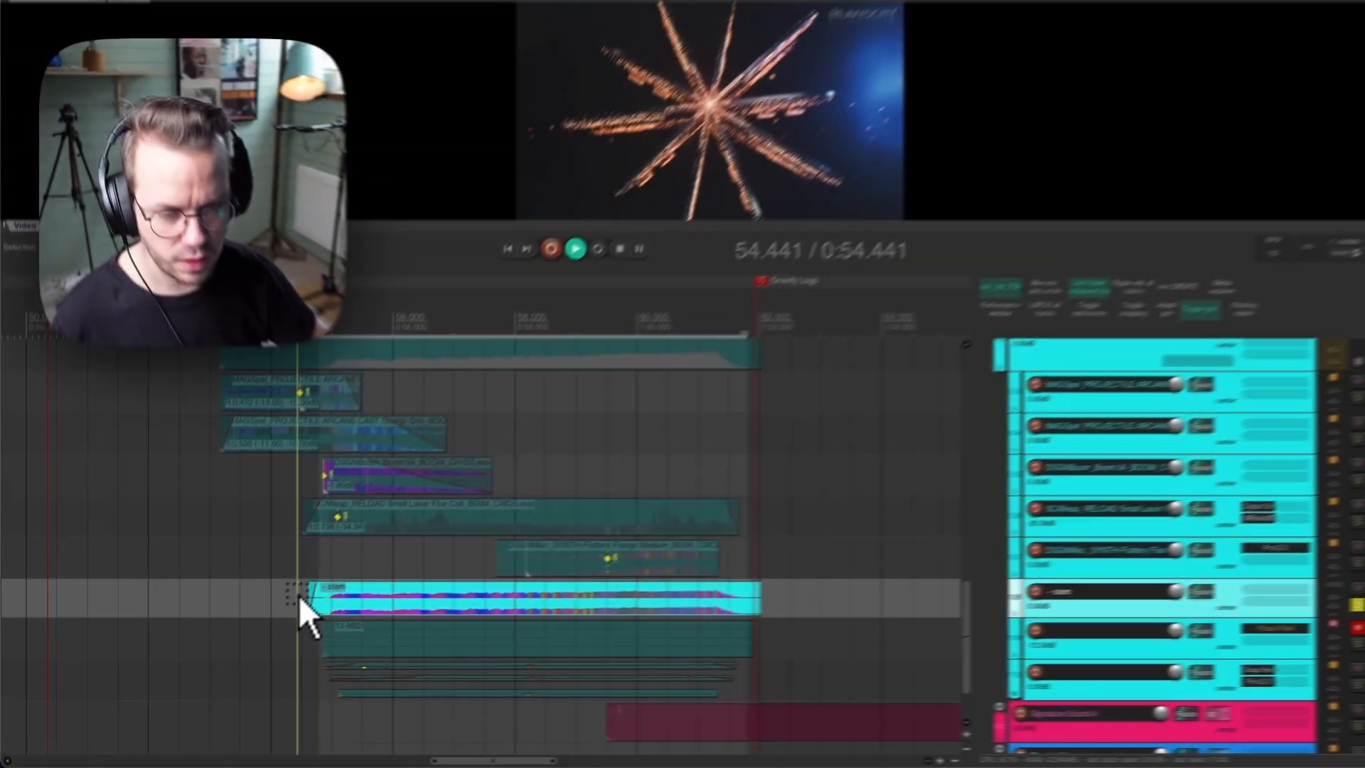
key(space)
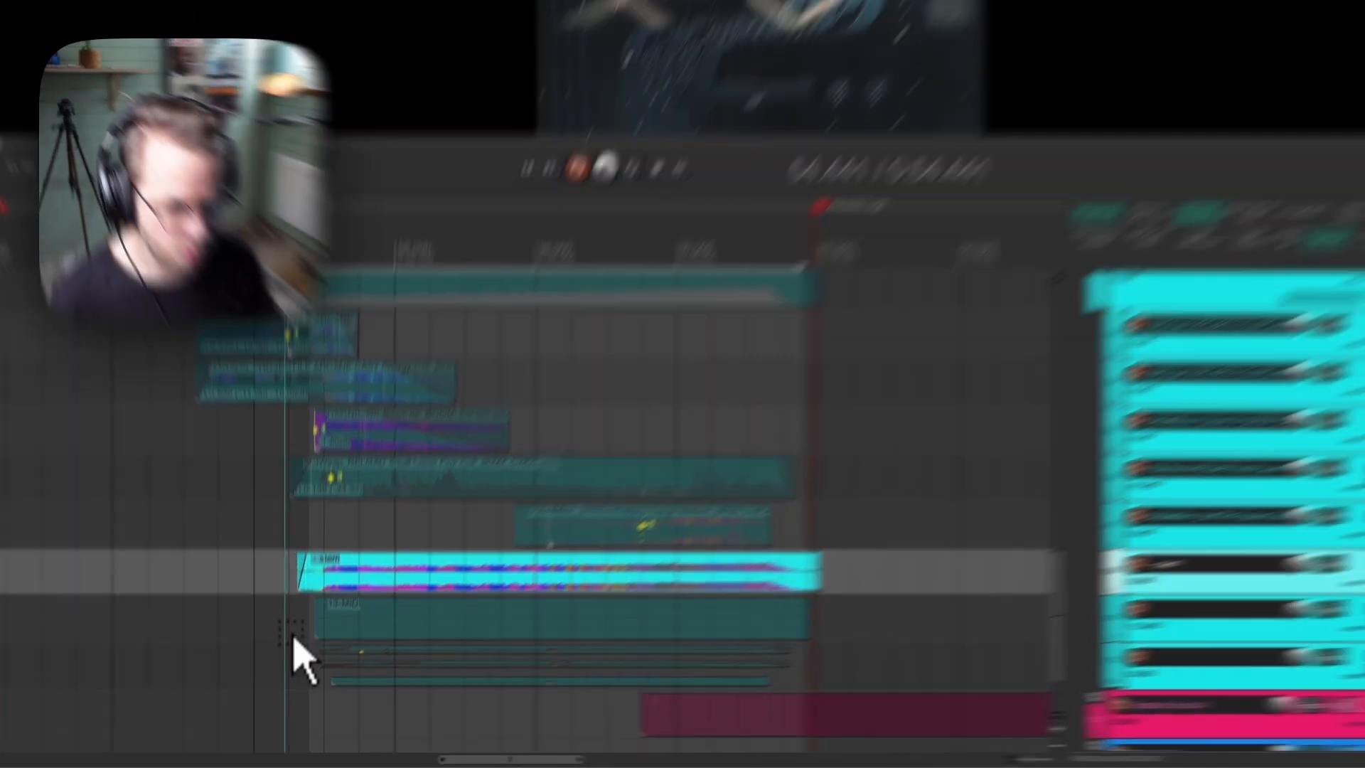
Solo track 110 and increase its height to examine the Digital Burning, Insect Shaker and 24-MIDI items.
click(295, 652)
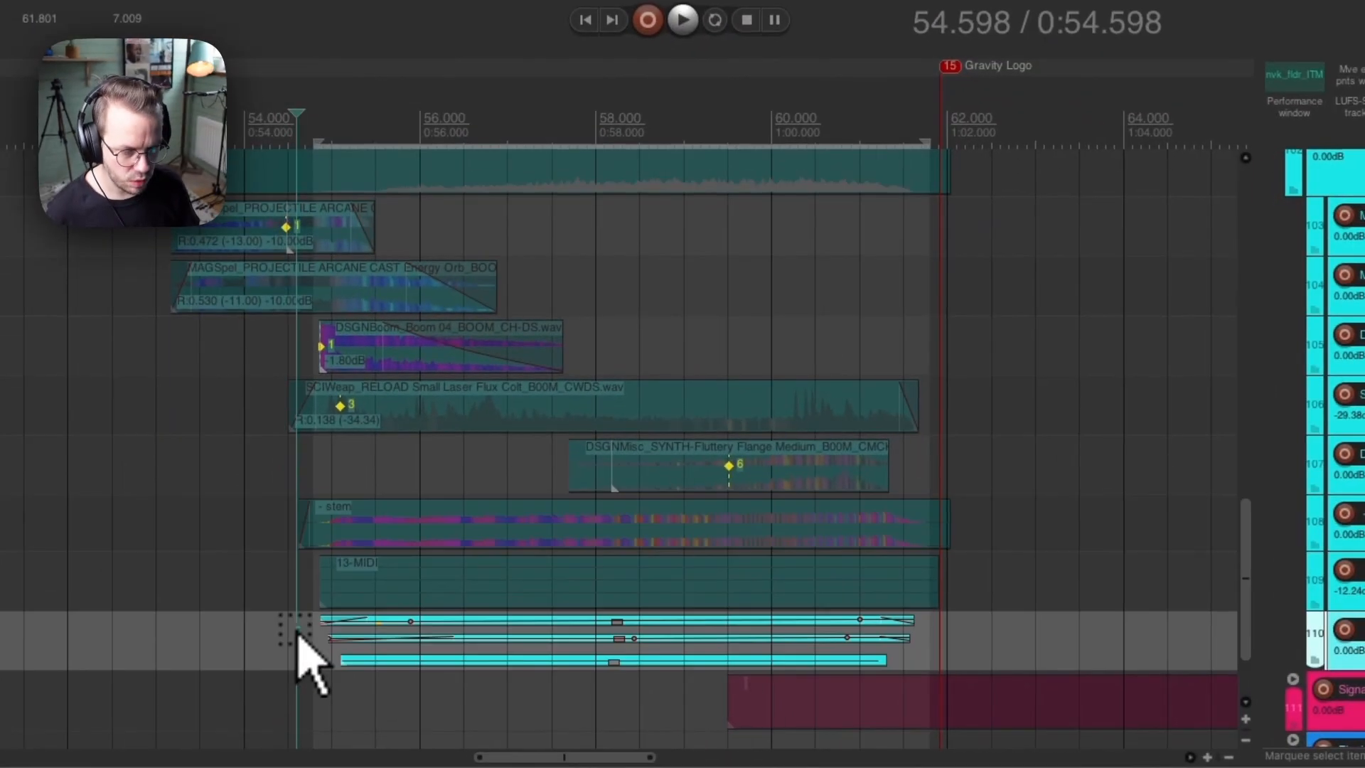
drag(1154, 687, 1154, 766)
drag(1006, 764, 1006, 673)
scroll(1087, 486, down, 1)
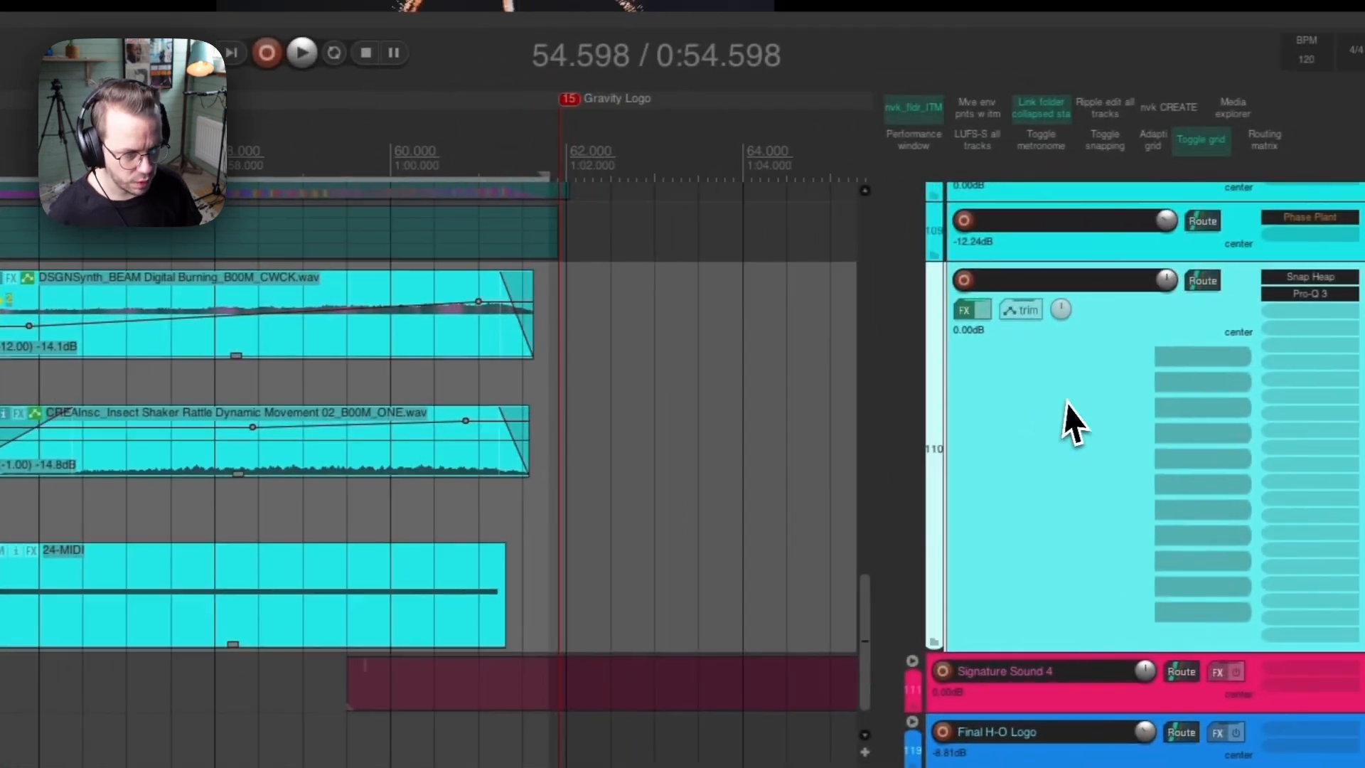
click(406, 608)
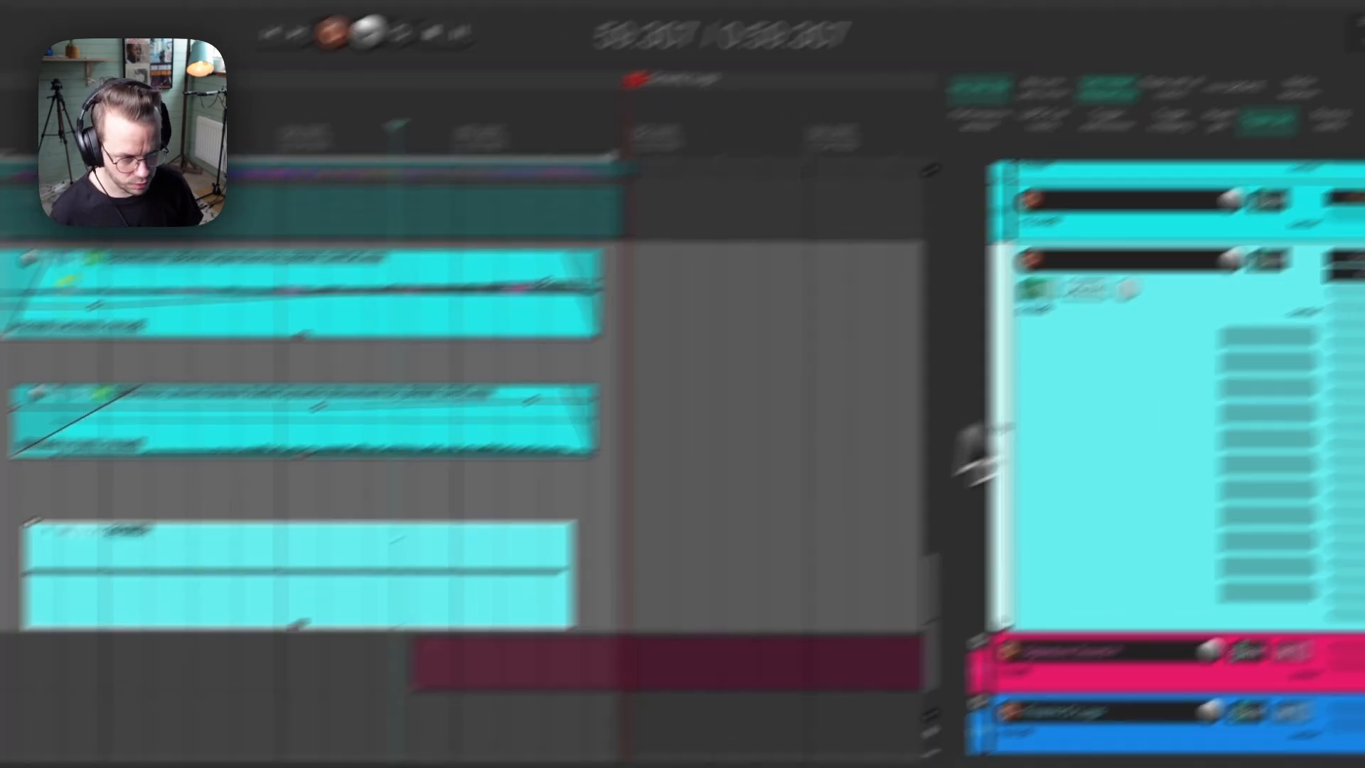
click(1355, 248)
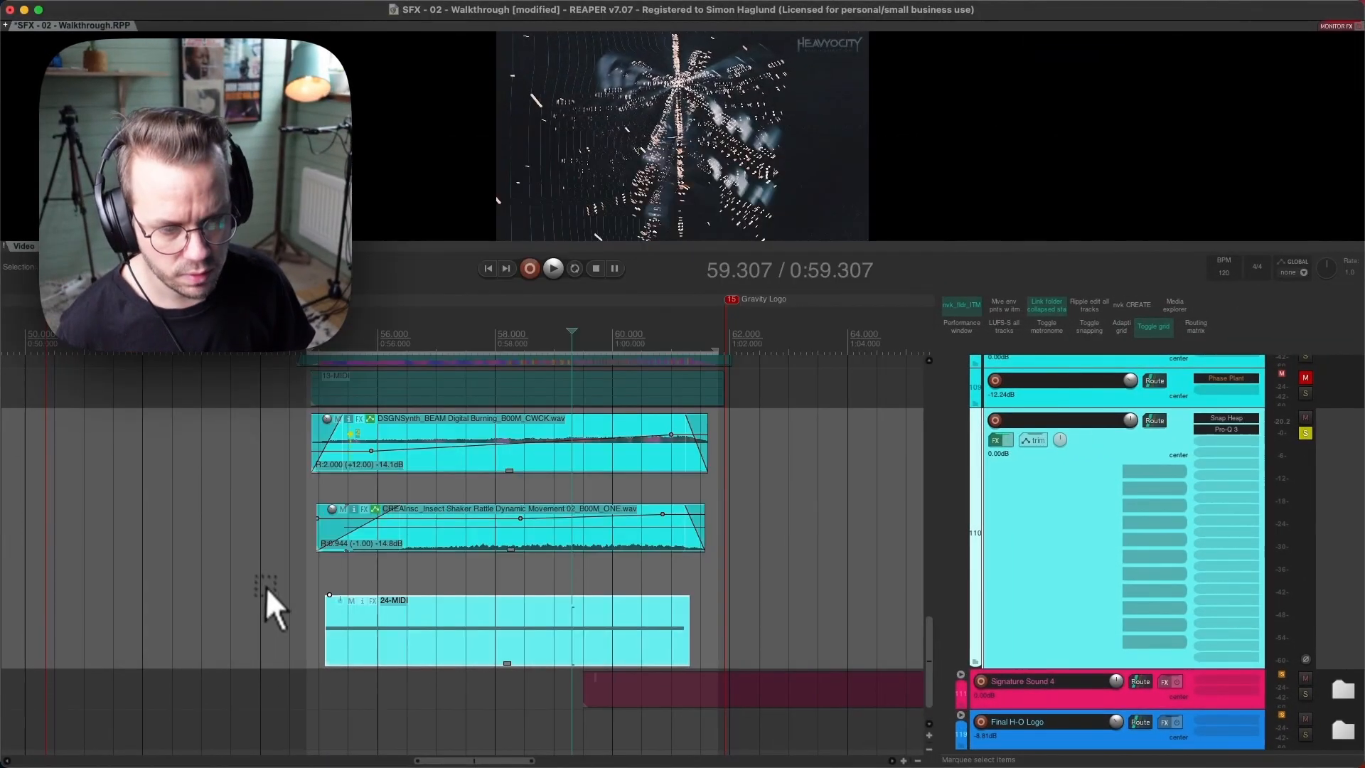
Play the combined layers of track 110 in solo from about 54.45 s.
click(287, 582)
key(space)
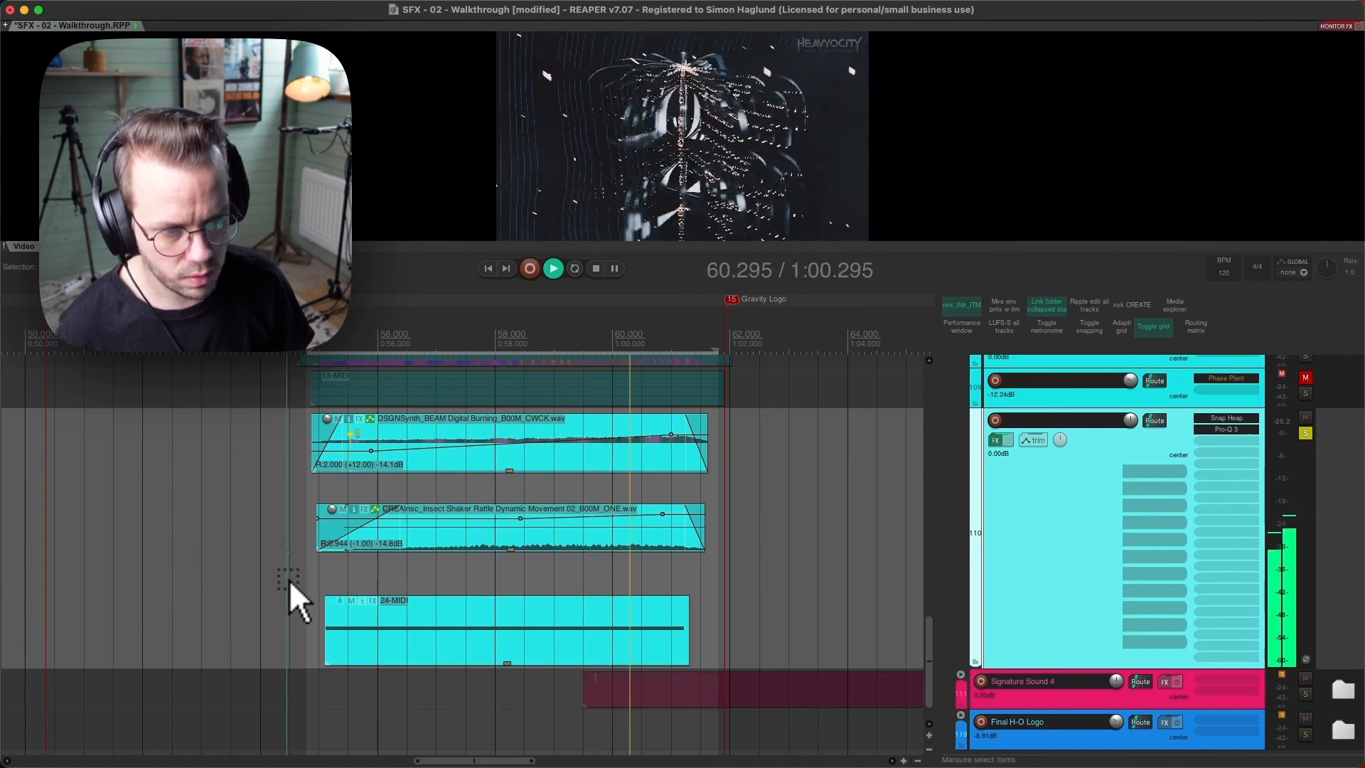
key(space)
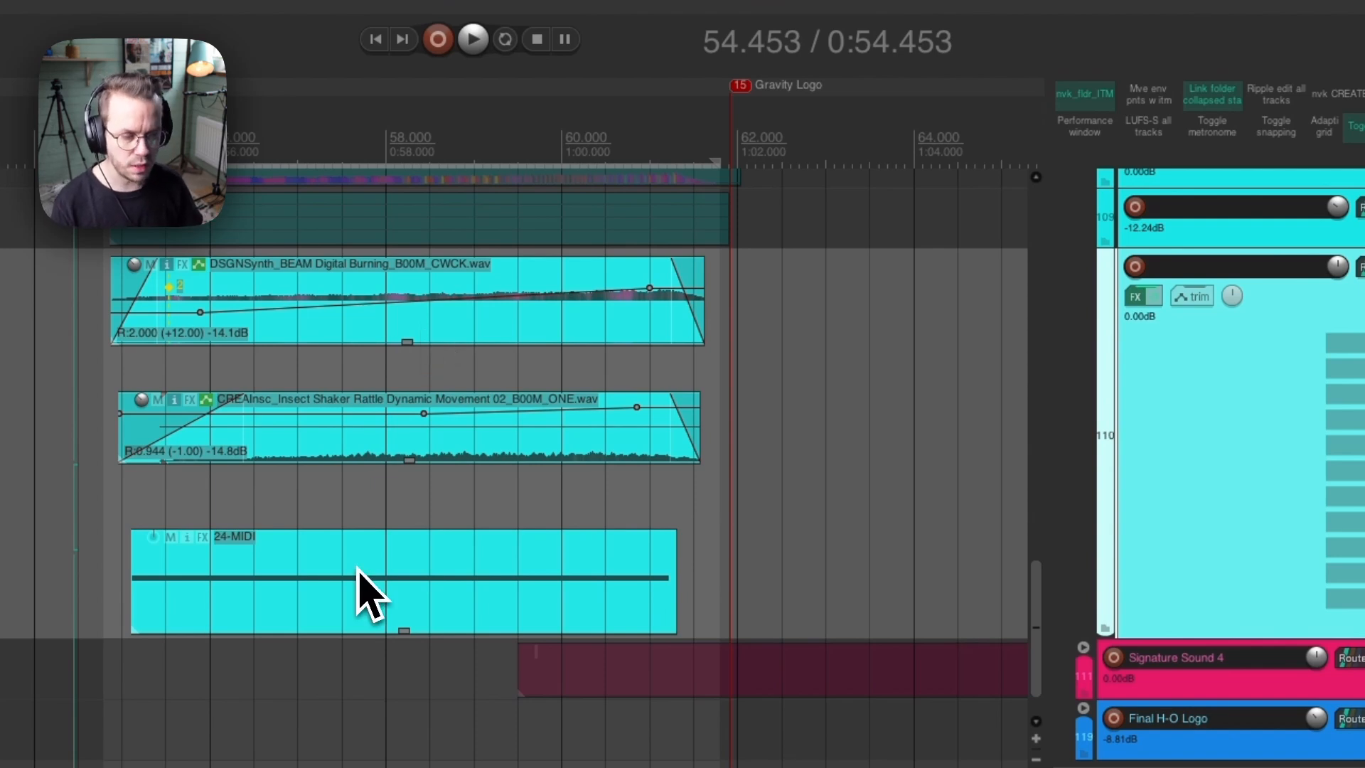
Increase the height of the stem track 108 to examine its waveform.
scroll(357, 569, up, 1)
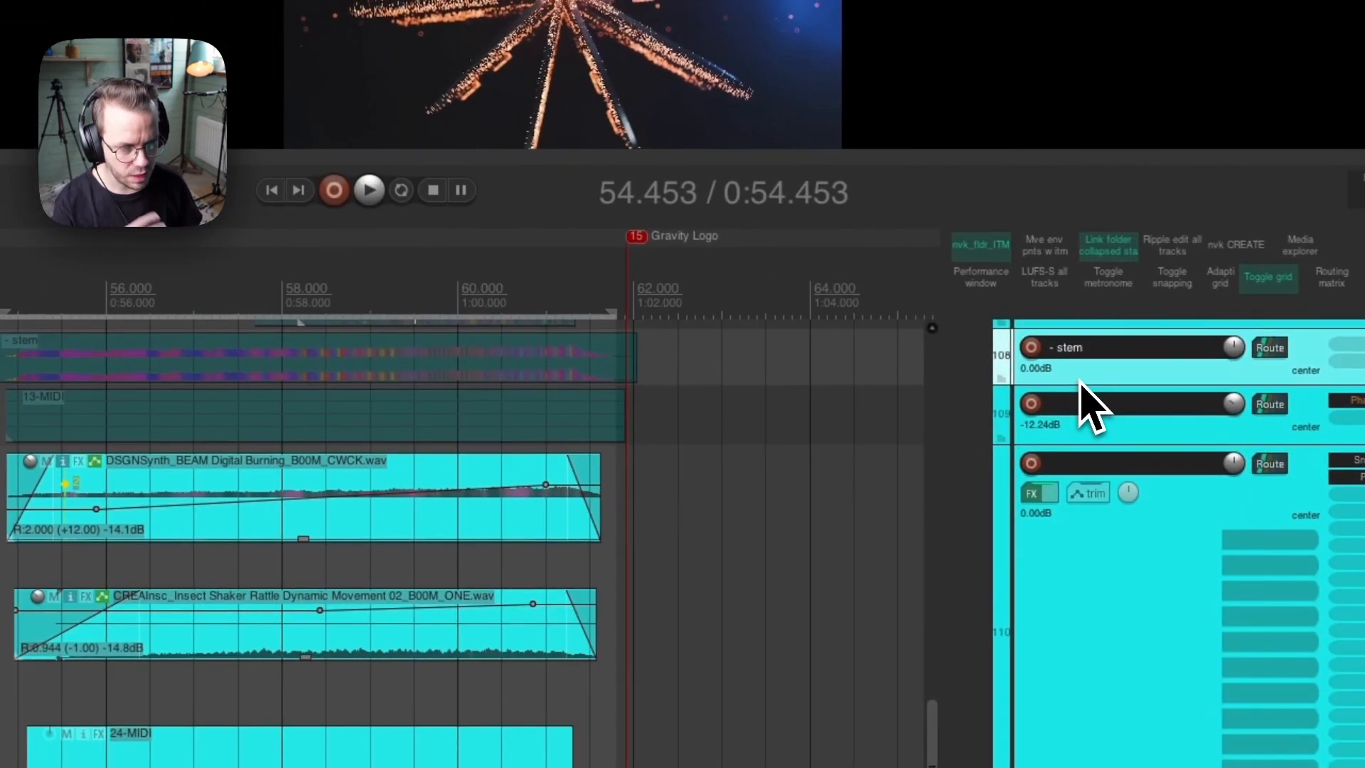
drag(1079, 385, 1079, 415)
click(344, 388)
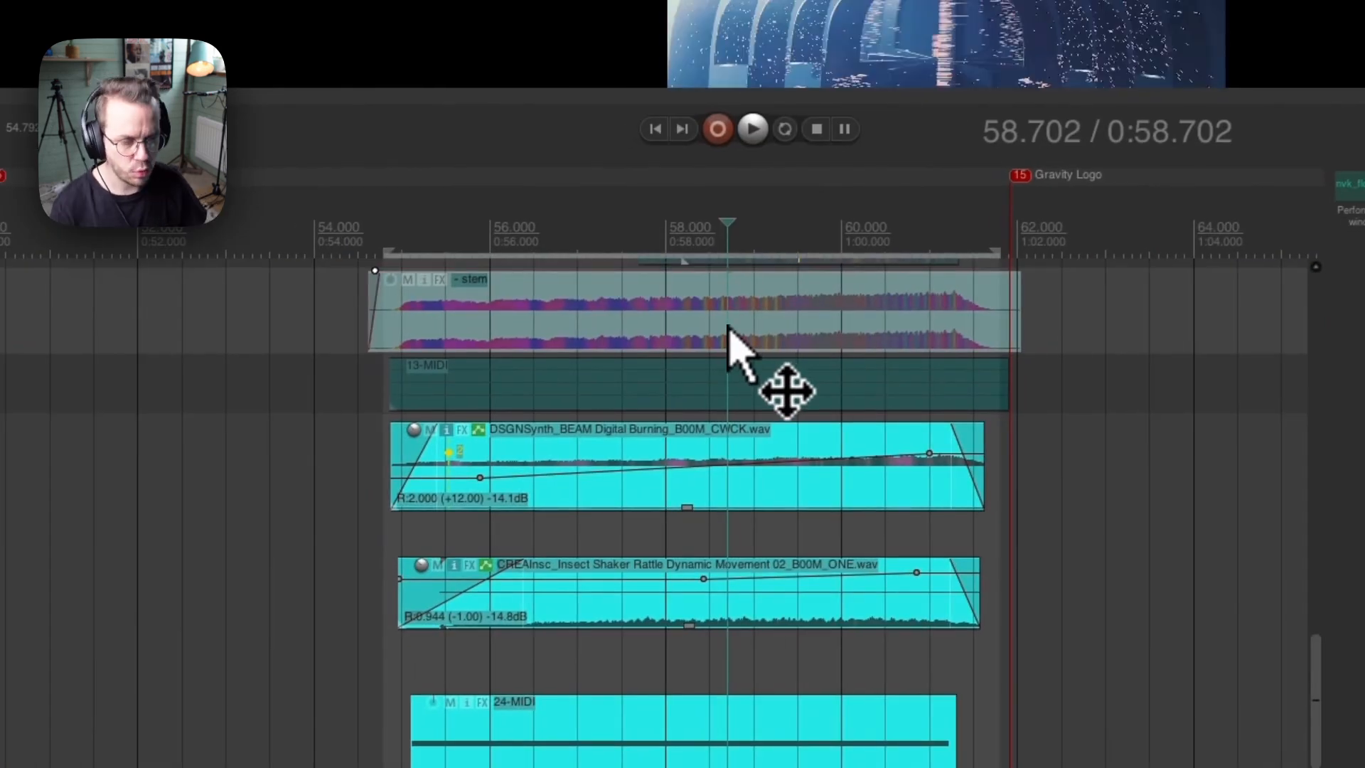
Solo the Small Laser Flux, stem and track 110 layers together and play them from about 54.55 s.
click(363, 487)
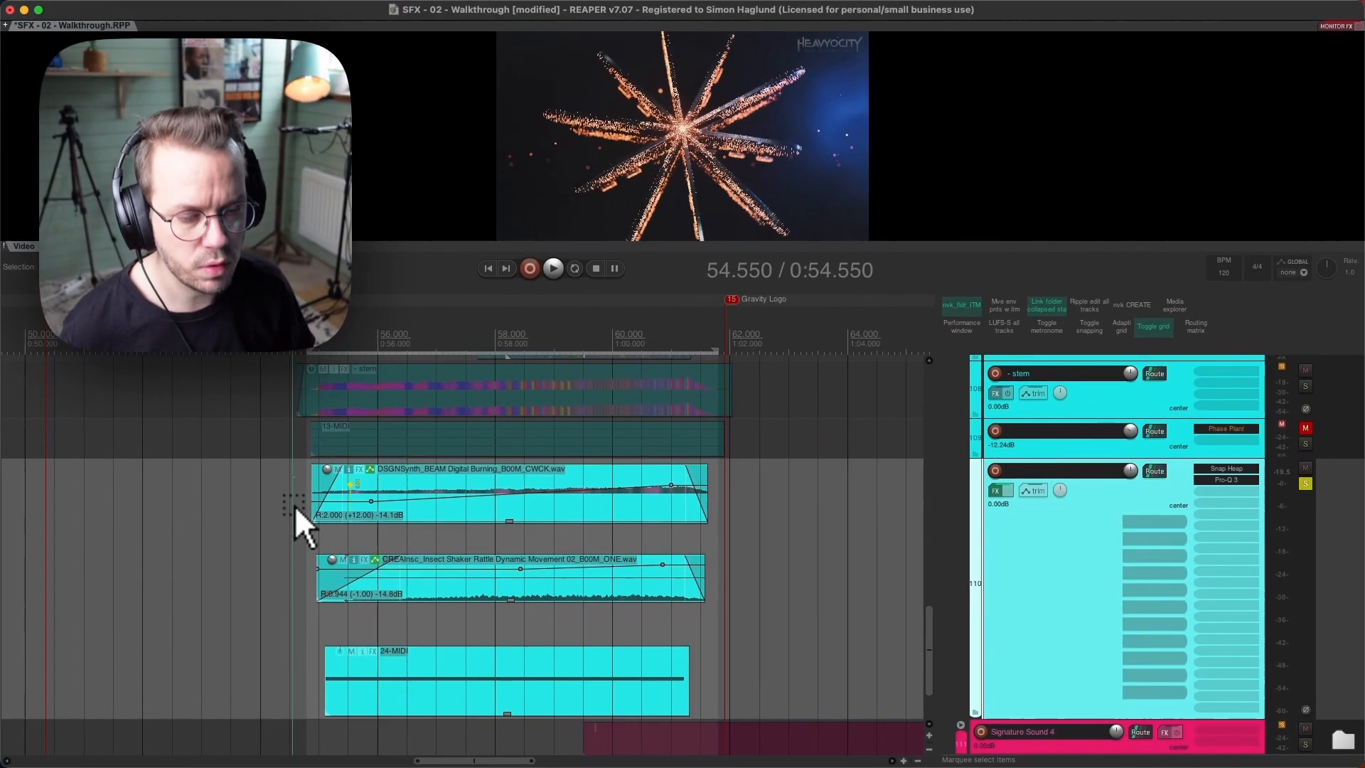
scroll(1152, 458, up, 1)
scroll(1156, 477, up, 2)
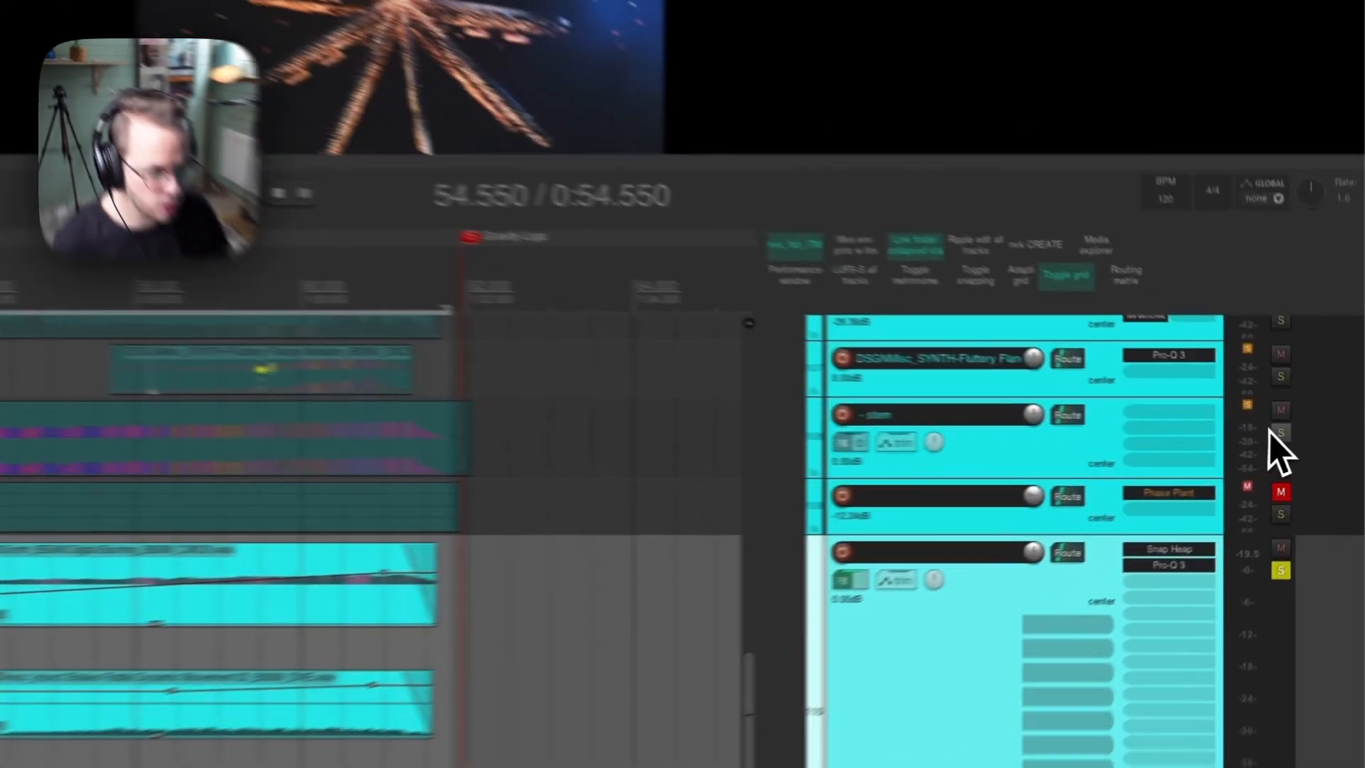
scroll(1255, 441, up, 2)
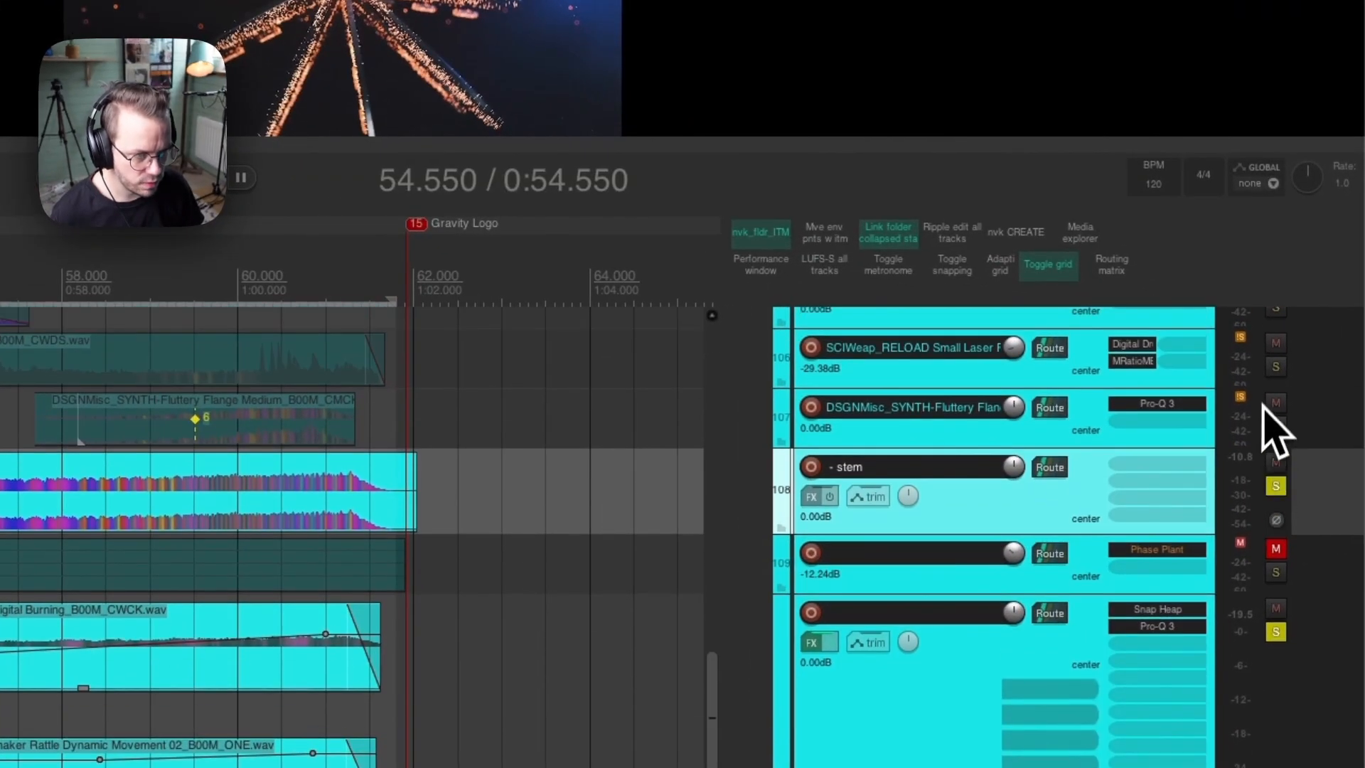
click(1277, 367)
key(space)
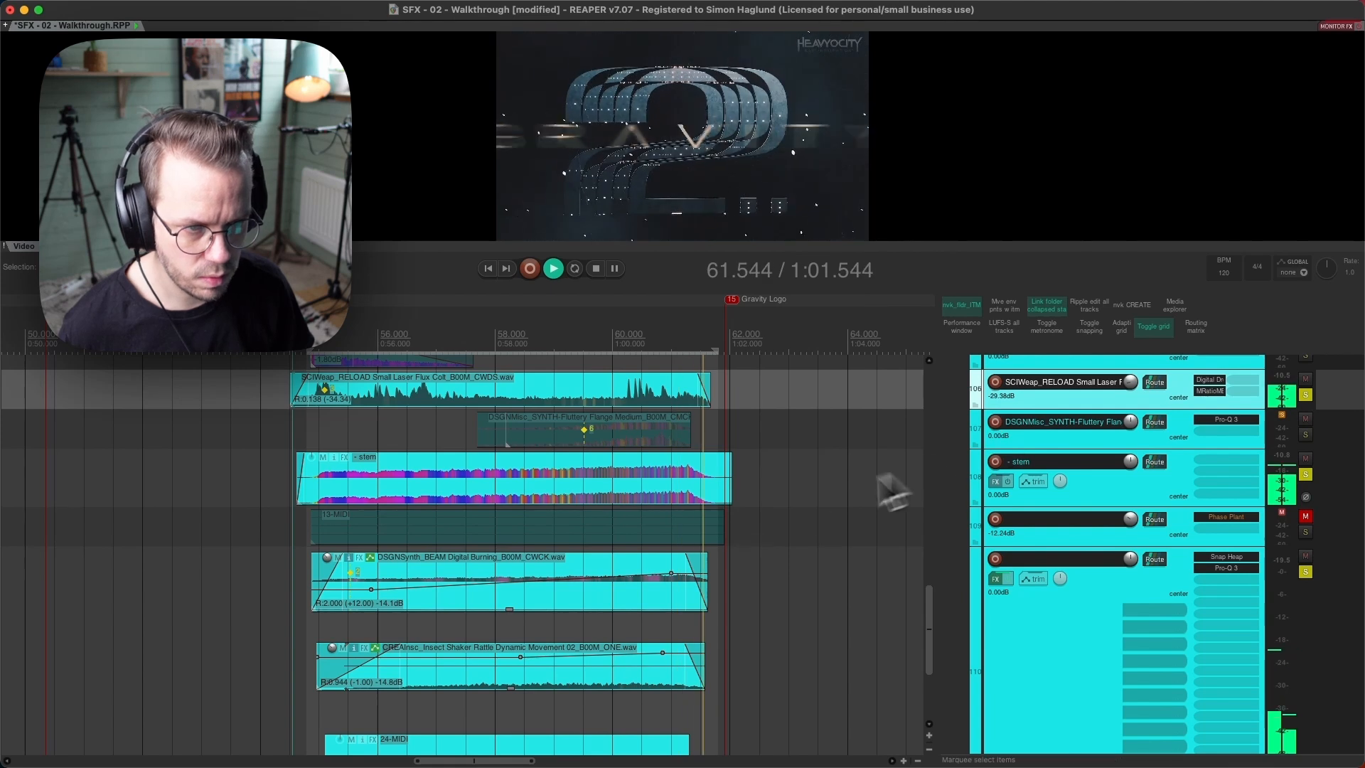
Stop playback and solo the stem track 108 and the track 110 layers one after the other.
key(space)
click(471, 489)
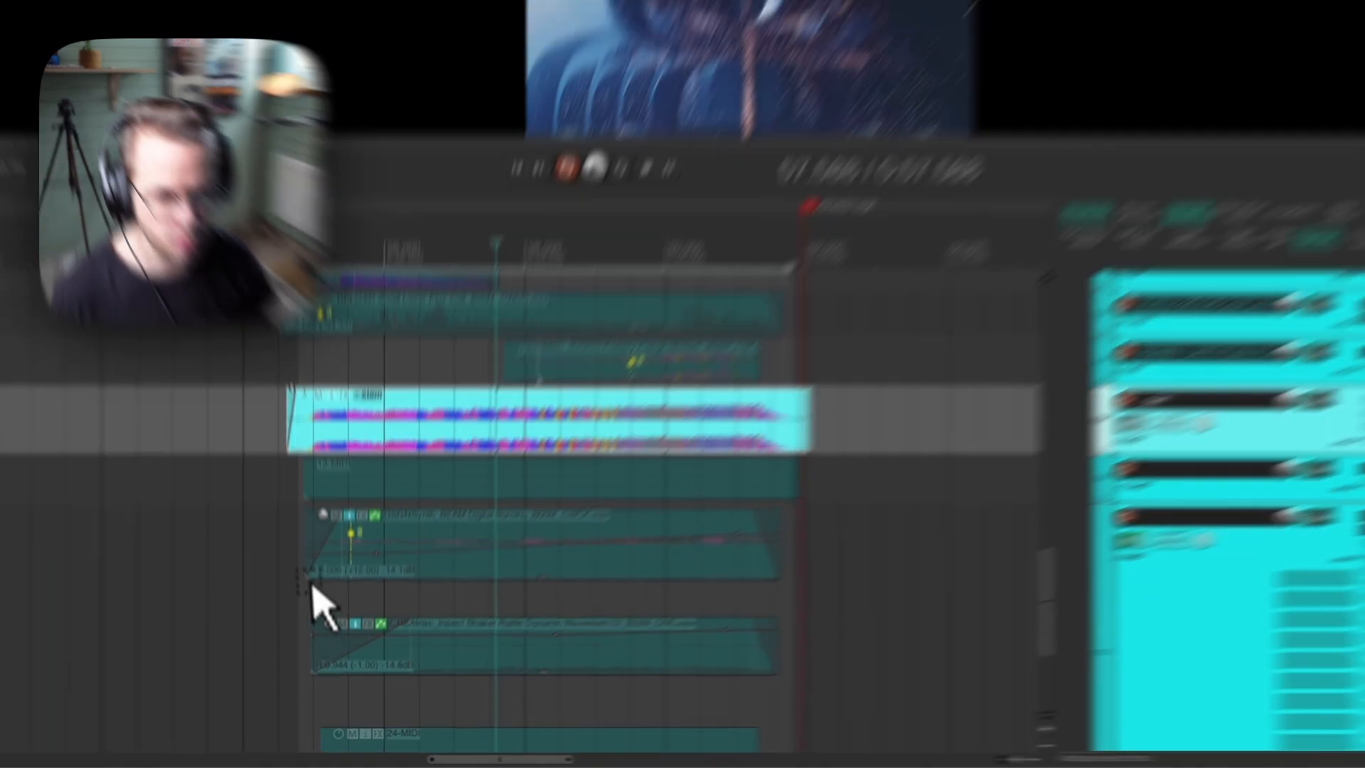
click(293, 588)
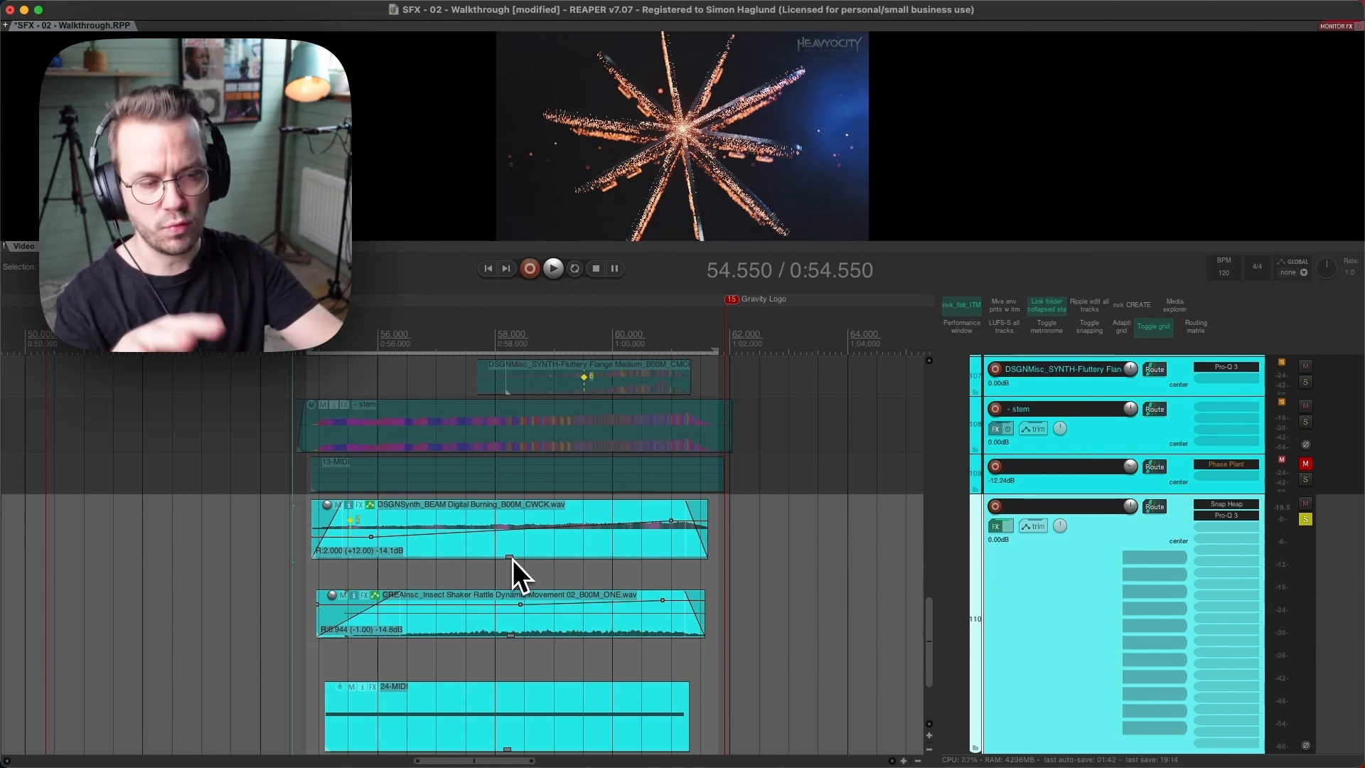
Solo the whole Spinning Up folder and play it against the video from about 52.99 s.
scroll(266, 450, up, 5)
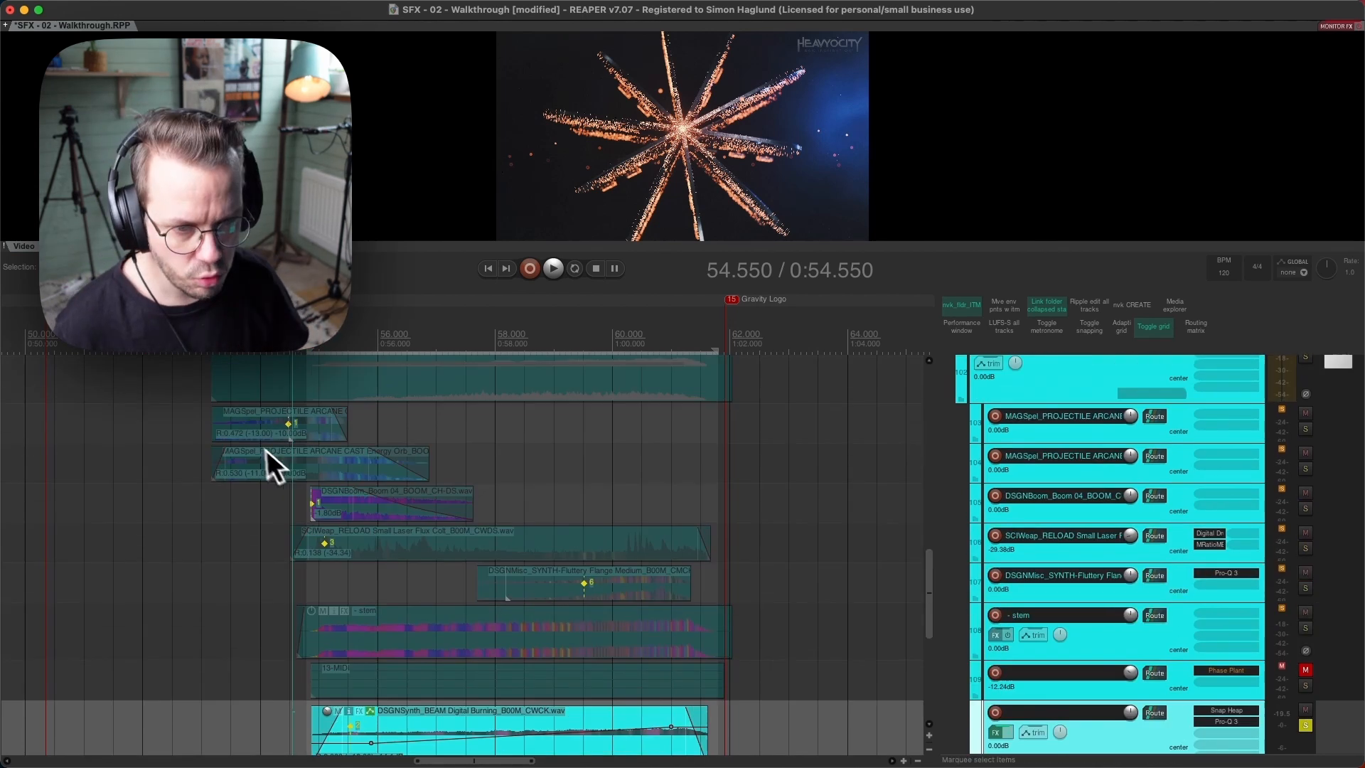
click(200, 455)
key(F6)
click(201, 441)
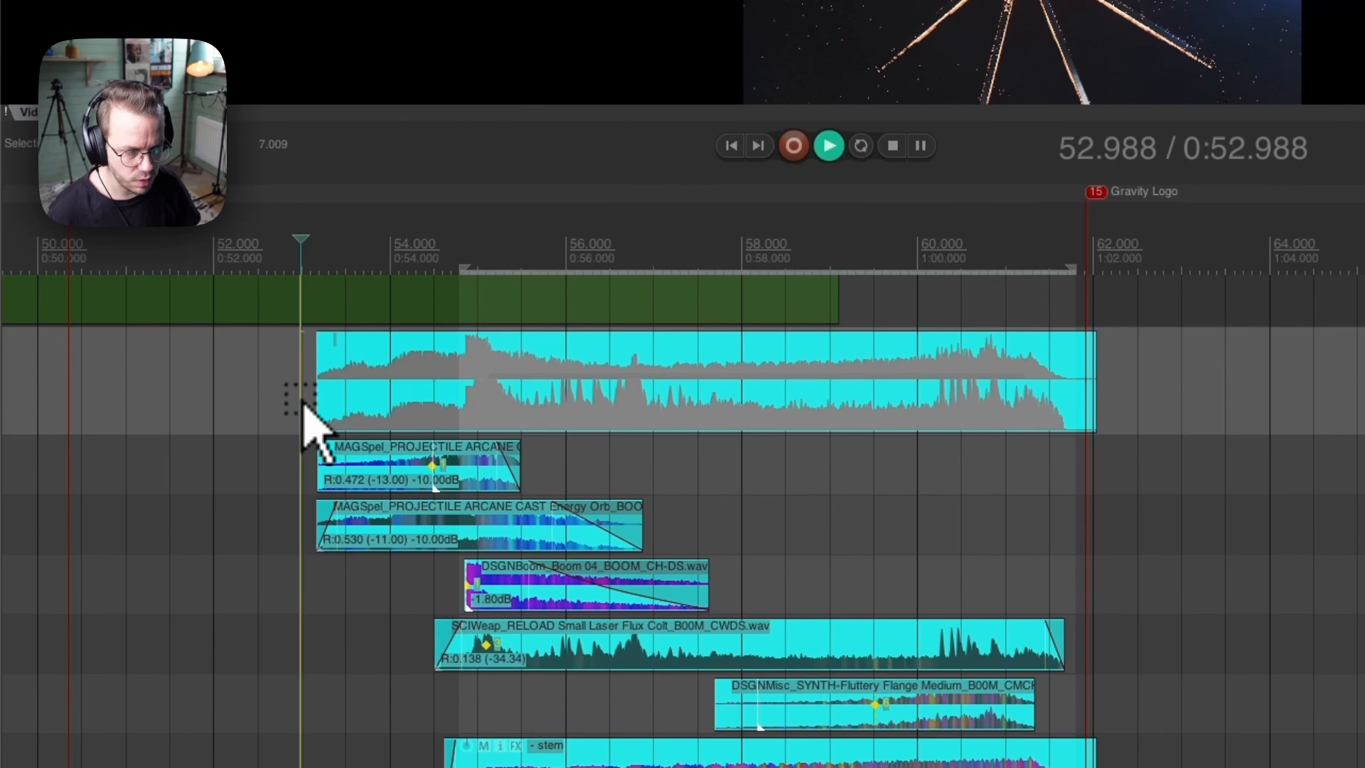
key(space)
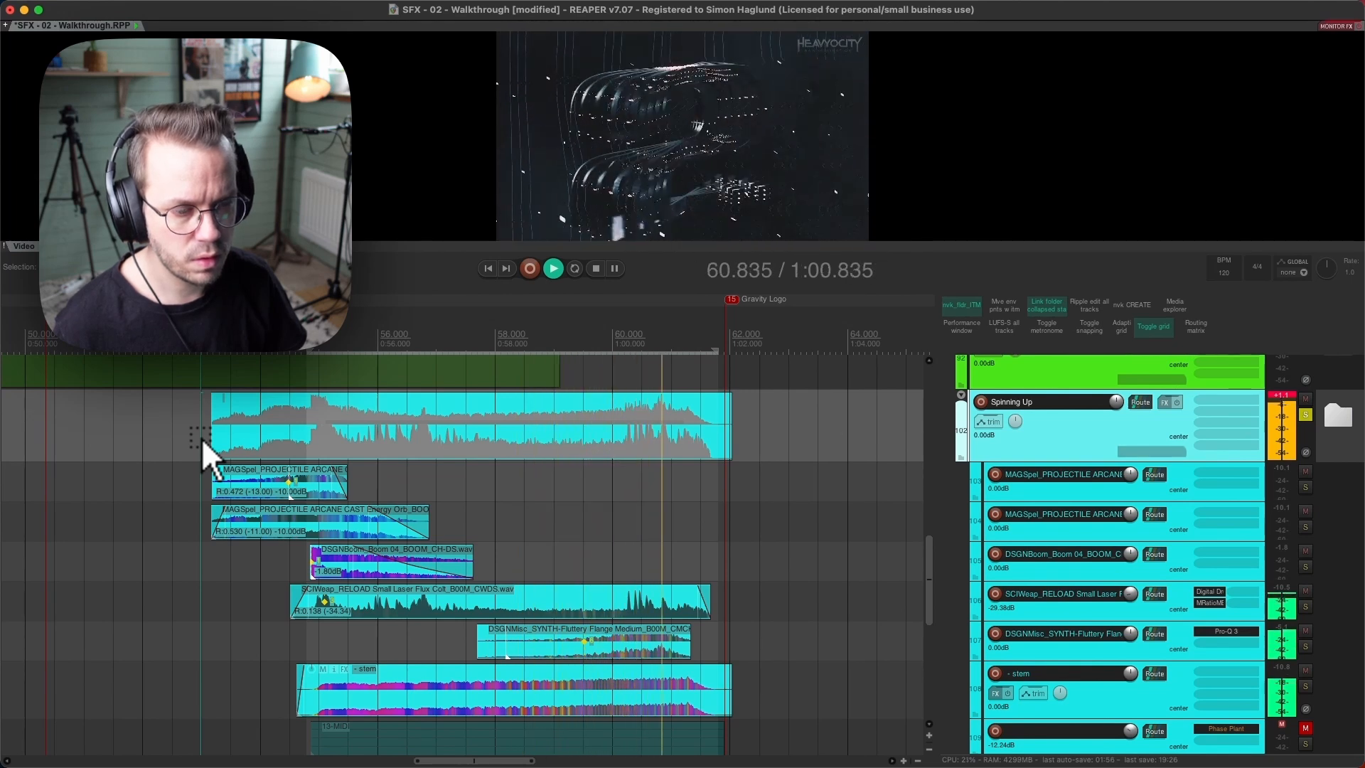
key(space)
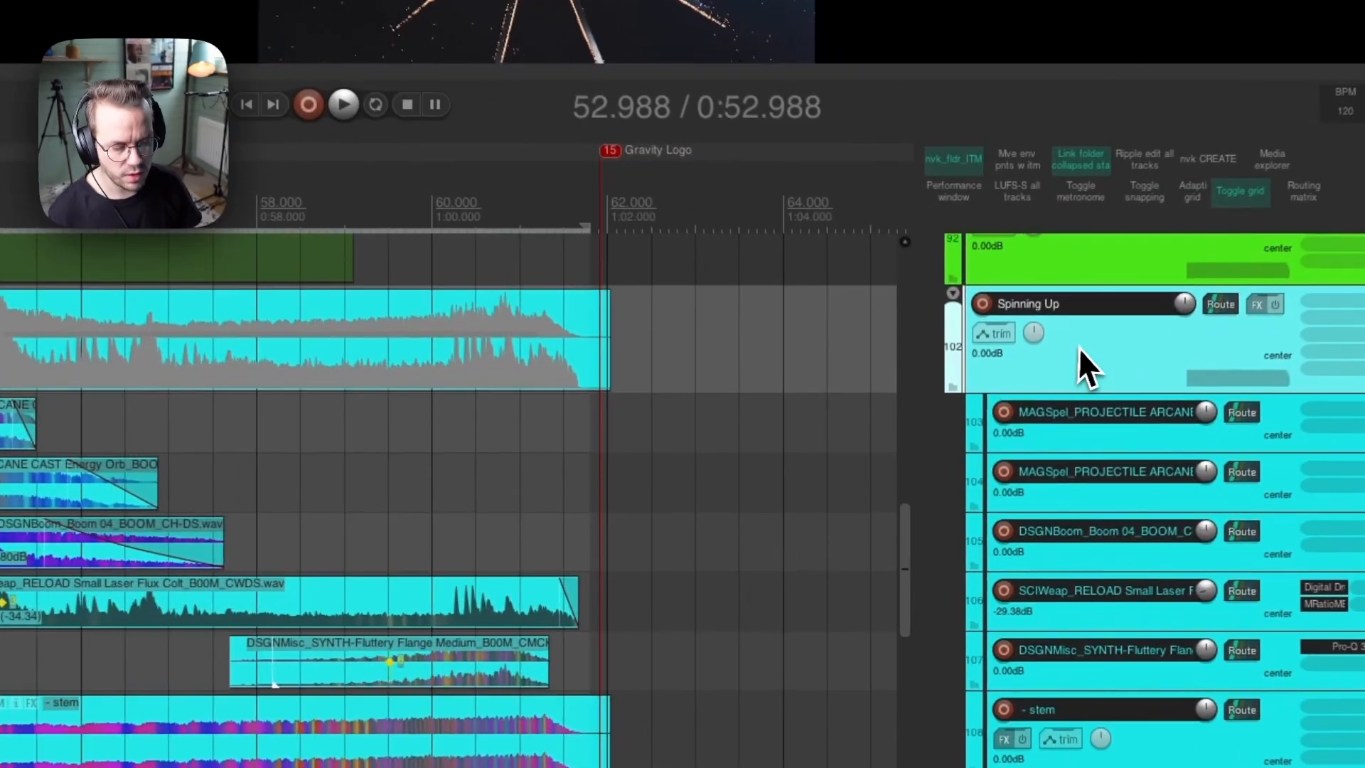
Collapse the Spinning Up folder and expand the Signature Sound 4 folder.
double_click(1045, 431)
double_click(1046, 490)
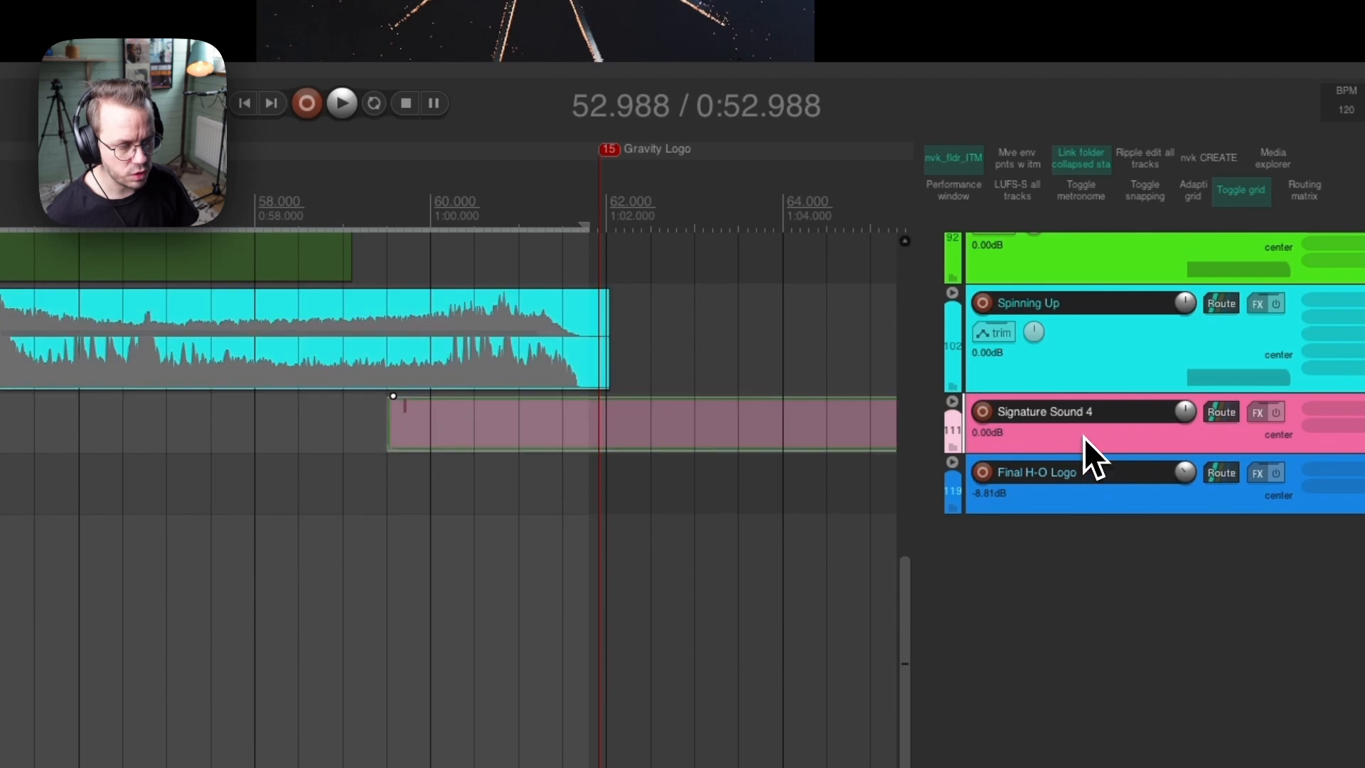
double_click(1062, 446)
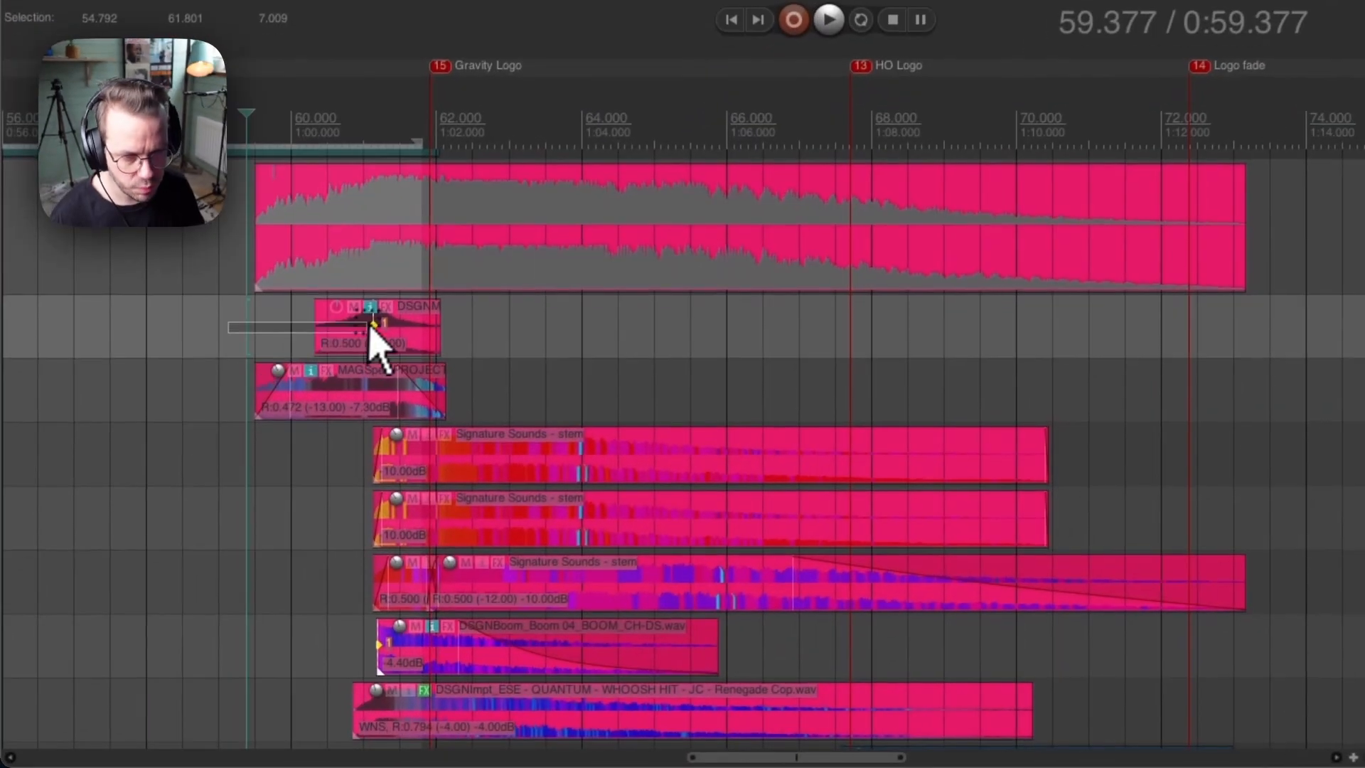
Point out the layers inside Signature Sound 4 by selecting them in turn, from the synth and projectile risers to the boom and whoosh hit.
drag(410, 326, 412, 328)
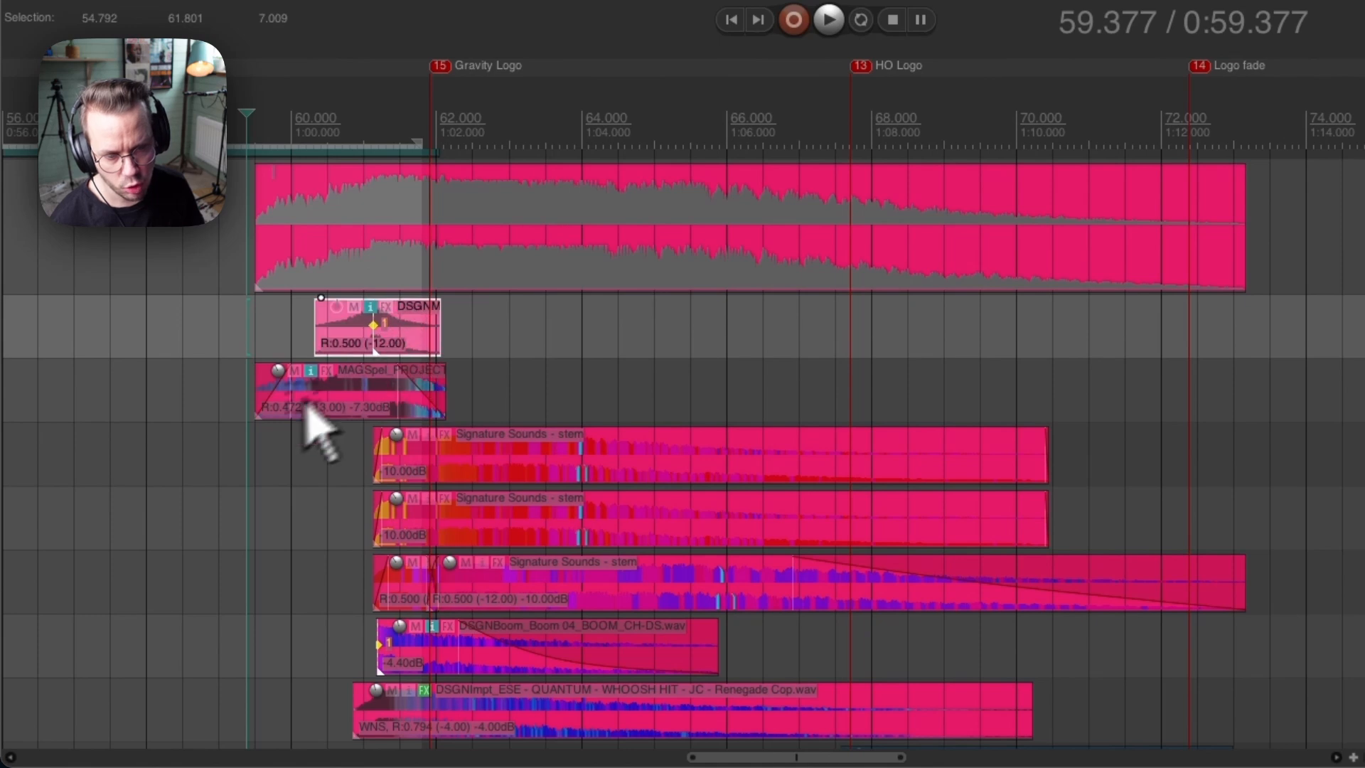
drag(230, 392, 362, 400)
drag(357, 450, 375, 587)
drag(328, 645, 398, 649)
mouse_move(299, 701)
mouse_down()
mouse_move(404, 706)
mouse_move(396, 722)
mouse_up()
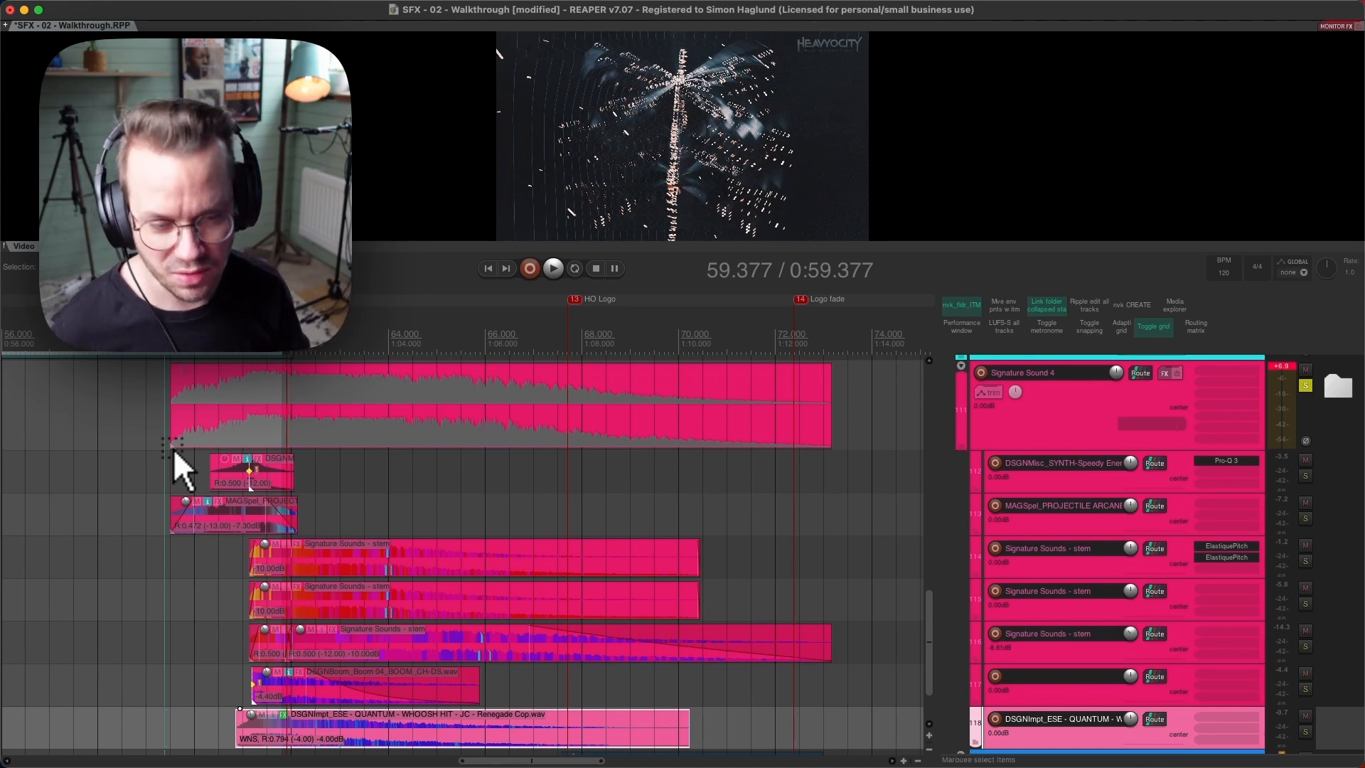
Play the complete Signature Sound 4 folder against the video.
click(196, 429)
key(space)
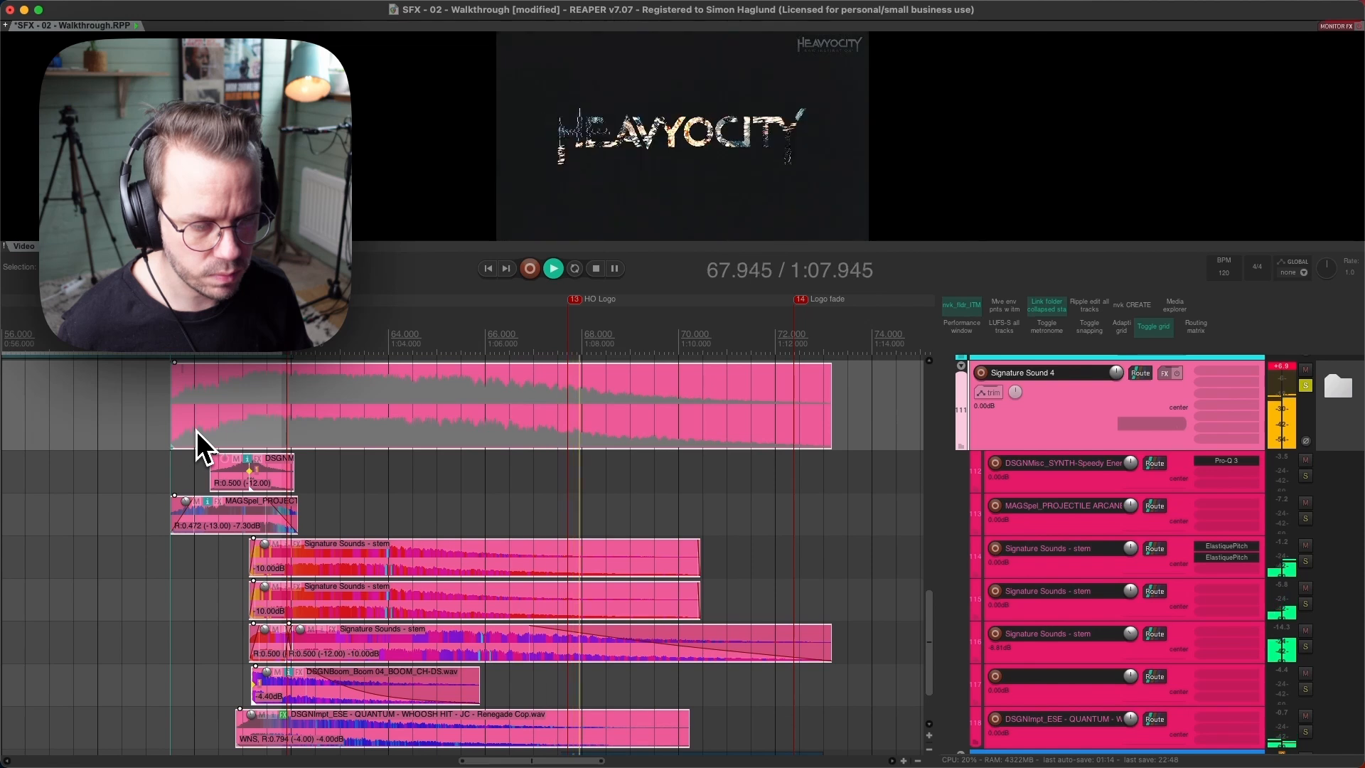
Audition the DSGNMisc synth on track 112 from about 60 s and the MAGSpel projectile on track 113 from about 59.26 s in solo.
click(290, 361)
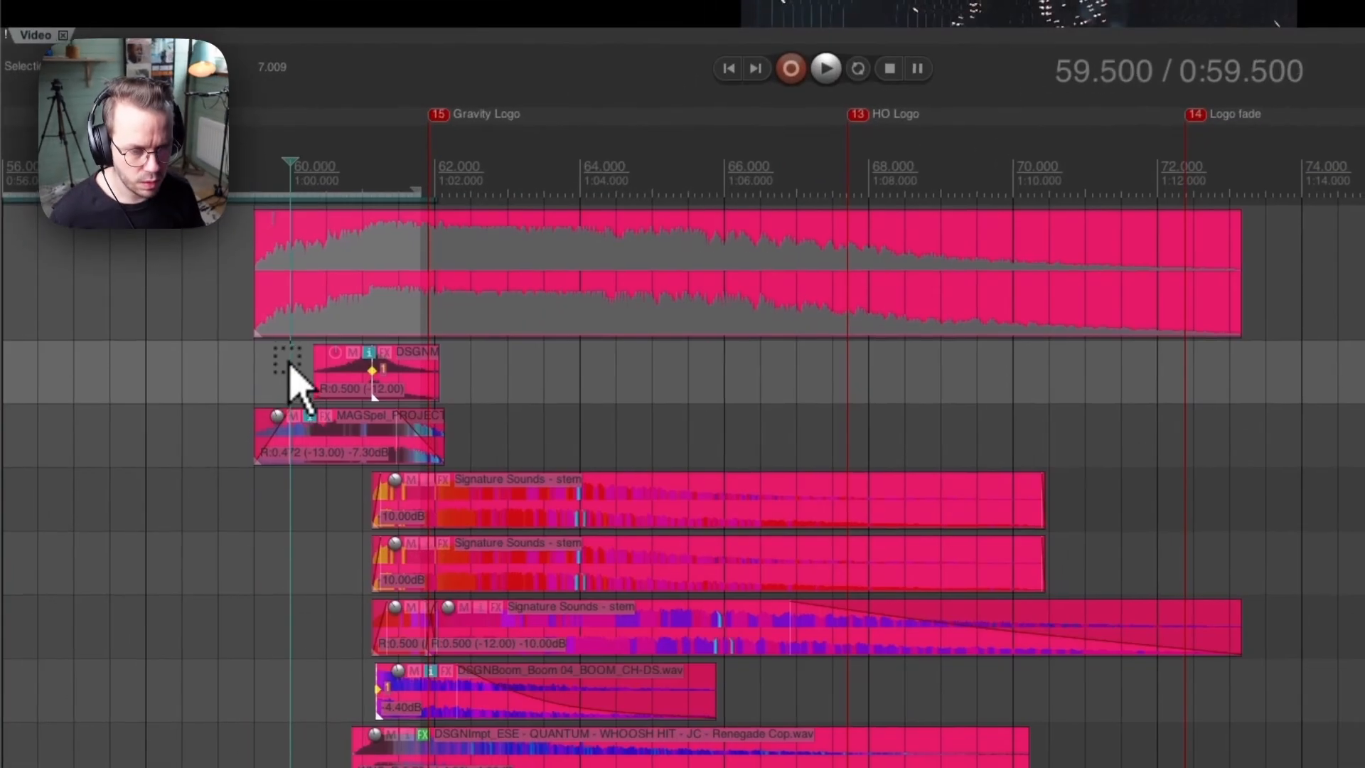
key(F6)
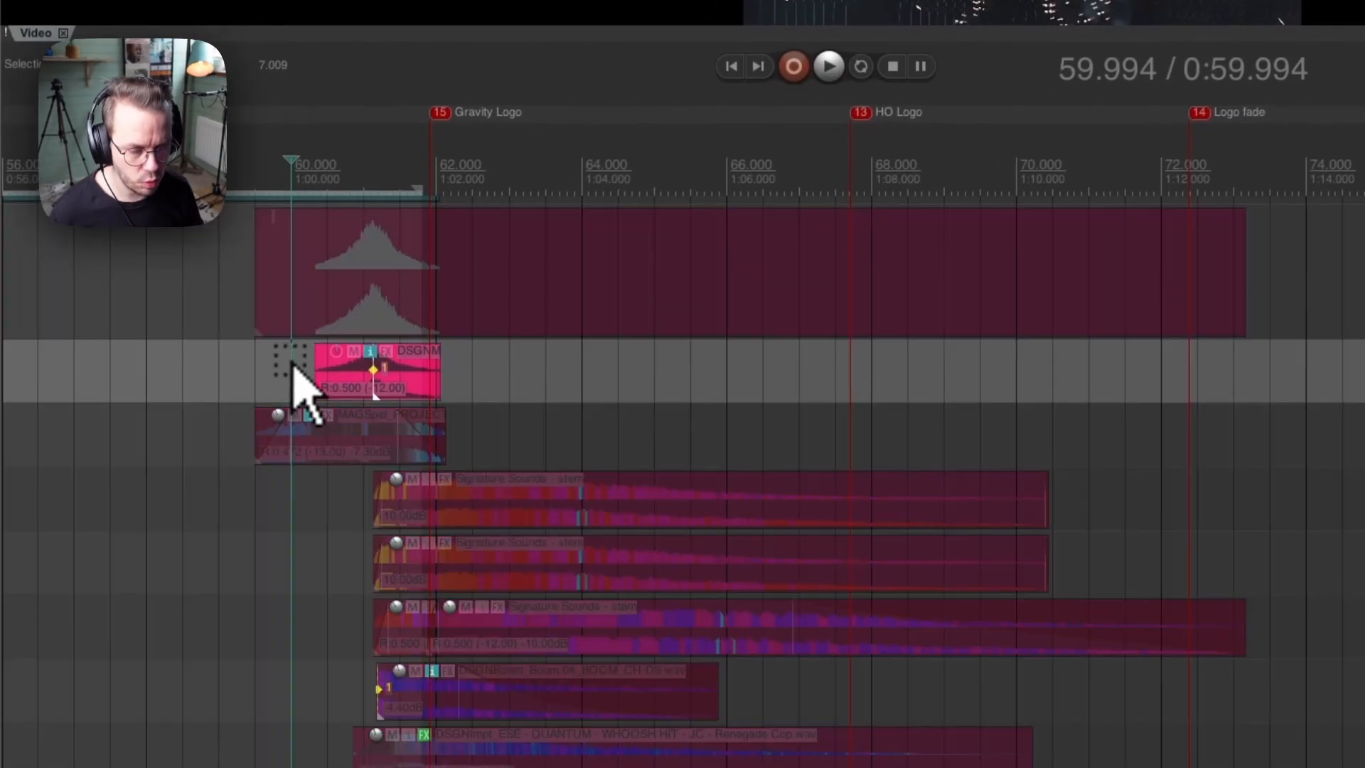
key(space)
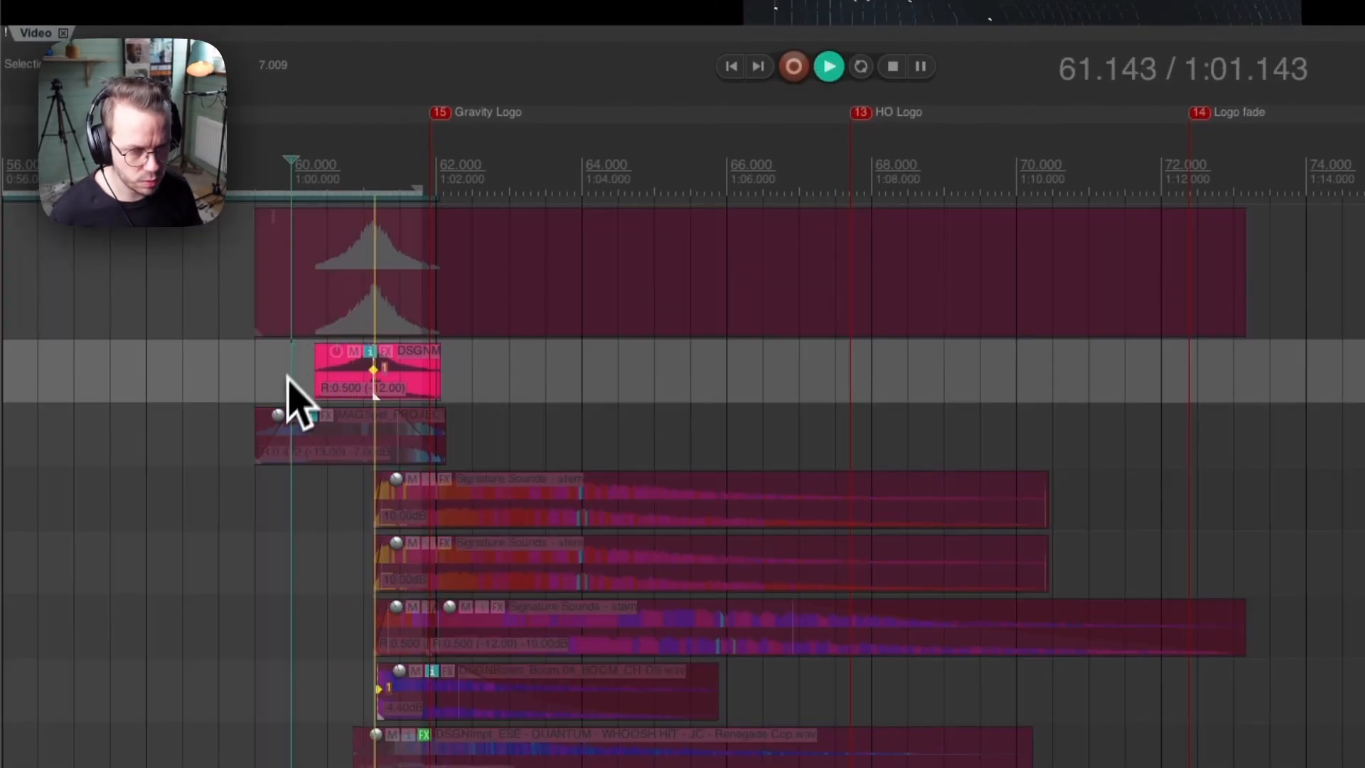
click(238, 438)
key(F6)
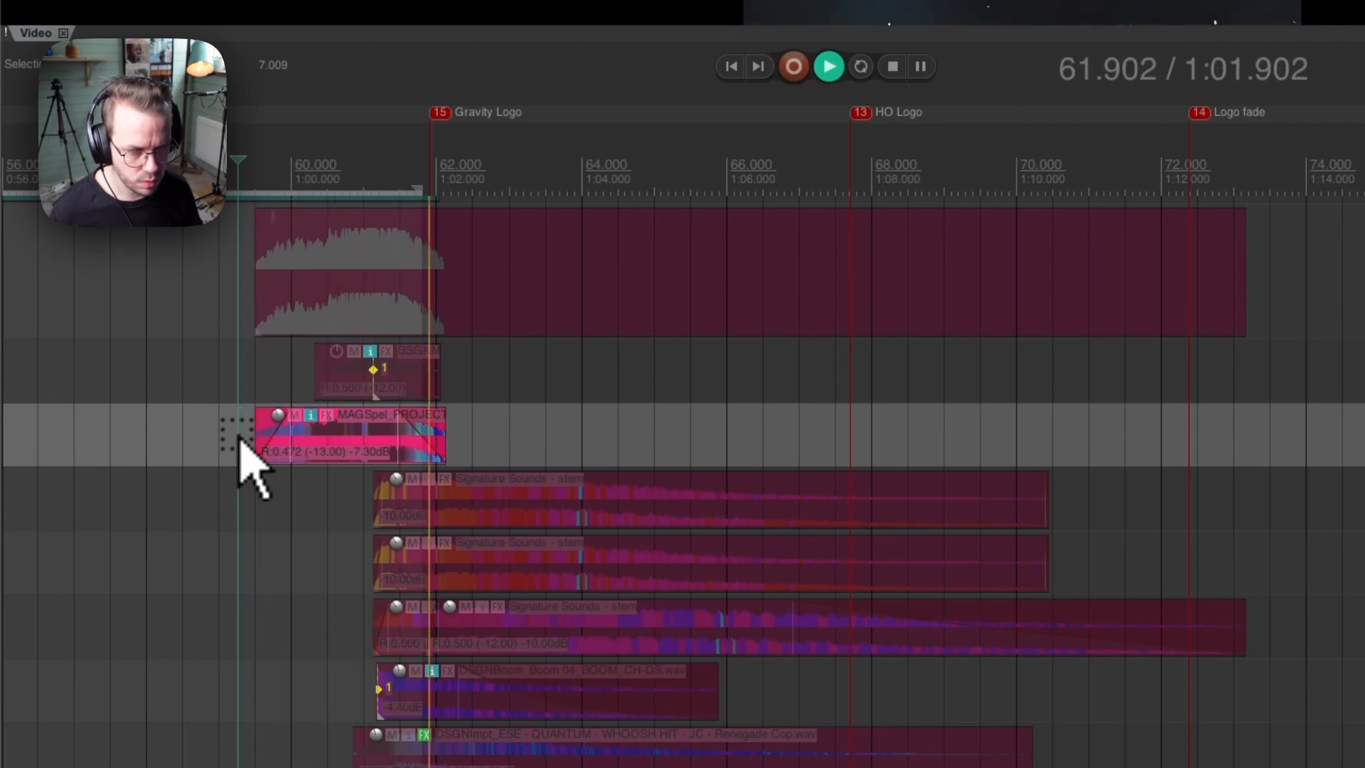
key(space)
Solo the Signature Sounds stem on track 115 and play it.
key(F6)
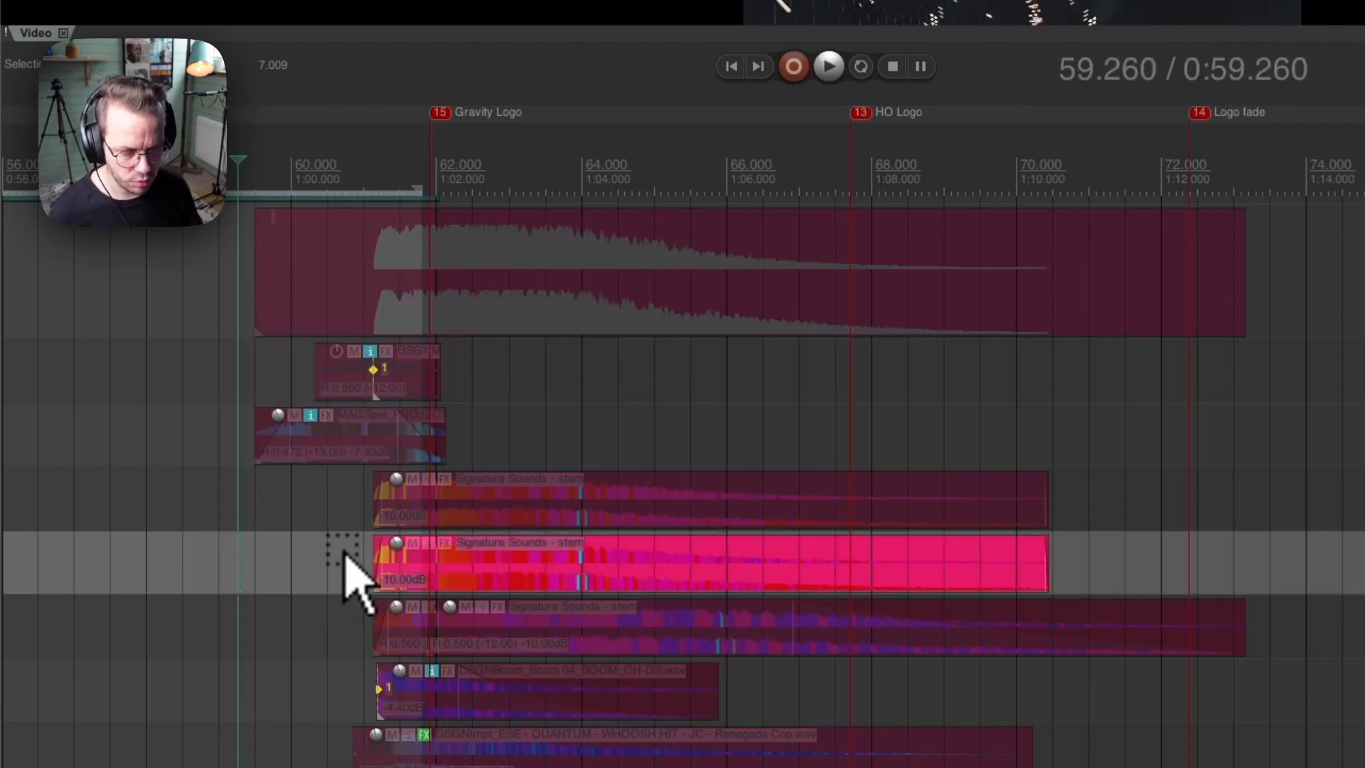
click(344, 556)
click(356, 564)
key(space)
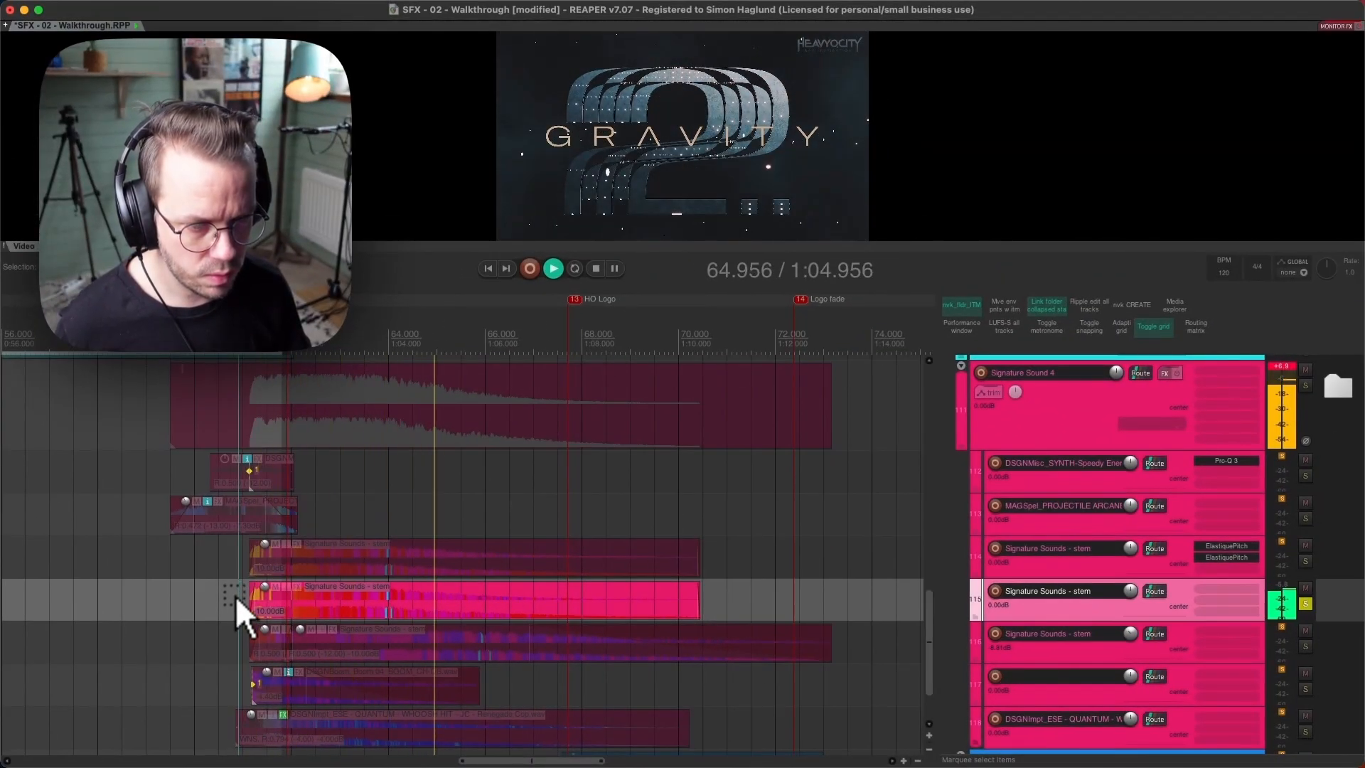
key(space)
Solo the Signature Sounds stem on track 114 and examine the settings of its two ElastiquePitch plug-ins.
click(237, 601)
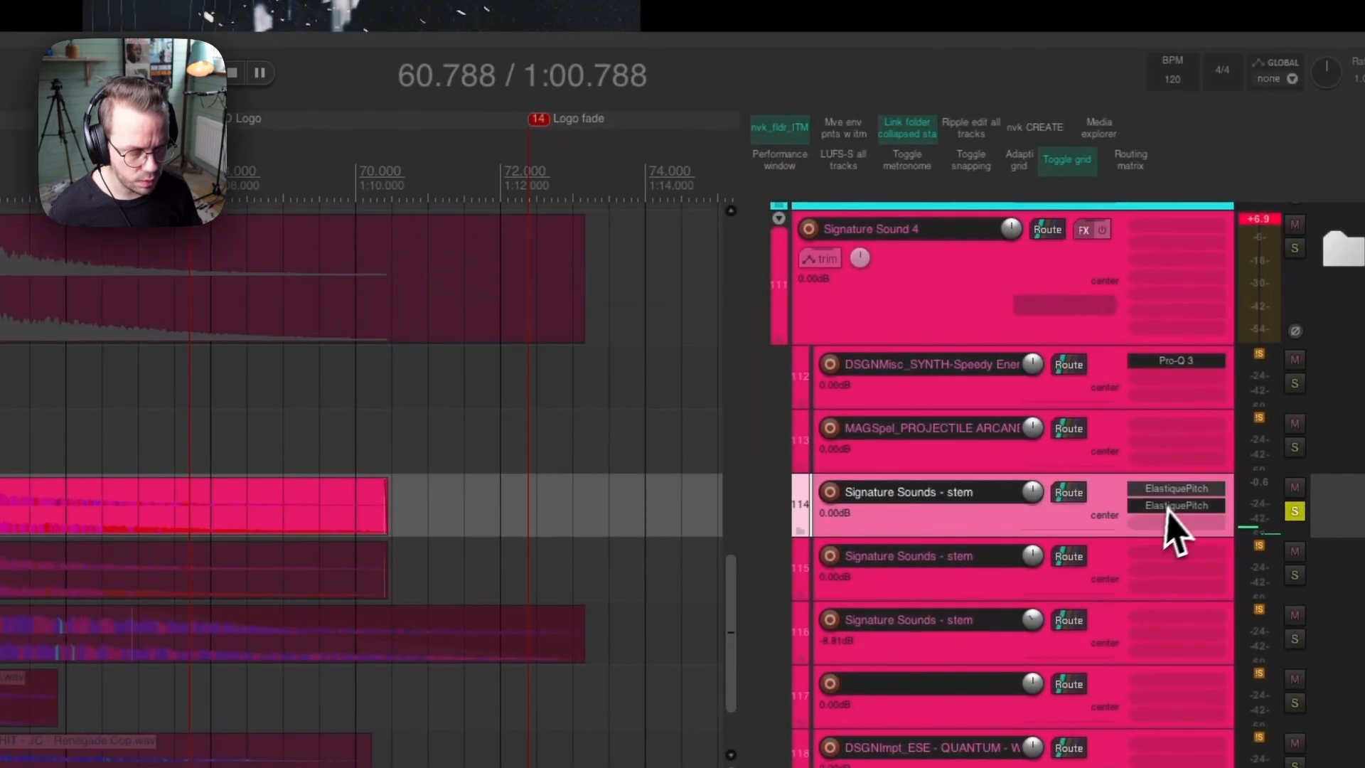
click(1180, 502)
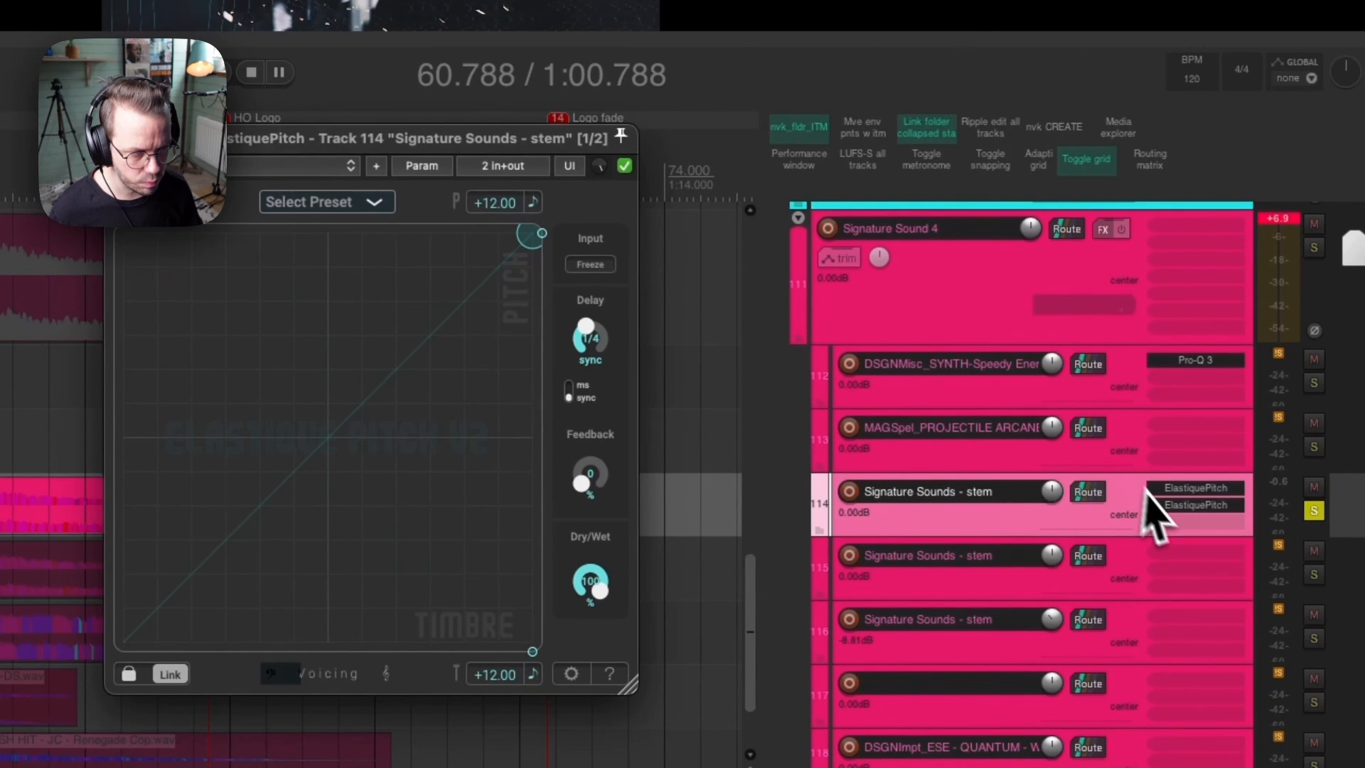
click(1144, 504)
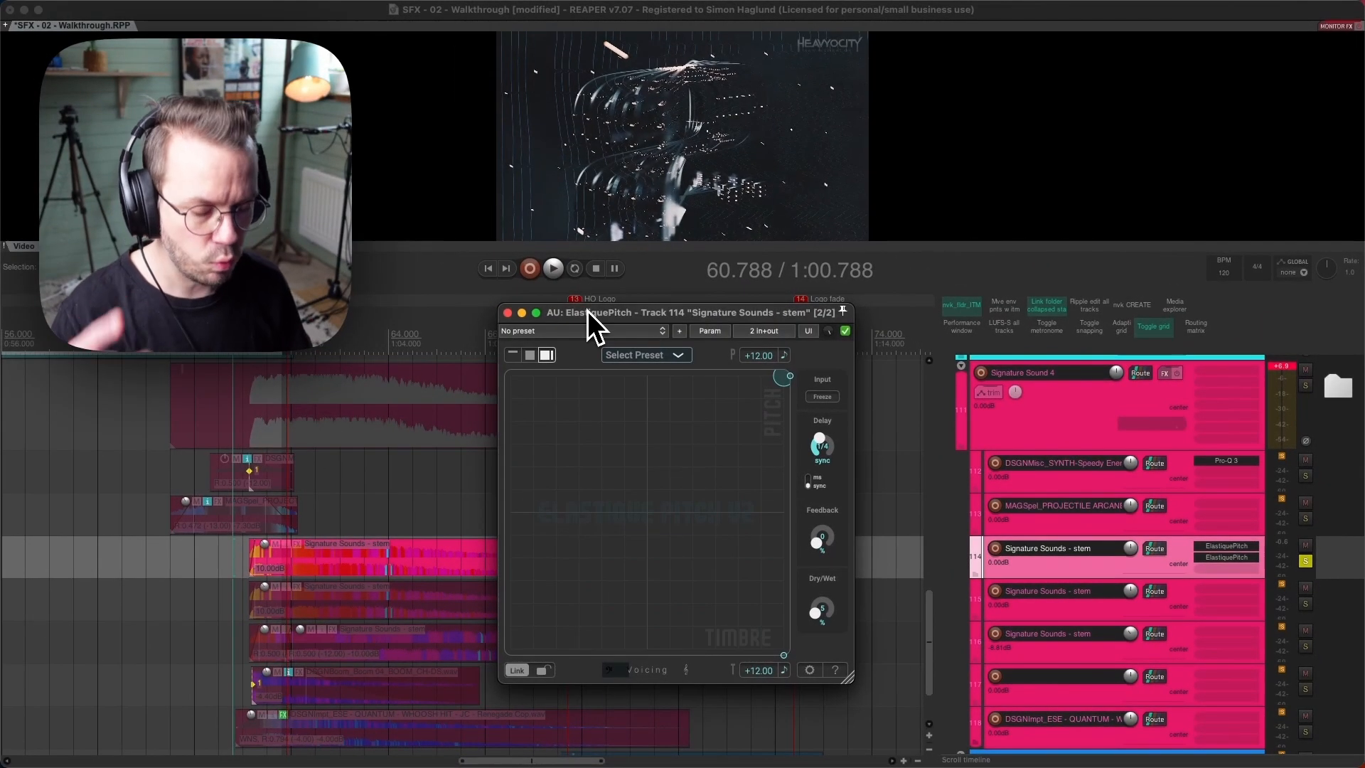
click(507, 312)
click(508, 313)
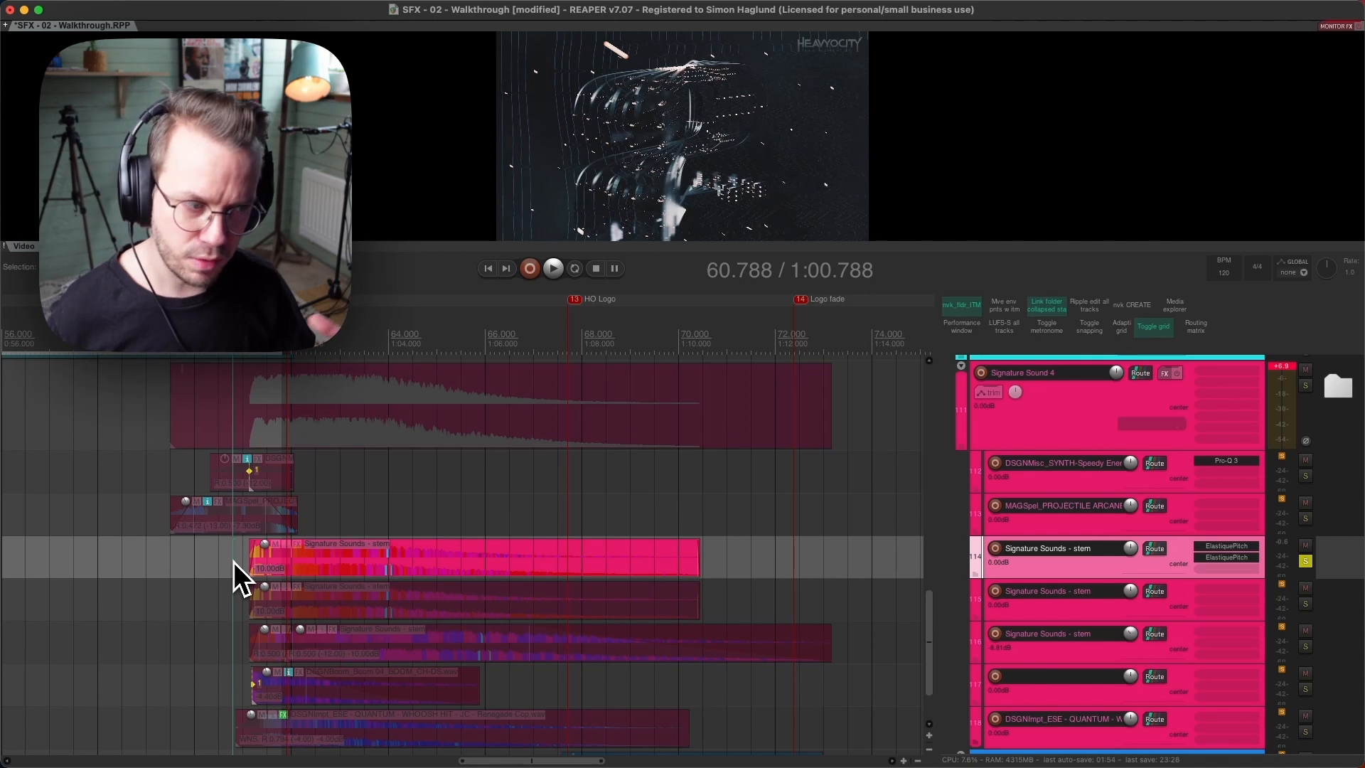
Play the Signature Sounds stems in solo, track 114 from about 60.79 s and track 116 from about 60.6 s.
key(space)
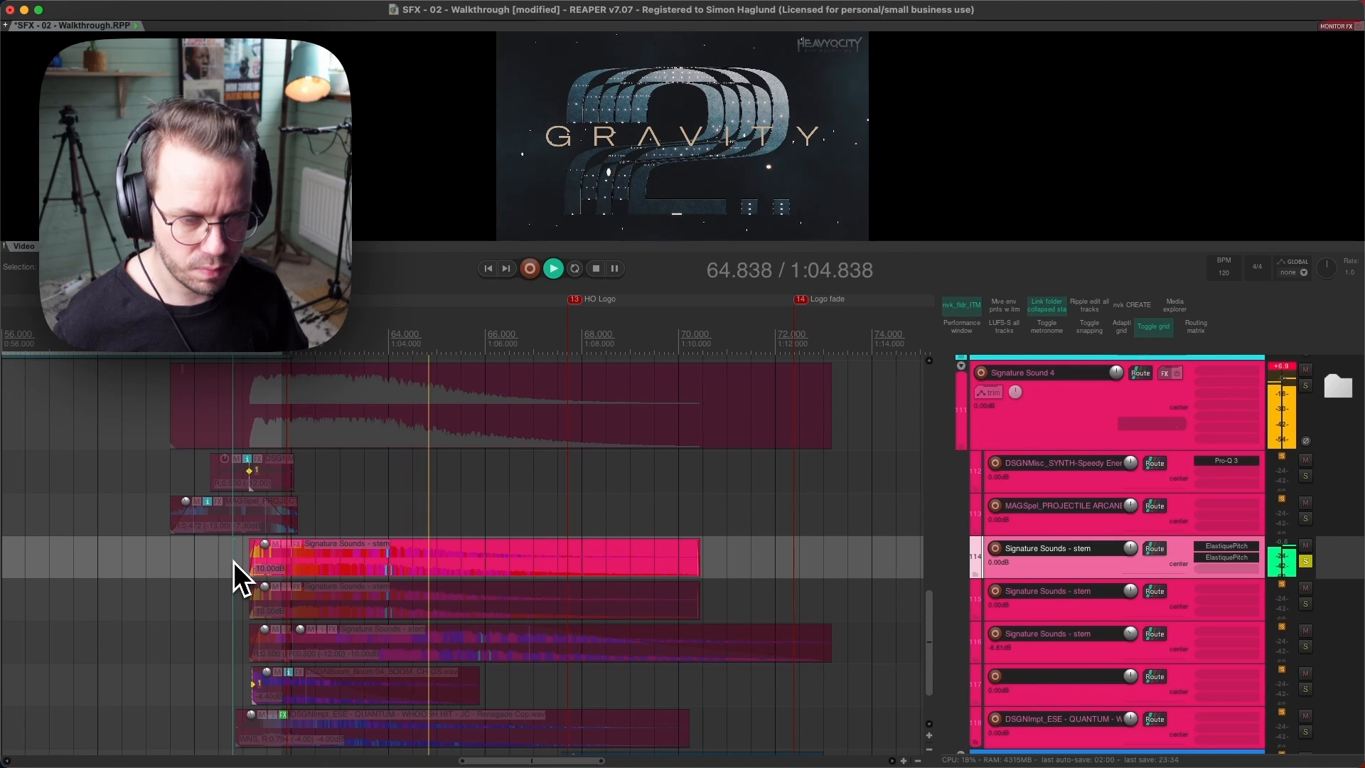
key(space)
click(223, 639)
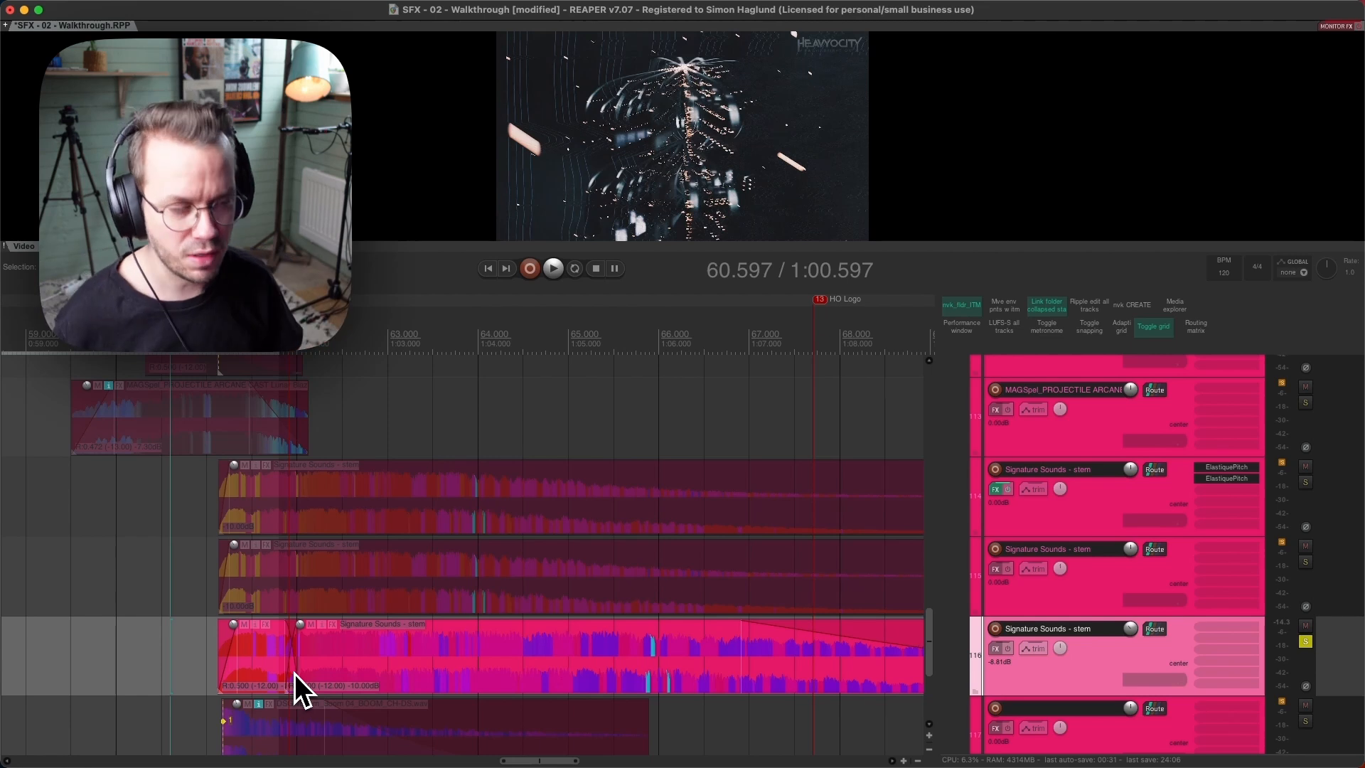
key(space)
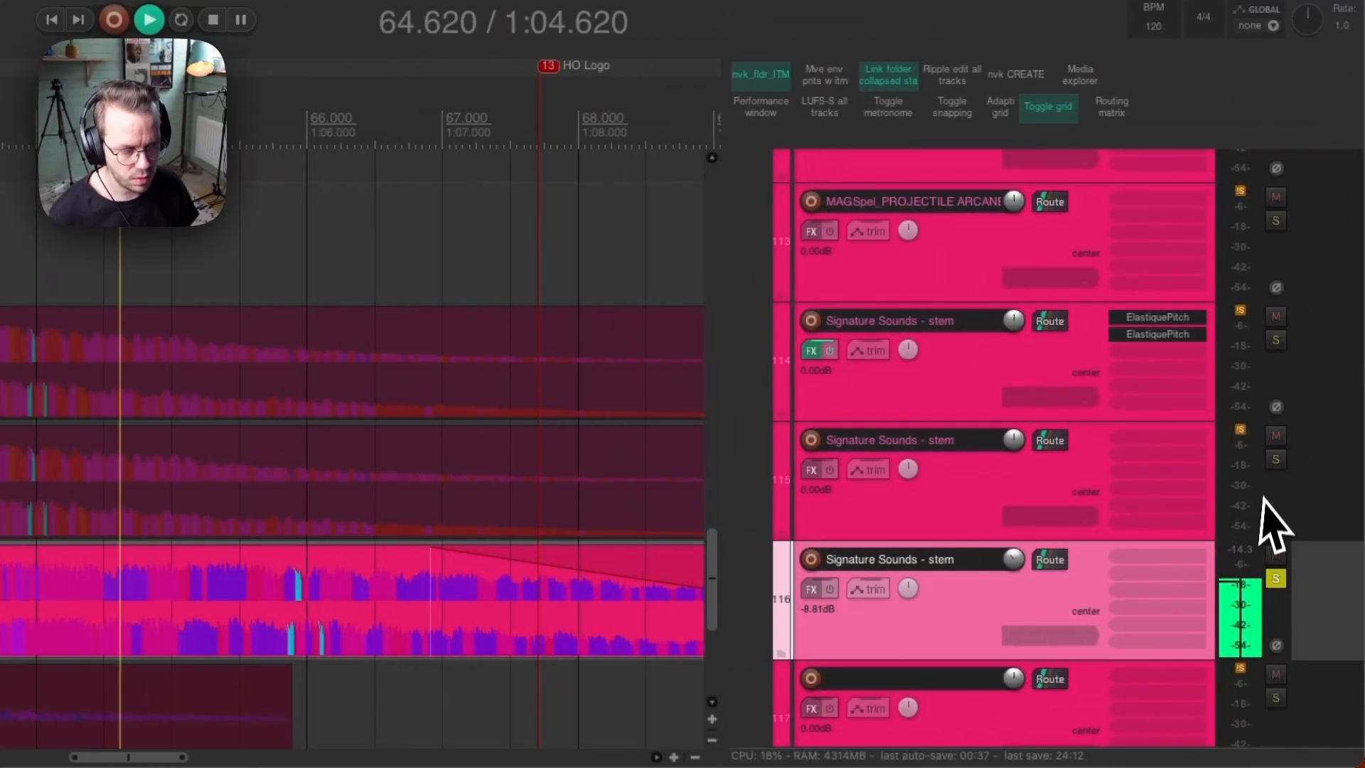
key(space)
Play the Signature Sounds stems of tracks 115 and 116 together in solo, and again with the track 114 stem added.
click(1277, 459)
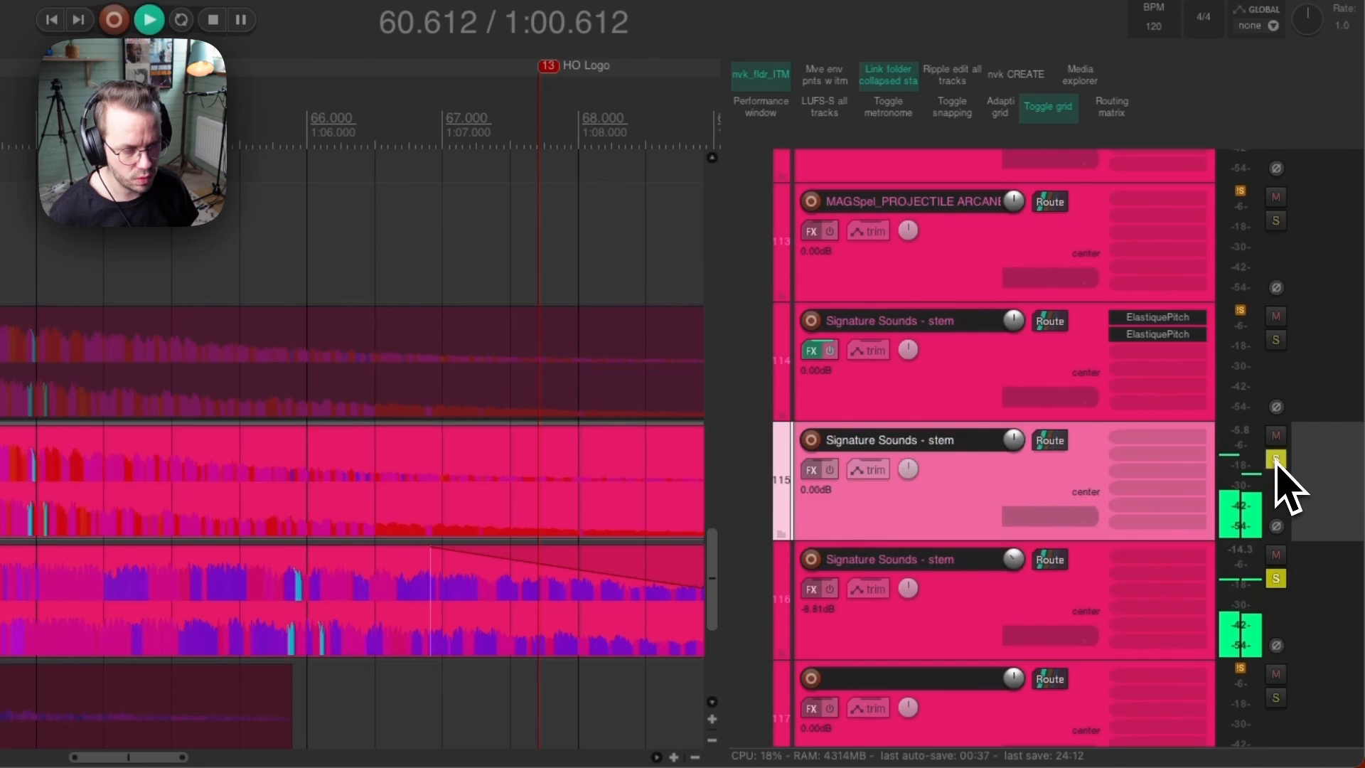
key(space)
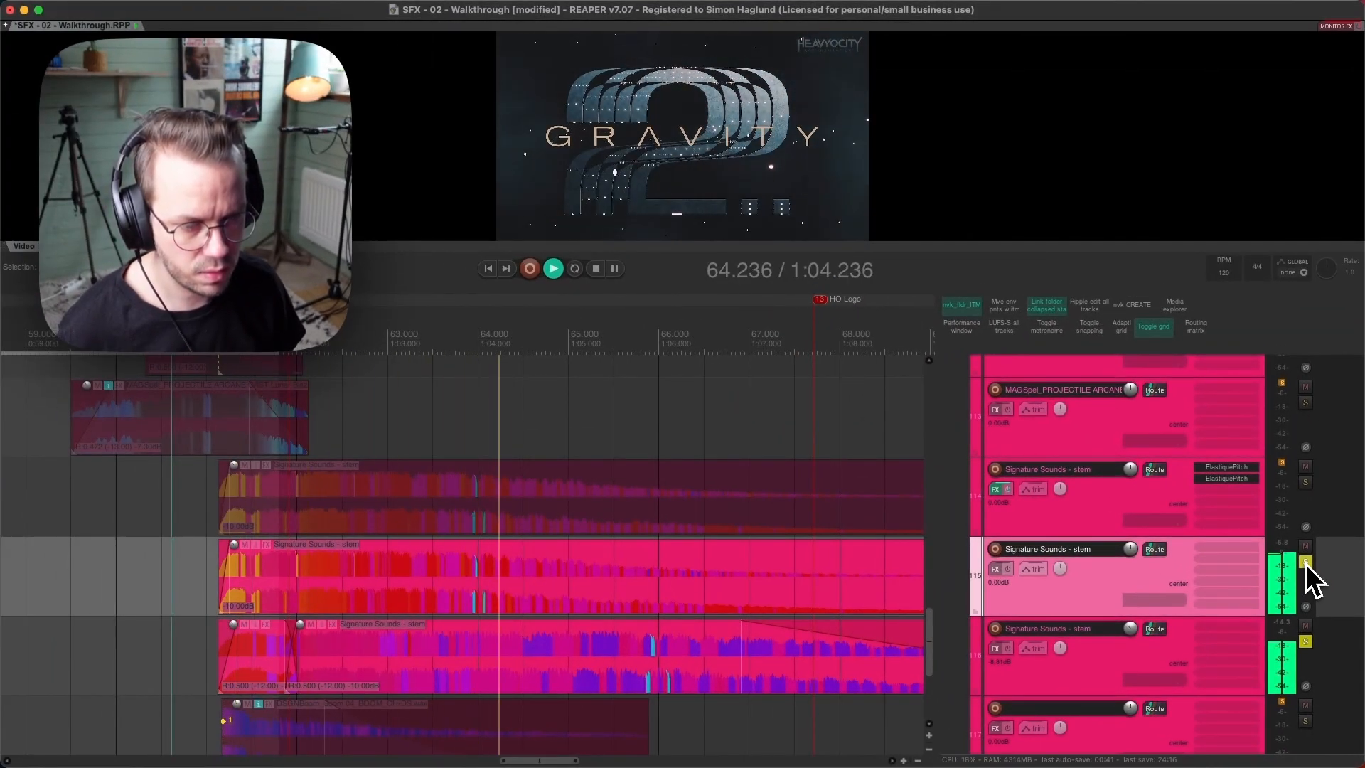
key(space)
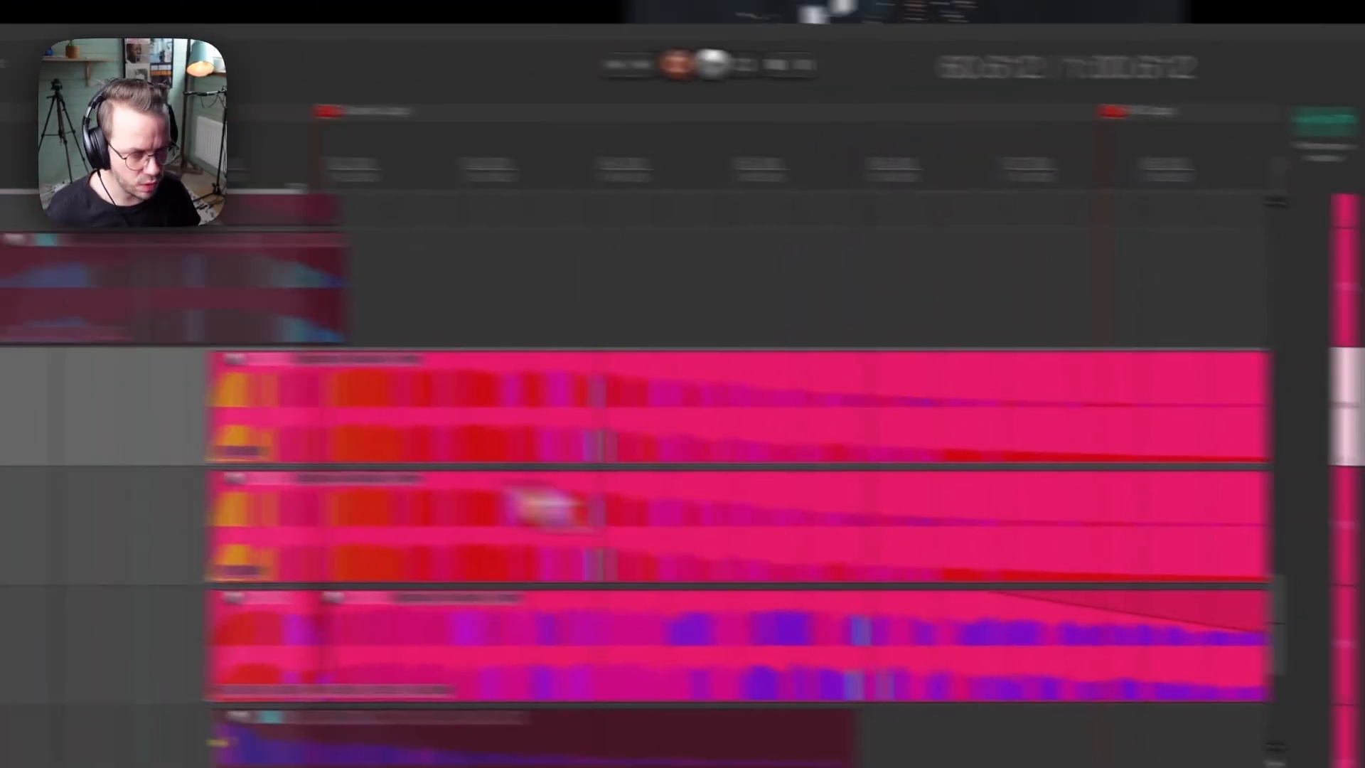
click(152, 505)
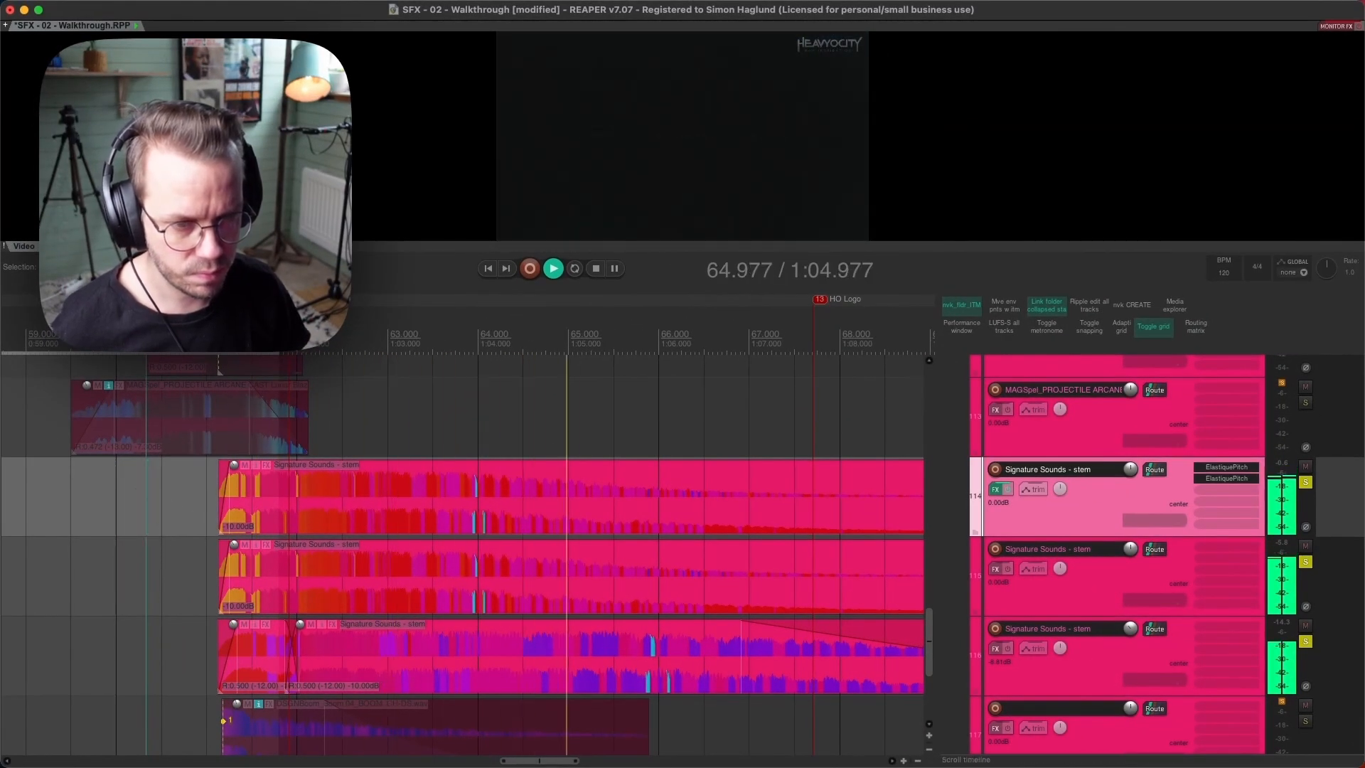
drag(261, 318, 360, 249)
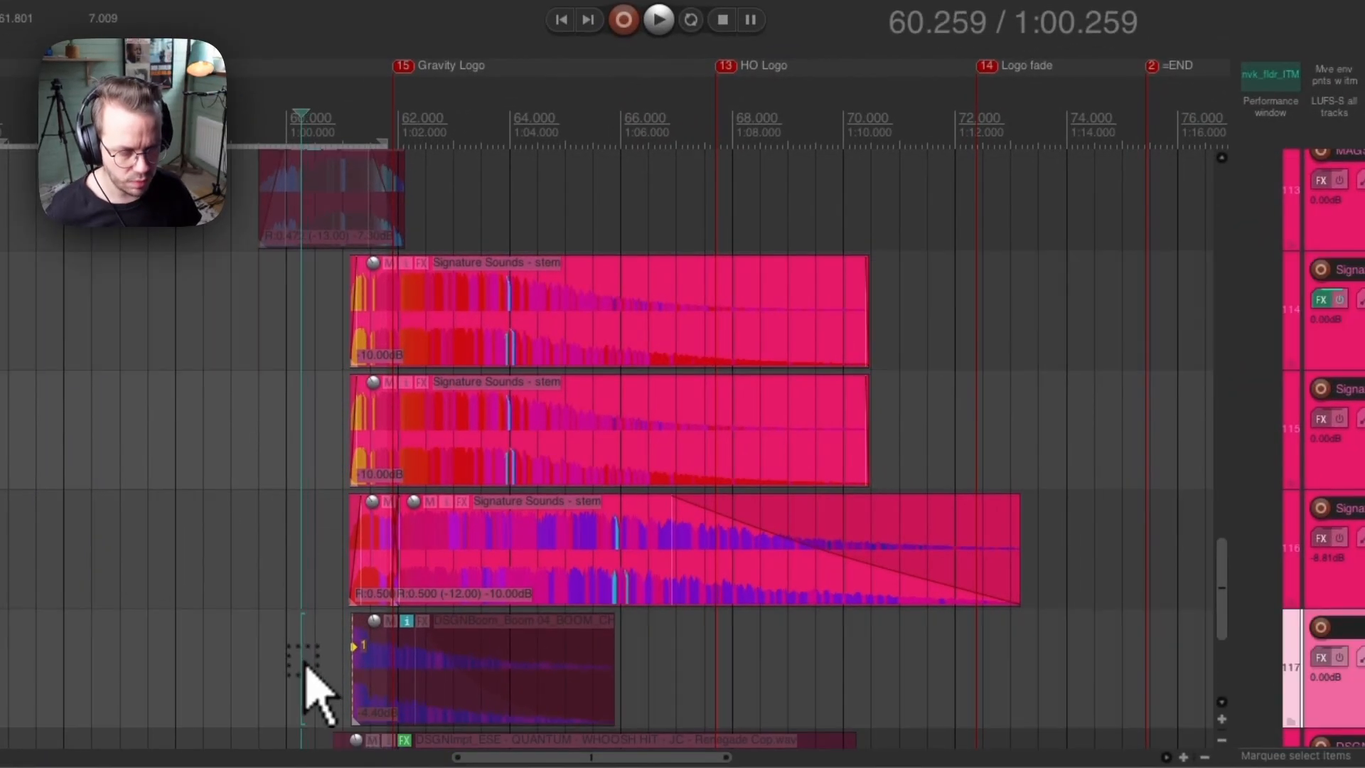
Audition the DSGNBoom layer on track 117 and the QUANTUM whoosh hit on track 118 separately in solo.
scroll(305, 685, down, 2)
click(334, 554)
key(space)
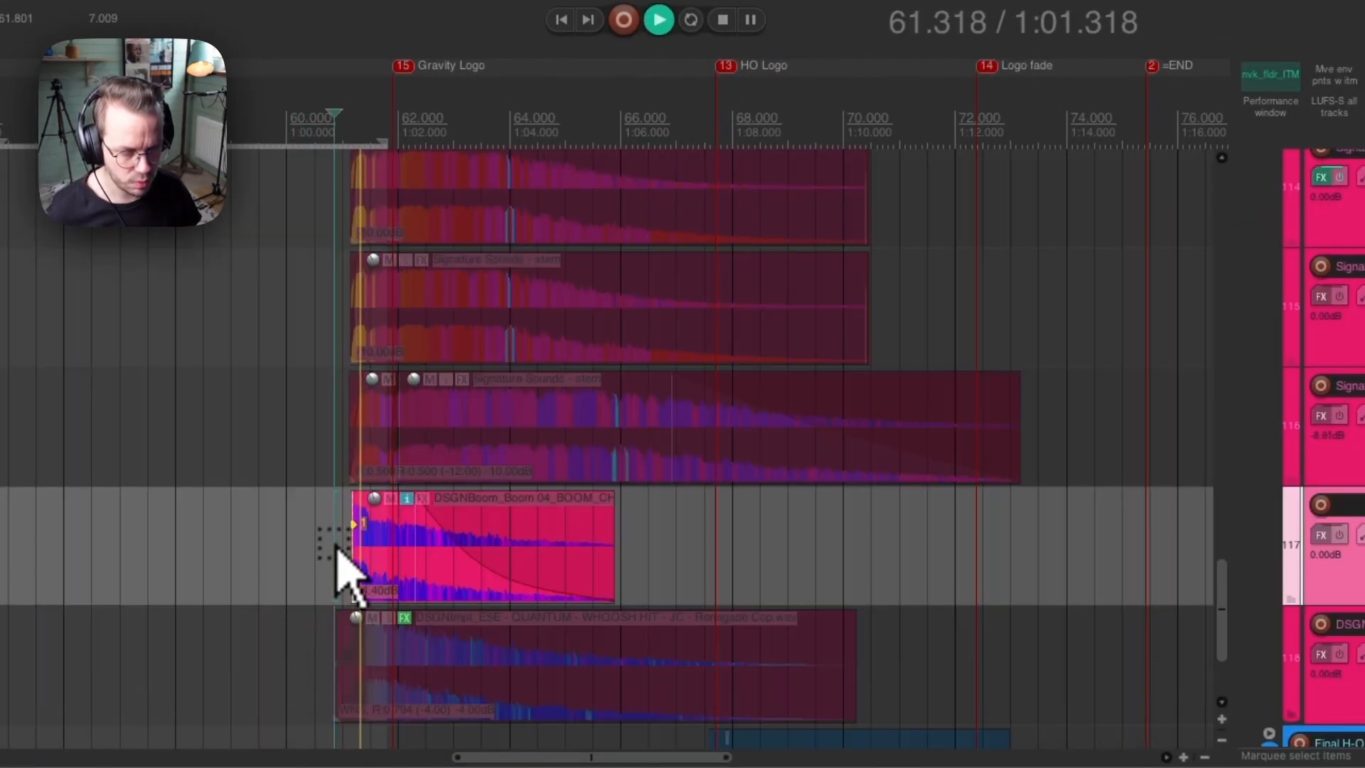
key(space)
click(294, 680)
key(space)
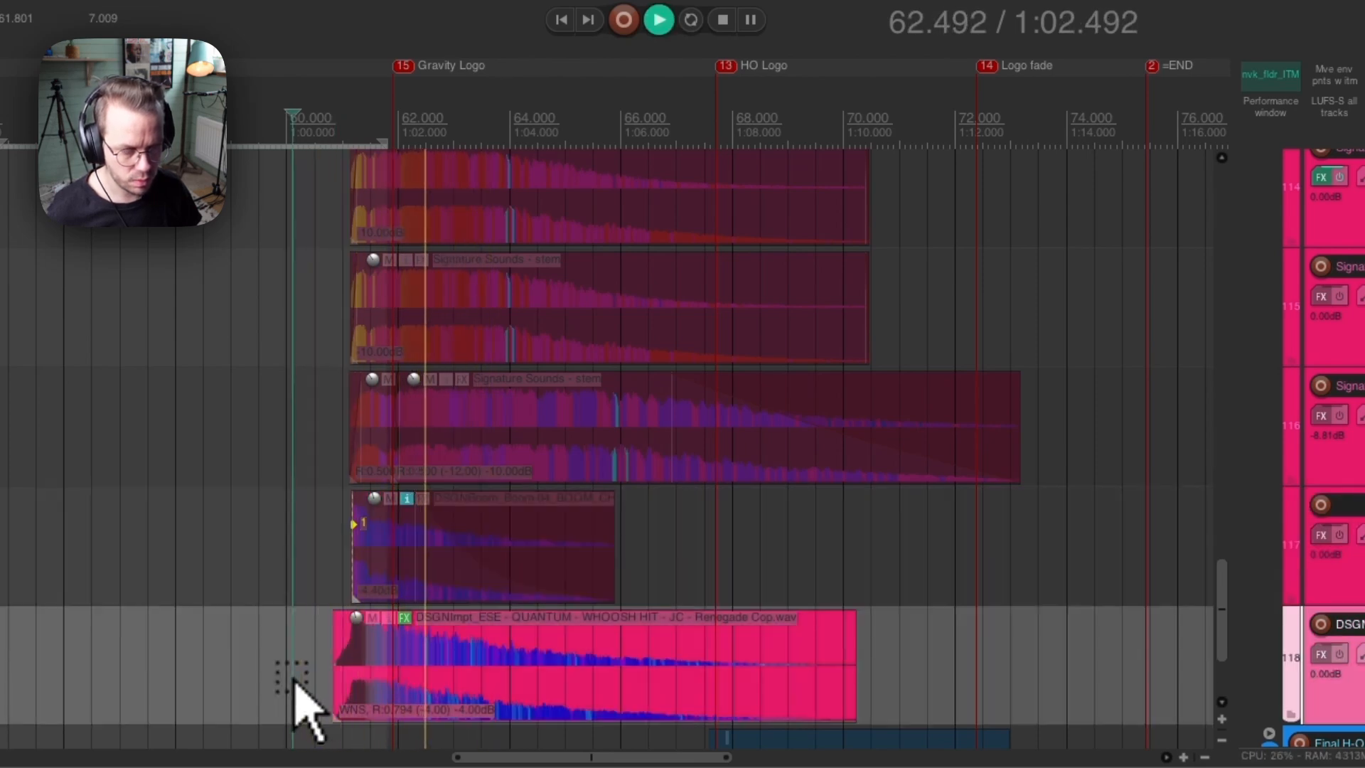
key(space)
Solo the whole Signature Sound 4 folder and play it against the video from about 59.34 s.
scroll(295, 680, up, 2)
scroll(295, 680, up, 5)
click(1317, 288)
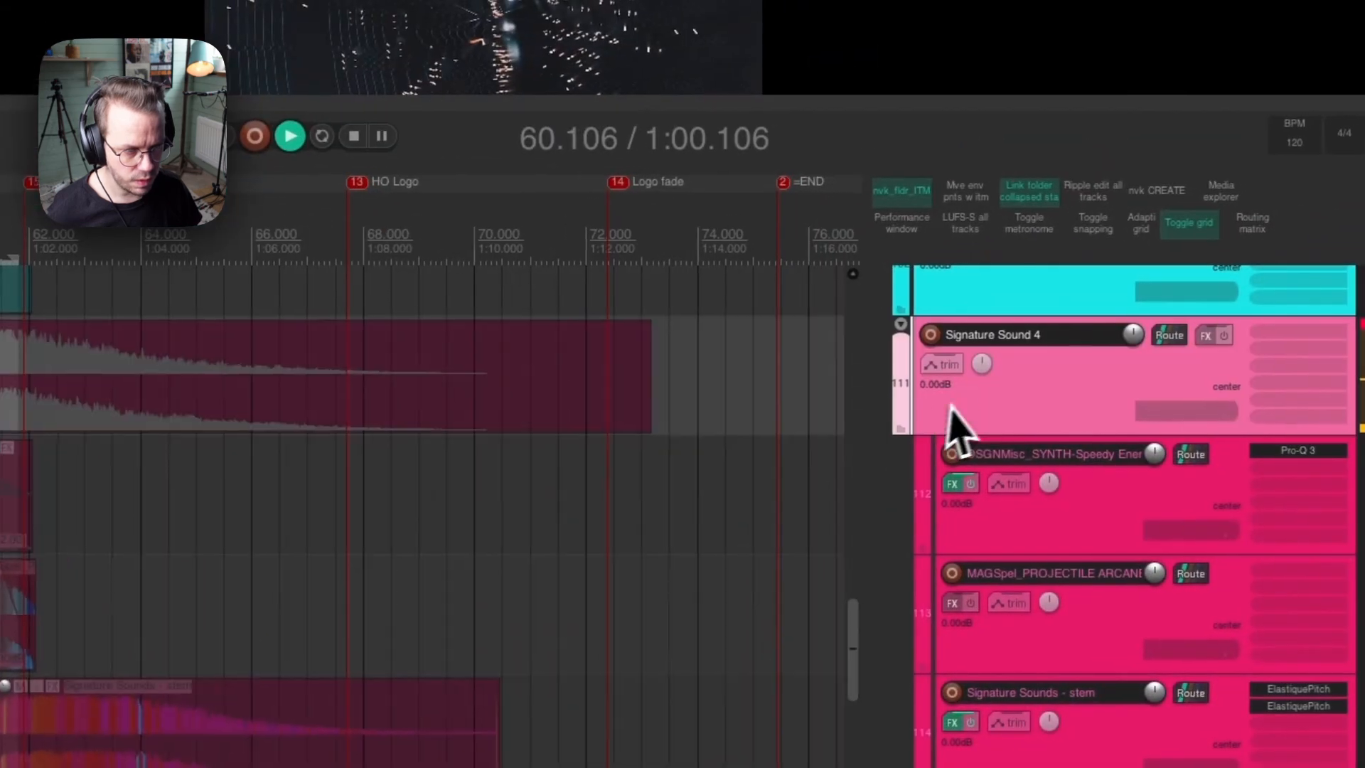
key(m)
click(352, 399)
key(space)
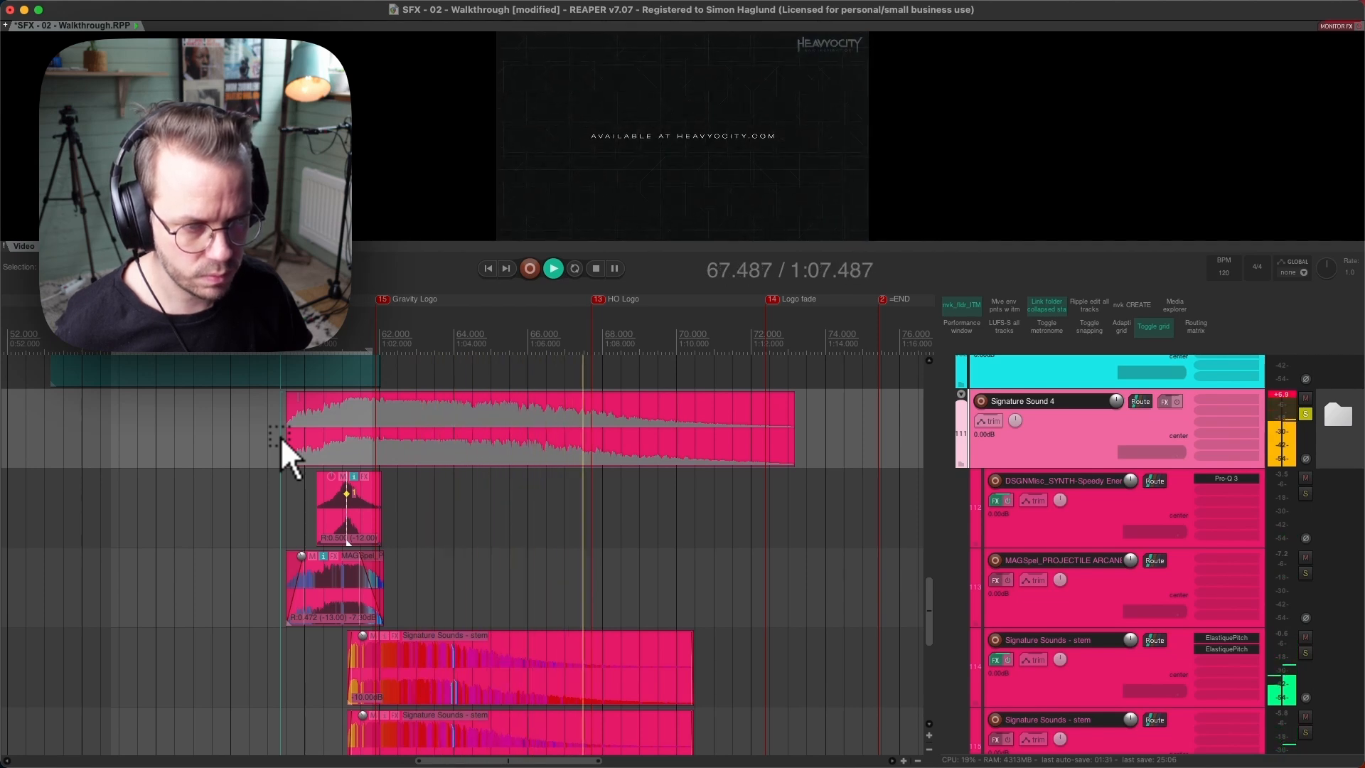
key(space)
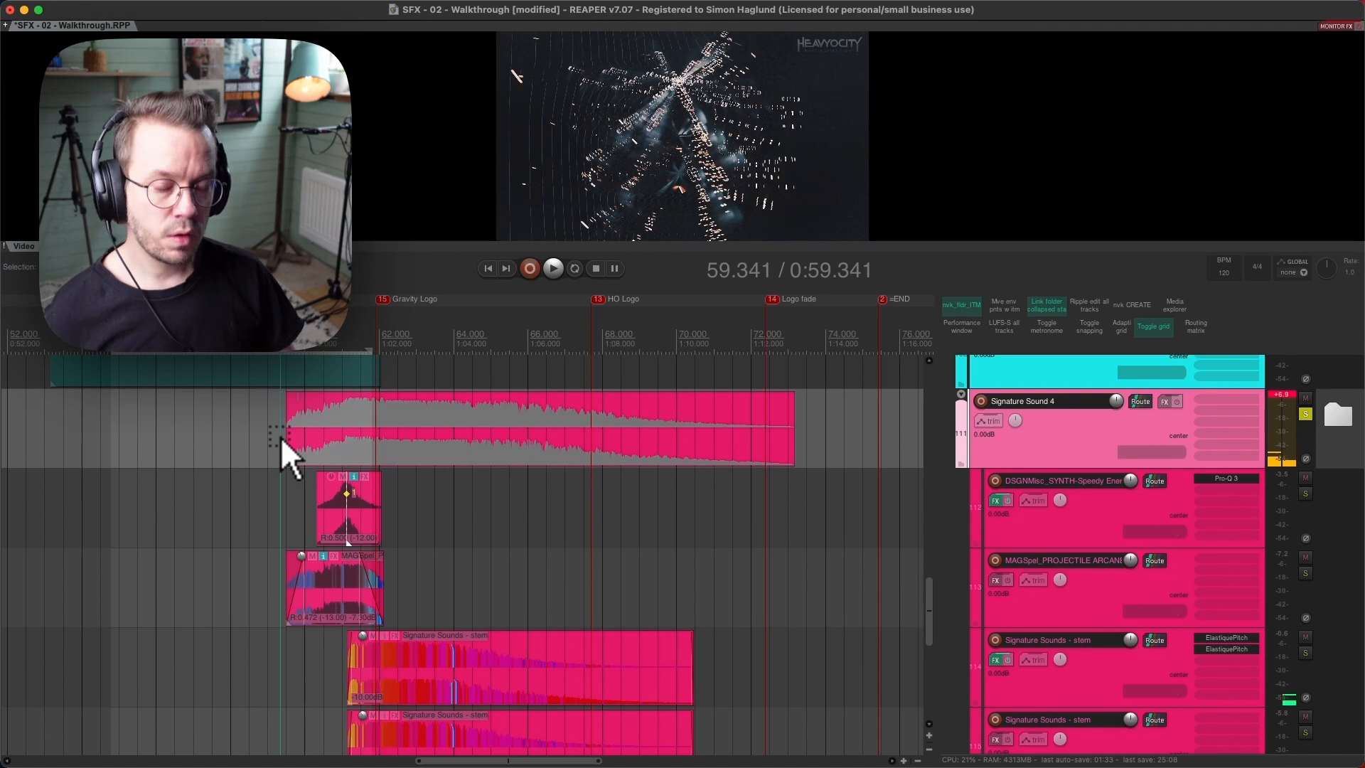